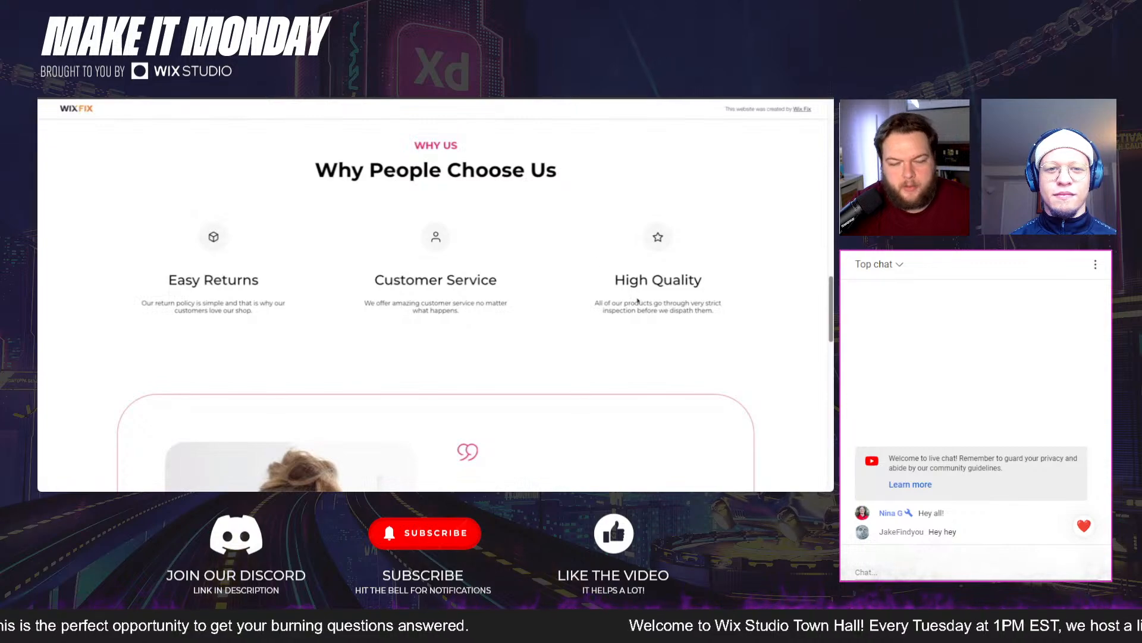
# Step: Review the published Ecomm reference page from the Why People Choose Us section through the testimonial and newsletter sign-up
pyautogui.scroll(-4, 780, 297)
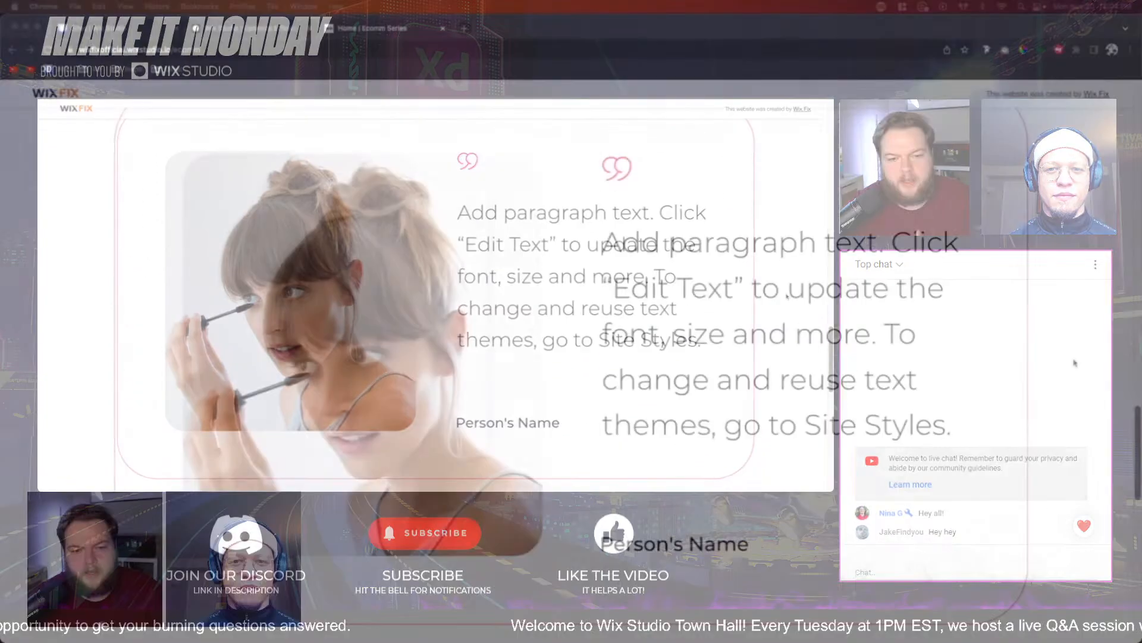
pyautogui.scroll(-5, 786, 297)
pyautogui.scroll(-4, 1074, 362)
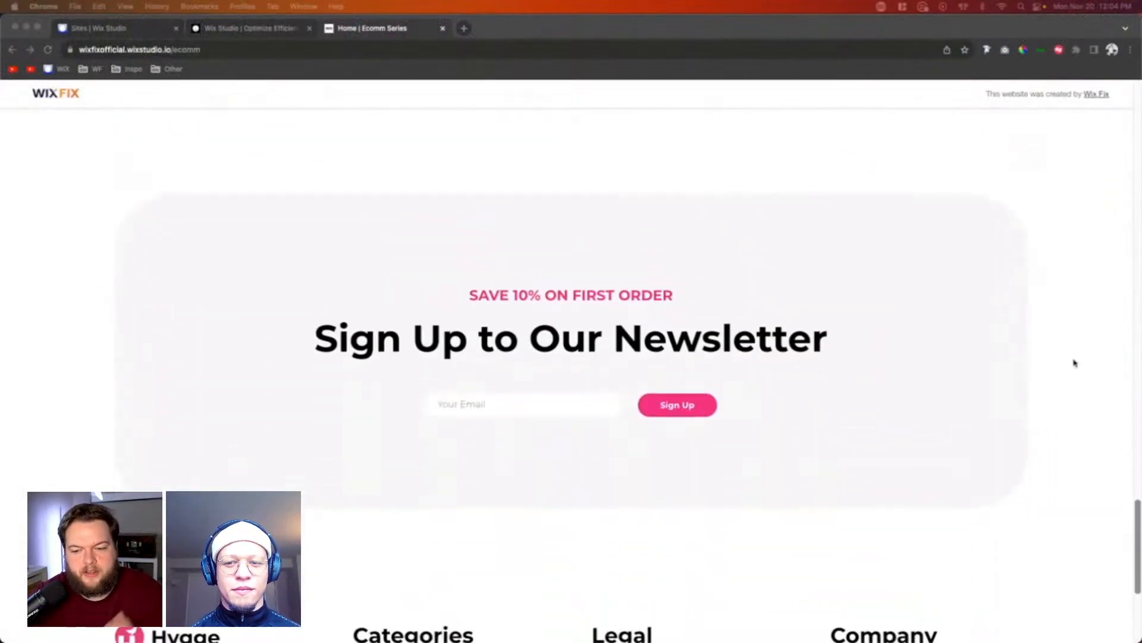
pyautogui.scroll(8, 1075, 363)
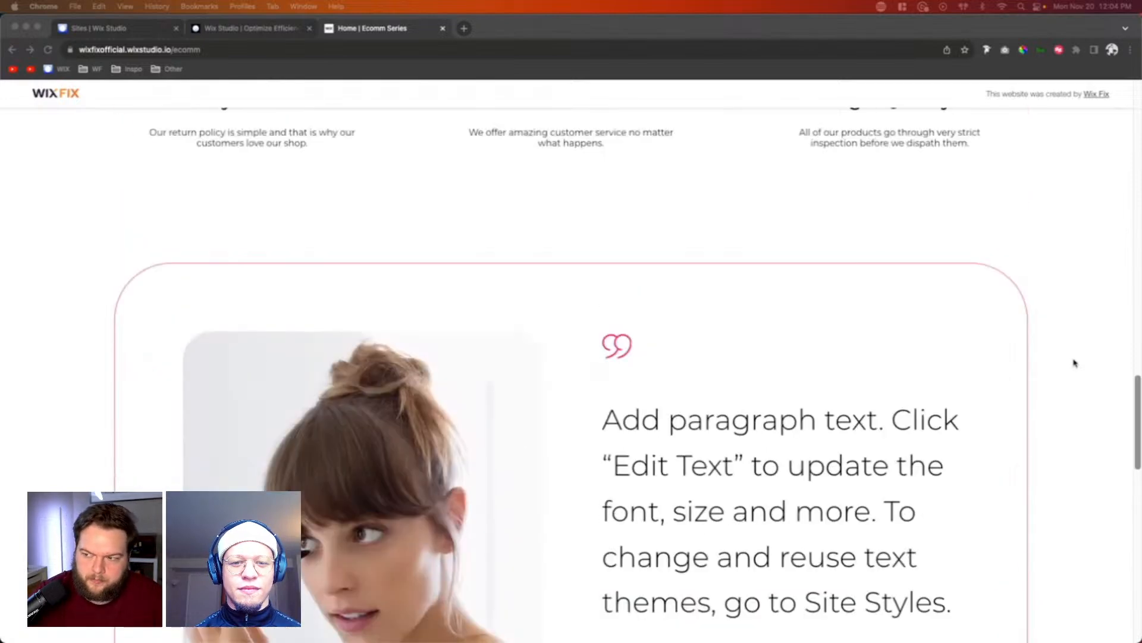
# Step: Switch to the Wix Studio editor and examine the site-wide color and typography styles
pyautogui.click(229, 28)
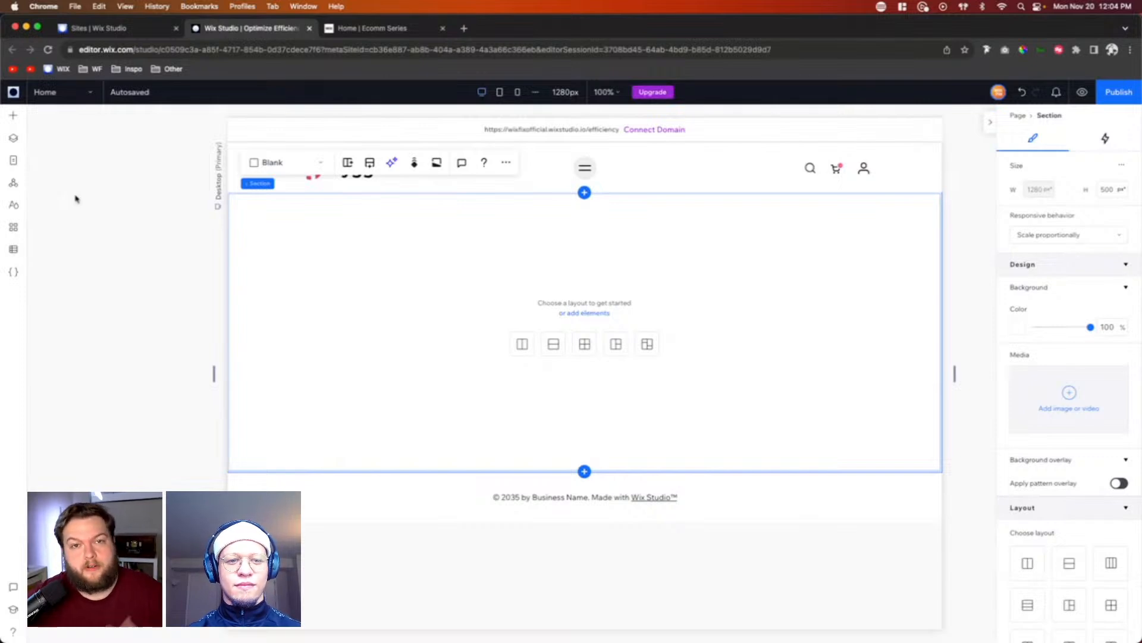
pyautogui.click(15, 206)
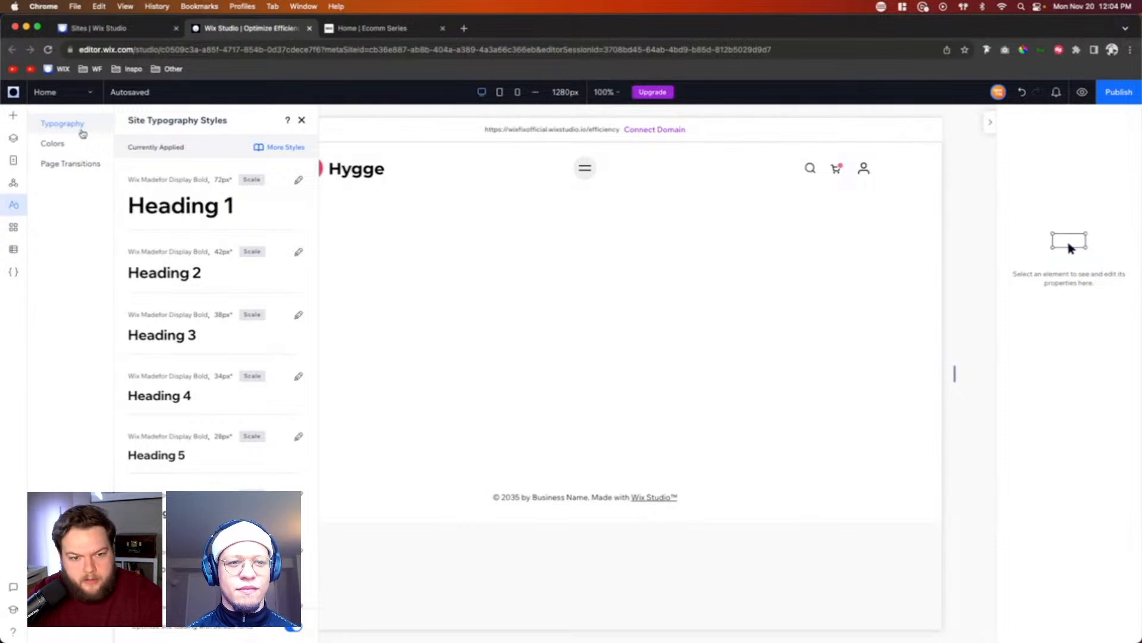
pyautogui.click(54, 145)
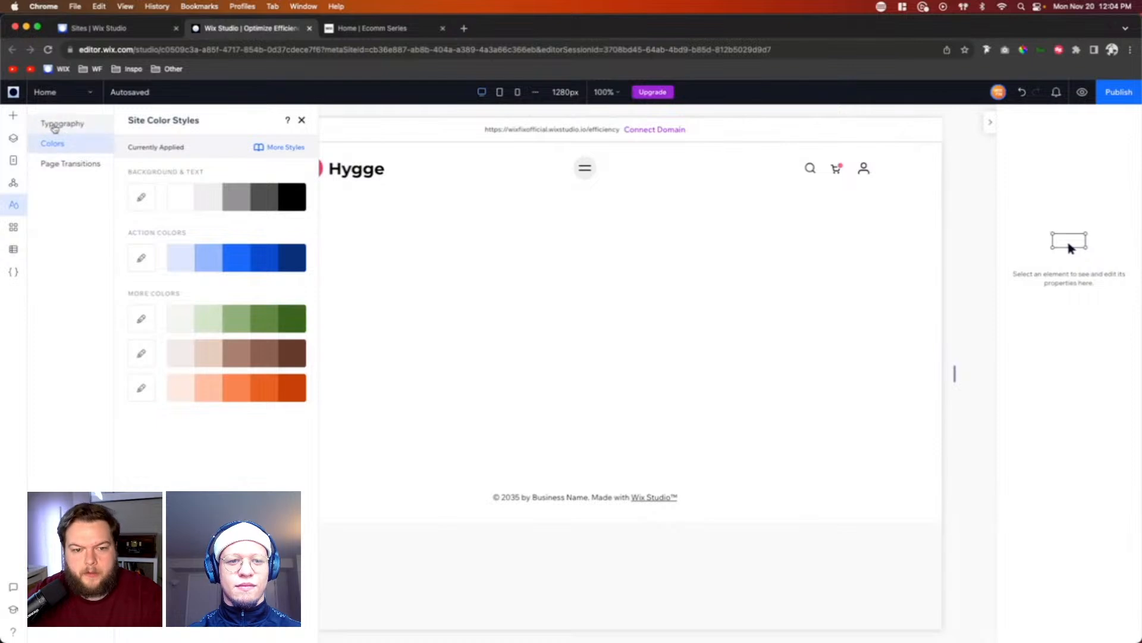
pyautogui.click(53, 123)
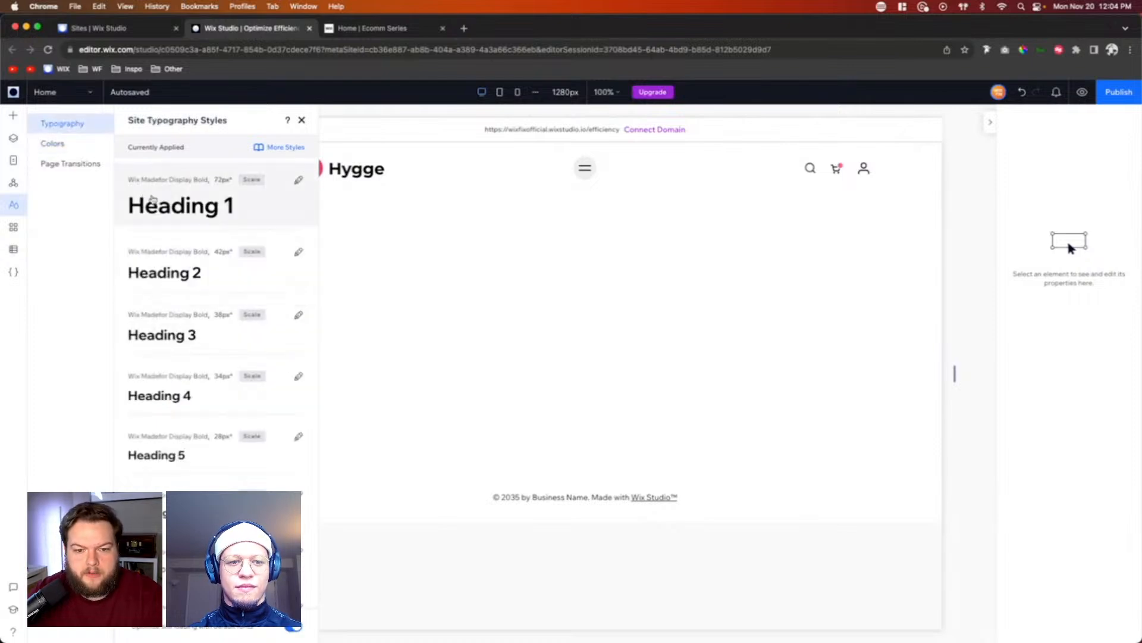
# Step: Add a title text element to the blank section of the home page
pyautogui.click(13, 117)
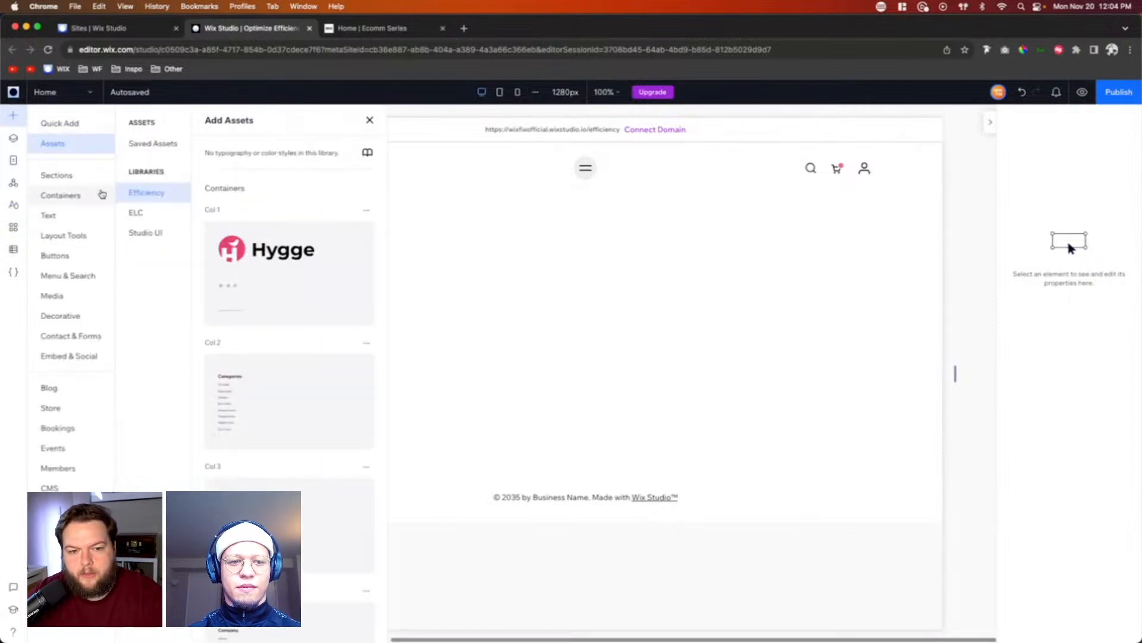
pyautogui.click(57, 123)
pyautogui.moveTo(201, 182); pyautogui.dragTo(539, 292)
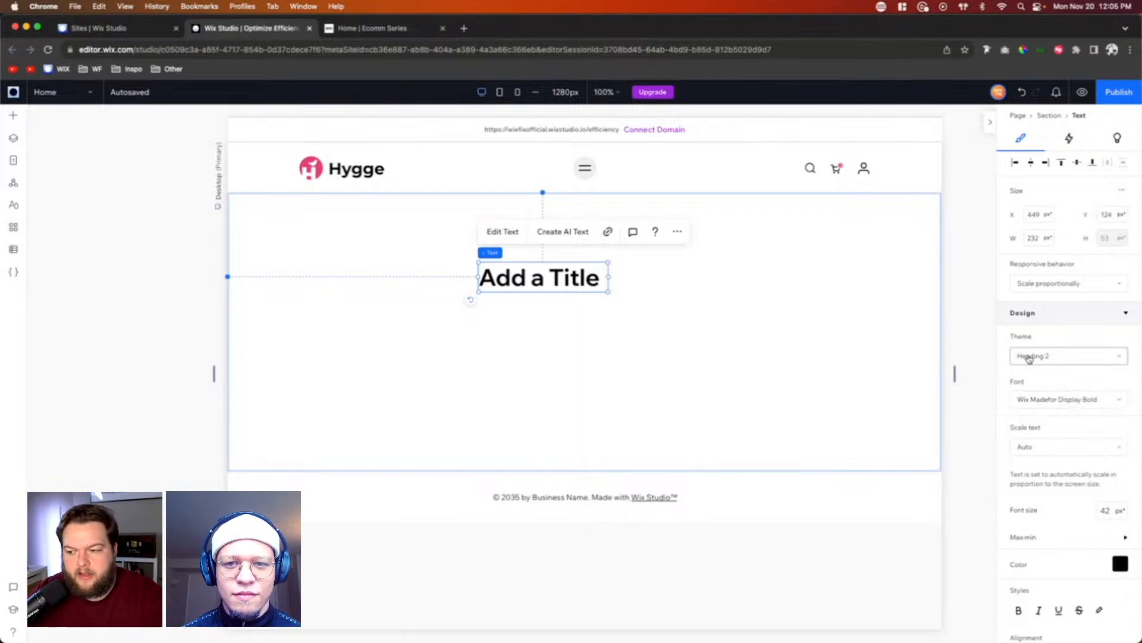
# Step: Check the site typography styles against the added title, and delete that title from the section
pyautogui.click(13, 205)
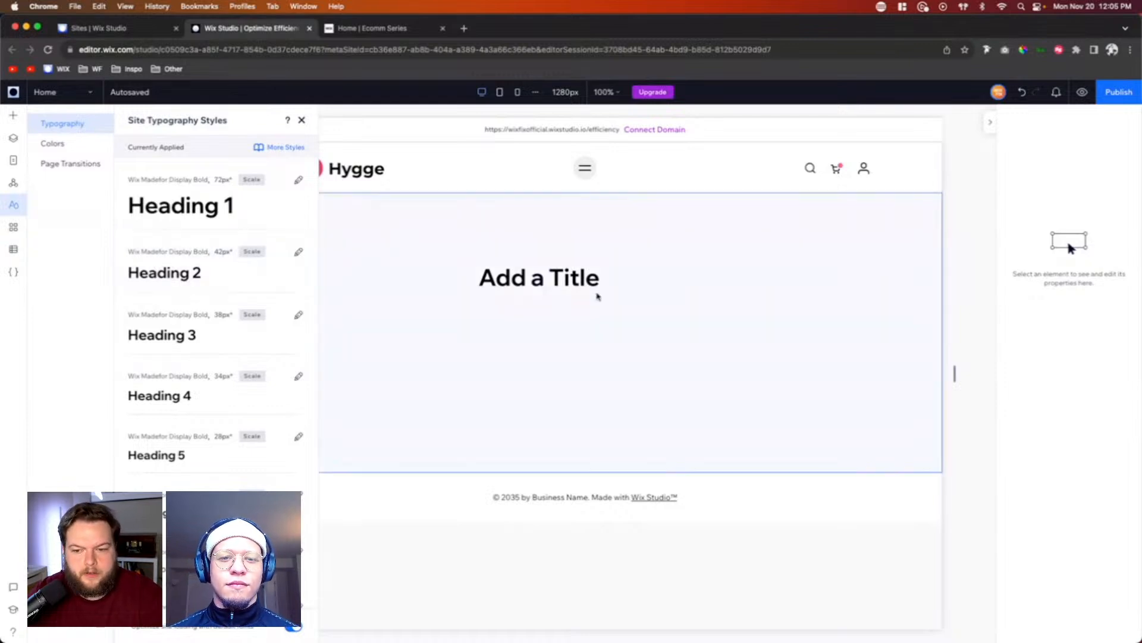
pyautogui.click(537, 278)
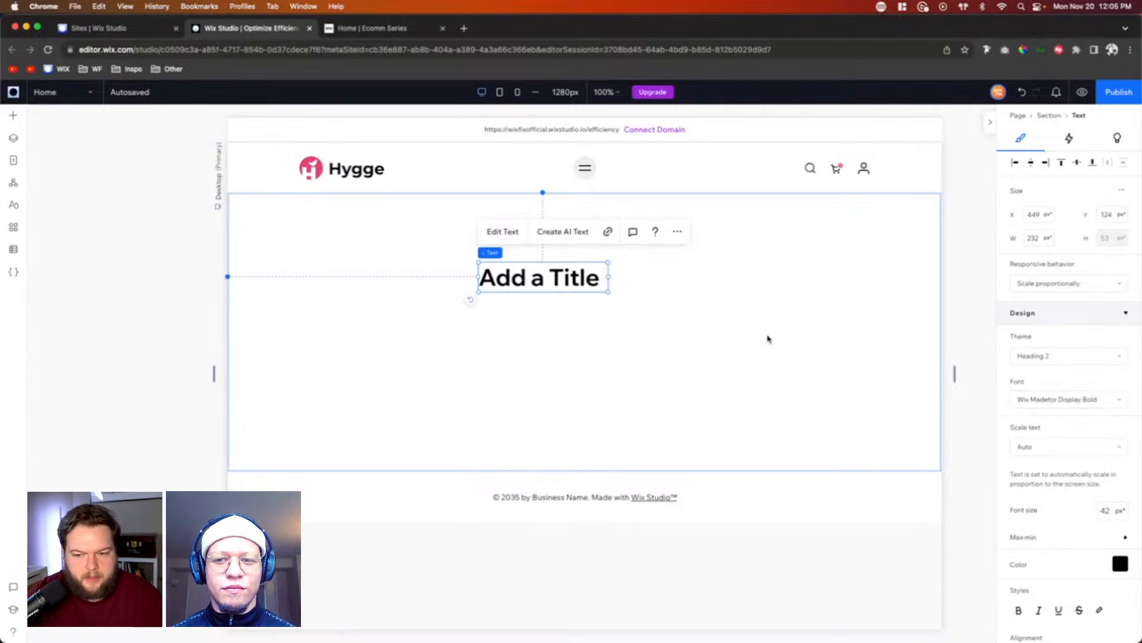
pyautogui.press('Delete')
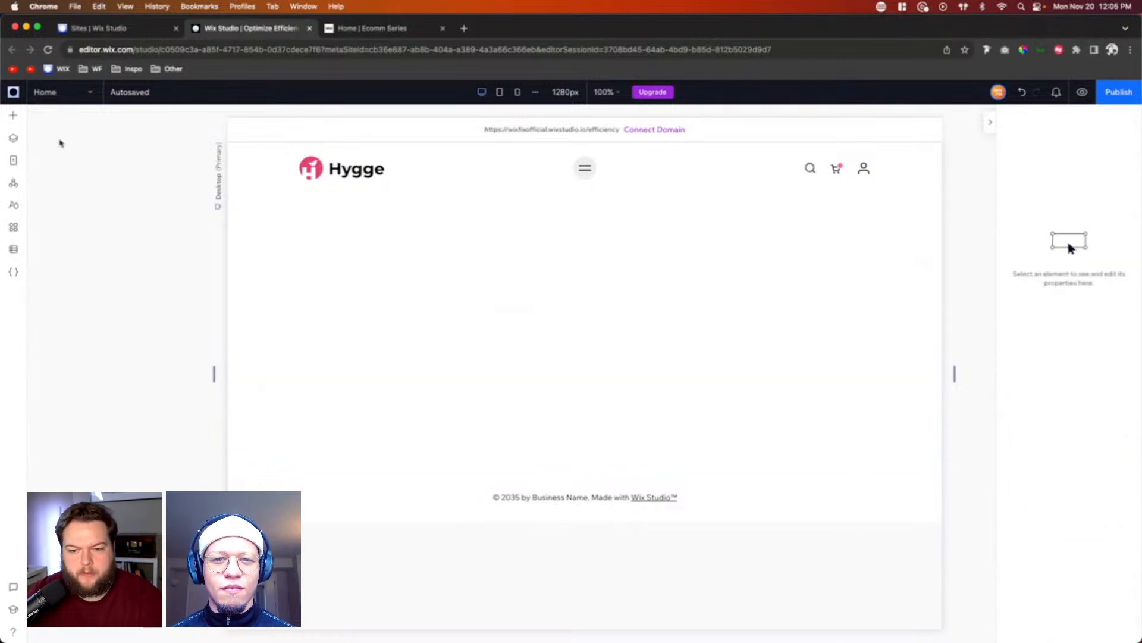
# Step: Set the site's Heading 1 typography style to the Montserrat Bold font and apply it
pyautogui.click(14, 185)
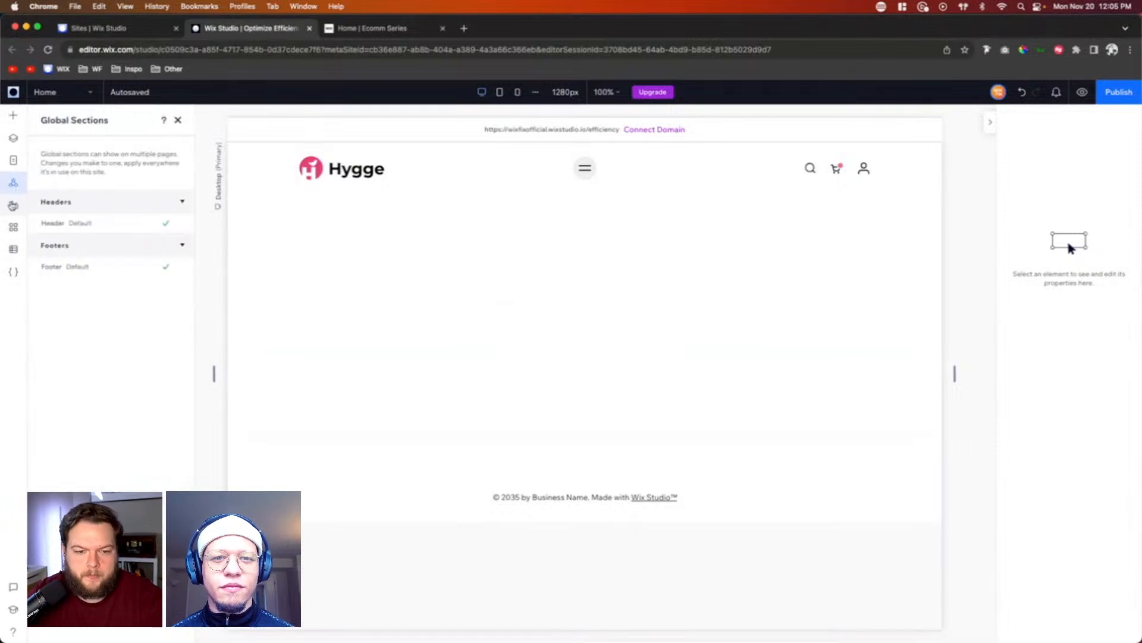
pyautogui.click(13, 204)
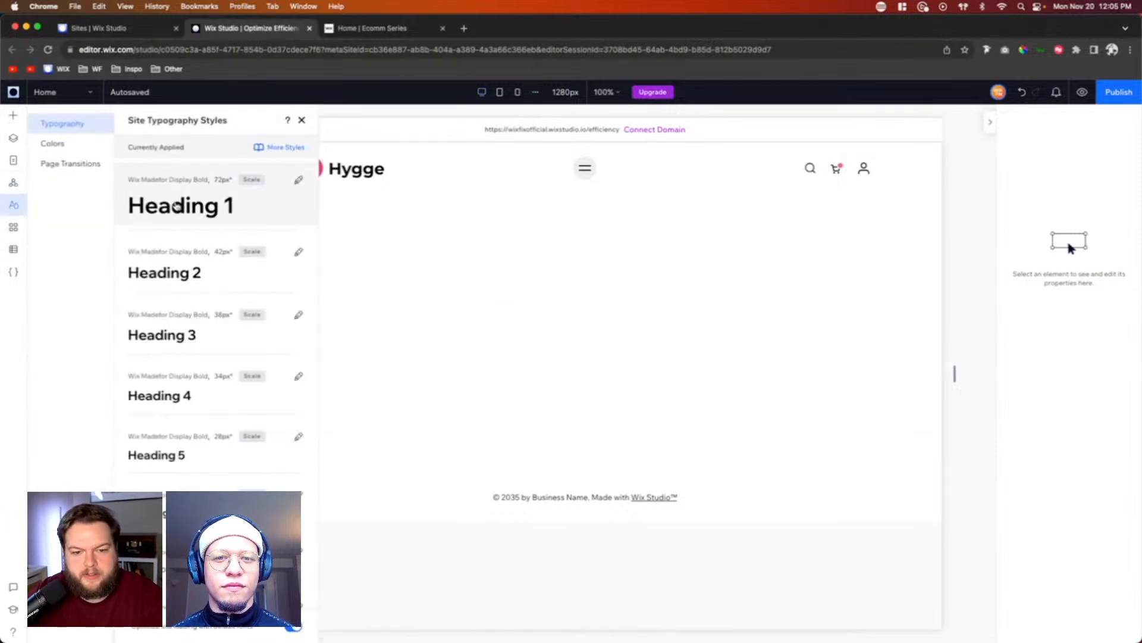
pyautogui.click(178, 206)
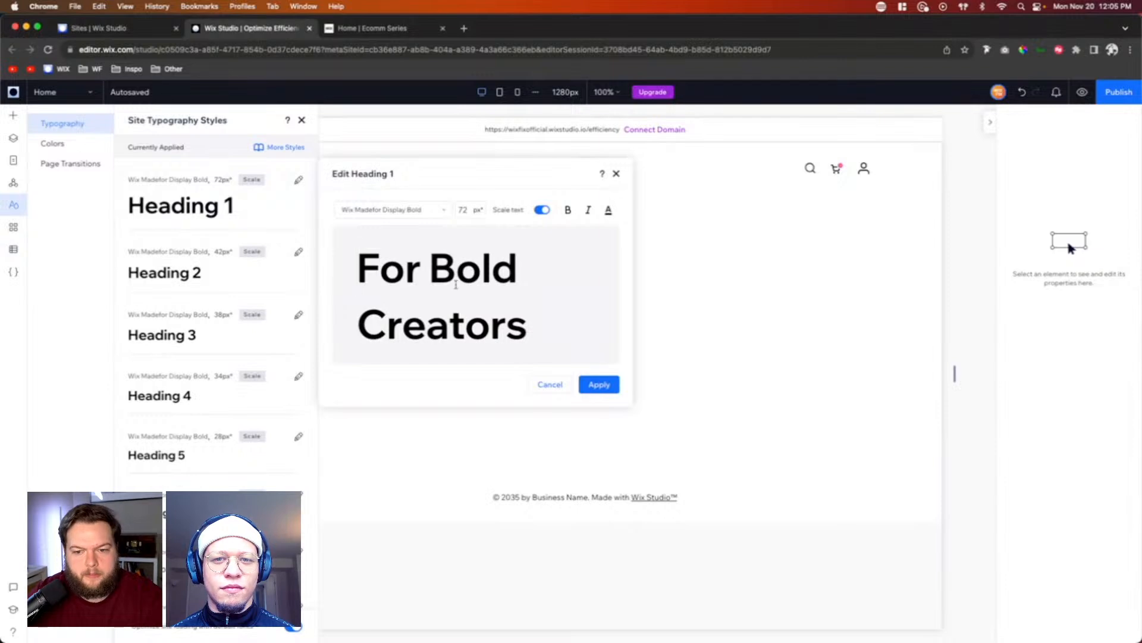
pyautogui.tripleClick(435, 280)
pyautogui.click(399, 214)
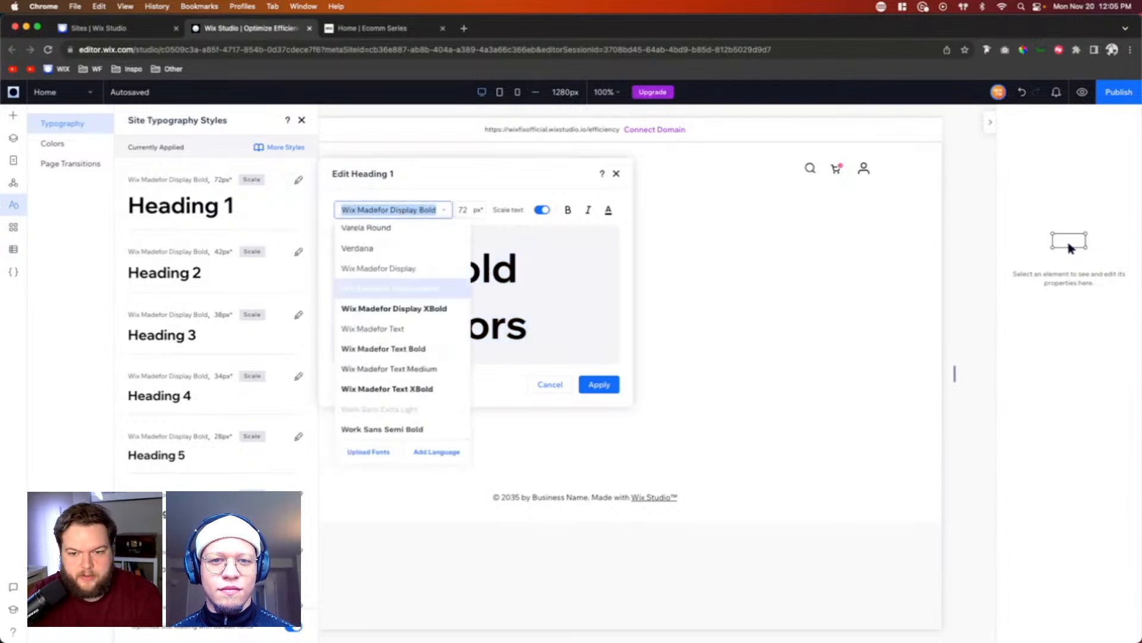
pyautogui.write('mont')
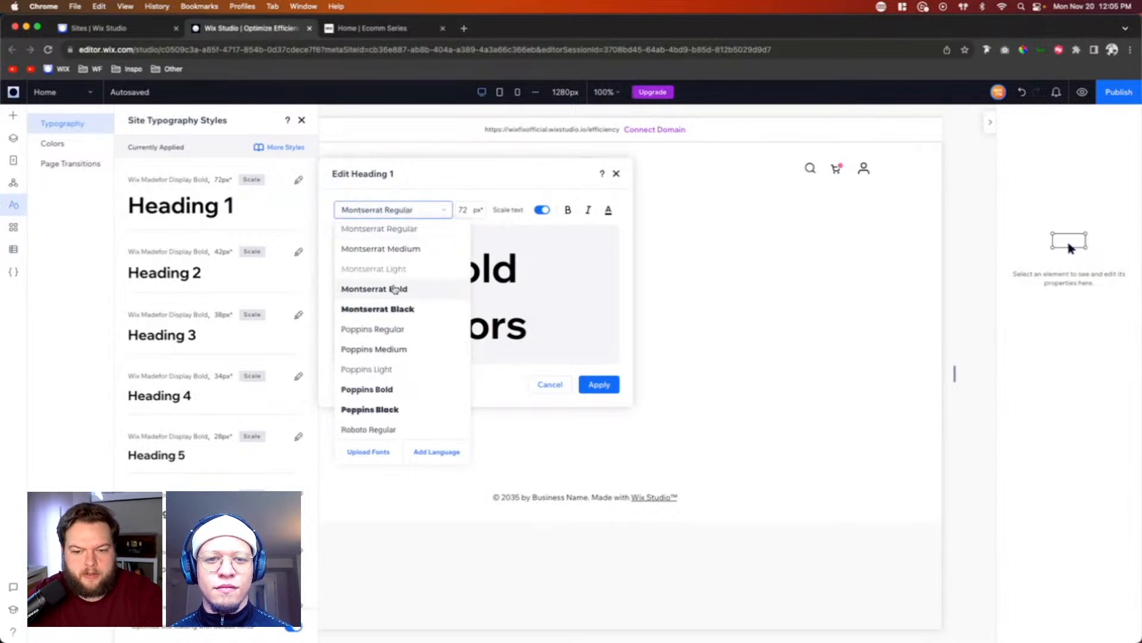
pyautogui.click(395, 288)
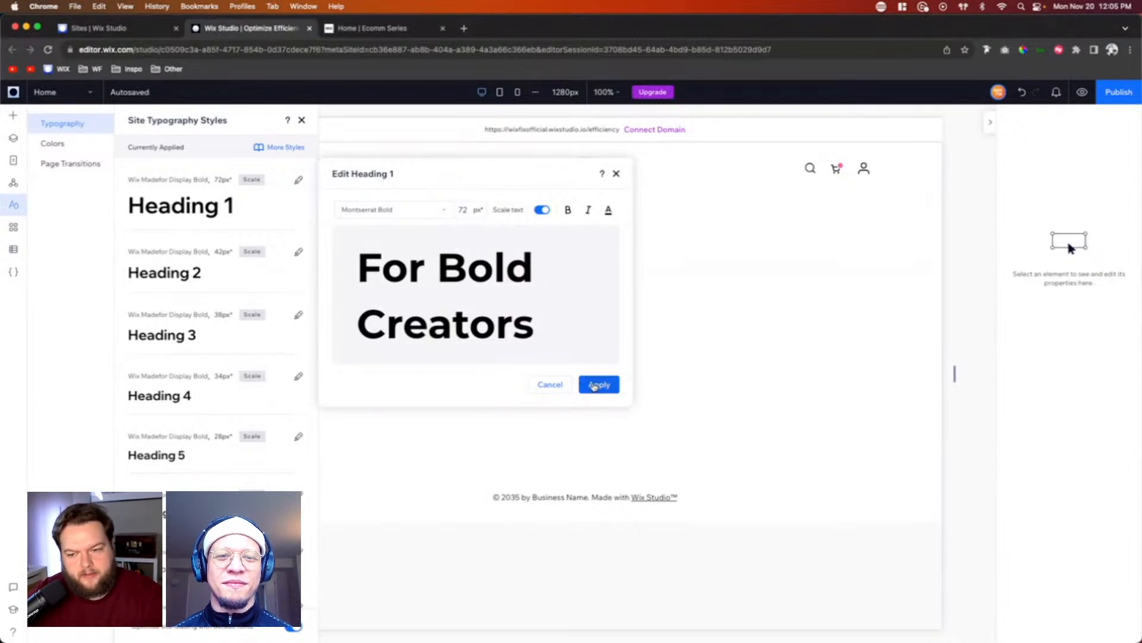
pyautogui.click(600, 386)
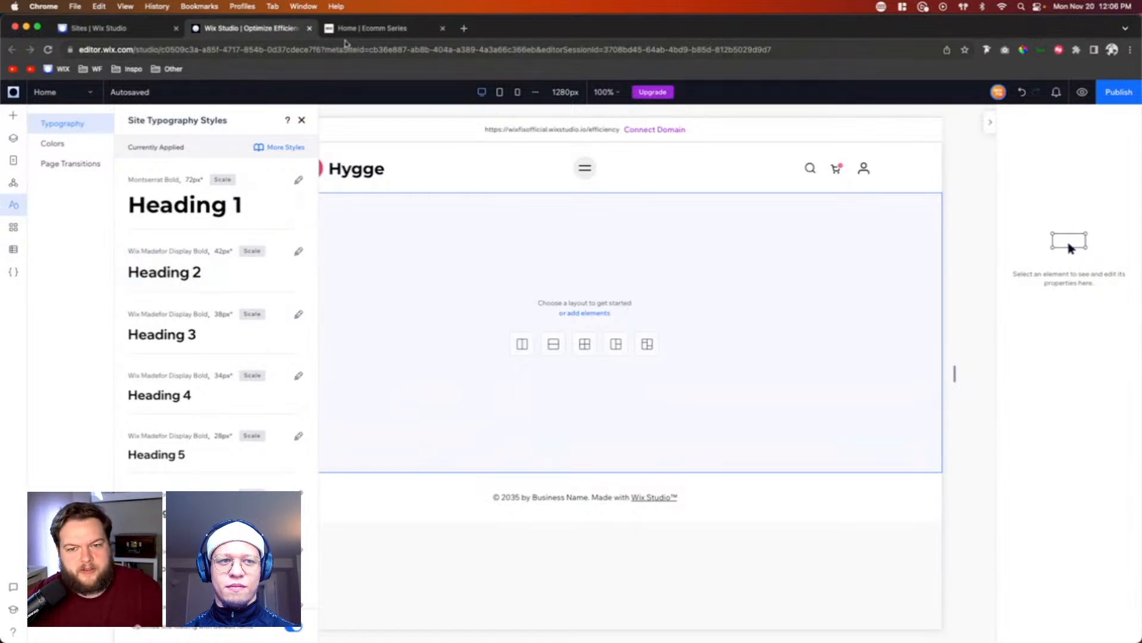
# Step: Examine the heading fonts in the hero area of the published Ecomm reference page, and return to the Wix Studio editor
pyautogui.click(348, 29)
pyautogui.scroll(8, 398, 437)
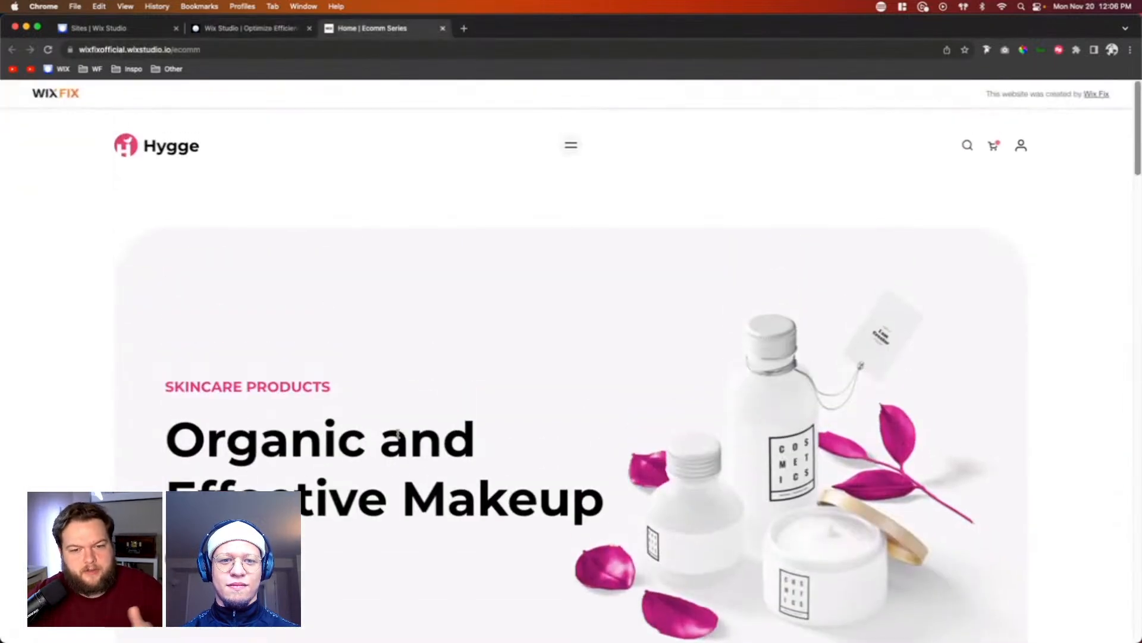
pyautogui.scroll(-4, 397, 434)
pyautogui.scroll(-1, 397, 434)
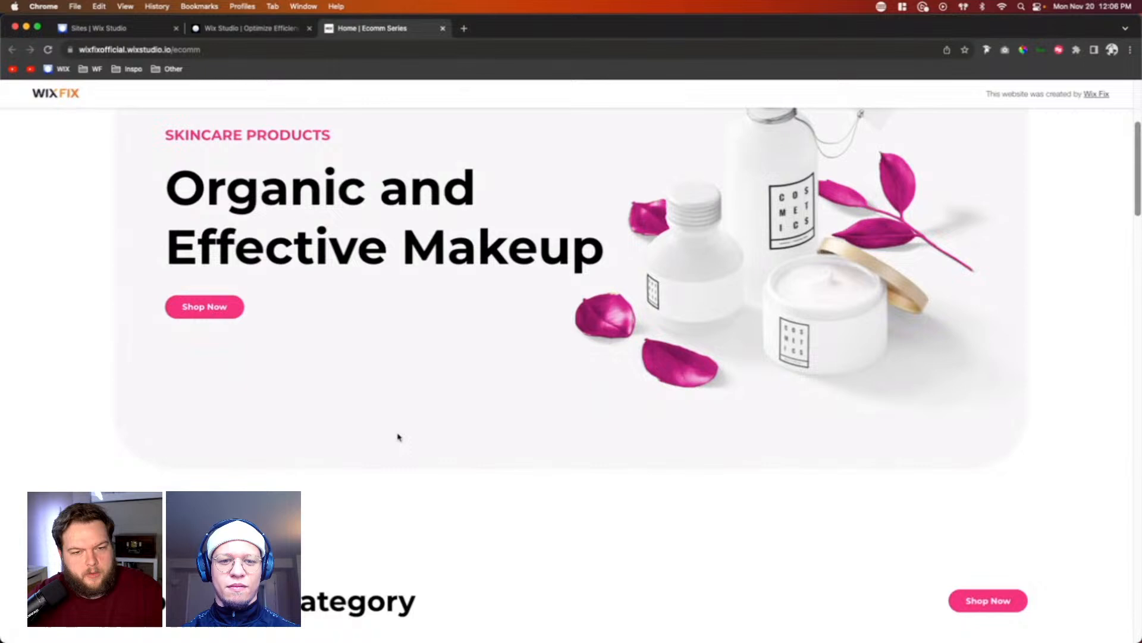
pyautogui.click(224, 28)
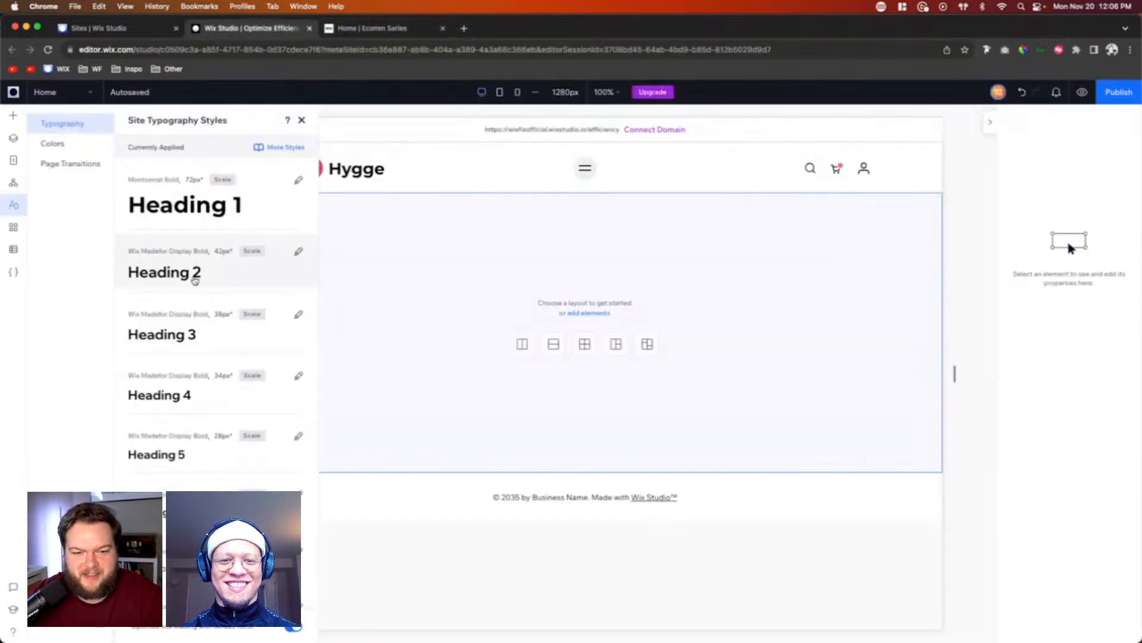
# Step: Set the site's Heading 2 typography style to the Montserrat Bold font and apply it
pyautogui.click(194, 280)
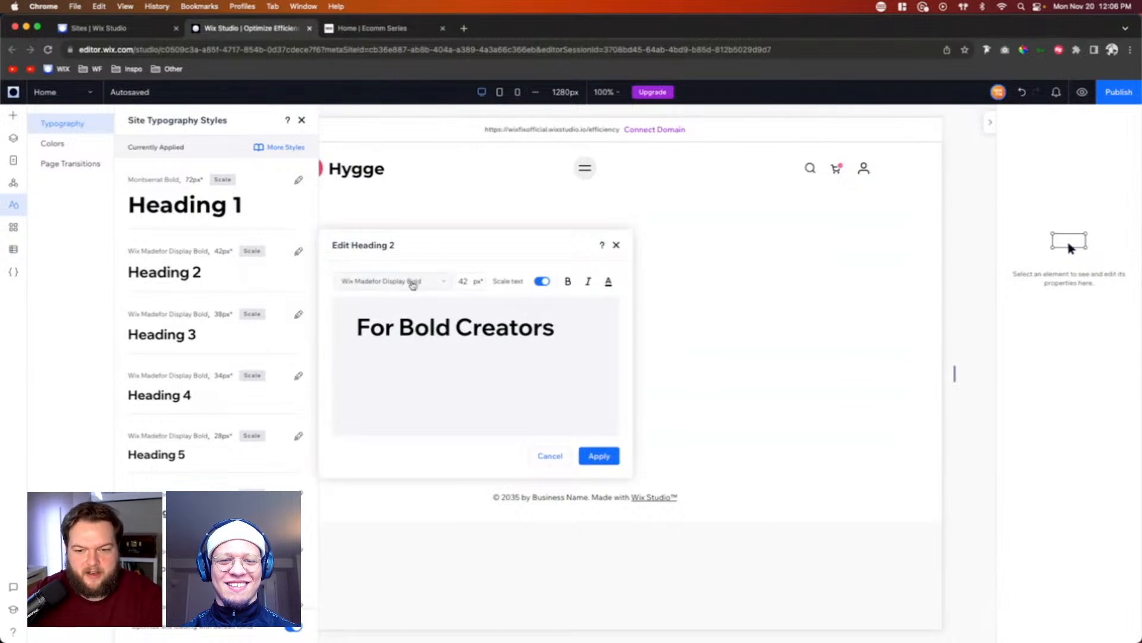
pyautogui.click(413, 282)
pyautogui.write('Montserrat Regular')
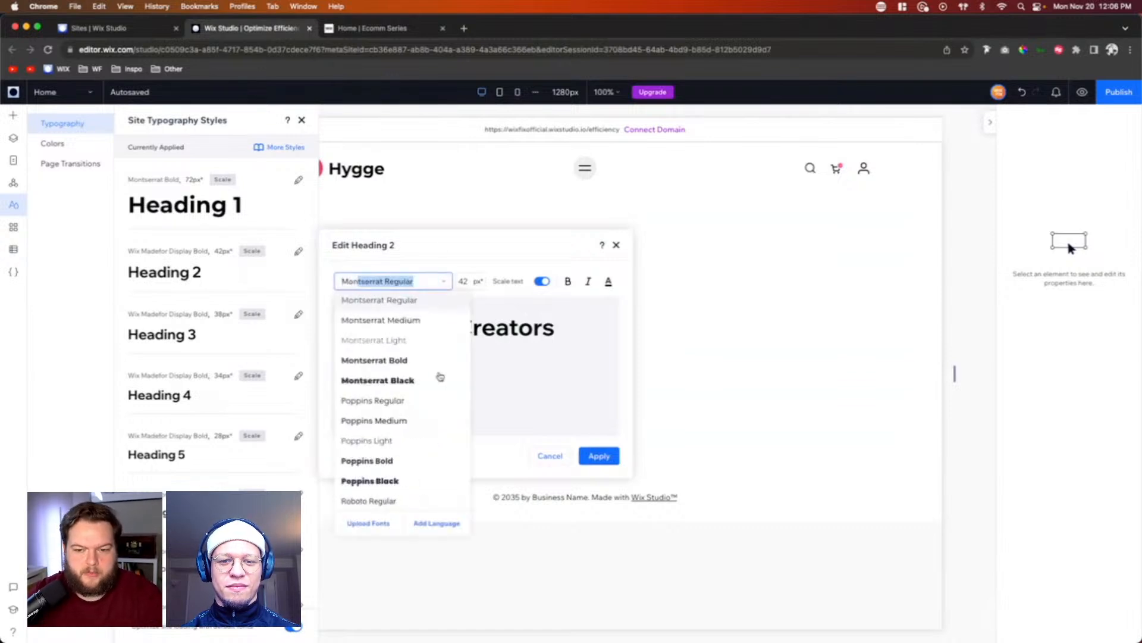
pyautogui.click(393, 362)
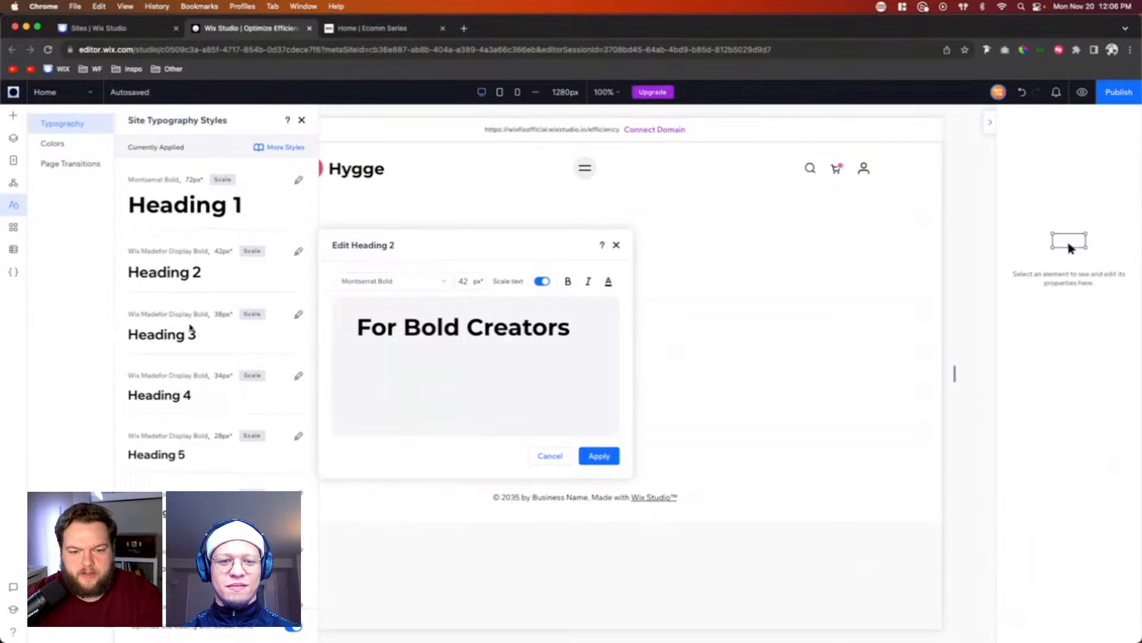
pyautogui.click(593, 457)
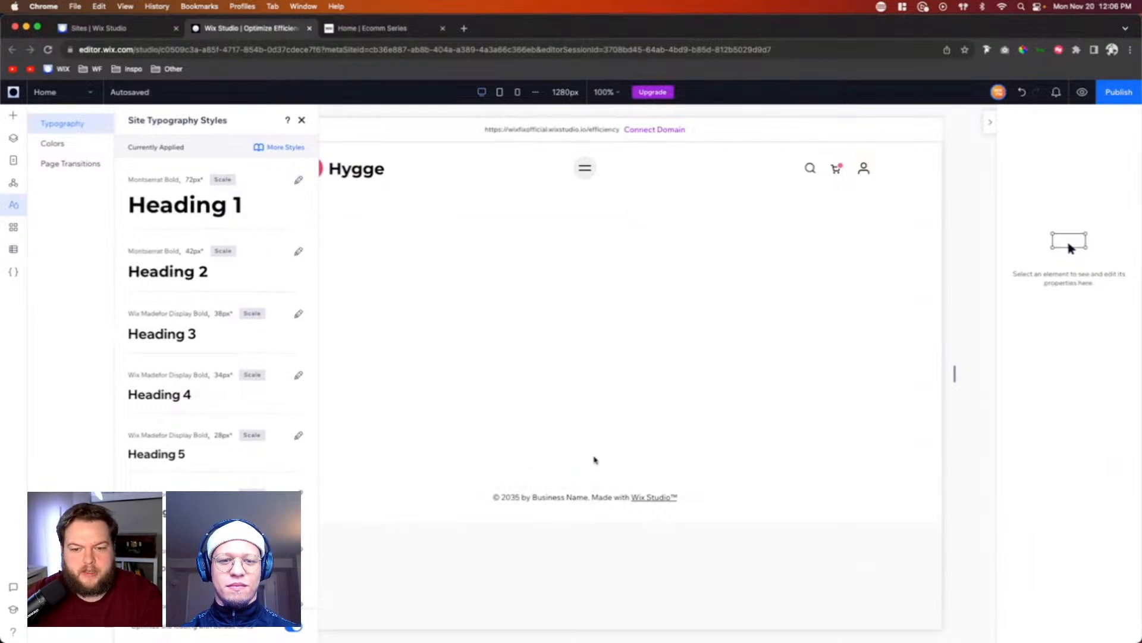
# Step: Set the site's Heading 3 typography style to the Montserrat Bold font and apply it
pyautogui.click(172, 334)
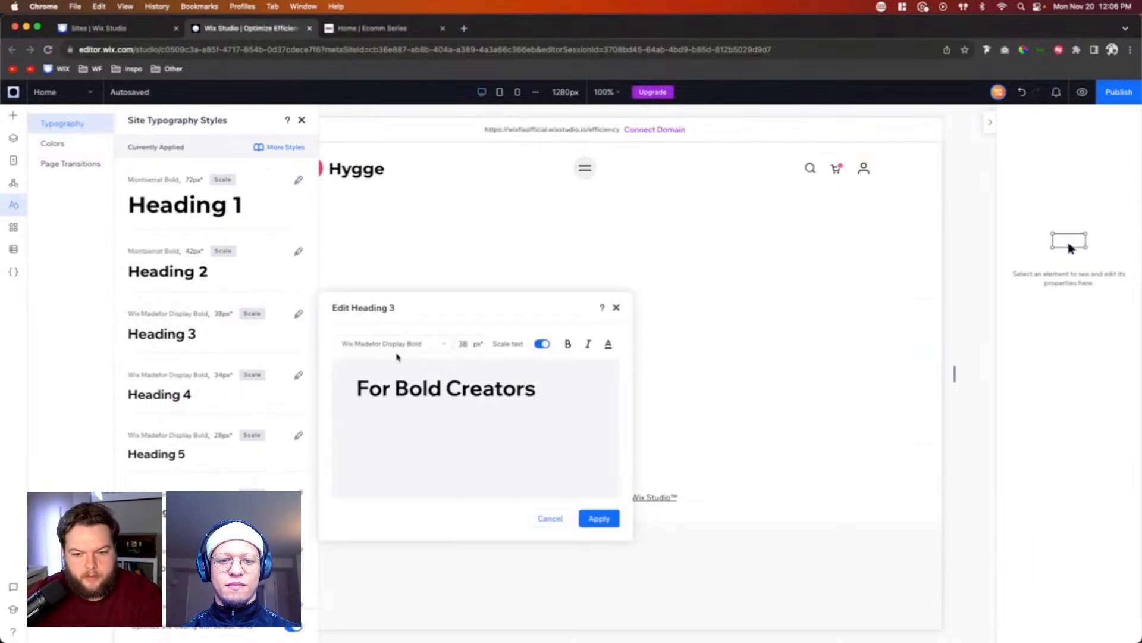
pyautogui.click(403, 345)
pyautogui.write('Montserrat Regular')
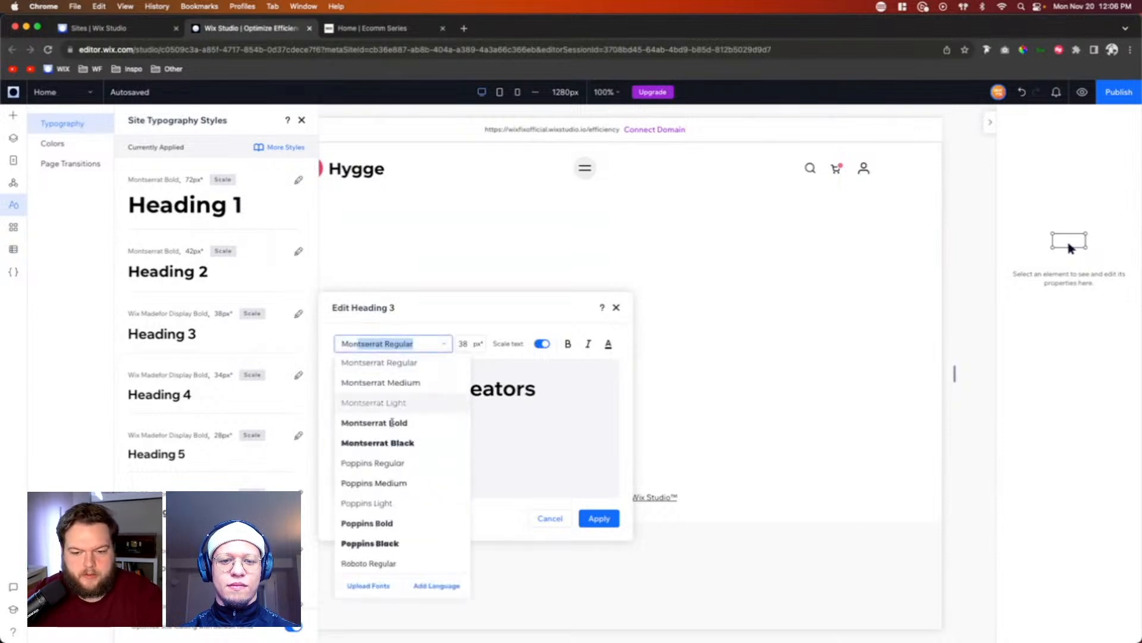
pyautogui.click(392, 423)
pyautogui.click(592, 518)
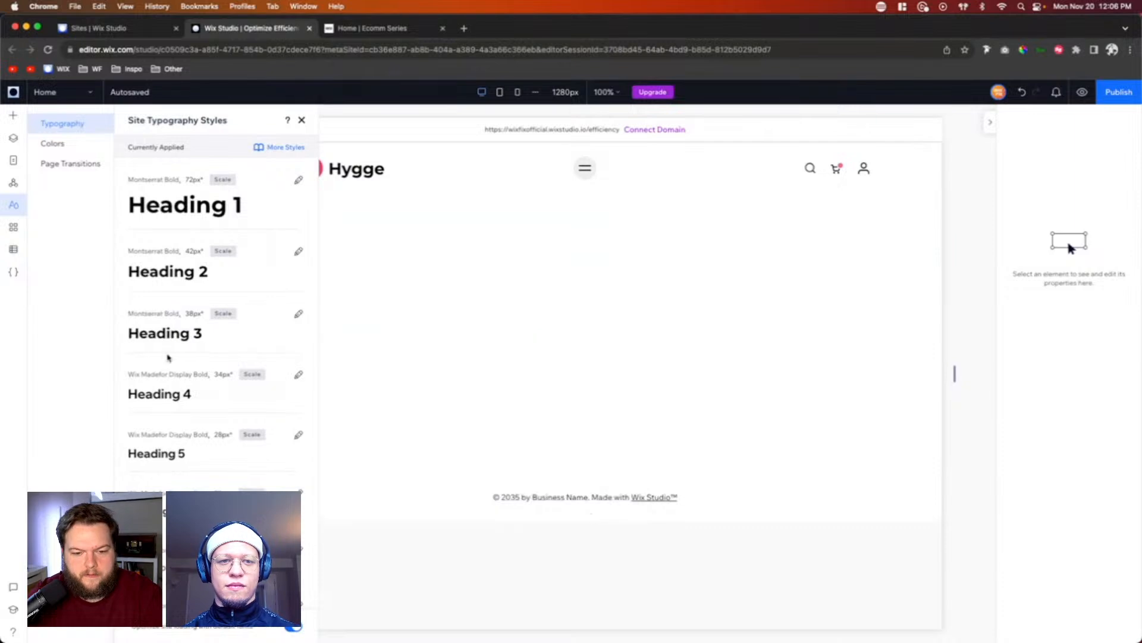
# Step: Set the site's Paragraph 1 typography style to the Montserrat Regular font and apply it
pyautogui.scroll(-2, 178, 433)
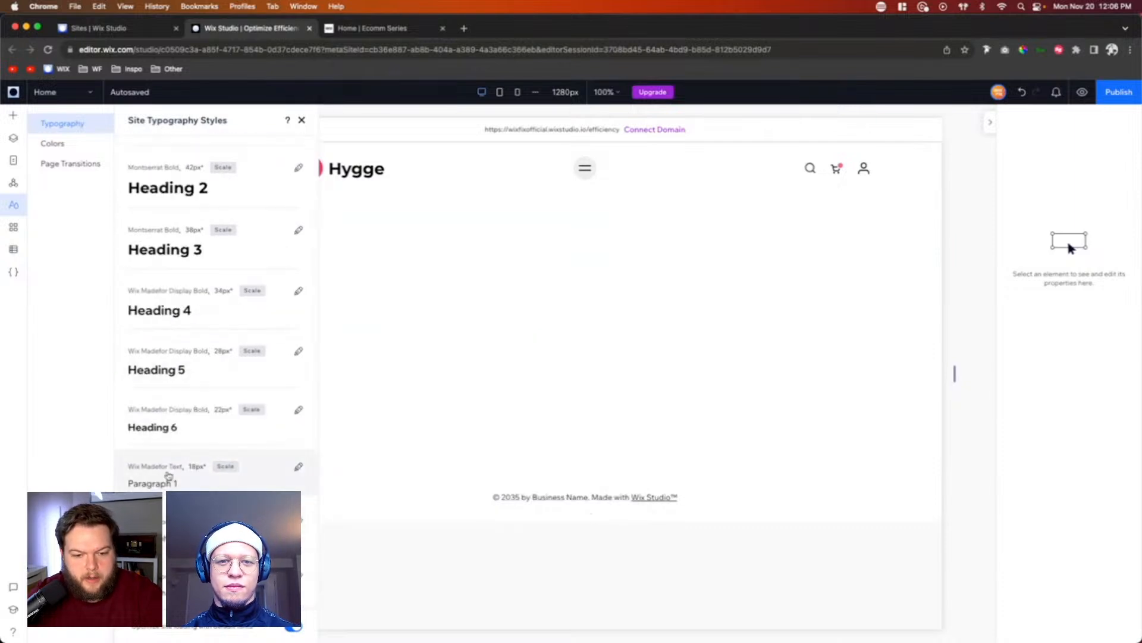
pyautogui.click(168, 476)
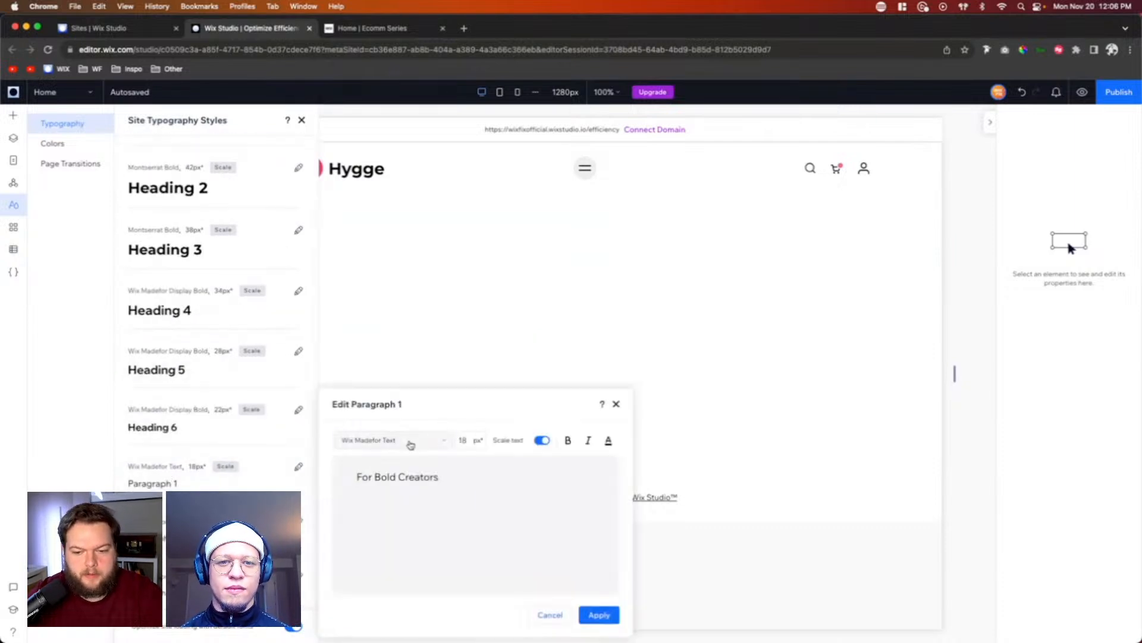
pyautogui.click(411, 444)
pyautogui.write('Montserrat Regular')
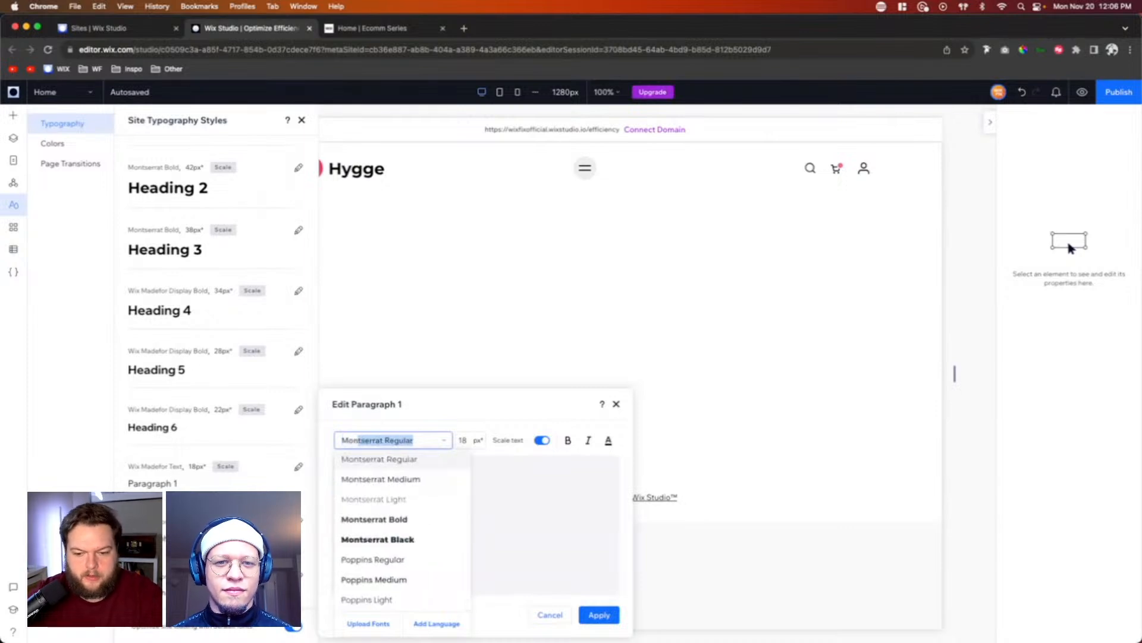
pyautogui.click(388, 459)
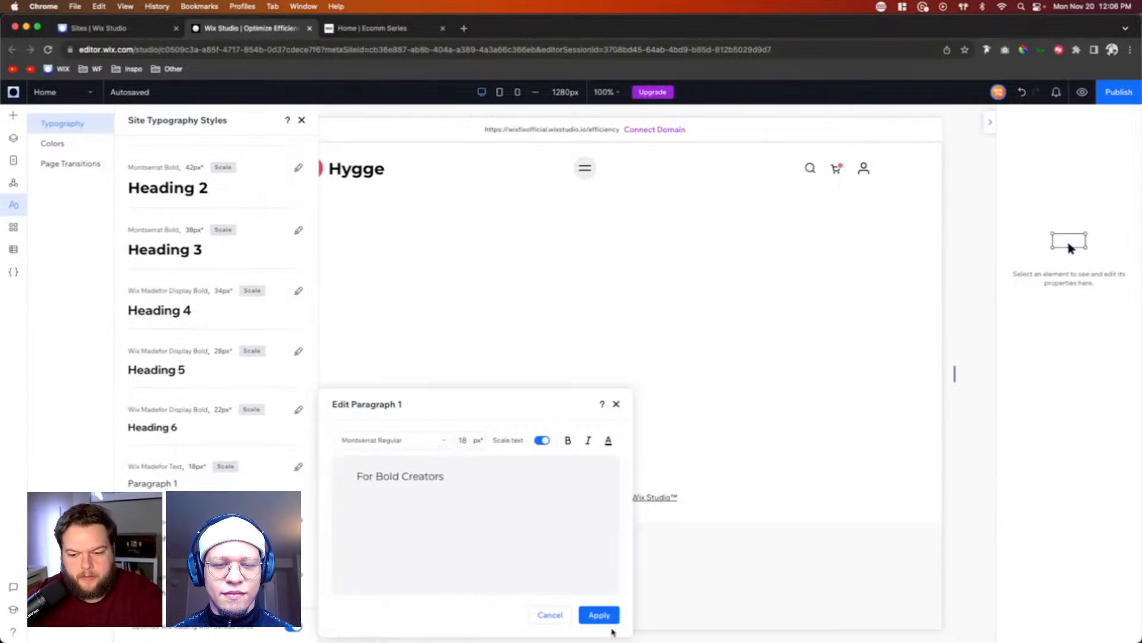
pyautogui.click(598, 615)
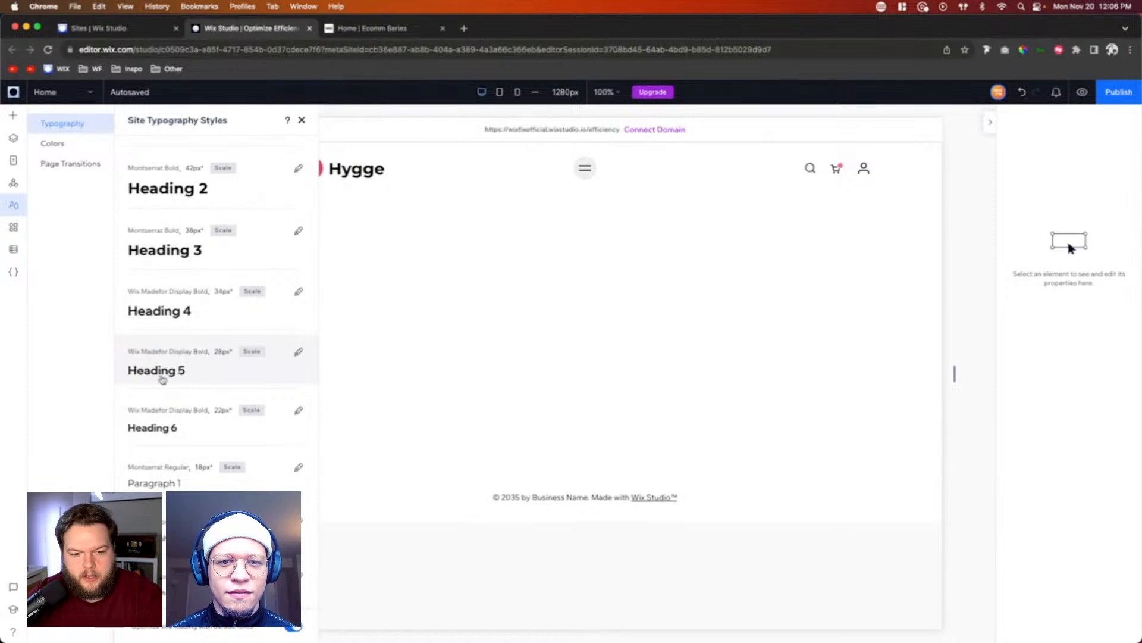
# Step: Set the site's Heading 5 typography style to the Montserrat Medium font and apply it
pyautogui.click(169, 369)
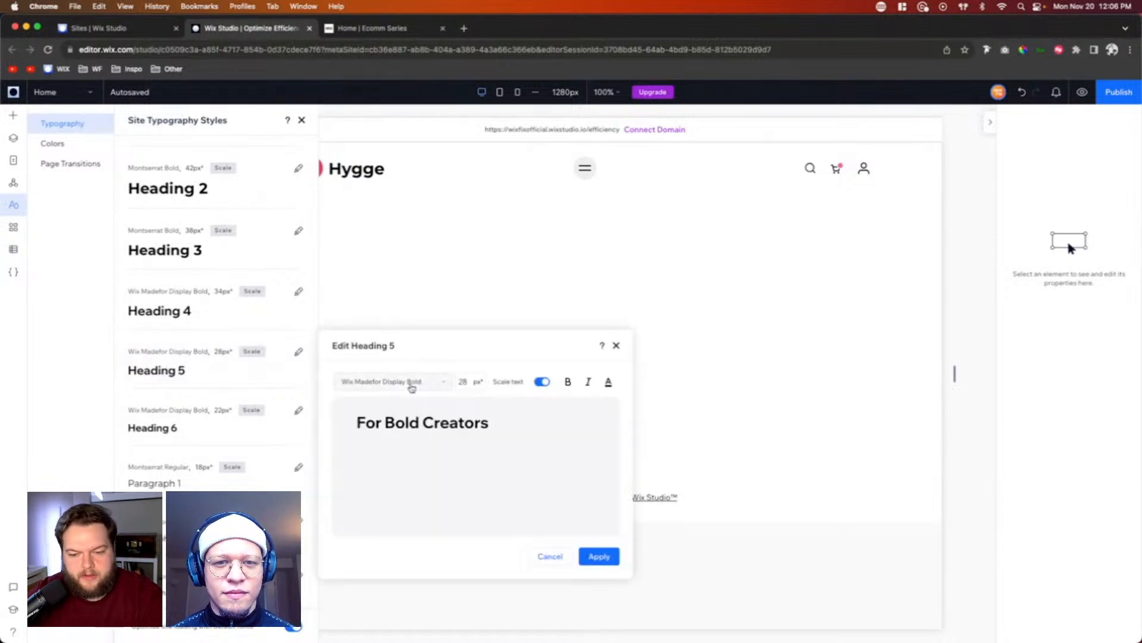
pyautogui.click(412, 388)
pyautogui.write('Mon')
pyautogui.click(423, 419)
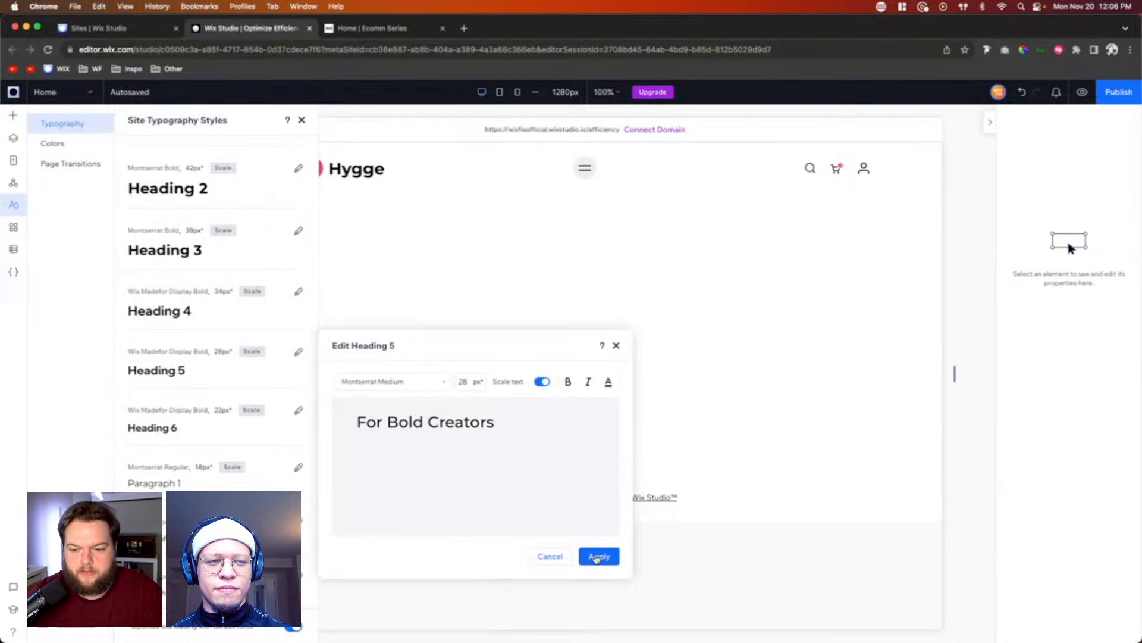
pyautogui.click(598, 557)
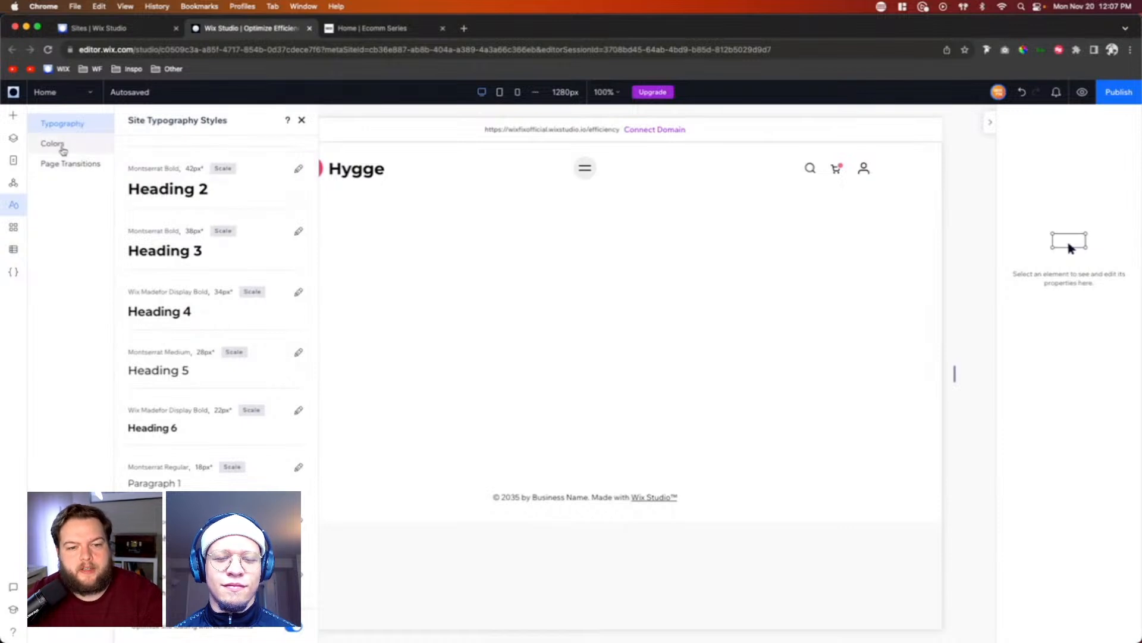
pyautogui.click(62, 148)
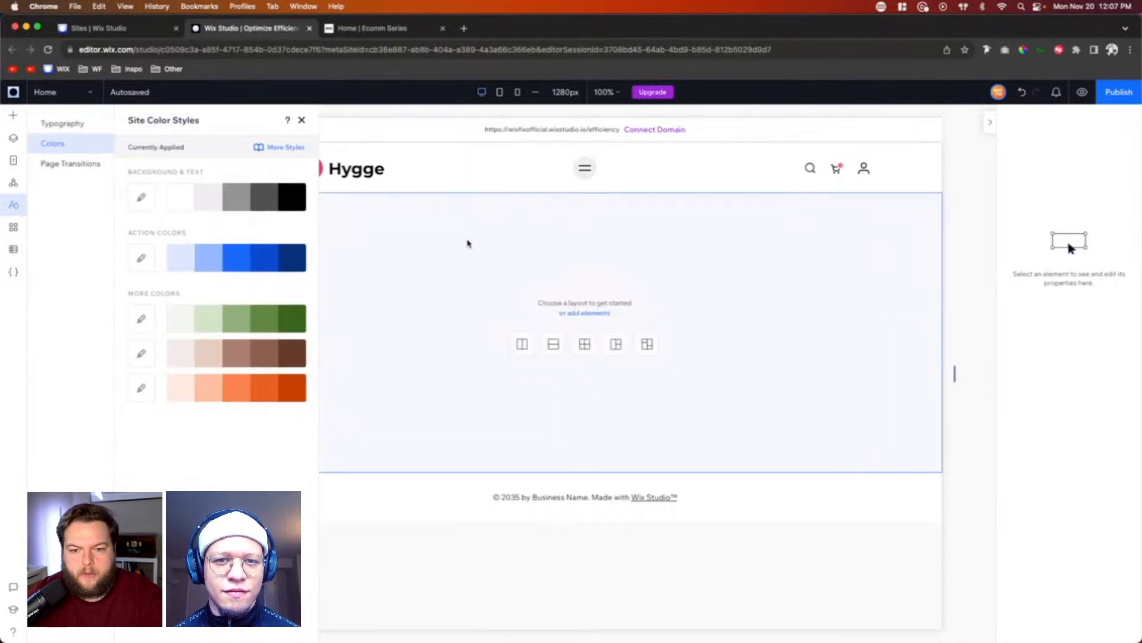
pyautogui.click(377, 244)
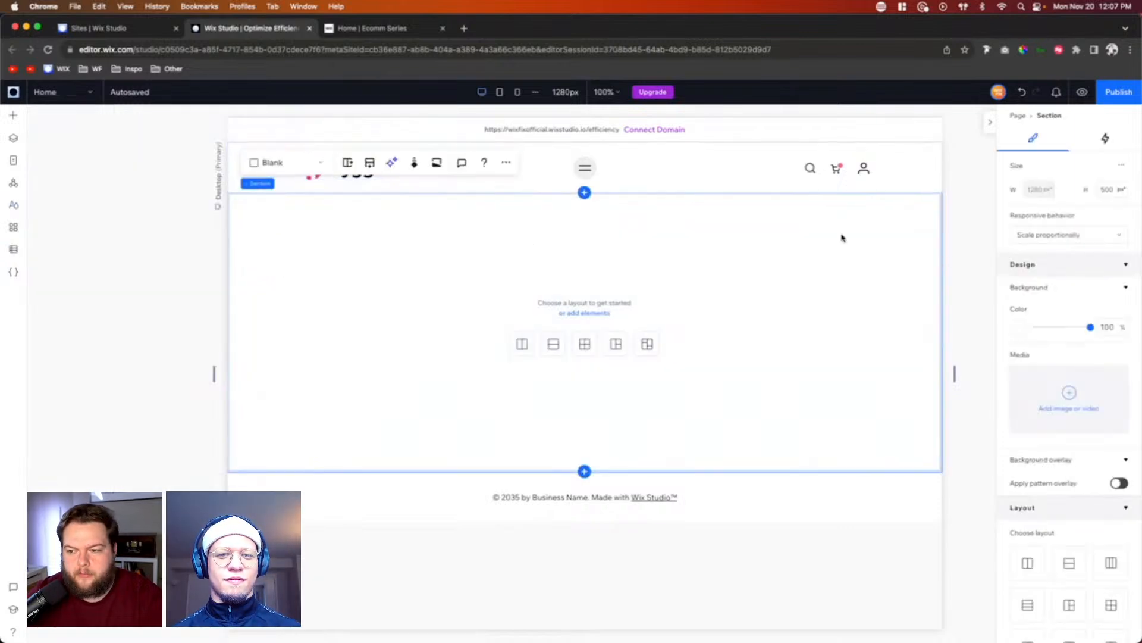
pyautogui.click(732, 496)
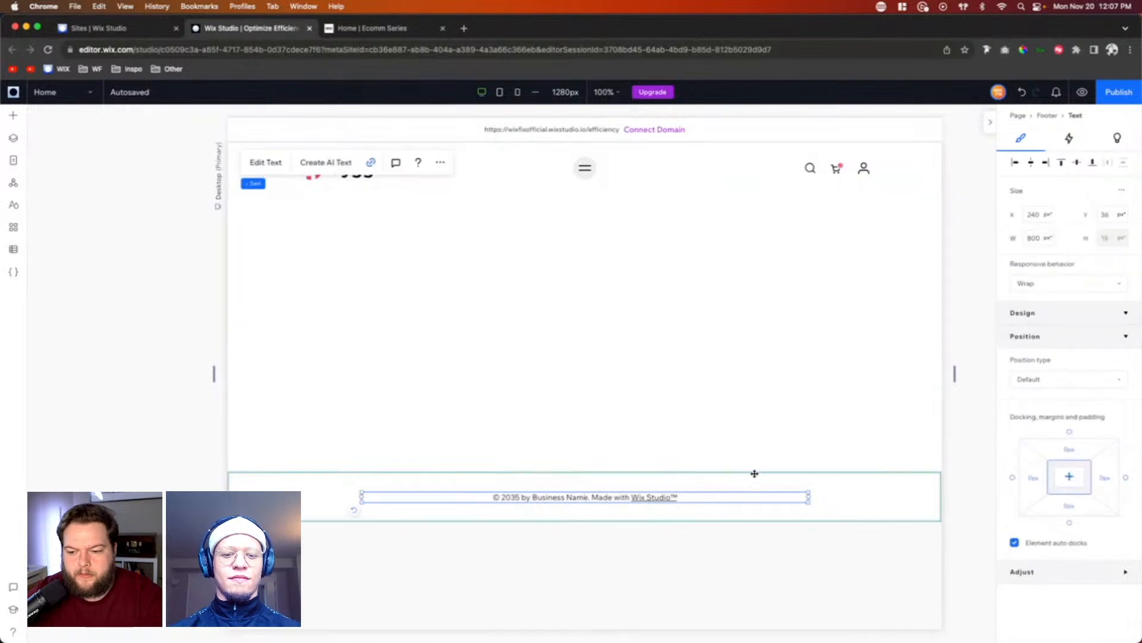
# Step: Add the Color Selection add-on by Wix to the editor
pyautogui.click(13, 93)
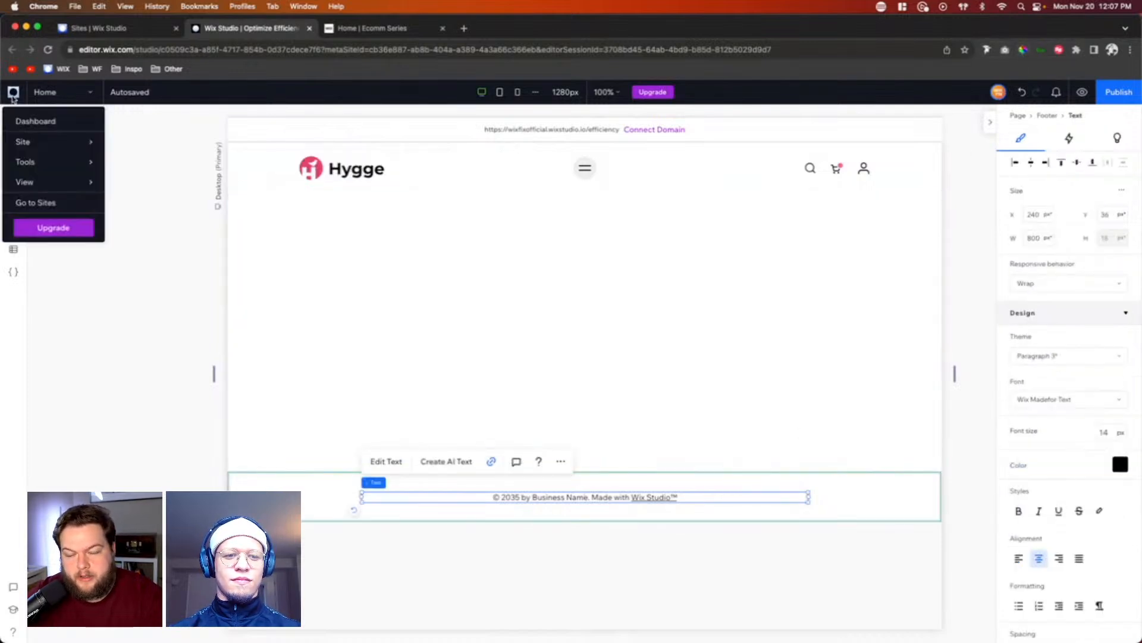
pyautogui.moveTo(42, 168)
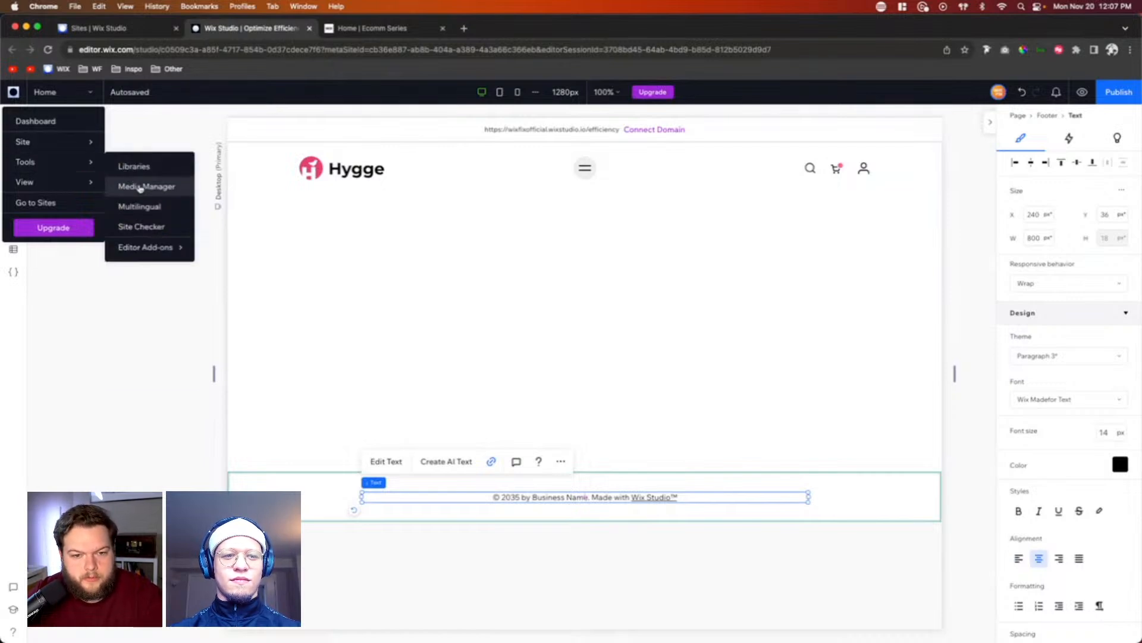
pyautogui.moveTo(146, 249)
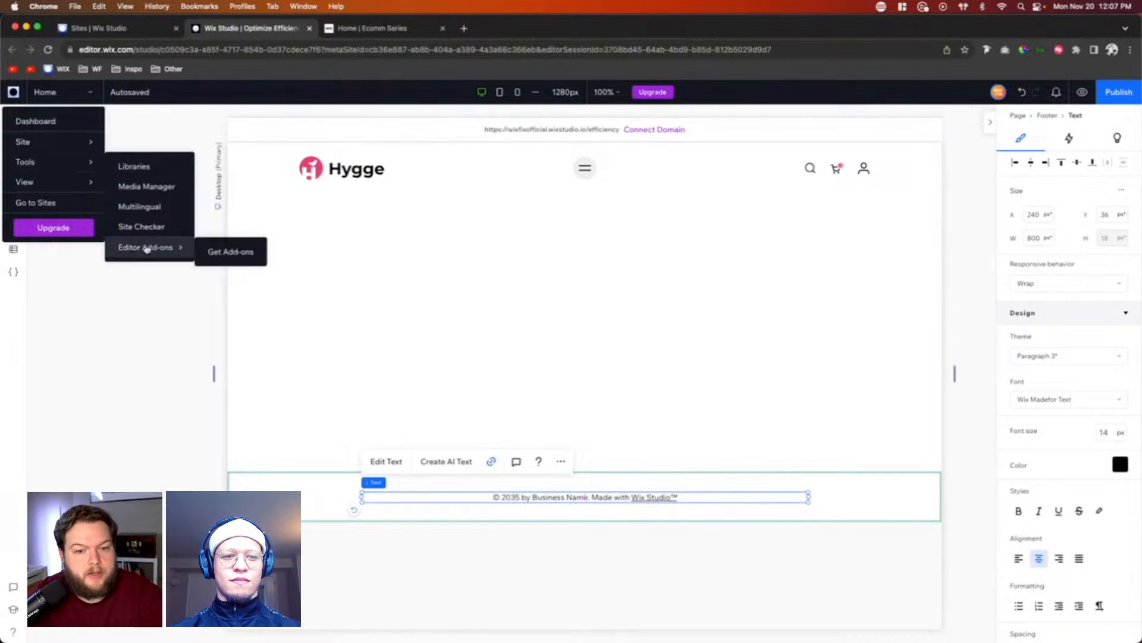
pyautogui.click(222, 251)
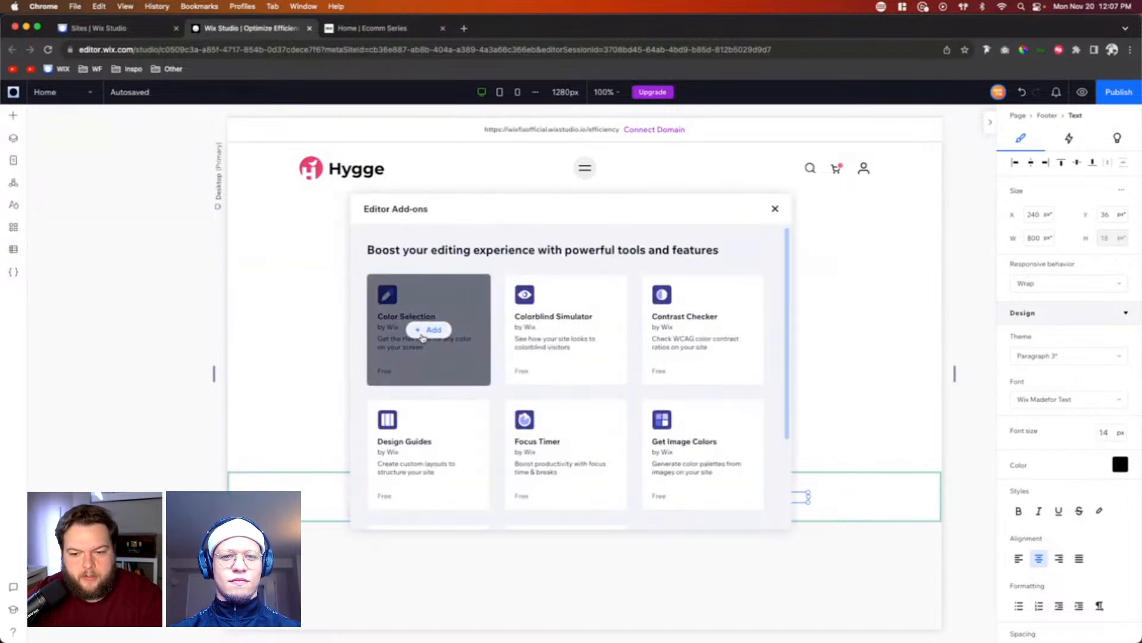
pyautogui.click(422, 332)
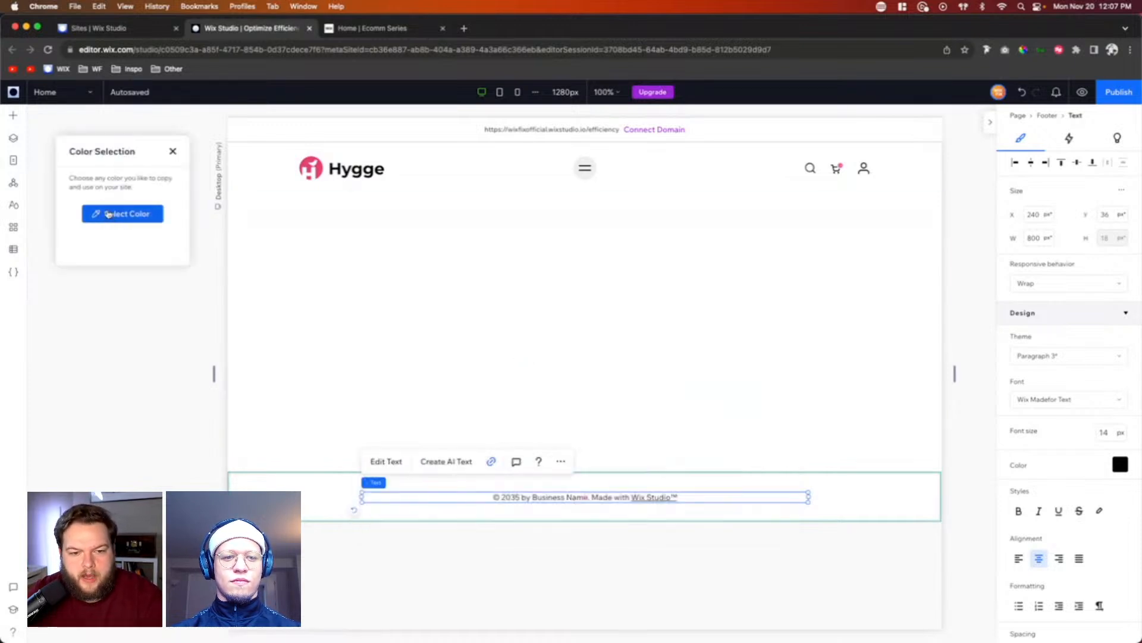
# Step: Sample the pink of the Hygge logo with the Color Selection add-on and copy its hex code
pyautogui.moveTo(97, 153)
pyautogui.mouseDown()
pyautogui.moveTo(156, 160)
pyautogui.moveTo(89, 156)
pyautogui.mouseUp()
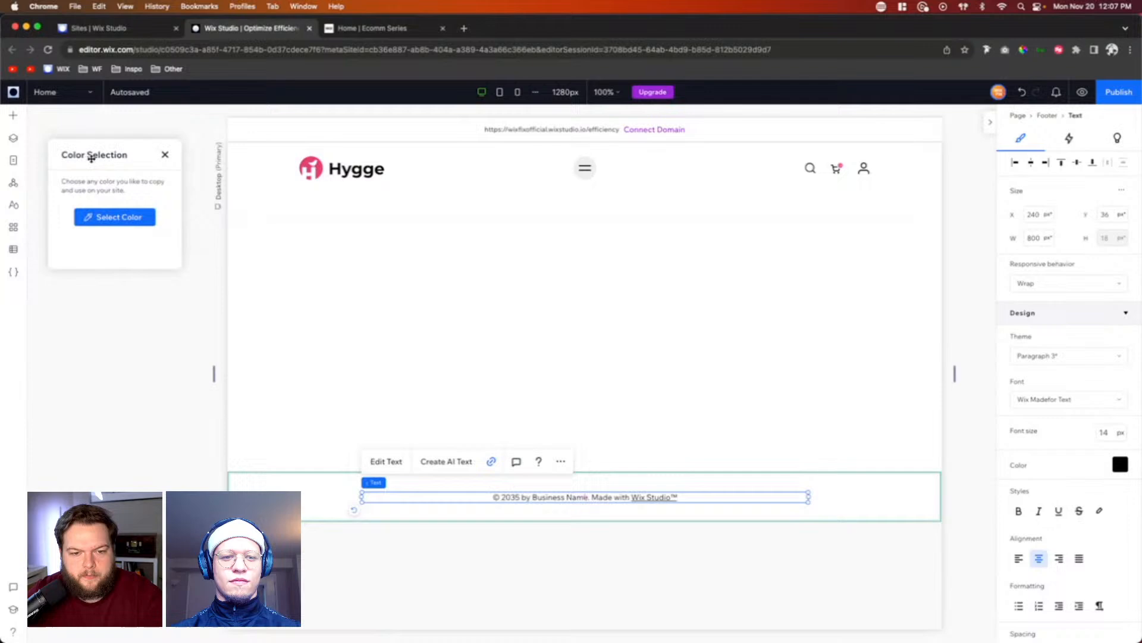
pyautogui.click(106, 224)
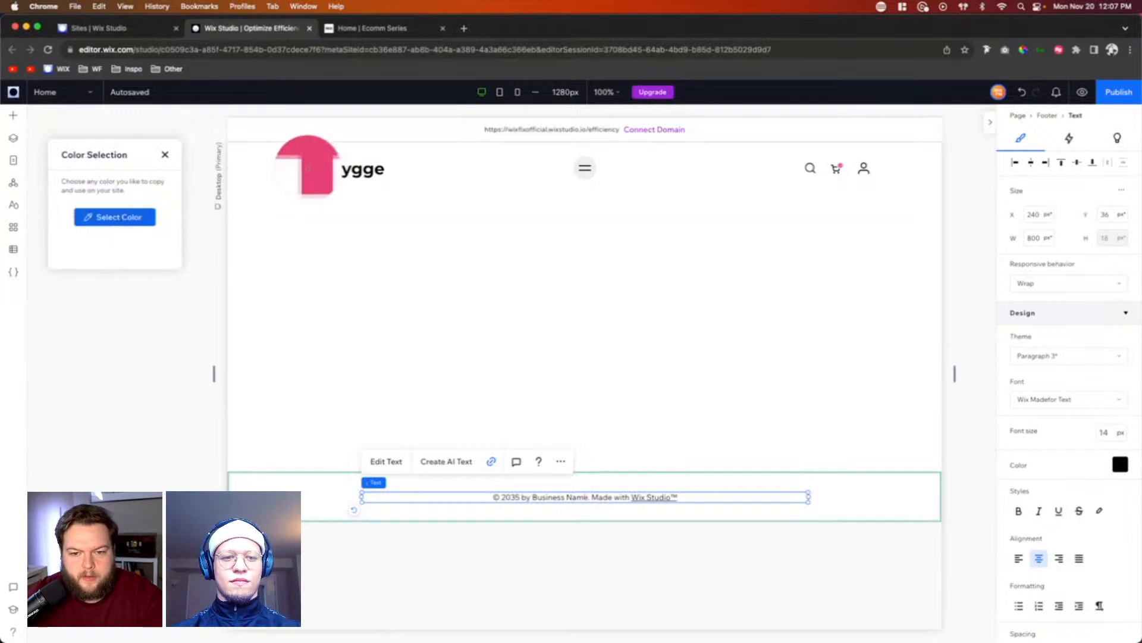
pyautogui.click(309, 168)
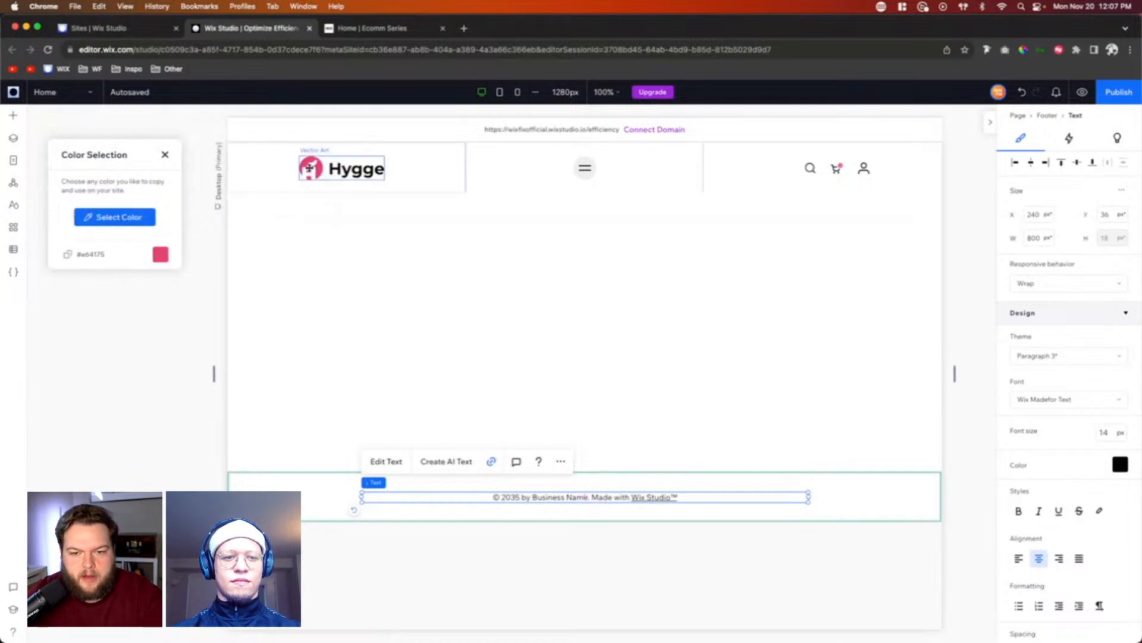
pyautogui.click(67, 255)
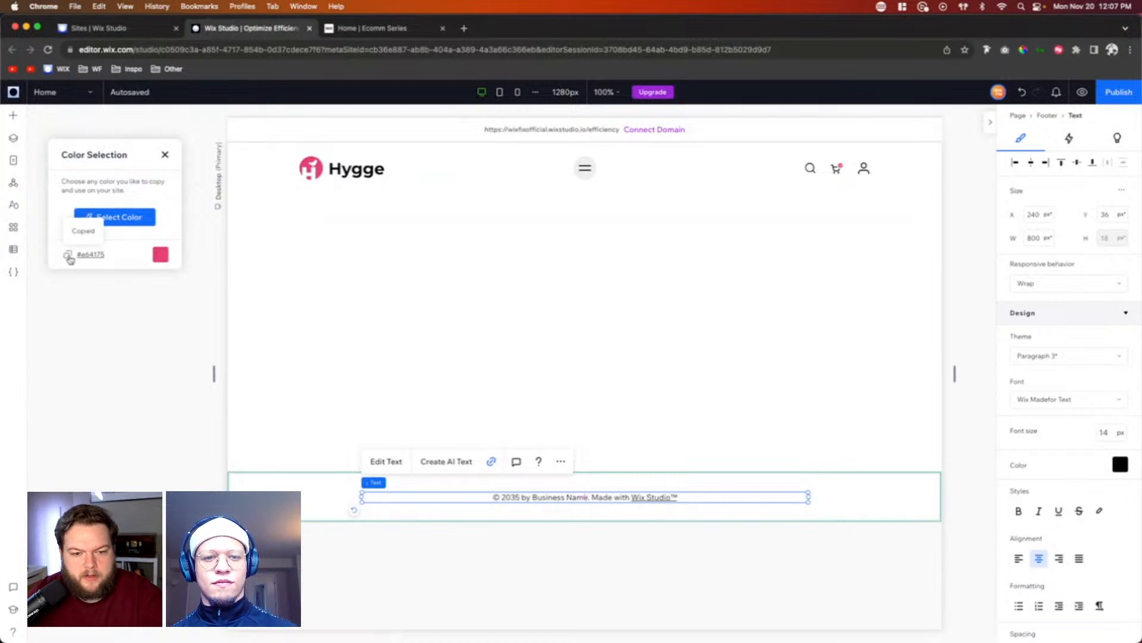
# Step: Close the Color Selection add-on and open the site's color styles
pyautogui.click(13, 204)
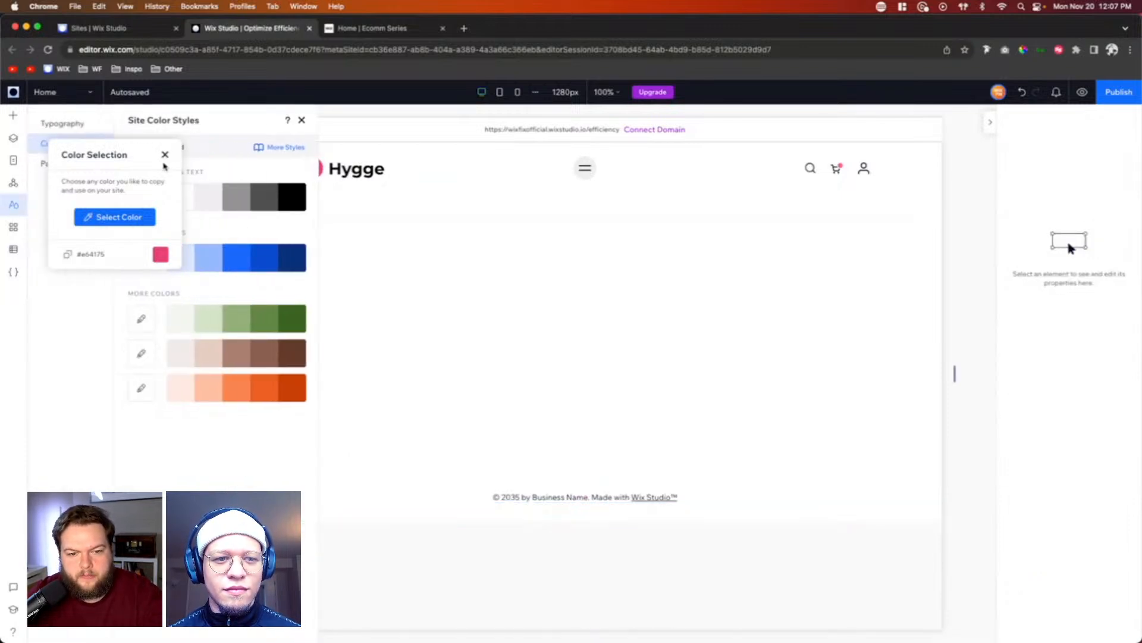
pyautogui.click(431, 302)
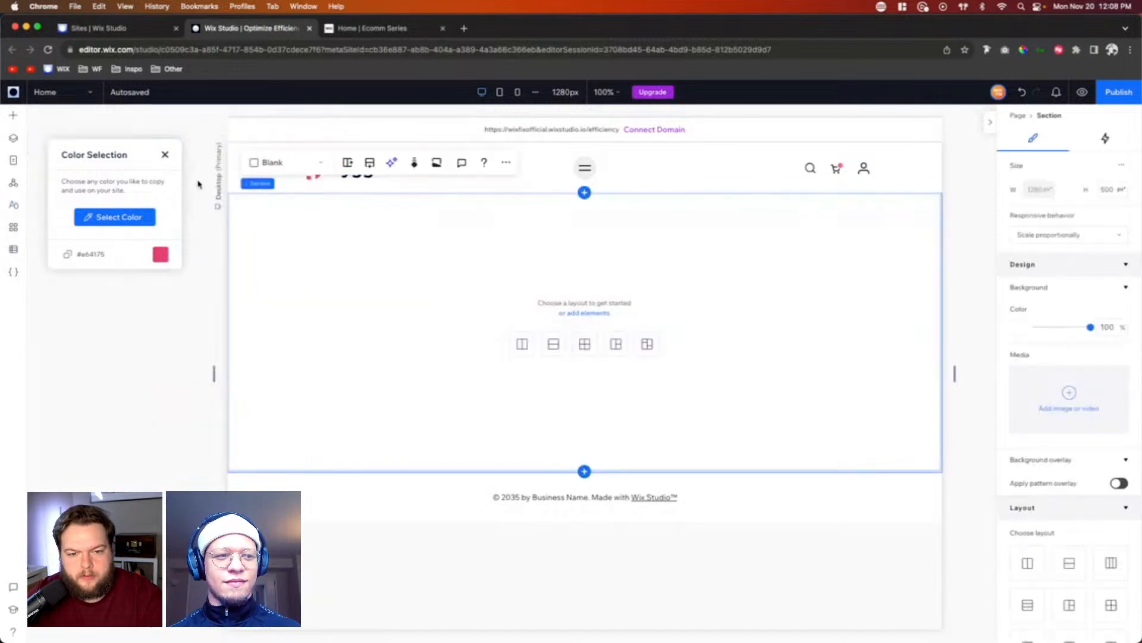
pyautogui.click(166, 156)
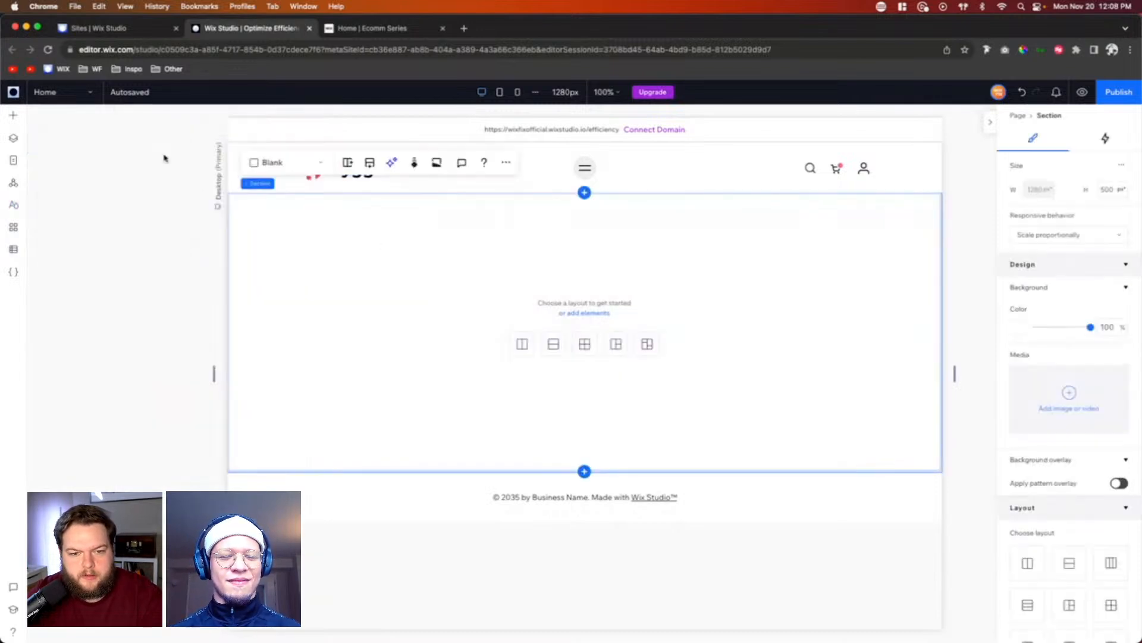
pyautogui.click(16, 202)
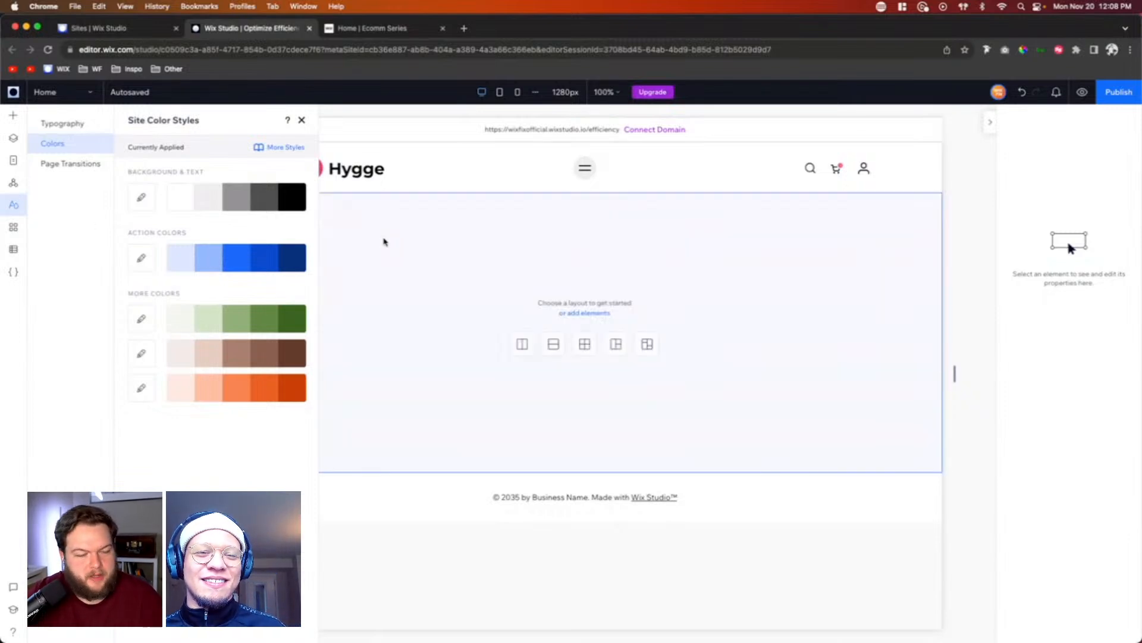
# Step: Examine the available editor add-ons, from Colorblind Simulator and Contrast Checker to Task List, and close the overview
pyautogui.click(13, 92)
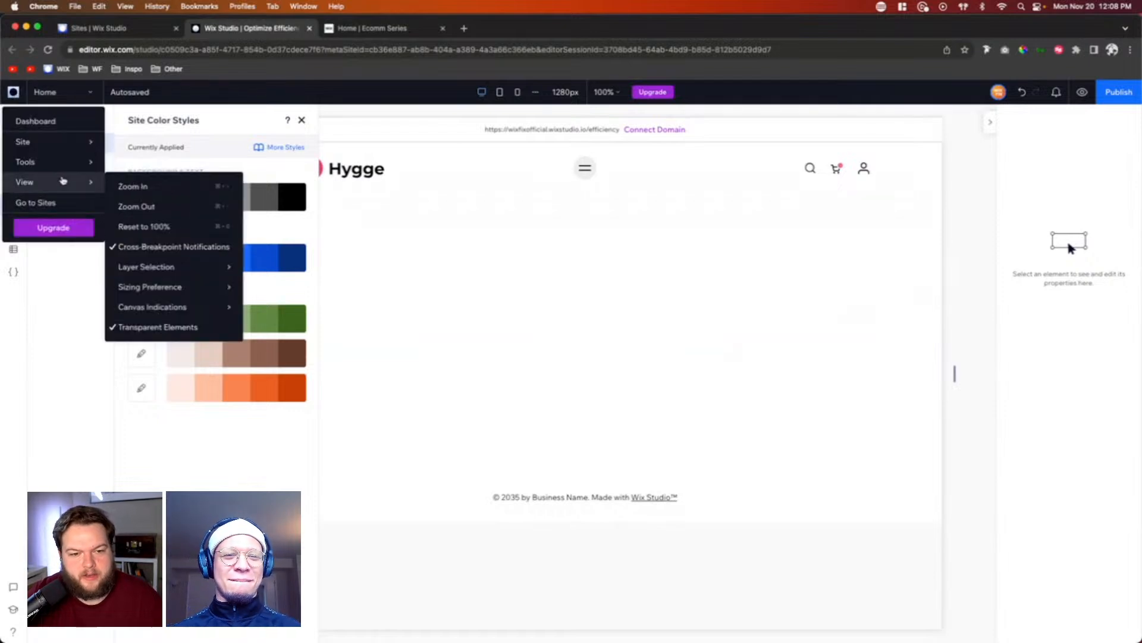
pyautogui.moveTo(70, 162)
pyautogui.moveTo(156, 248)
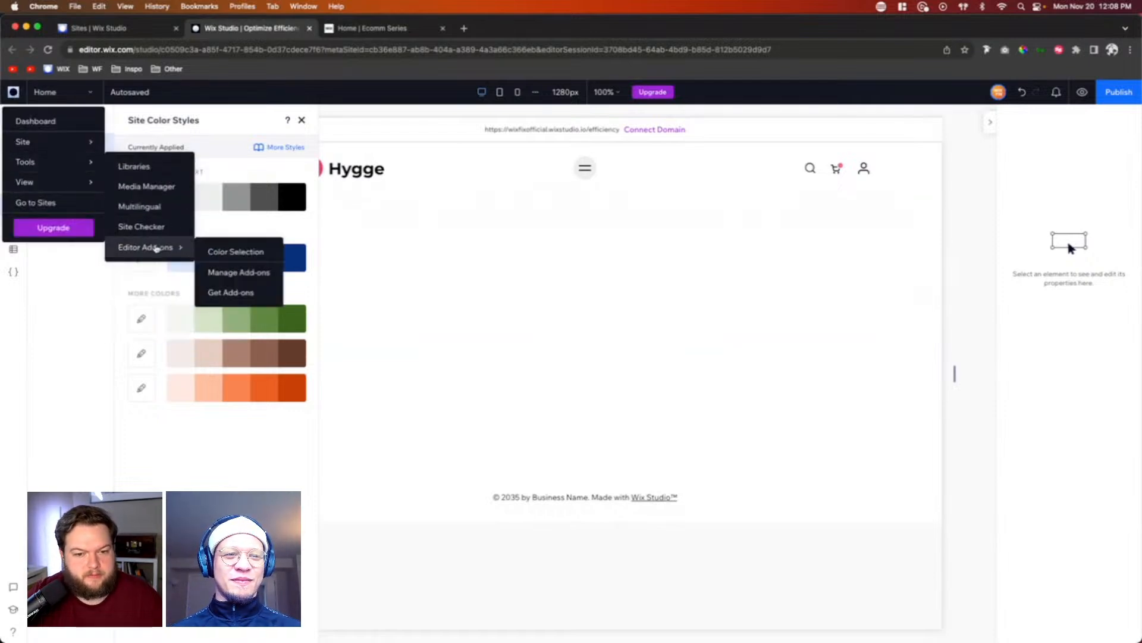
pyautogui.click(225, 277)
pyautogui.scroll(-3, 569, 325)
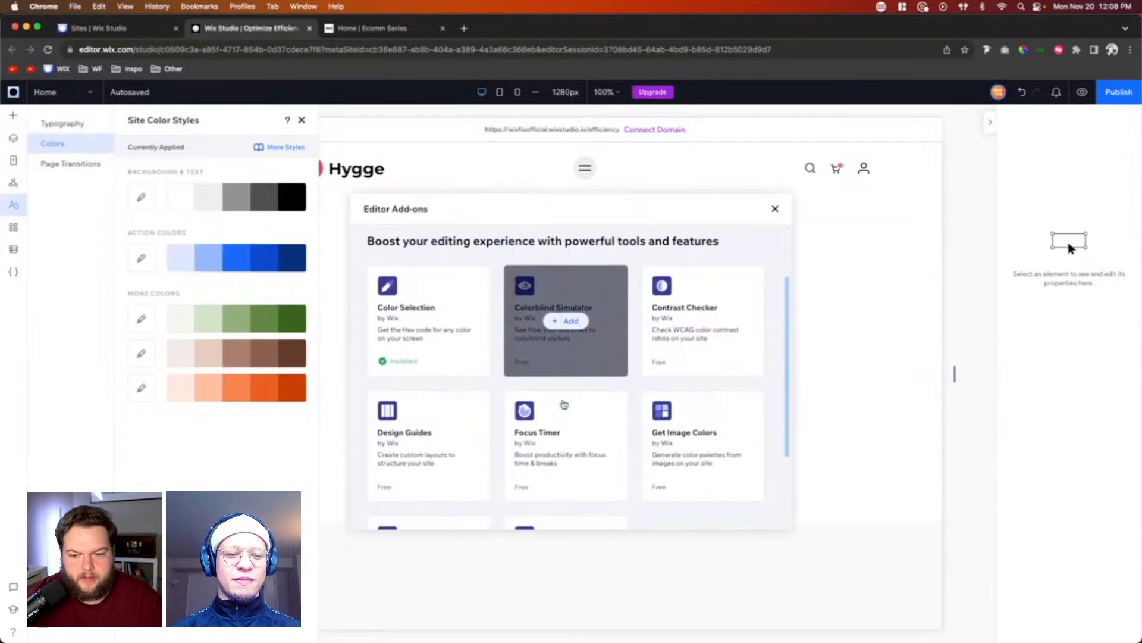
pyautogui.moveTo(513, 309)
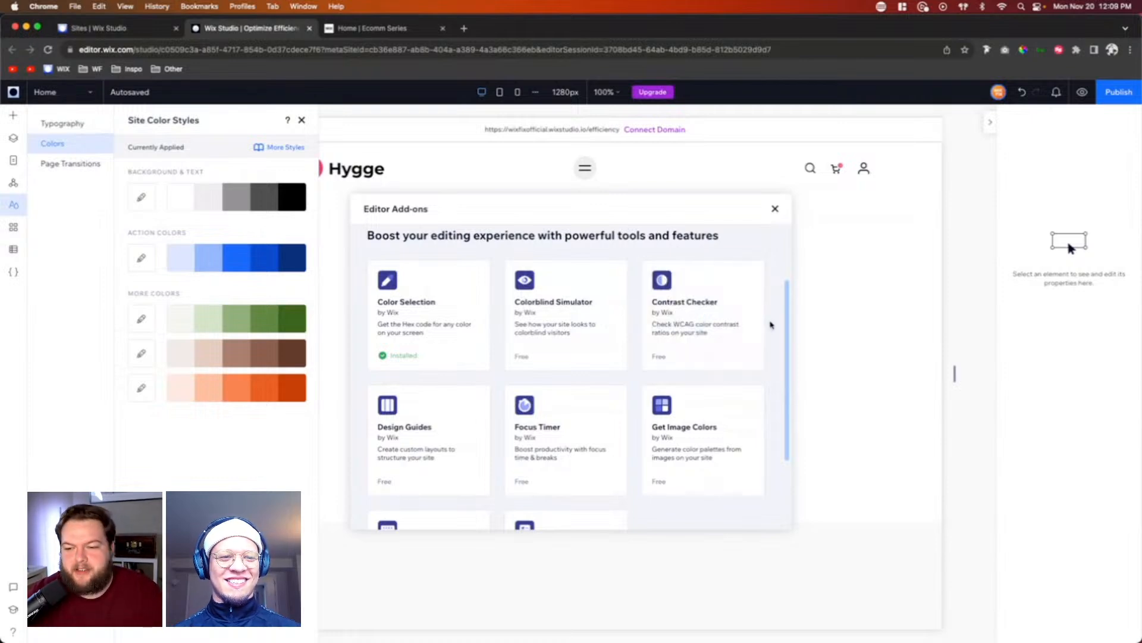
pyautogui.moveTo(755, 319)
pyautogui.scroll(-2, 757, 320)
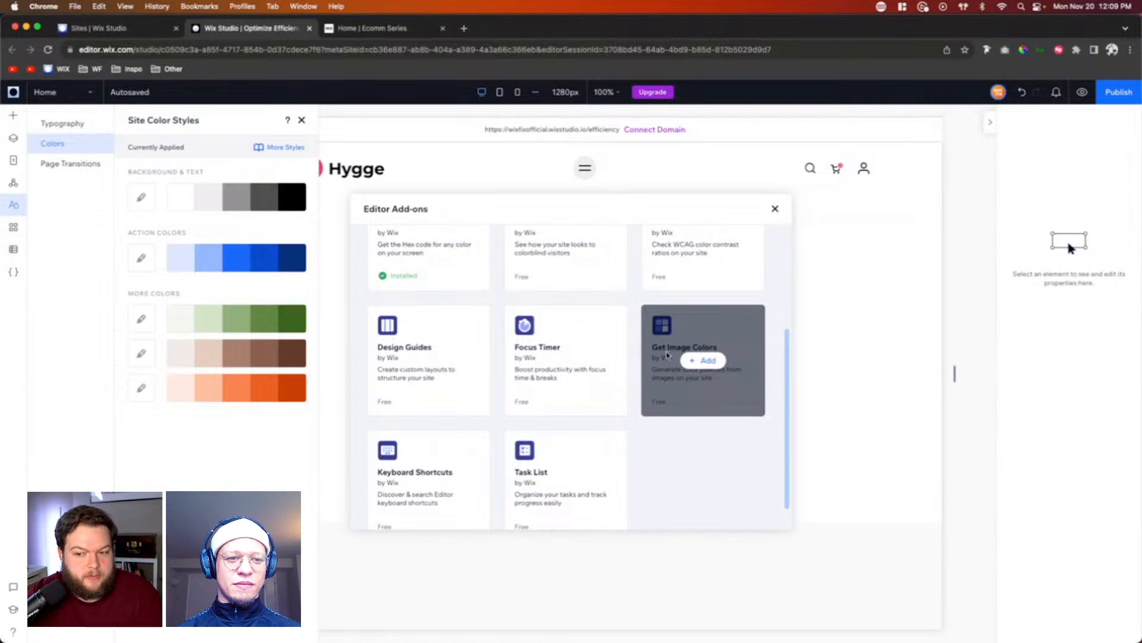
pyautogui.scroll(-1, 736, 377)
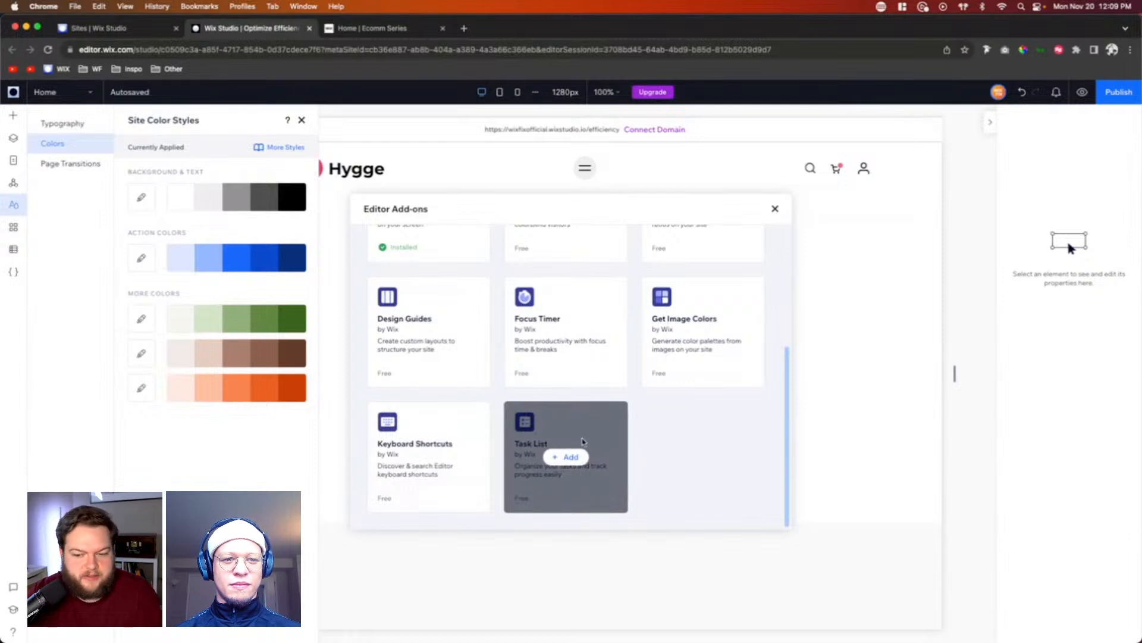
pyautogui.scroll(4, 715, 464)
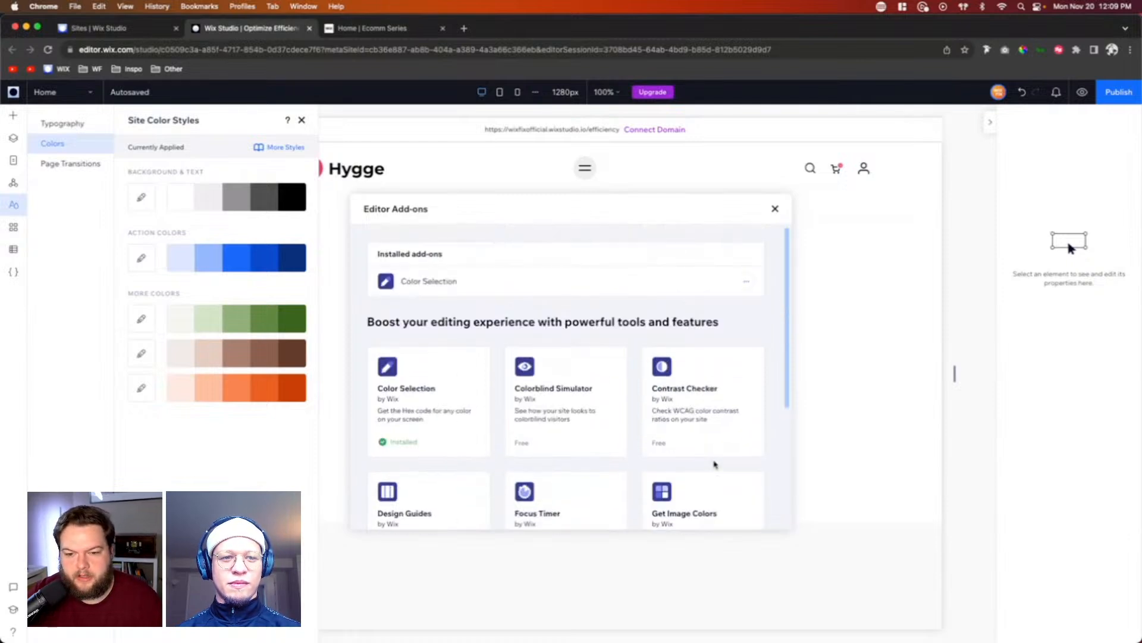
pyautogui.scroll(-4, 716, 464)
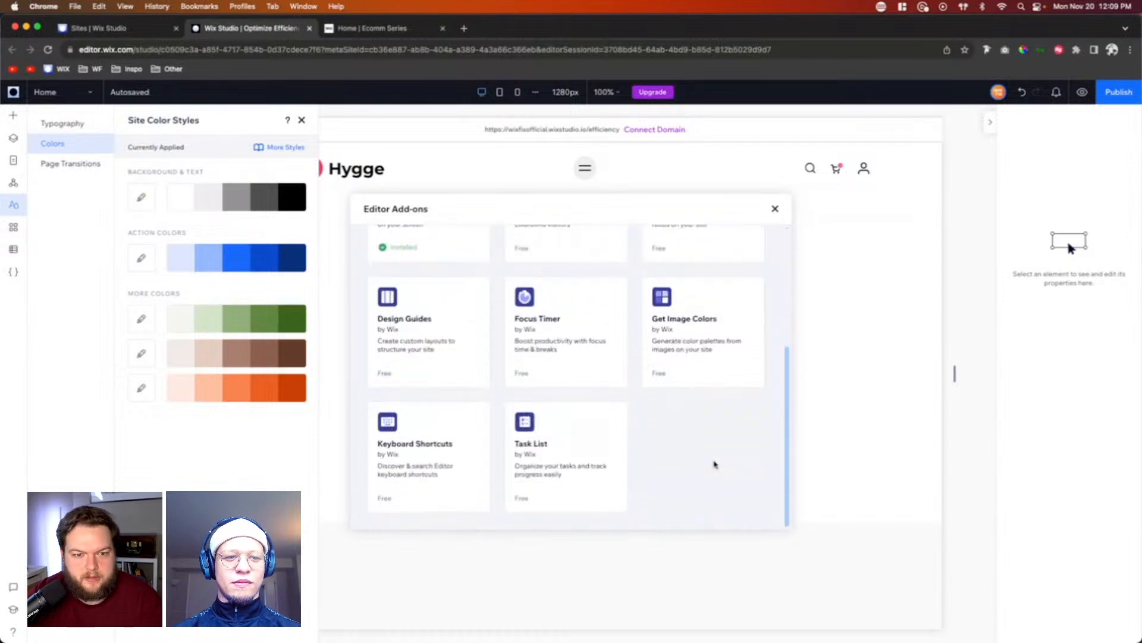
pyautogui.click(775, 209)
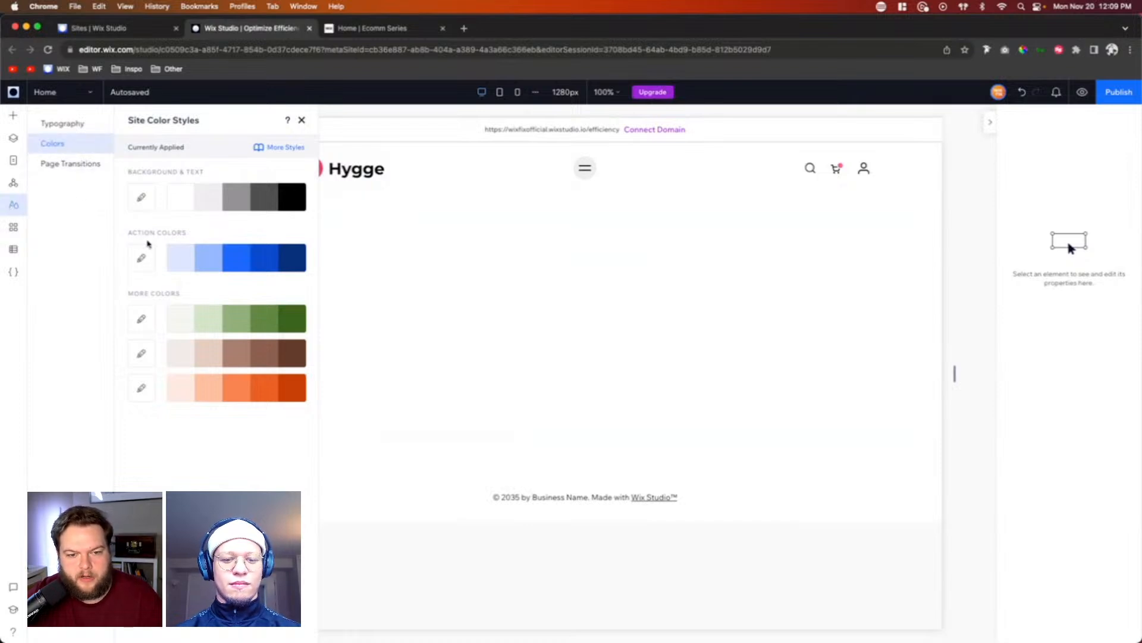
# Step: Set the site's action colors to the copied logo pink #e64175 and apply the change
pyautogui.click(142, 259)
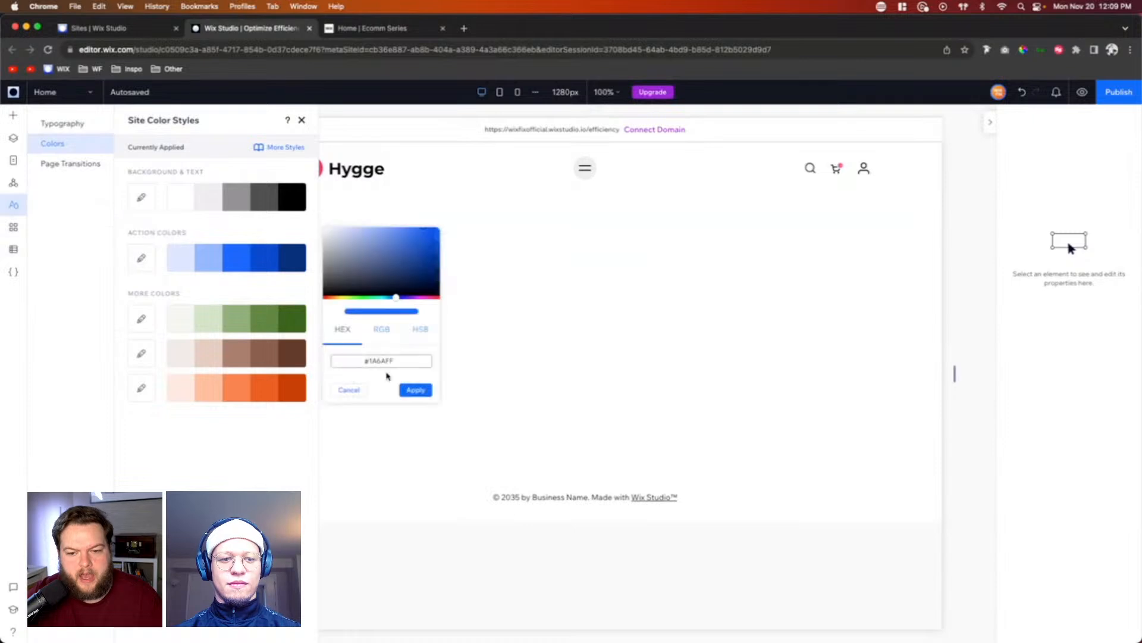
pyautogui.doubleClick(397, 366)
pyautogui.press('super+v')
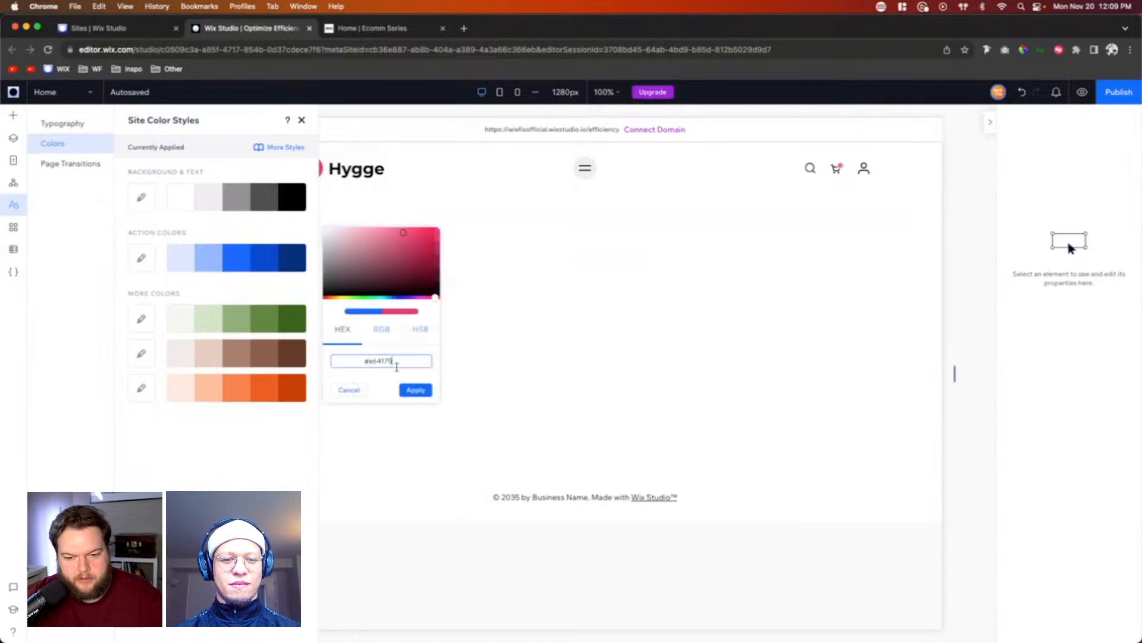
pyautogui.click(415, 390)
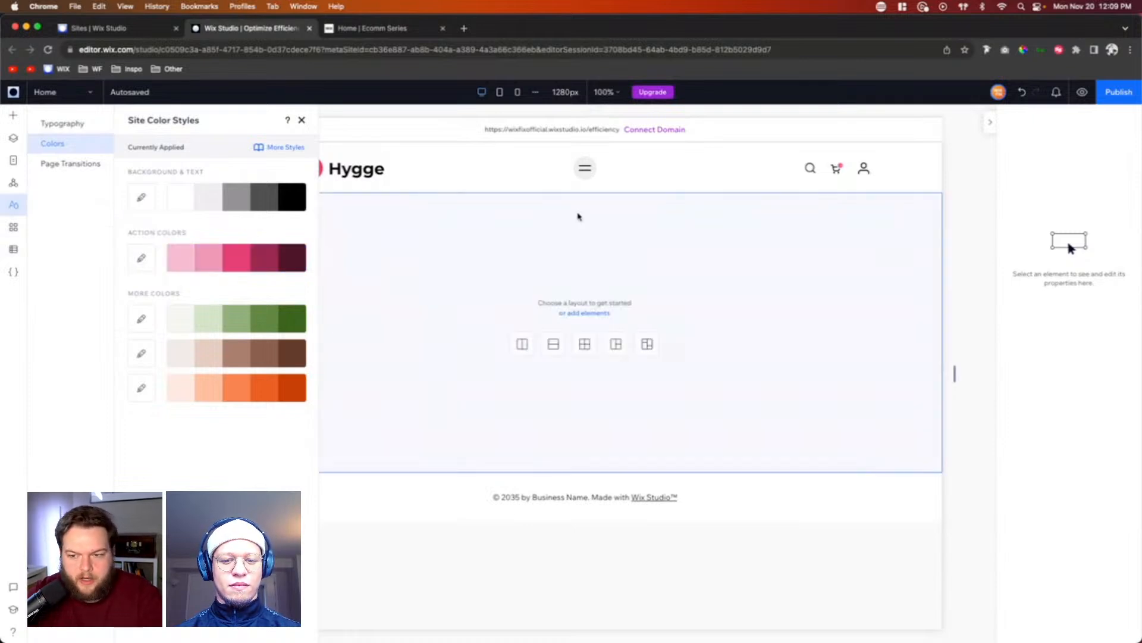
# Step: Place a basic Add to Cart button near the middle of the blank section and show its hover design
pyautogui.click(11, 118)
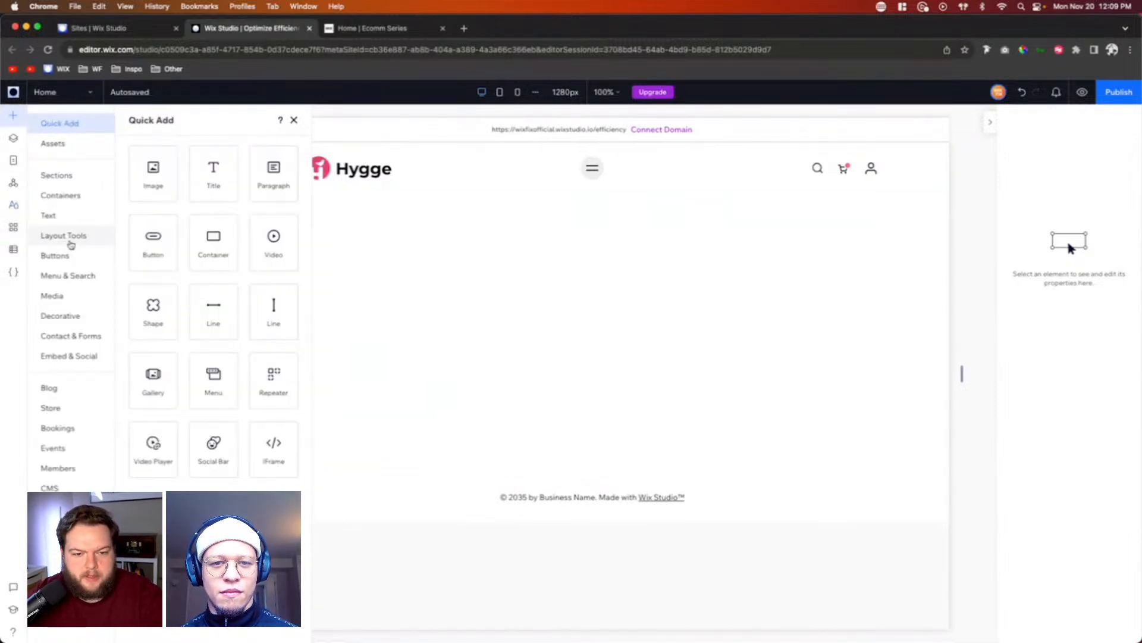
pyautogui.click(55, 255)
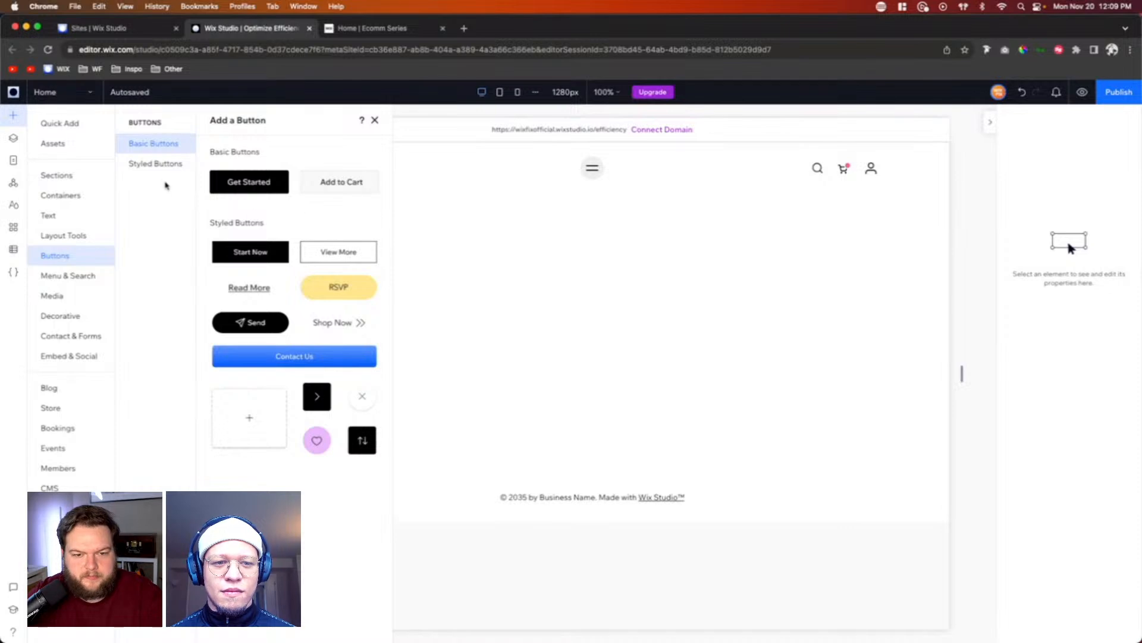
pyautogui.moveTo(313, 185); pyautogui.dragTo(593, 314)
pyautogui.click(629, 313)
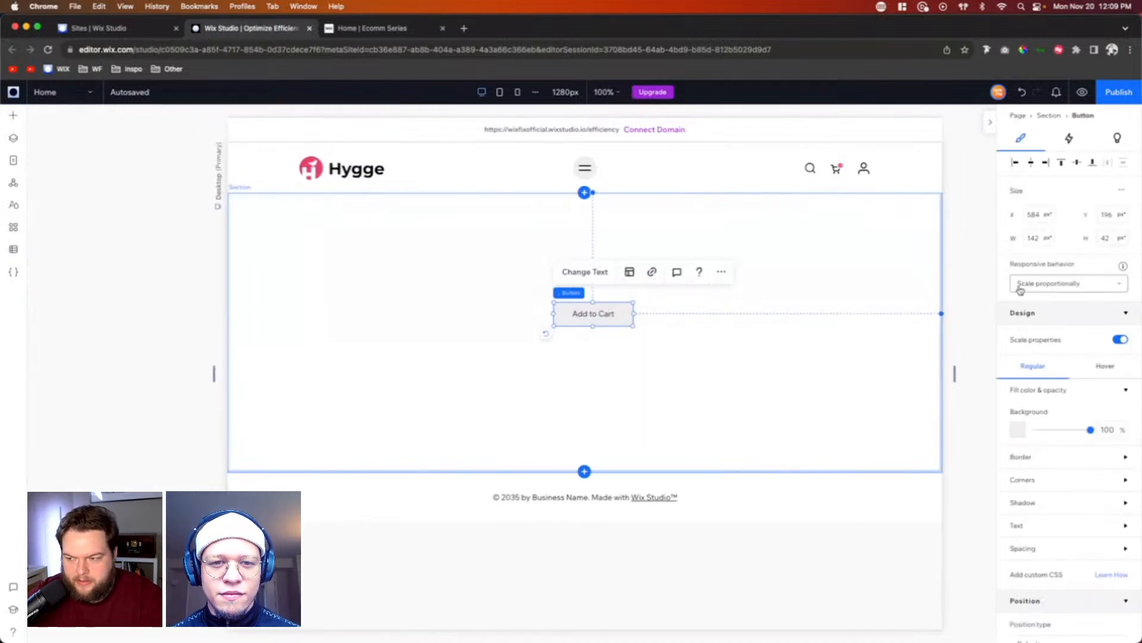
pyautogui.click(1105, 373)
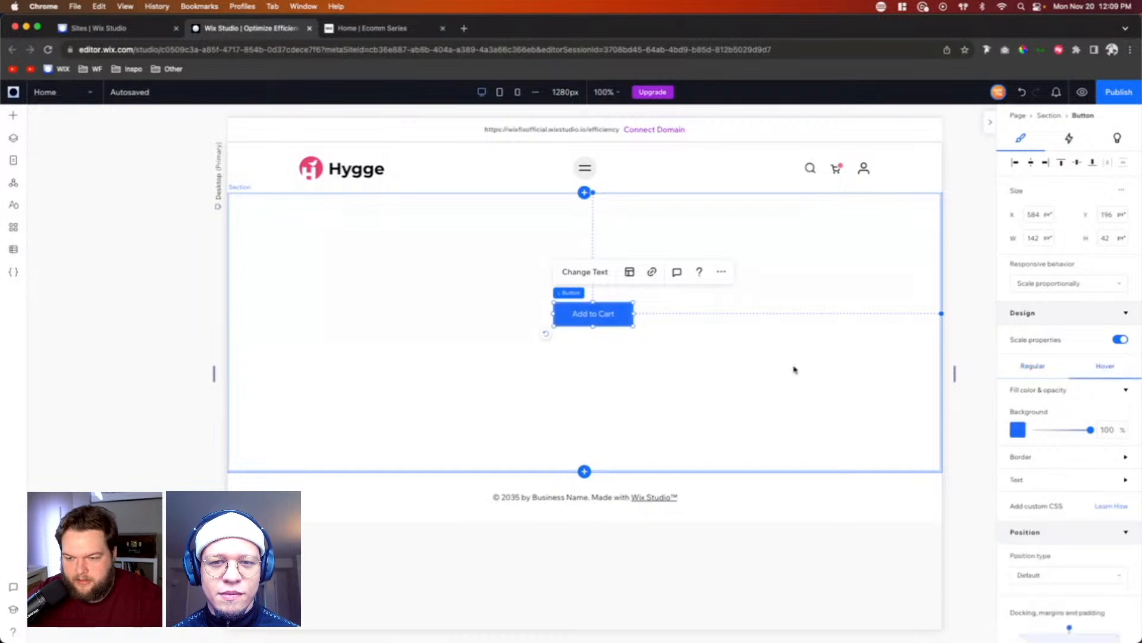
# Step: Delete the Add to Cart button from the section and look over the site's color styles
pyautogui.press('Delete')
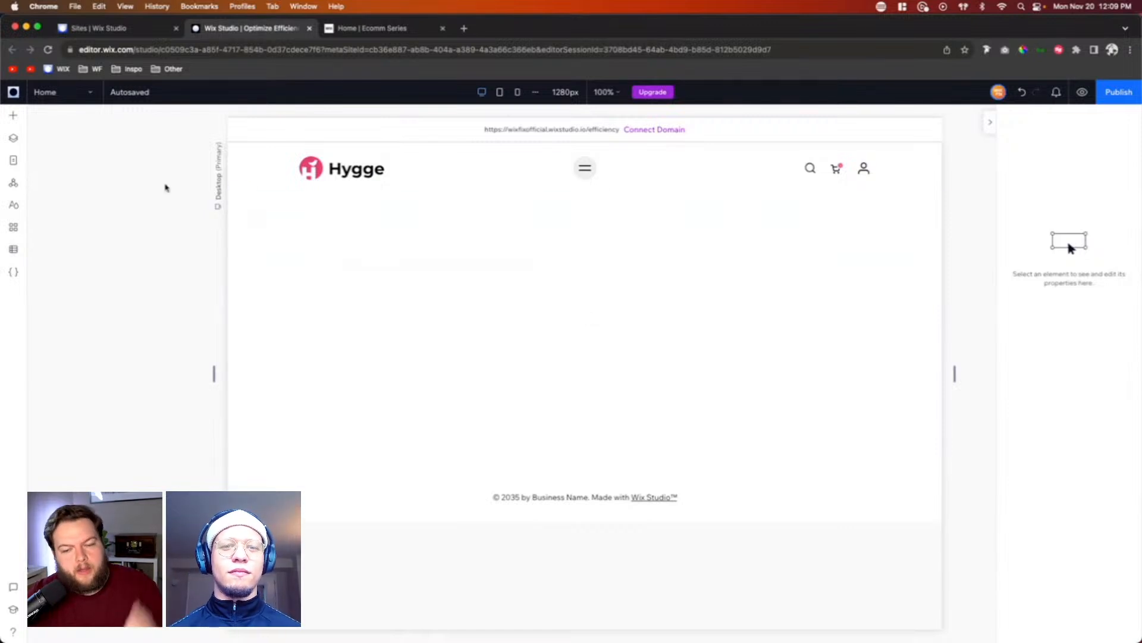
pyautogui.click(14, 205)
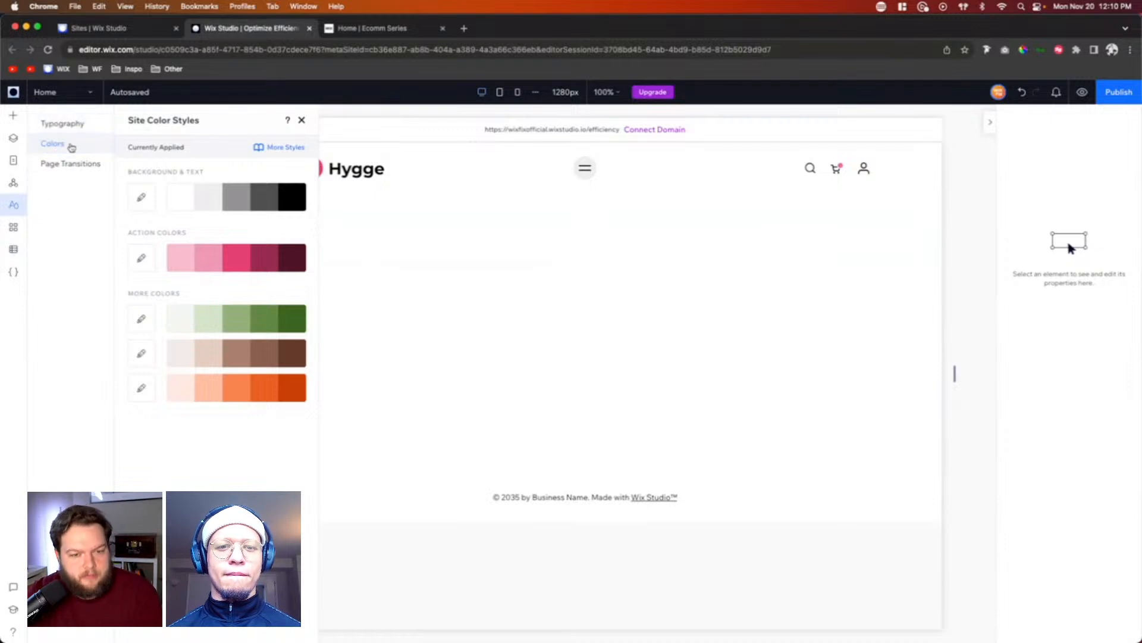
pyautogui.click(302, 119)
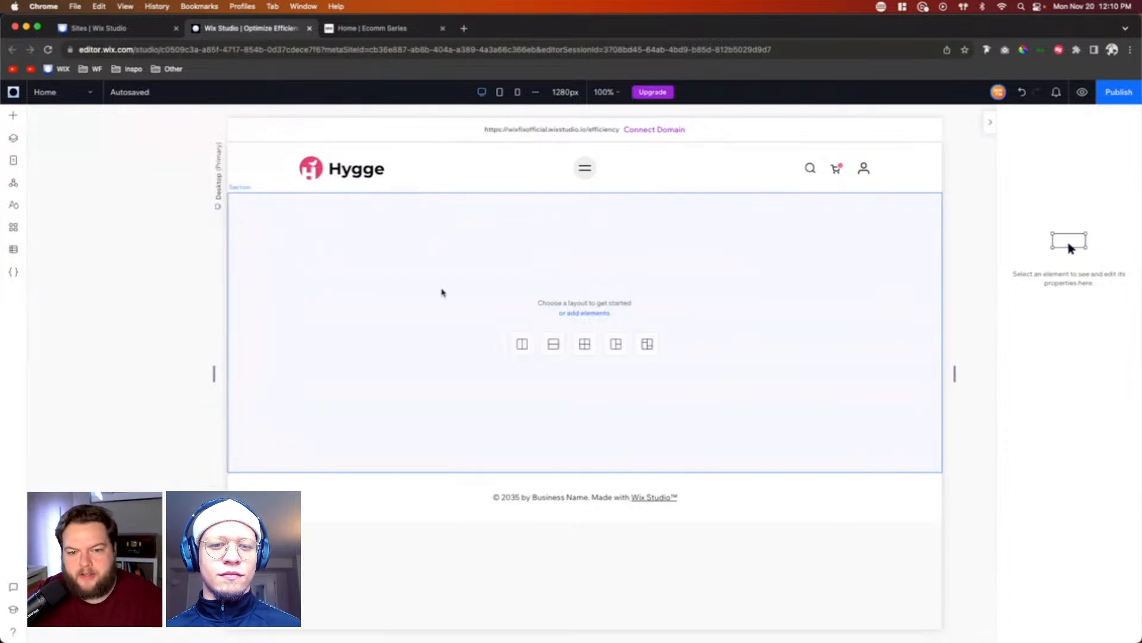
# Step: Set the blank section's left and right padding to 10% each
pyautogui.click(533, 254)
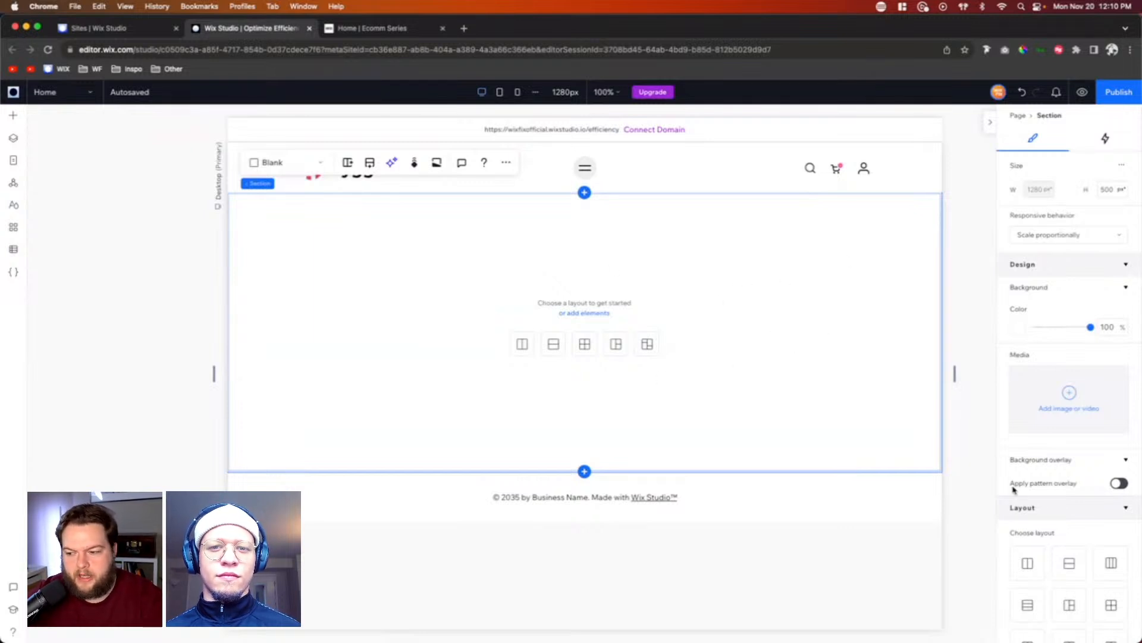
pyautogui.scroll(-5, 1071, 558)
pyautogui.scroll(-2, 1074, 563)
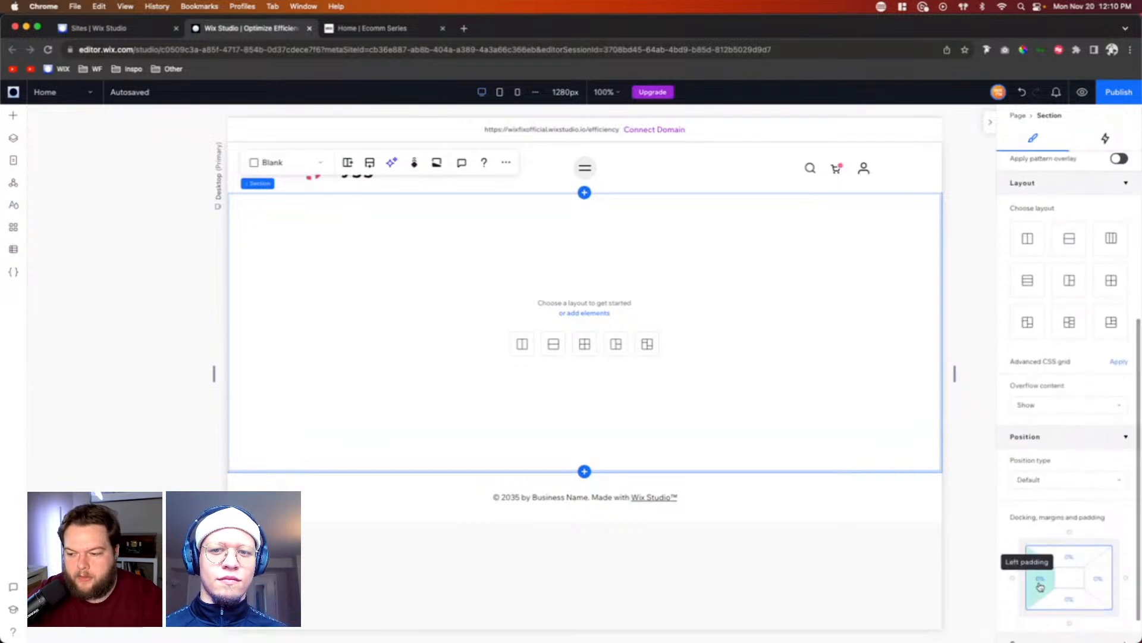
pyautogui.click(1040, 586)
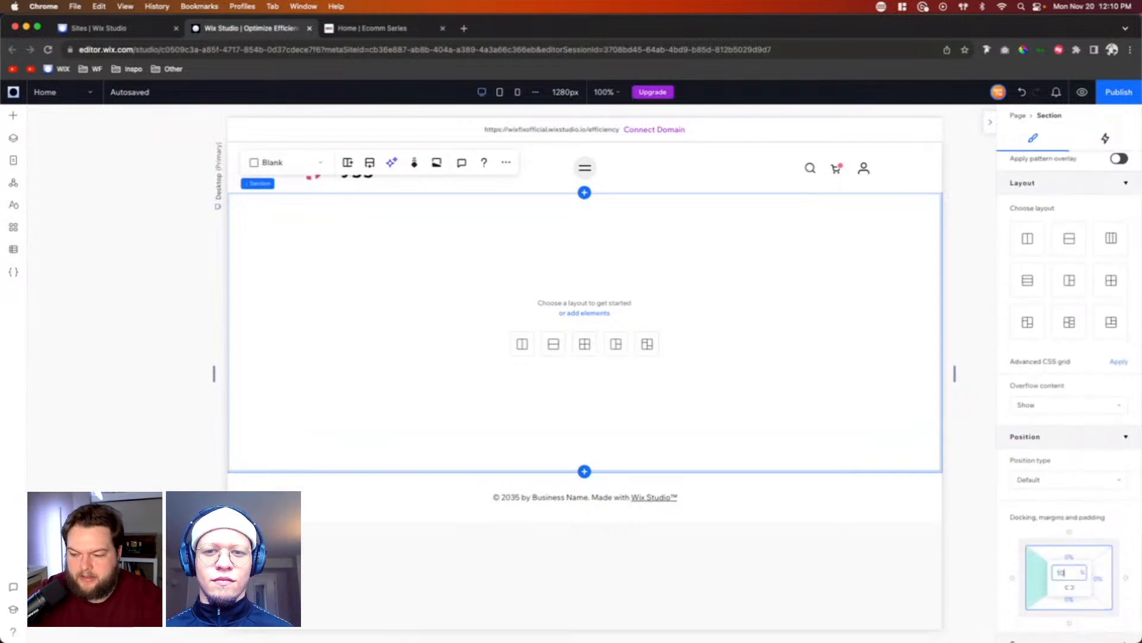
pyautogui.write('10')
pyautogui.press('Return')
pyautogui.click(1104, 584)
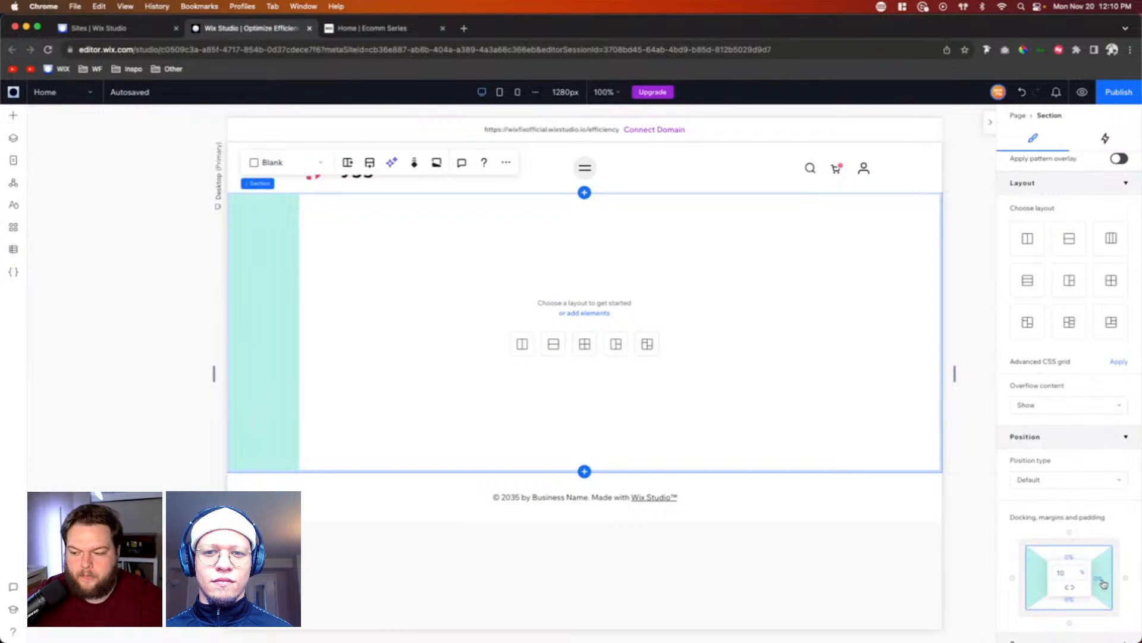
pyautogui.write('10')
pyautogui.press('Return')
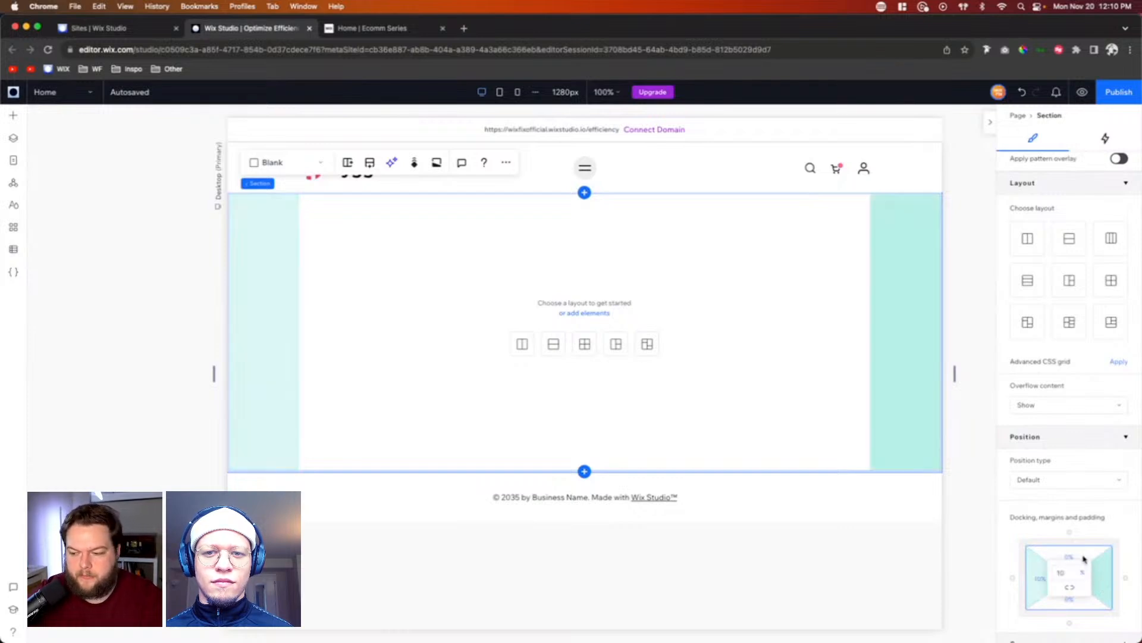
# Step: Set the section's top and bottom padding to 5% each
pyautogui.press('Return')
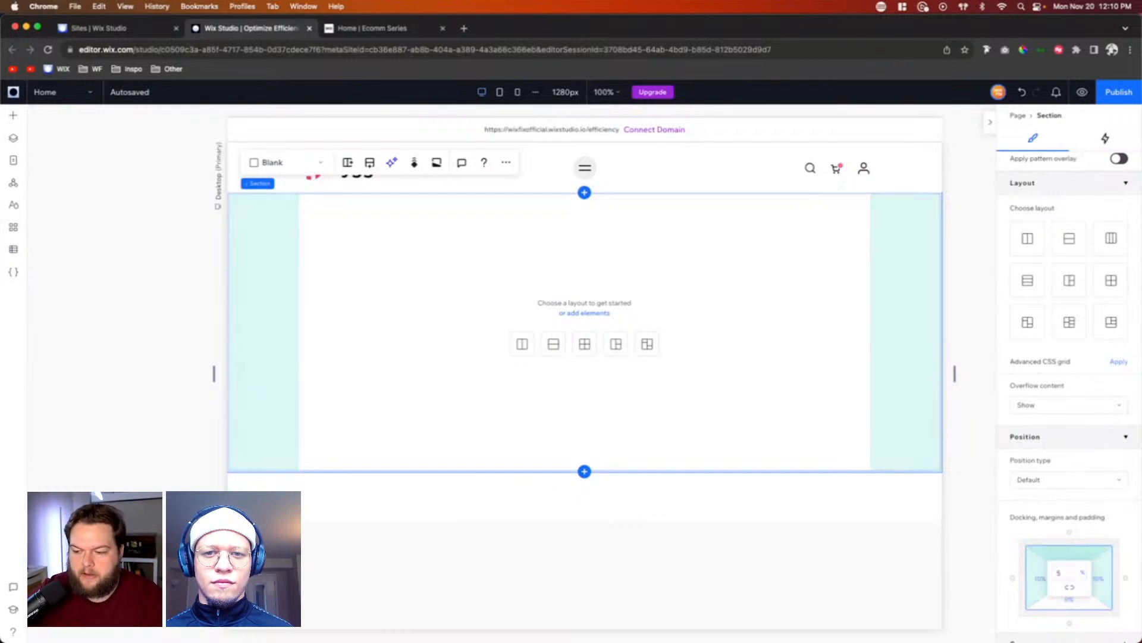
pyautogui.click(1081, 605)
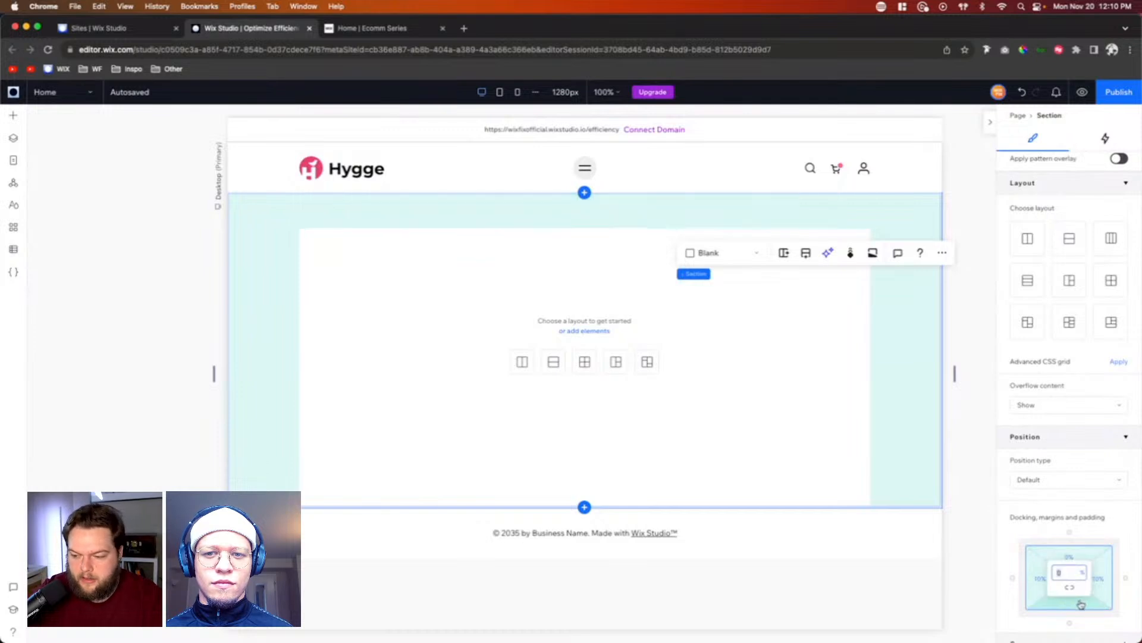
pyautogui.write('5')
pyautogui.press('Return')
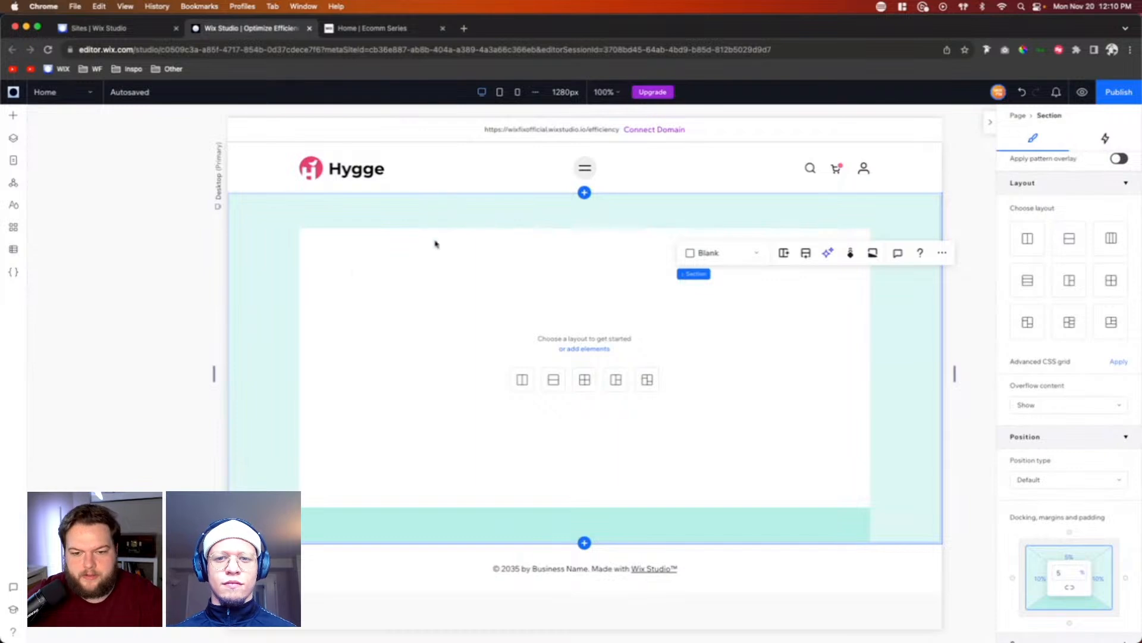
# Step: Add a quick-add container to the section, stretched to fill the area inside the padding
pyautogui.click(13, 119)
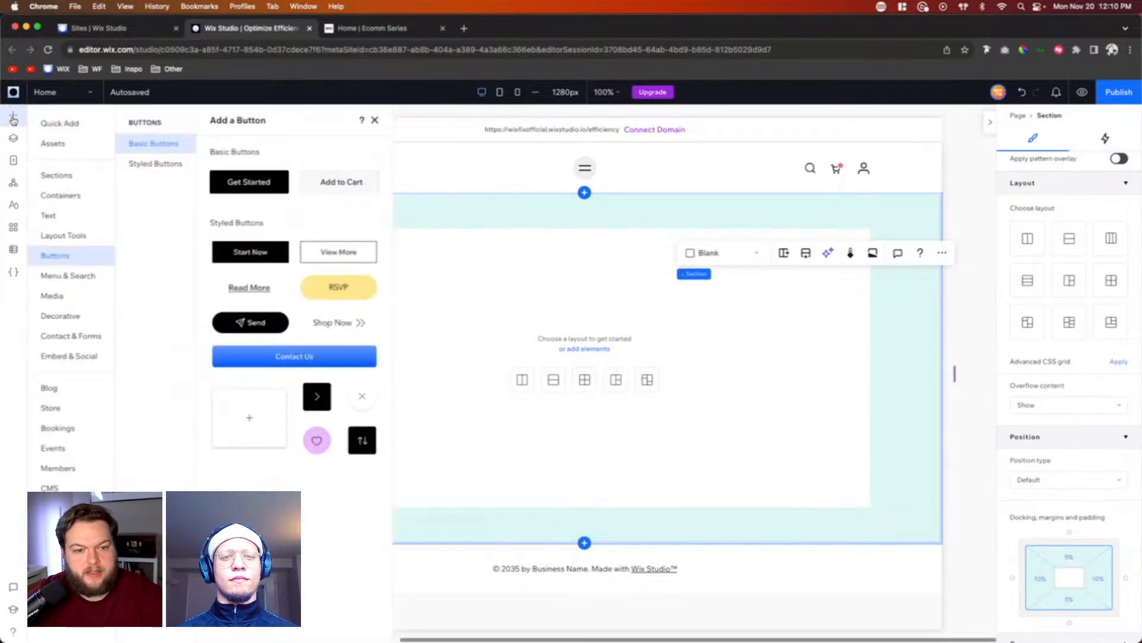
pyautogui.click(59, 197)
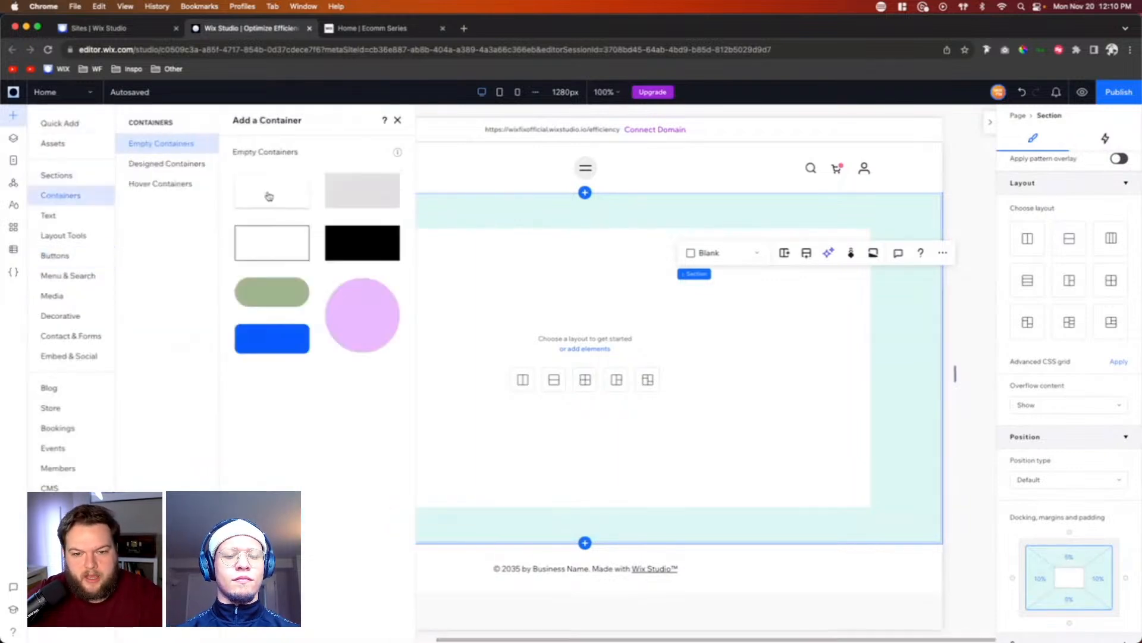
pyautogui.click(91, 132)
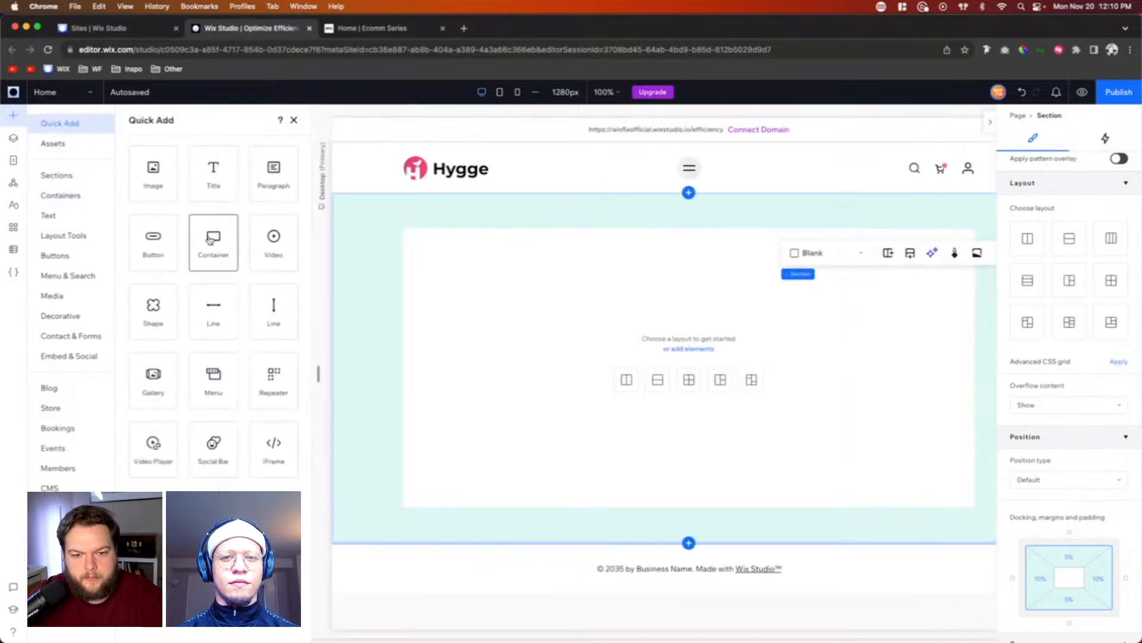
pyautogui.moveTo(209, 246); pyautogui.dragTo(650, 367)
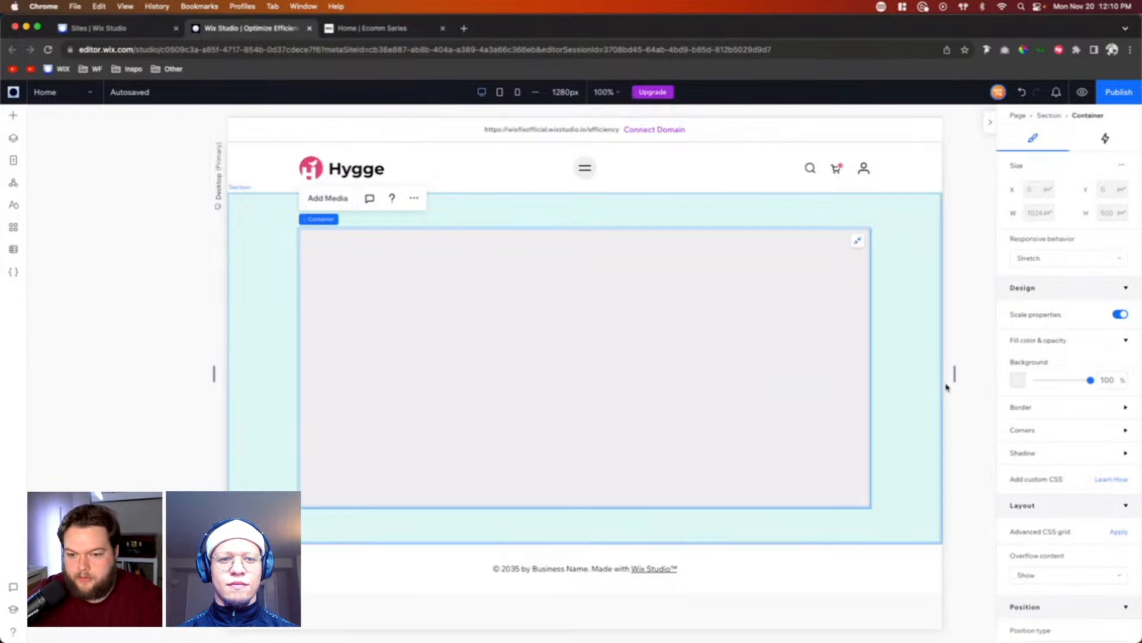
# Step: Round all four corners of the container with a 64 px radius
pyautogui.click(1016, 435)
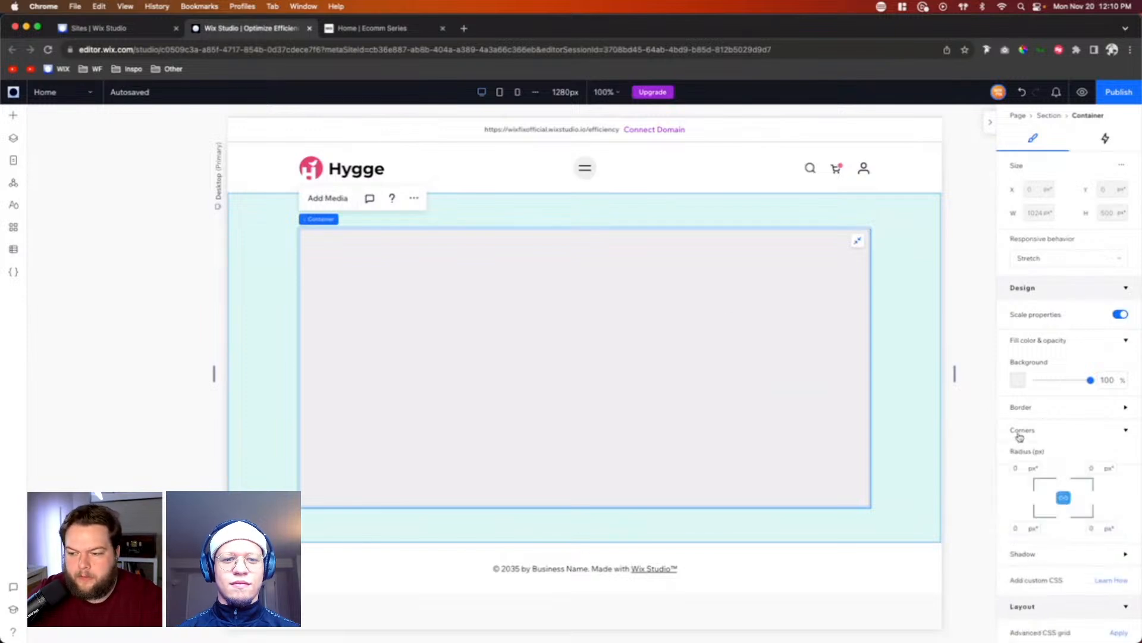
pyautogui.click(1021, 468)
pyautogui.write('64')
pyautogui.press('Return')
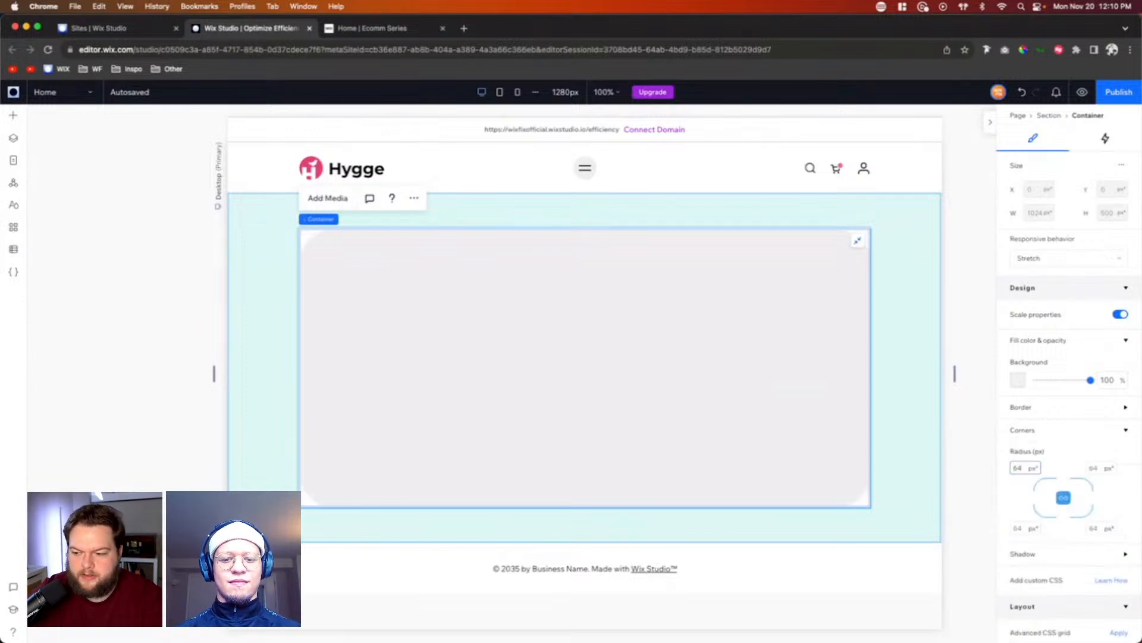
# Step: Lighten the light gray Background & Text color in the site's color styles to #F5F5F5, apply it and close the styles
pyautogui.click(1018, 379)
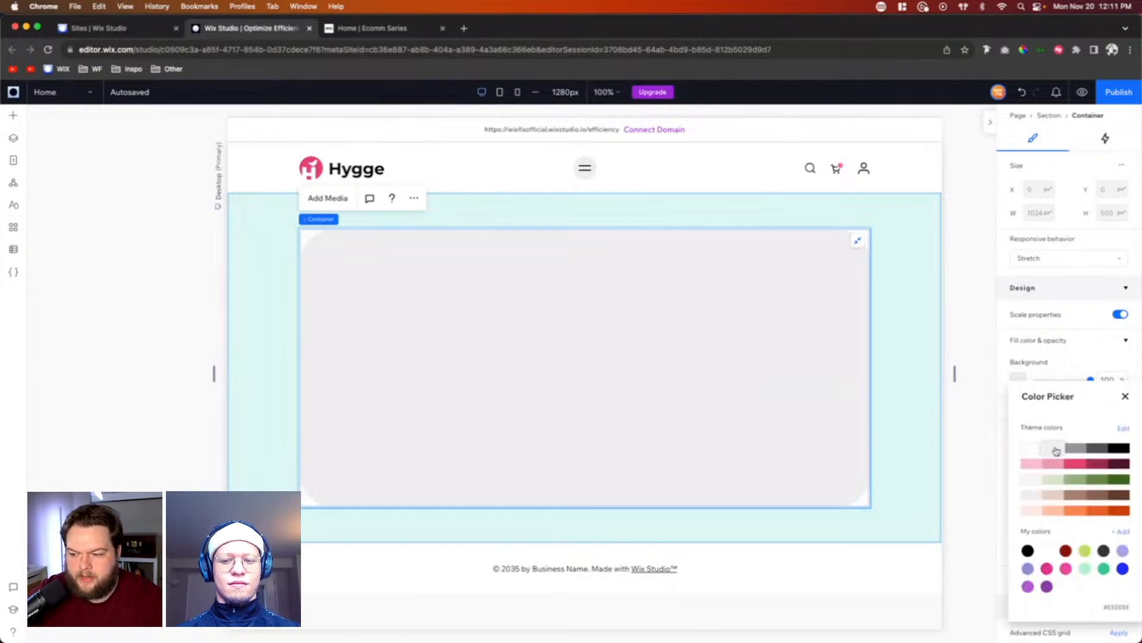
pyautogui.click(1124, 430)
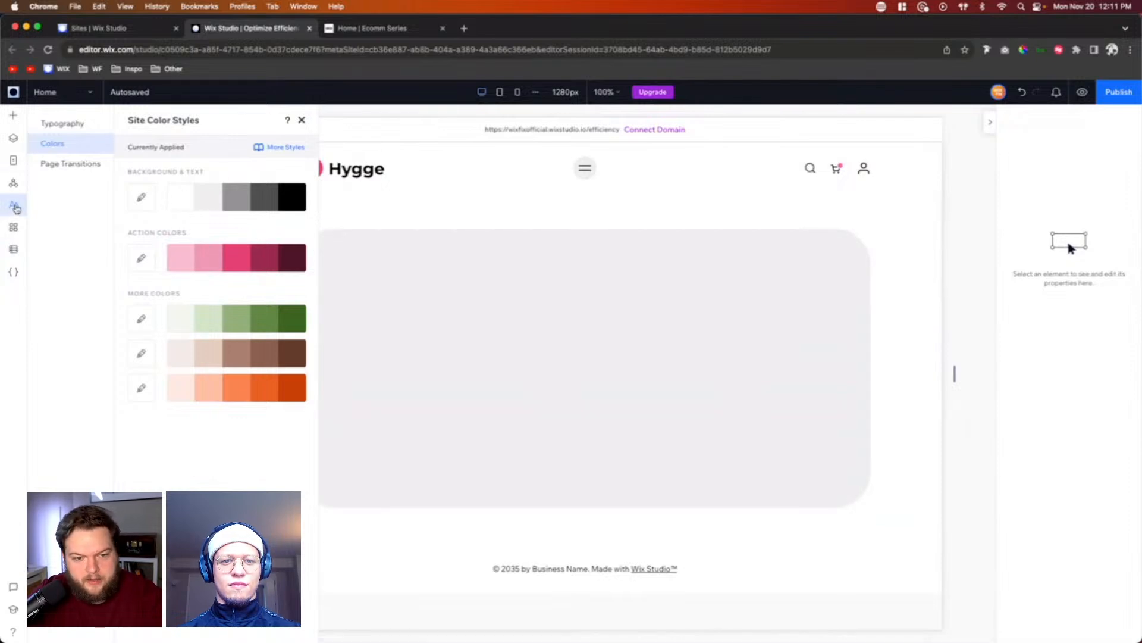
pyautogui.click(207, 197)
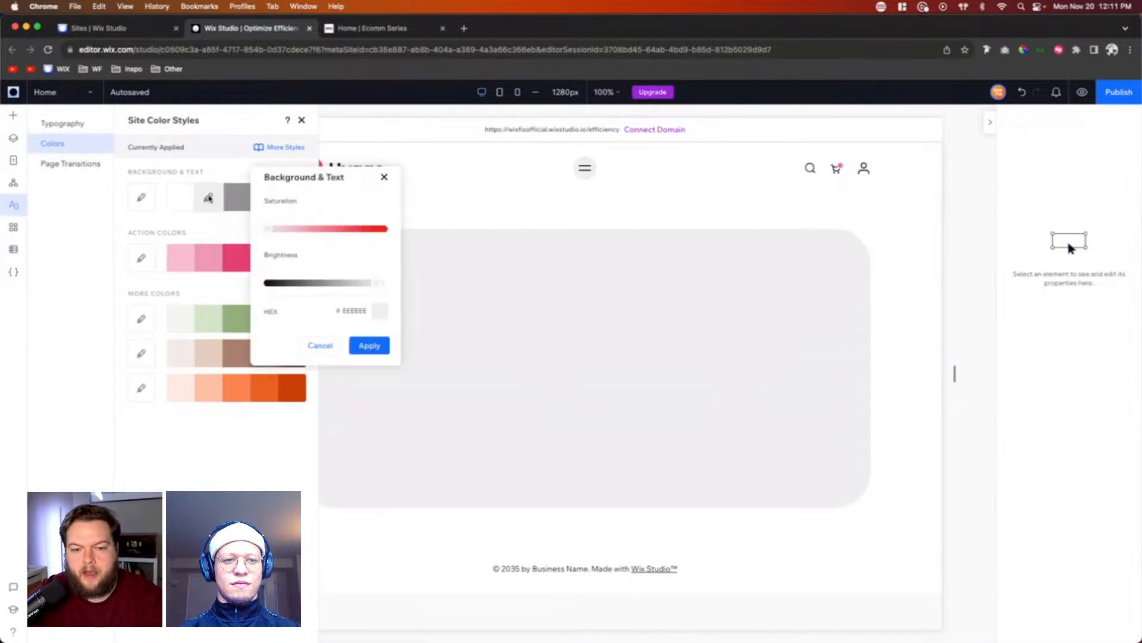
pyautogui.click(387, 289)
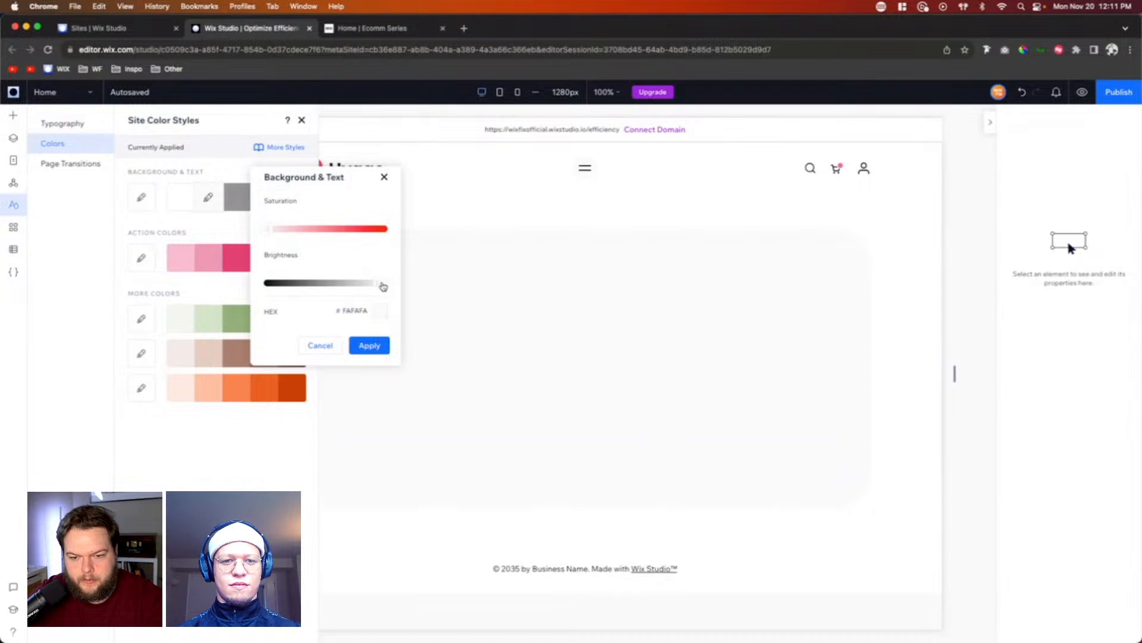
pyautogui.click(384, 286)
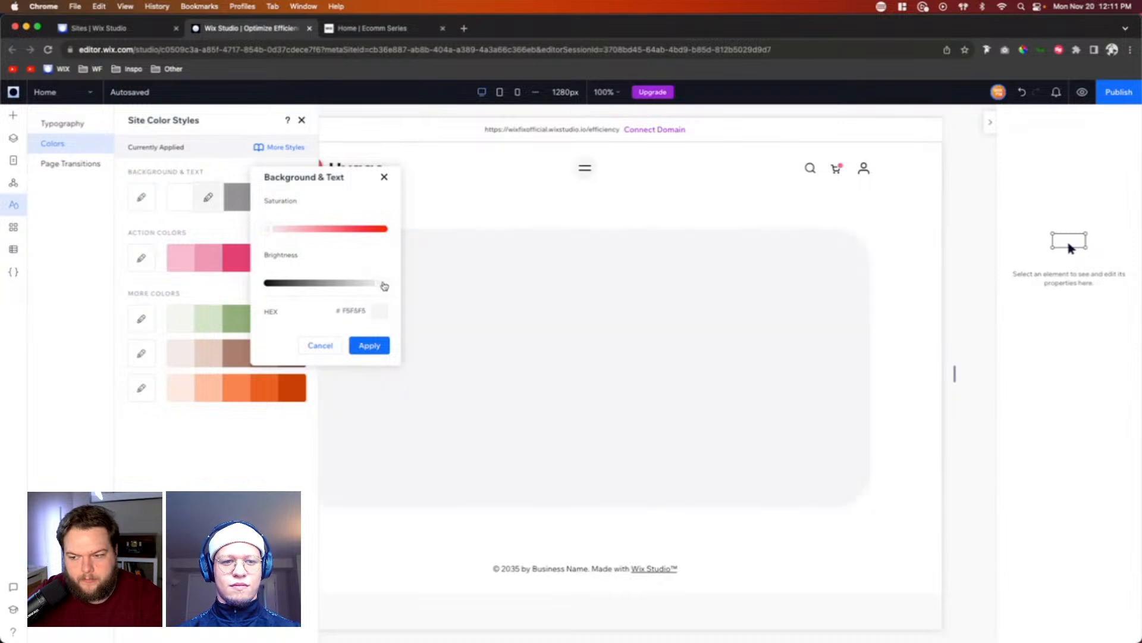
pyautogui.click(370, 345)
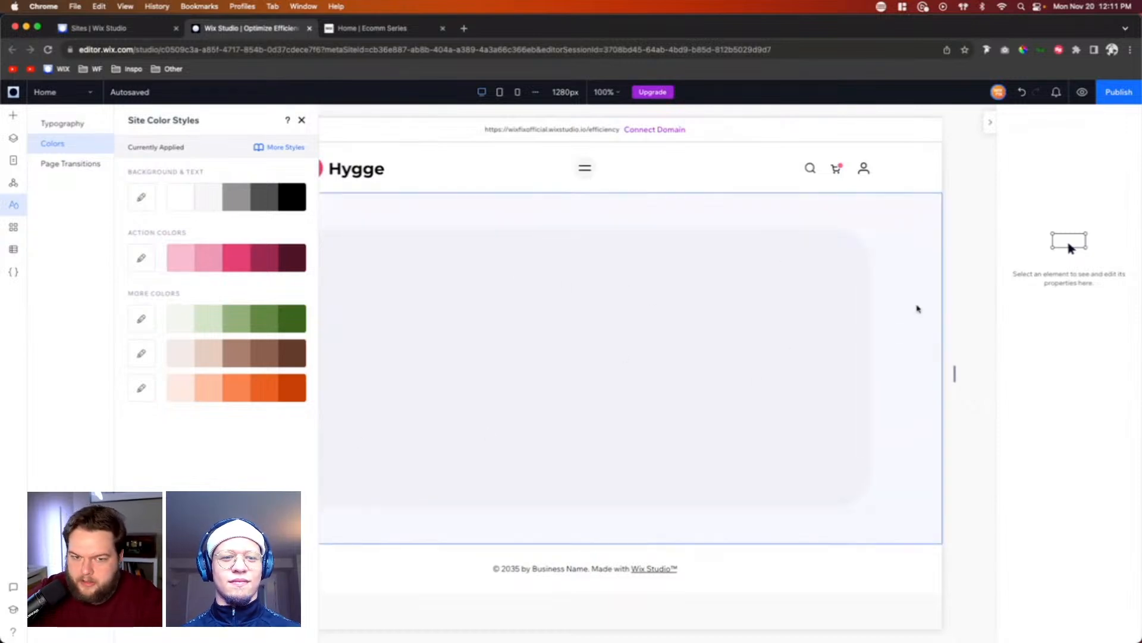
pyautogui.click(301, 119)
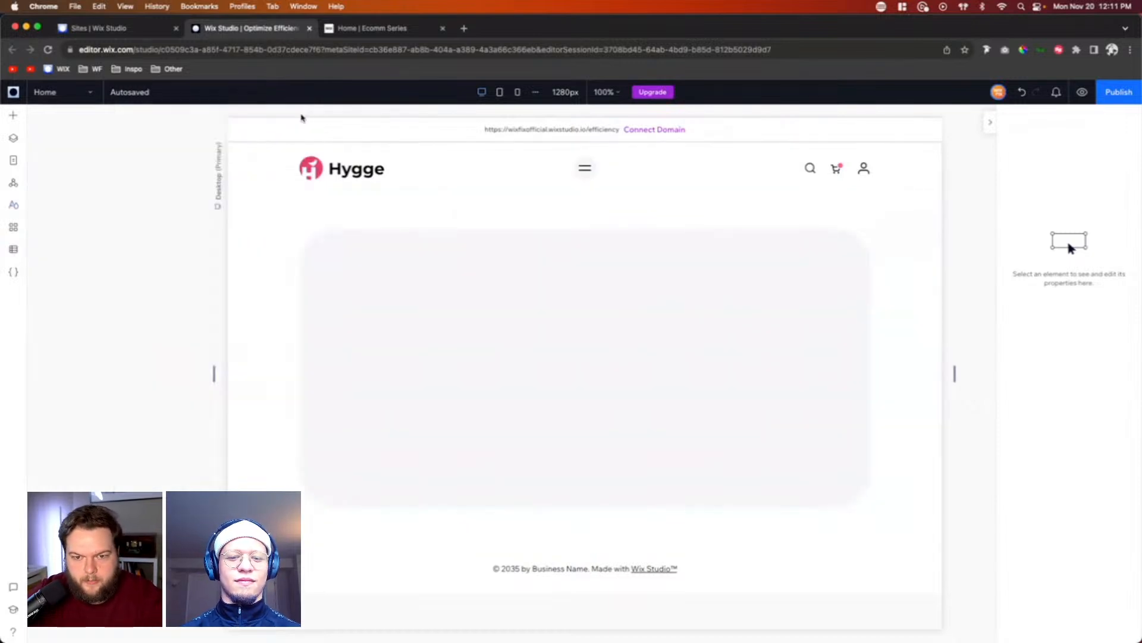
# Step: Set the section's left and right padding to 5% each for the tablet breakpoint
pyautogui.click(909, 301)
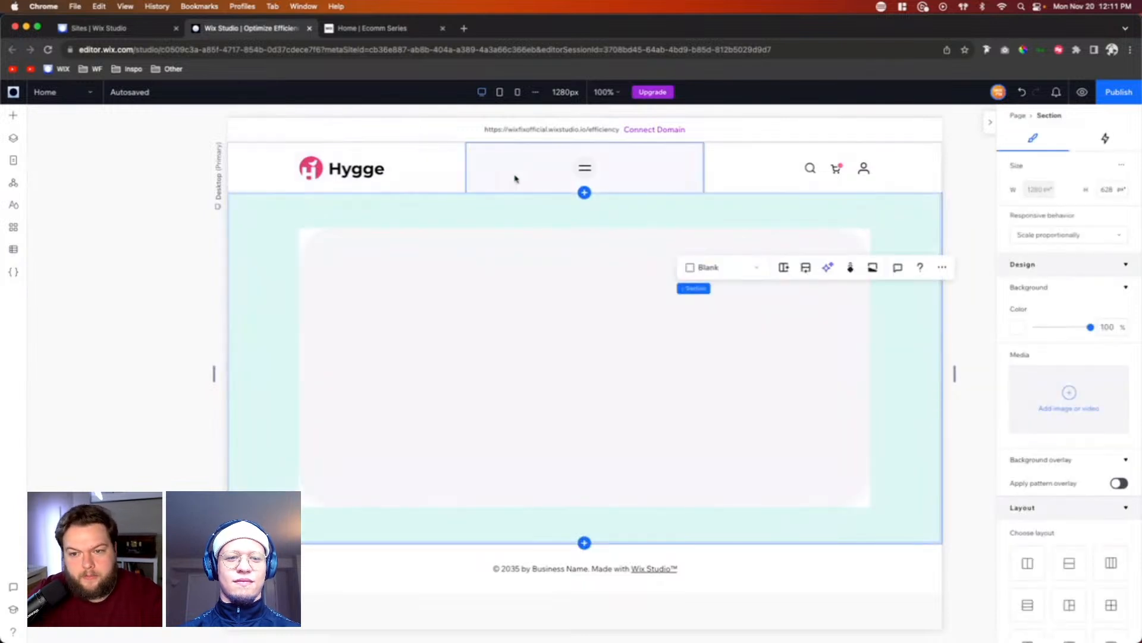
pyautogui.click(500, 93)
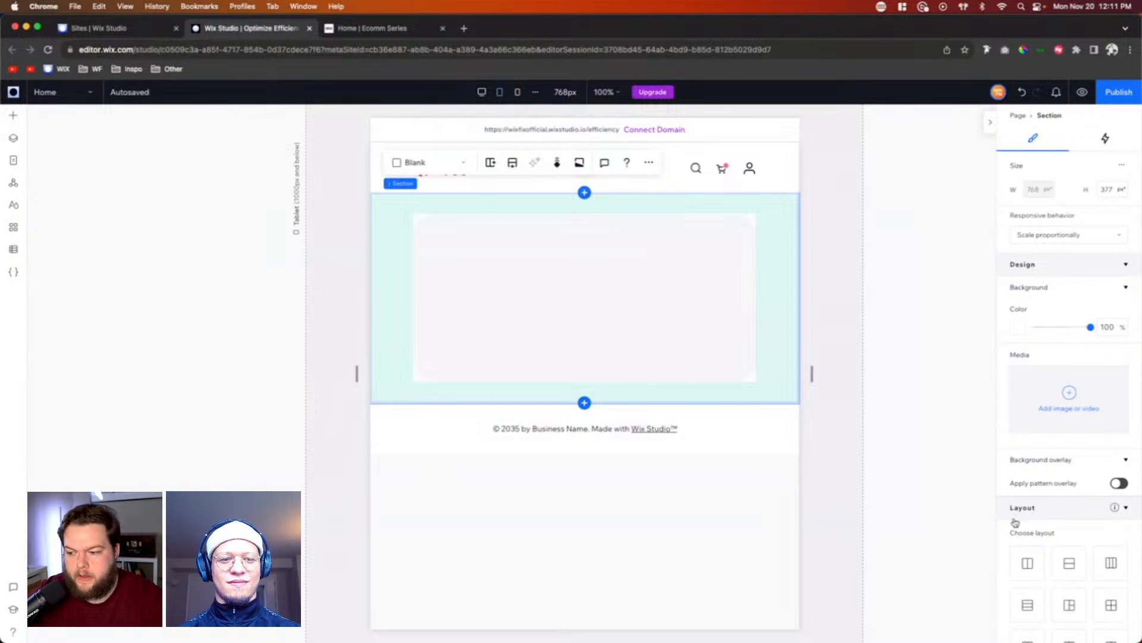
pyautogui.scroll(-3, 1089, 547)
pyautogui.scroll(-3, 1089, 548)
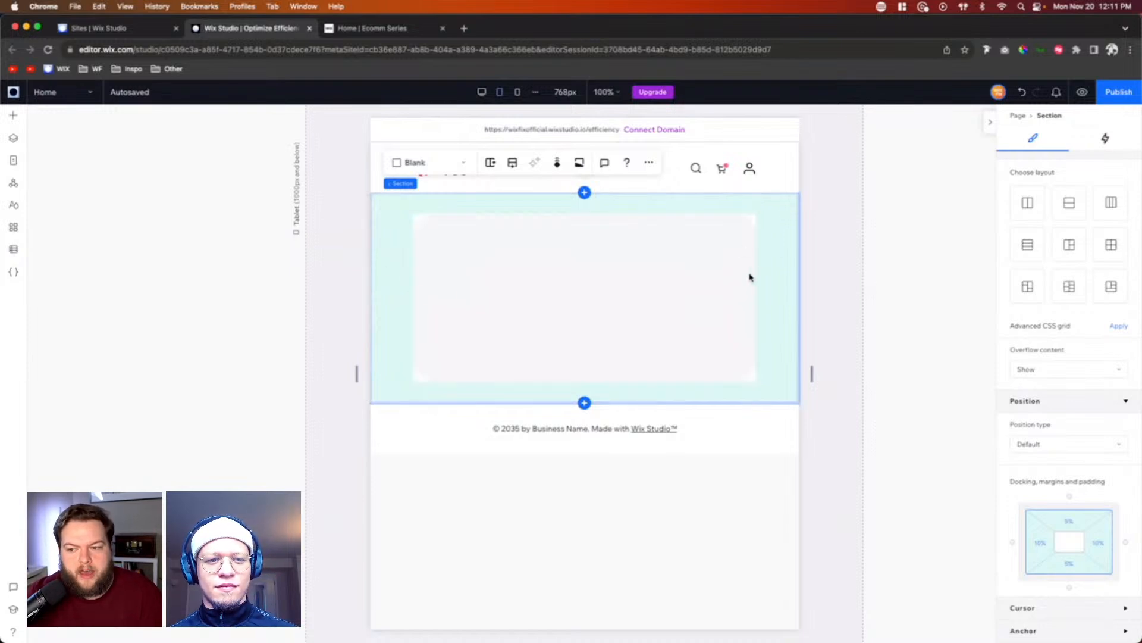
pyautogui.click(1039, 546)
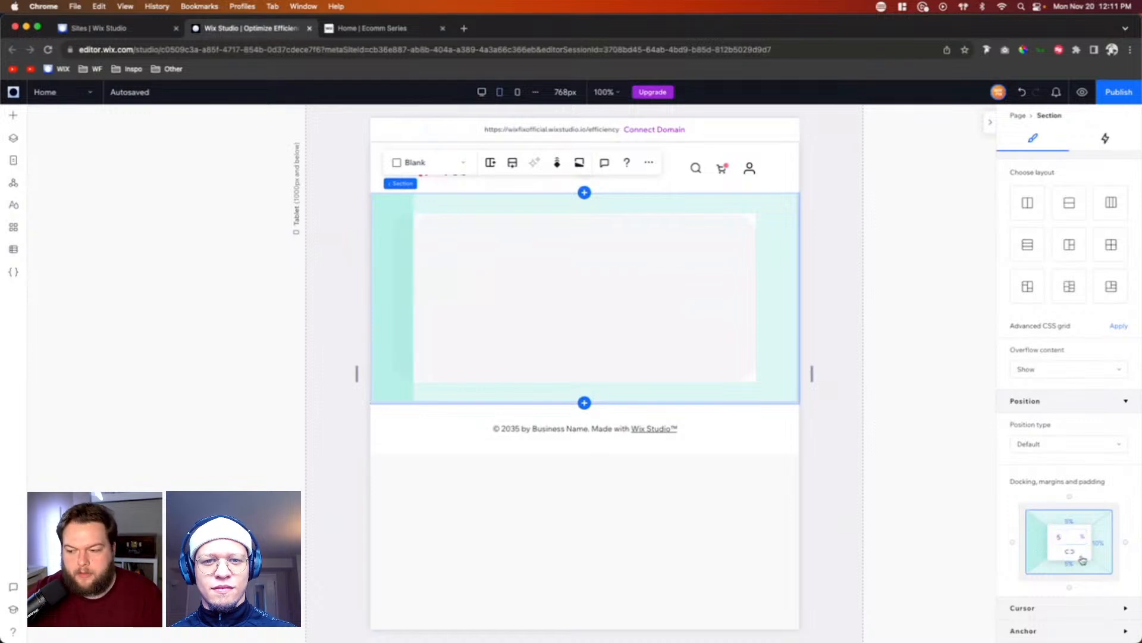
pyautogui.click(1106, 546)
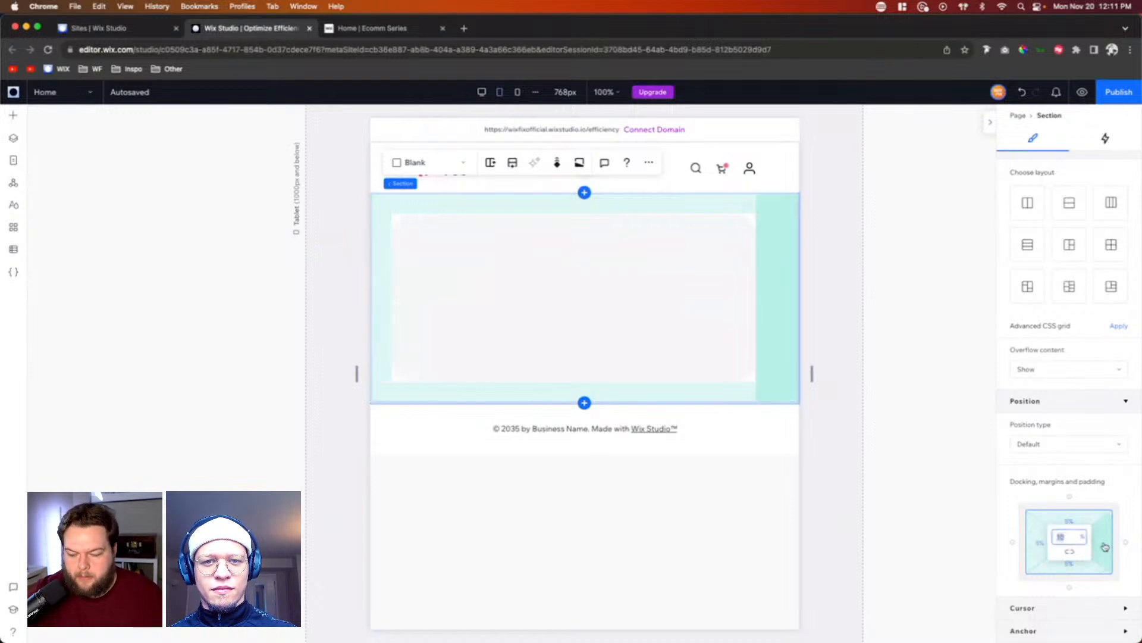
pyautogui.write('5')
pyautogui.press('Return')
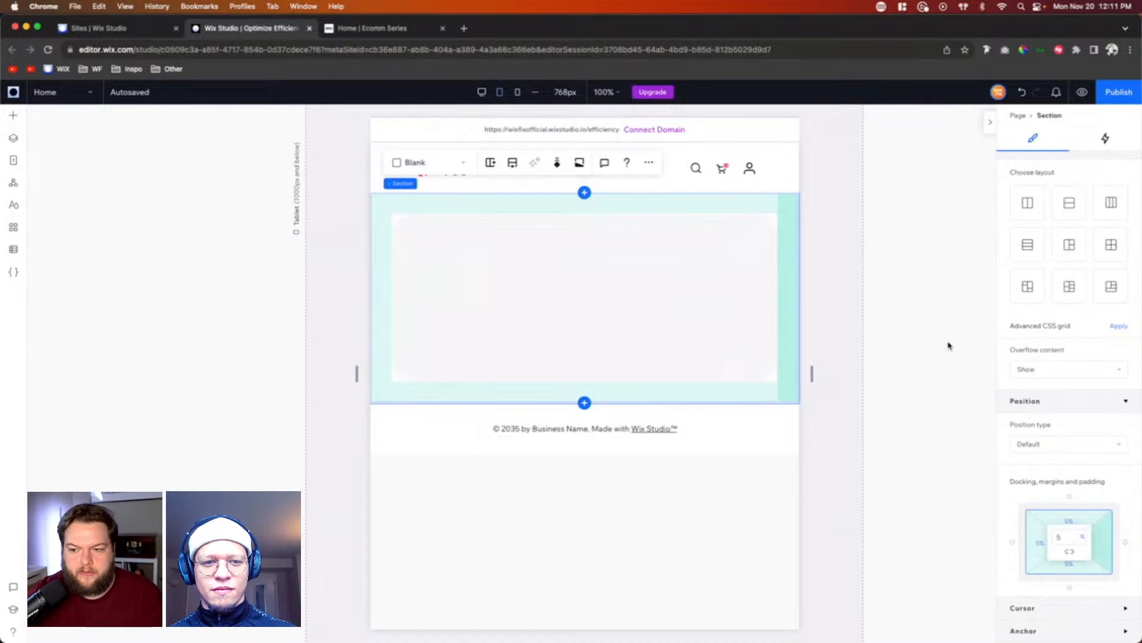
pyautogui.click(948, 346)
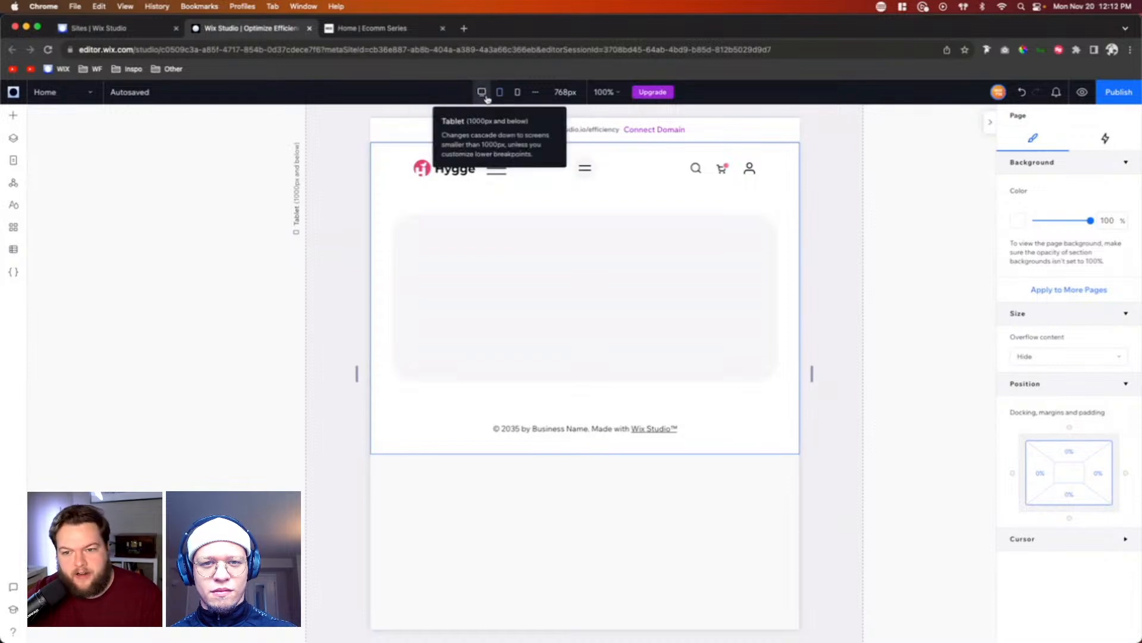
# Step: Check the section's padding at the mobile breakpoint and return to the desktop view
pyautogui.click(518, 93)
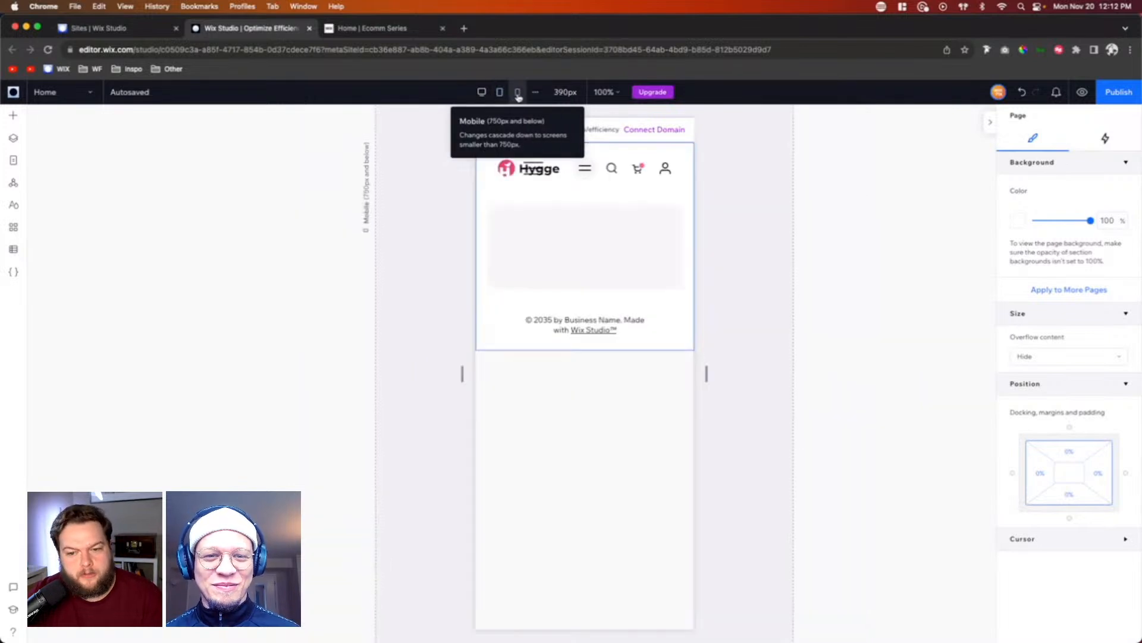
pyautogui.click(487, 238)
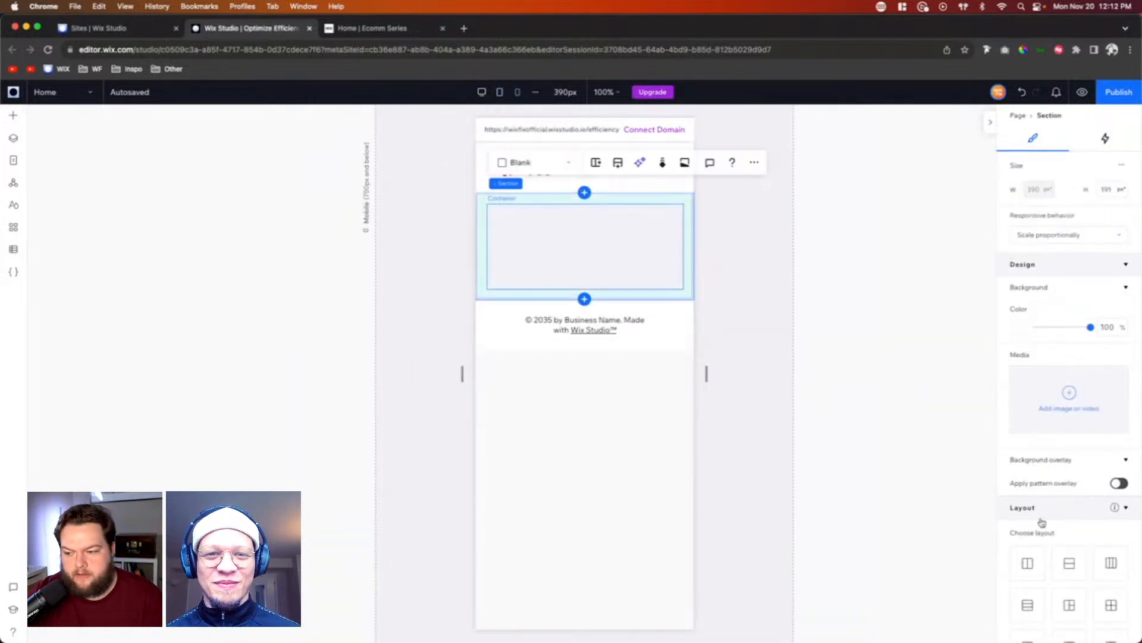
pyautogui.scroll(-6, 1041, 523)
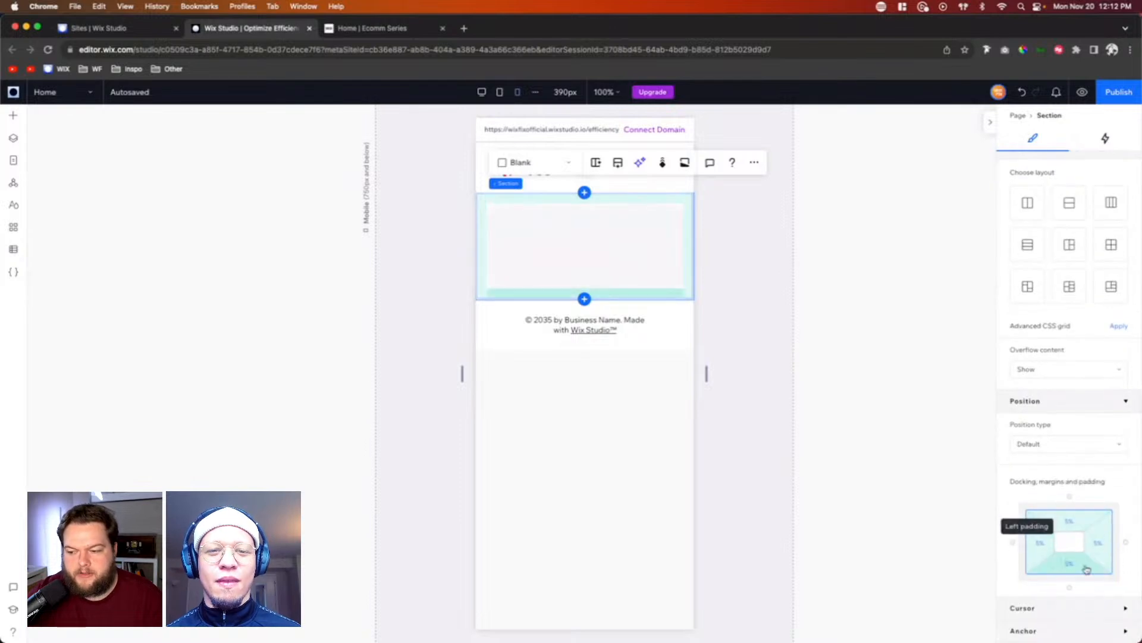
pyautogui.click(482, 92)
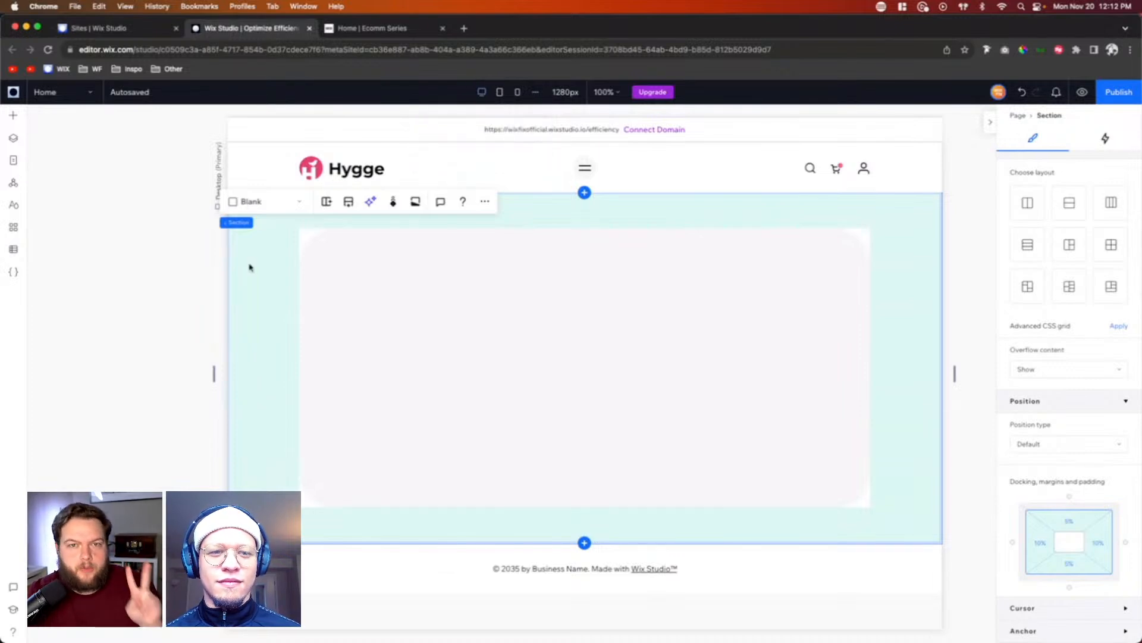
# Step: Save the hero section as an asset named "Big Container" and create a new library named "Client Example" for it
pyautogui.rightClick(259, 283)
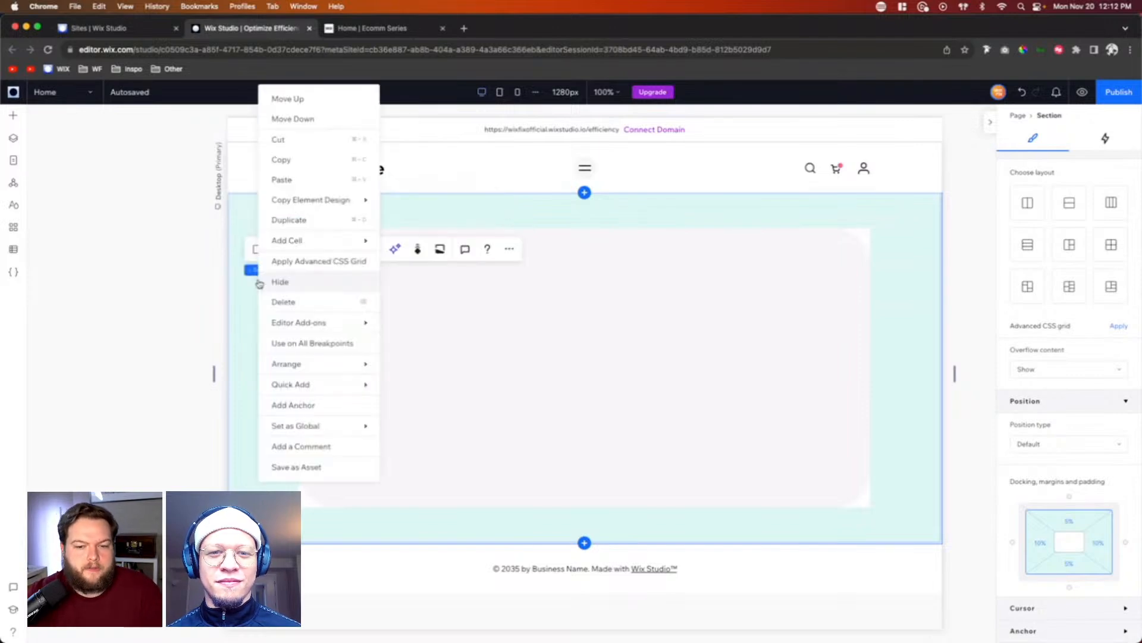
pyautogui.click(299, 468)
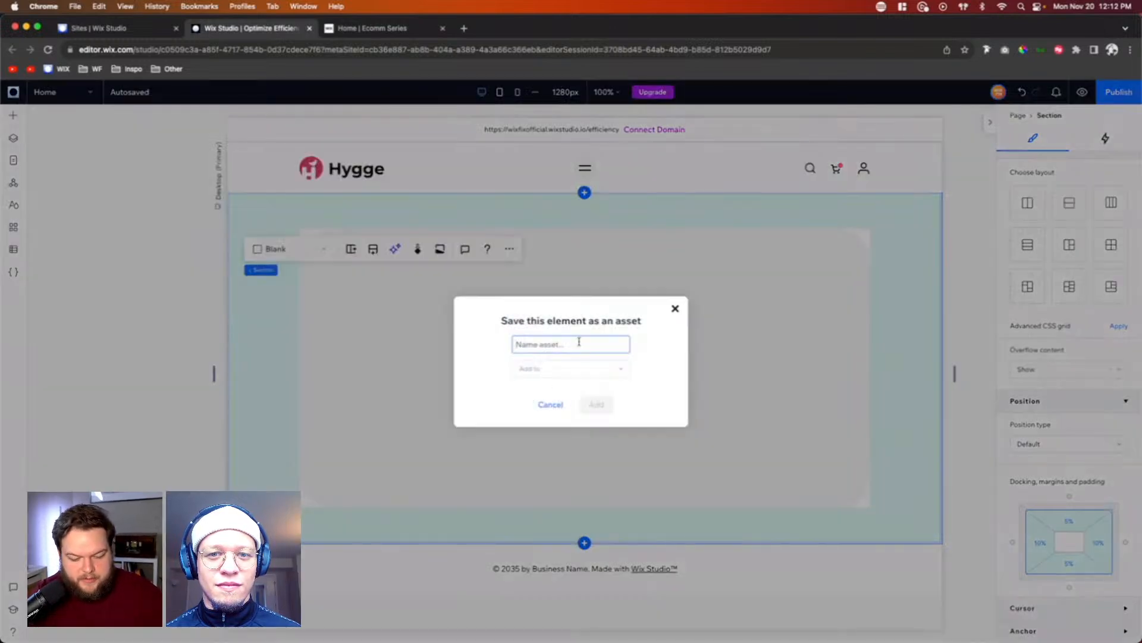
pyautogui.write('Big Conta')
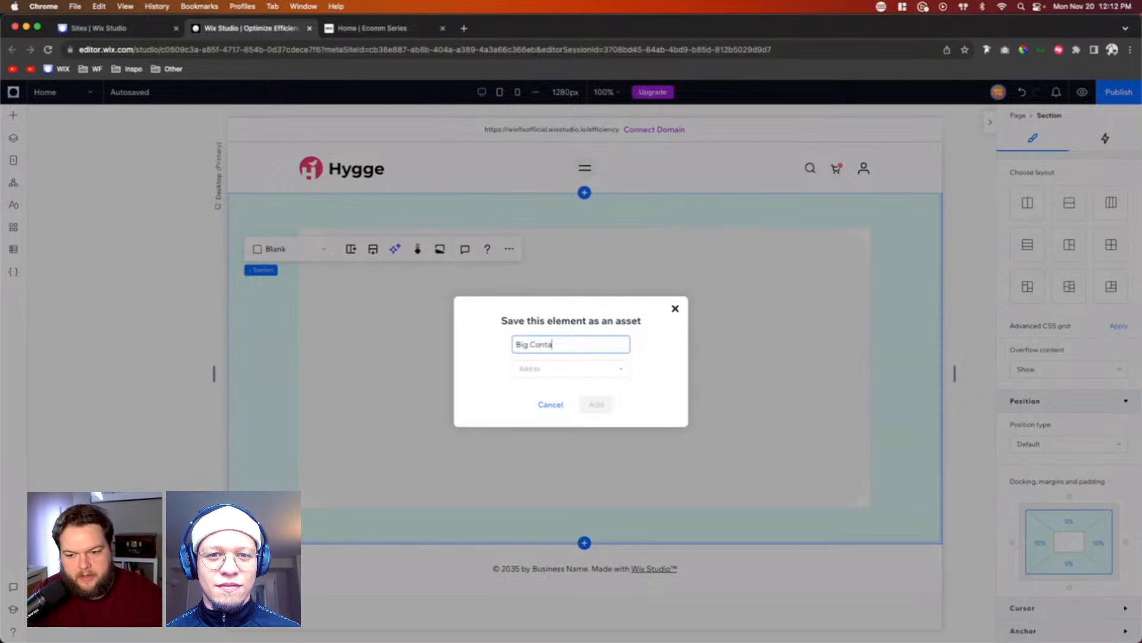
pyautogui.write('iner')
pyautogui.click(586, 369)
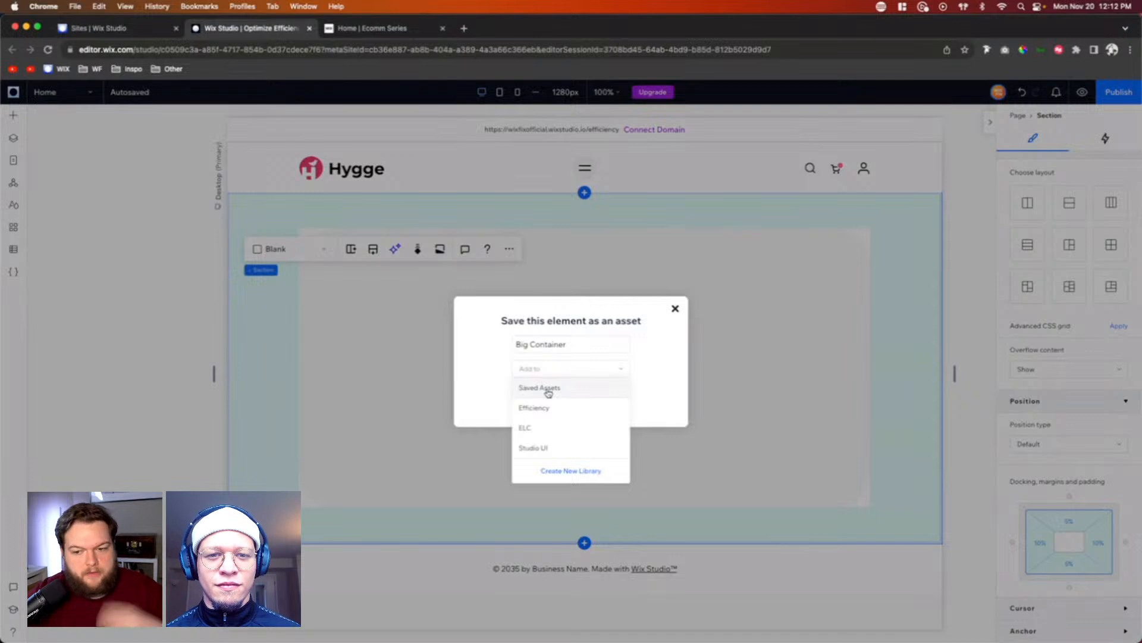
pyautogui.click(562, 471)
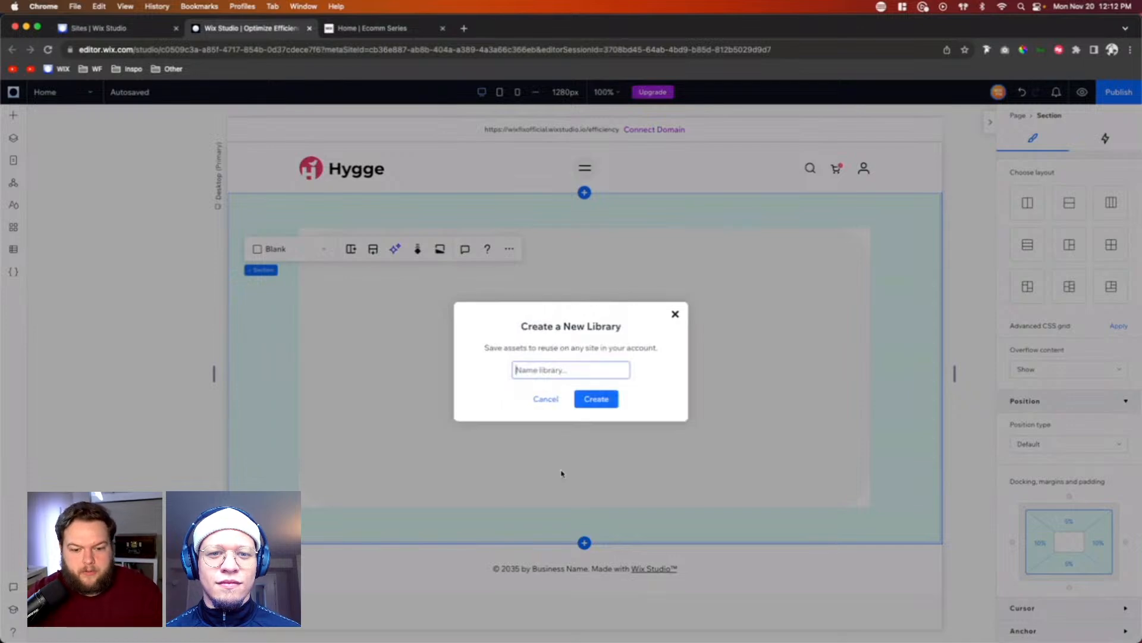
pyautogui.write('Clie')
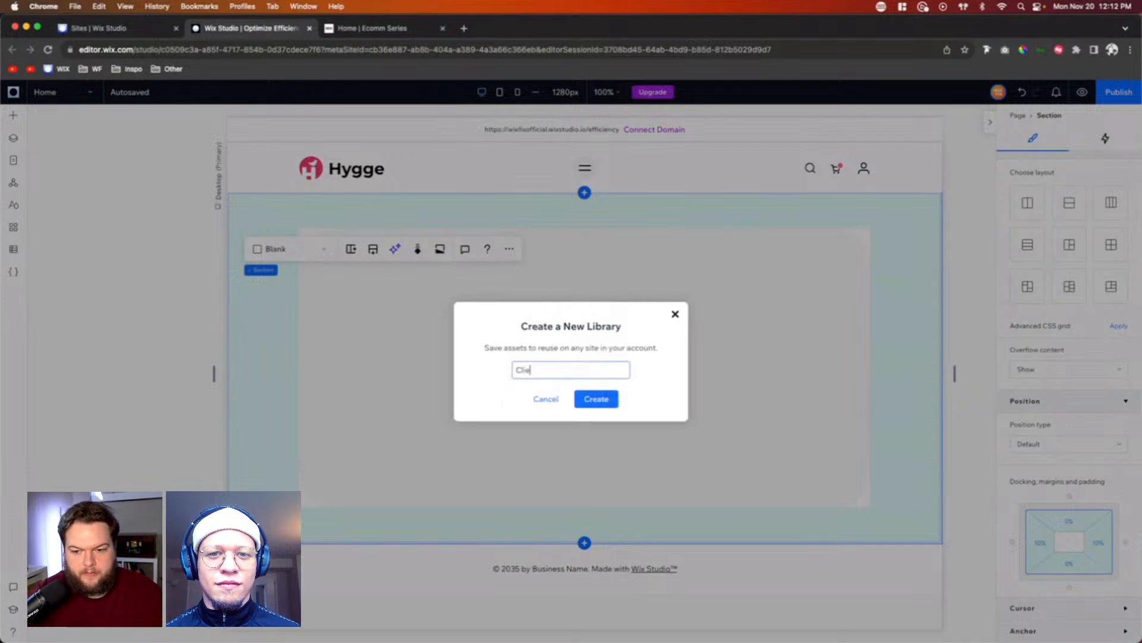
pyautogui.write('nt Example')
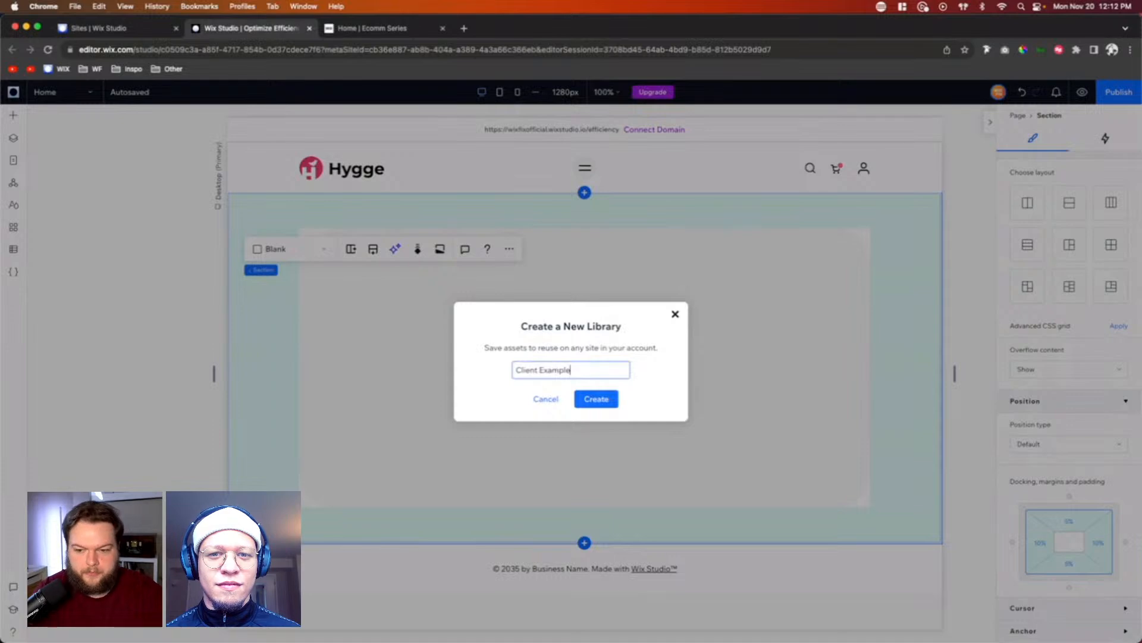
pyautogui.click(597, 401)
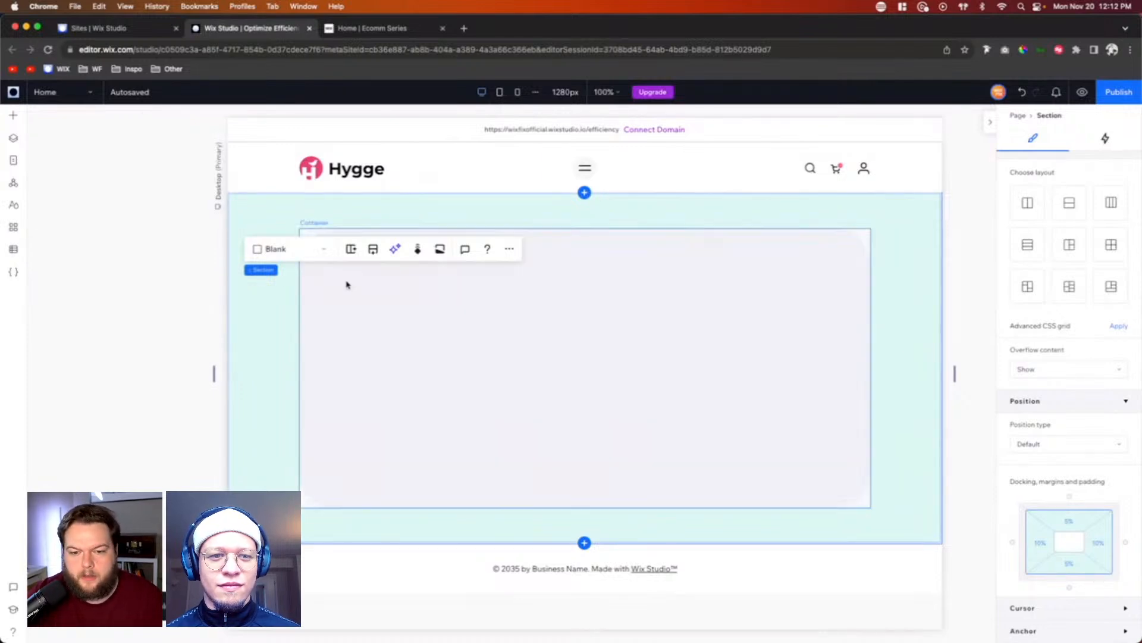
# Step: Set the hero section as a global section and name it "Big Container Template"
pyautogui.rightClick(250, 354)
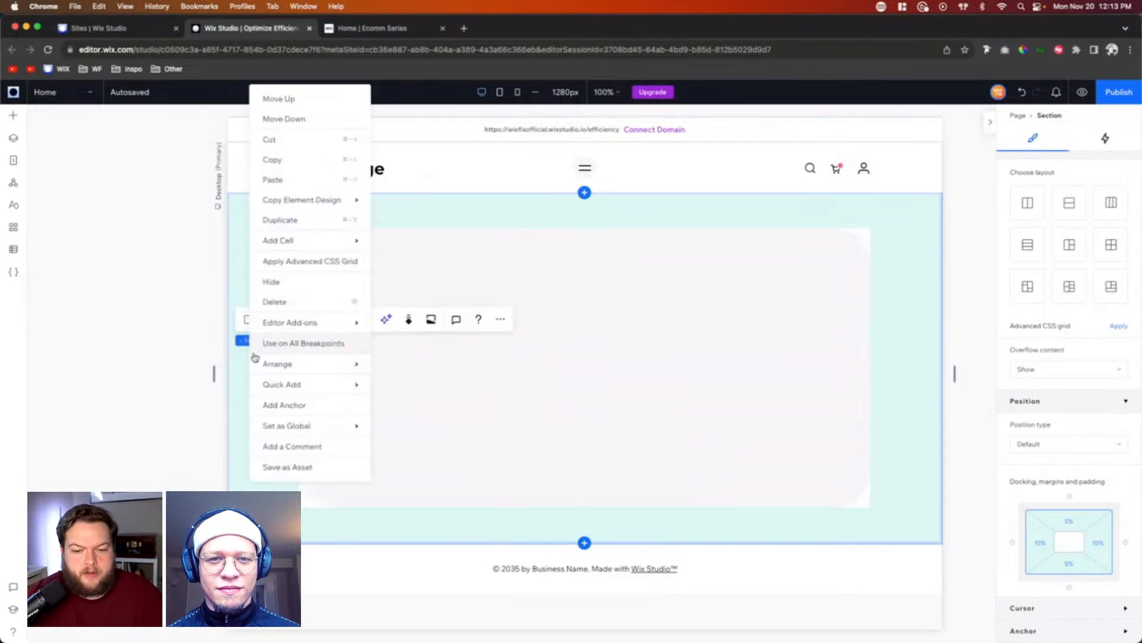
pyautogui.moveTo(285, 426)
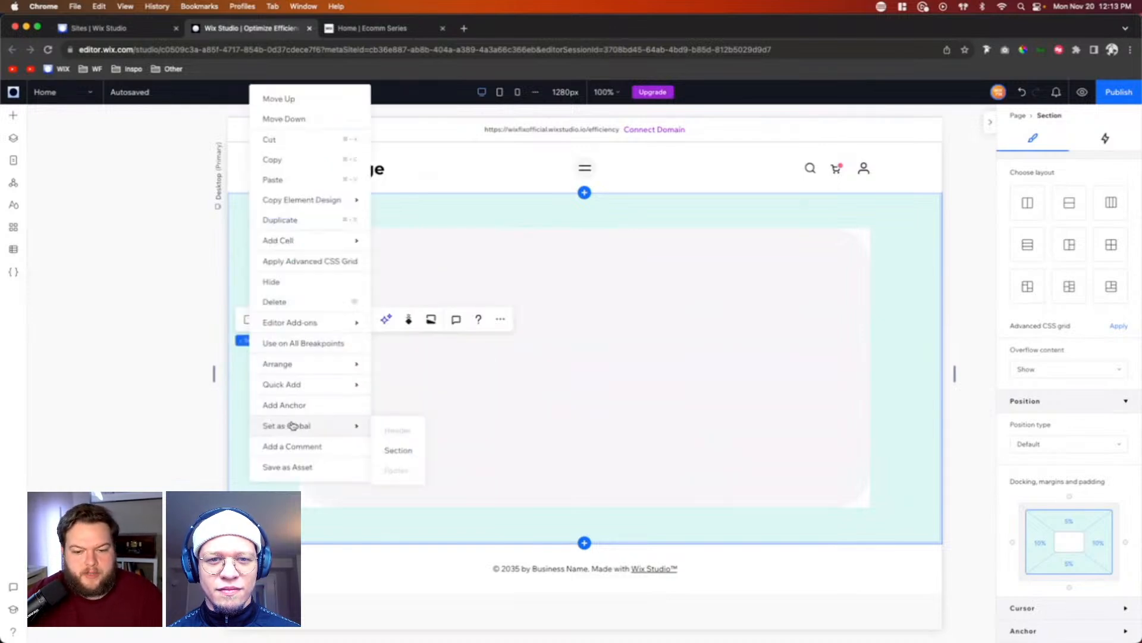
pyautogui.click(391, 451)
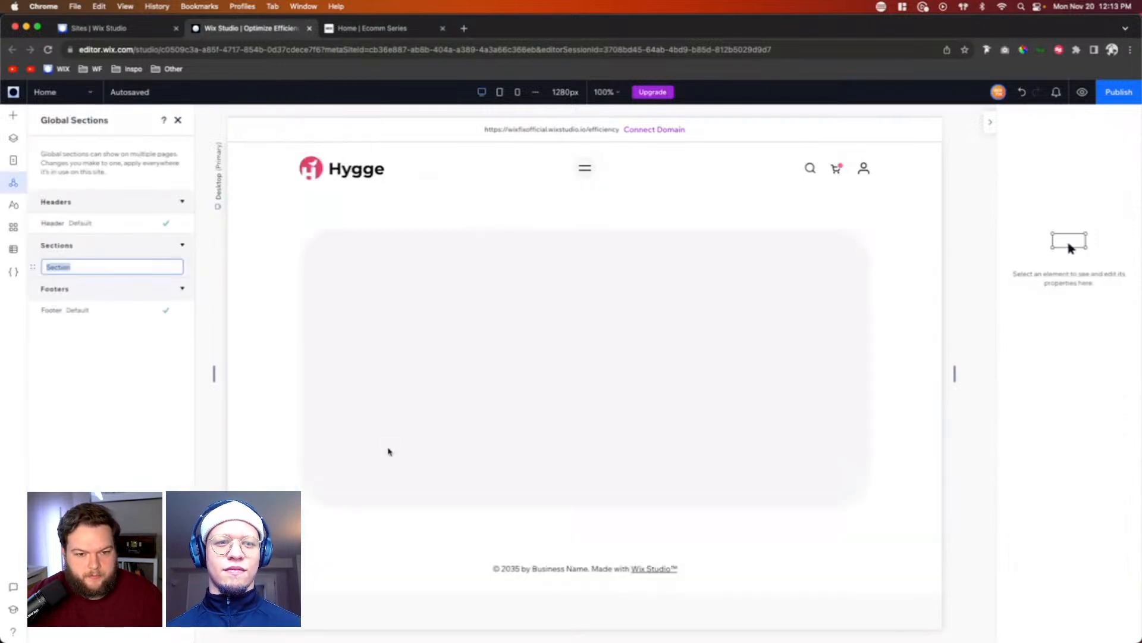
pyautogui.write('Big')
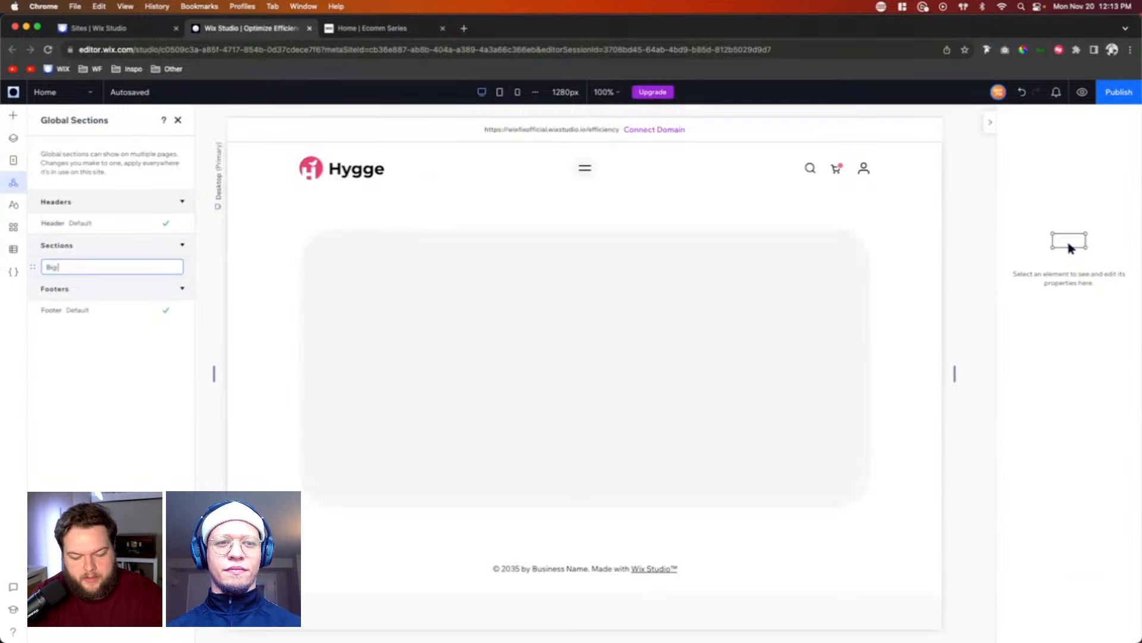
pyautogui.write(' Container T')
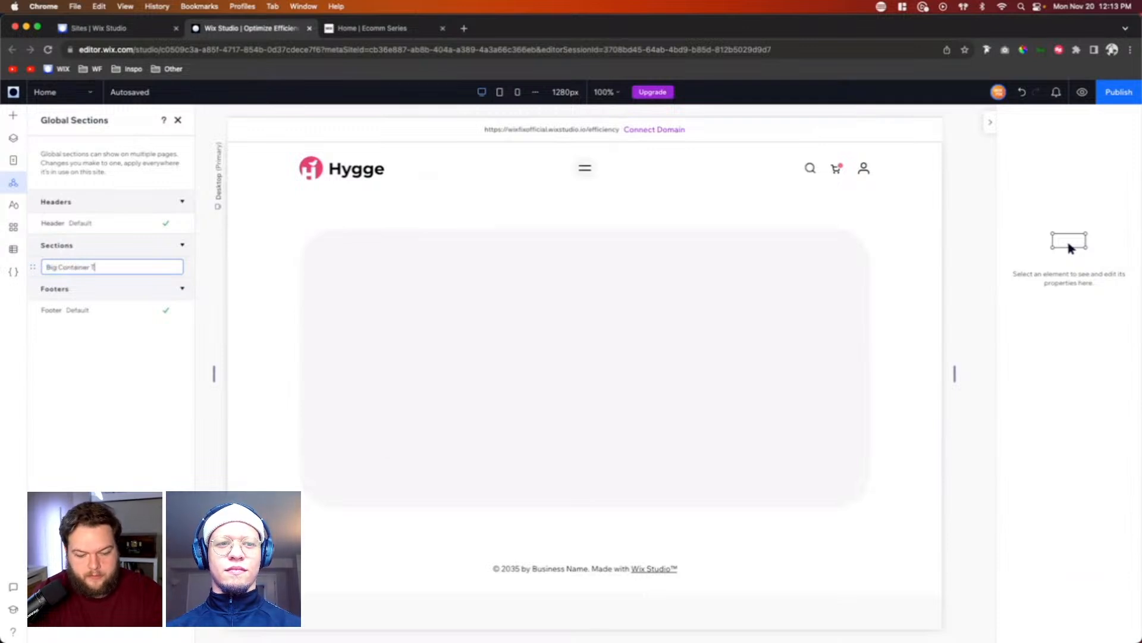
pyautogui.write('emplate')
pyautogui.press('Return')
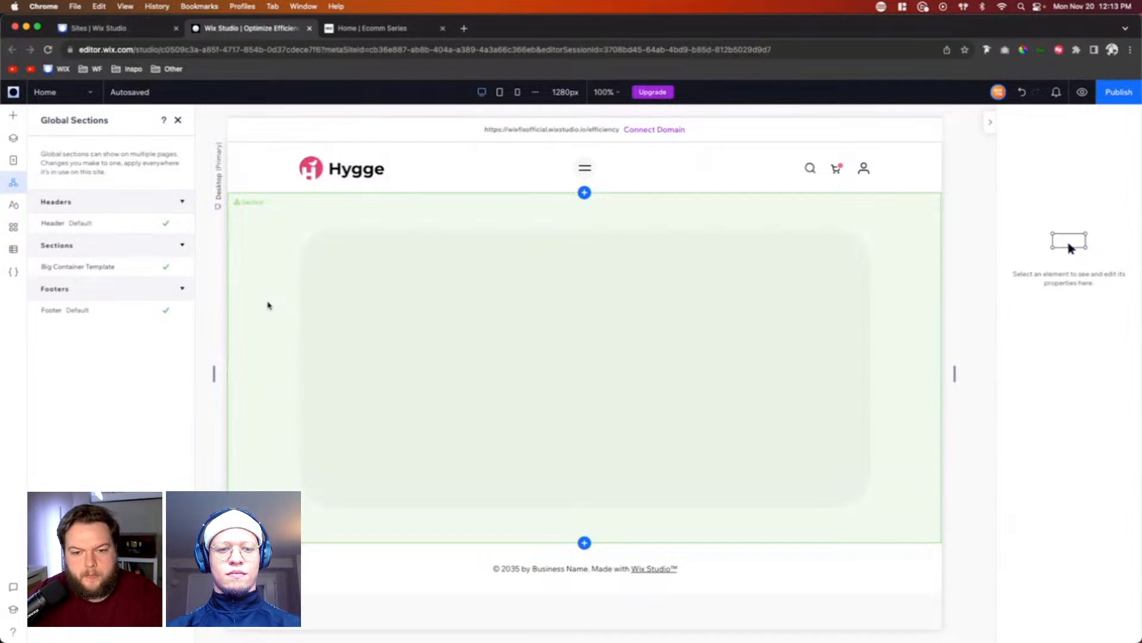
# Step: Remove the hero section from the page and add it back from the global Big Container Template
pyautogui.rightClick(265, 294)
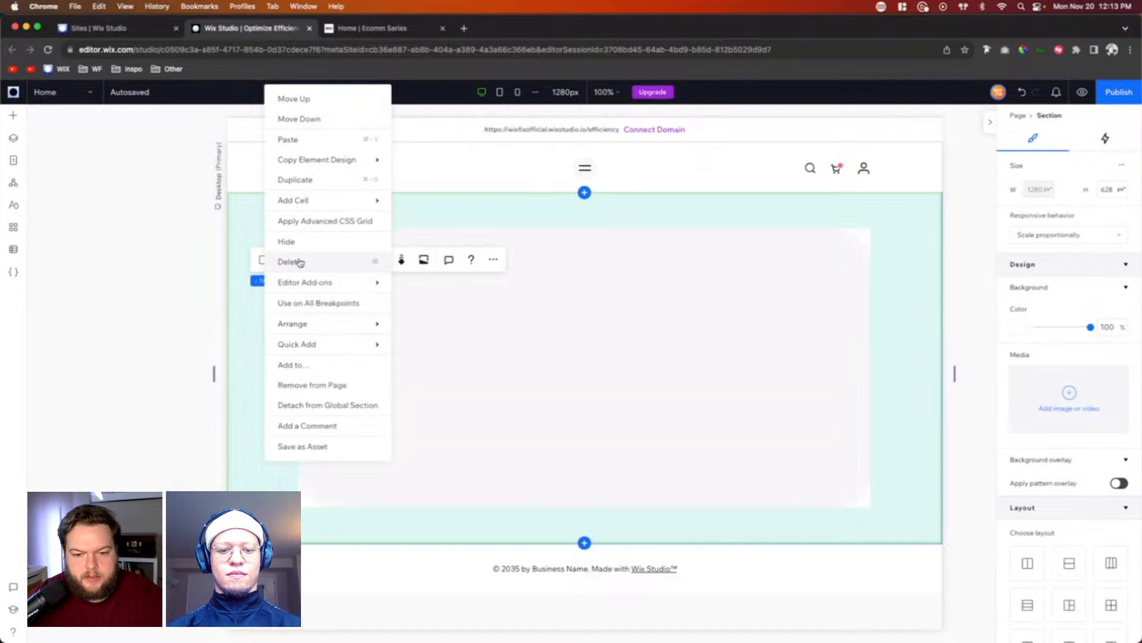
pyautogui.click(306, 385)
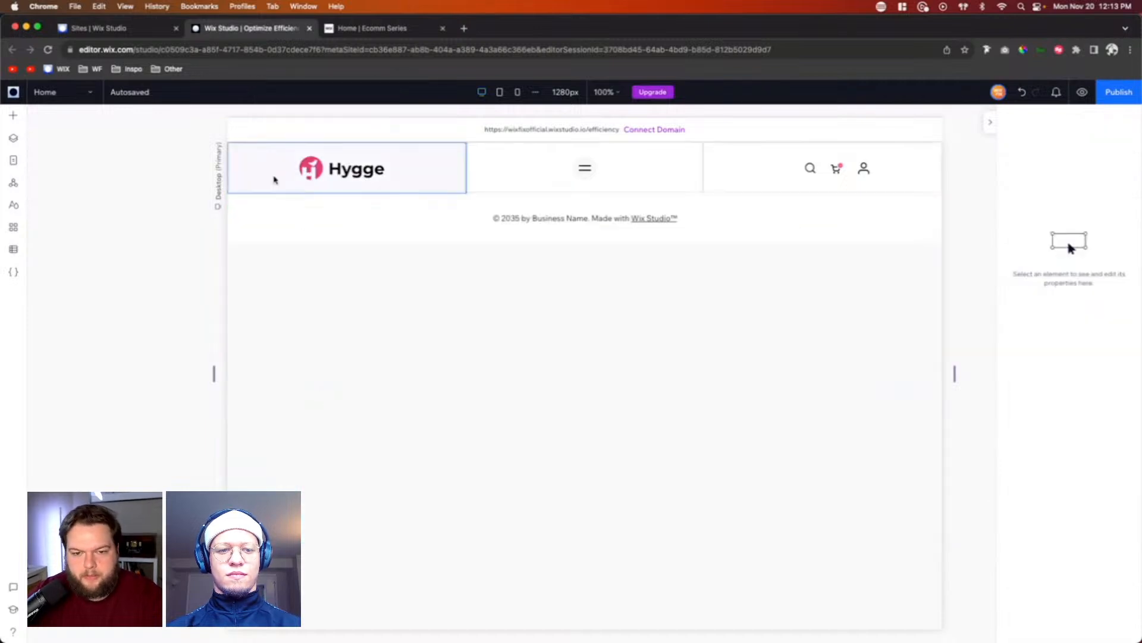
pyautogui.click(13, 186)
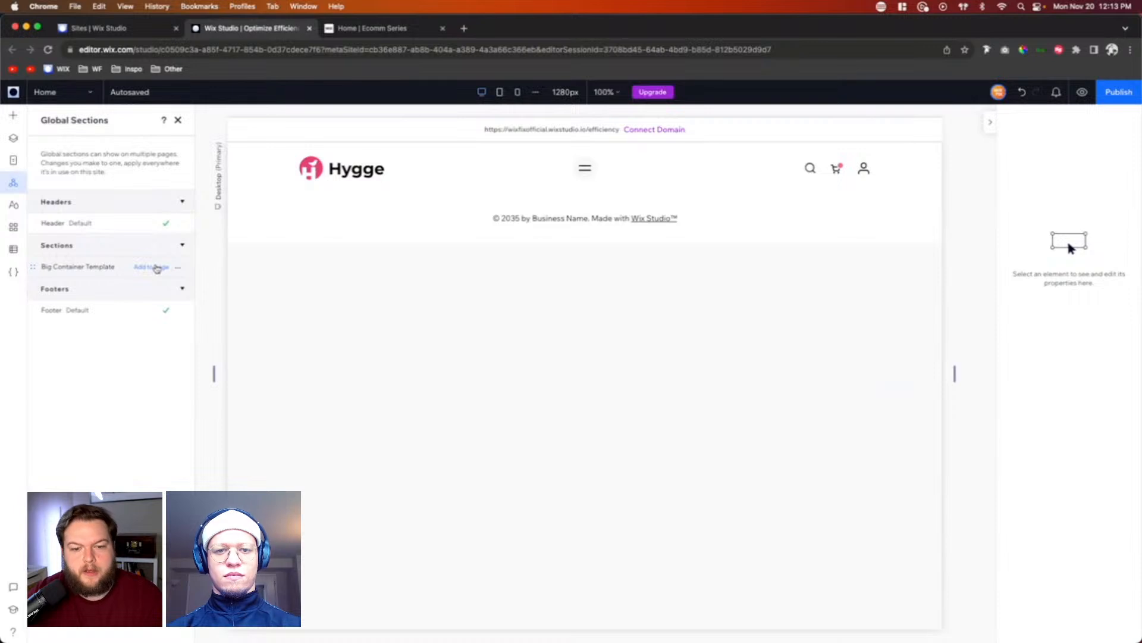
pyautogui.click(156, 268)
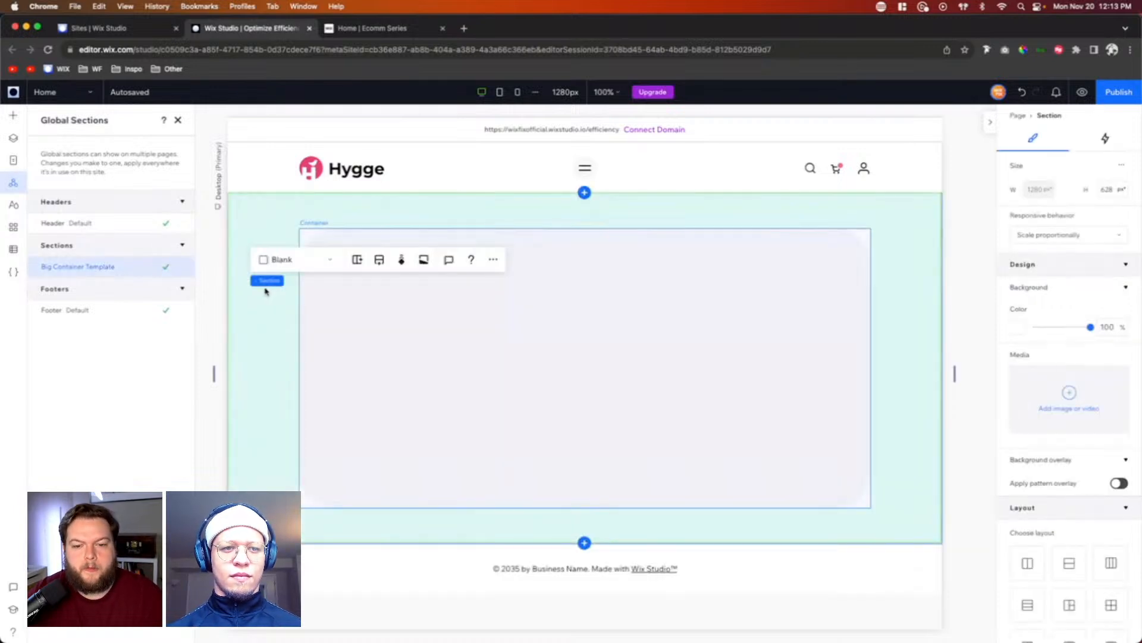
# Step: Detach the re-added hero section from its global section
pyautogui.rightClick(253, 343)
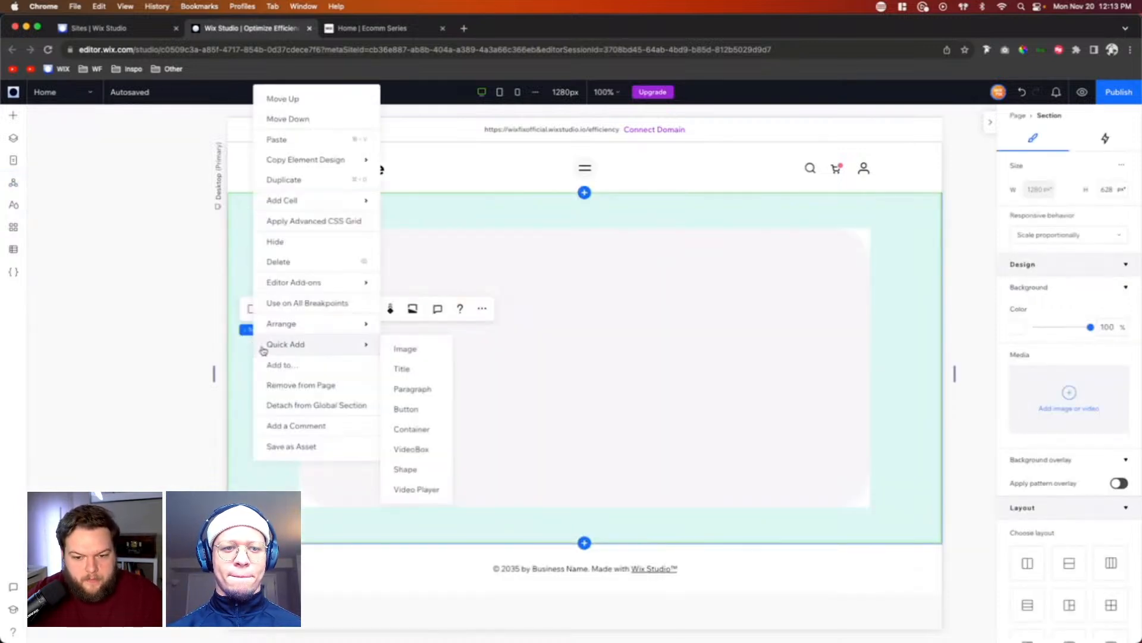
pyautogui.click(309, 406)
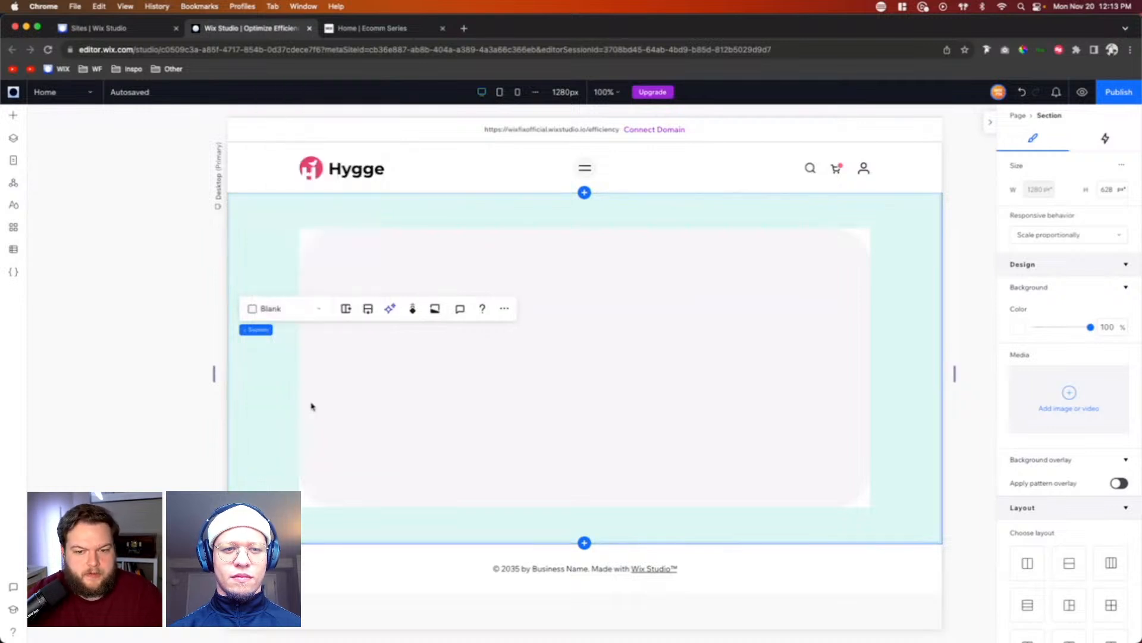
pyautogui.click(899, 327)
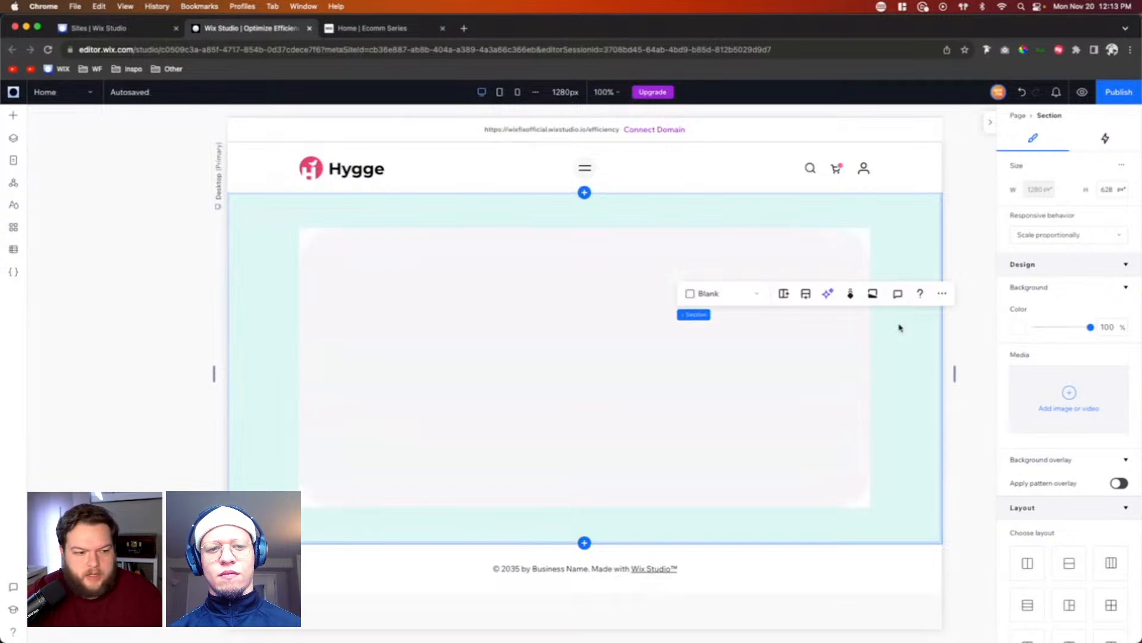
pyautogui.click(476, 368)
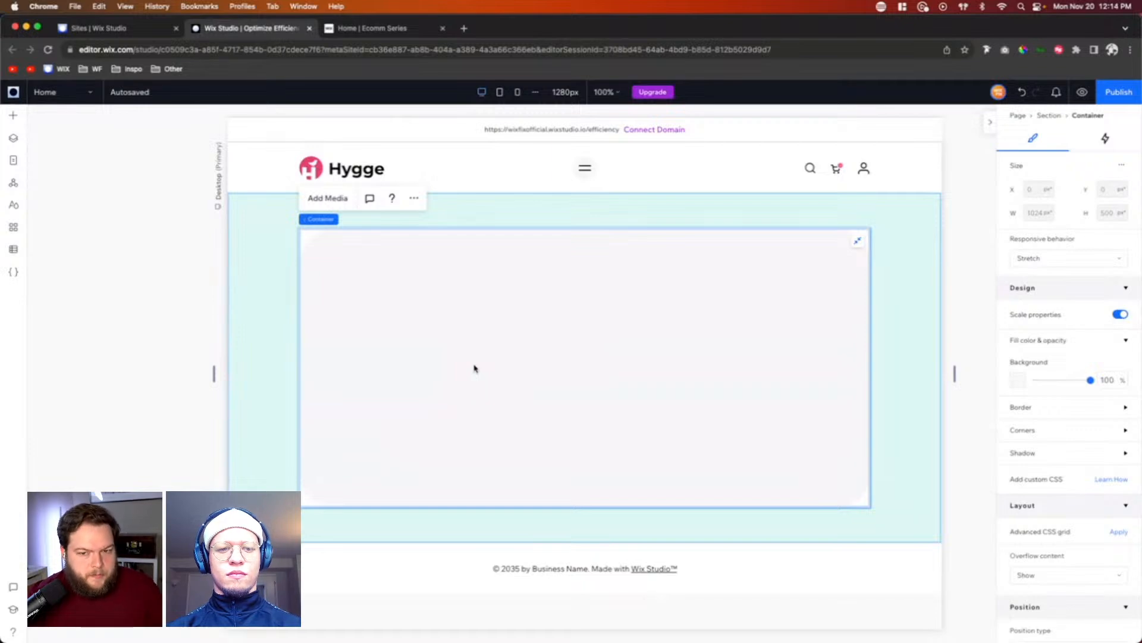
# Step: Add the Big Container asset from the Client Example library to the page
pyautogui.click(12, 118)
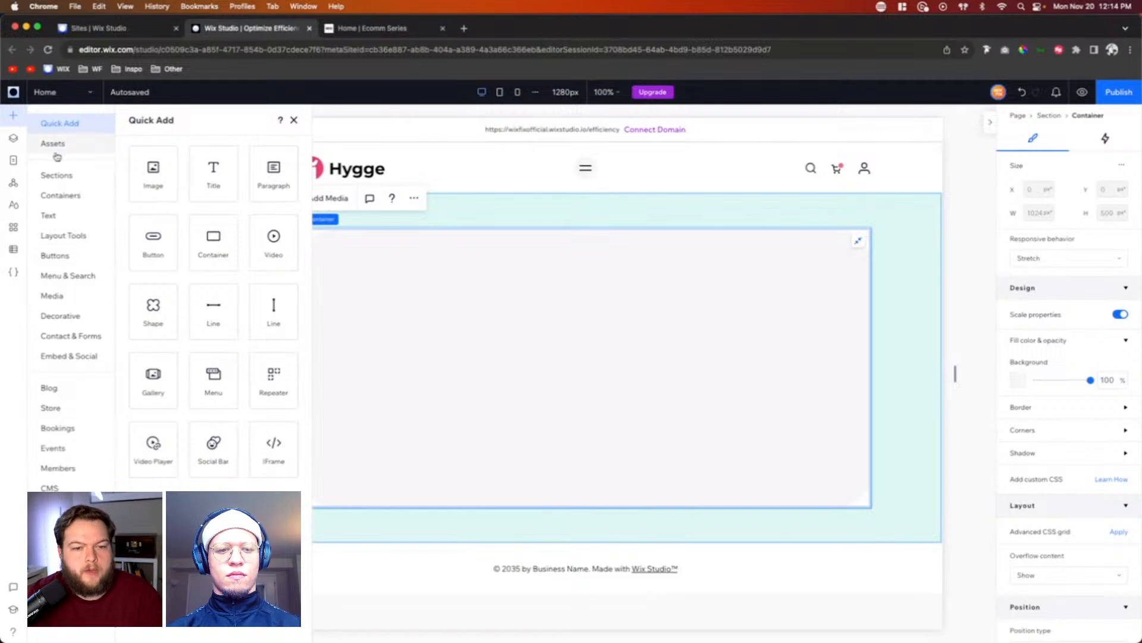
pyautogui.click(56, 152)
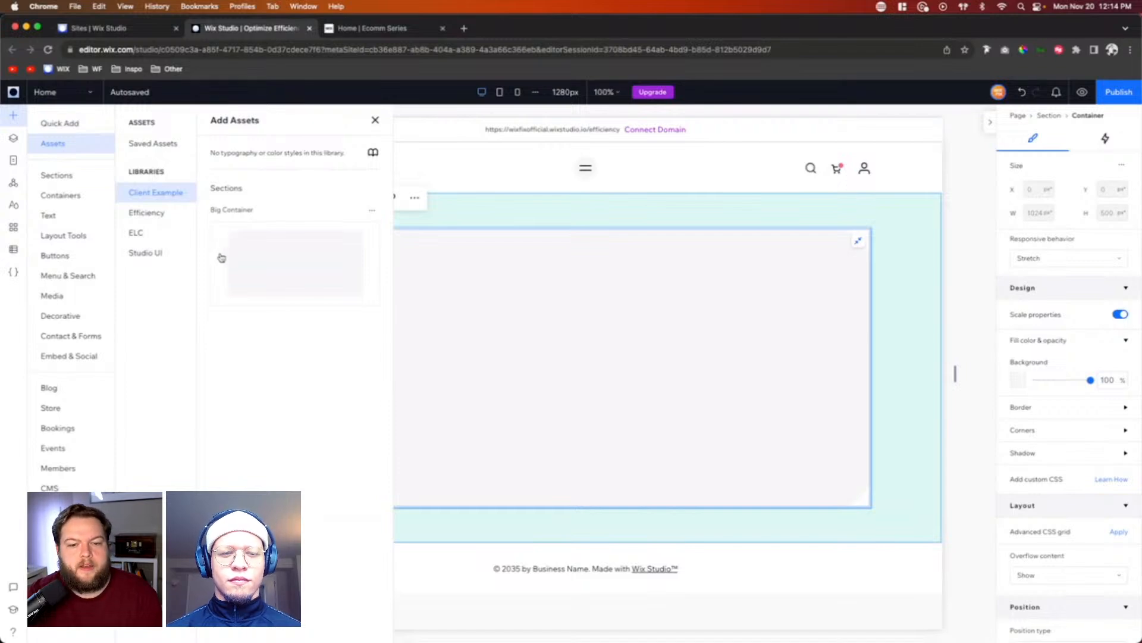
pyautogui.moveTo(222, 255); pyautogui.dragTo(222, 256)
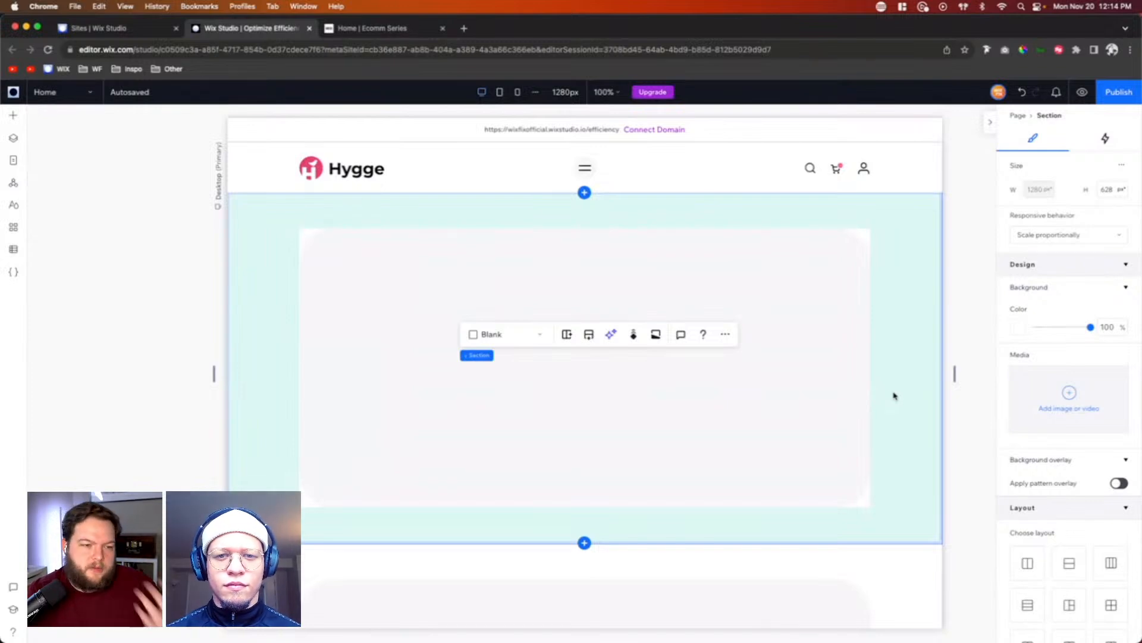
# Step: Delete the lower of the two identical container sections on the page
pyautogui.scroll(-3, 894, 395)
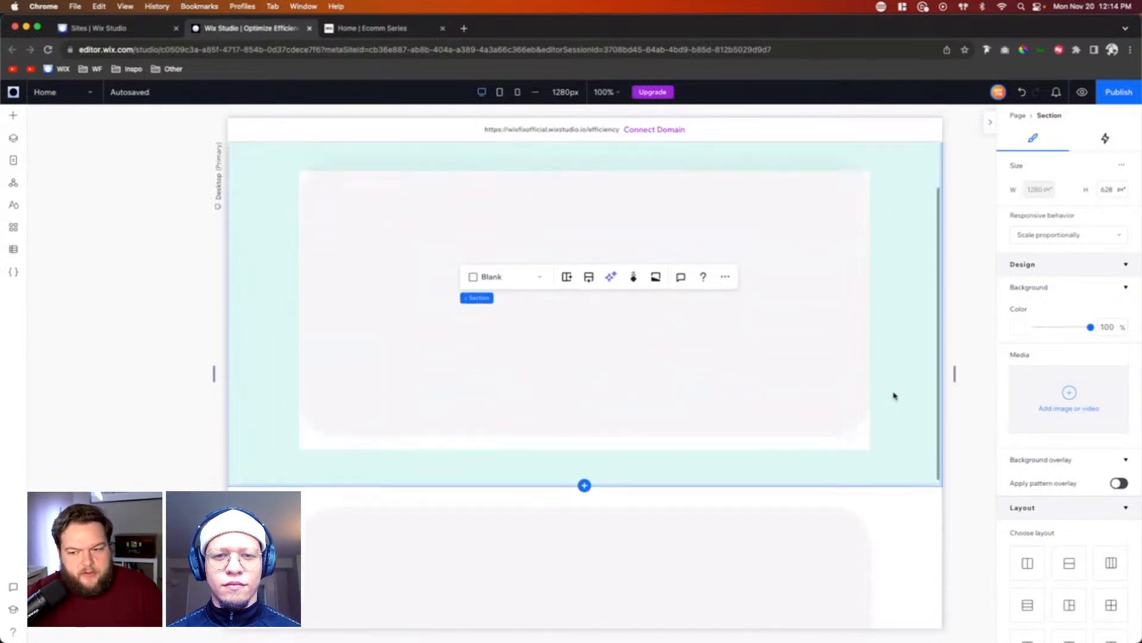
pyautogui.click(910, 432)
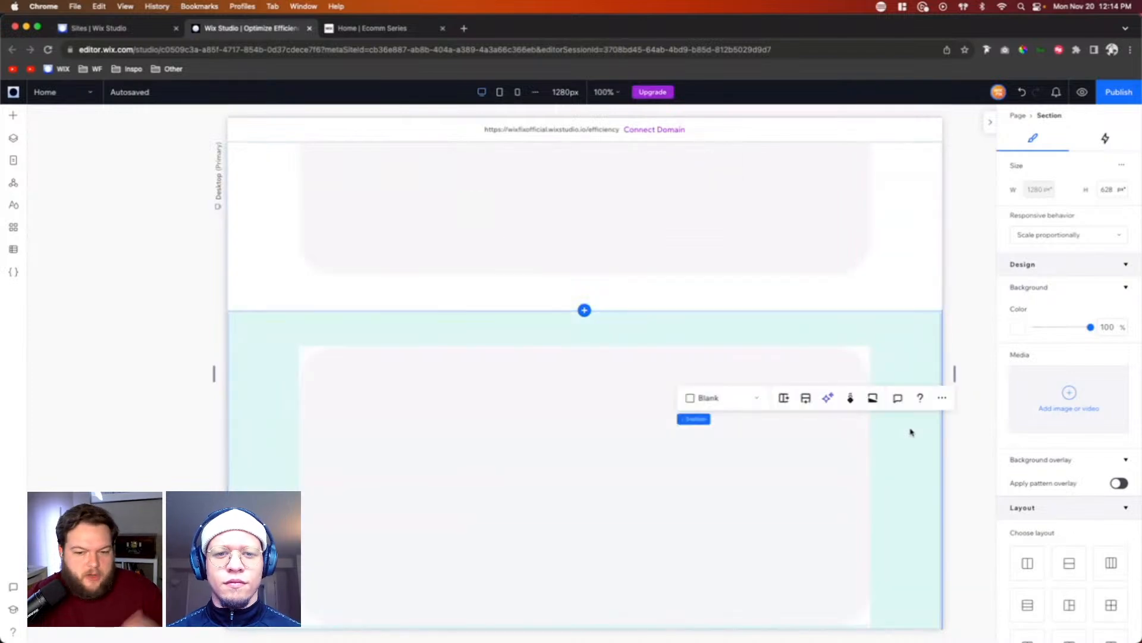
pyautogui.press('Delete')
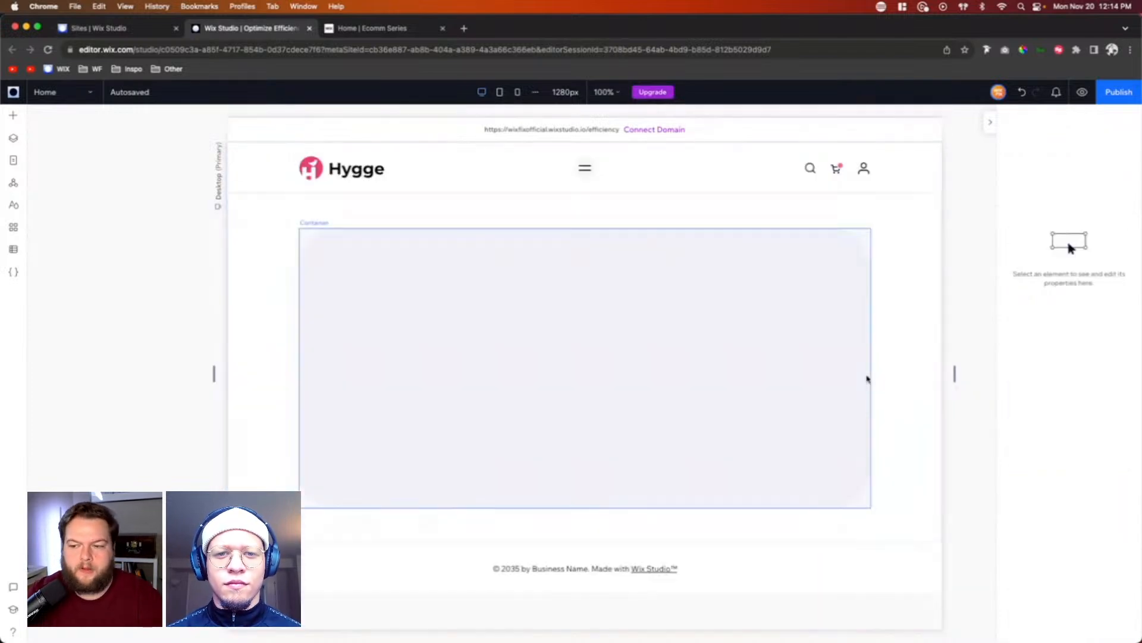
# Step: Add a blank section directly below the hero section and select it
pyautogui.click(605, 347)
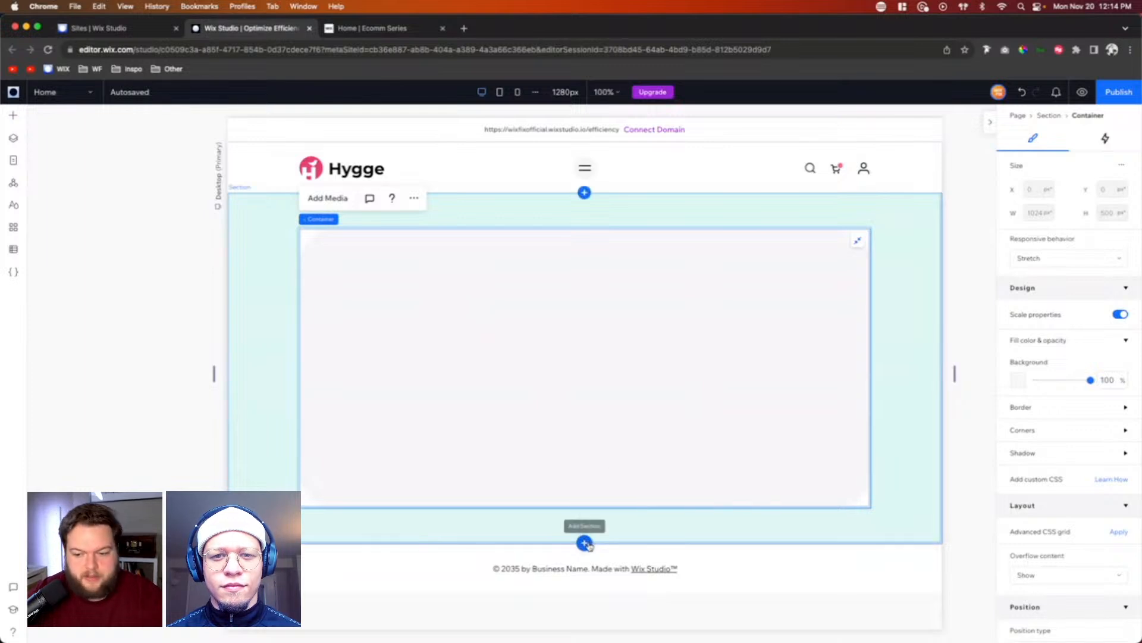
pyautogui.click(585, 543)
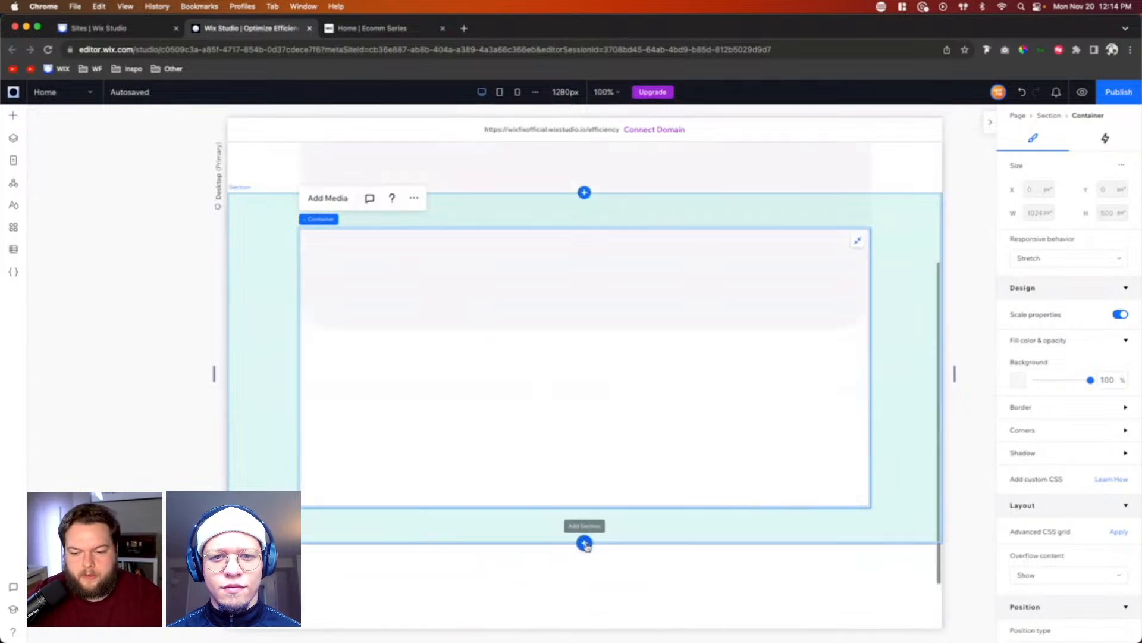
pyautogui.click(895, 413)
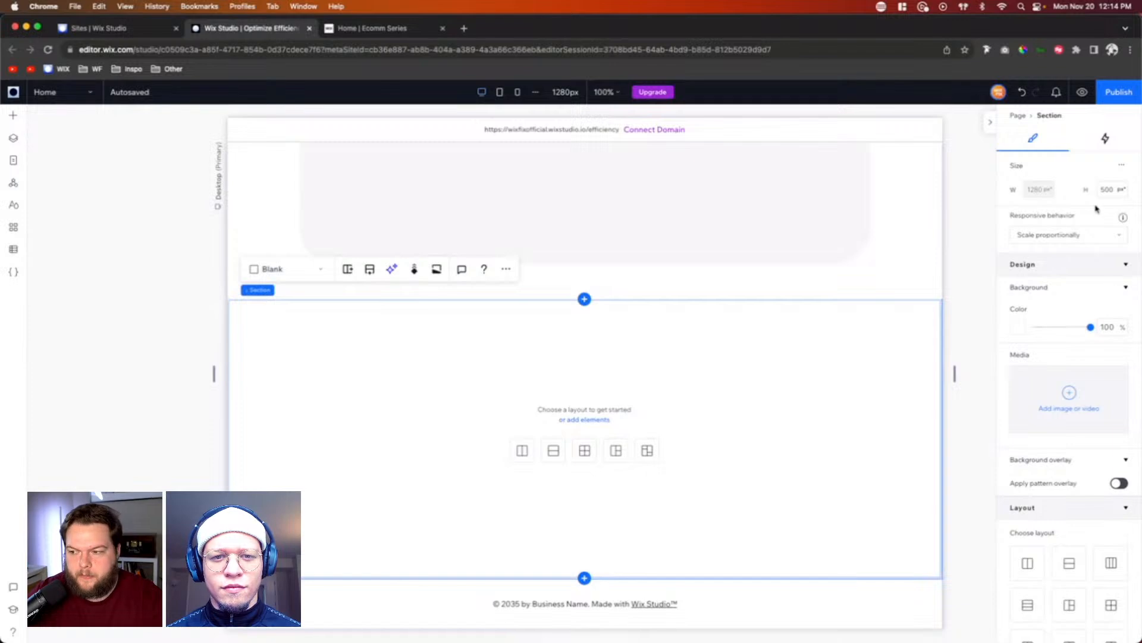
# Step: Set the new blank section's height to 700 px
pyautogui.click(1115, 192)
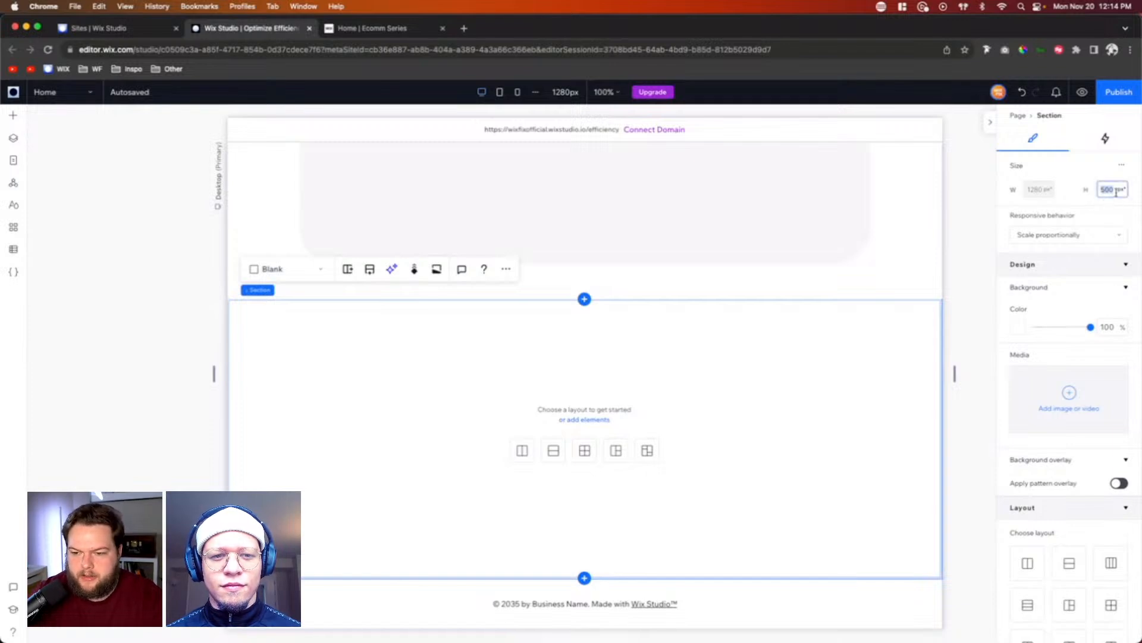
pyautogui.write('600')
pyautogui.press('BackSpace')
pyautogui.press('BackSpace')
pyautogui.press('BackSpace')
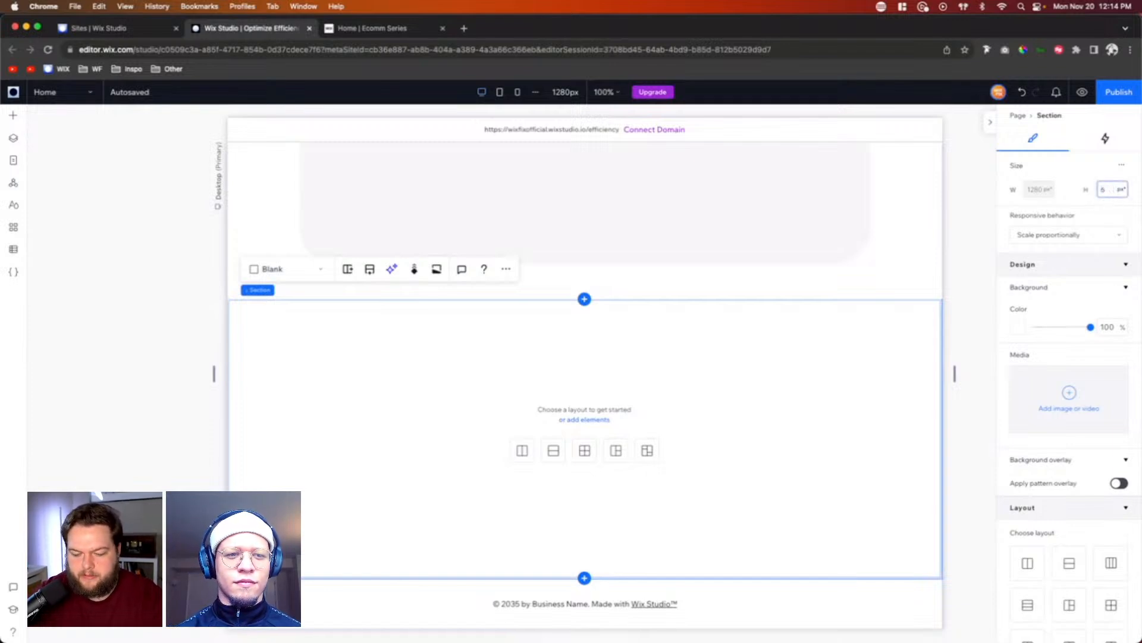
pyautogui.write('700')
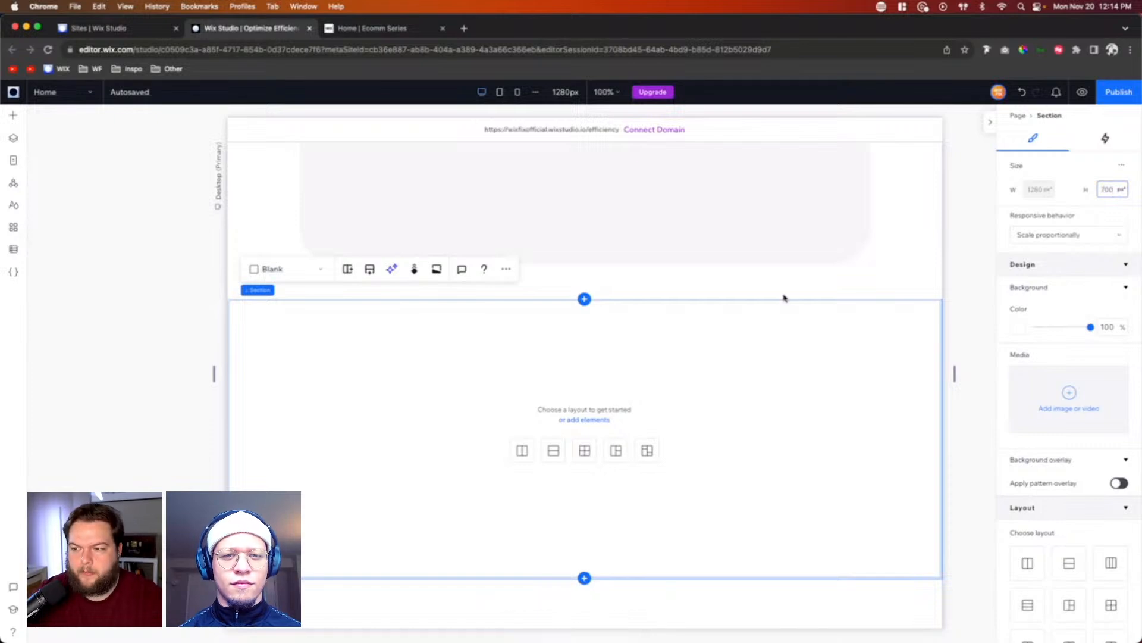
pyautogui.press('Return')
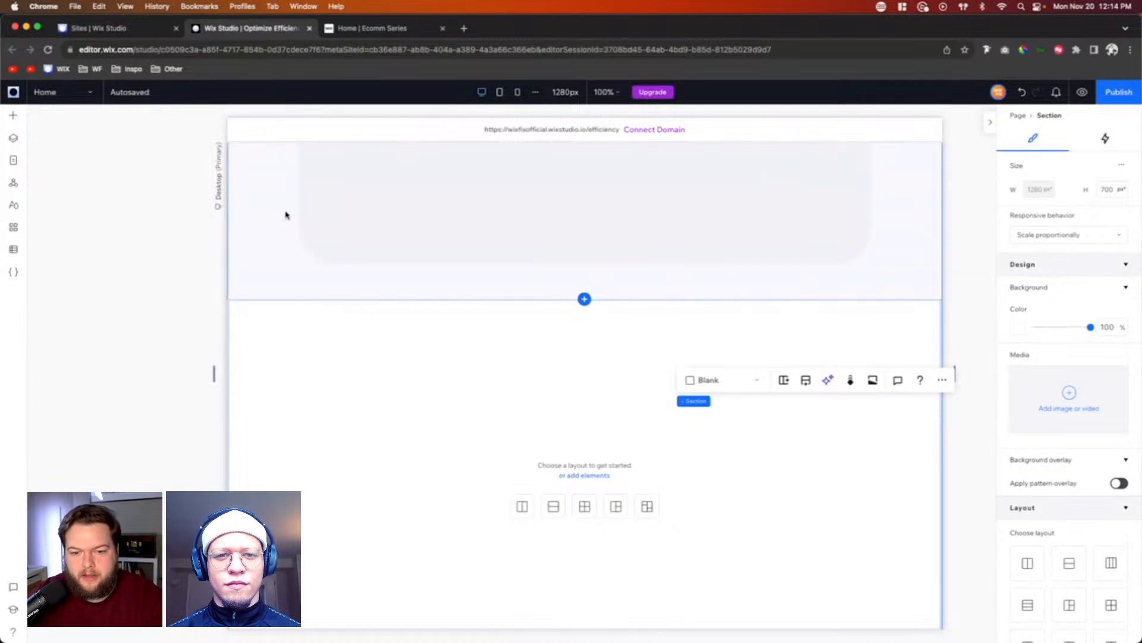
# Step: Delete the blank section below the hero section
pyautogui.click(393, 352)
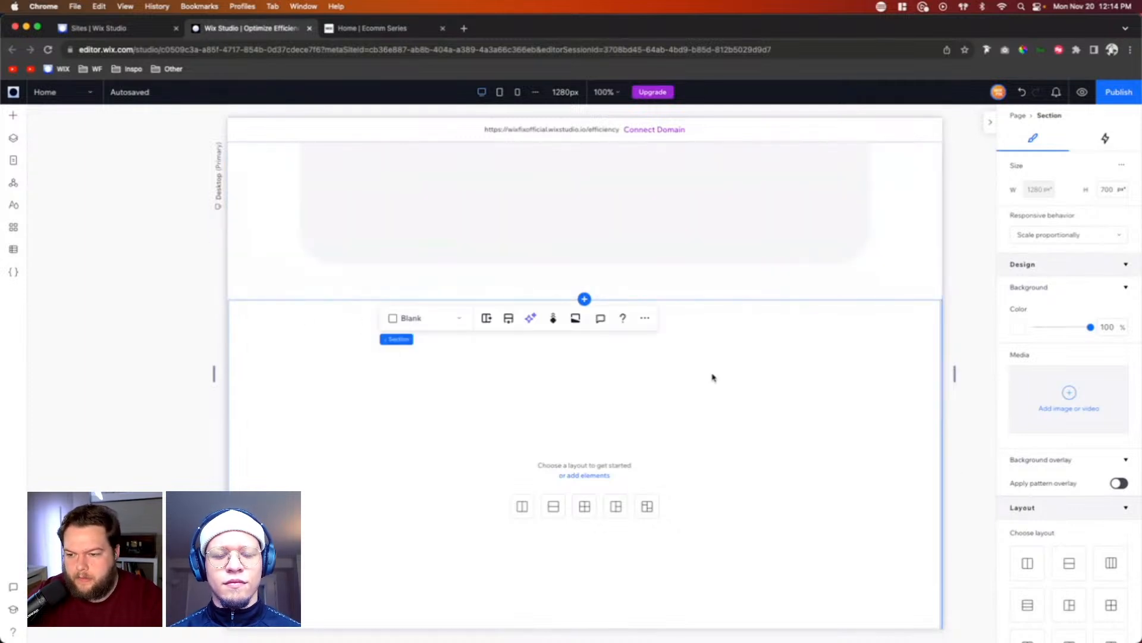
pyautogui.scroll(-3, 936, 408)
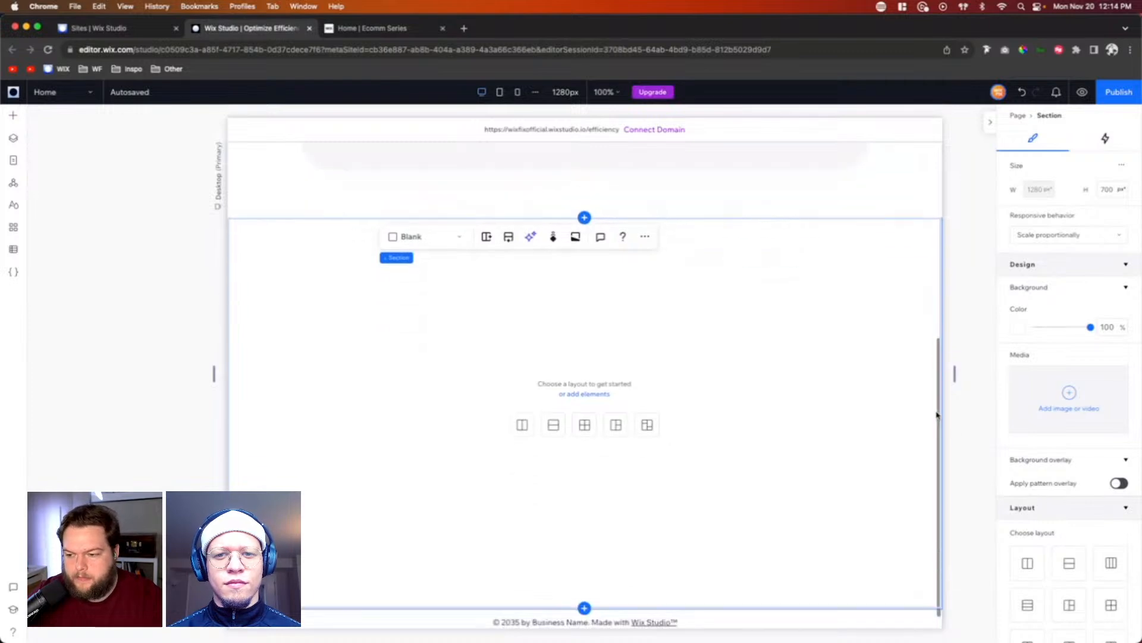
pyautogui.click(852, 344)
pyautogui.press('Delete')
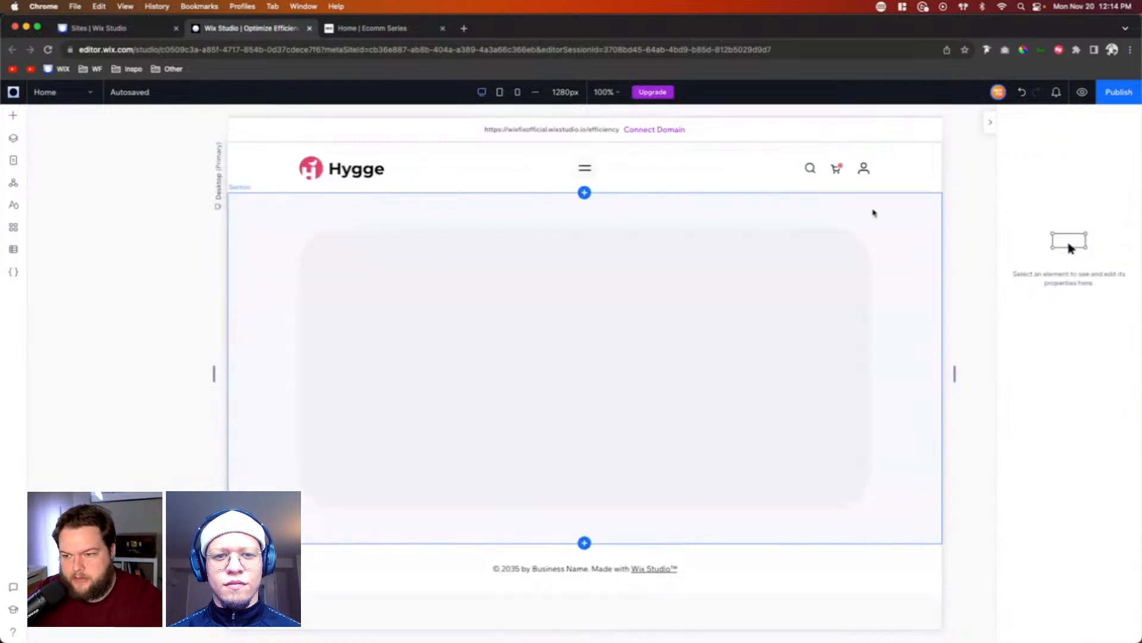
# Step: Duplicate the hero section and delete the rounded container inside the lower copy
pyautogui.click(915, 260)
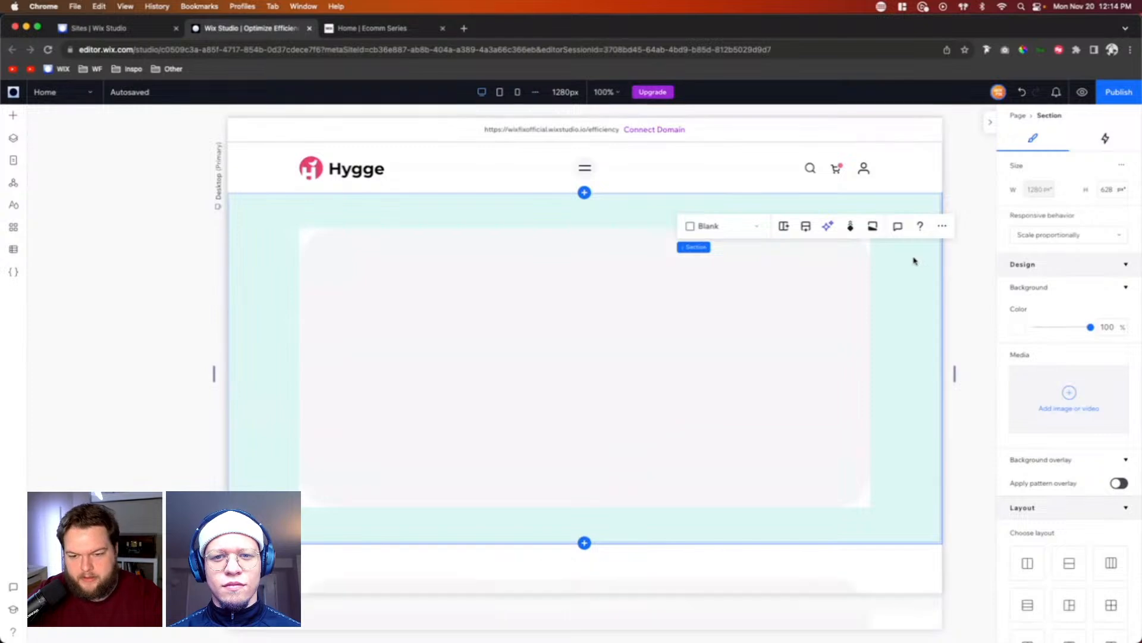
pyautogui.scroll(-6, 915, 260)
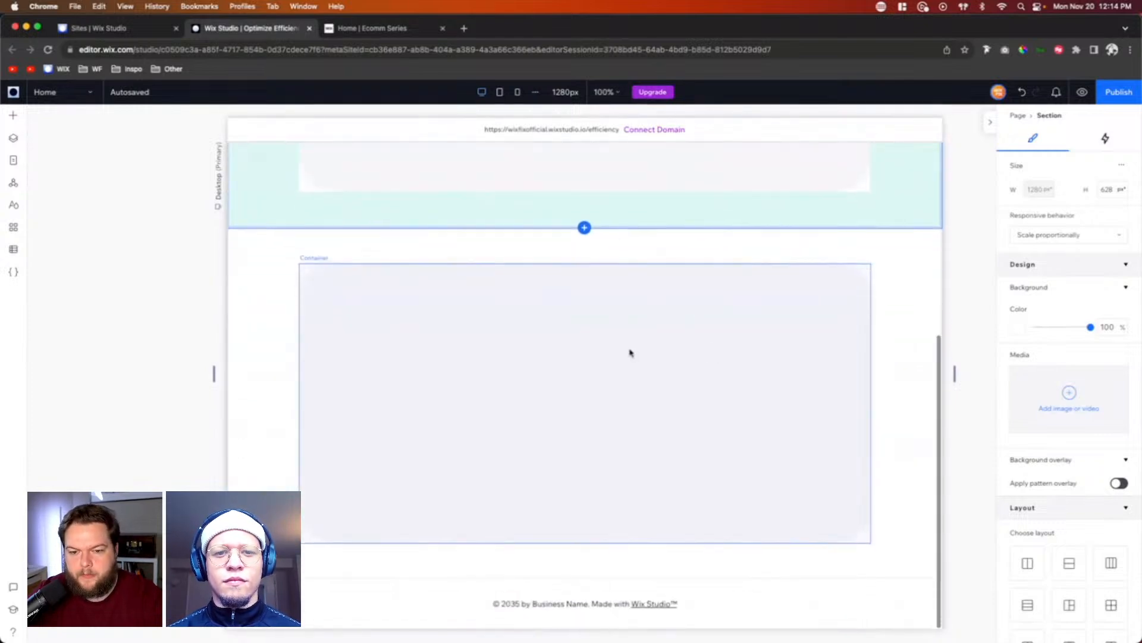
pyautogui.click(629, 351)
pyautogui.press('Delete')
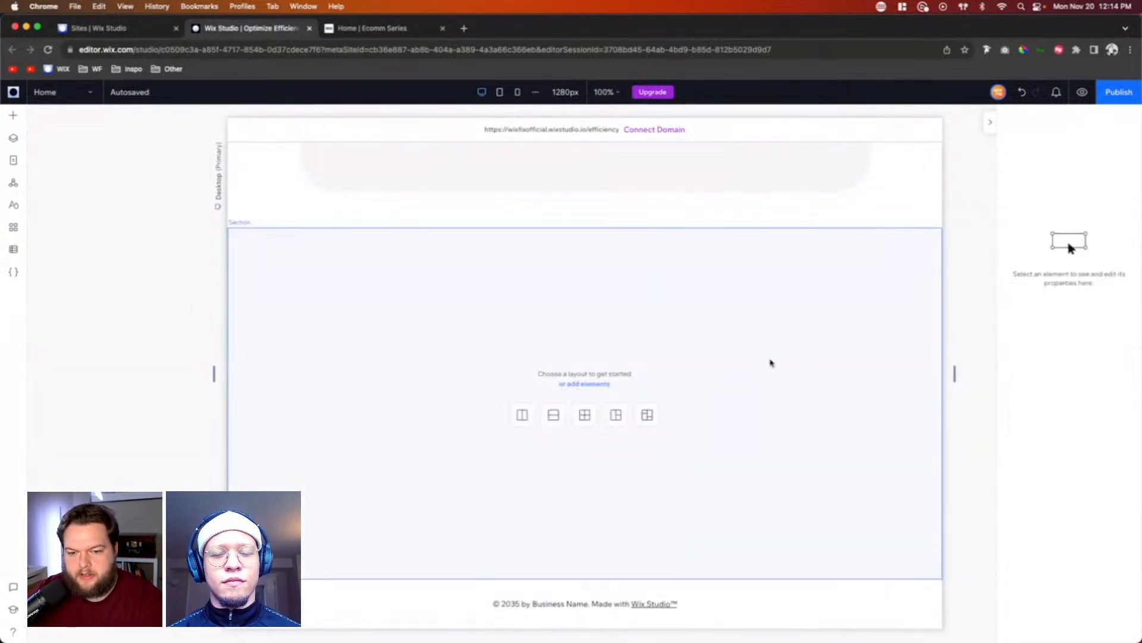
# Step: Set the emptied section's height to 700 px and refresh the editor page after the save error
pyautogui.click(862, 358)
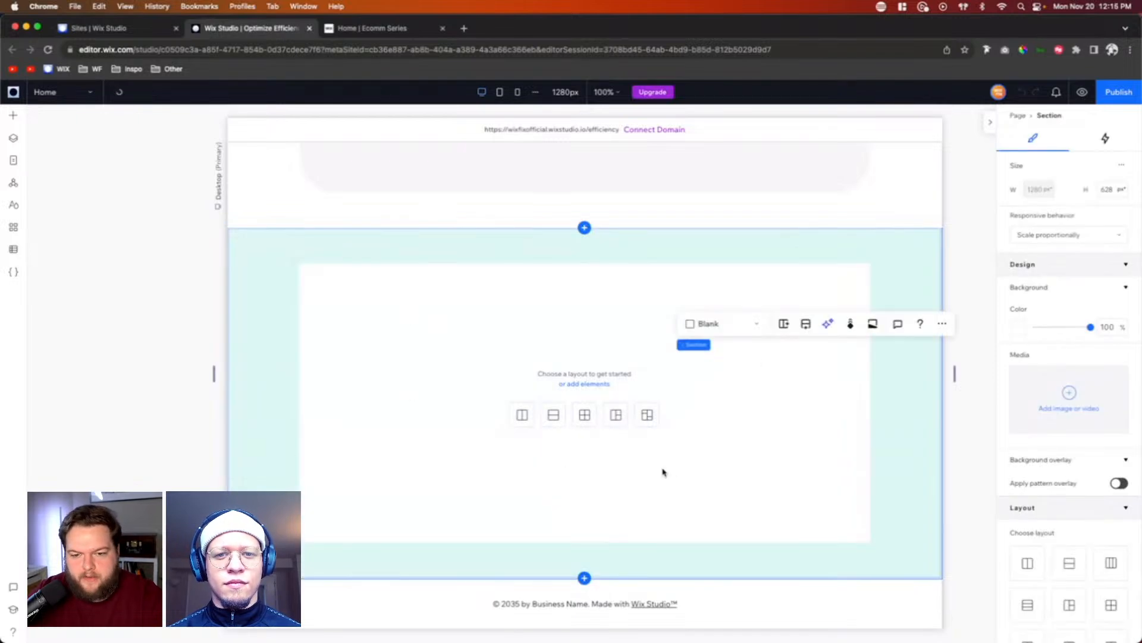
pyautogui.click(1115, 188)
pyautogui.write('700')
pyautogui.press('Return')
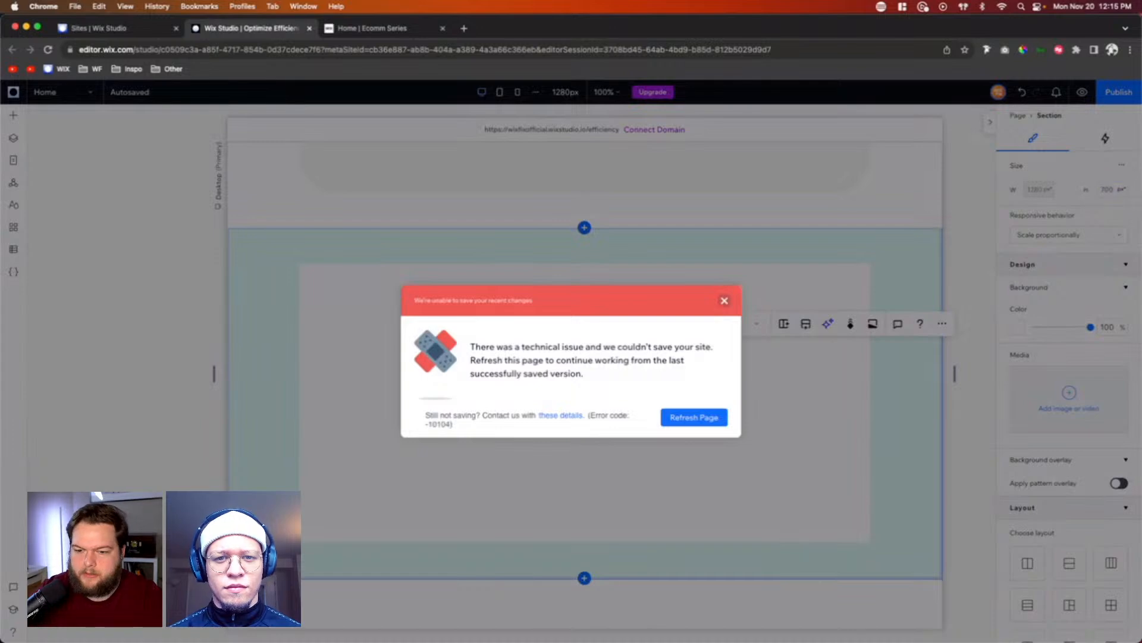
pyautogui.click(699, 418)
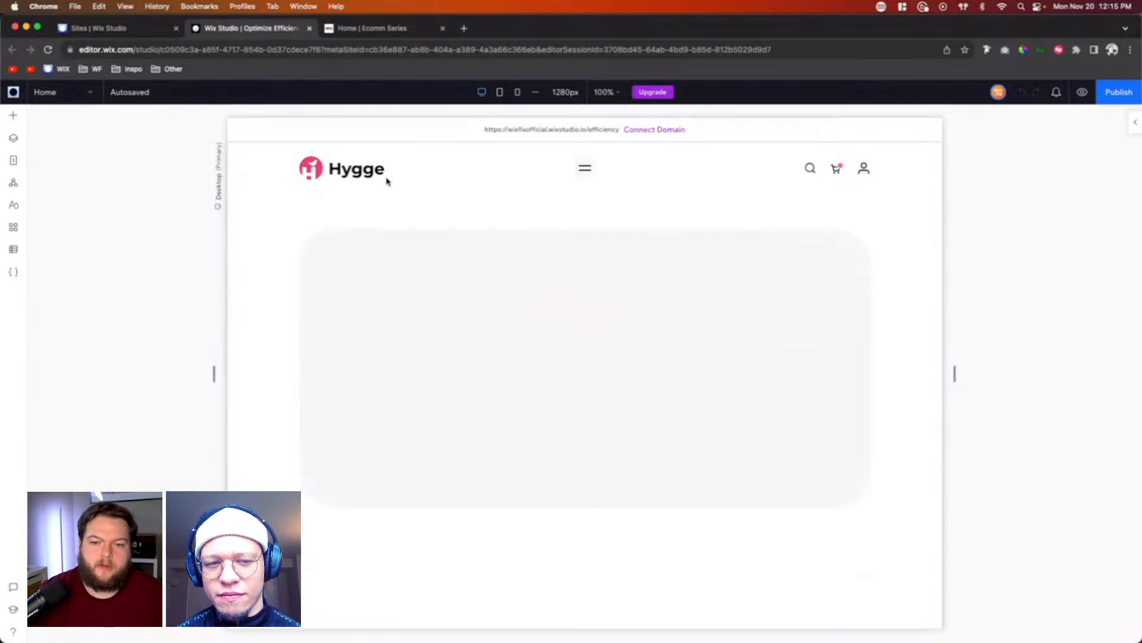
# Step: Select the empty section below the hero and check it at the tablet breakpoint before returning to desktop
pyautogui.scroll(-3, 291, 375)
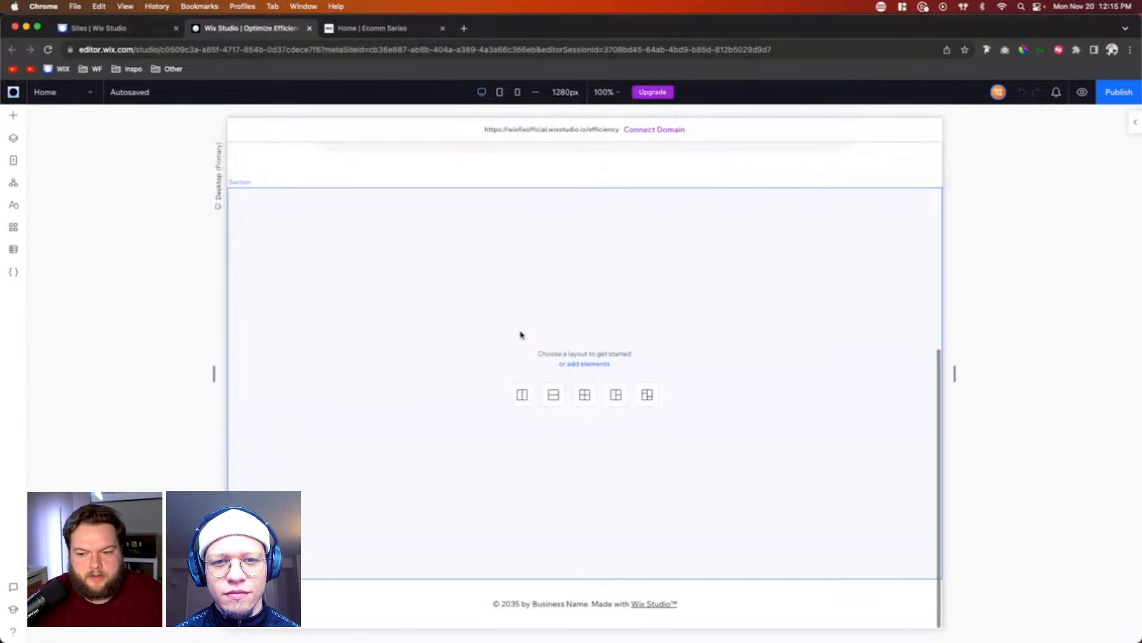
pyautogui.click(520, 335)
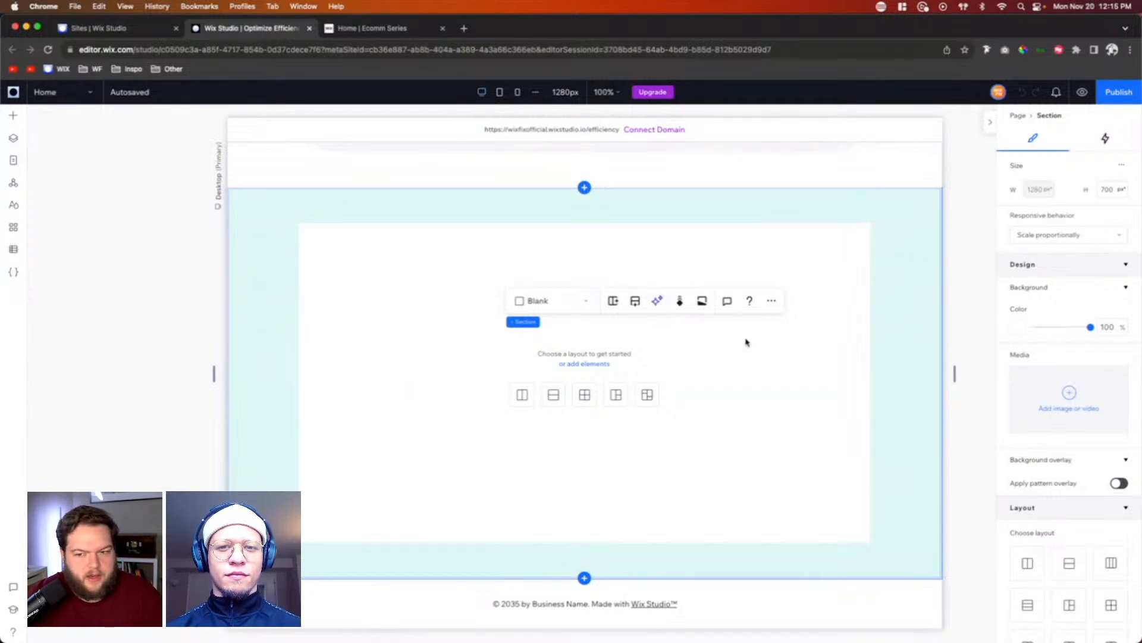
pyautogui.click(769, 361)
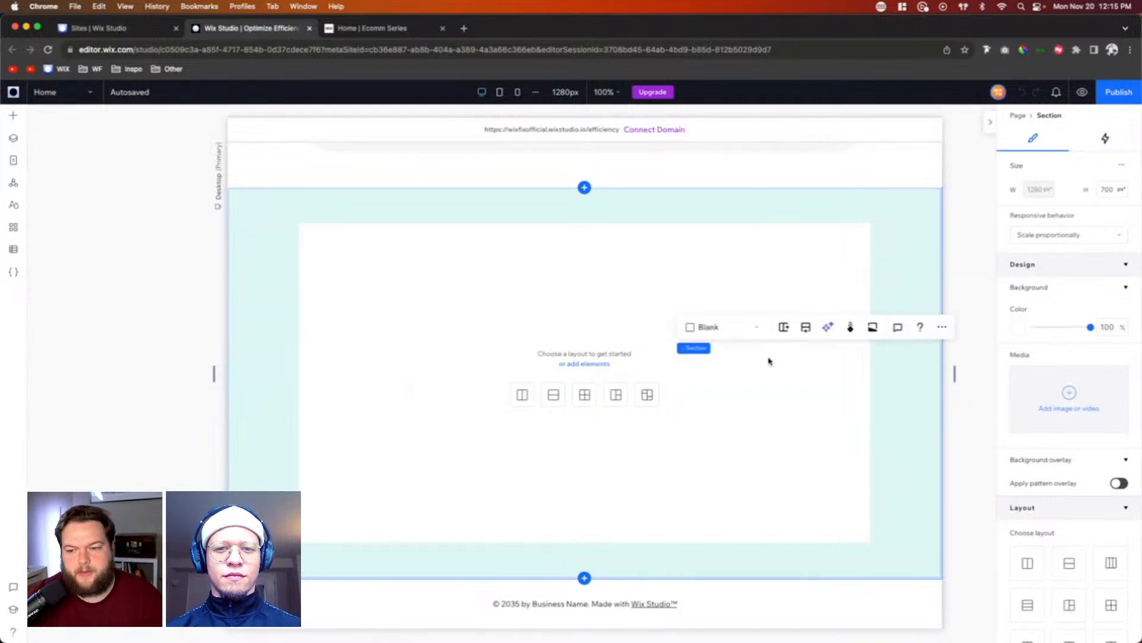
pyautogui.click(499, 92)
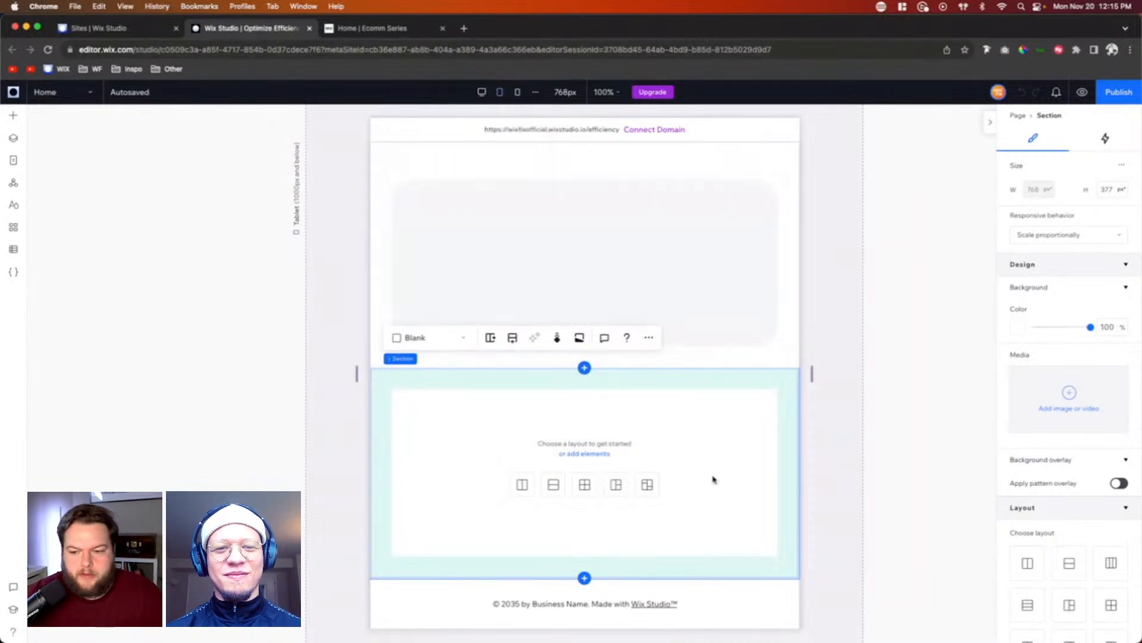
pyautogui.click(481, 92)
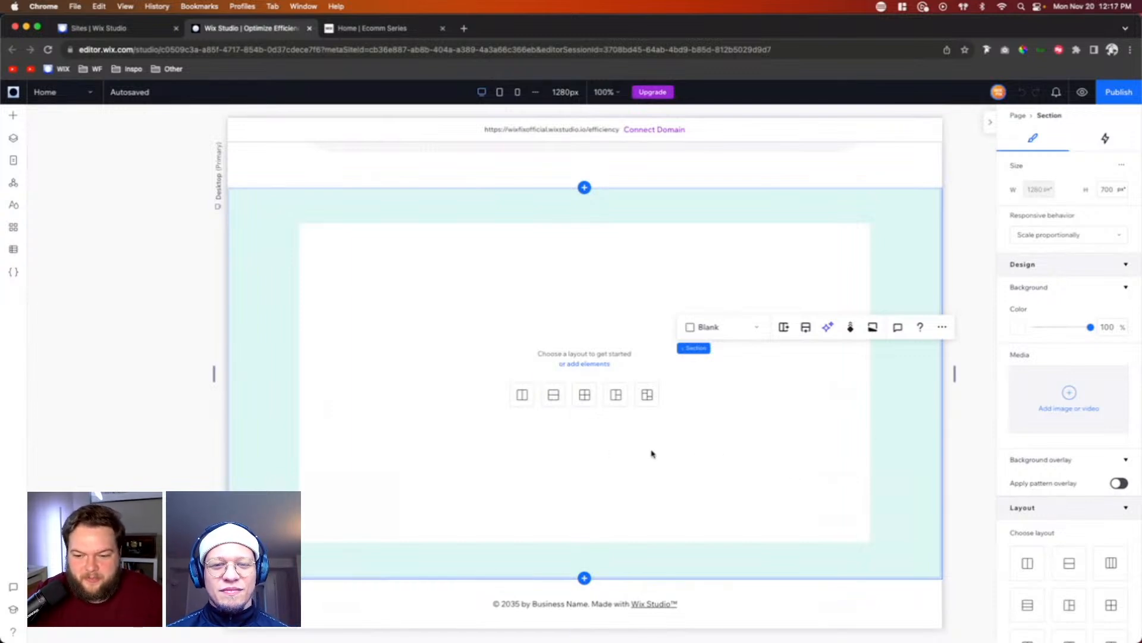
# Step: Apply the Rows layout to the empty section and set the vertical gap between its cells to 5 vw
pyautogui.click(553, 396)
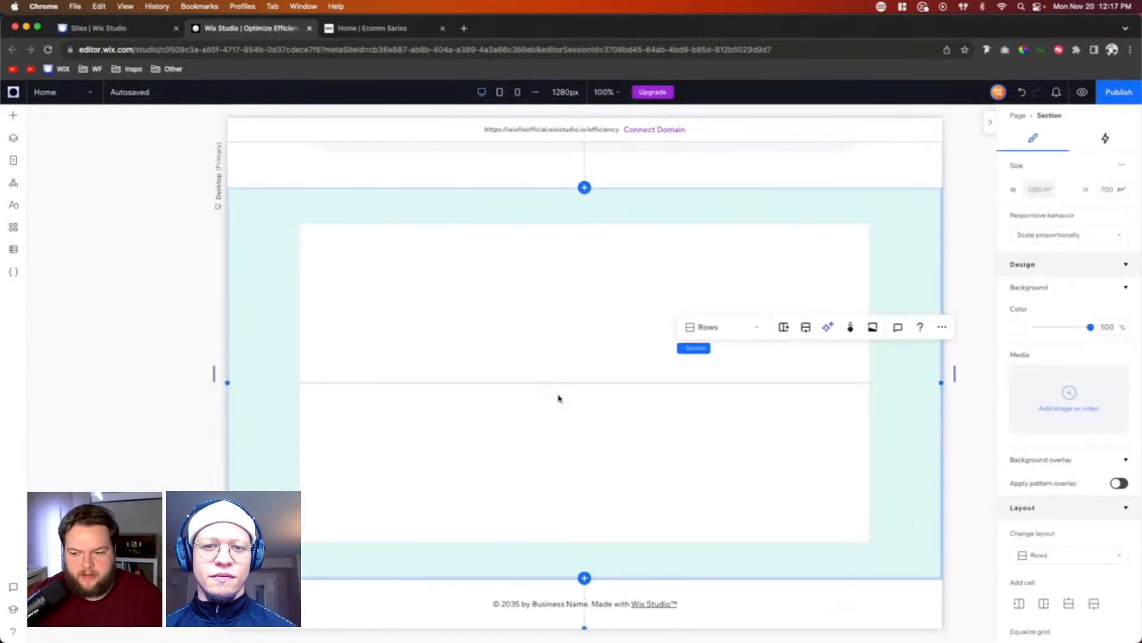
pyautogui.scroll(-5, 1096, 513)
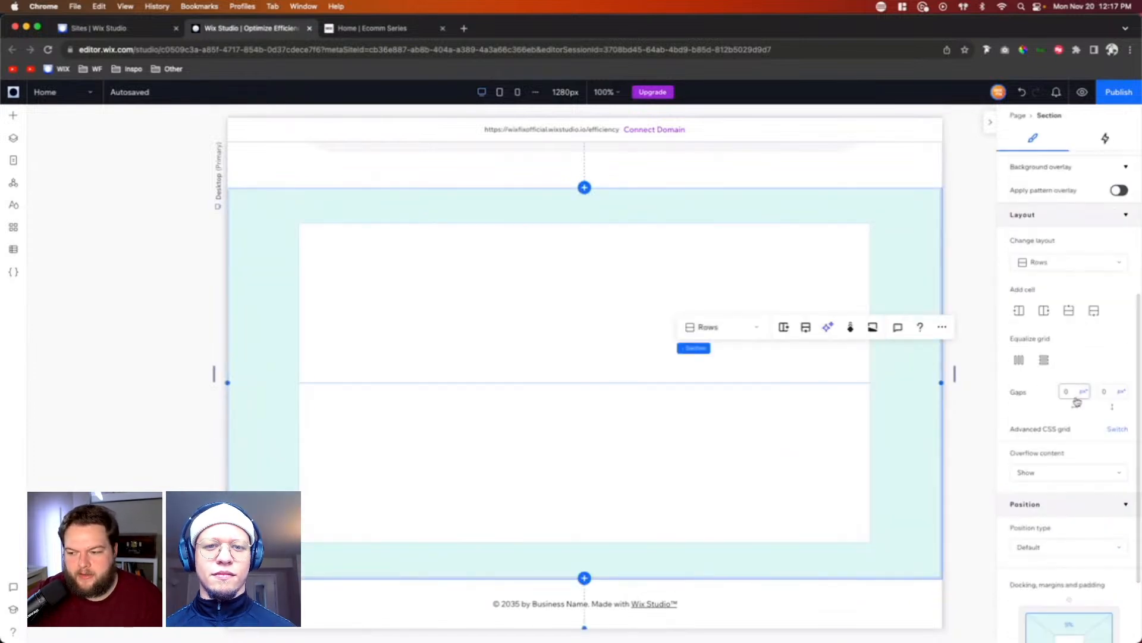
pyautogui.click(1112, 392)
pyautogui.write('5')
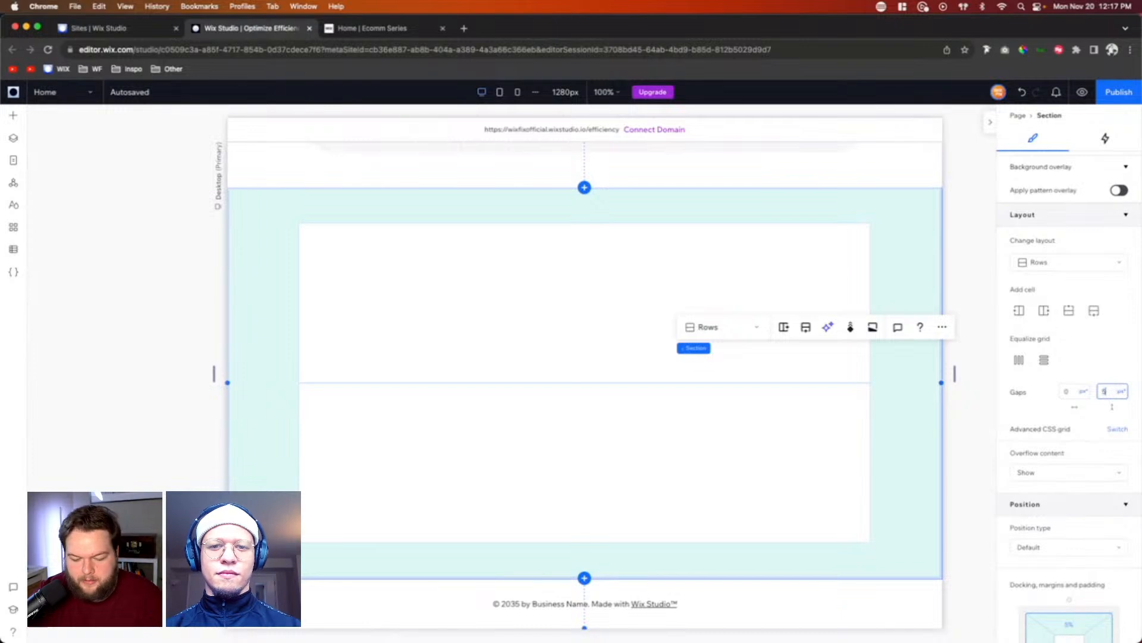
pyautogui.press('Return')
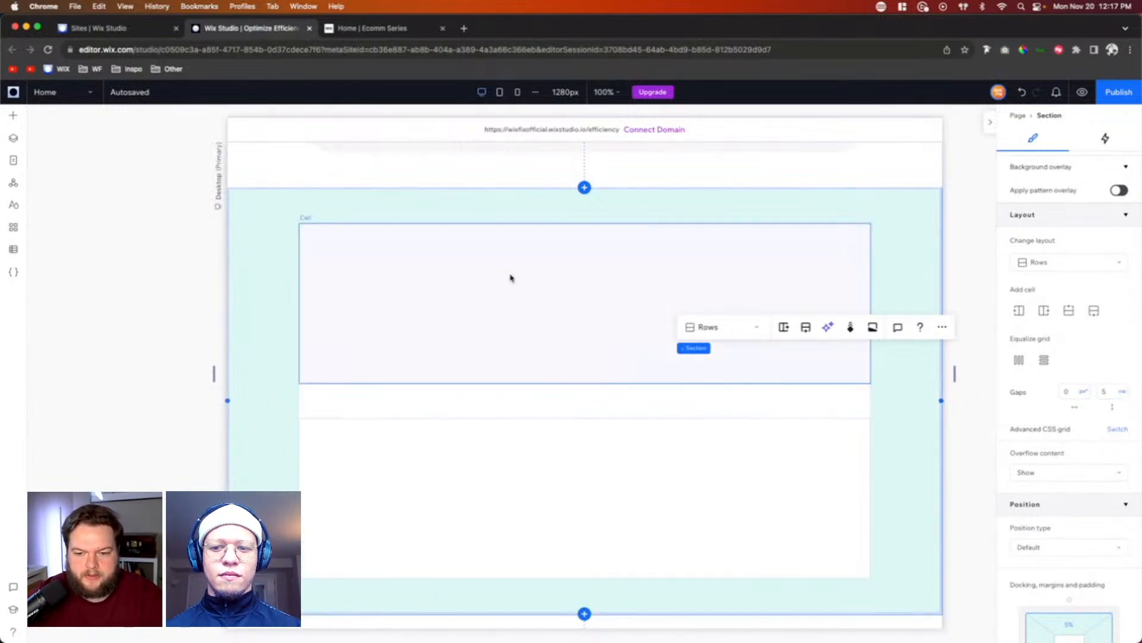
# Step: Place a title with Hug responsive behavior in the upper cell, aligned to the cell's left edge and vertically centred
pyautogui.click(13, 115)
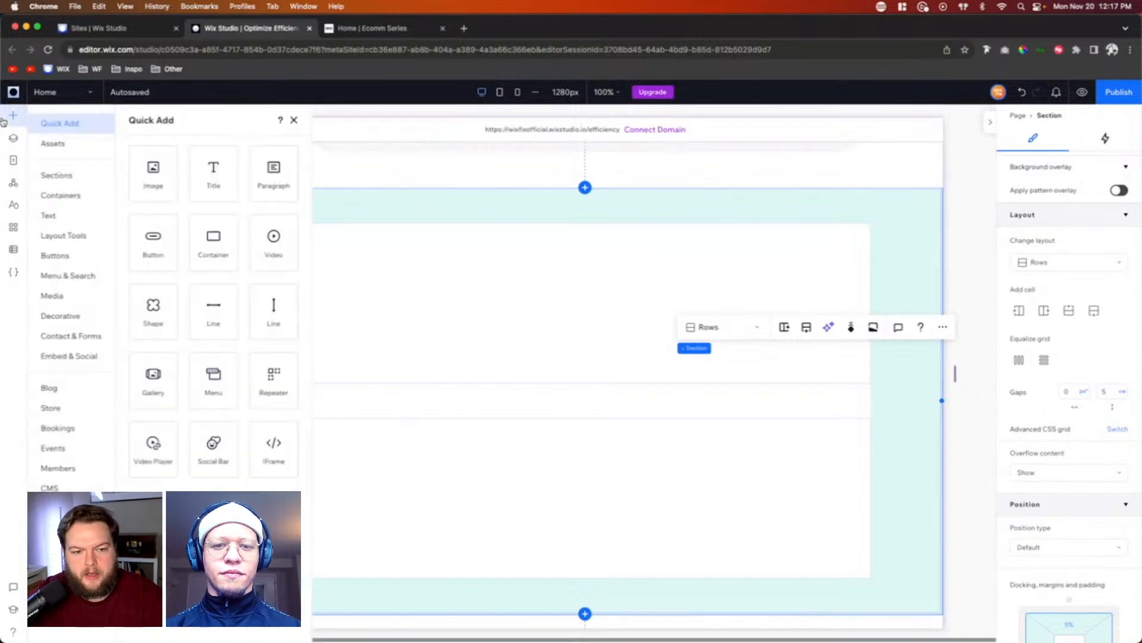
pyautogui.moveTo(207, 176); pyautogui.dragTo(642, 297)
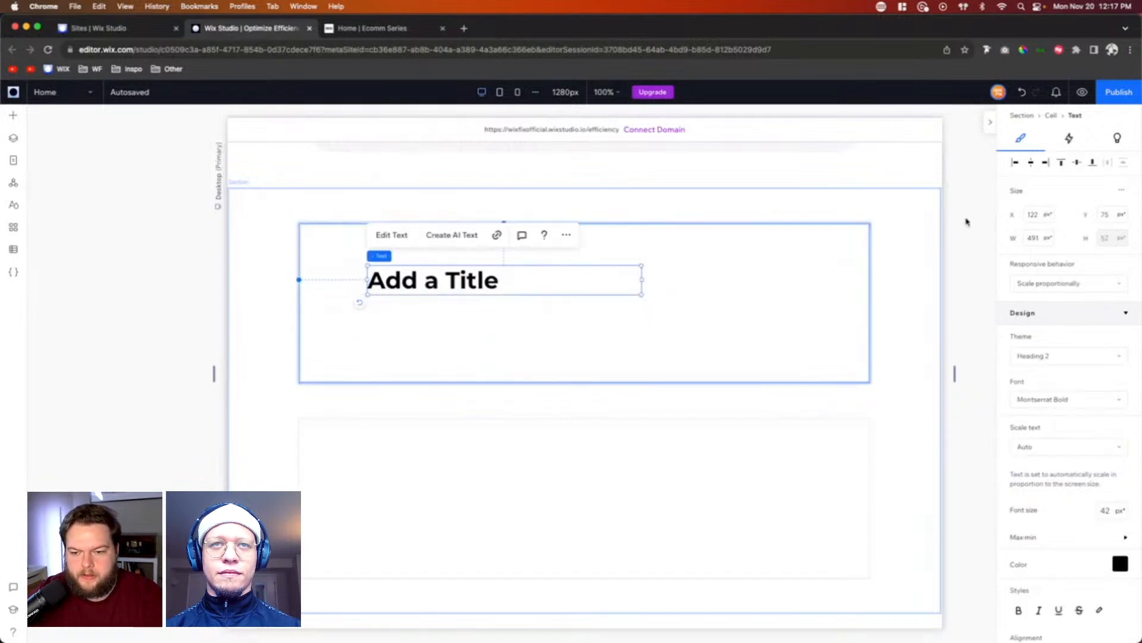
pyautogui.click(1045, 291)
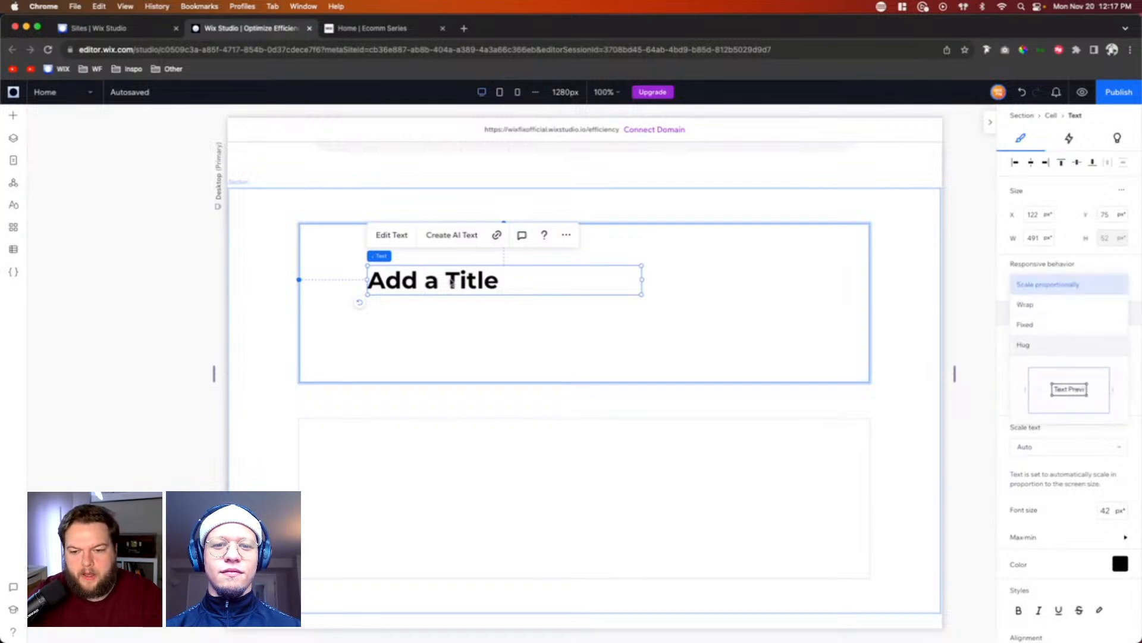
pyautogui.click(1024, 345)
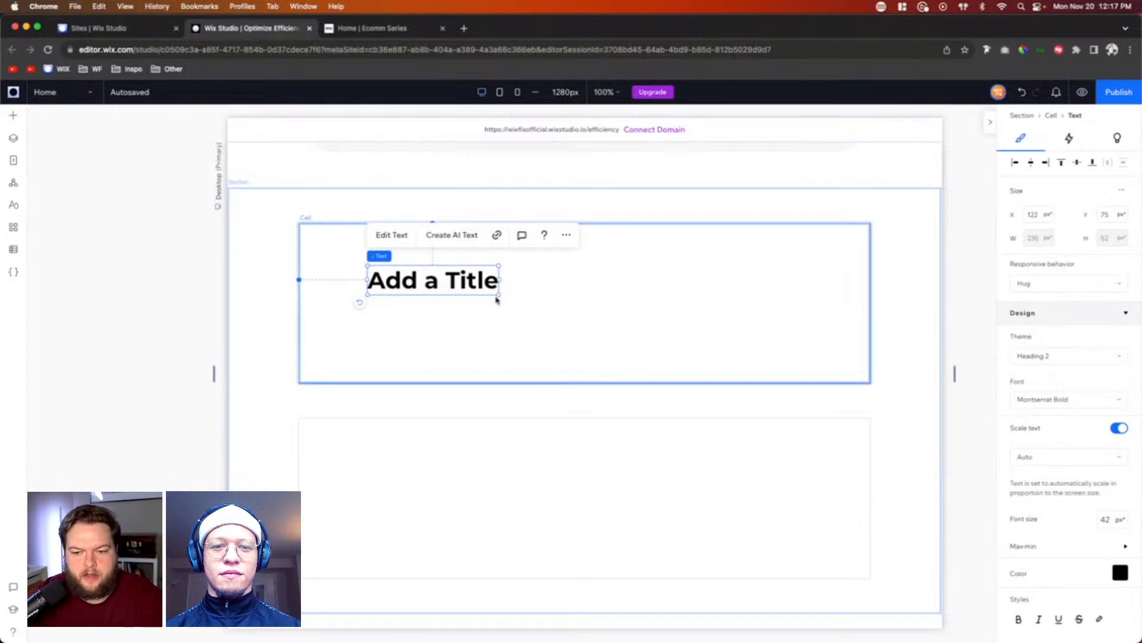
pyautogui.click(1015, 164)
pyautogui.click(1077, 163)
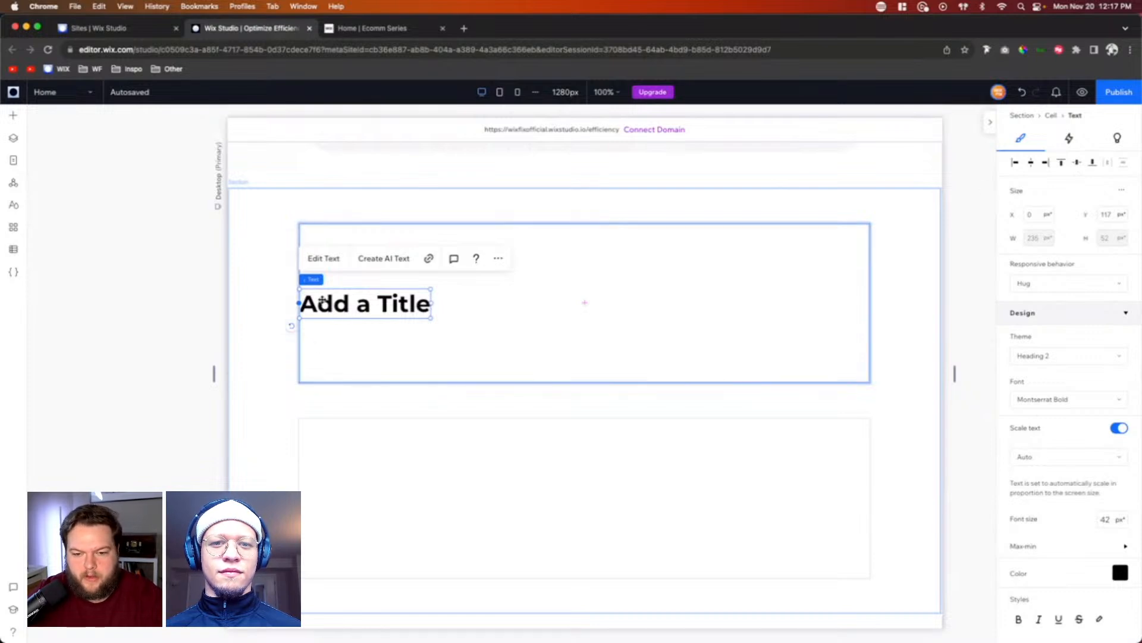
# Step: Split the upper cell vertically and widen the title cell to nearly three quarters of the row
pyautogui.click(527, 291)
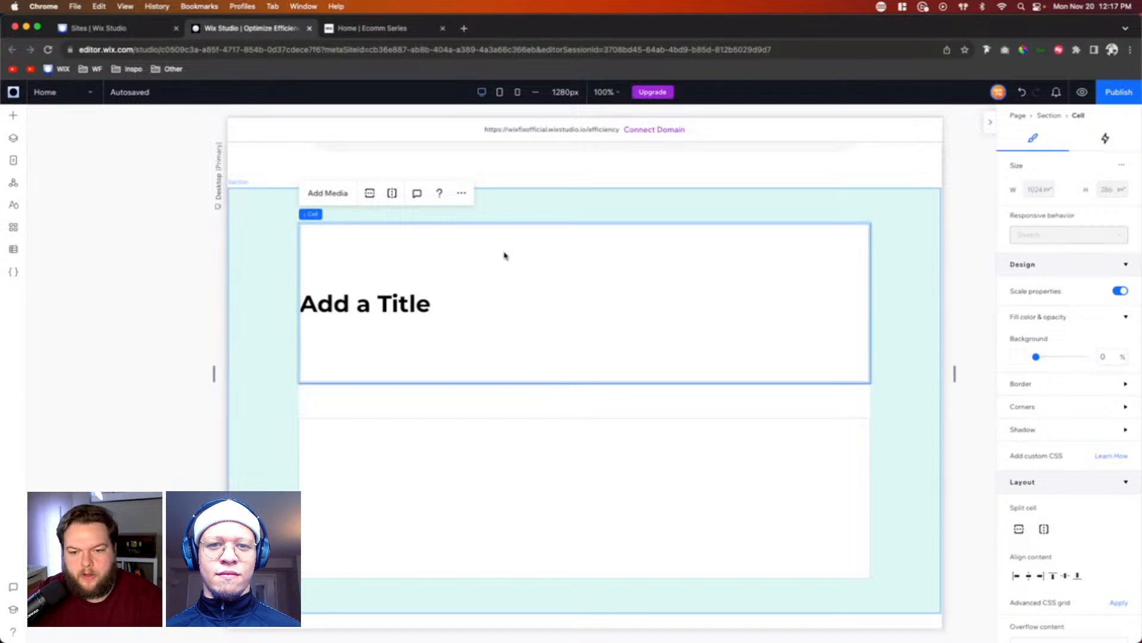
pyautogui.click(393, 194)
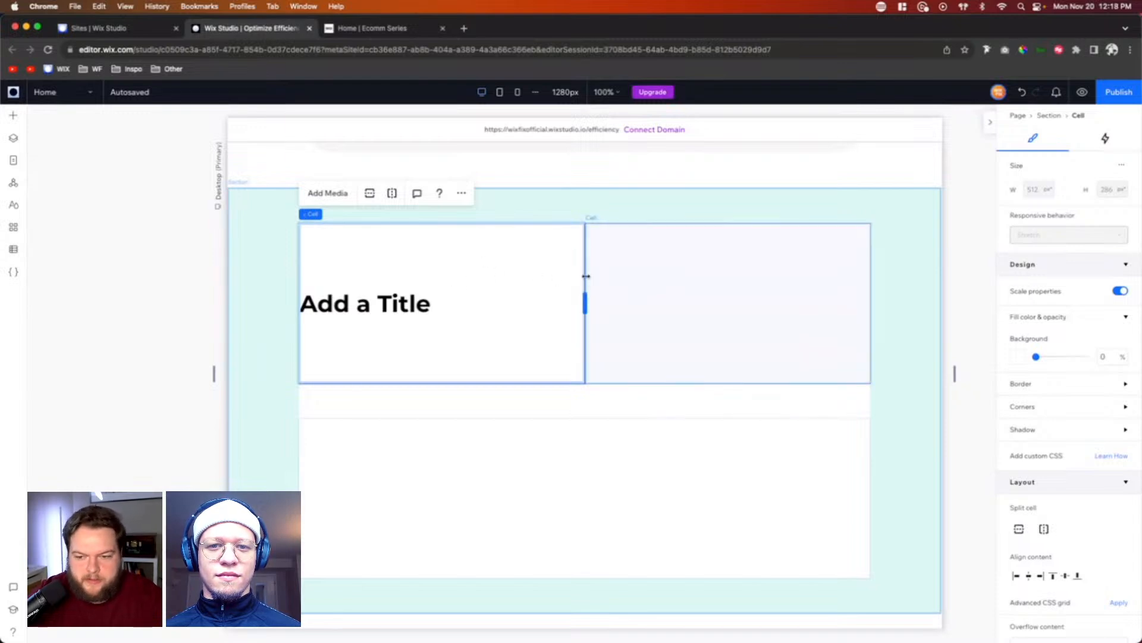
pyautogui.moveTo(585, 306); pyautogui.dragTo(712, 302)
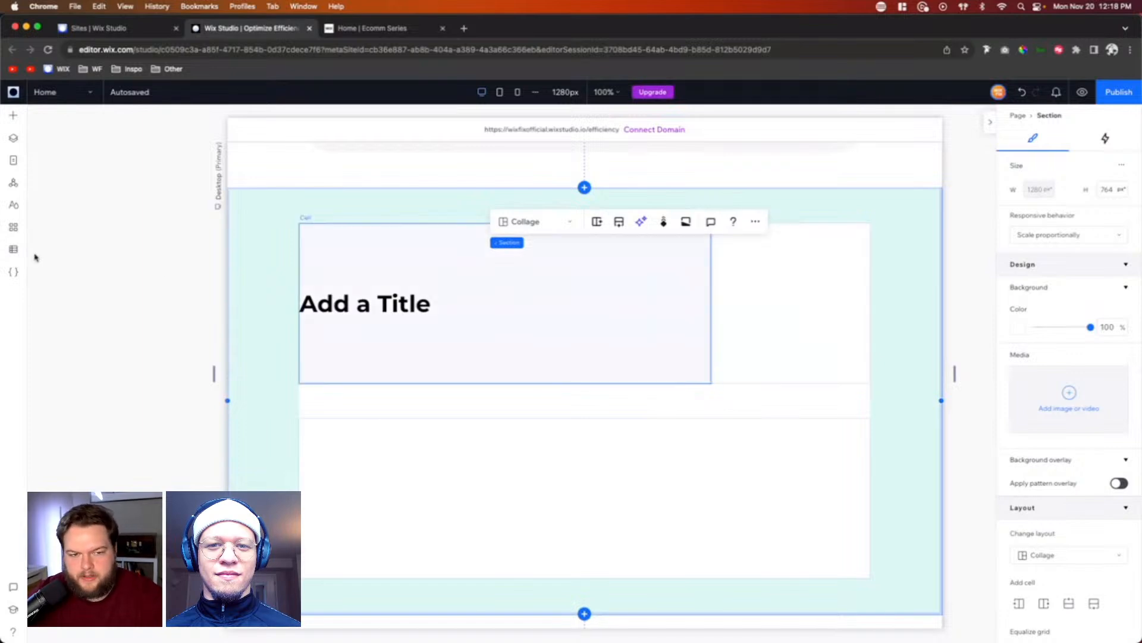
# Step: Add a button to the narrow cell beside the title and fill it with the pink theme color
pyautogui.click(13, 122)
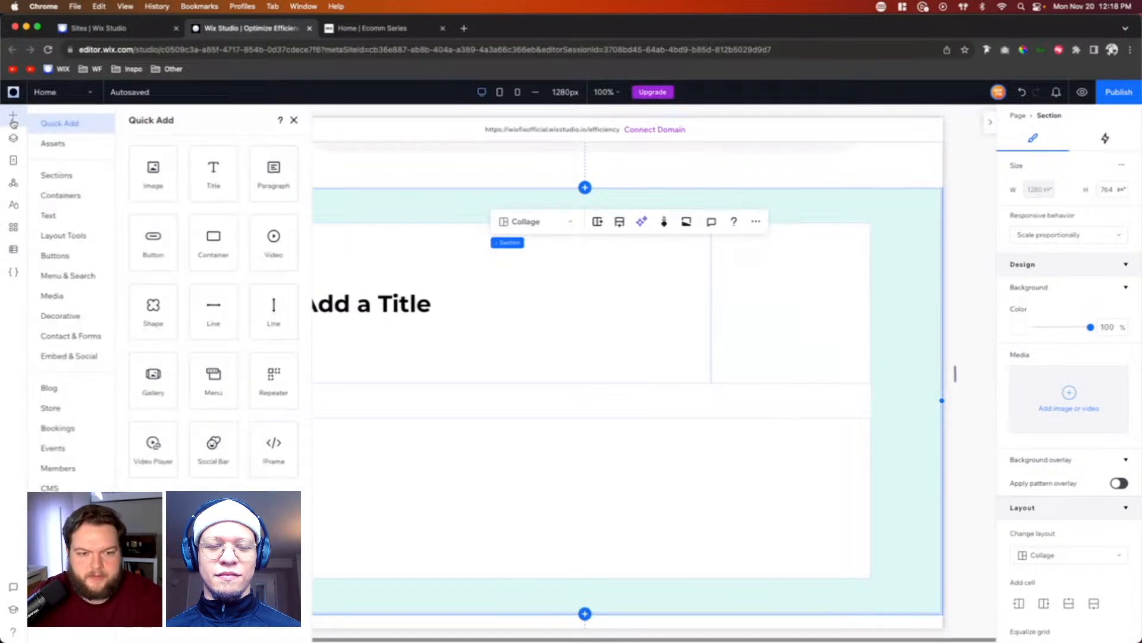
pyautogui.moveTo(151, 257); pyautogui.dragTo(803, 306)
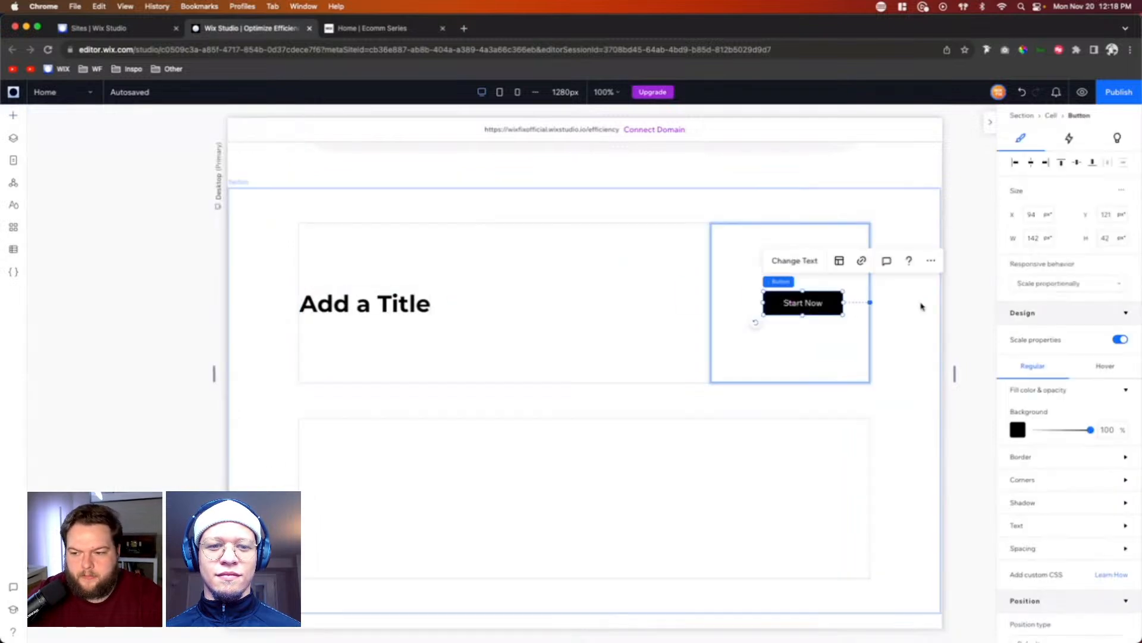
pyautogui.click(1017, 430)
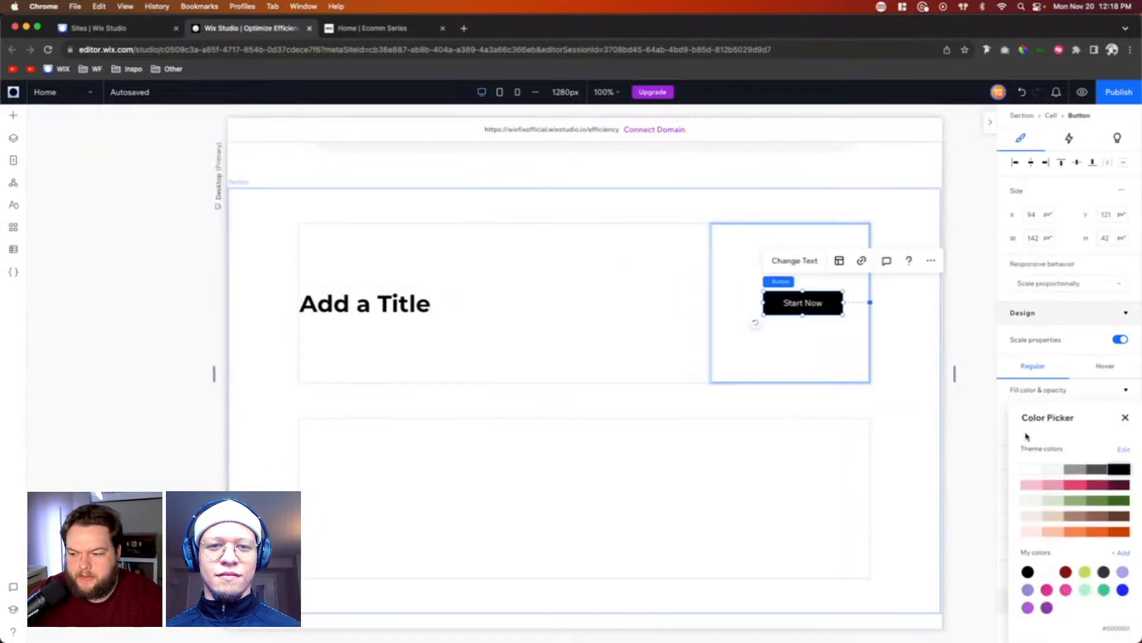
pyautogui.click(1076, 484)
pyautogui.click(1126, 420)
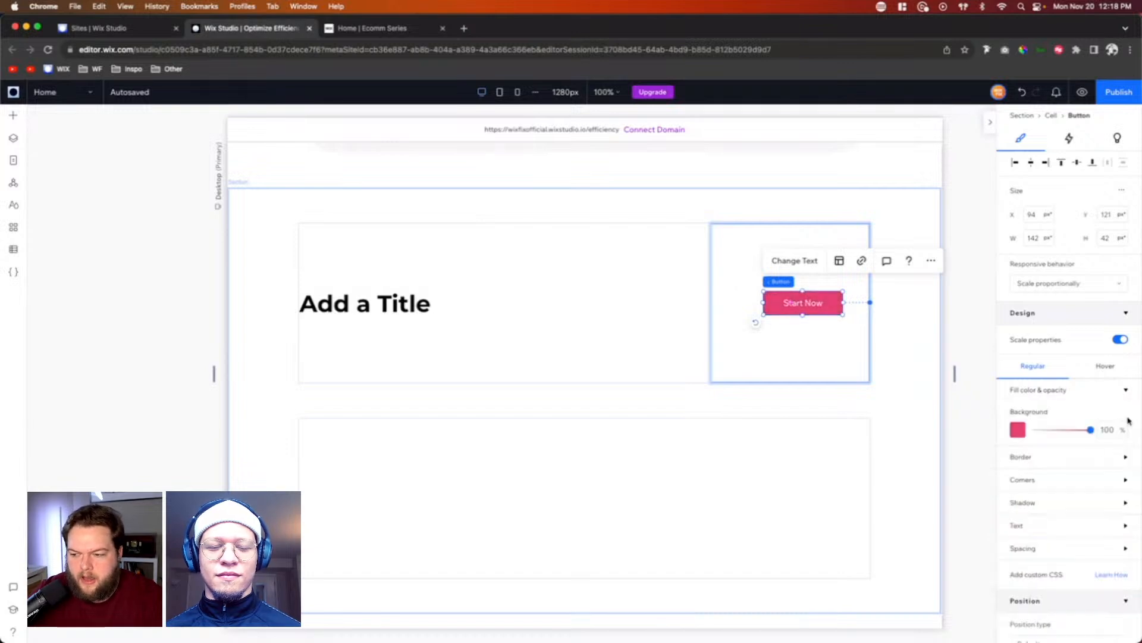
# Step: Set the corner radius of the Start Now button to 999 px on all corners
pyautogui.click(1041, 481)
pyautogui.click(1027, 517)
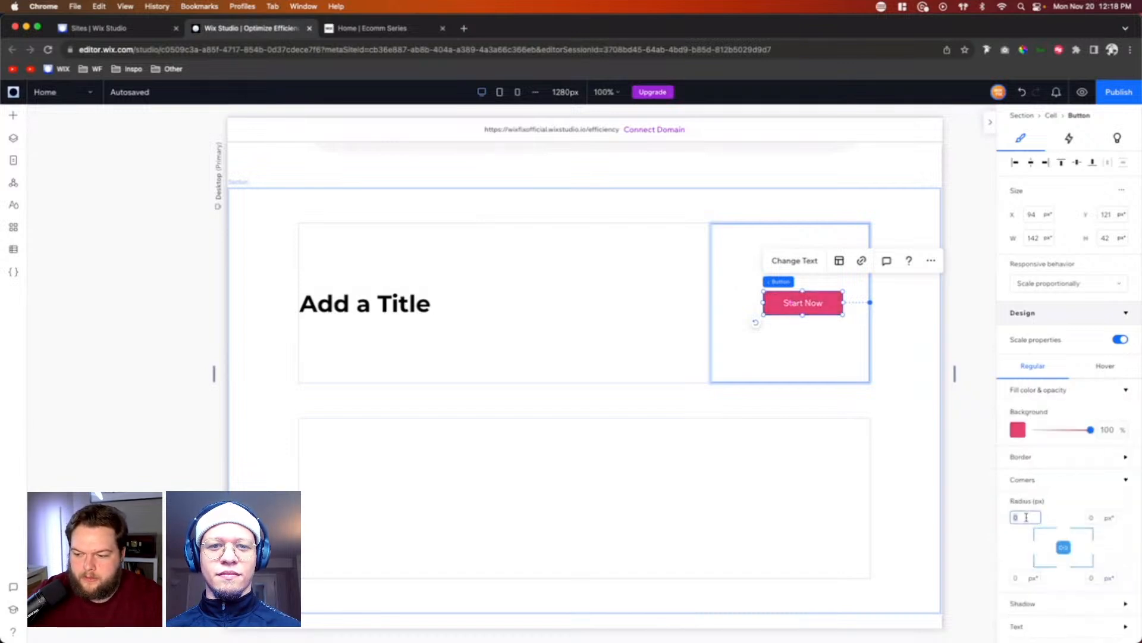
pyautogui.write('99')
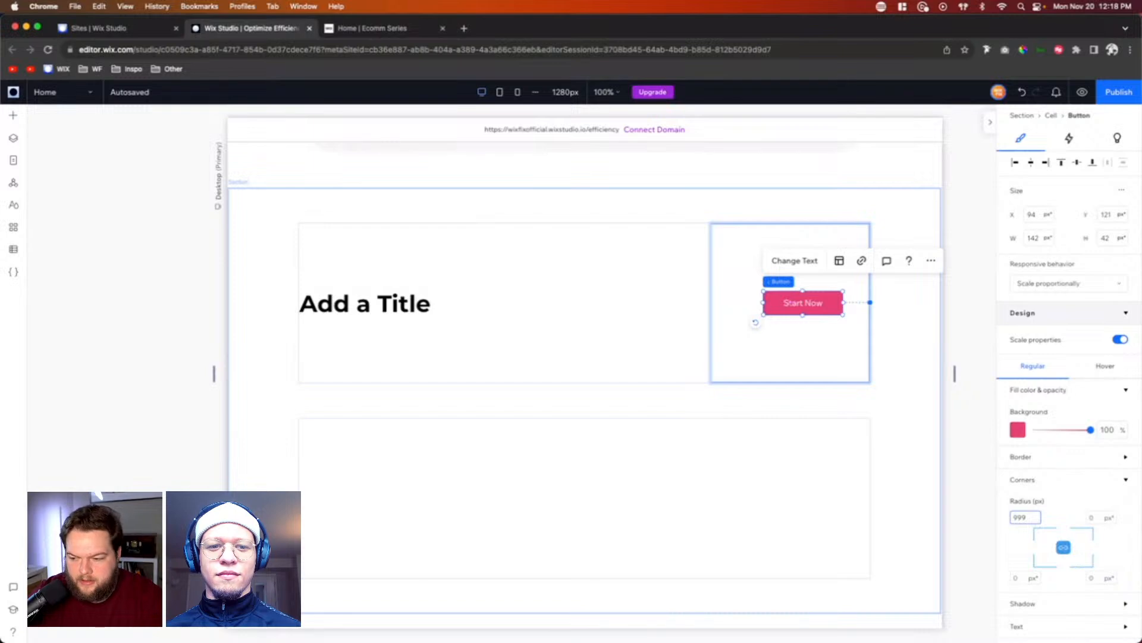
pyautogui.write('9')
pyautogui.press('Return')
# Step: Set the font of the Start Now button's text to Montserrat Bold
pyautogui.scroll(-3, 1033, 492)
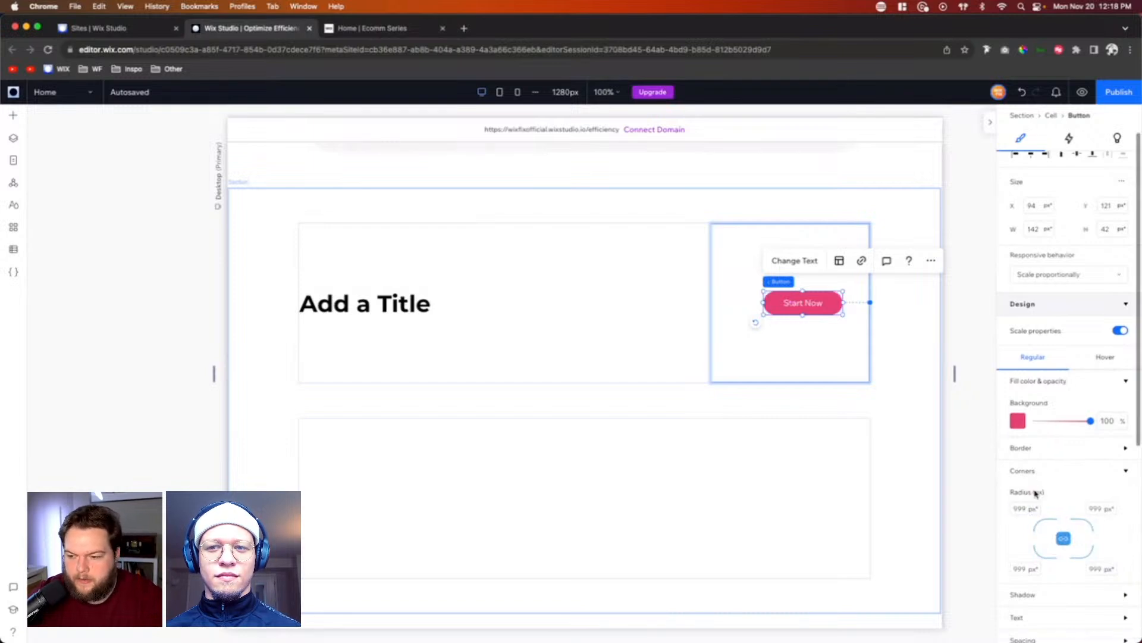
pyautogui.click(1027, 462)
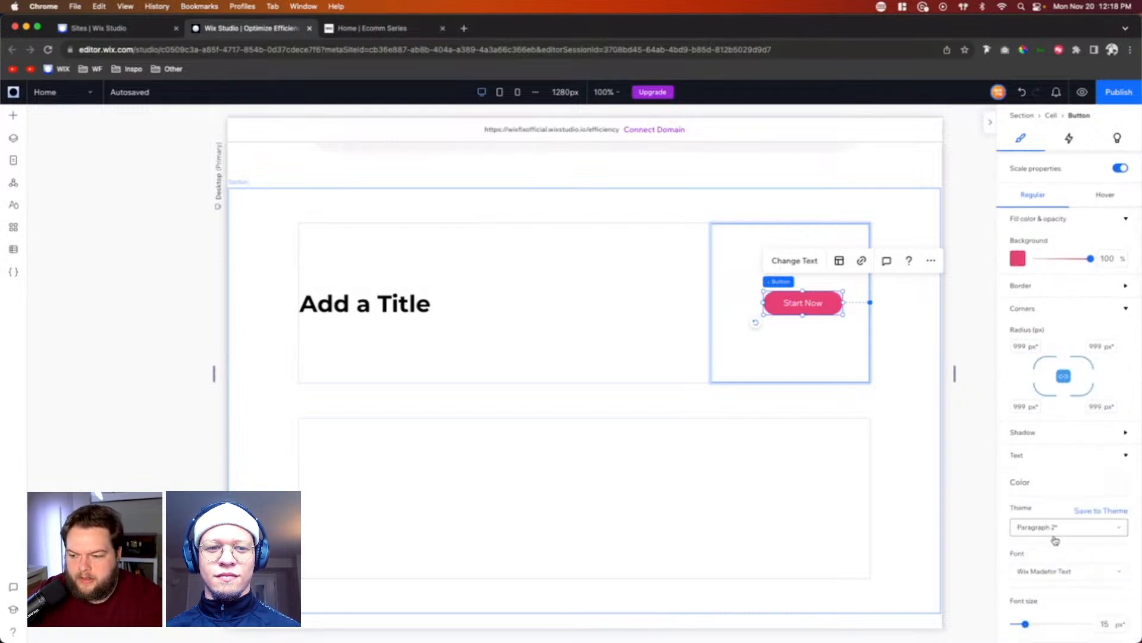
pyautogui.click(1053, 569)
pyautogui.write('Montserrat Black')
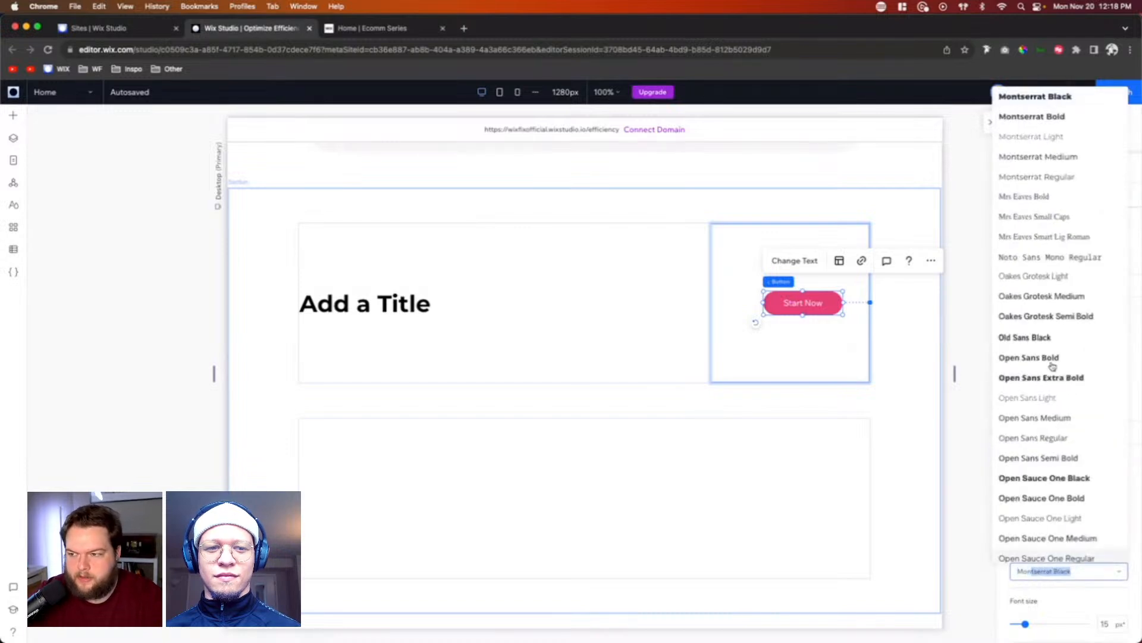
pyautogui.click(1078, 121)
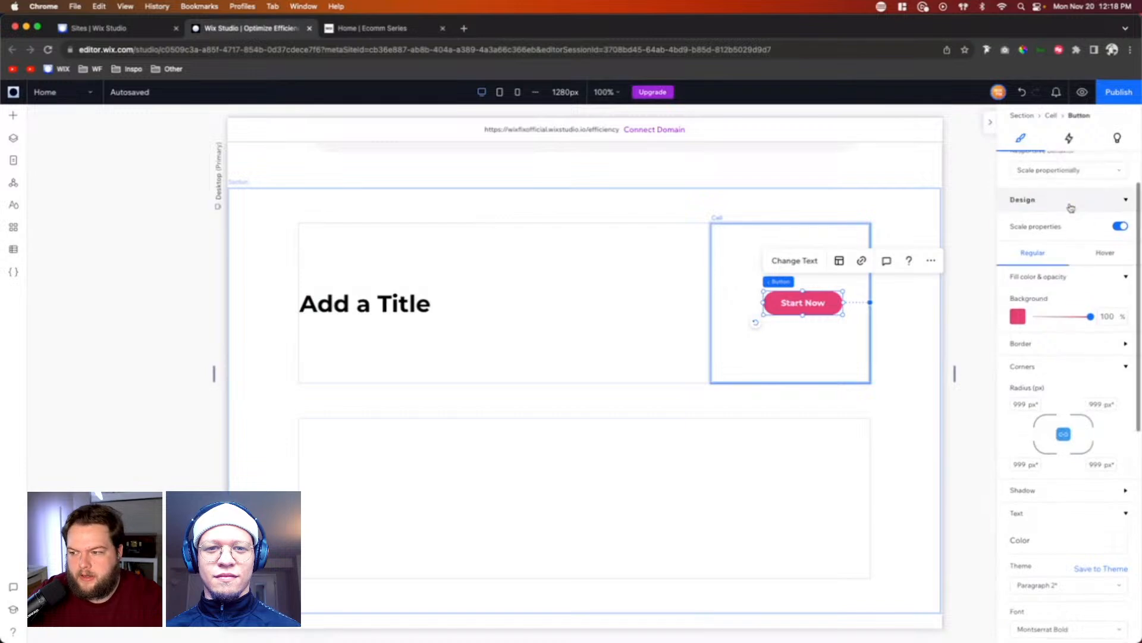
# Step: Check the Start Now button's hover design and align the button to the right edge of its cell
pyautogui.scroll(3, 1068, 205)
pyautogui.click(1104, 367)
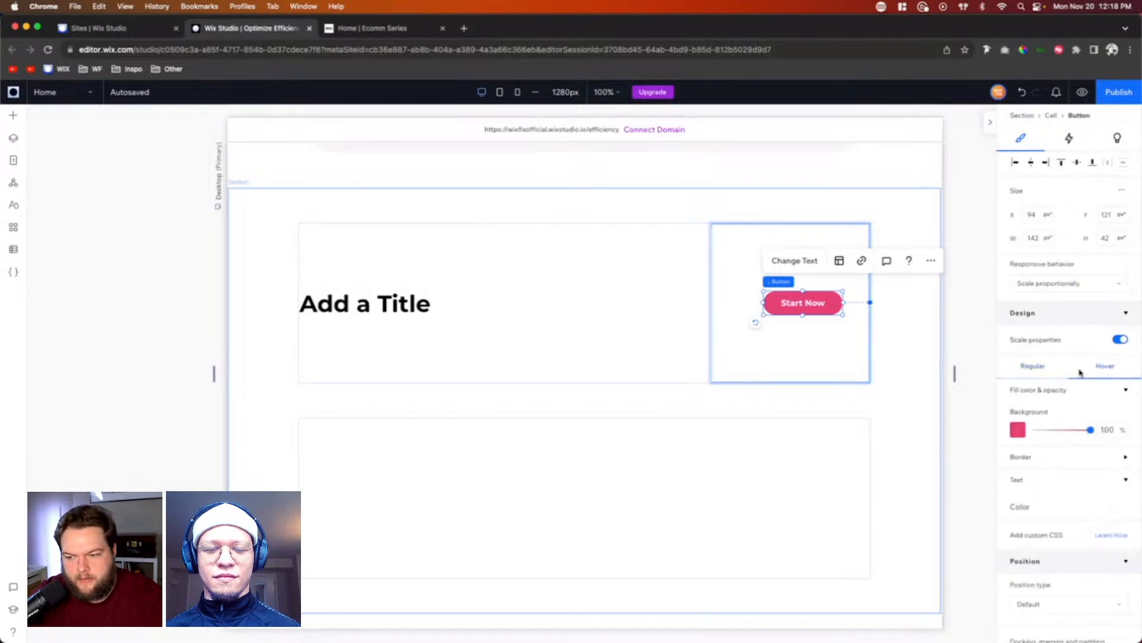
pyautogui.click(1032, 366)
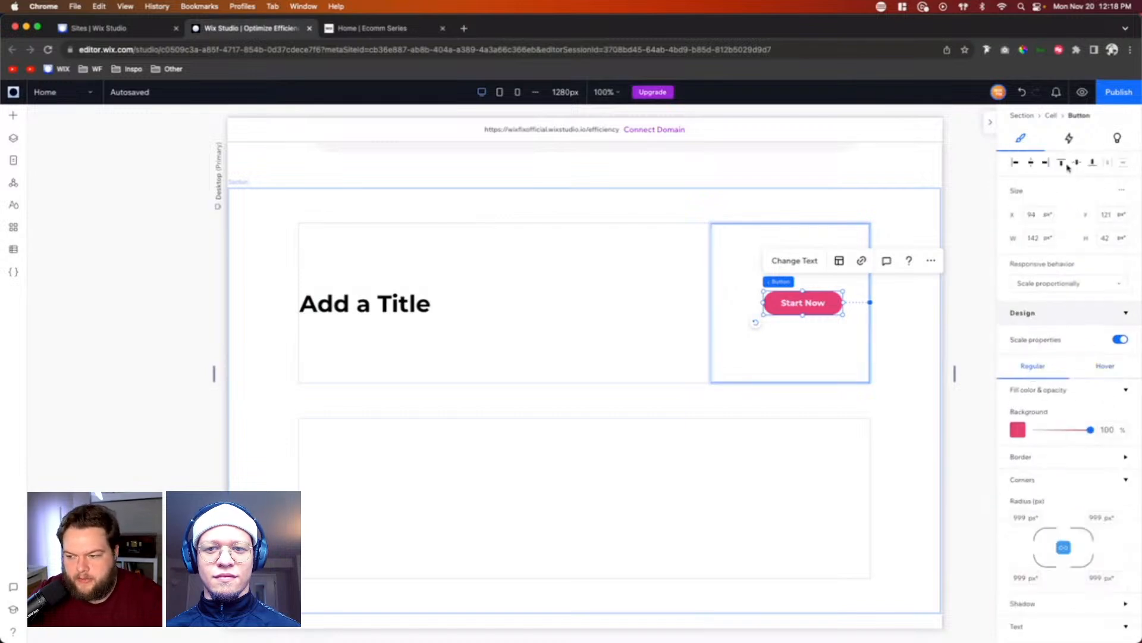
pyautogui.click(1032, 163)
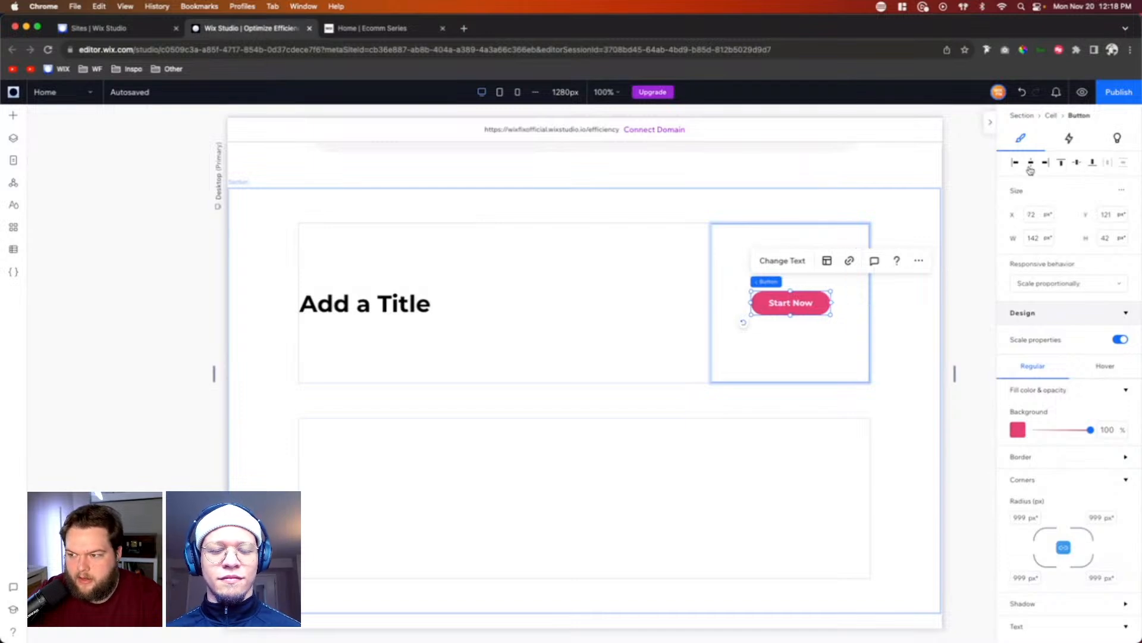
pyautogui.click(1046, 163)
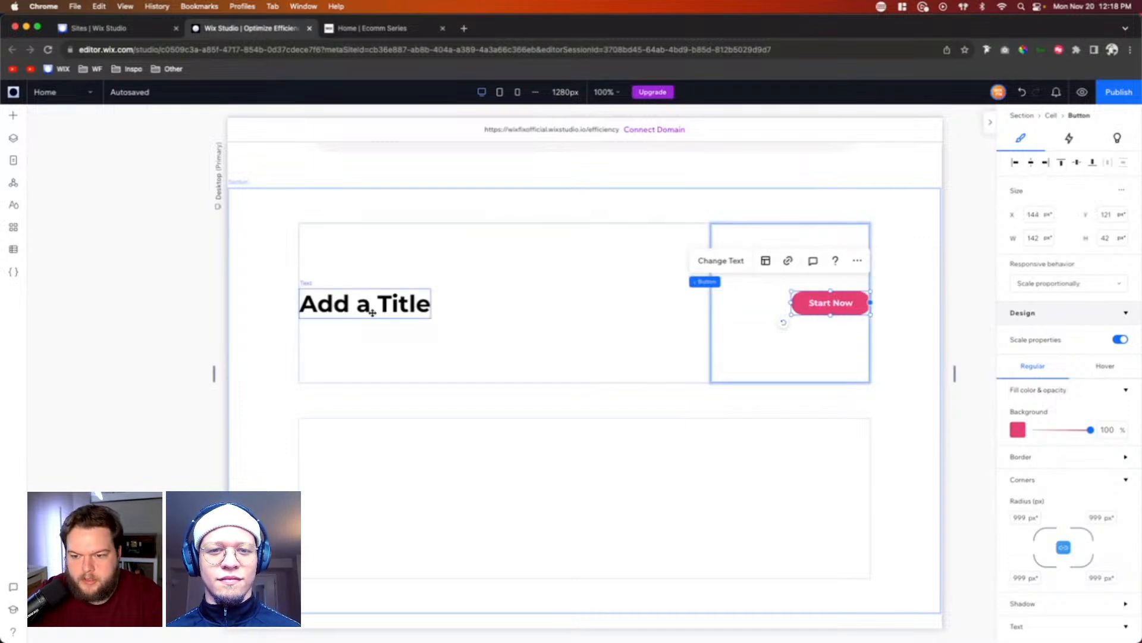
# Step: Shrink the title and button row to its content's height and make the lower row about 600 px tall
pyautogui.click(516, 365)
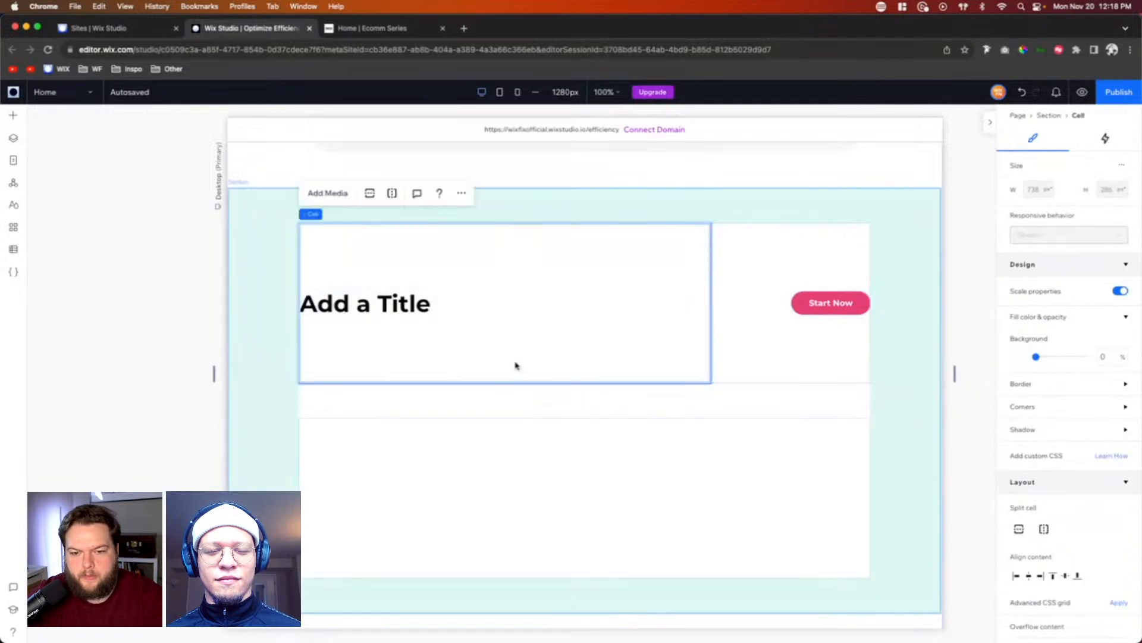
pyautogui.moveTo(594, 404); pyautogui.dragTo(586, 211)
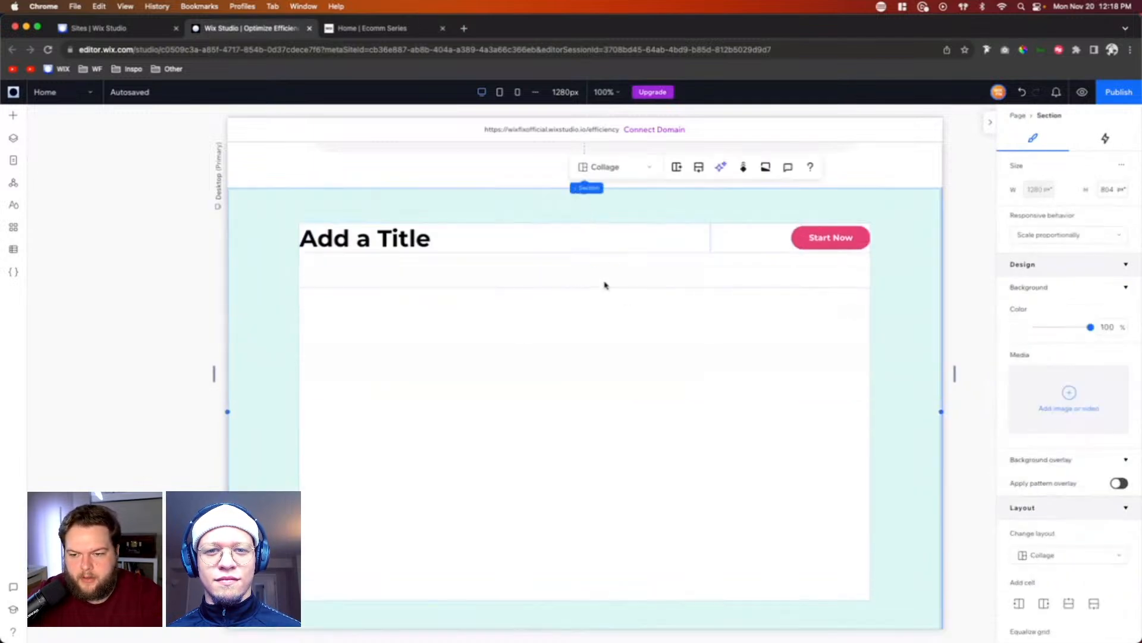
pyautogui.moveTo(606, 272); pyautogui.dragTo(609, 218)
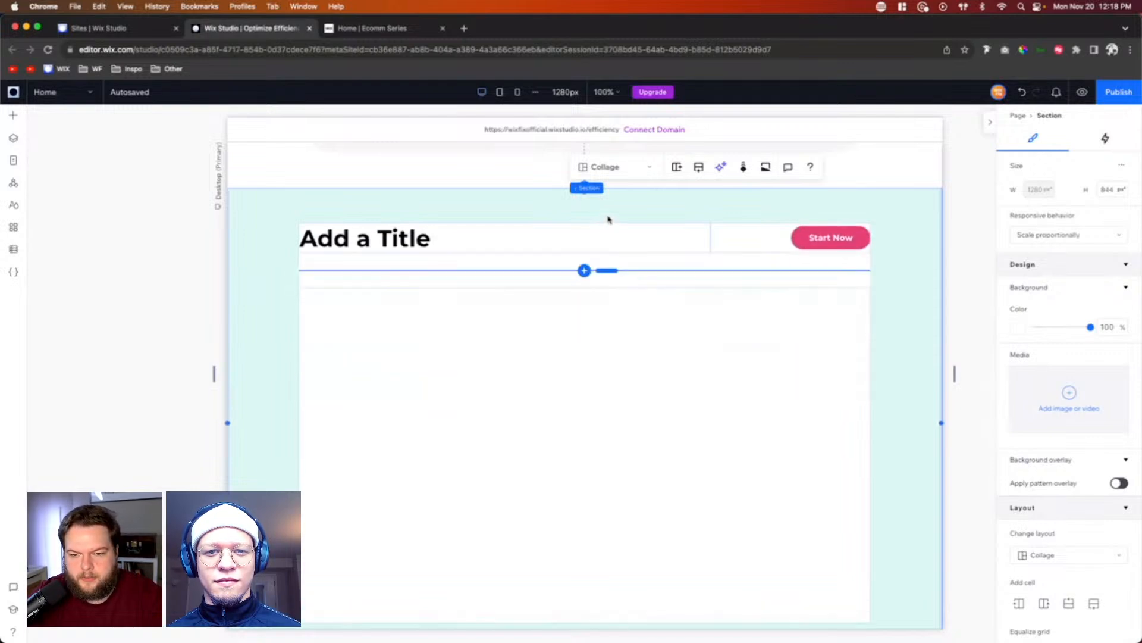
# Step: Add a repeater to the large cell under the title and stretch it to fill the cell
pyautogui.click(576, 366)
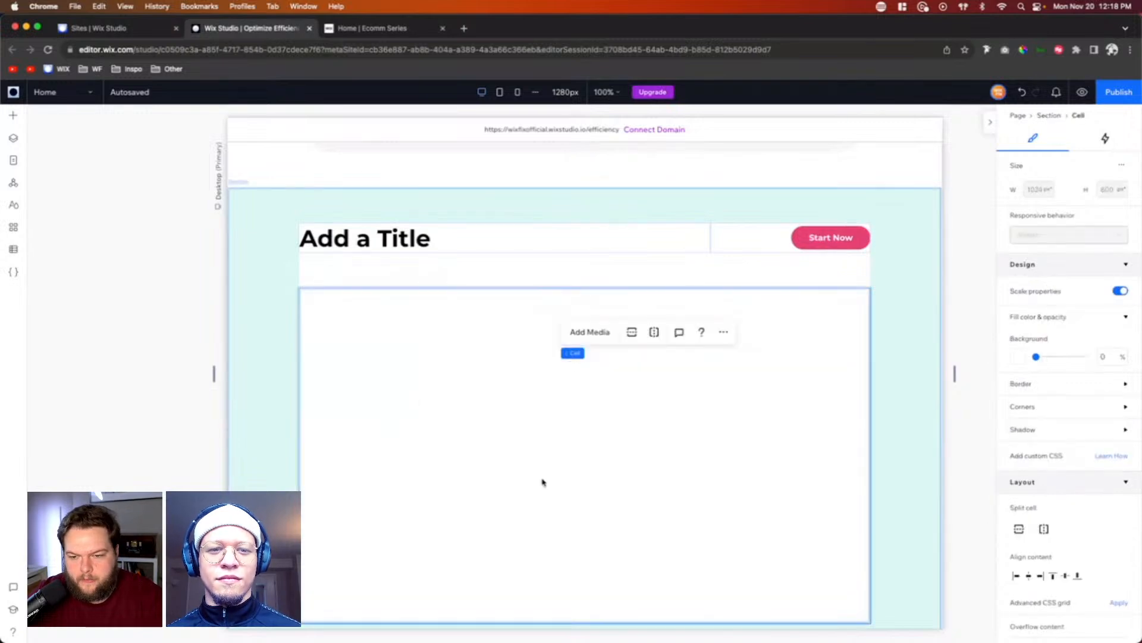
pyautogui.click(13, 116)
pyautogui.moveTo(272, 377); pyautogui.dragTo(579, 430)
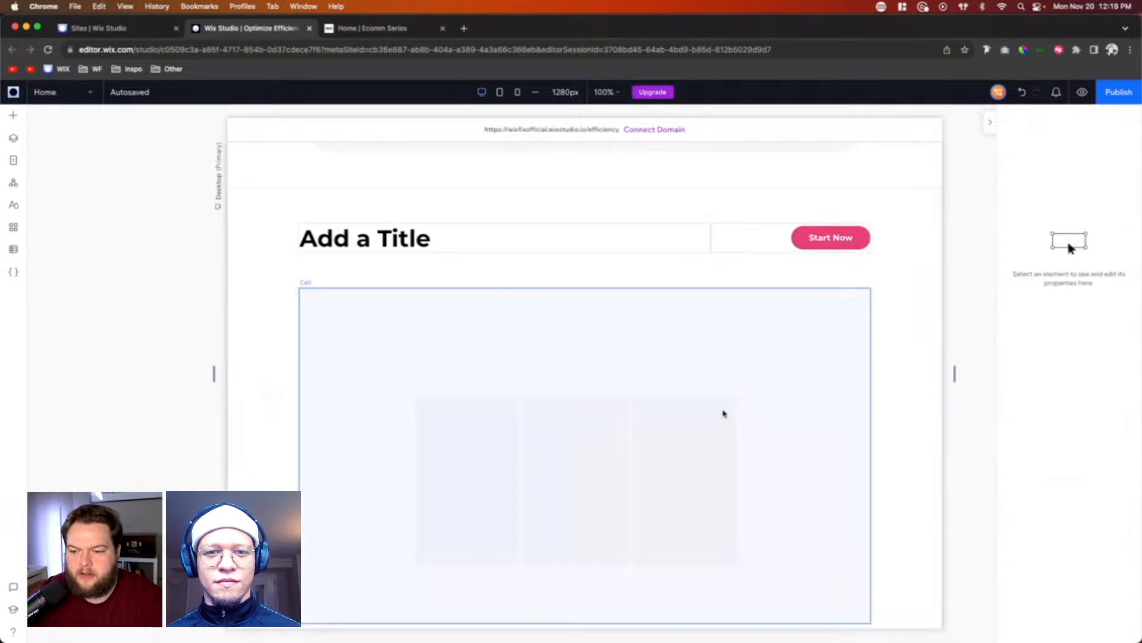
# Step: Save the section containing the title, button and repeater as an asset named Repeater in the Client Example library
pyautogui.click(918, 349)
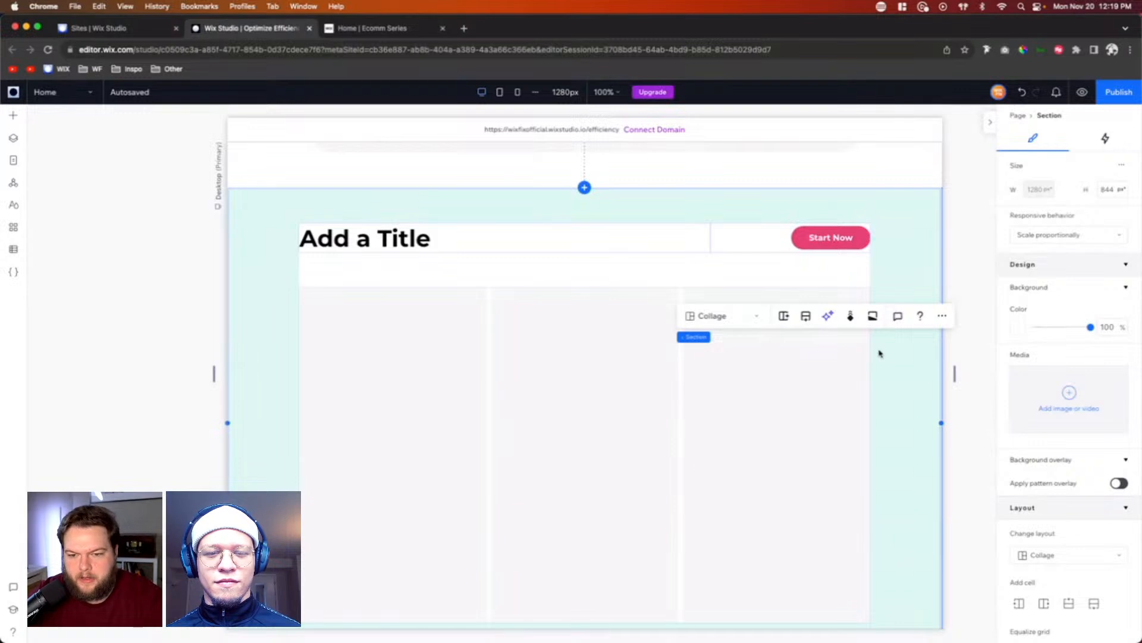
pyautogui.scroll(-2, 880, 353)
pyautogui.scroll(1, 880, 353)
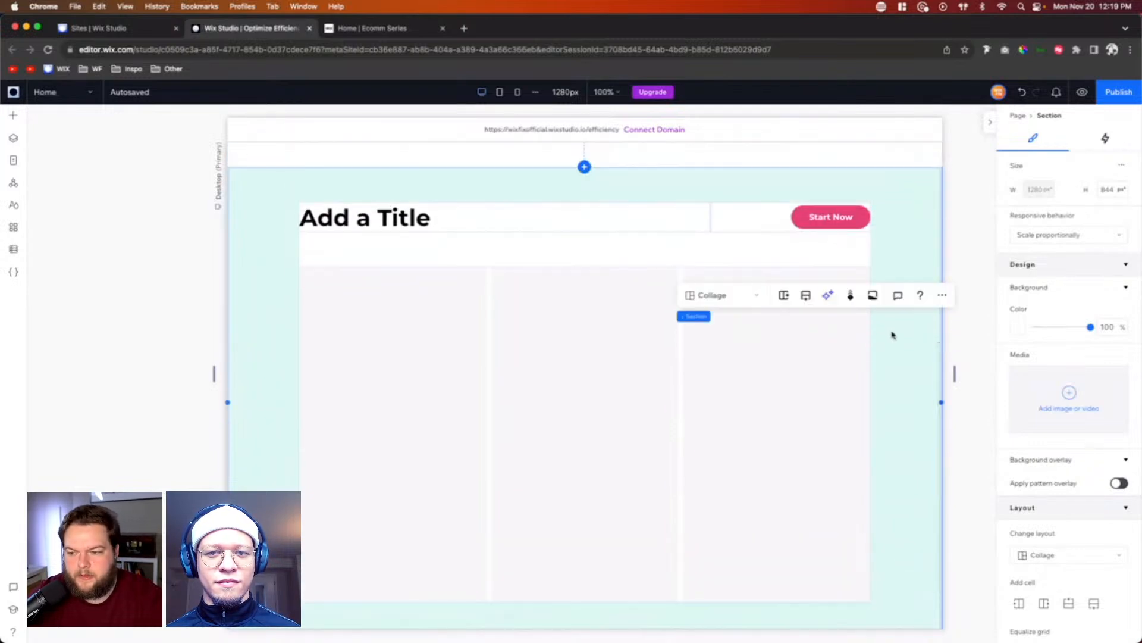
pyautogui.rightClick(892, 335)
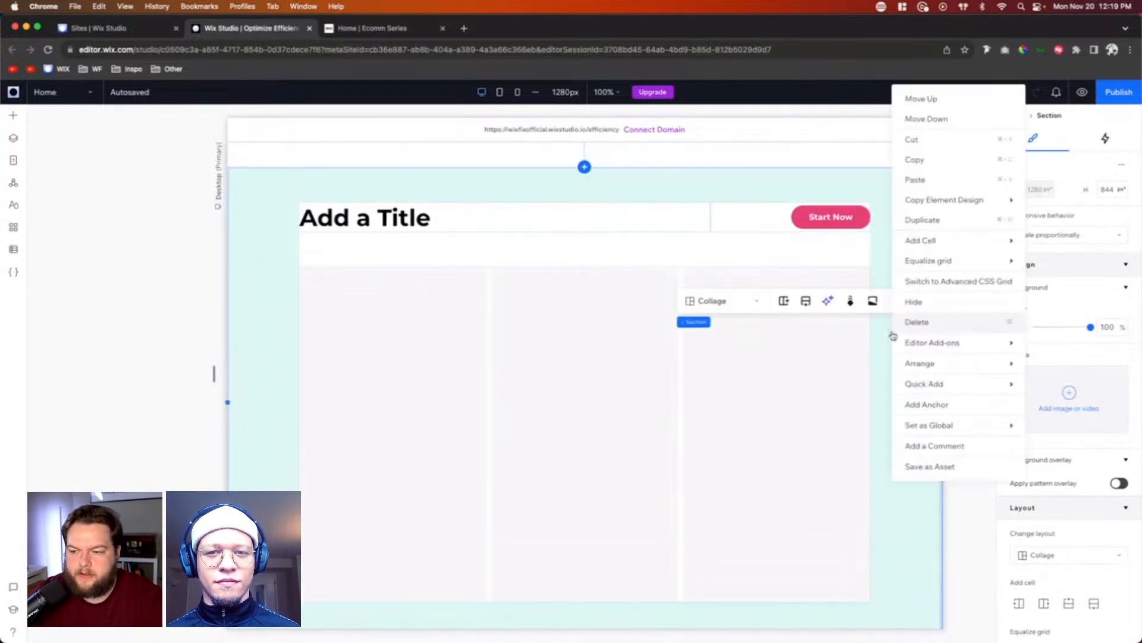
pyautogui.click(930, 467)
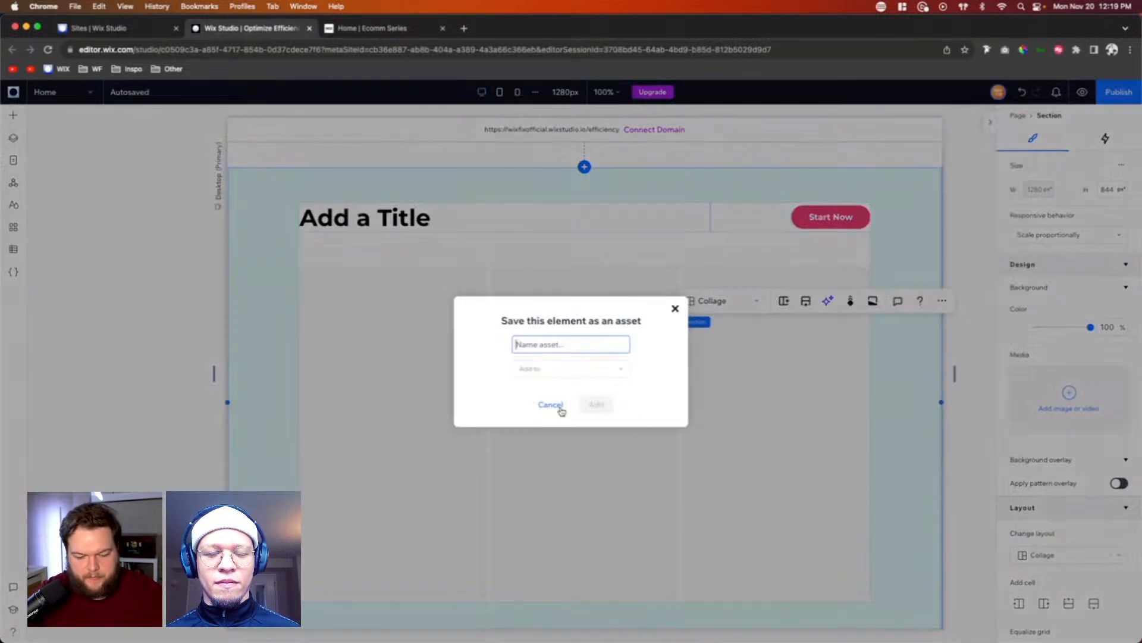
pyautogui.write('Repeater')
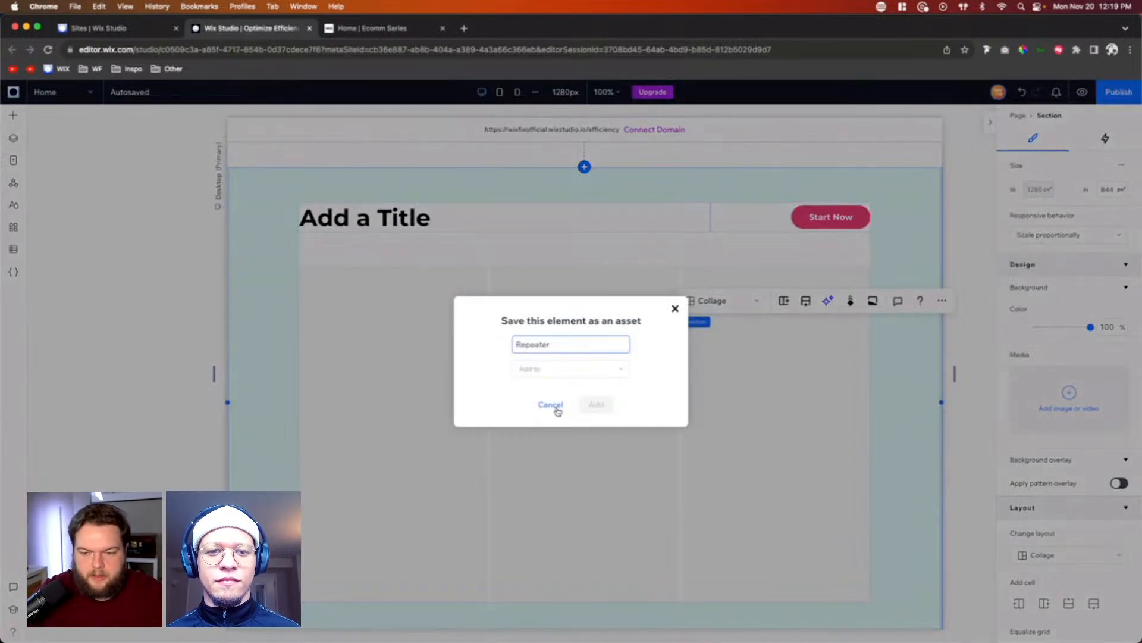
pyautogui.click(554, 369)
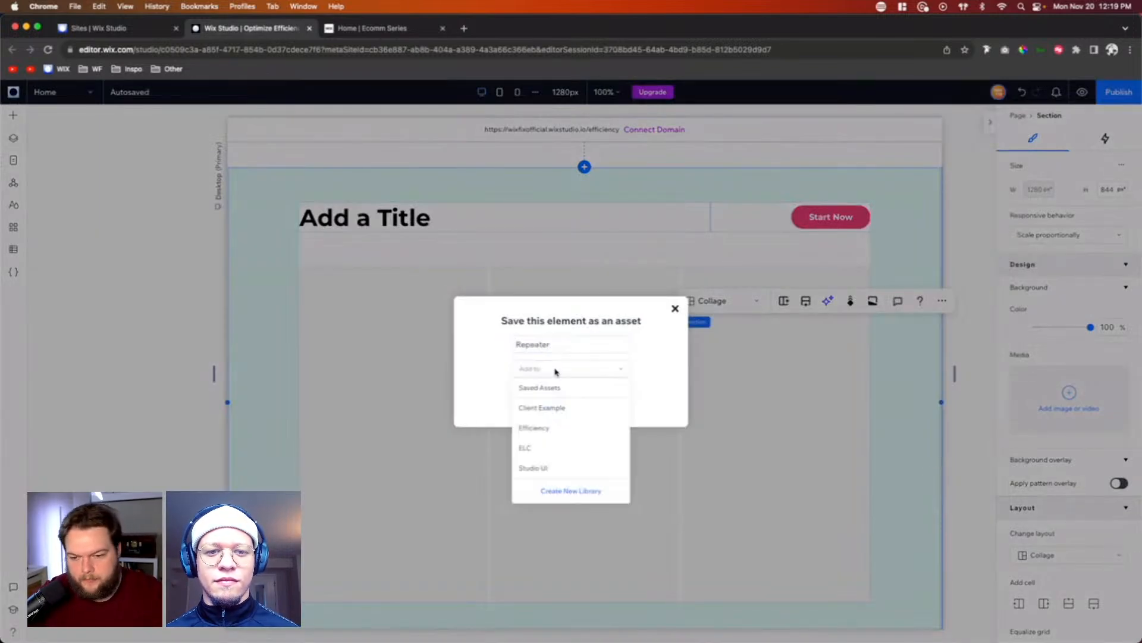
pyautogui.click(556, 416)
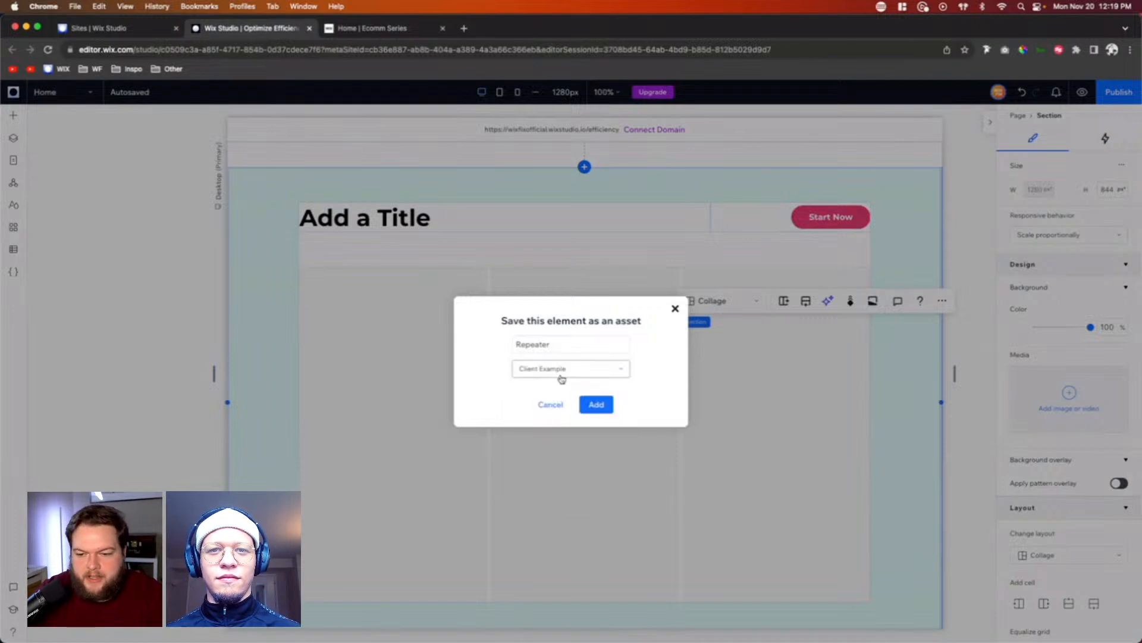
pyautogui.click(595, 405)
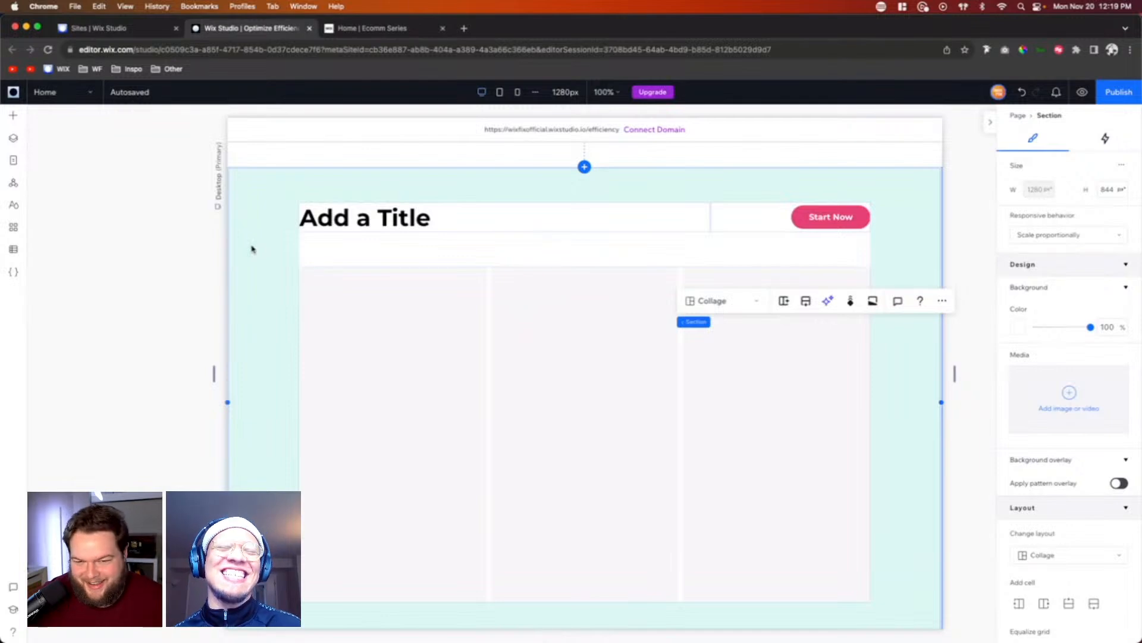
# Step: Review the page's hero section and the title and repeater section beneath it
pyautogui.scroll(6, 253, 248)
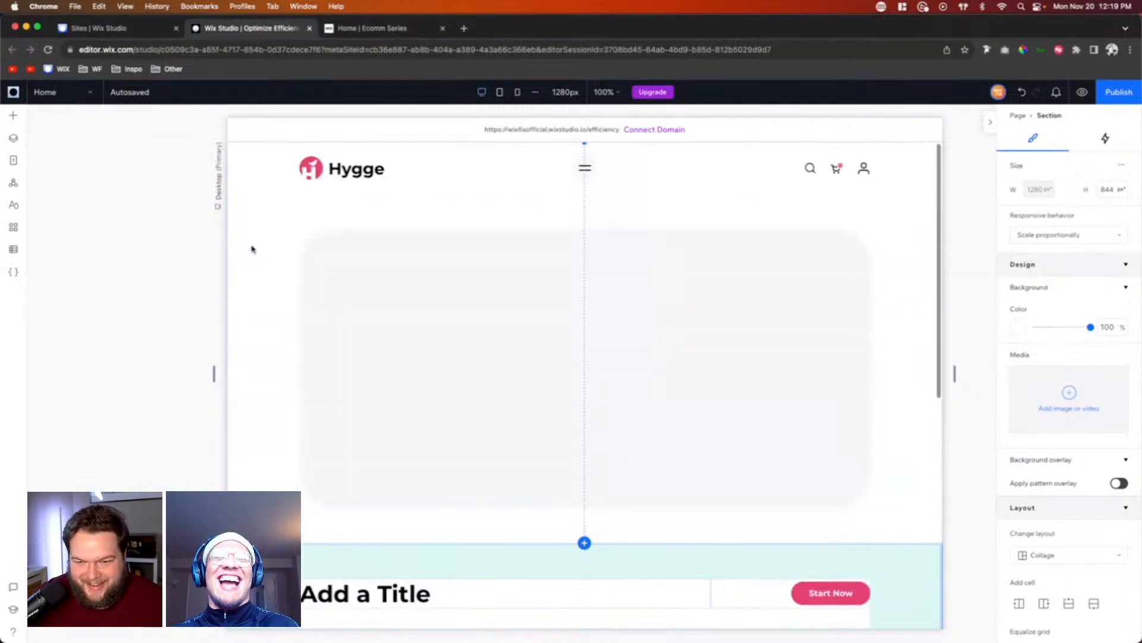
pyautogui.click(260, 356)
pyautogui.scroll(-2, 261, 356)
pyautogui.scroll(2, 260, 356)
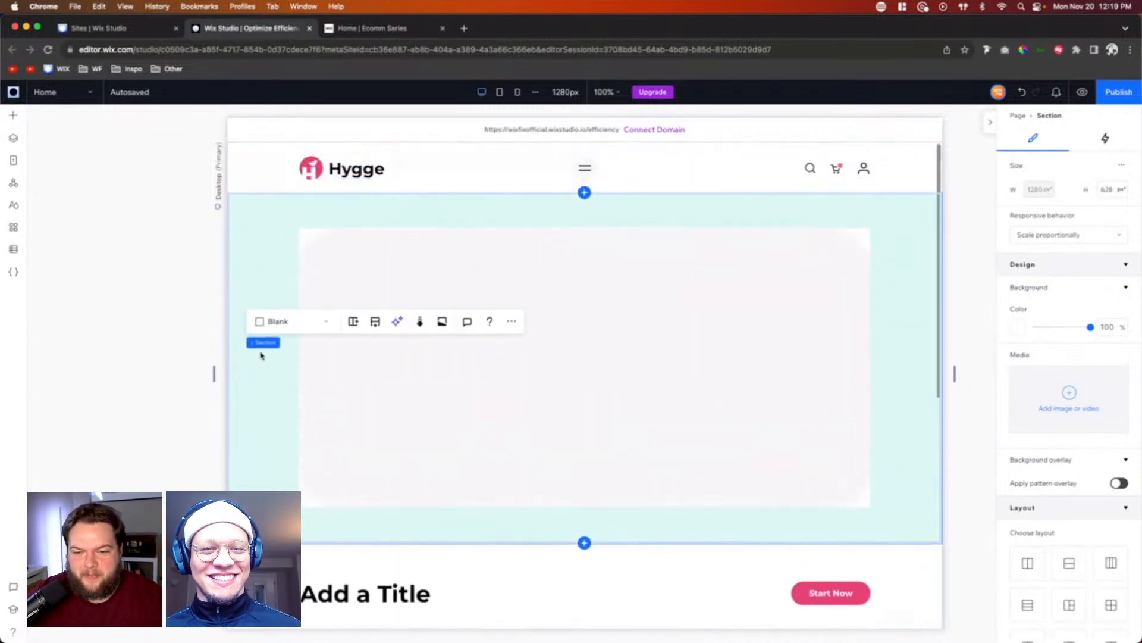
pyautogui.scroll(-2, 261, 355)
pyautogui.scroll(-4, 261, 355)
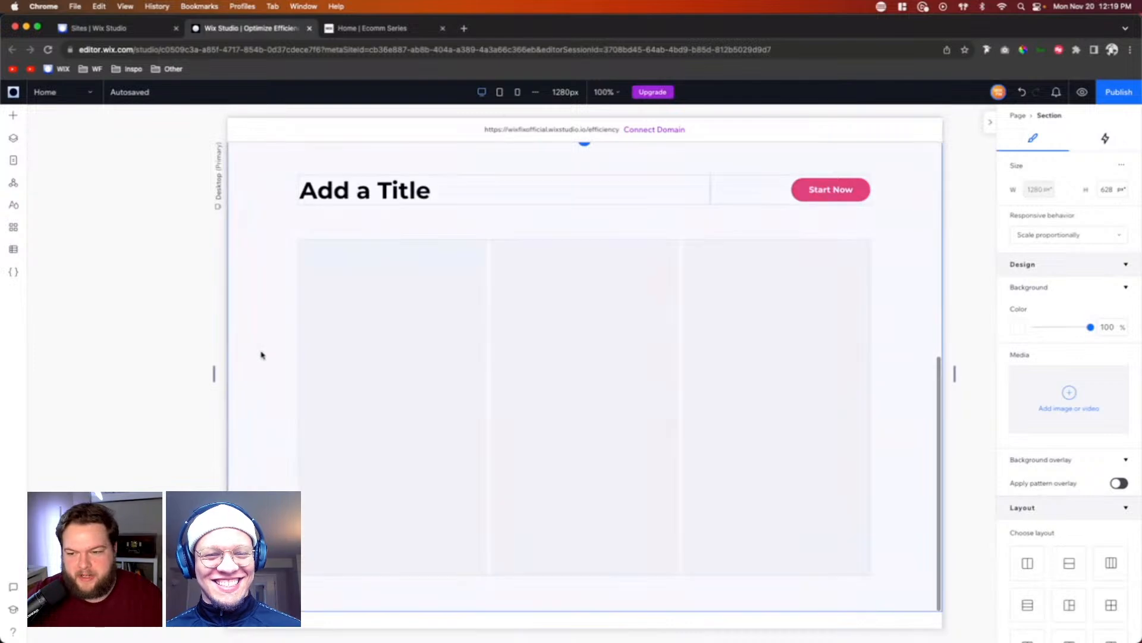
pyautogui.scroll(4, 261, 356)
pyautogui.scroll(2, 261, 355)
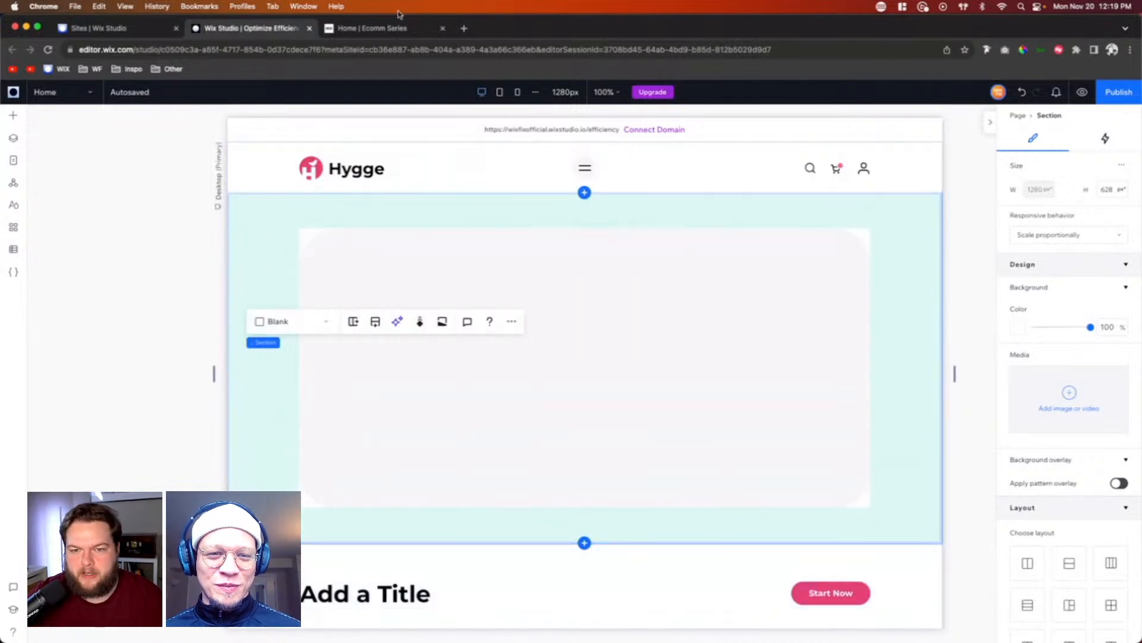
# Step: Examine the published Ecomm Series reference page from the hero through categories, products and testimonial to the newsletter sign-up
pyautogui.click(381, 28)
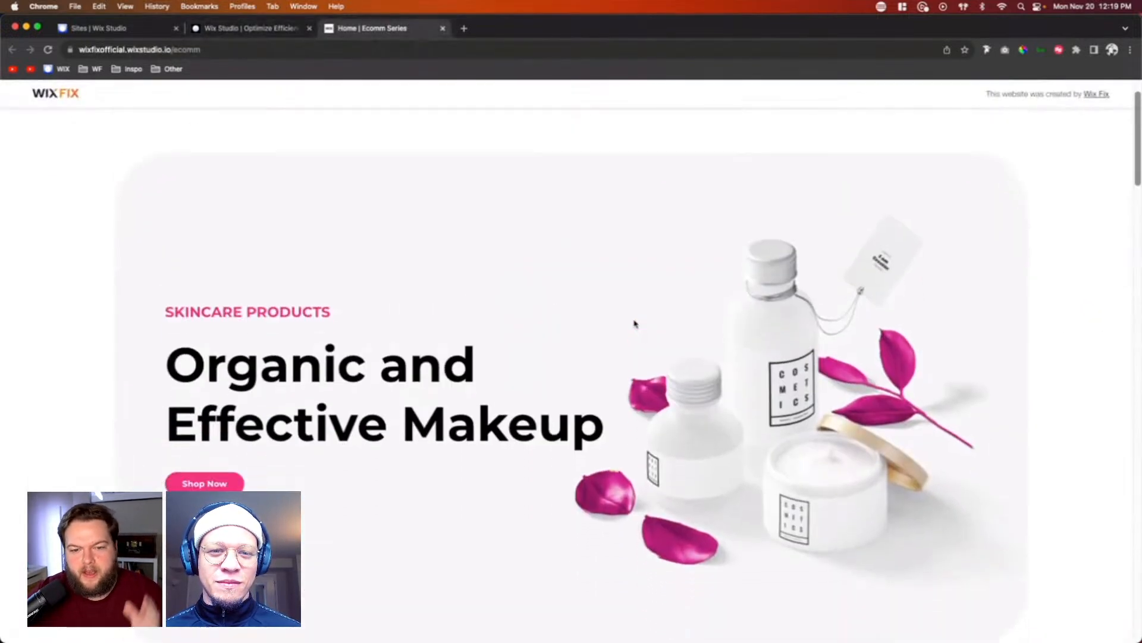
pyautogui.scroll(-7, 634, 323)
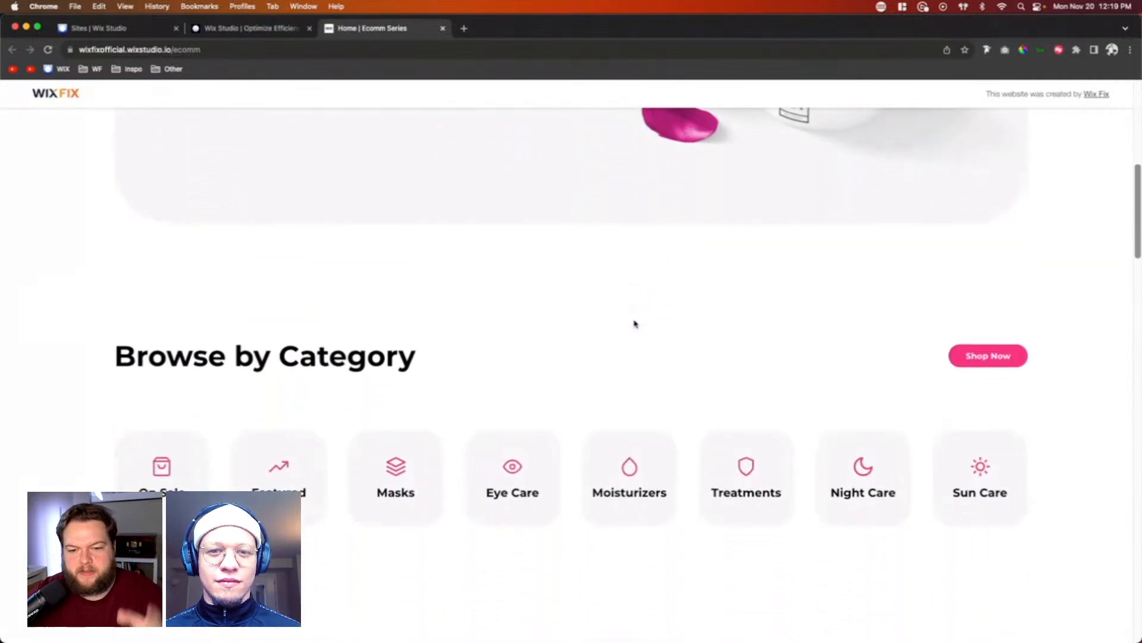
pyautogui.moveTo(151, 284); pyautogui.dragTo(467, 304)
pyautogui.scroll(-15, 620, 416)
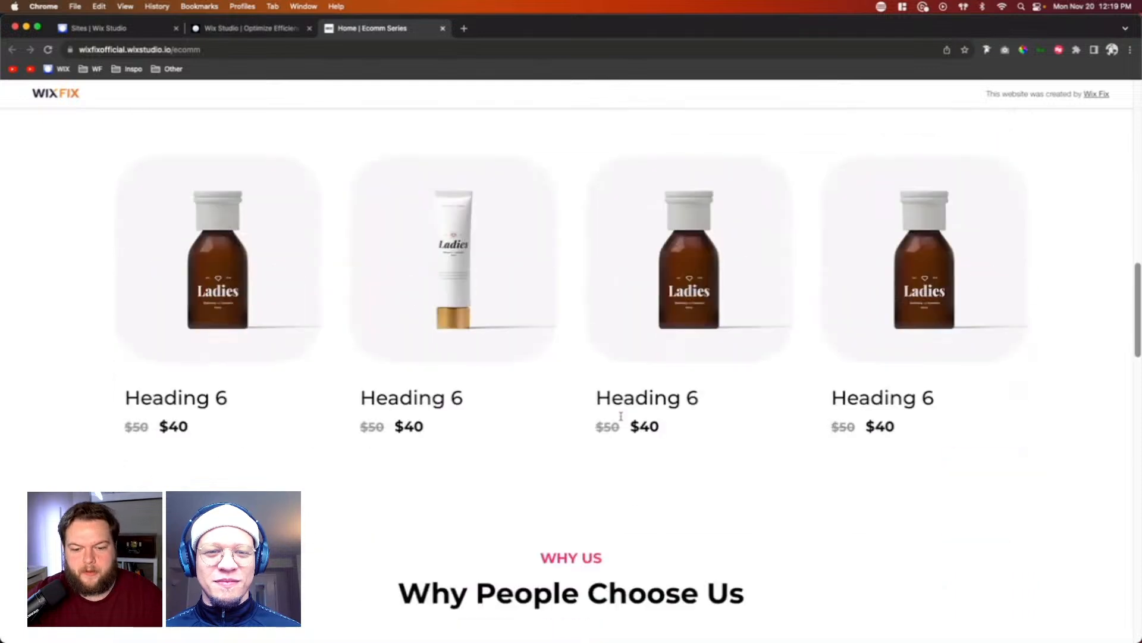
pyautogui.scroll(-5, 621, 420)
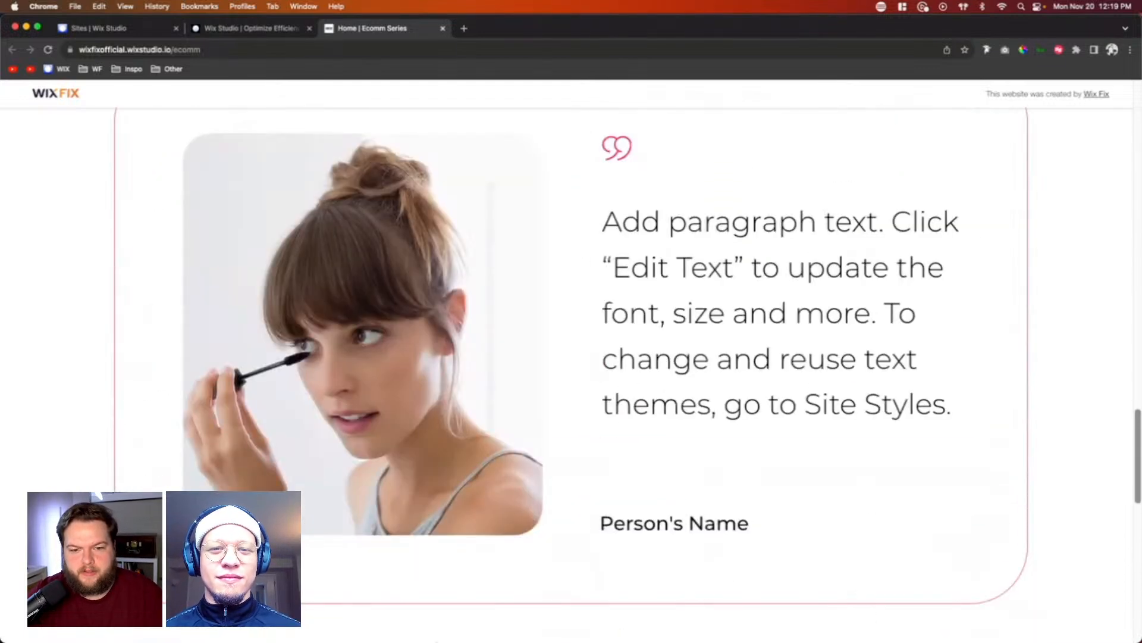
pyautogui.scroll(-8, 580, 126)
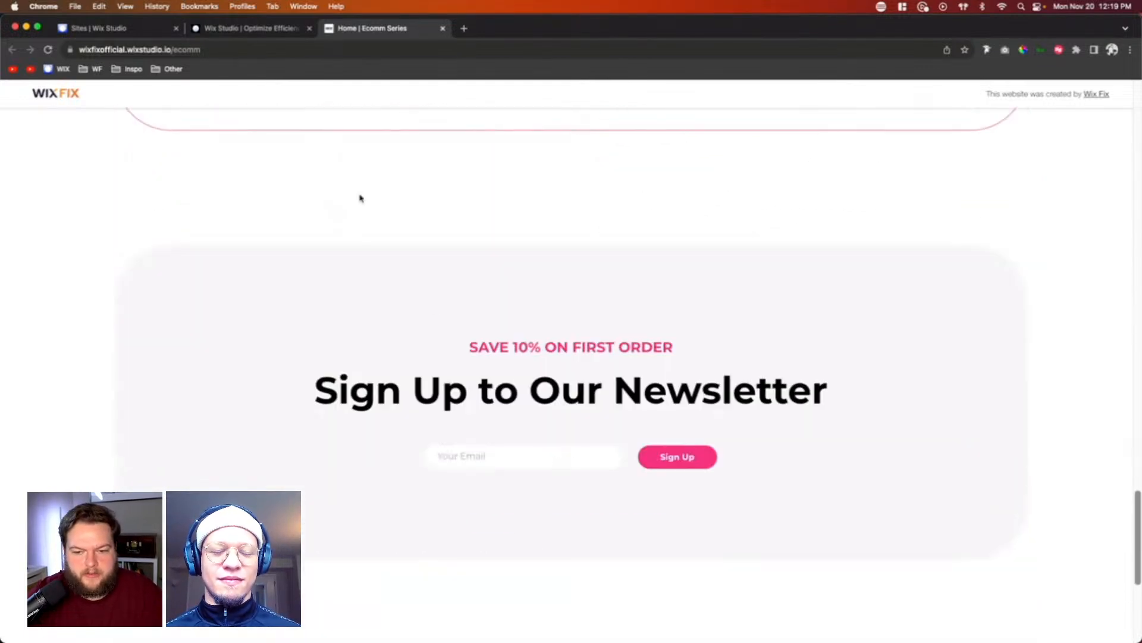
pyautogui.scroll(20, 360, 197)
# Step: Switch back to the Wix Studio editor and place Hero.png from the site files against the right edge of the hero container
pyautogui.click(236, 31)
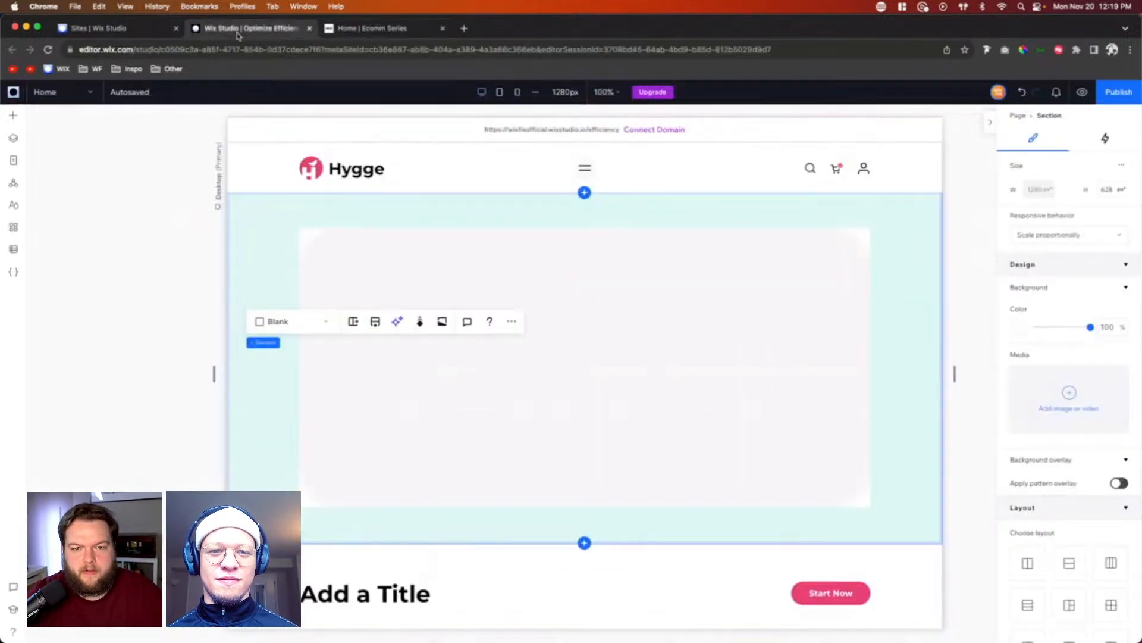
pyautogui.click(711, 332)
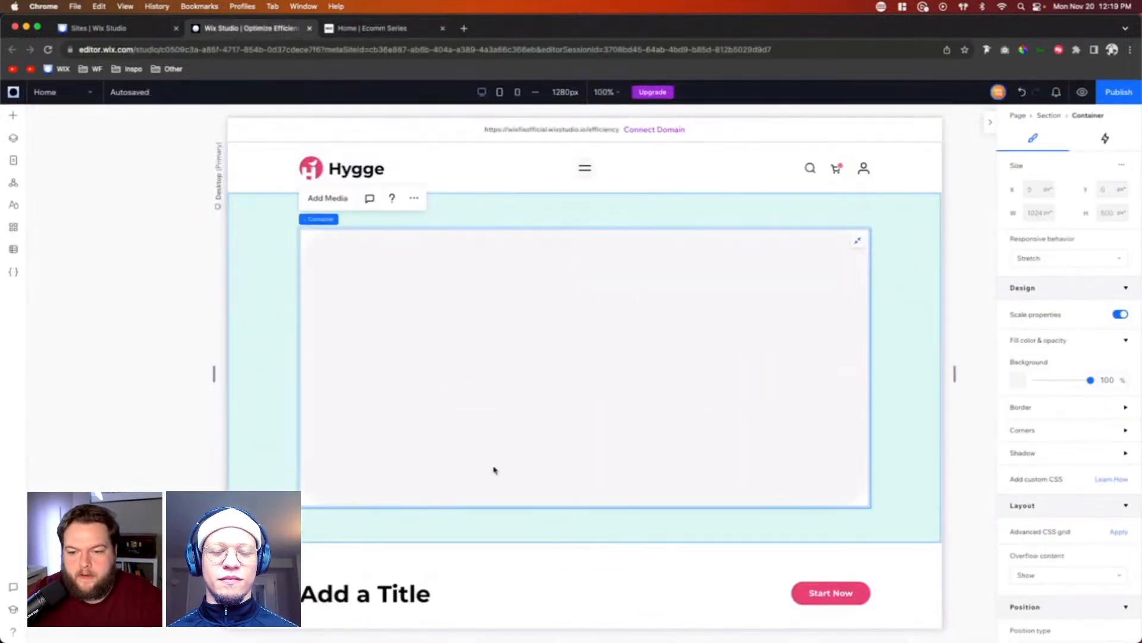
pyautogui.click(12, 122)
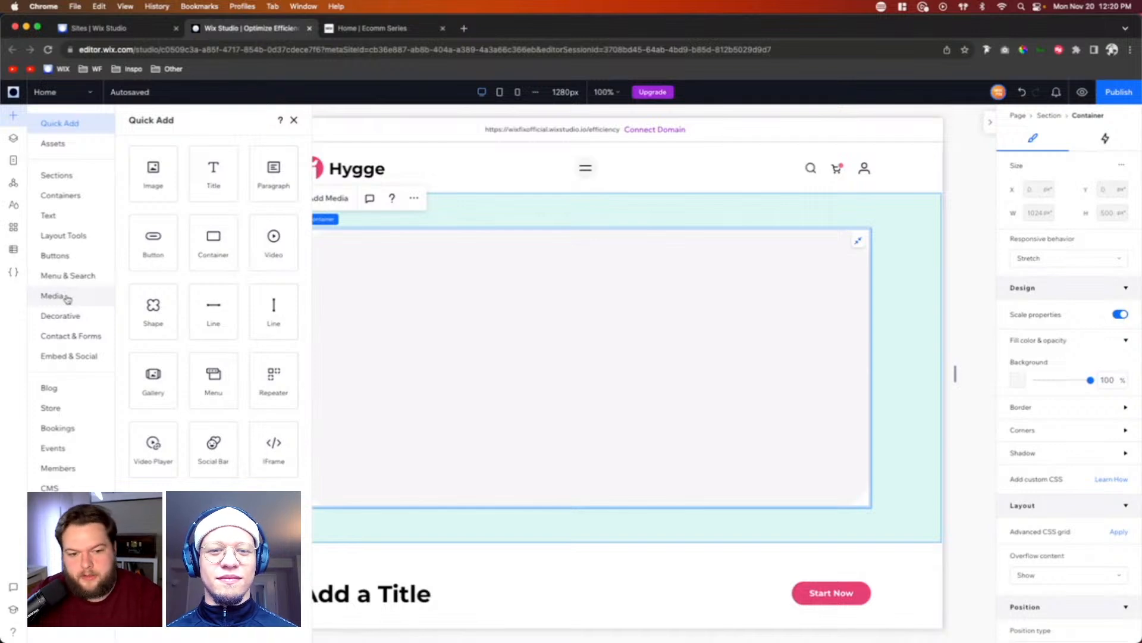
pyautogui.click(67, 298)
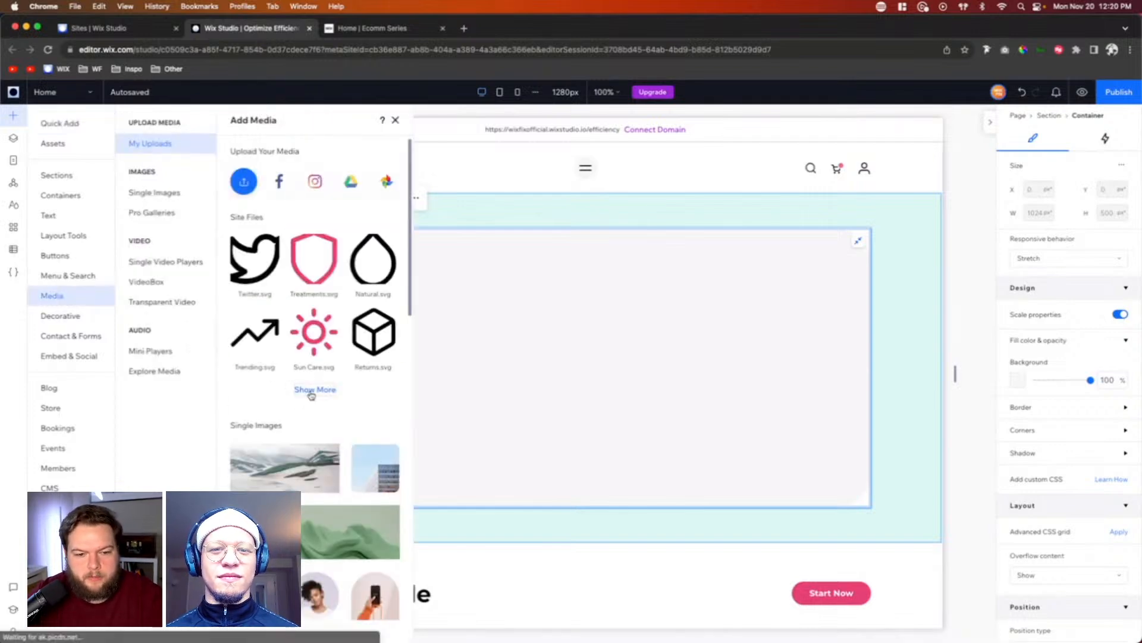
pyautogui.click(311, 391)
pyautogui.scroll(-4, 655, 357)
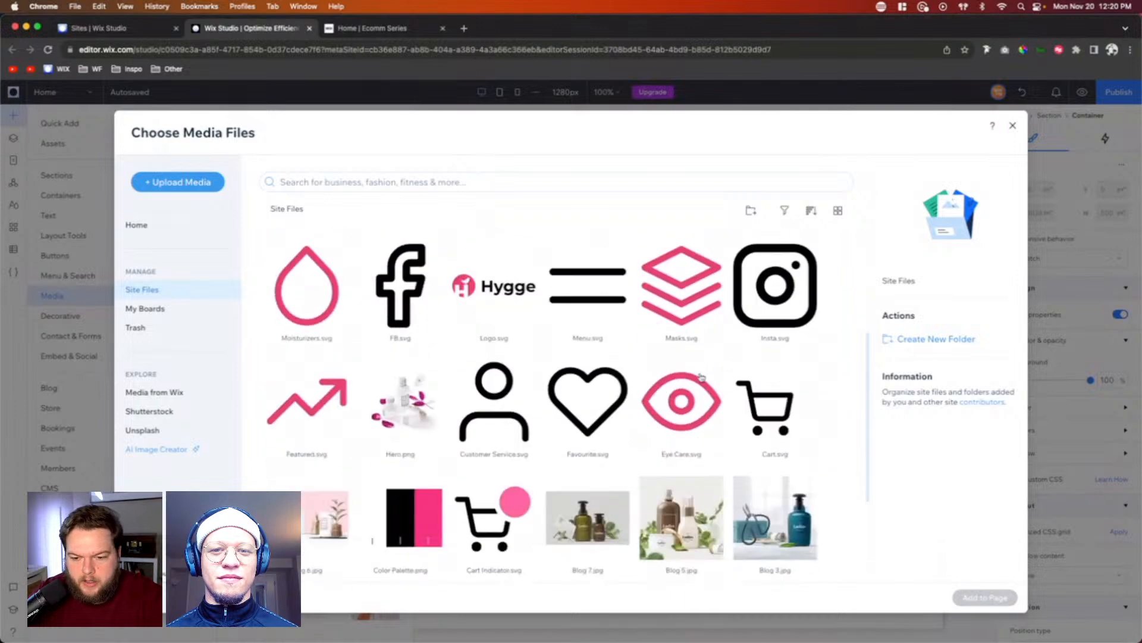
pyautogui.scroll(-3, 701, 377)
pyautogui.scroll(3, 449, 379)
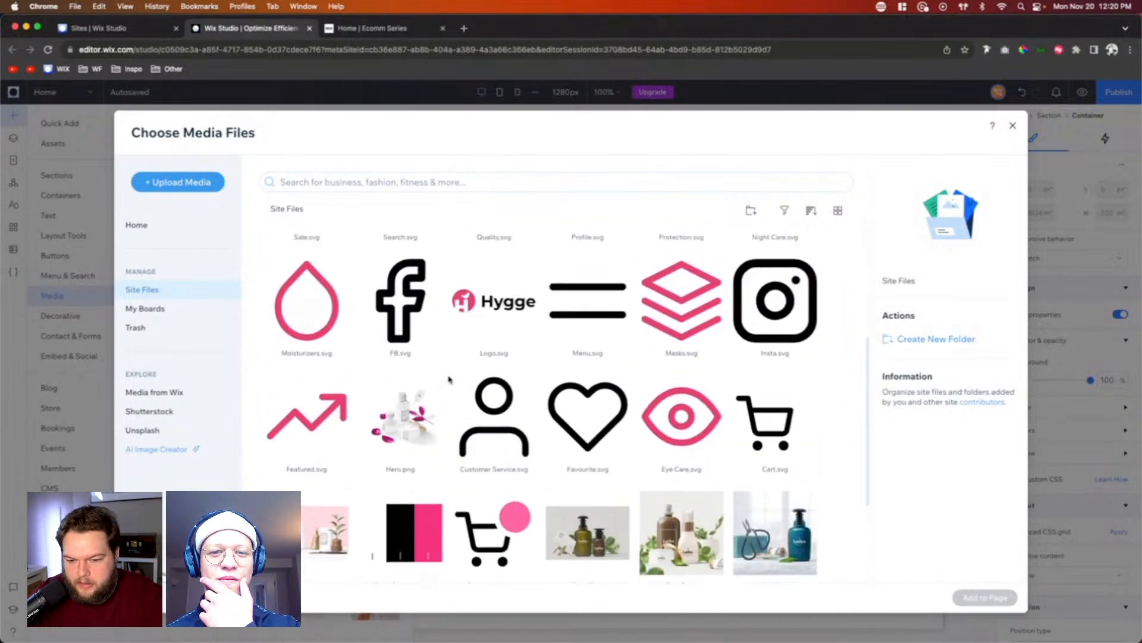
pyautogui.scroll(3, 449, 379)
pyautogui.scroll(-6, 449, 379)
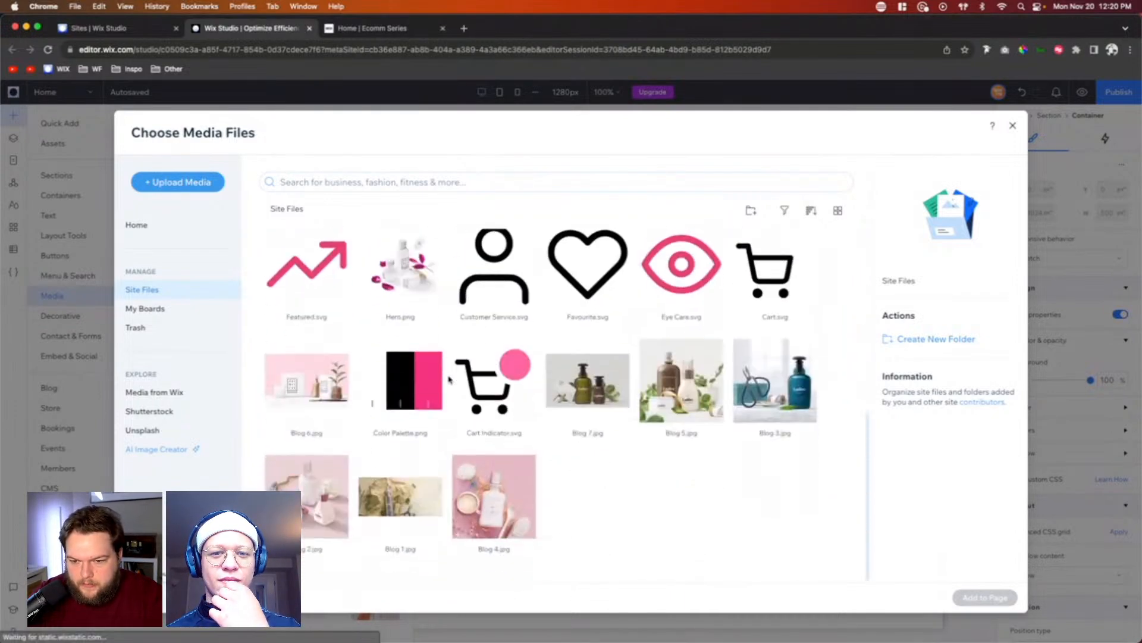
pyautogui.doubleClick(405, 268)
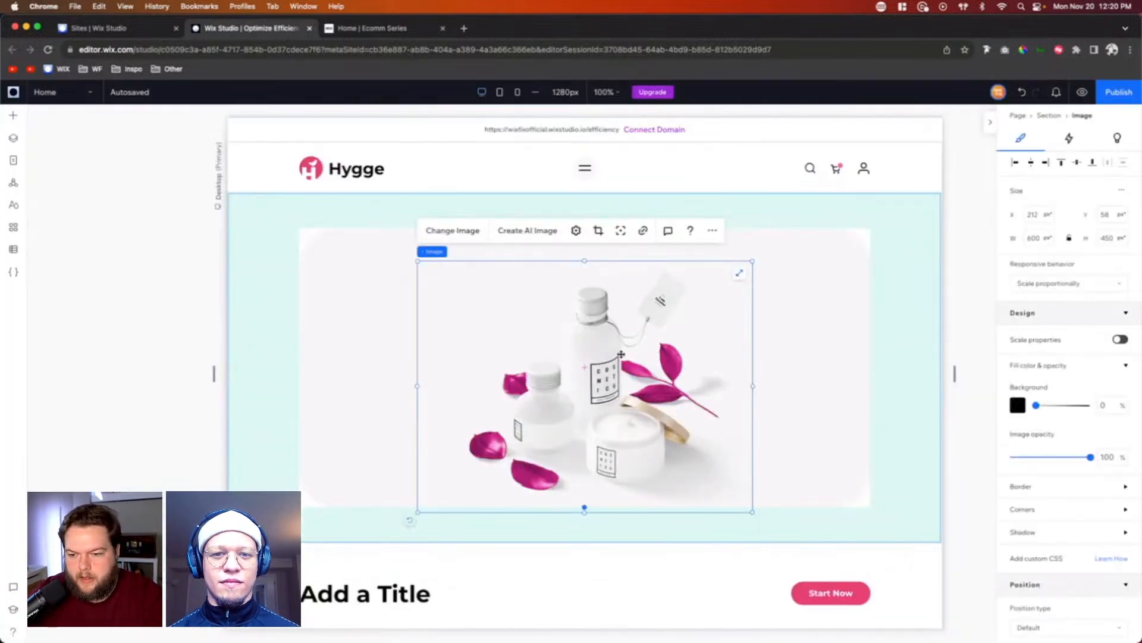
pyautogui.moveTo(620, 355); pyautogui.dragTo(731, 340)
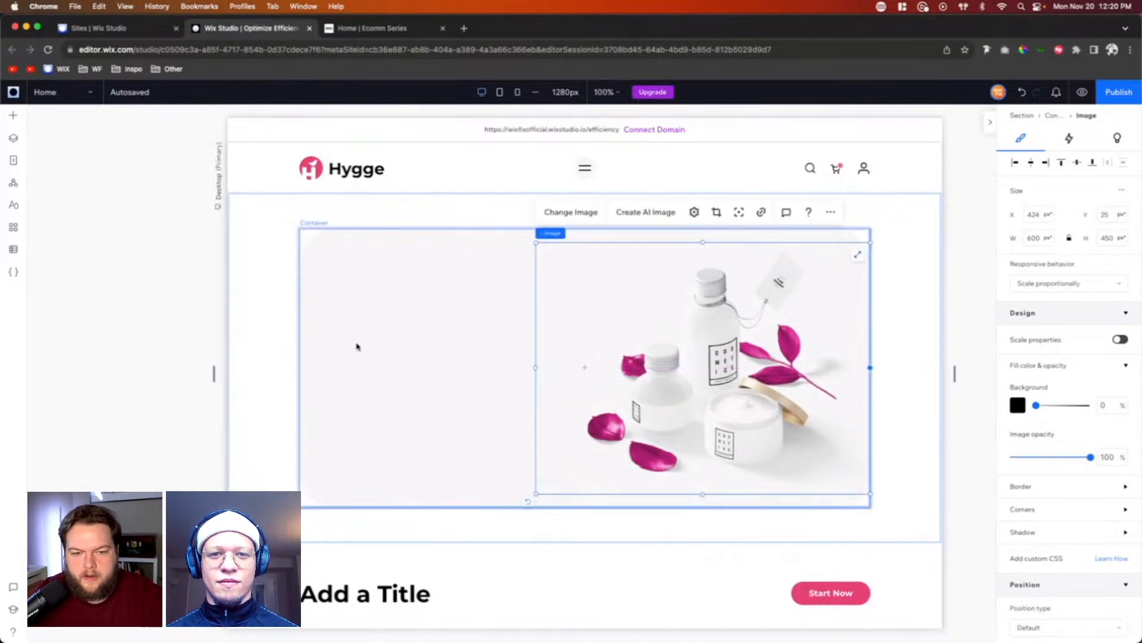
# Step: Add a Heading 1 text element over the left part of the hero container
pyautogui.click(13, 115)
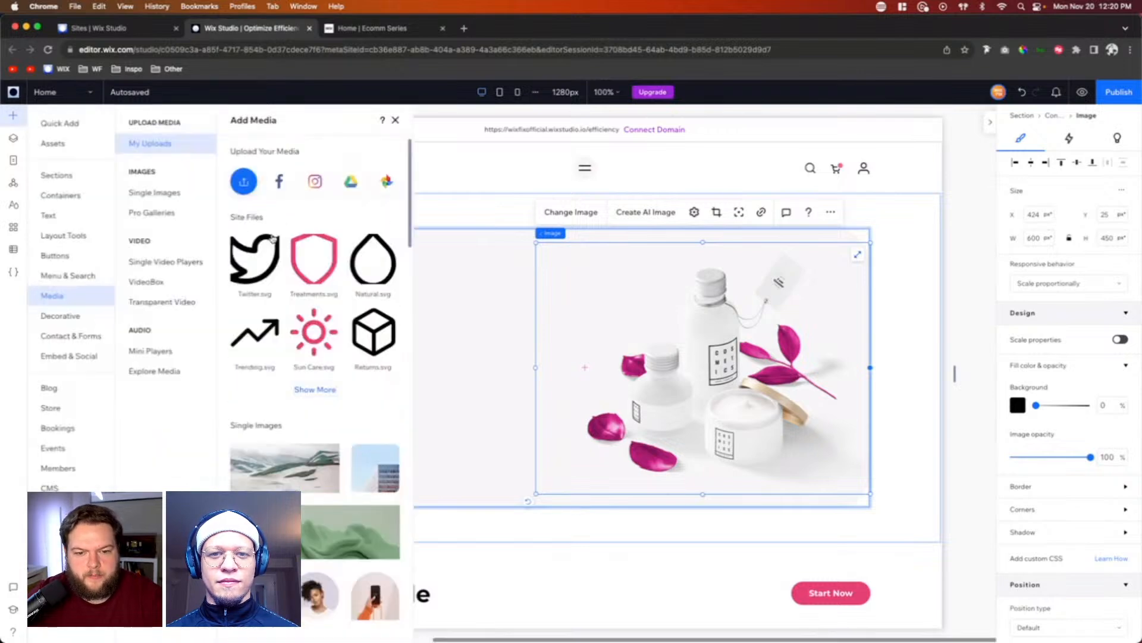
pyautogui.click(67, 219)
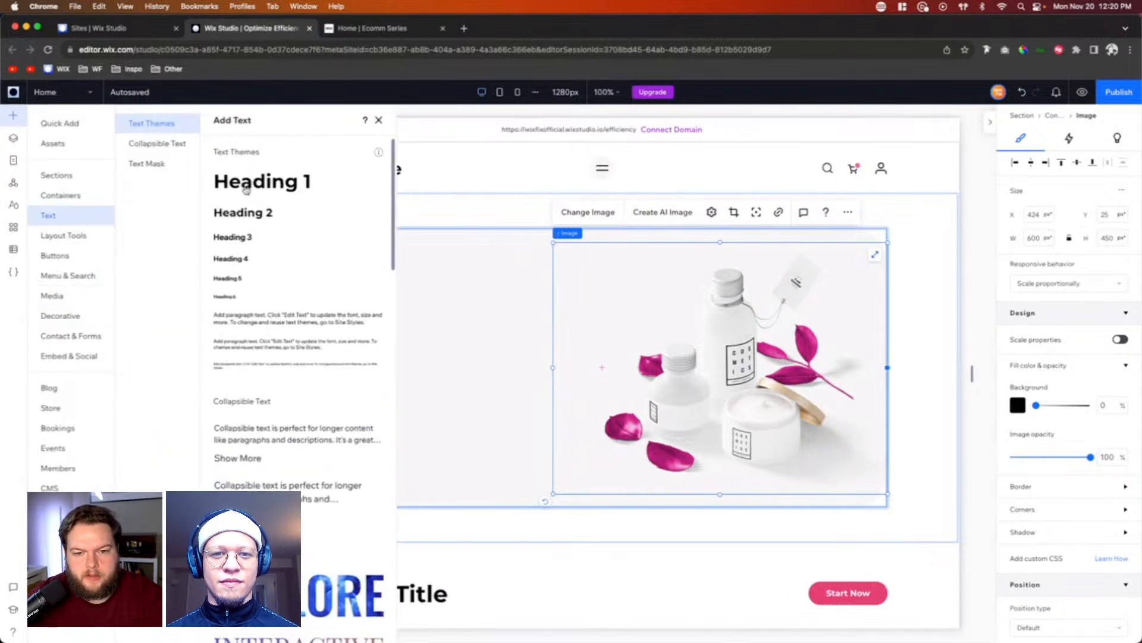
pyautogui.moveTo(246, 189); pyautogui.dragTo(509, 342)
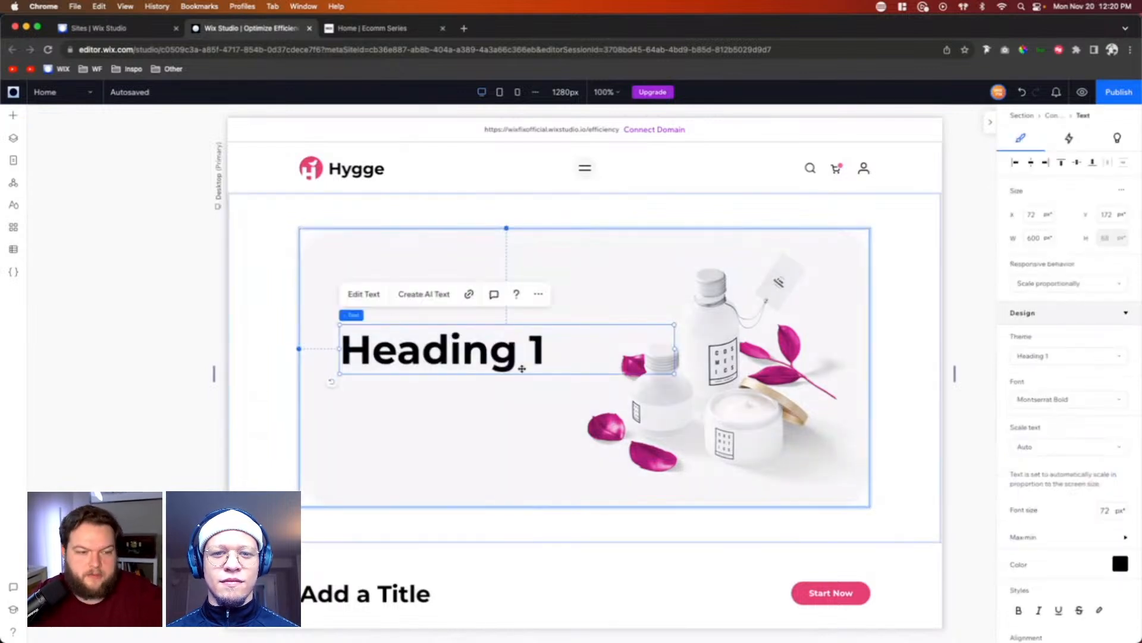
# Step: Replace the hero heading's placeholder text with "Organic and Efficticve Makeup"
pyautogui.doubleClick(463, 355)
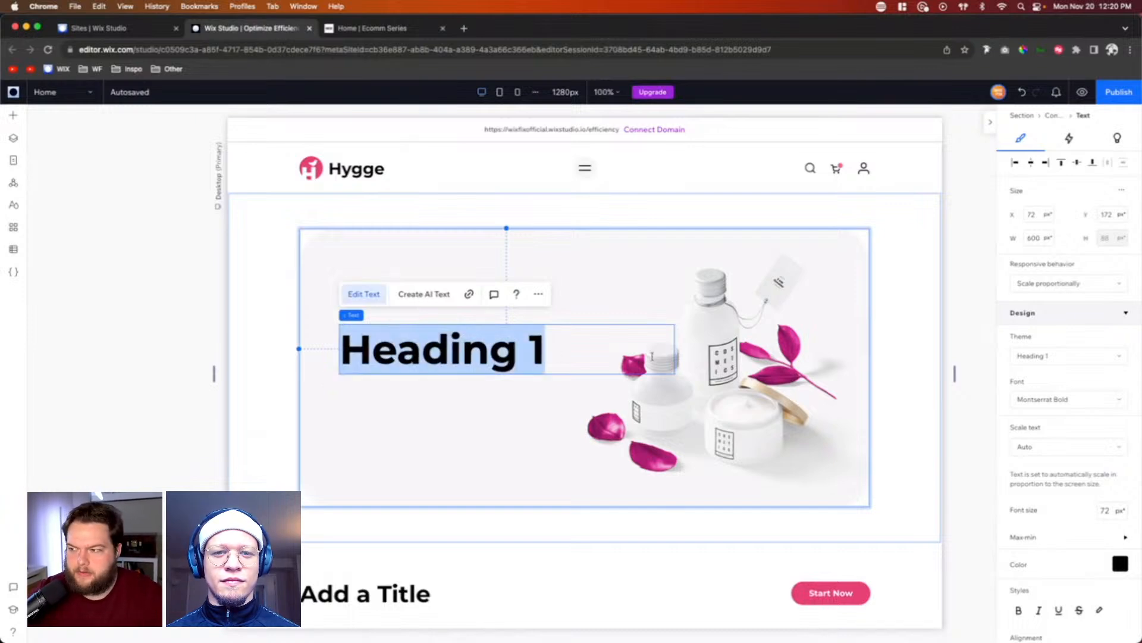
pyautogui.write('Organix a')
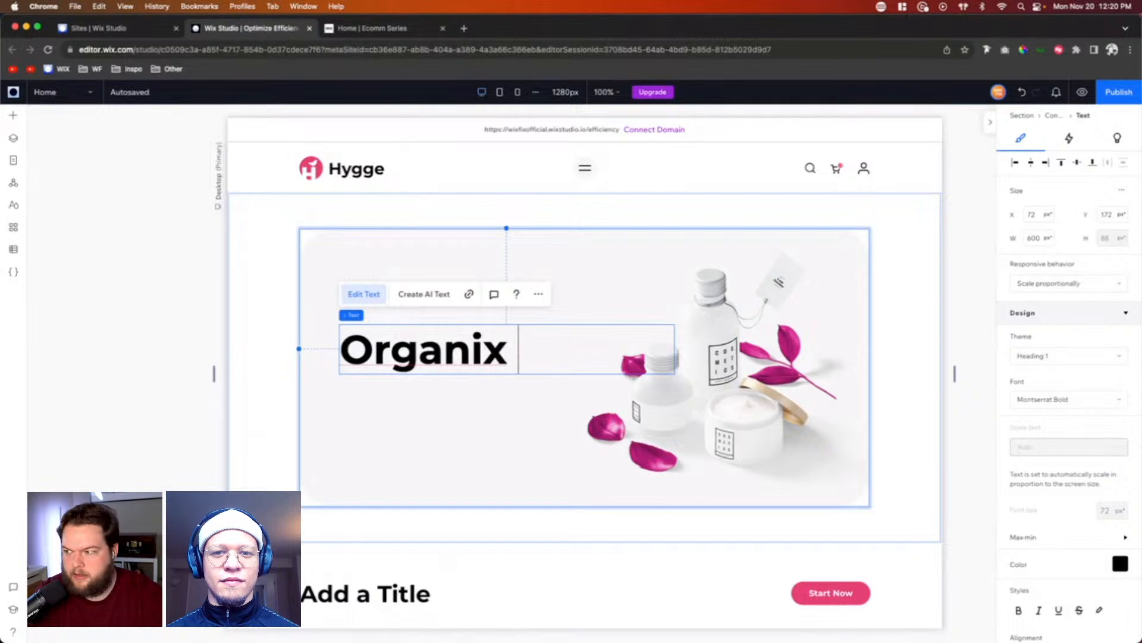
pyautogui.press('BackSpace')
pyautogui.press('BackSpace')
pyautogui.press('BackSpace')
pyautogui.write('c')
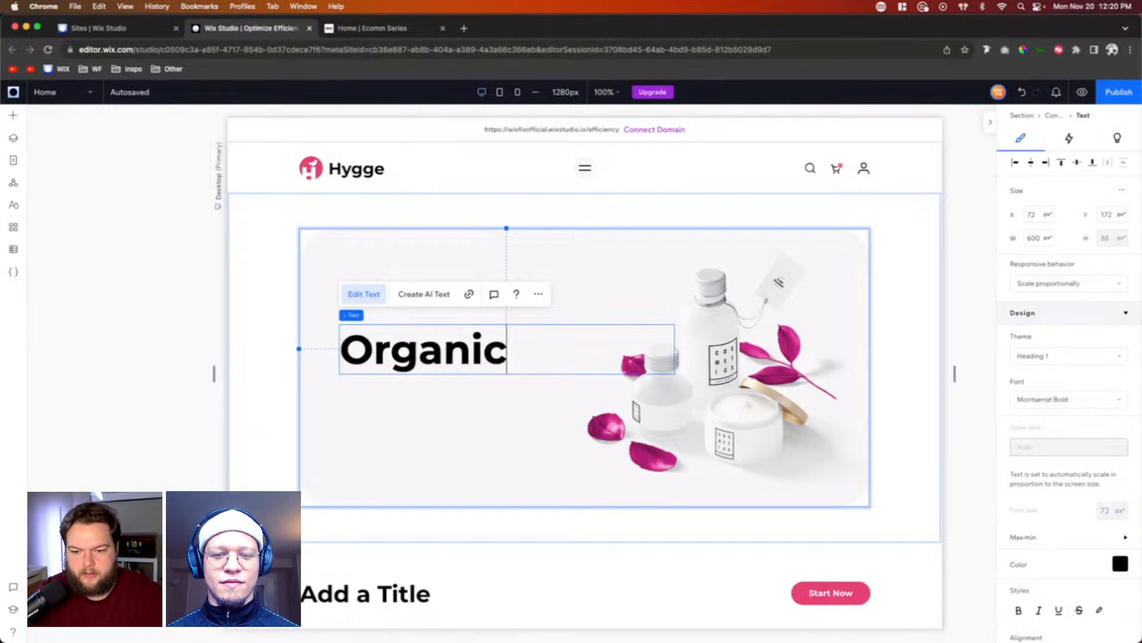
pyautogui.write(' and E')
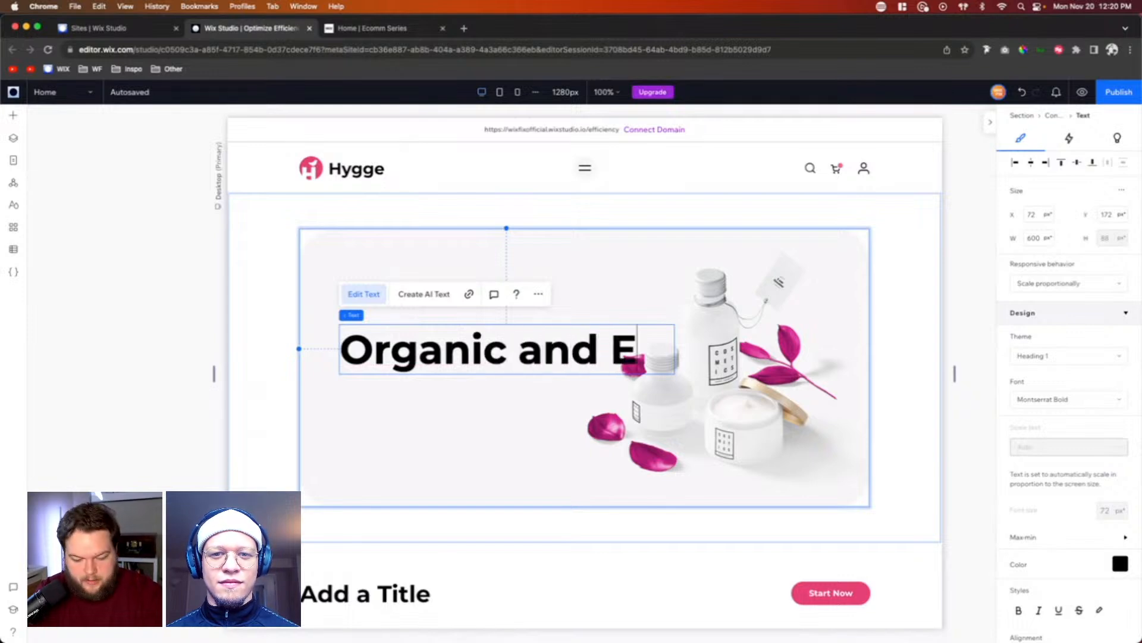
pyautogui.write('fficticve Ma')
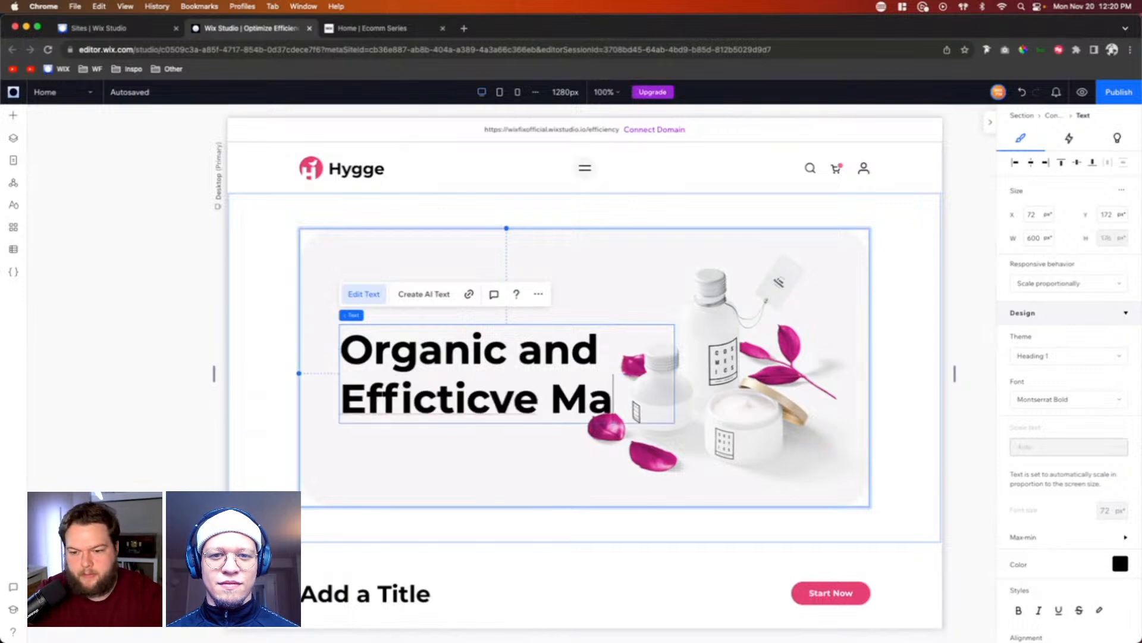
pyautogui.write('keup')
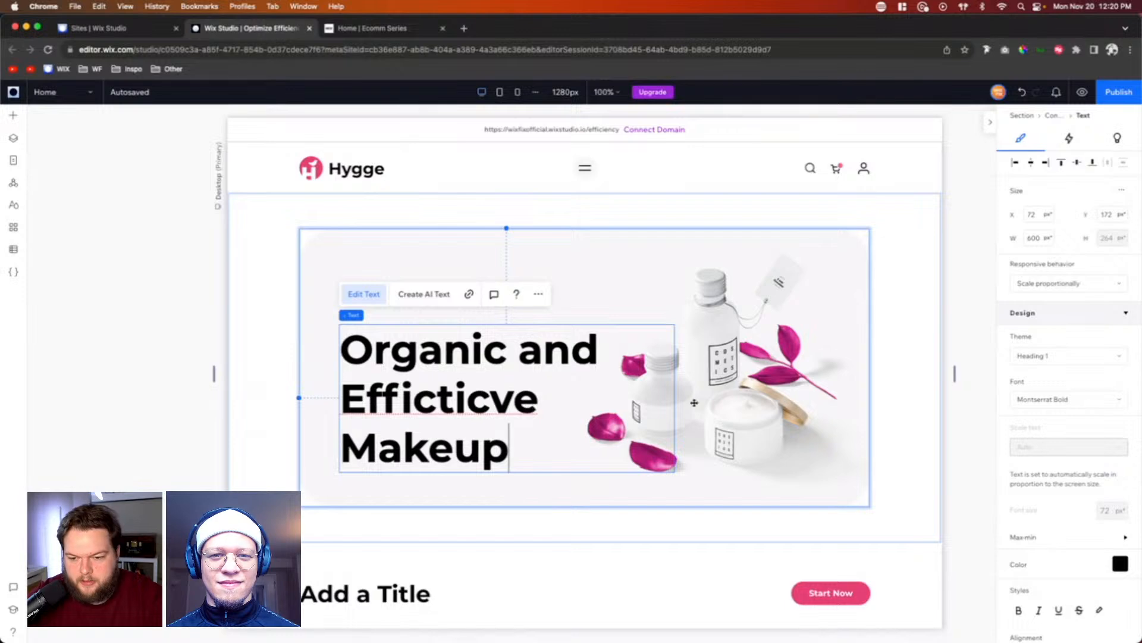
# Step: Set the font size of the whole hero heading to 42 px
pyautogui.press('super+a')
pyautogui.click(1110, 510)
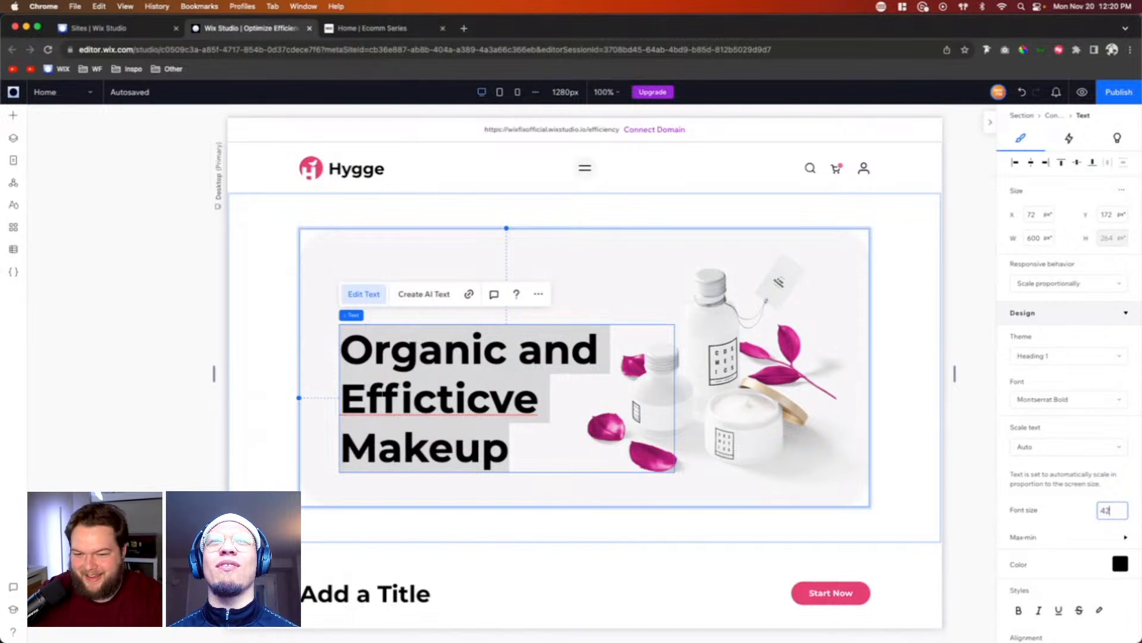
pyautogui.press('Return')
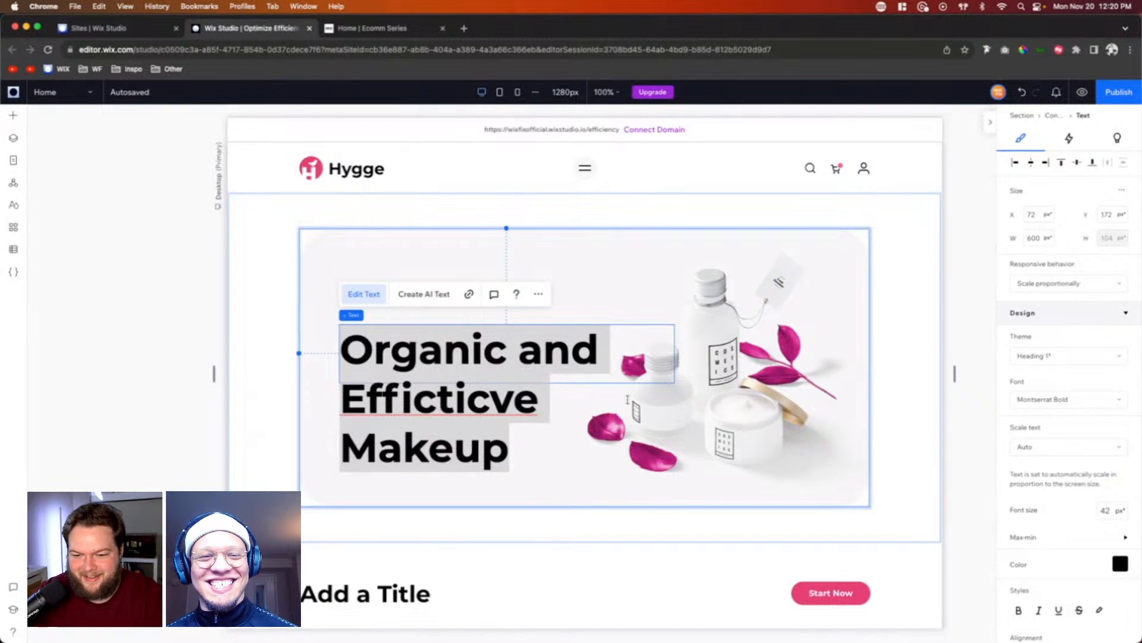
# Step: Set the hero heading's maximum font size to 64 px
pyautogui.tripleClick(561, 364)
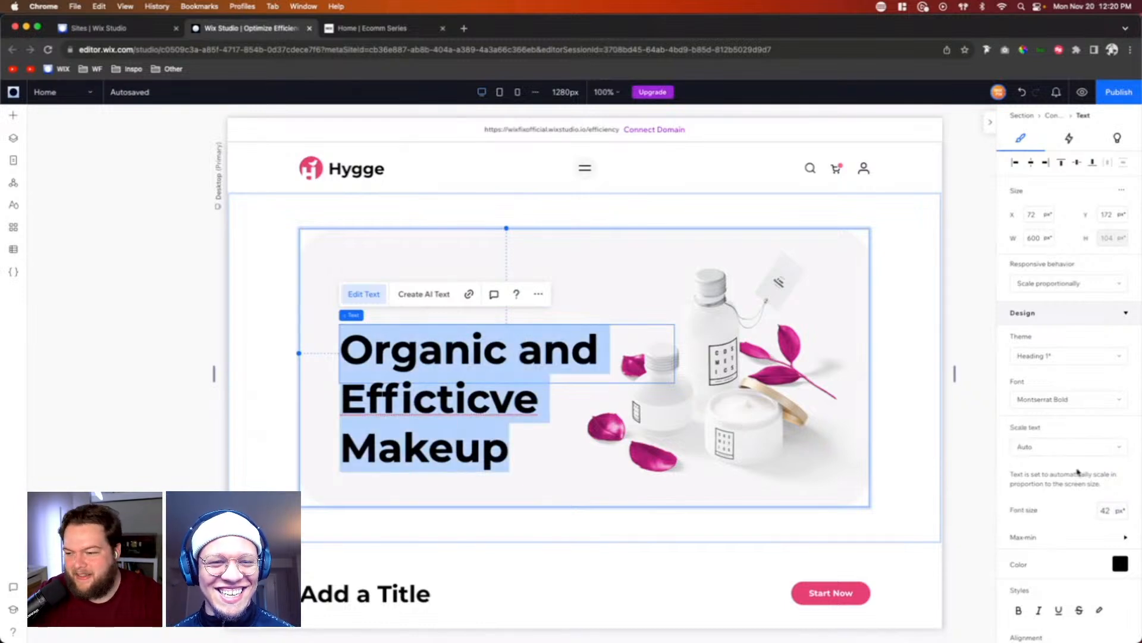
pyautogui.click(1110, 511)
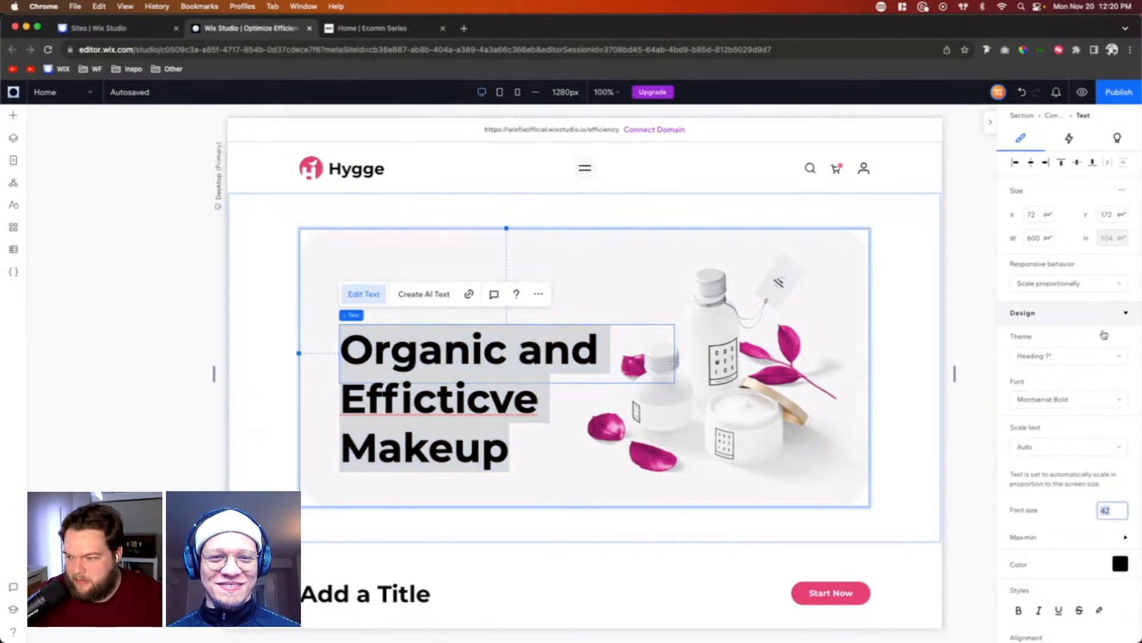
pyautogui.click(1054, 538)
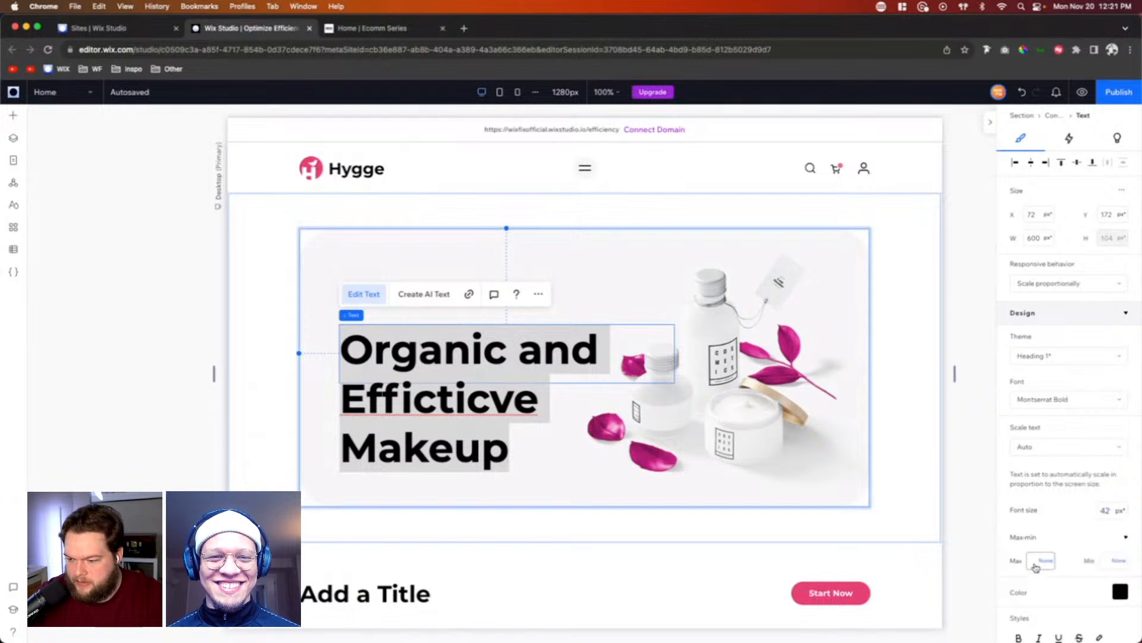
pyautogui.click(1035, 560)
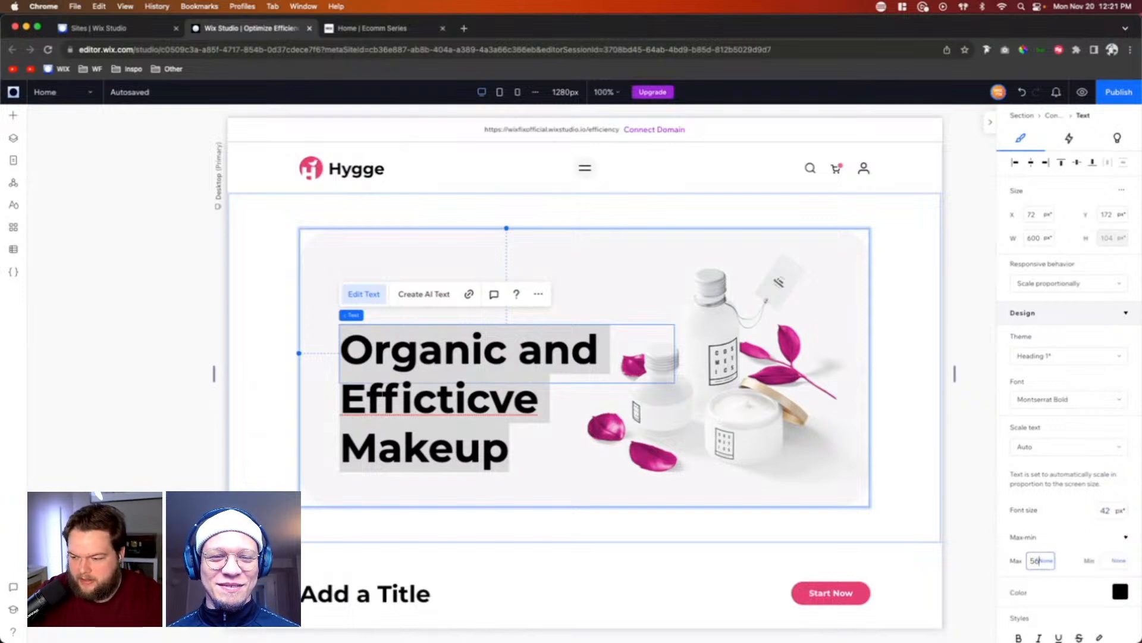
pyautogui.press('Return')
pyautogui.click(1041, 562)
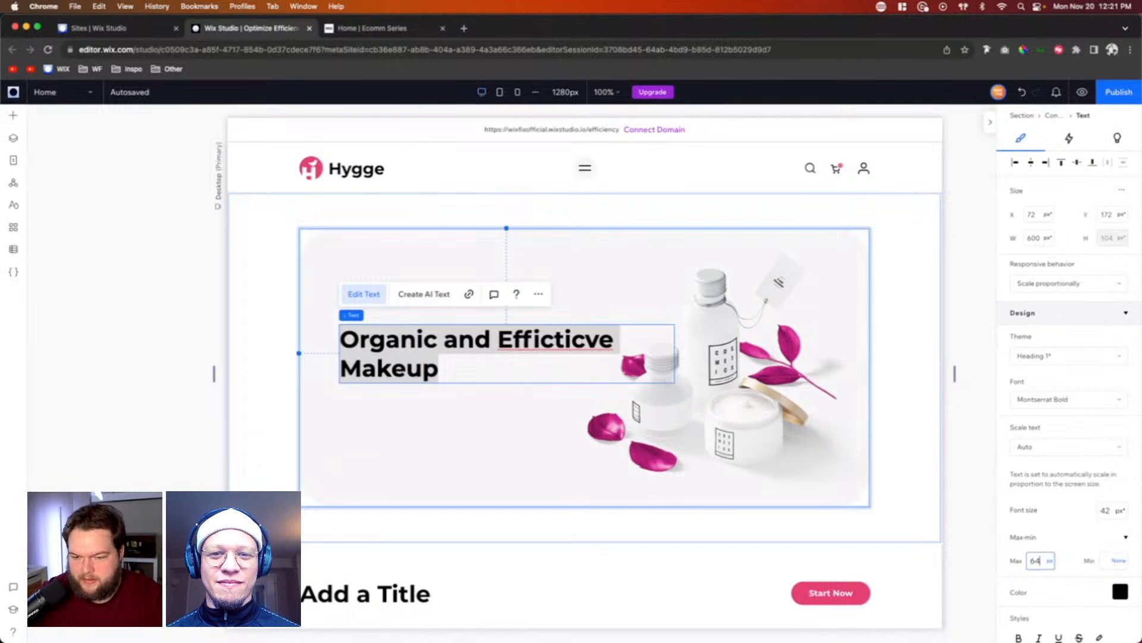
pyautogui.write('64')
# Step: Set the hero heading's font size to 64 px
pyautogui.click(1105, 510)
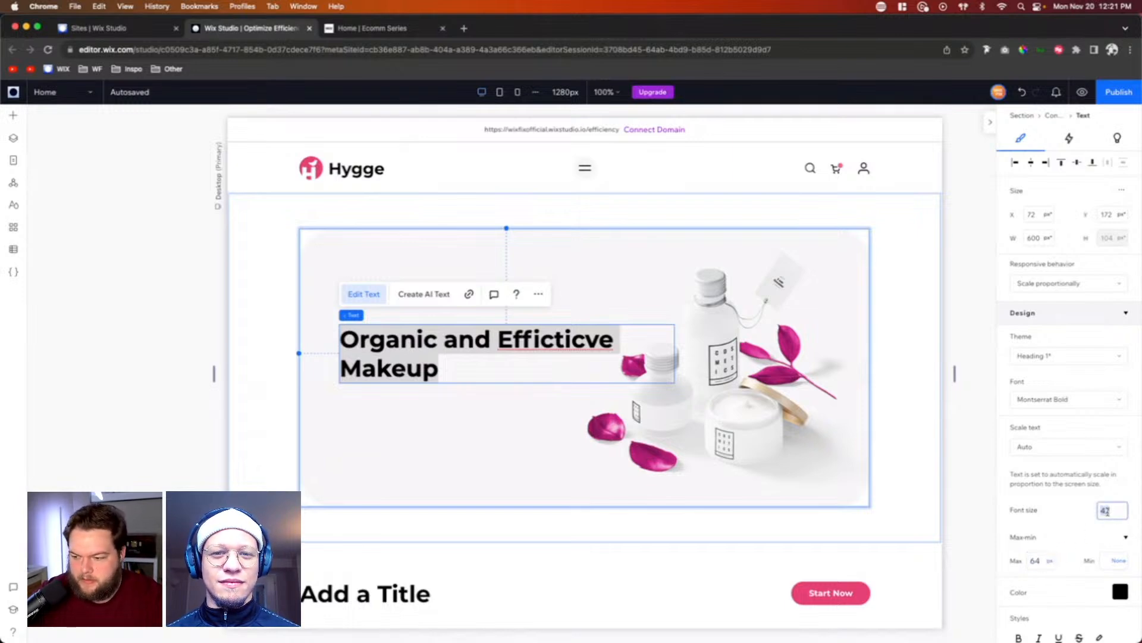
pyautogui.write('64')
pyautogui.press('Return')
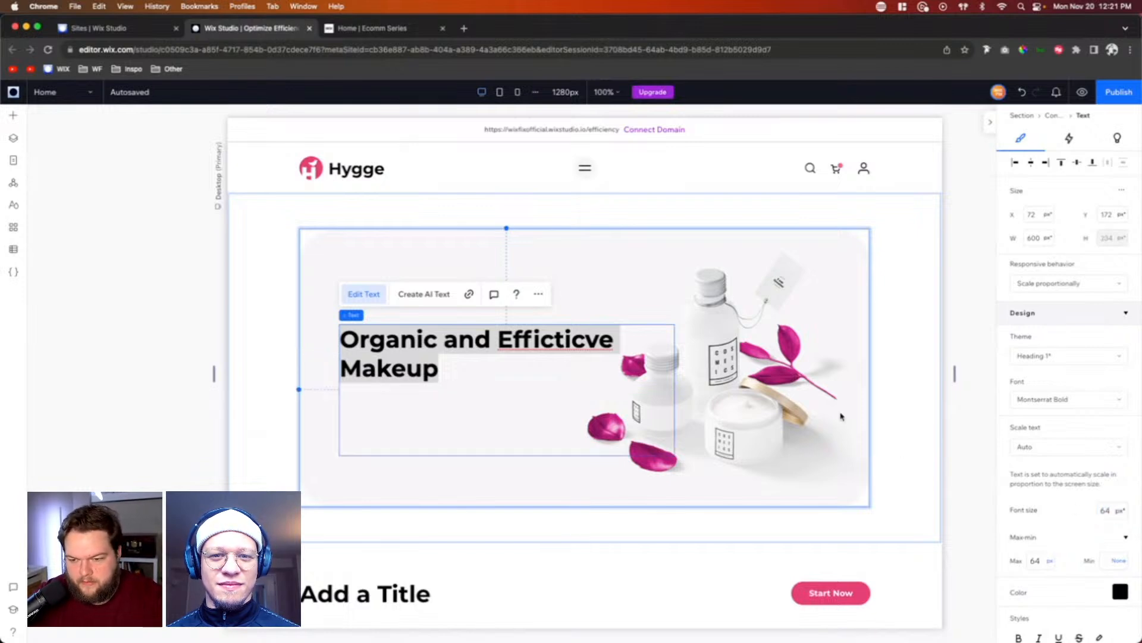
pyautogui.click(766, 358)
# Step: Set the hero heading's font size to 56 px and move it to about X 44, Y 182, vertically centred in the container
pyautogui.click(433, 354)
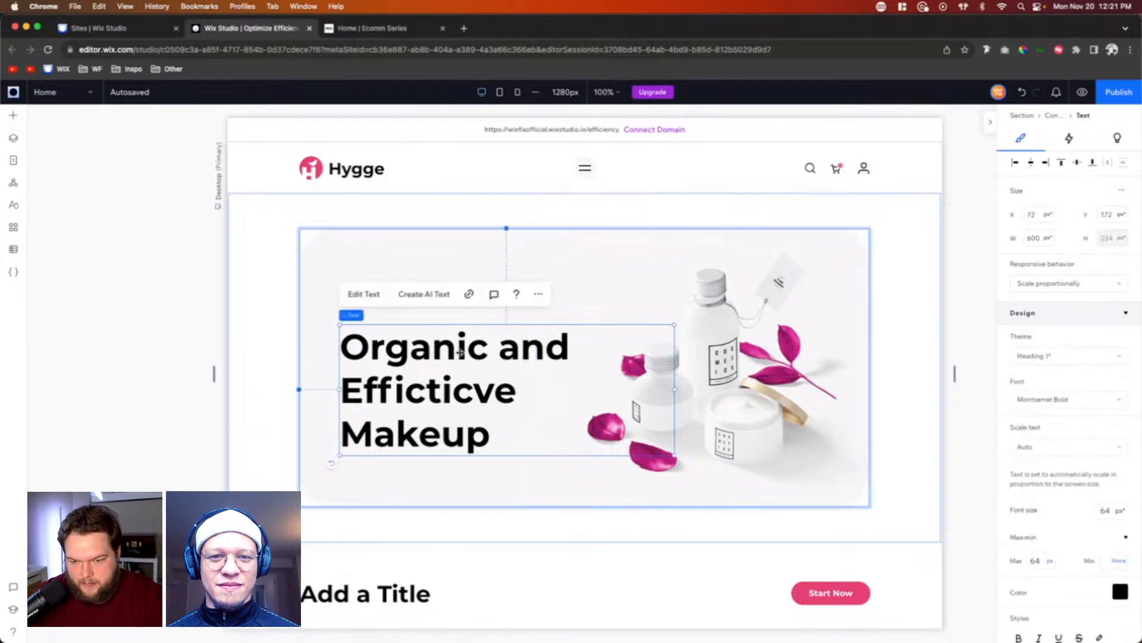
pyautogui.click(1111, 511)
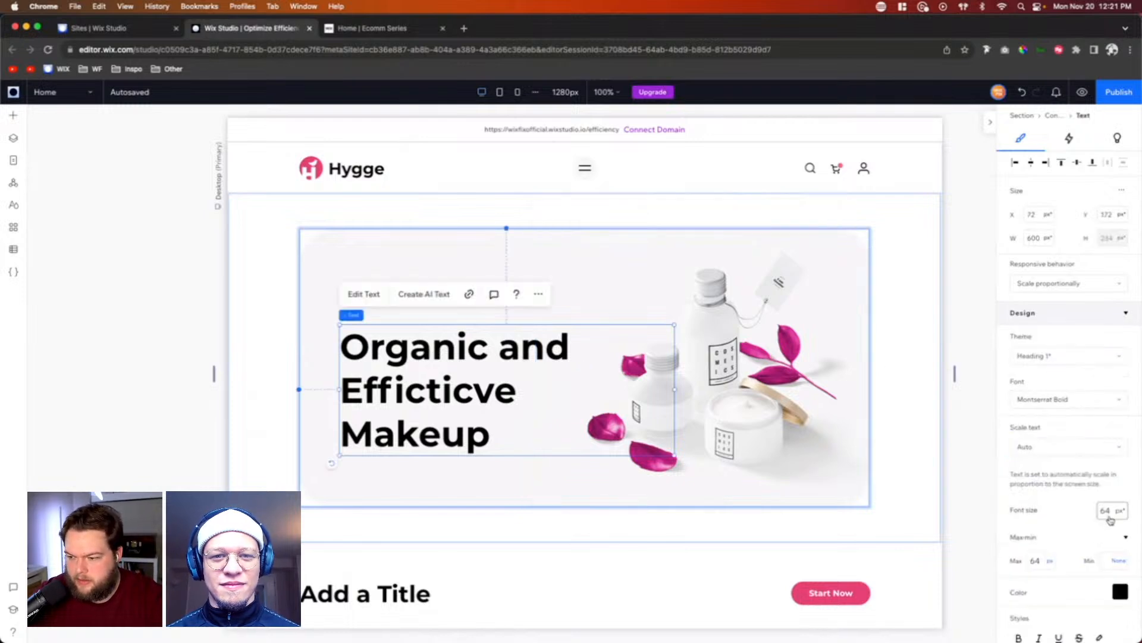
pyautogui.write('56')
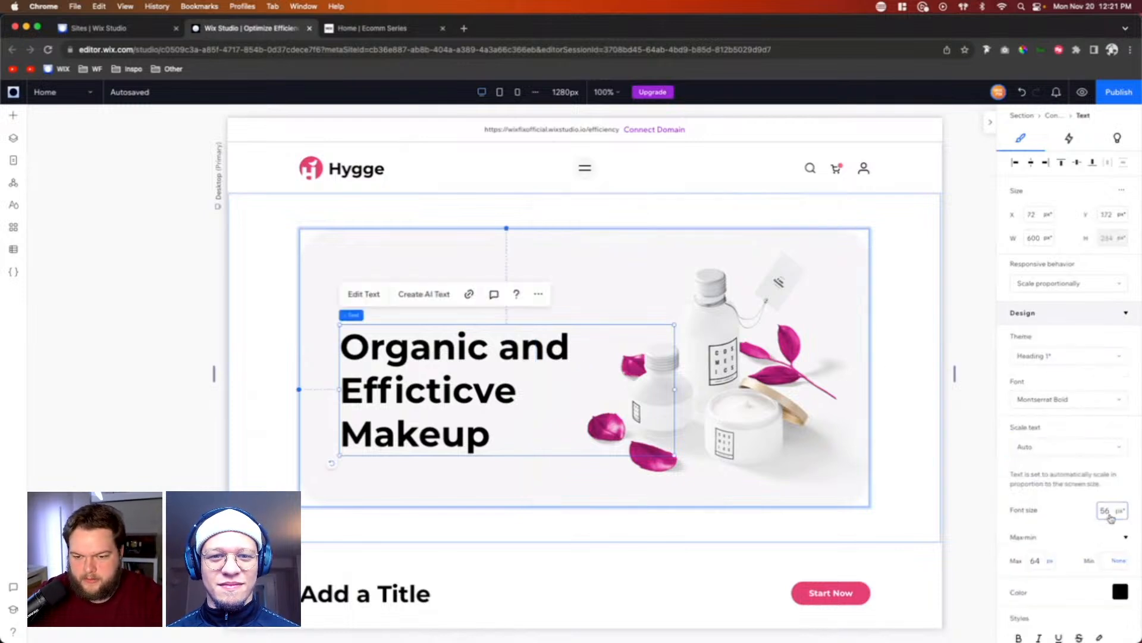
pyautogui.press('Return')
pyautogui.moveTo(405, 346); pyautogui.dragTo(390, 352)
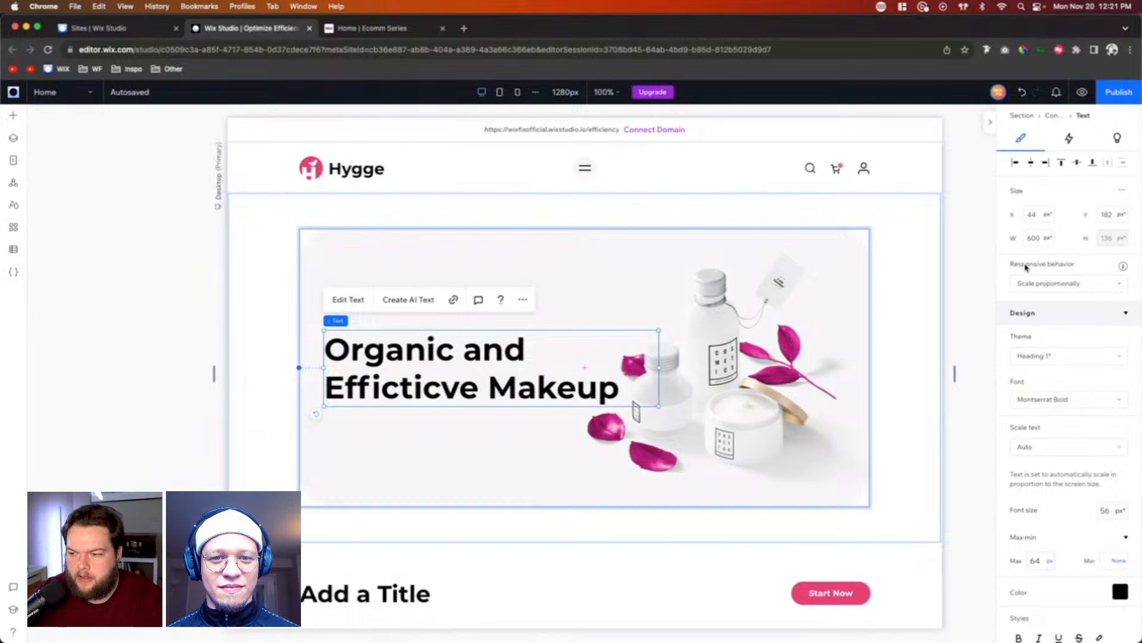
# Step: Set the hero heading's responsive behavior to Hug and insert a line break after "Organic and"
pyautogui.click(1065, 284)
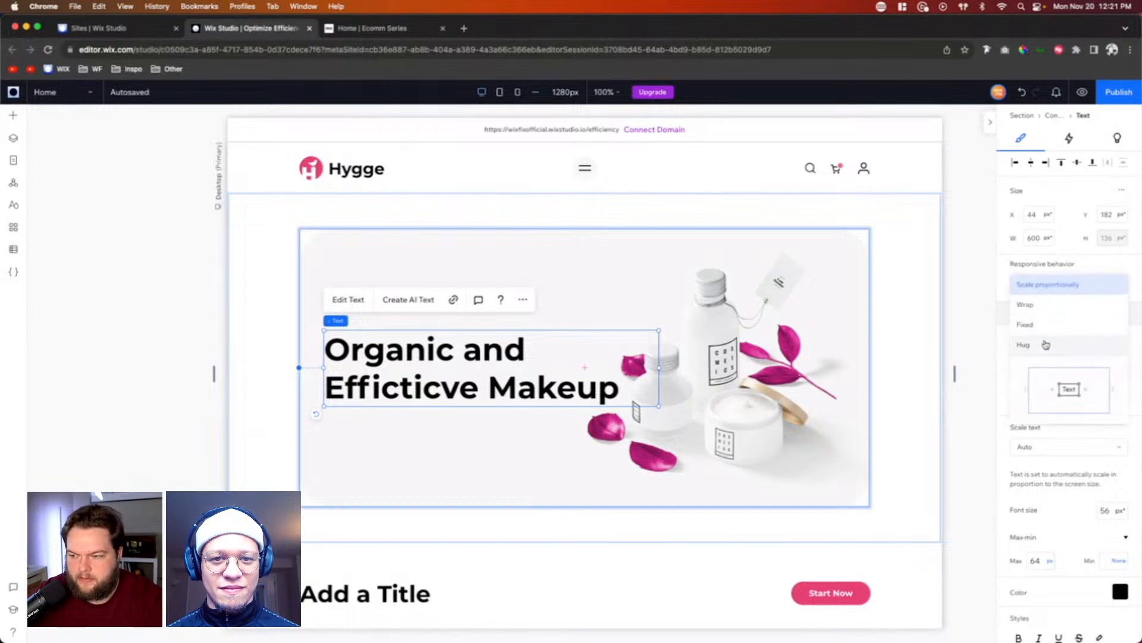
pyautogui.click(1046, 344)
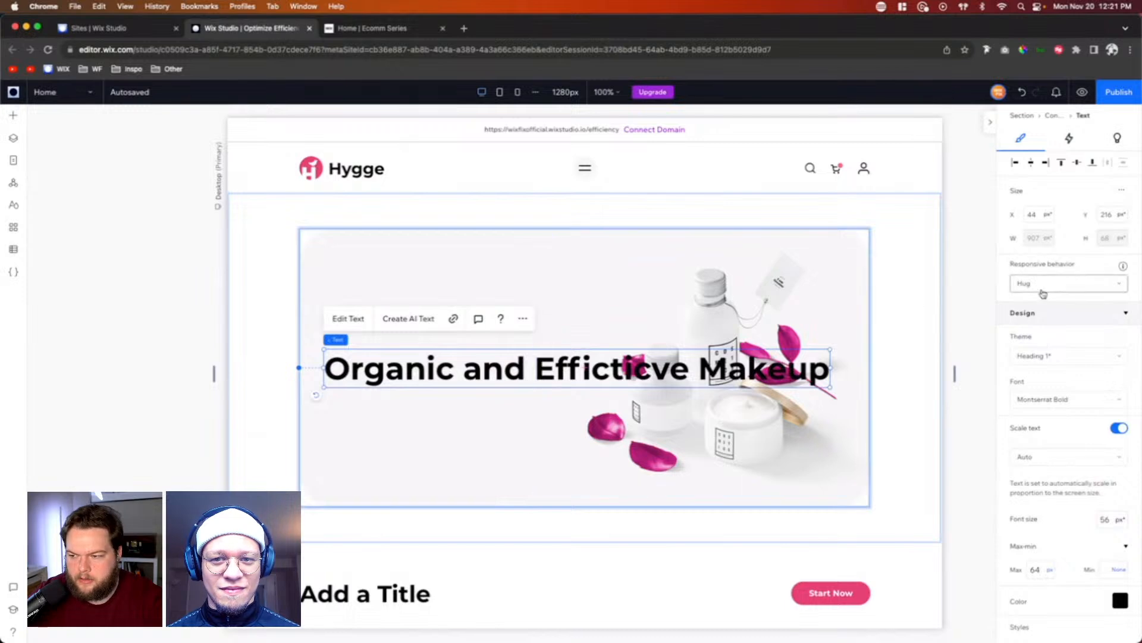
pyautogui.doubleClick(526, 365)
pyautogui.click(537, 367)
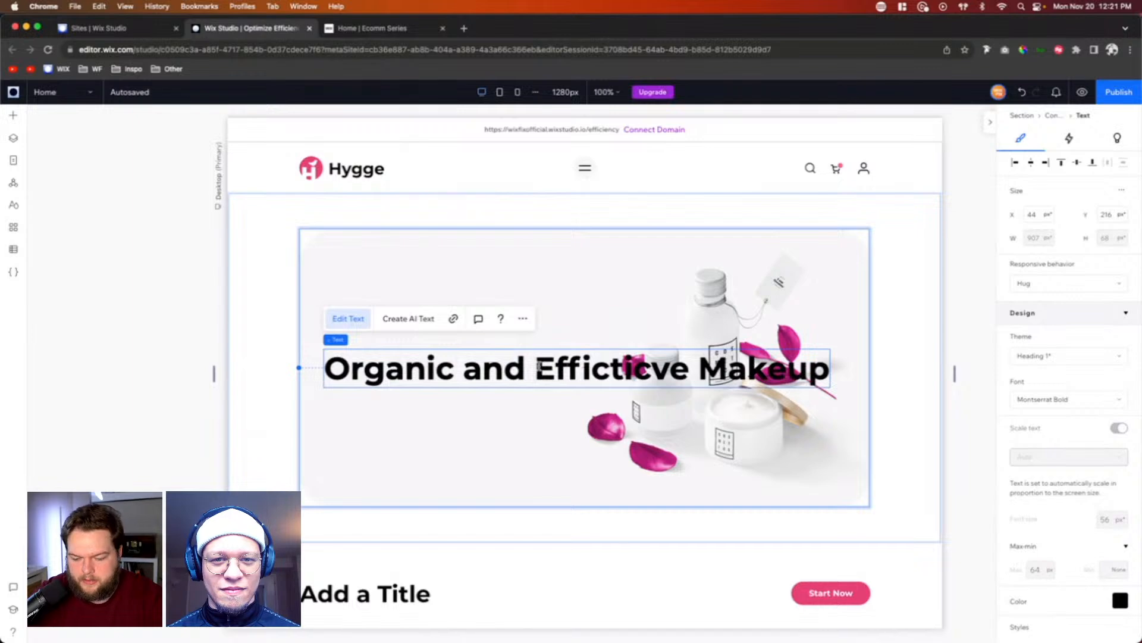
pyautogui.press('BackSpace')
pyautogui.press('Return')
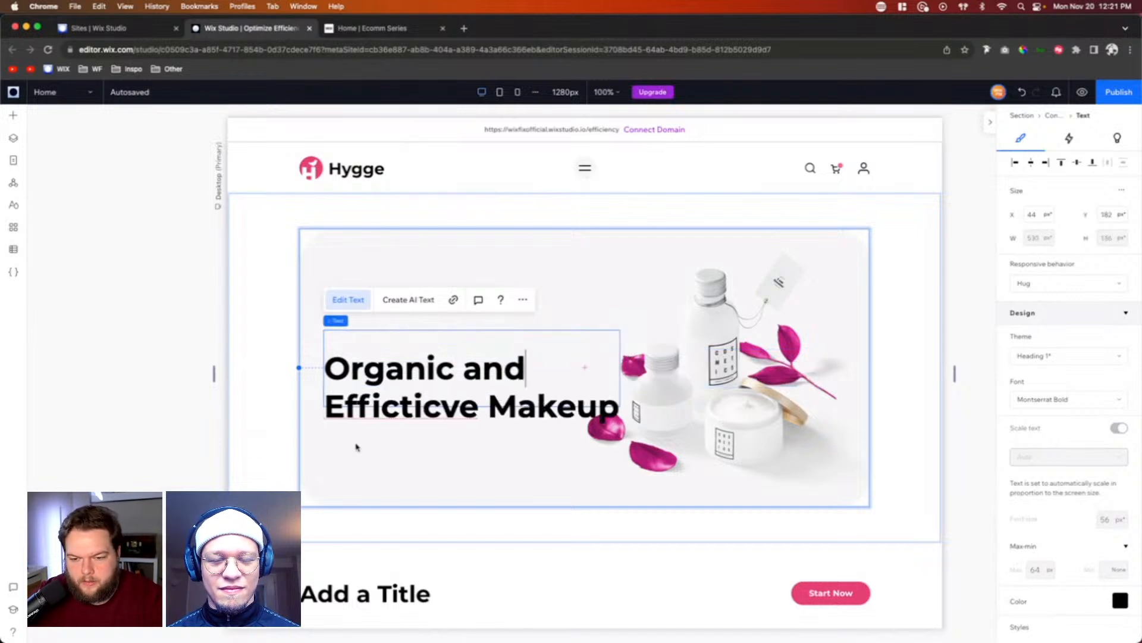
# Step: Add a Heading 6 text element above the hero heading and set its text to "SKINCARE PRODUCTS"
pyautogui.click(709, 424)
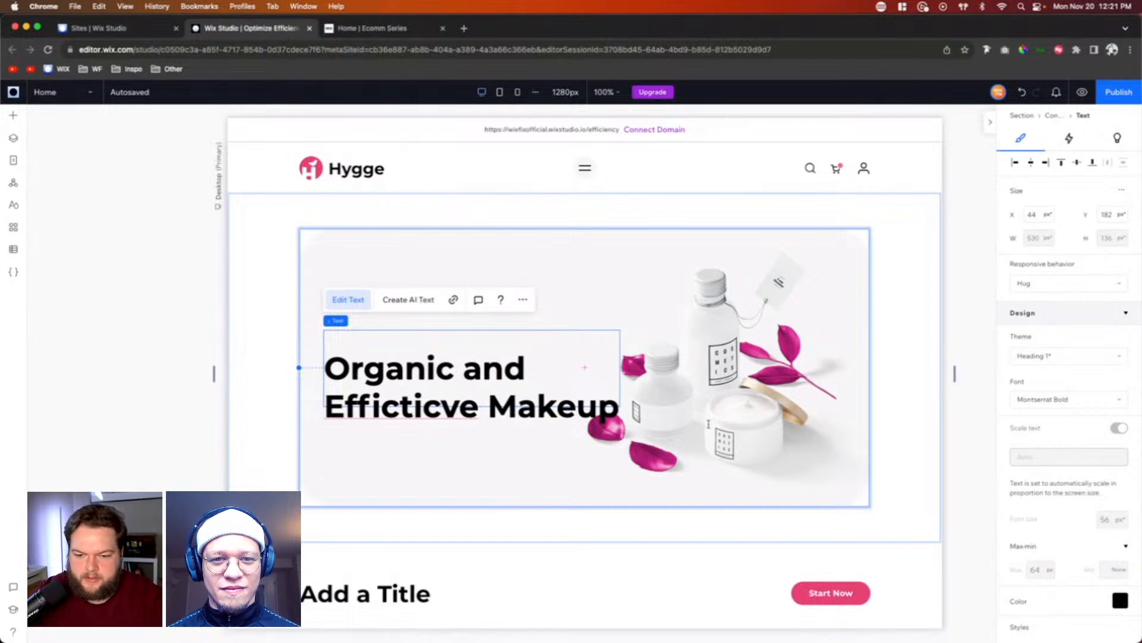
pyautogui.click(875, 381)
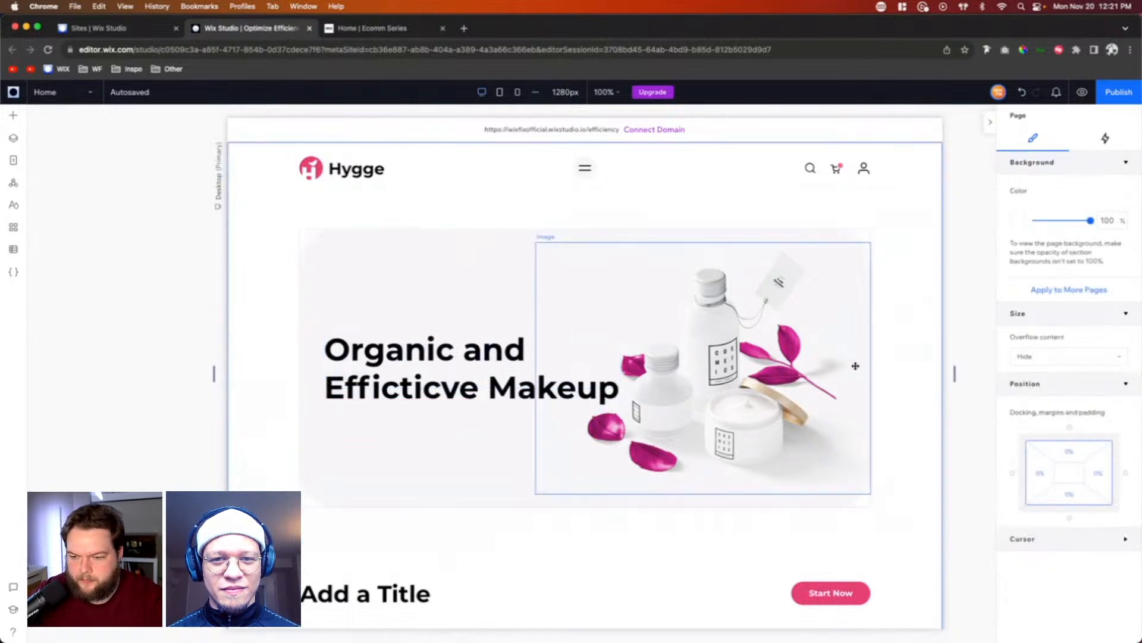
pyautogui.click(13, 116)
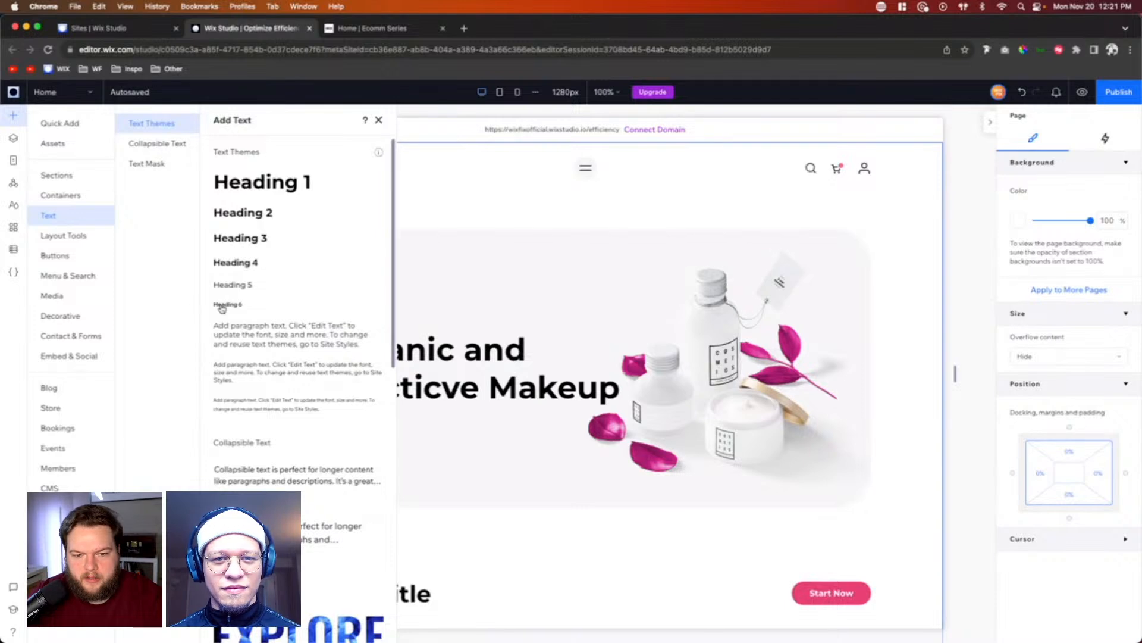
pyautogui.moveTo(221, 308); pyautogui.dragTo(397, 318)
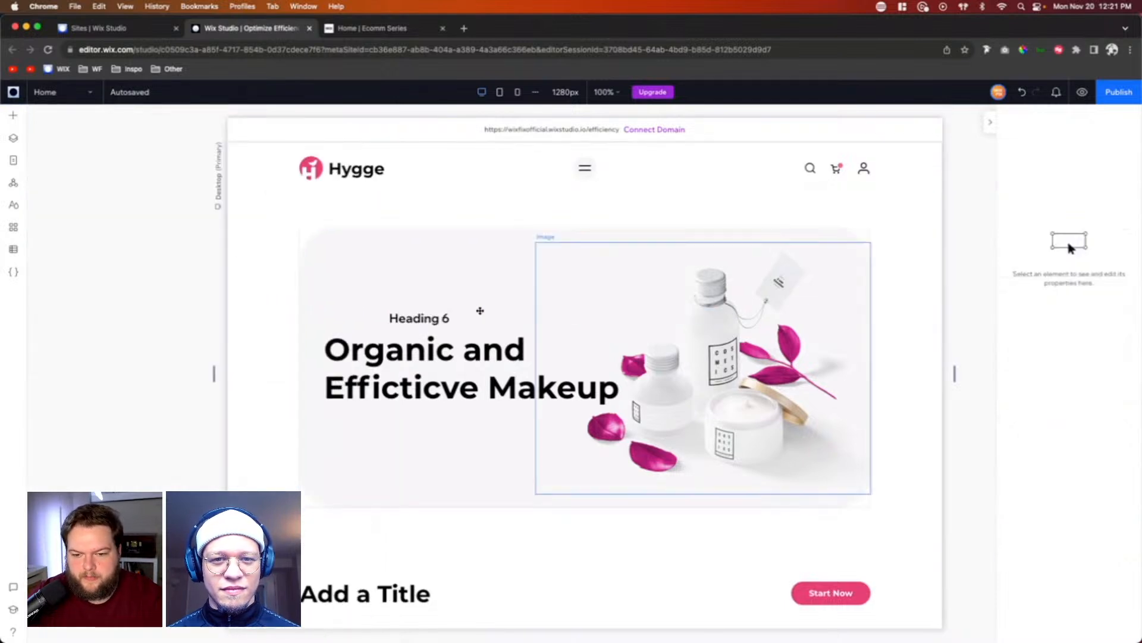
pyautogui.doubleClick(433, 318)
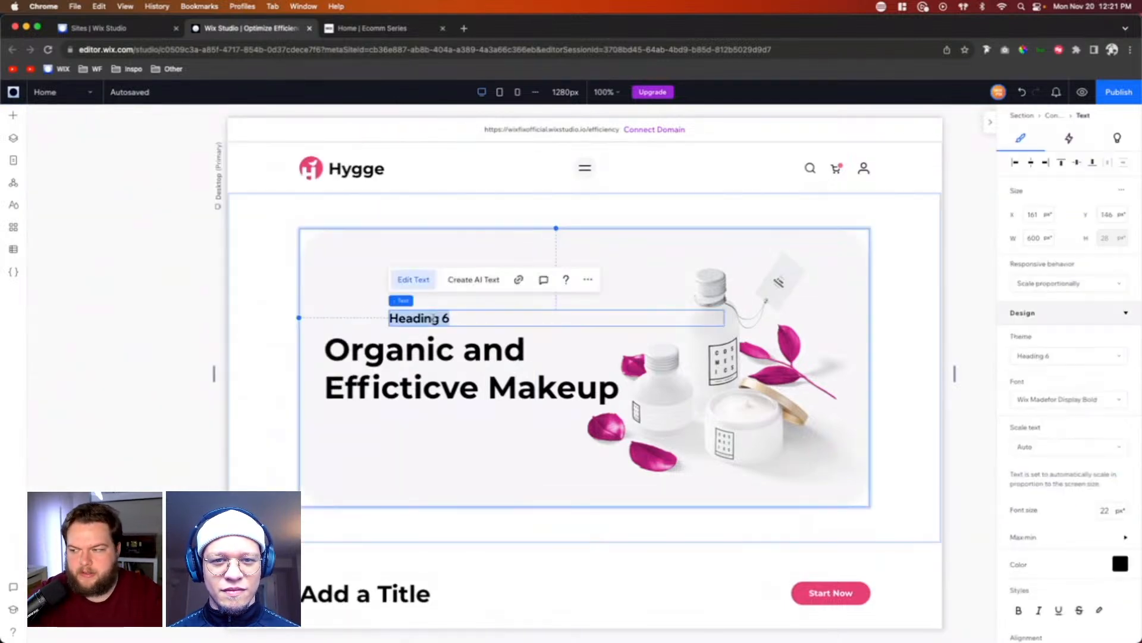
pyautogui.write('SKIN')
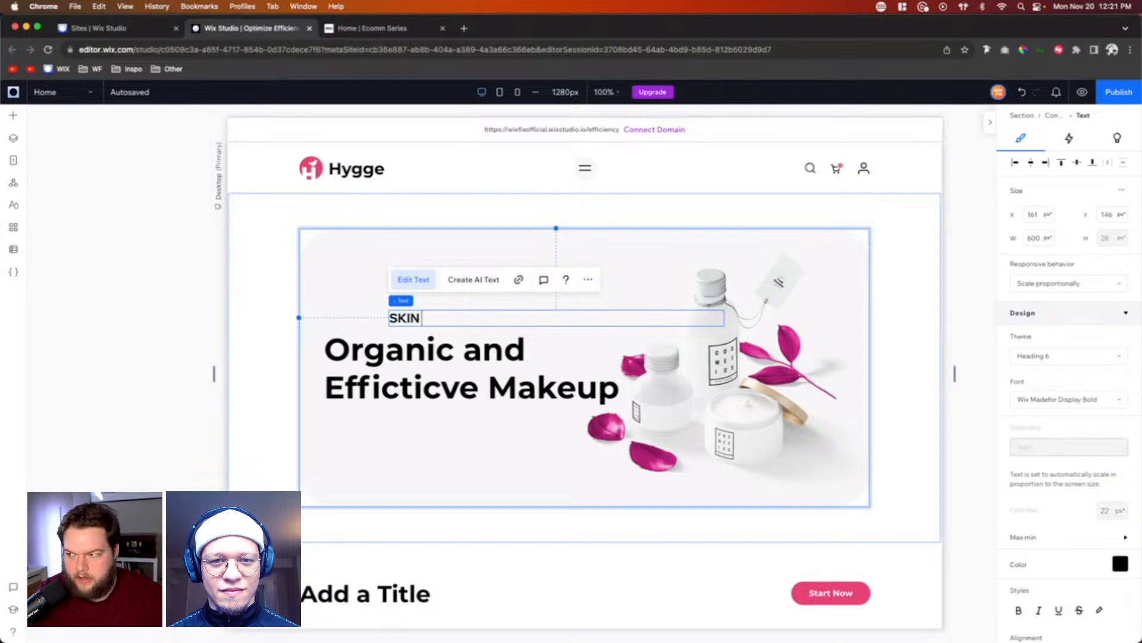
pyautogui.write('CARE PROD')
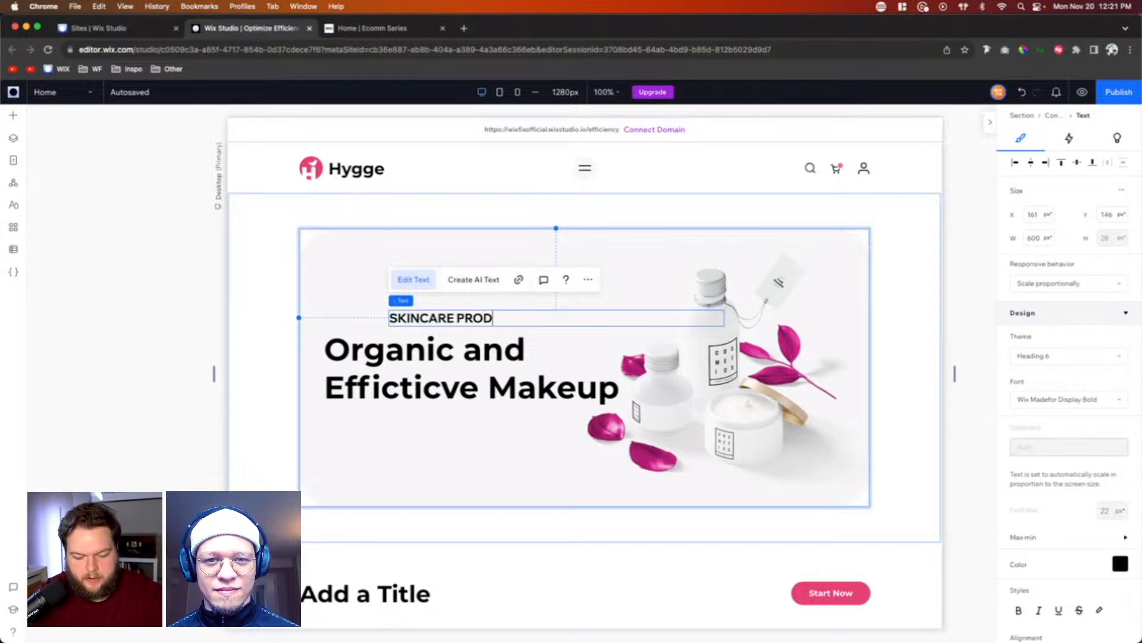
pyautogui.write('UCTS')
# Step: Set the "SKINCARE PRODUCTS" text's font size and minimum size to 13 px, with responsive behavior set to Hug
pyautogui.hotkey('ctrl', 'a')
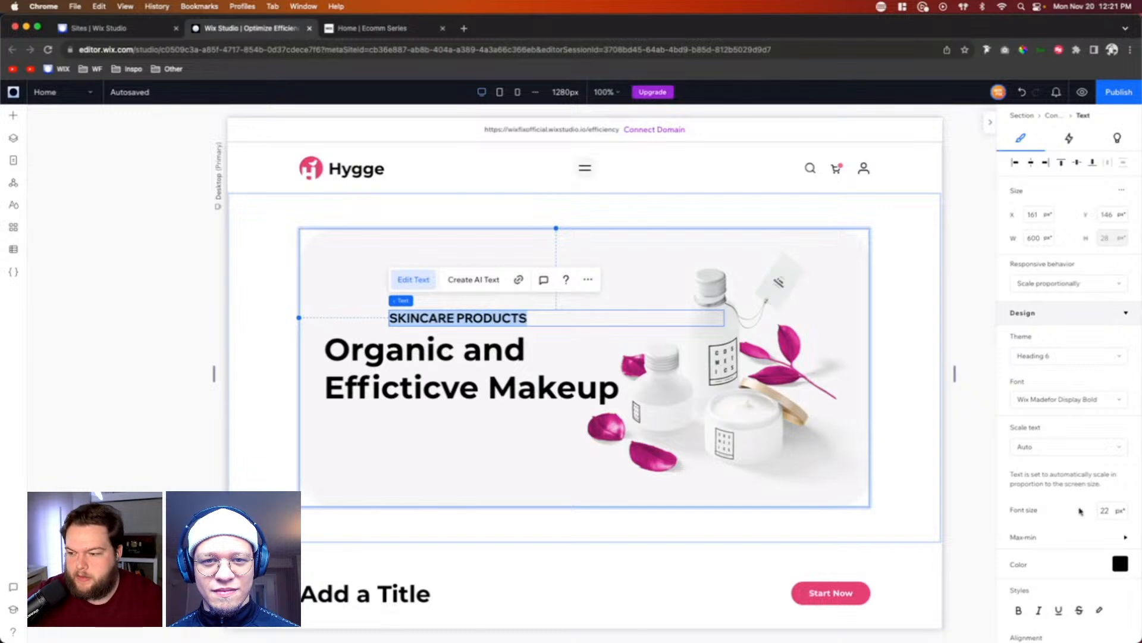
pyautogui.click(1108, 510)
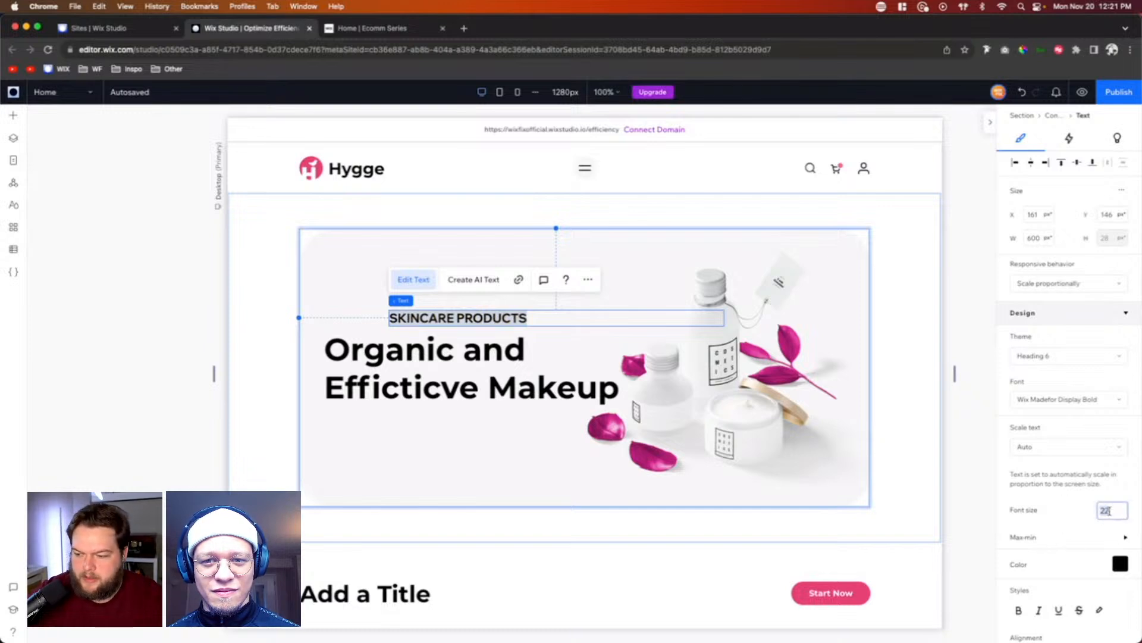
pyautogui.write('13')
pyautogui.press('Return')
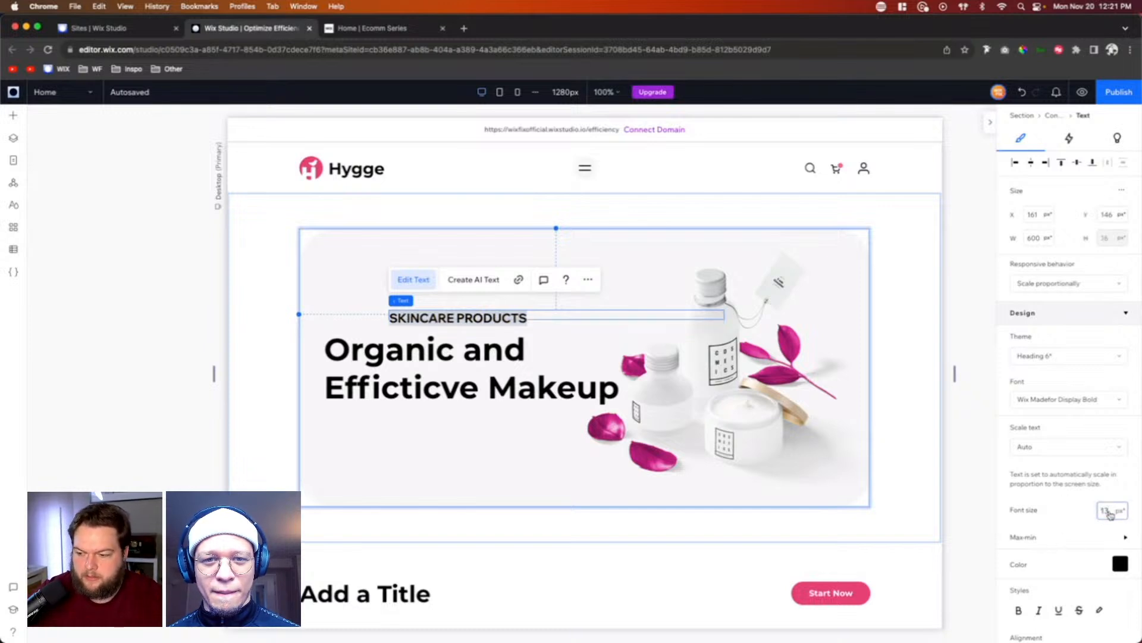
pyautogui.click(1053, 539)
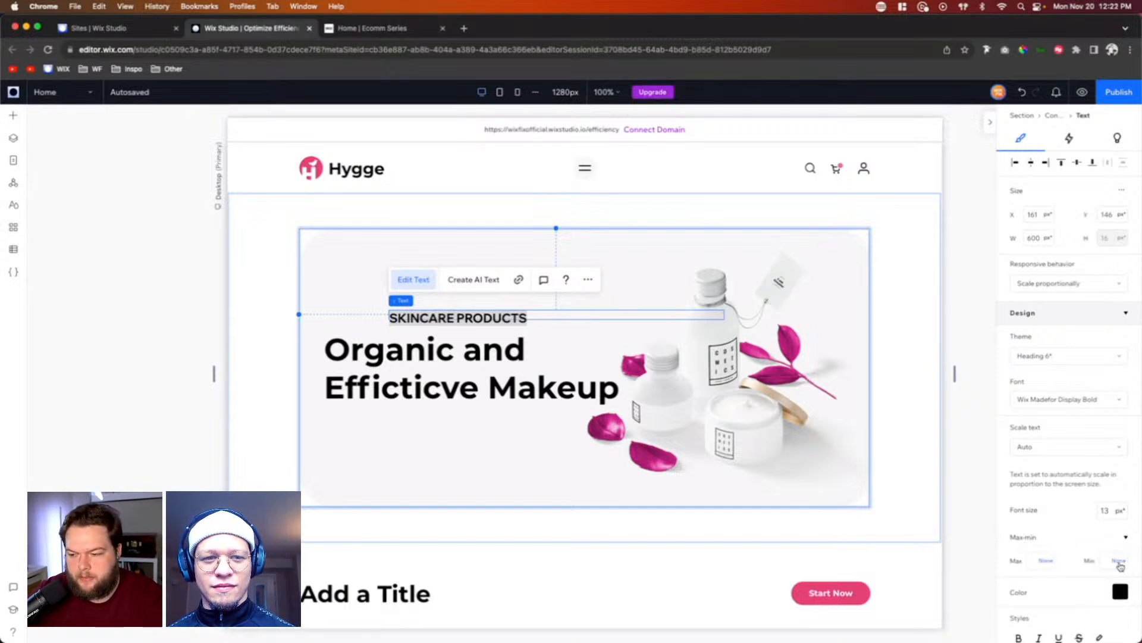
pyautogui.click(1110, 559)
pyautogui.press('Return')
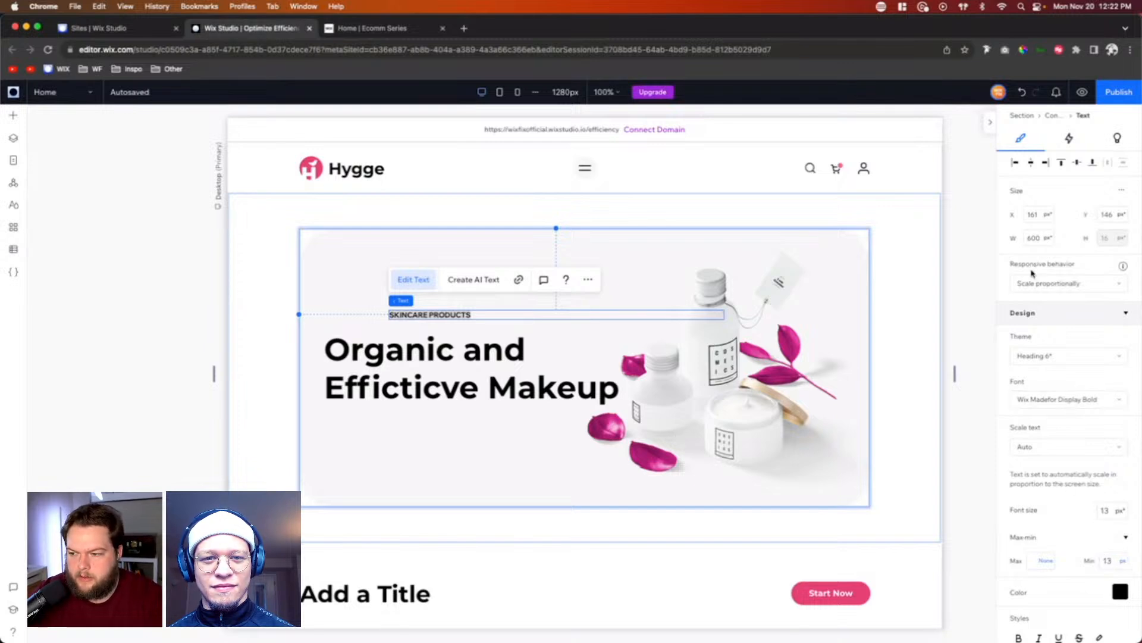
pyautogui.click(1052, 284)
pyautogui.click(1045, 343)
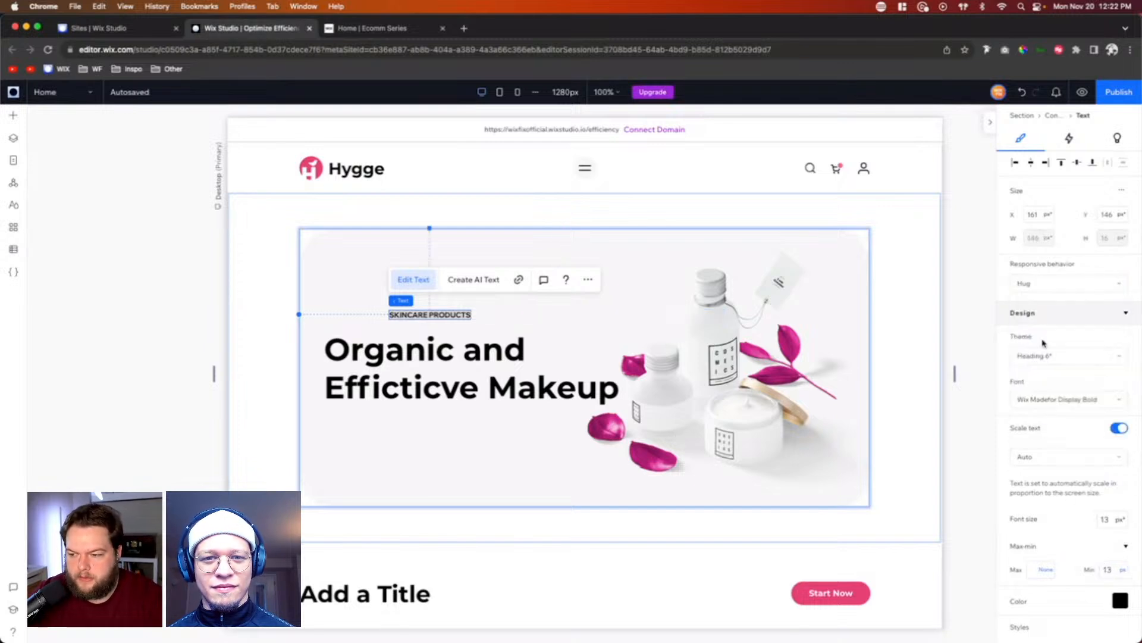
# Step: Color the "SKINCARE PRODUCTS" text theme pink #E64175 and move it to about X 44, Y 156, left-aligned with the hero heading
pyautogui.click(1122, 606)
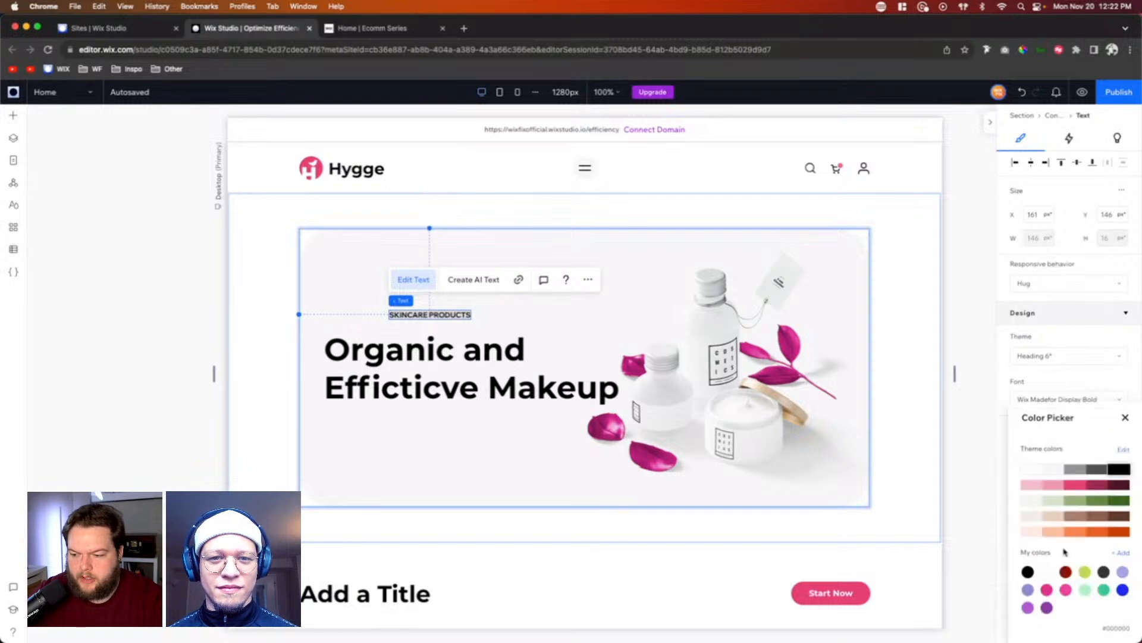
pyautogui.click(1077, 485)
pyautogui.click(518, 319)
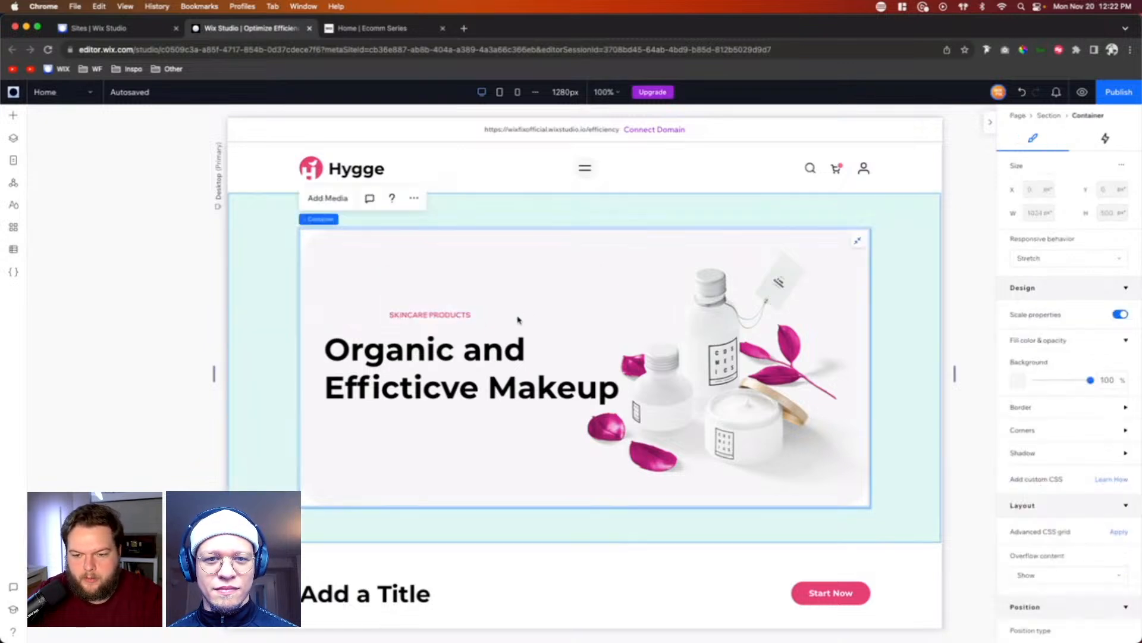
pyautogui.click(425, 316)
pyautogui.moveTo(425, 316); pyautogui.dragTo(364, 323)
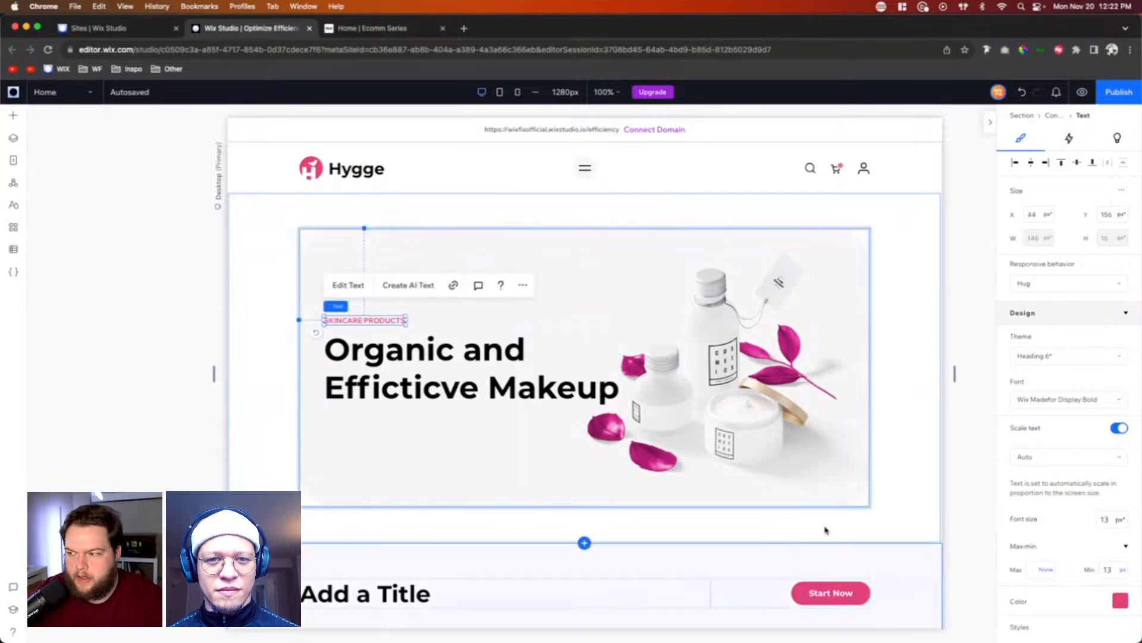
# Step: Copy the "Start Now" button from the title section below into the hero container
pyautogui.click(819, 594)
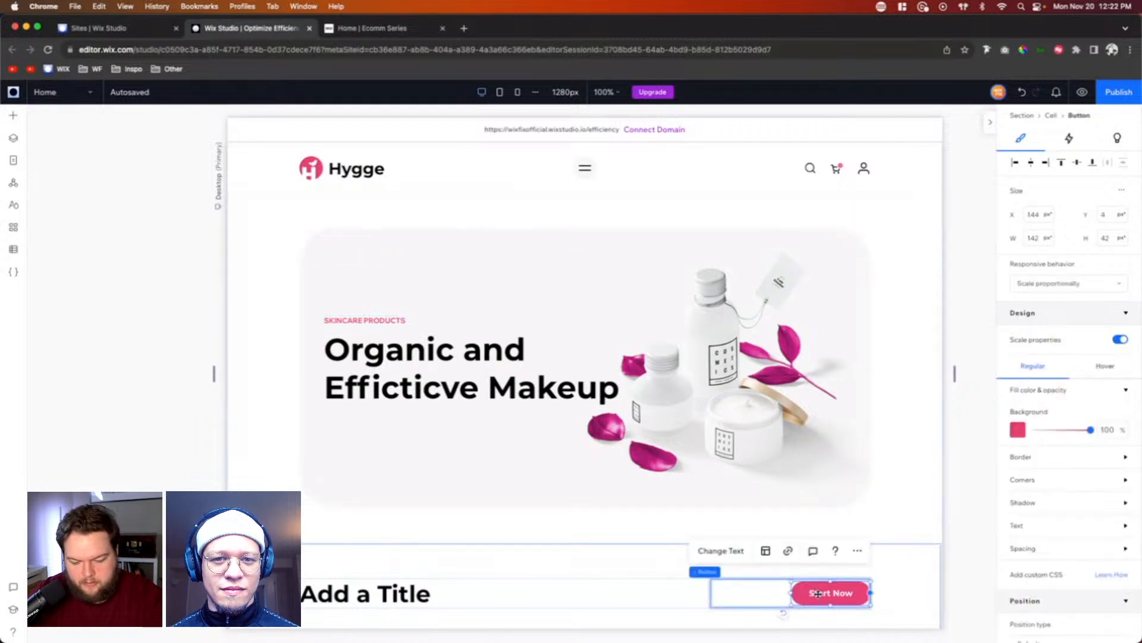
pyautogui.click(430, 444)
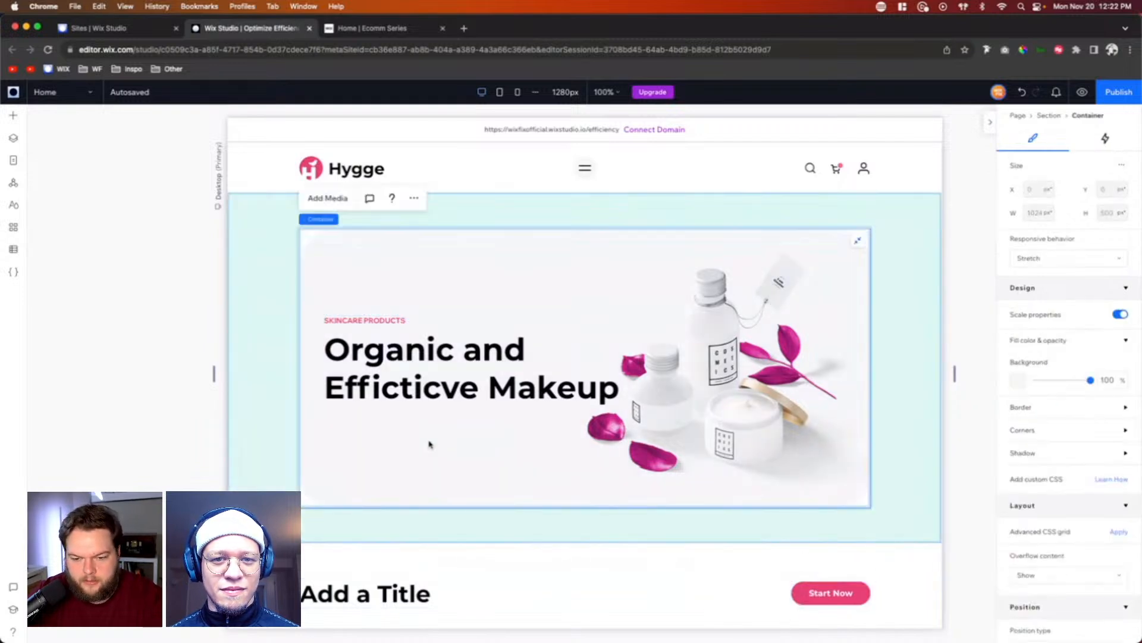
pyautogui.hotkey('ctrl', 'v')
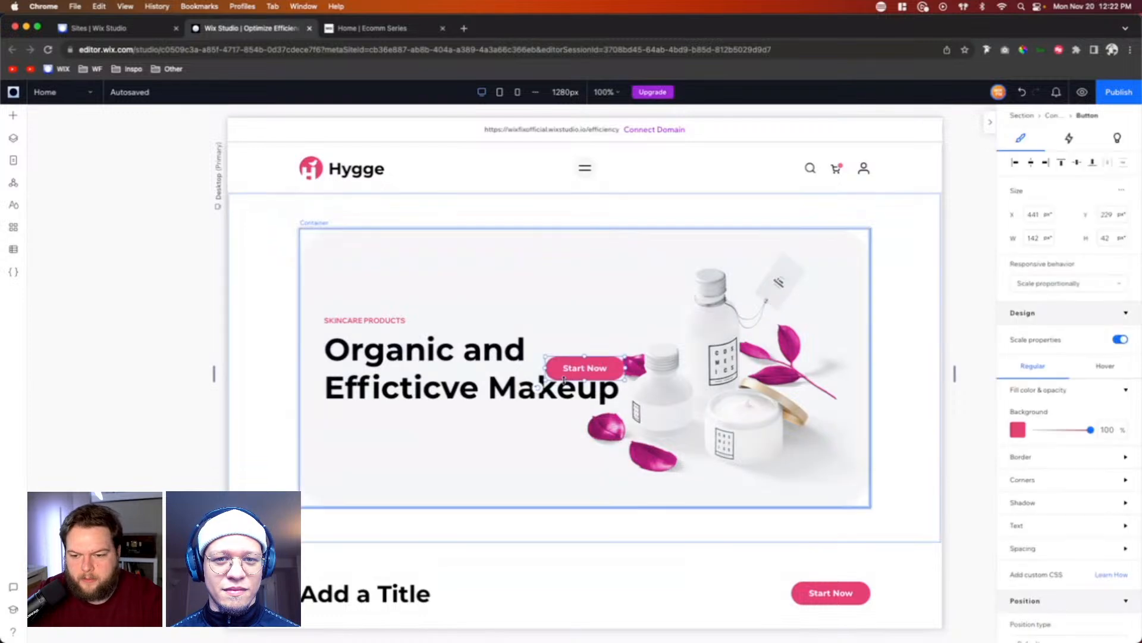
# Step: Change the hero button's text to "Shop Now" and move it below the heading, to about X 44, Y 334
pyautogui.click(577, 326)
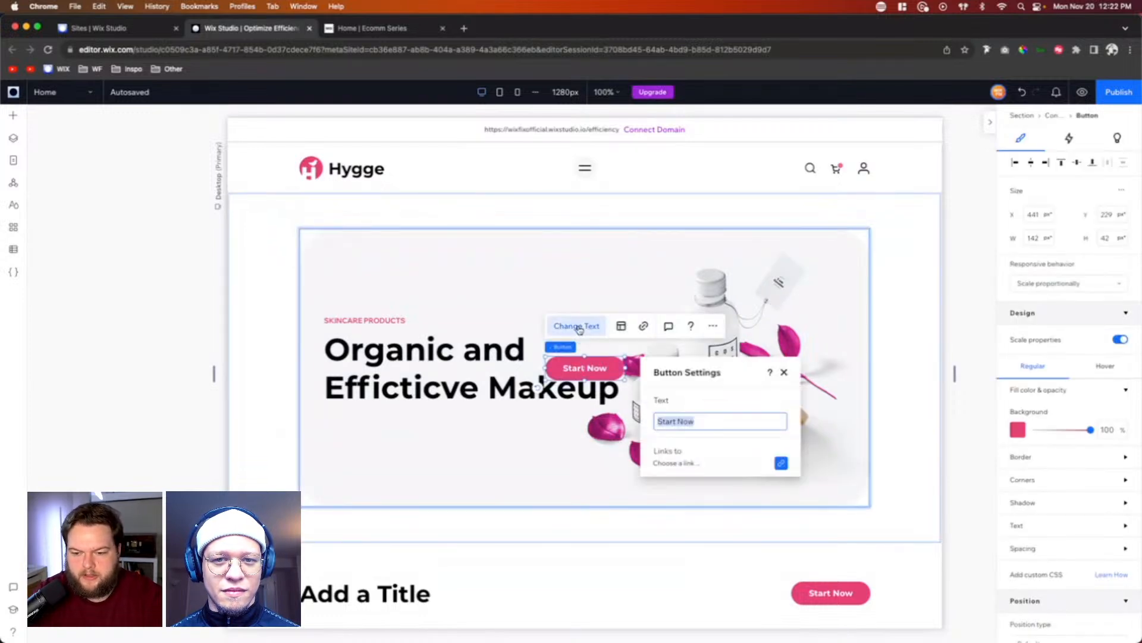
pyautogui.write('Shop')
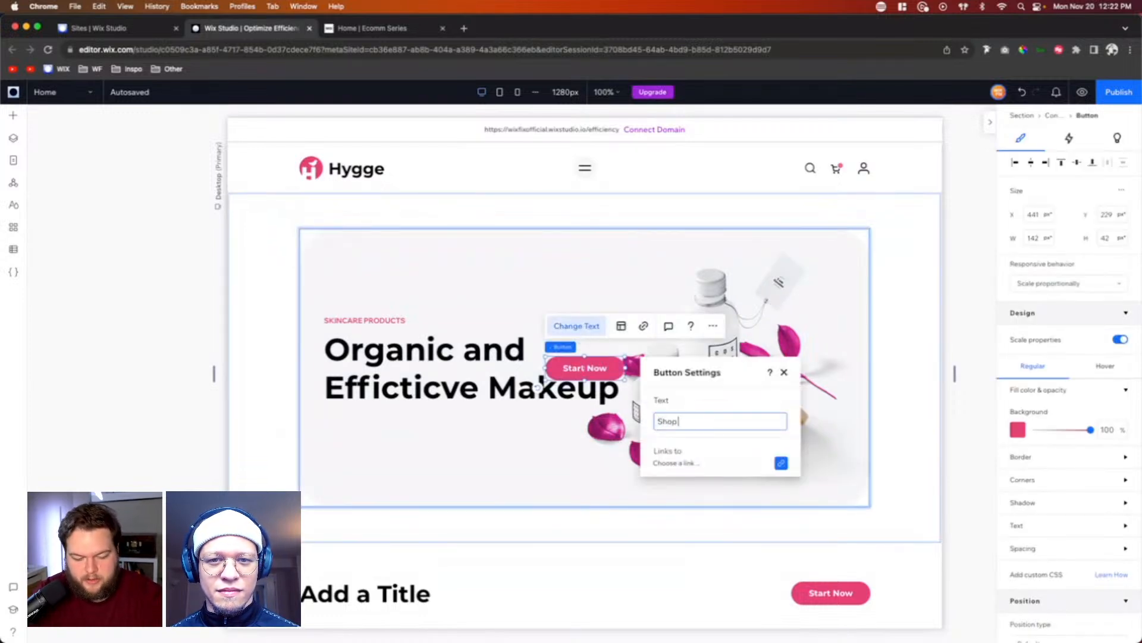
pyautogui.moveTo(582, 369); pyautogui.dragTo(360, 428)
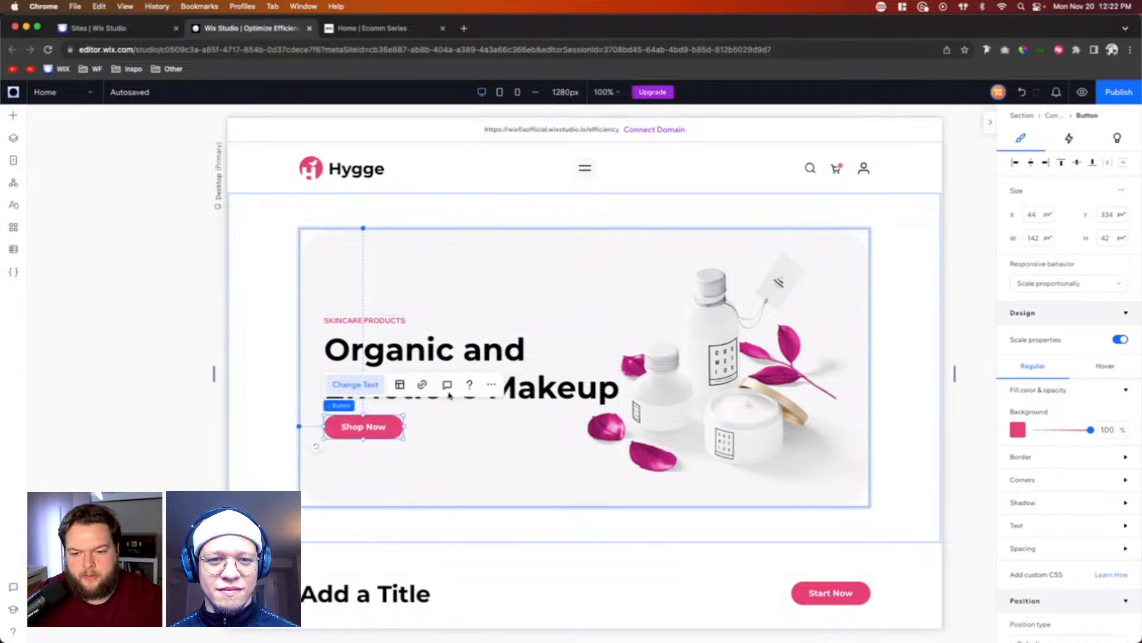
# Step: Stack the "SKINCARE PRODUCTS" text, the hero heading and the "Shop Now" button together
pyautogui.keyDown('shift'); pyautogui.click(375, 322); pyautogui.keyUp('shift')
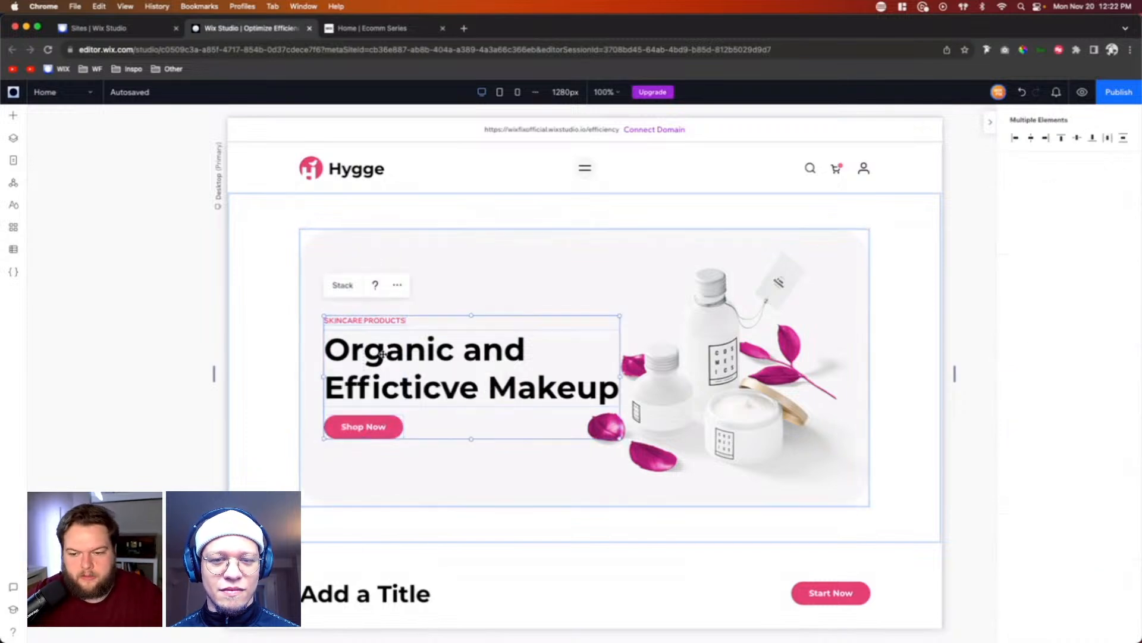
pyautogui.click(343, 287)
pyautogui.click(916, 375)
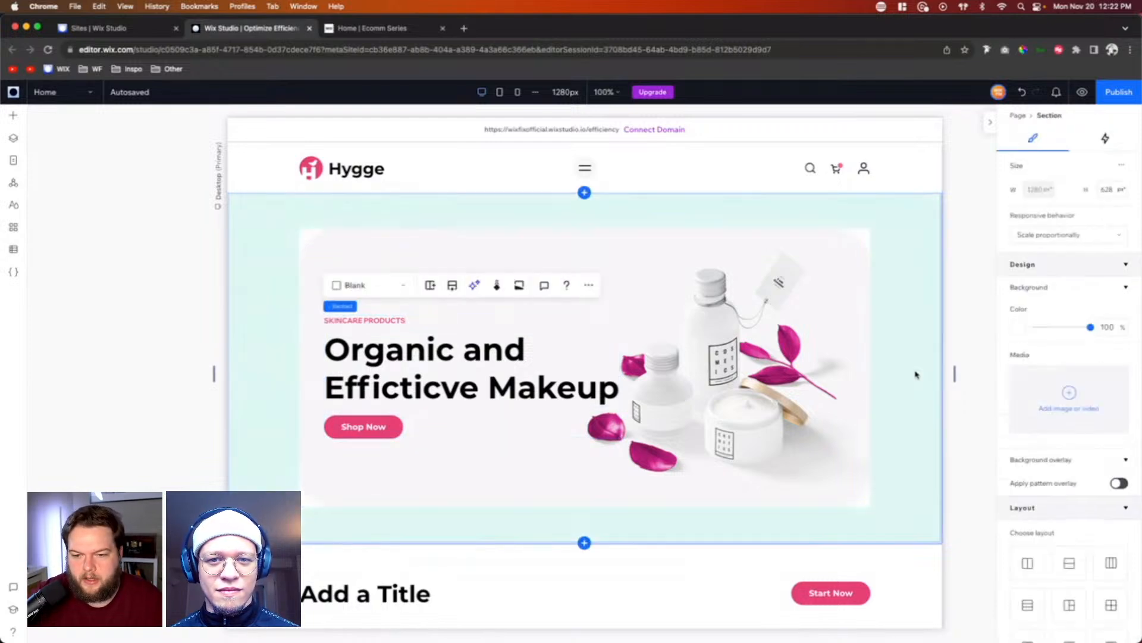
pyautogui.scroll(-6, 916, 375)
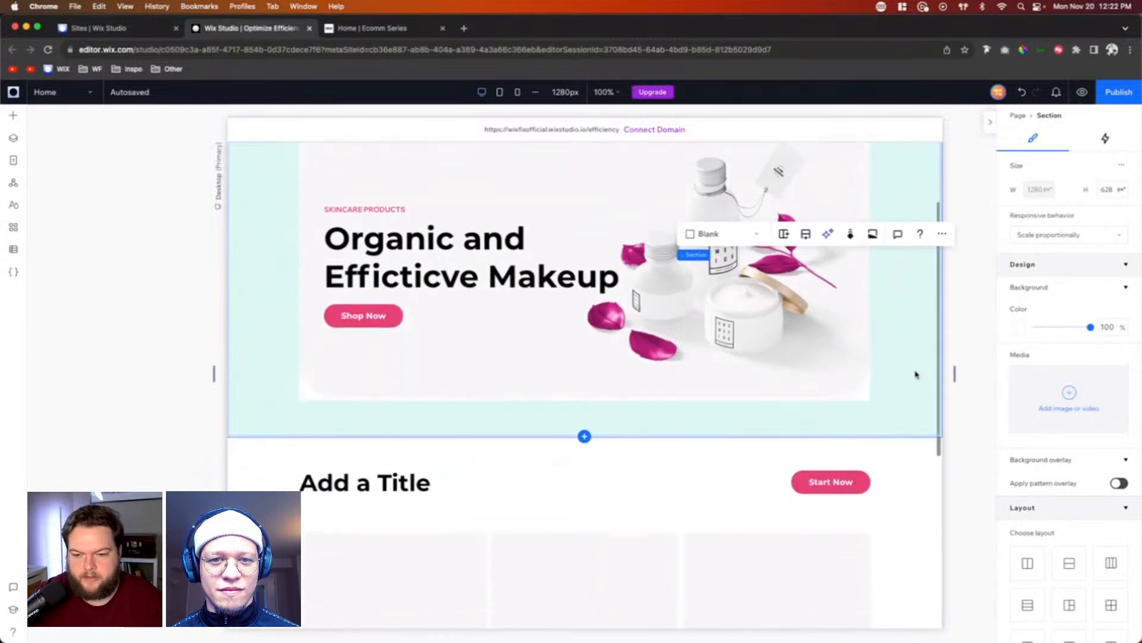
pyautogui.scroll(5, 916, 375)
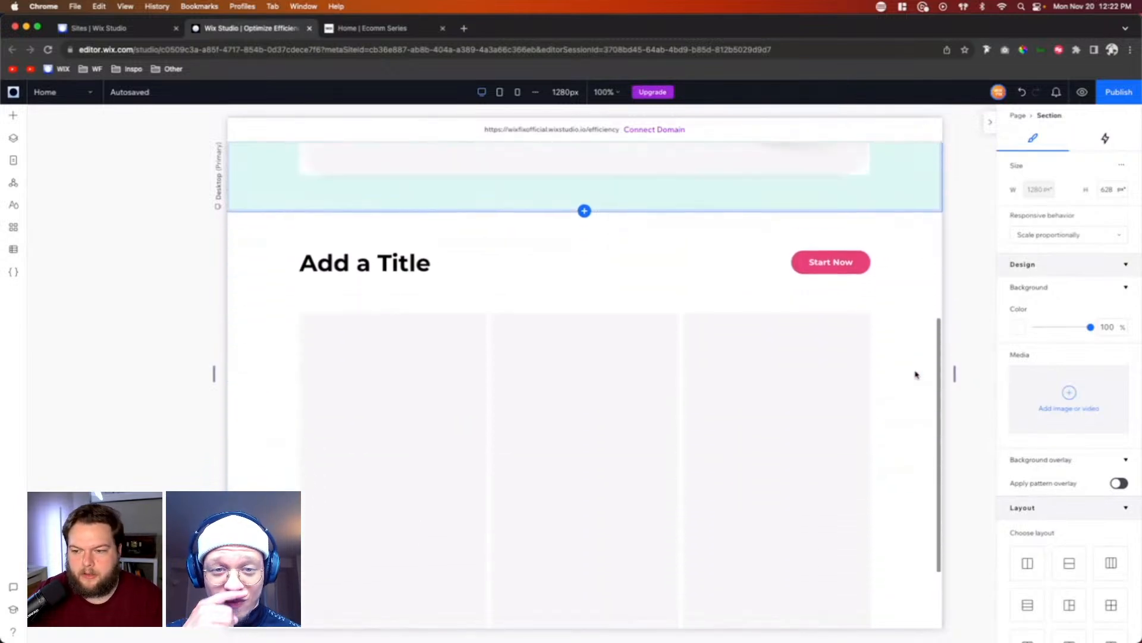
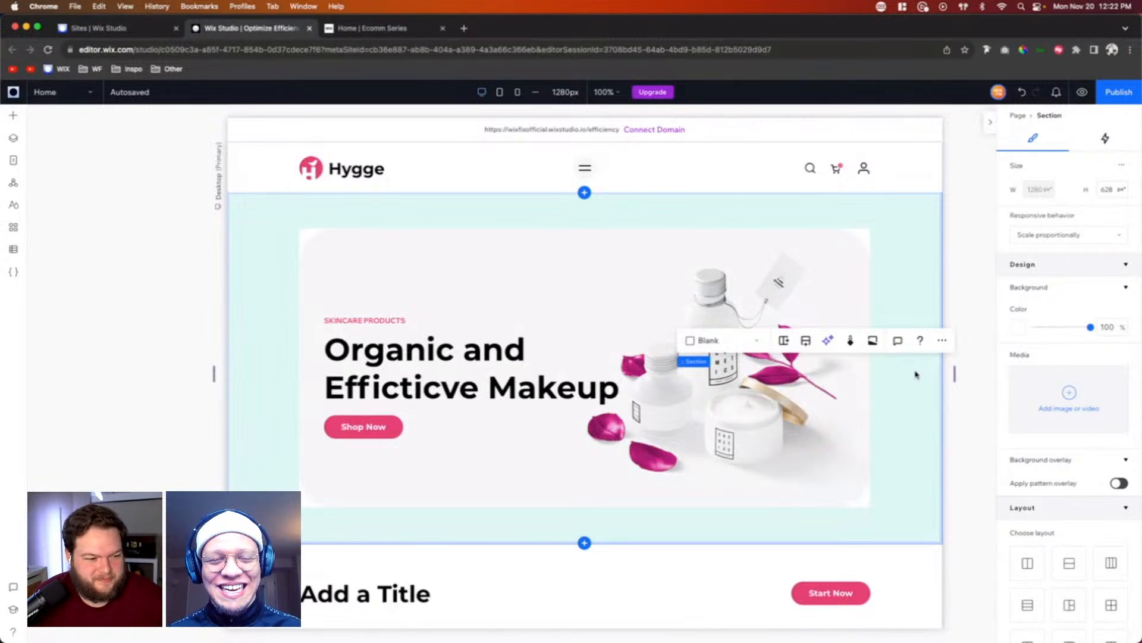
# Step: Correct the misspelled word in the hero heading so it reads "Organic and Effective Makeup"
pyautogui.doubleClick(384, 393)
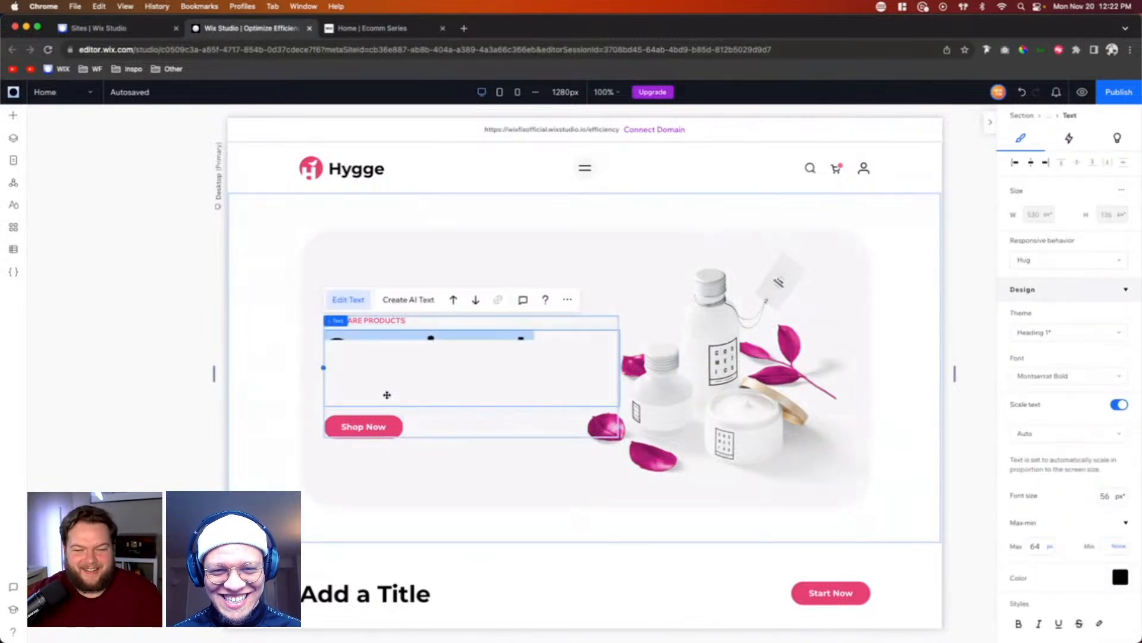
pyautogui.doubleClick(384, 392)
pyautogui.write('Eff')
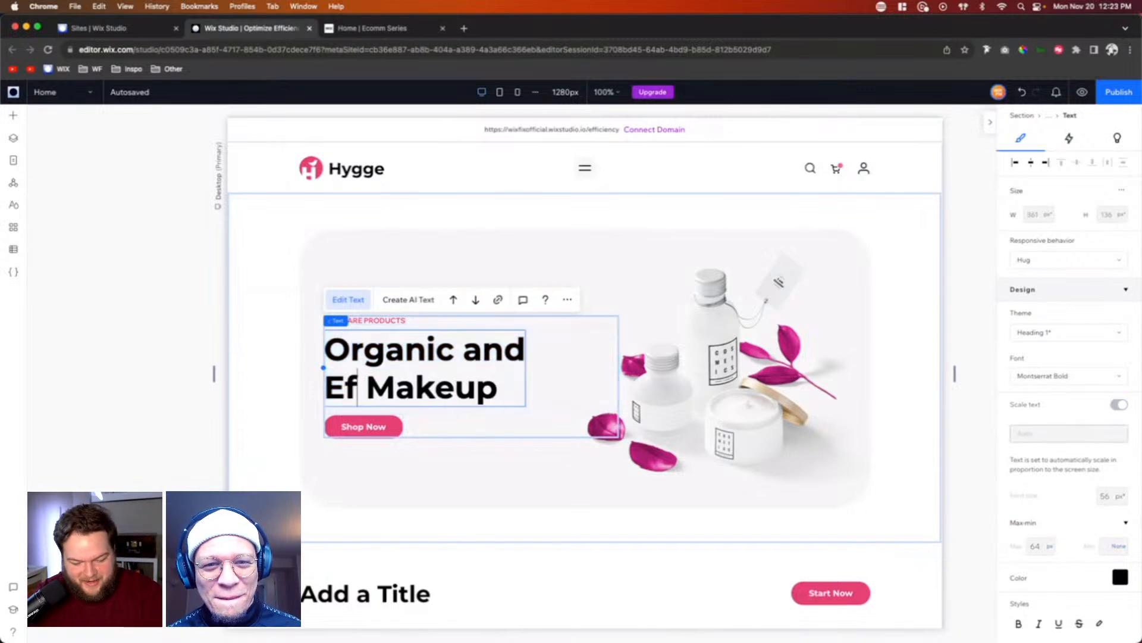
pyautogui.write('ectivbe')
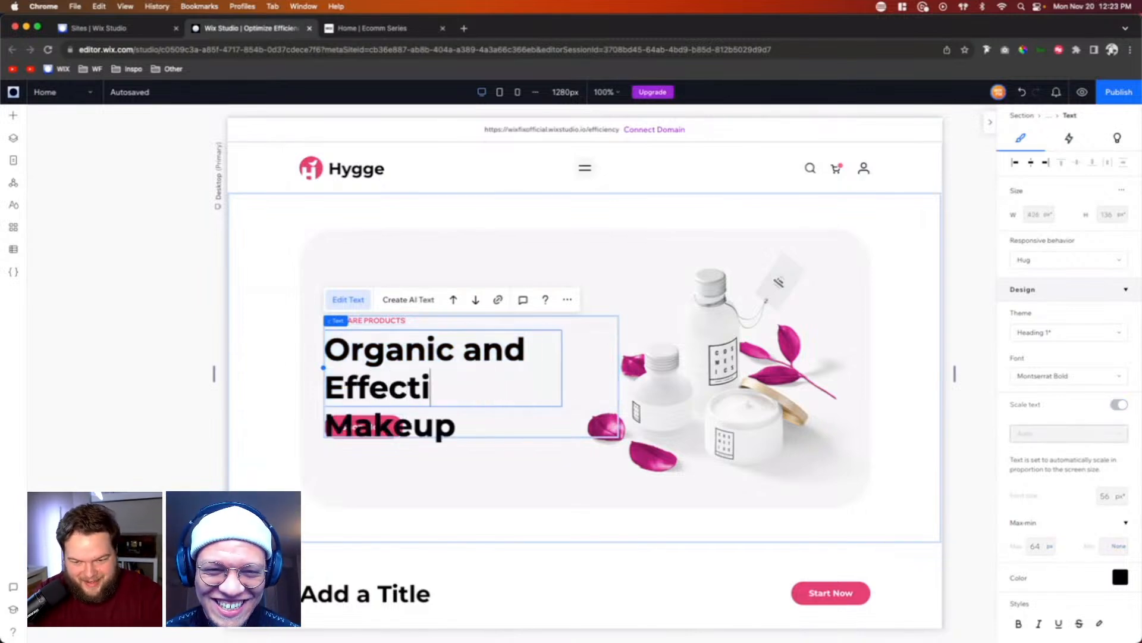
pyautogui.press('BackSpace')
pyautogui.press('BackSpace')
pyautogui.write('e')
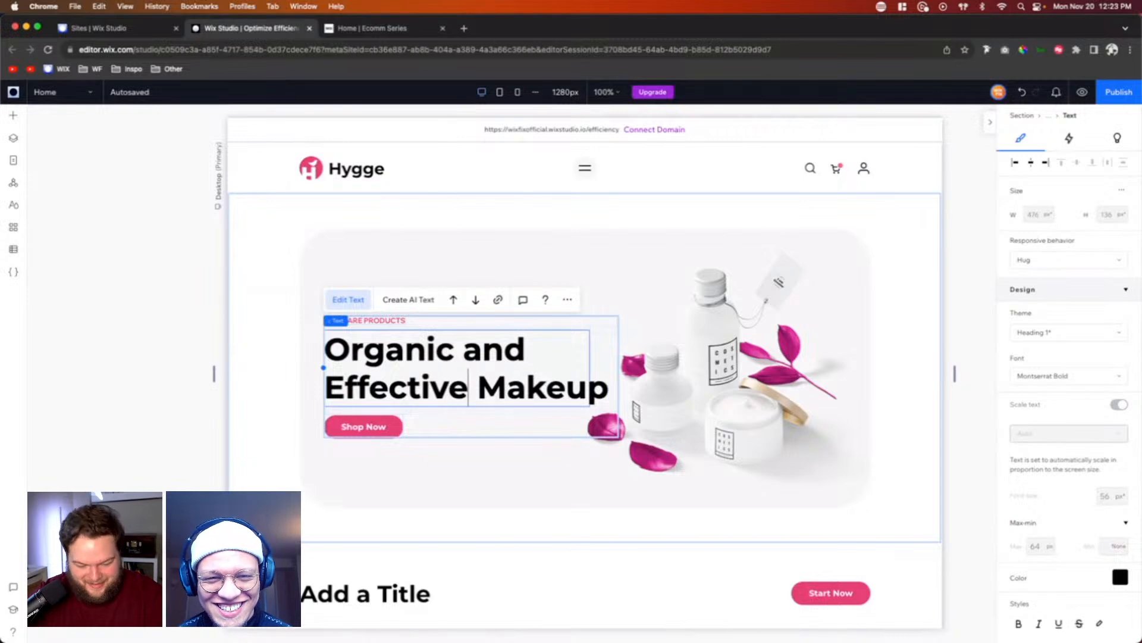
pyautogui.click(754, 401)
# Step: Replace the "Add a Title" heading in the section below the hero with "Browse by Category"
pyautogui.scroll(-3, 754, 402)
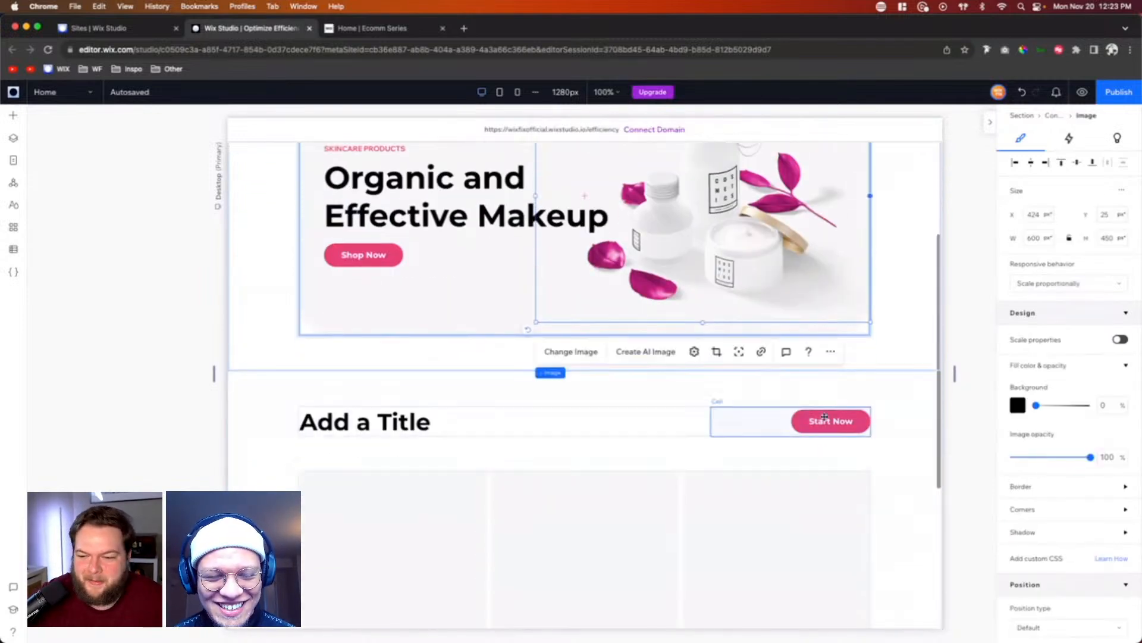
pyautogui.click(377, 419)
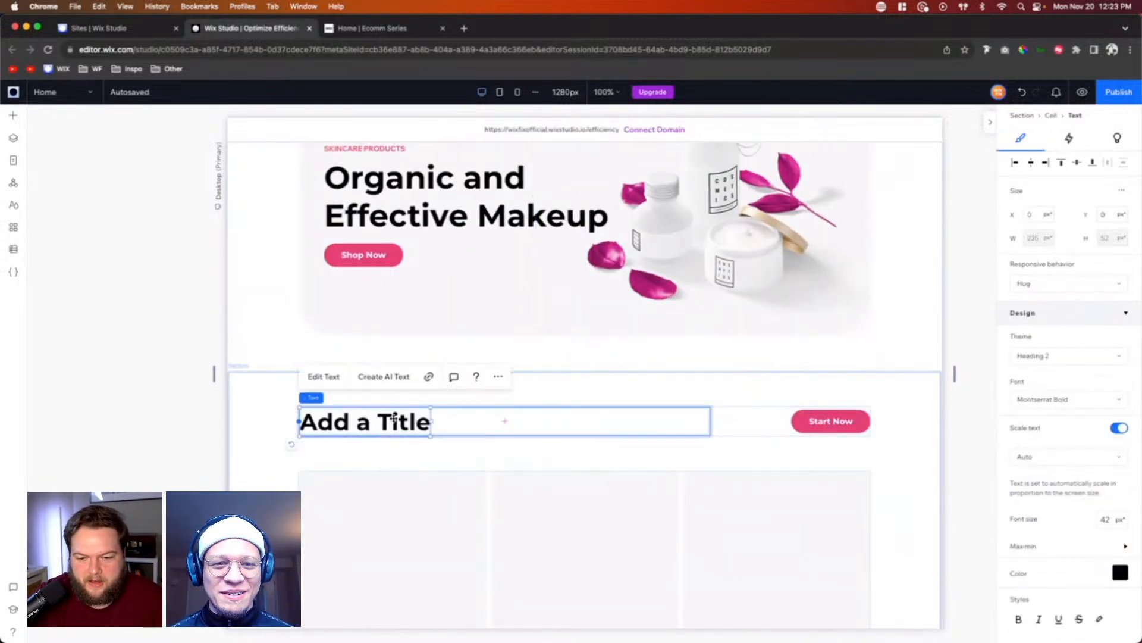
pyautogui.scroll(1, 619, 406)
pyautogui.scroll(-2, 620, 406)
pyautogui.scroll(-3, 619, 406)
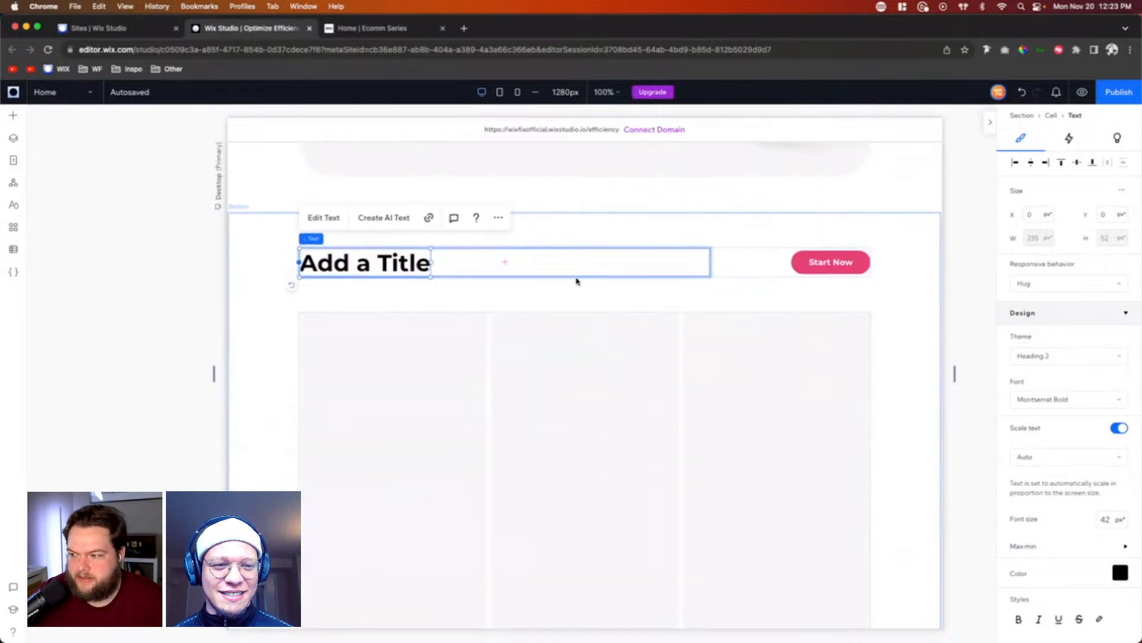
pyautogui.doubleClick(377, 262)
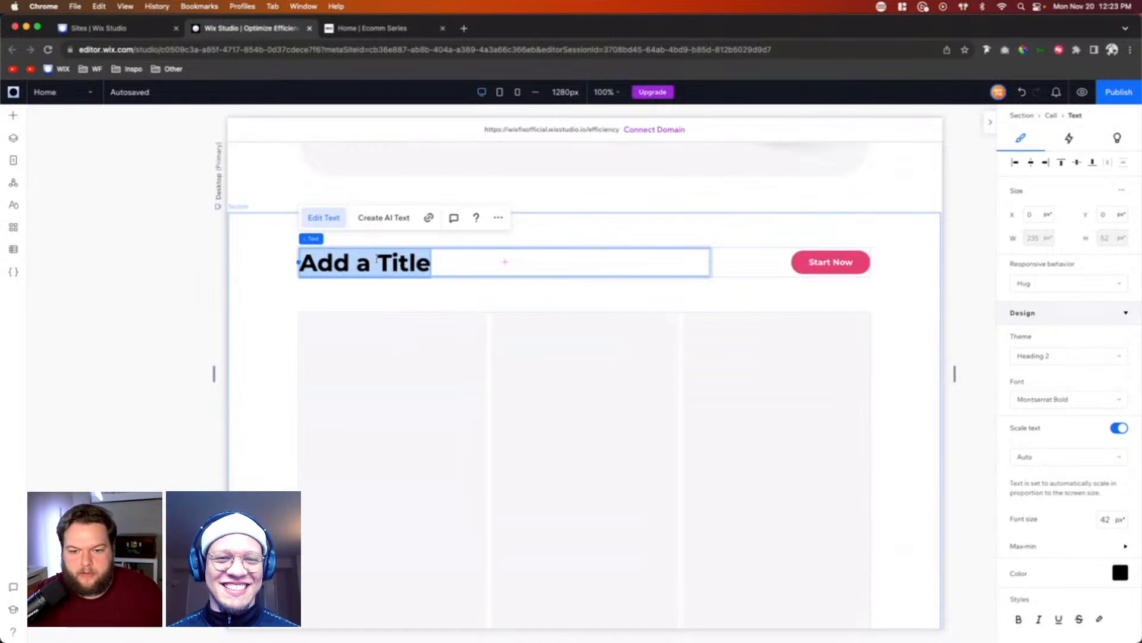
pyautogui.write('Bro')
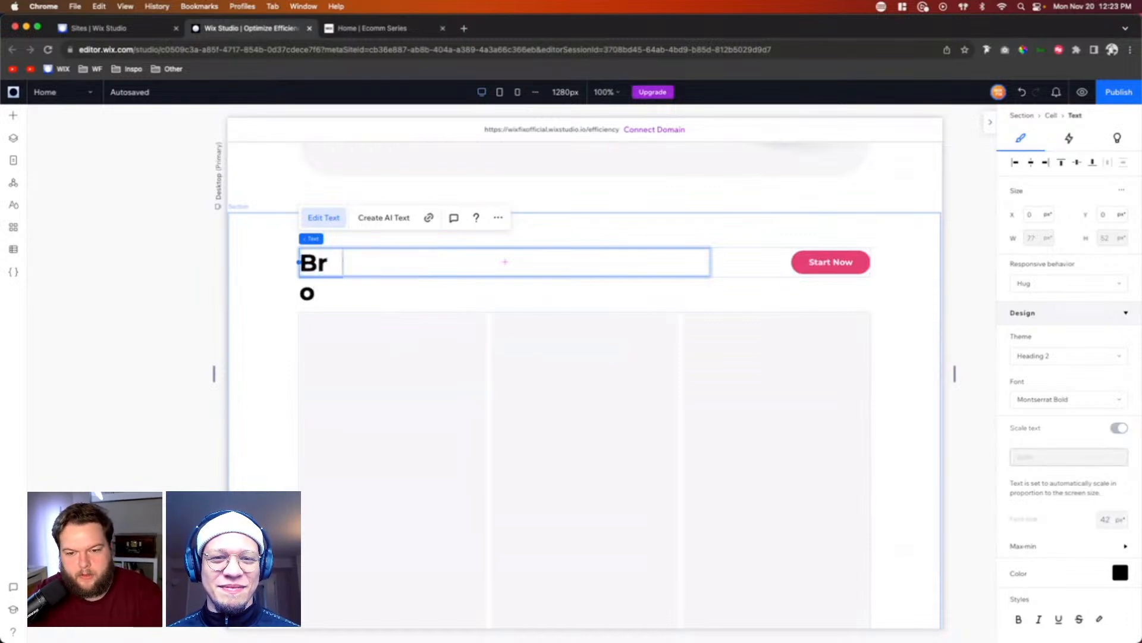
pyautogui.write('wse')
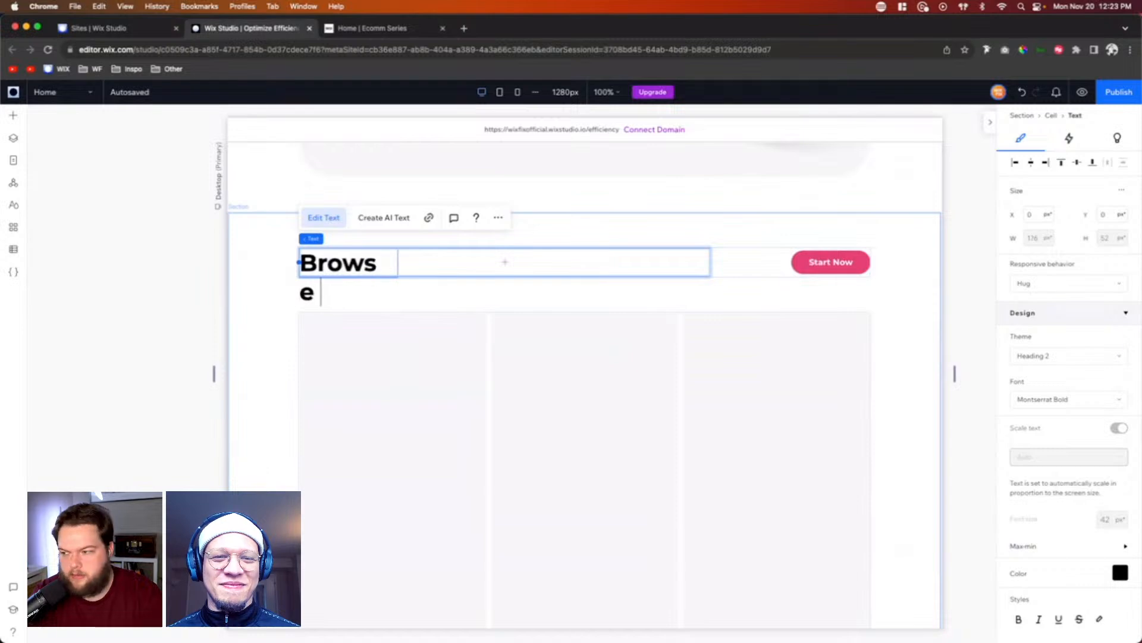
pyautogui.write(' by Category')
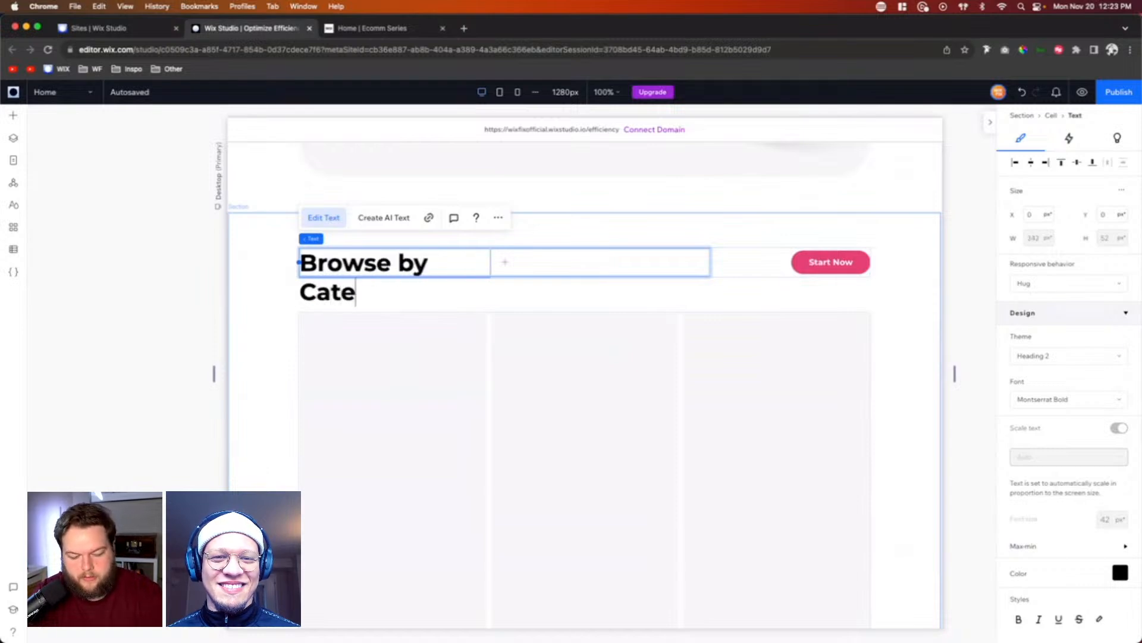
# Step: Change the text of the "Start Now" button beside the category heading to "Shop Now"
pyautogui.click(852, 259)
pyautogui.click(738, 221)
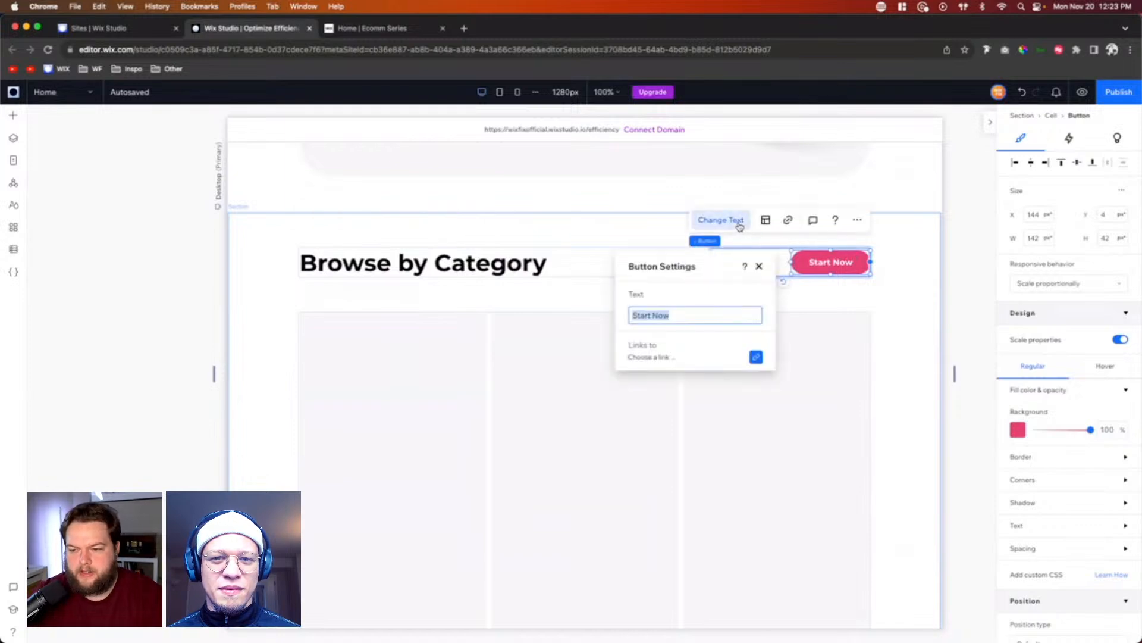
pyautogui.write('Shop')
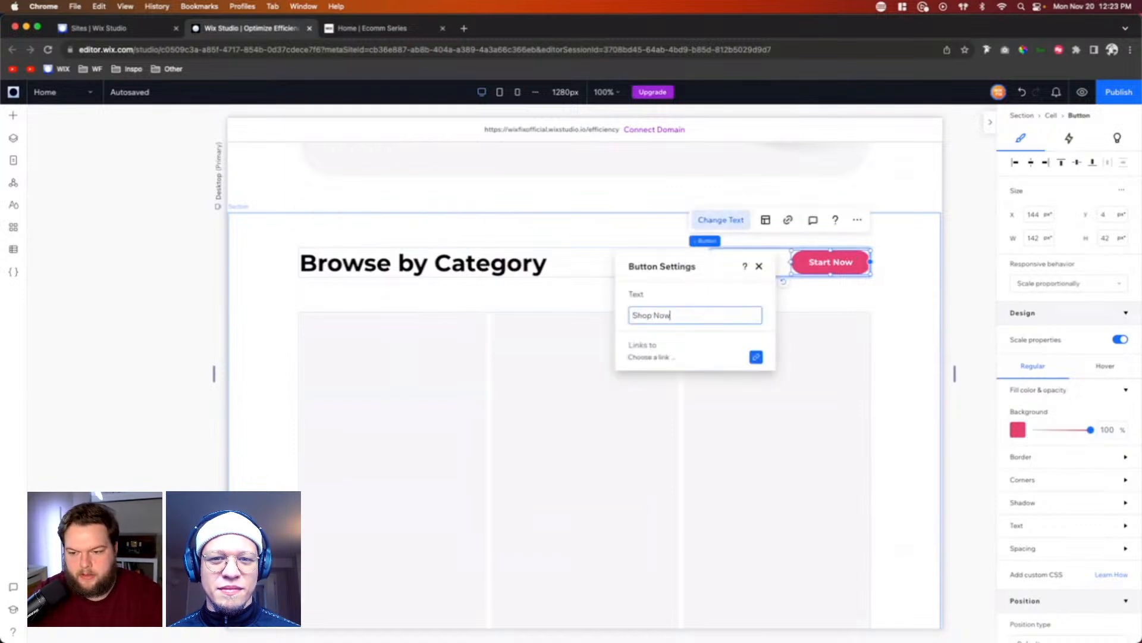
pyautogui.click(895, 326)
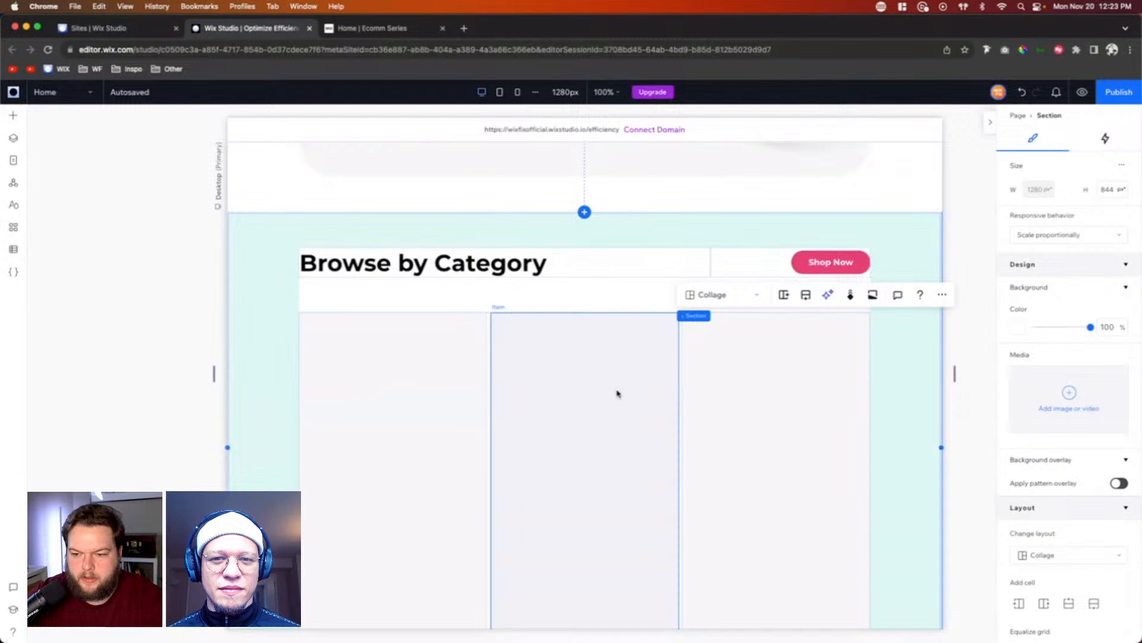
# Step: Set the category repeater to 8 items per row and add items until the row holds eight
pyautogui.click(682, 384)
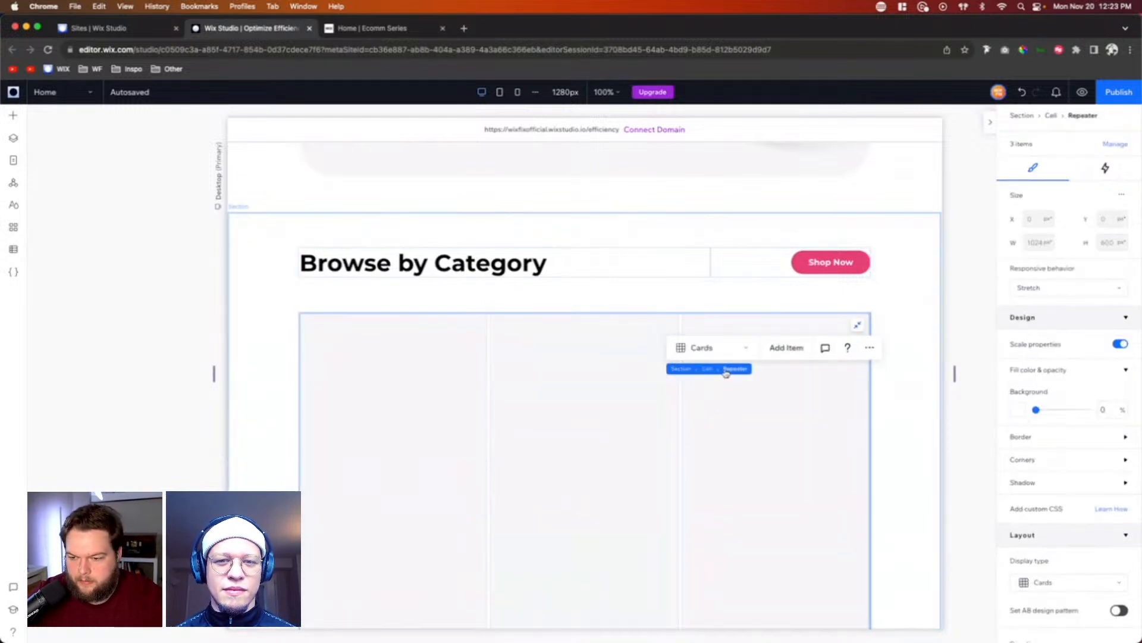
pyautogui.scroll(-5, 1063, 382)
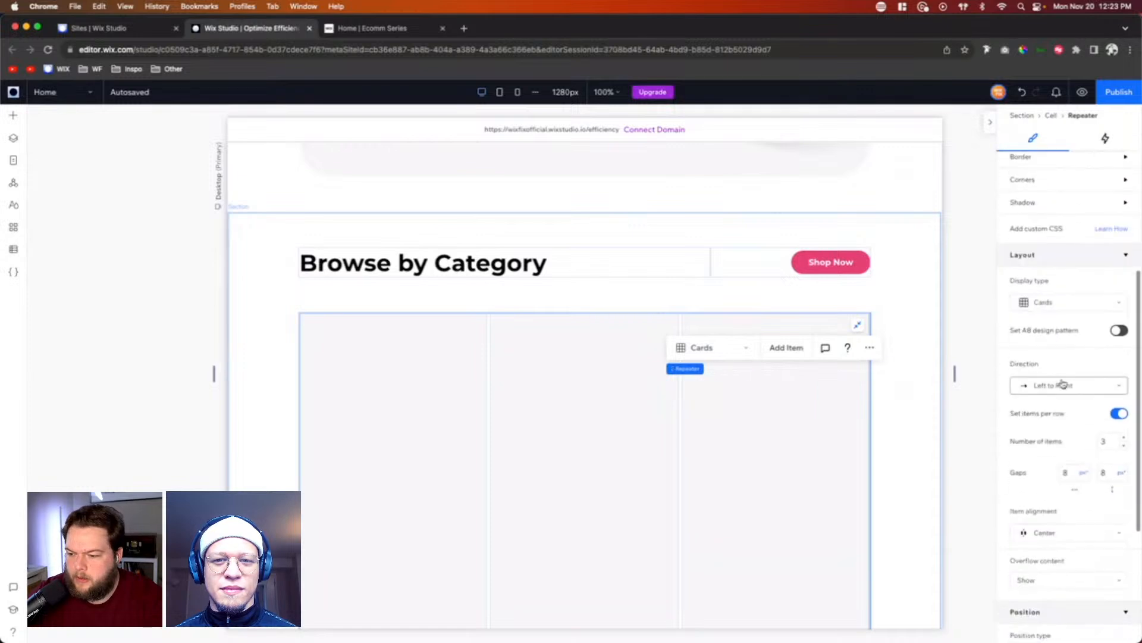
pyautogui.click(1105, 443)
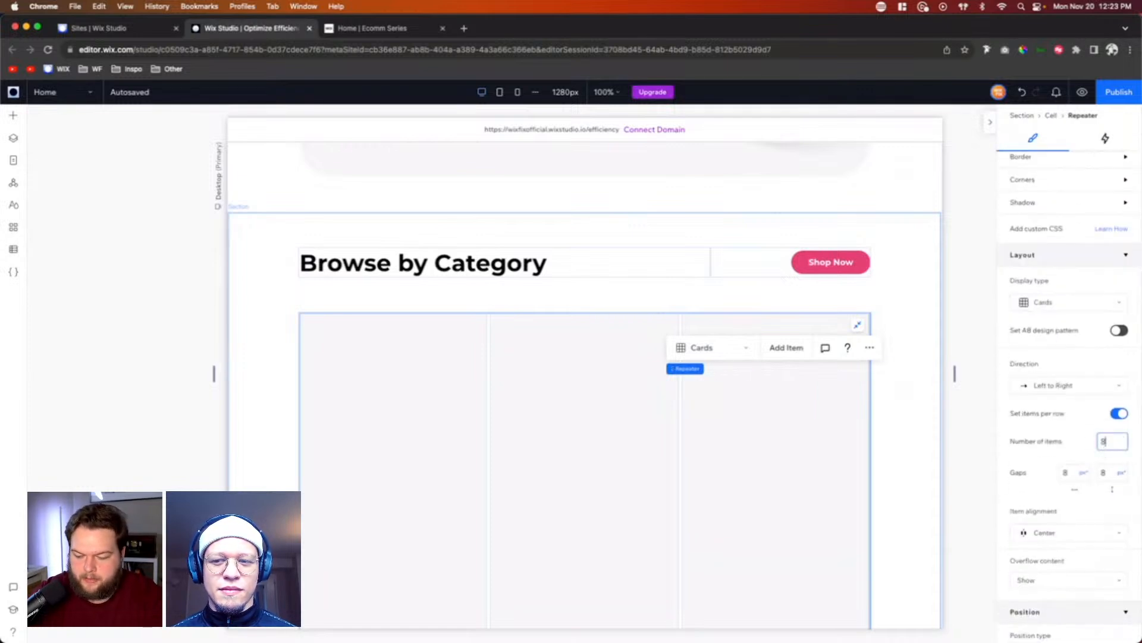
pyautogui.write('8')
pyautogui.click(1012, 450)
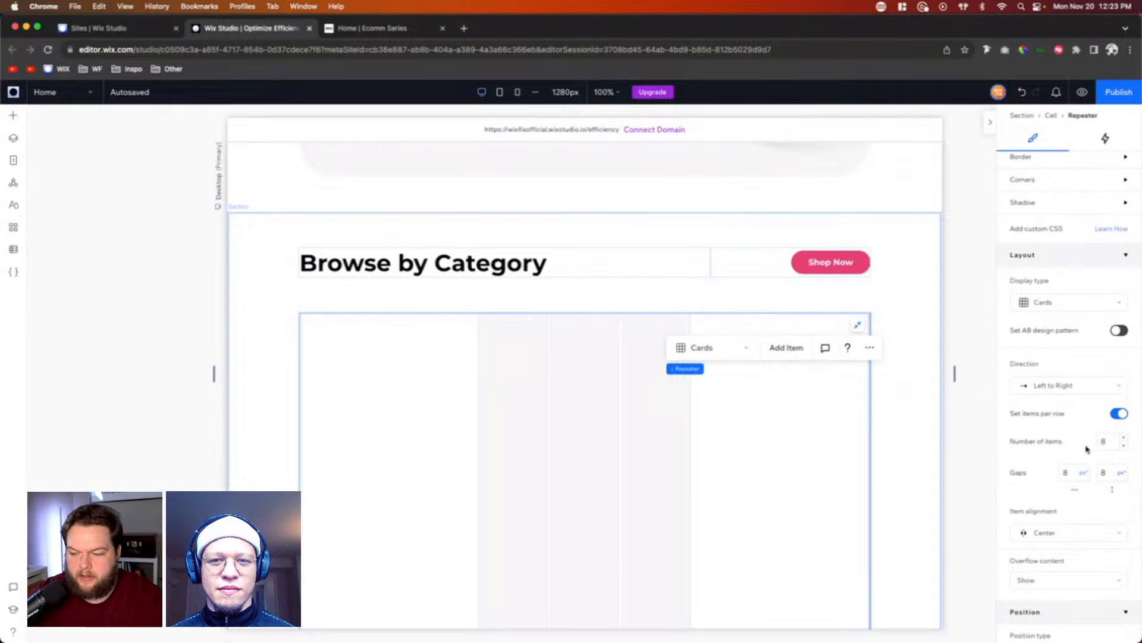
pyautogui.click(777, 354)
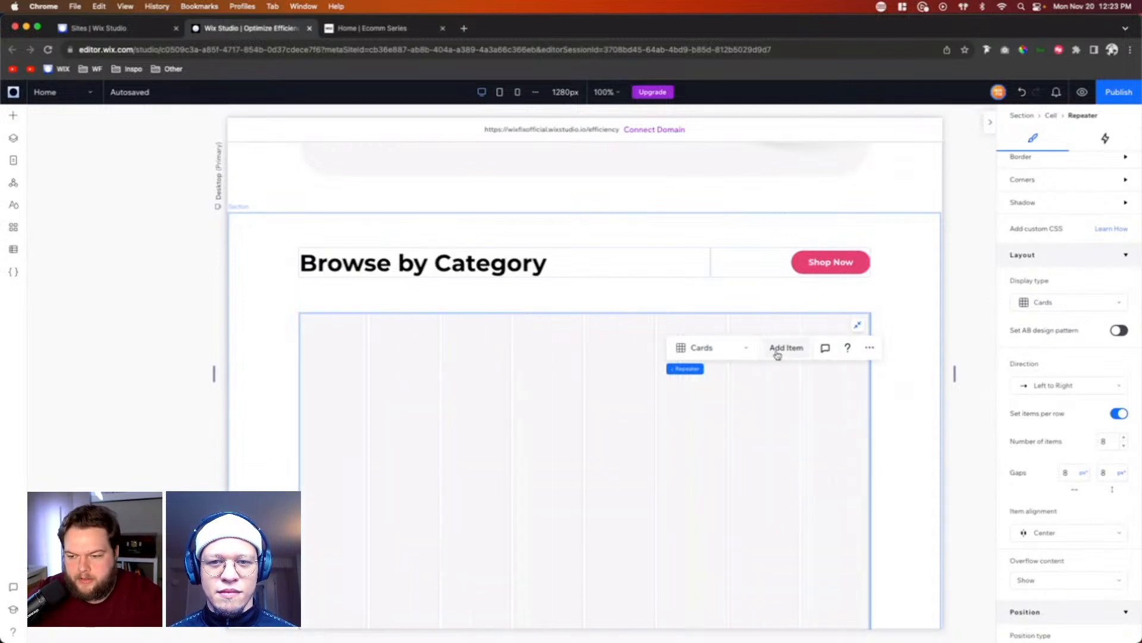
# Step: Set the category repeater's horizontal and vertical gaps to 24 px
pyautogui.click(1073, 475)
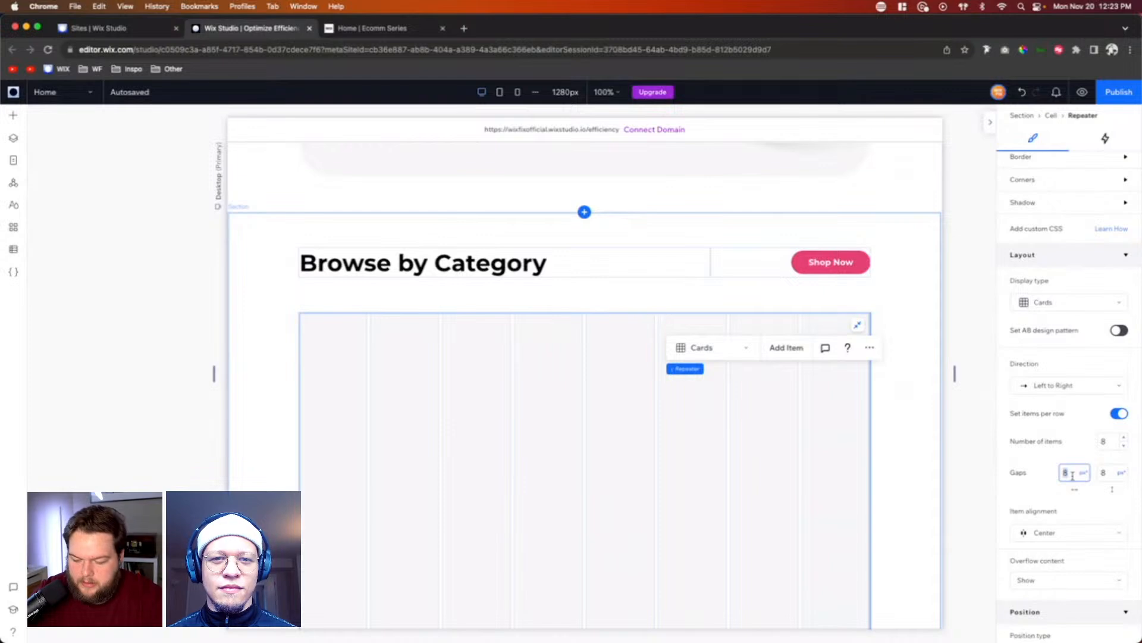
pyautogui.write('24')
pyautogui.press('Tab')
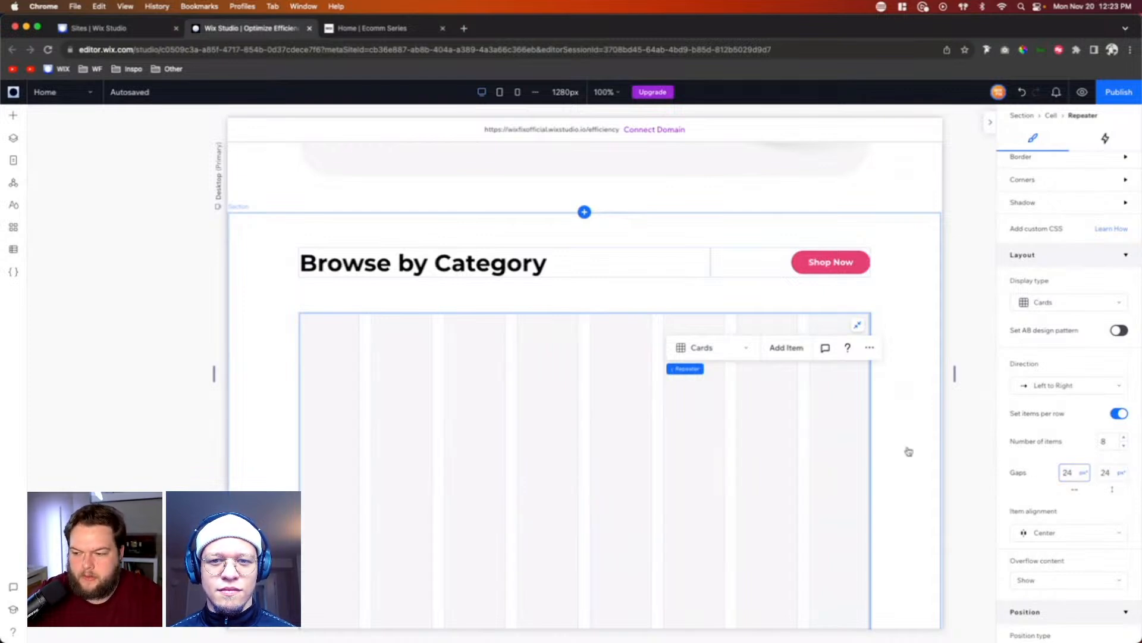
# Step: Round all corners of the category repeater's items with a 24 px radius
pyautogui.click(337, 369)
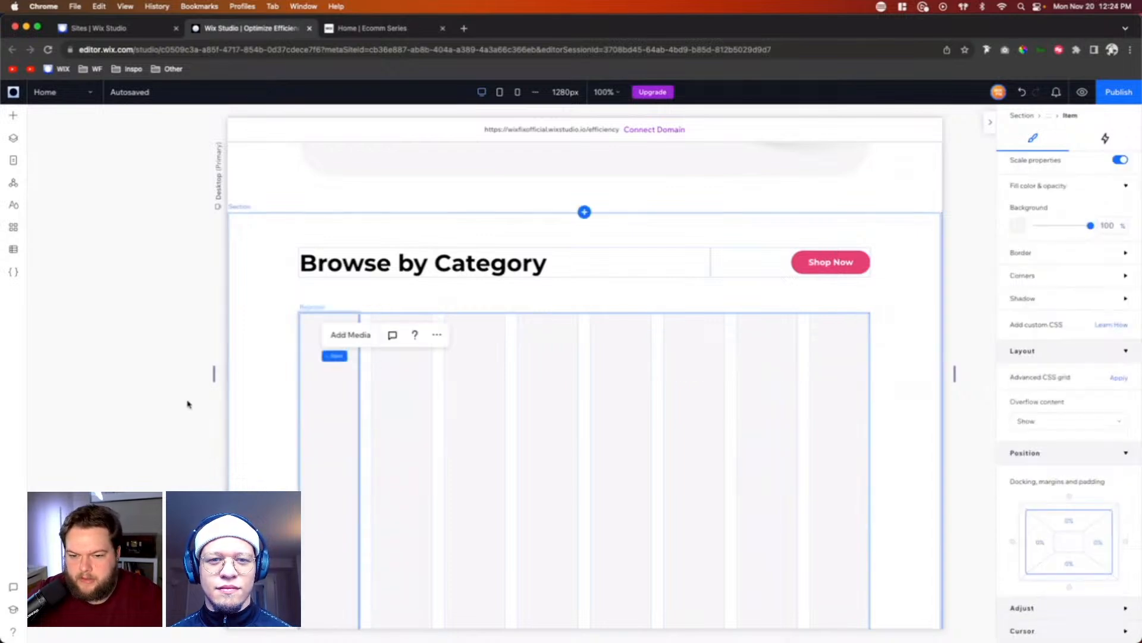
pyautogui.click(1046, 278)
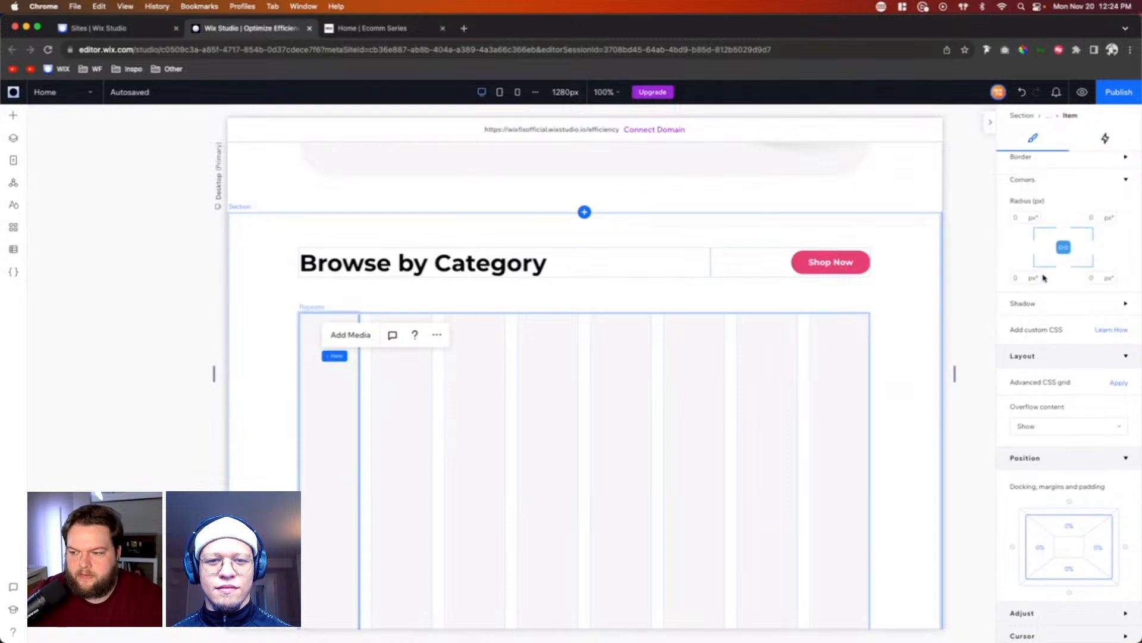
pyautogui.click(1024, 218)
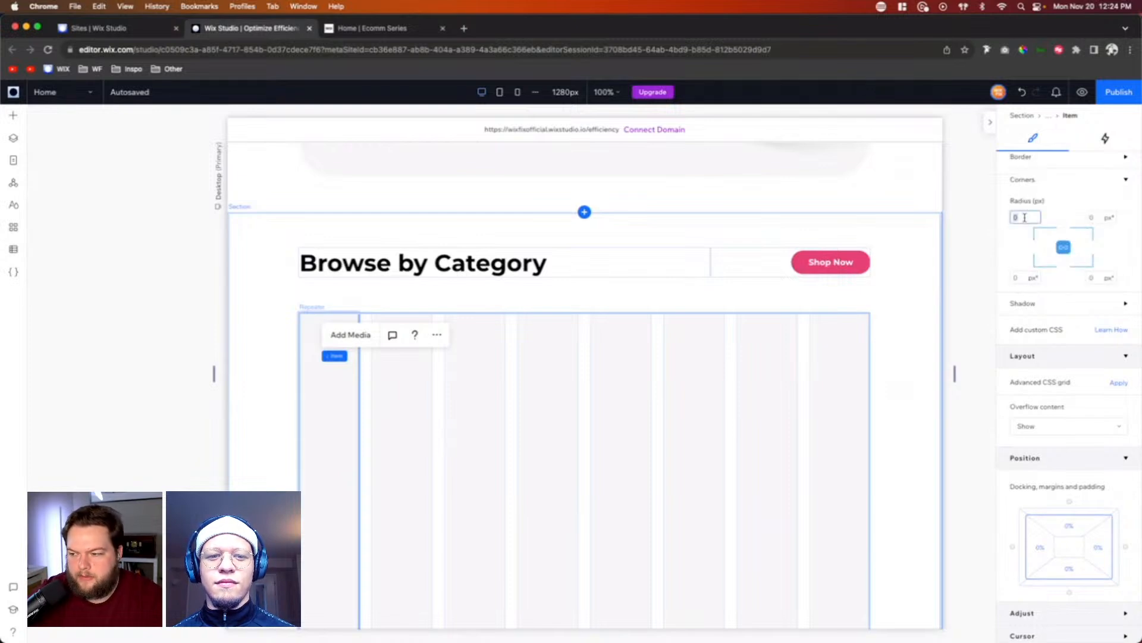
pyautogui.write('24')
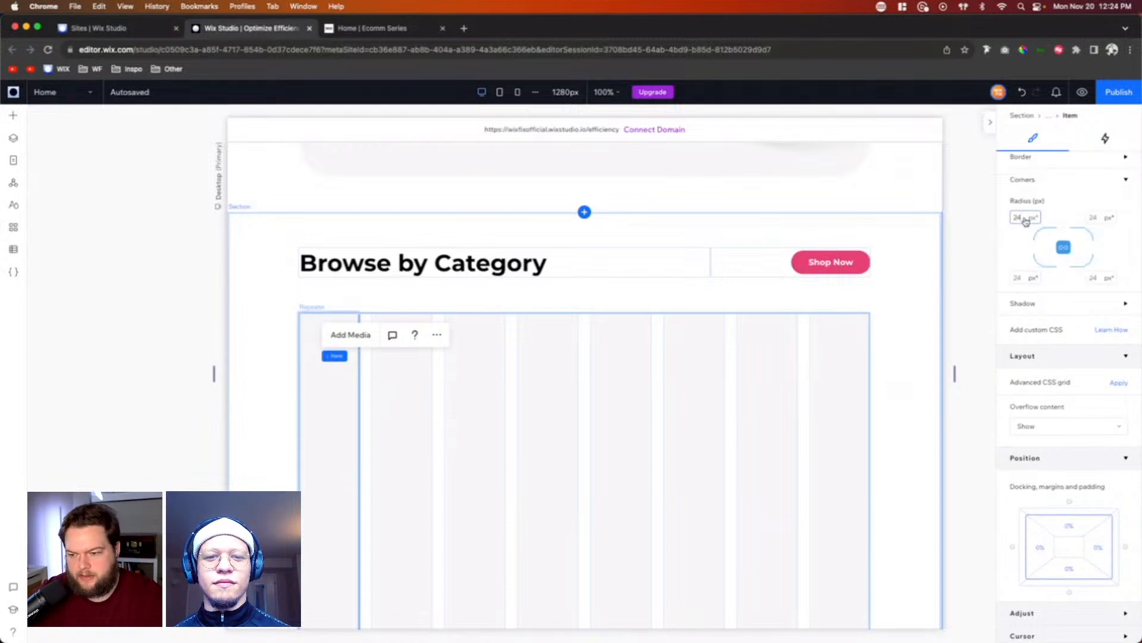
pyautogui.press('Return')
pyautogui.scroll(-1, 917, 384)
pyautogui.scroll(-1, 916, 384)
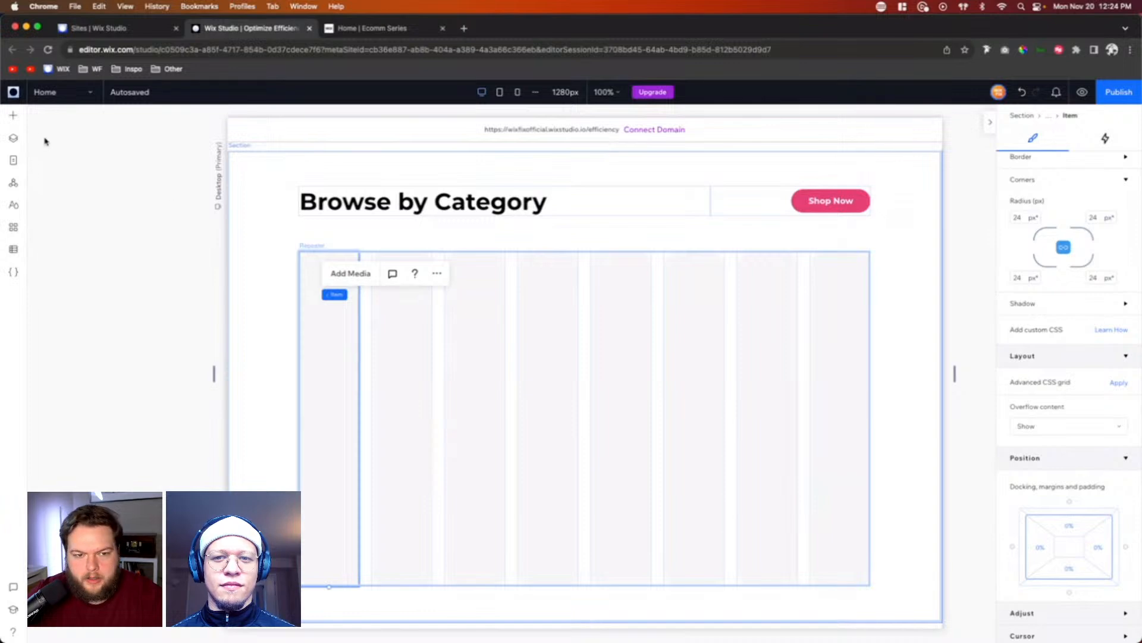
# Step: Add the pink shield vector Treatments.svg from the site files to the page
pyautogui.click(15, 119)
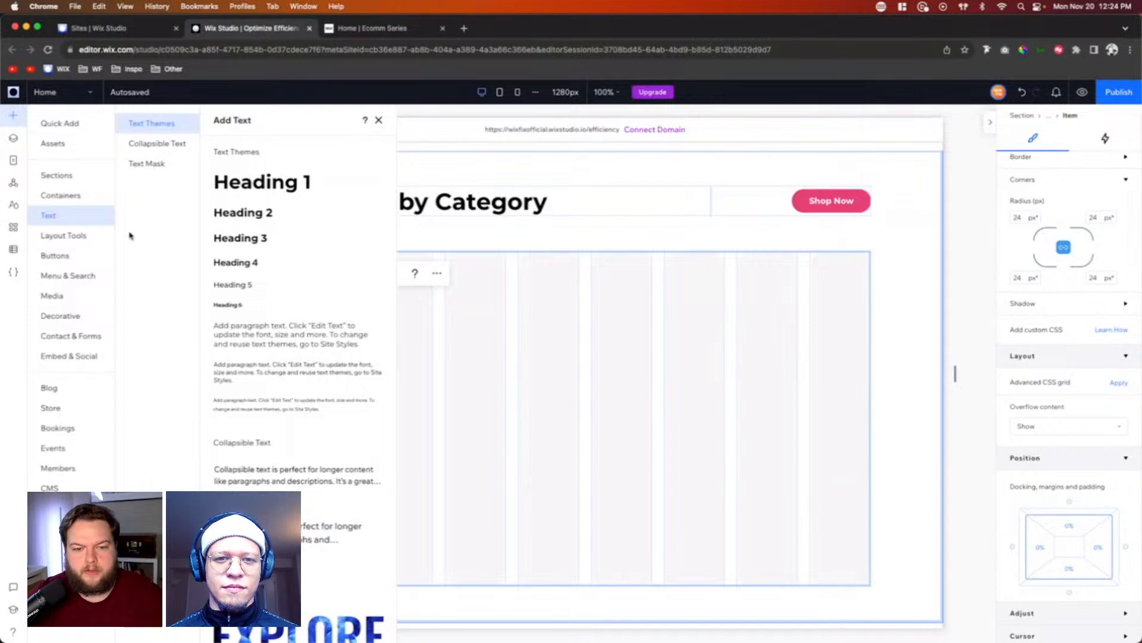
pyautogui.click(63, 296)
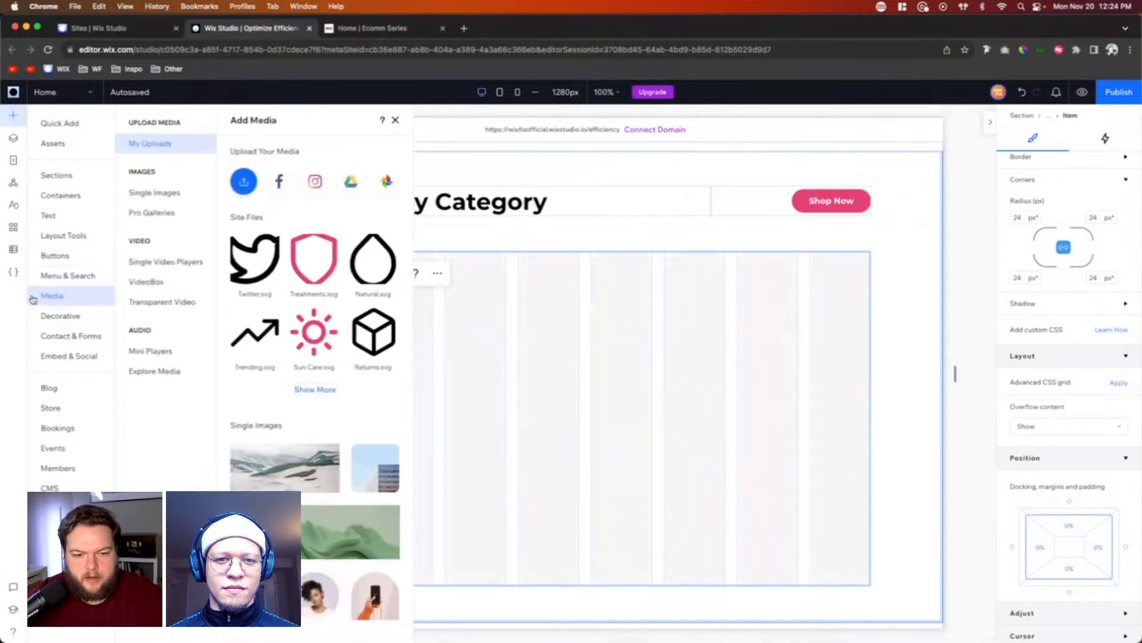
pyautogui.click(318, 390)
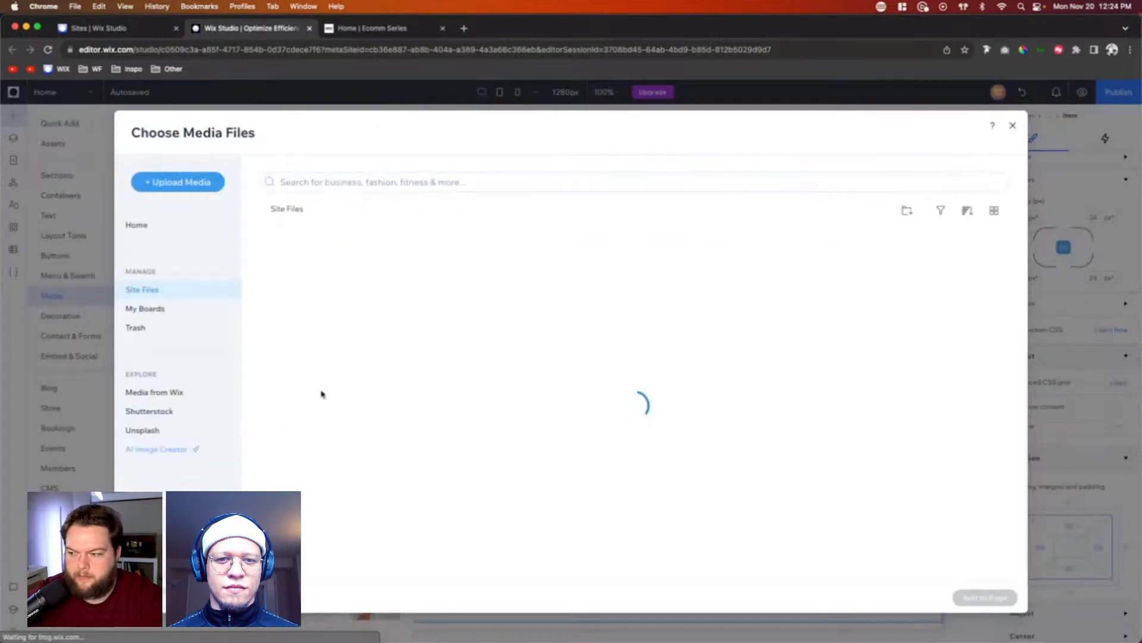
pyautogui.doubleClick(376, 249)
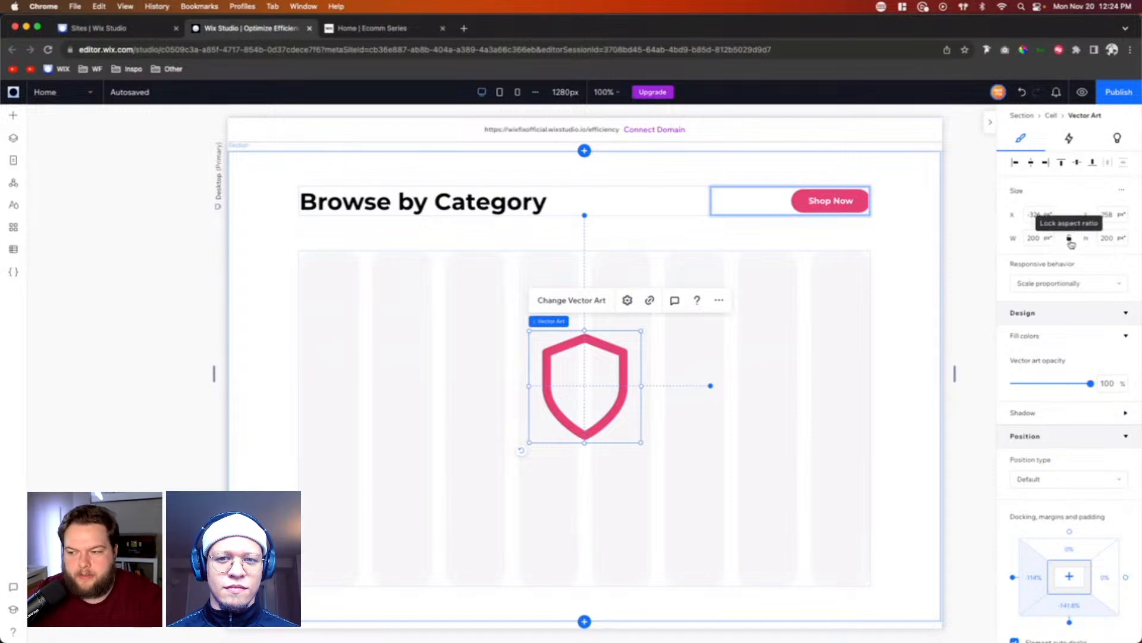
# Step: Set the shield icon's responsive behavior to Fixed and its size to 32 by 32 px
pyautogui.click(1055, 282)
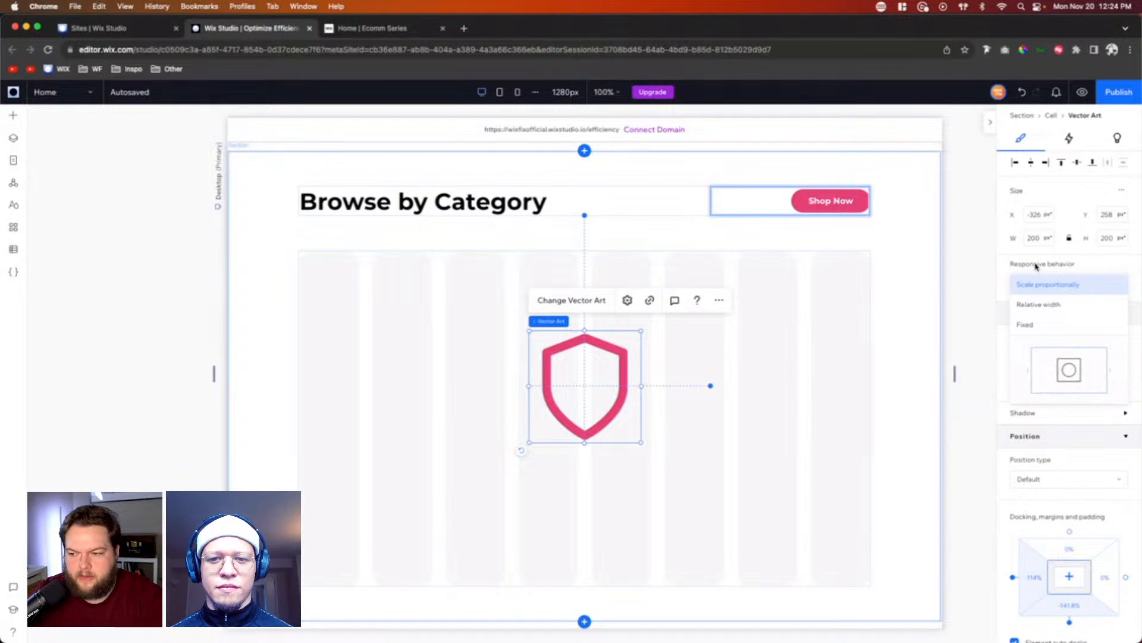
pyautogui.click(1031, 323)
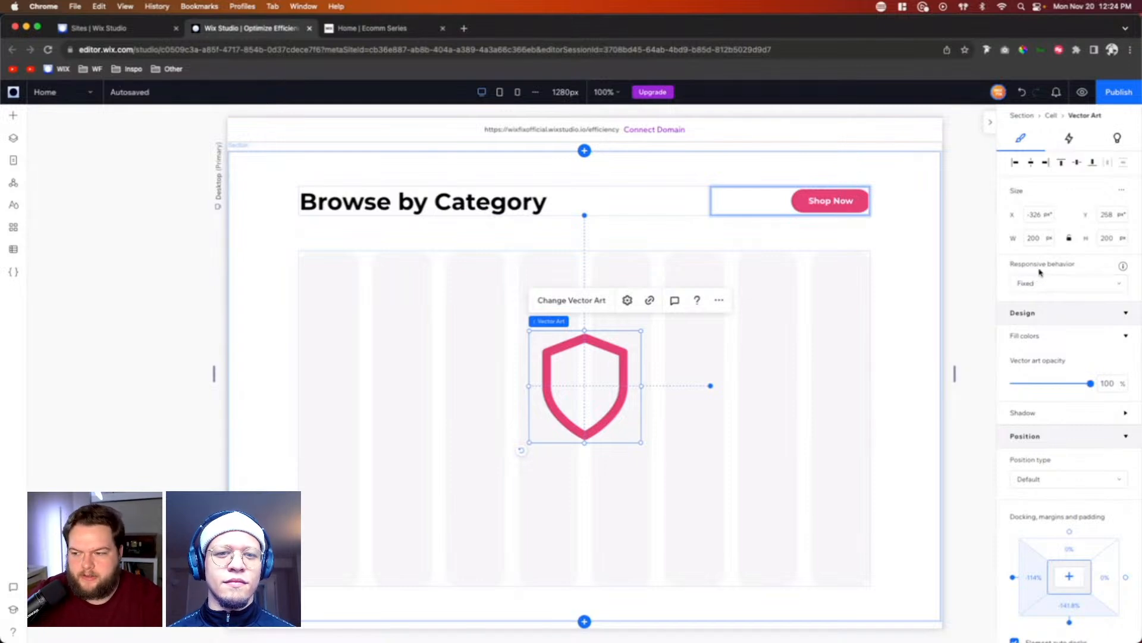
pyautogui.click(1036, 238)
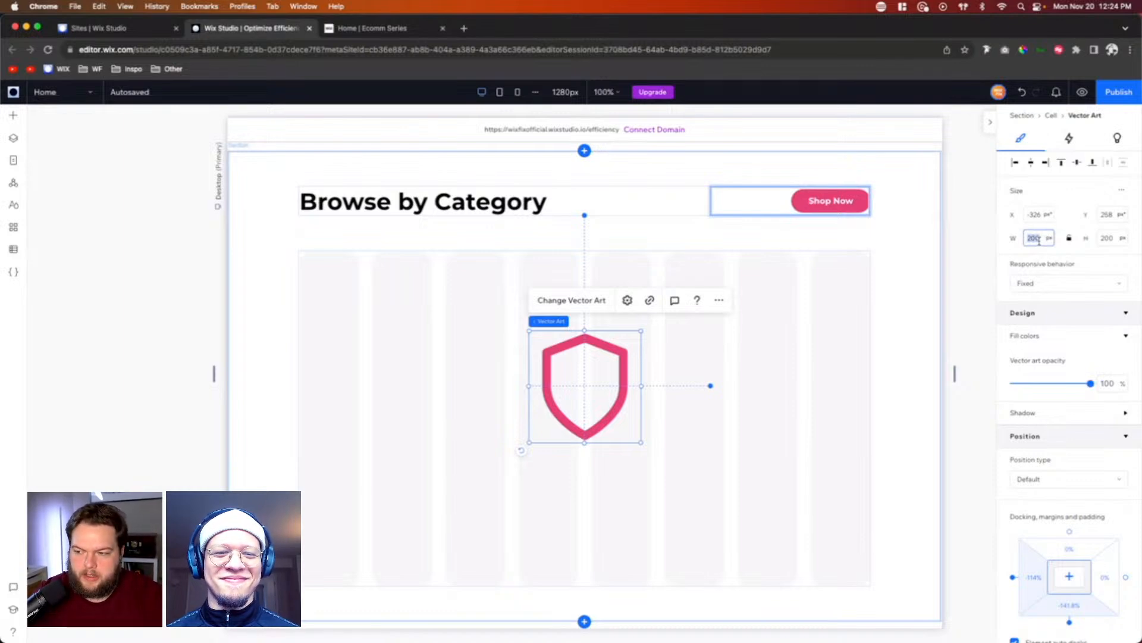
pyautogui.write('32')
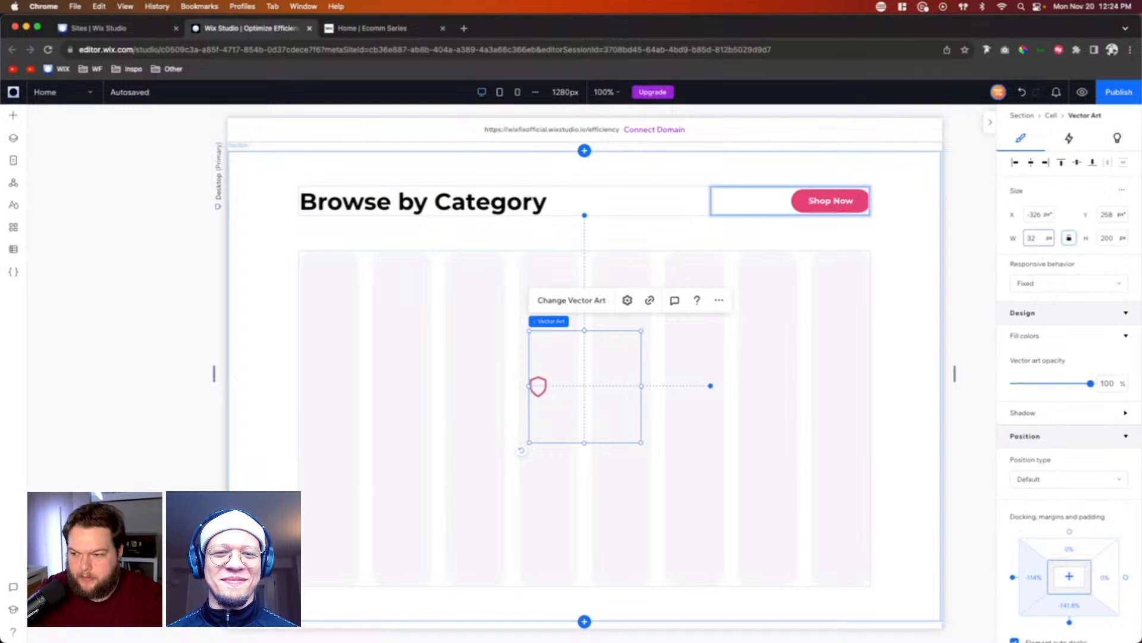
pyautogui.press('Tab')
pyautogui.write('32')
pyautogui.press('Return')
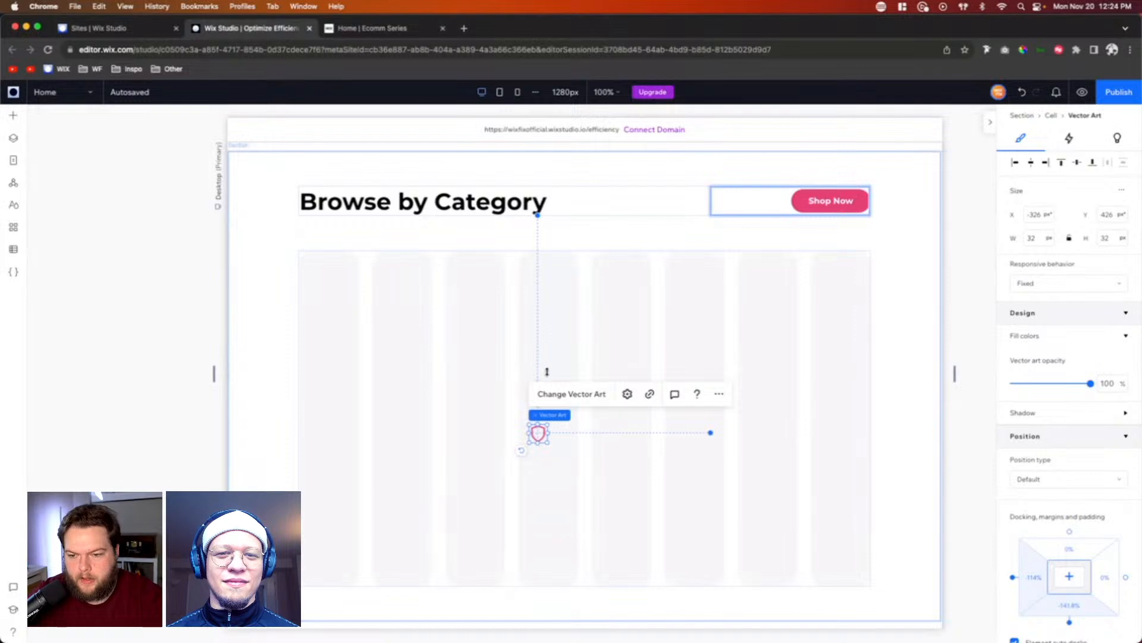
# Step: Place the shield icon near the top of the category repeater item and set its size to 42 by 42 px
pyautogui.moveTo(536, 432); pyautogui.dragTo(546, 275)
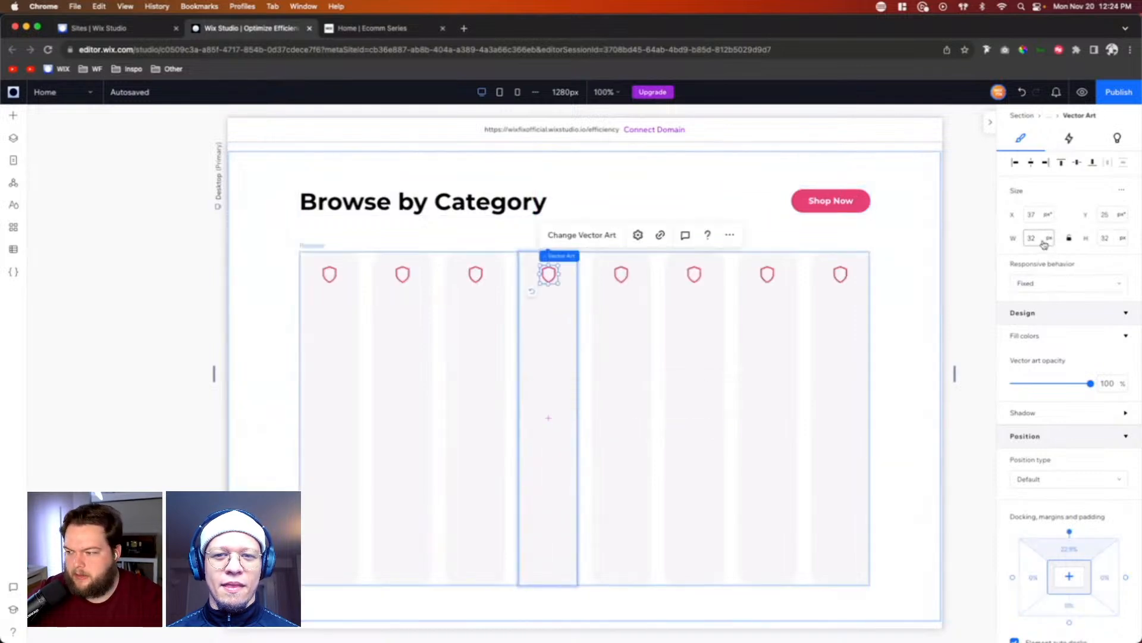
pyautogui.click(1037, 238)
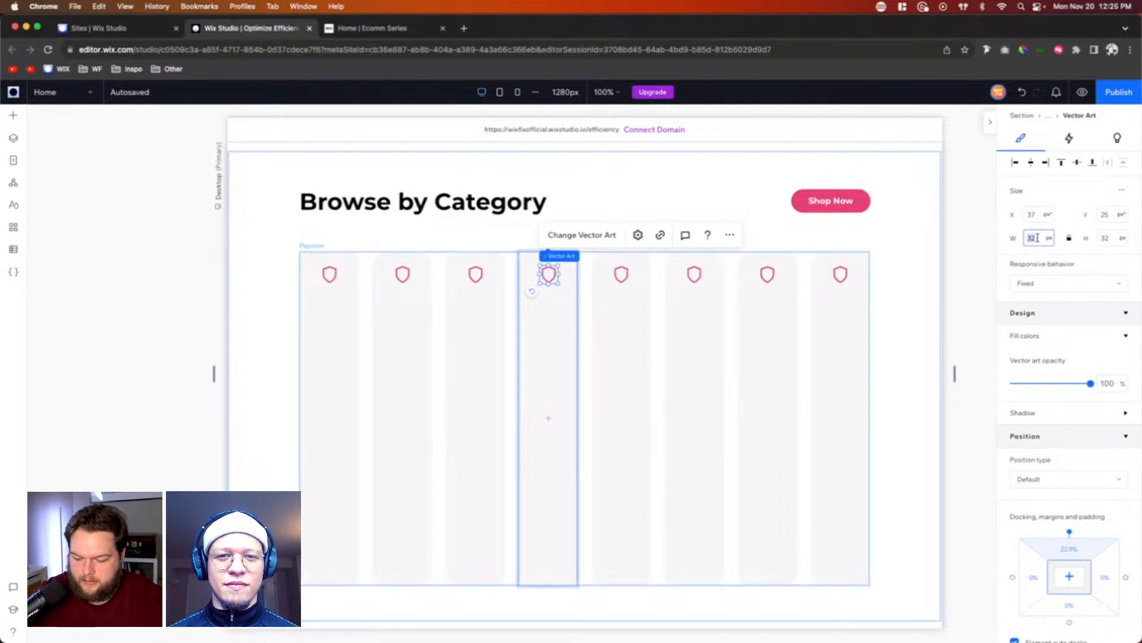
pyautogui.write('42')
pyautogui.press('Tab')
pyautogui.press('Tab')
pyautogui.write('4')
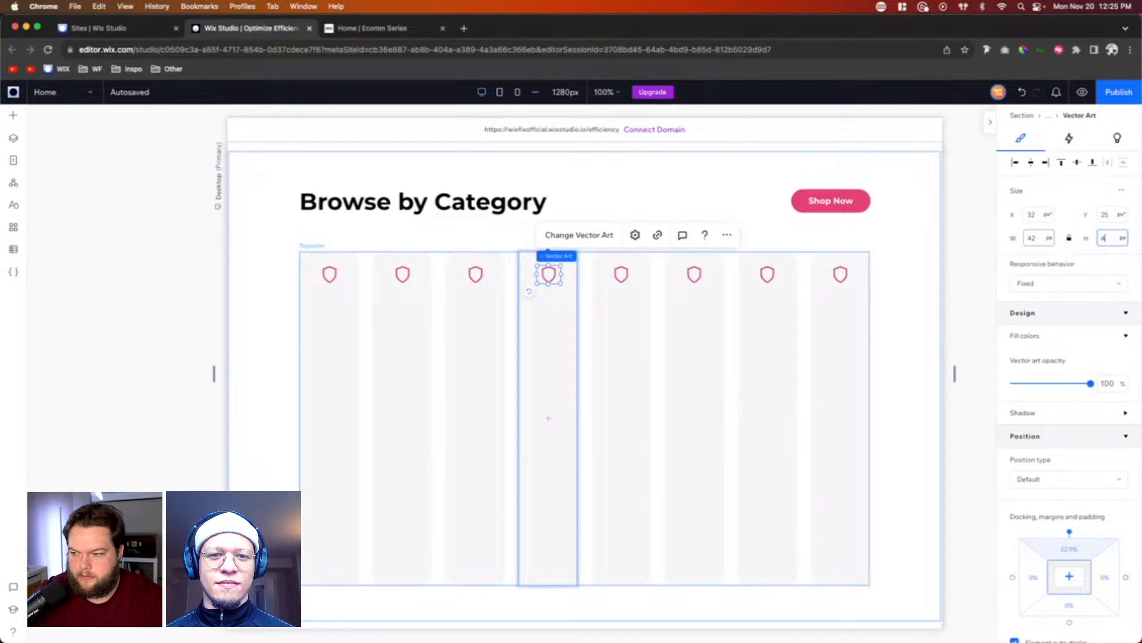
pyautogui.write('2')
pyautogui.press('Return')
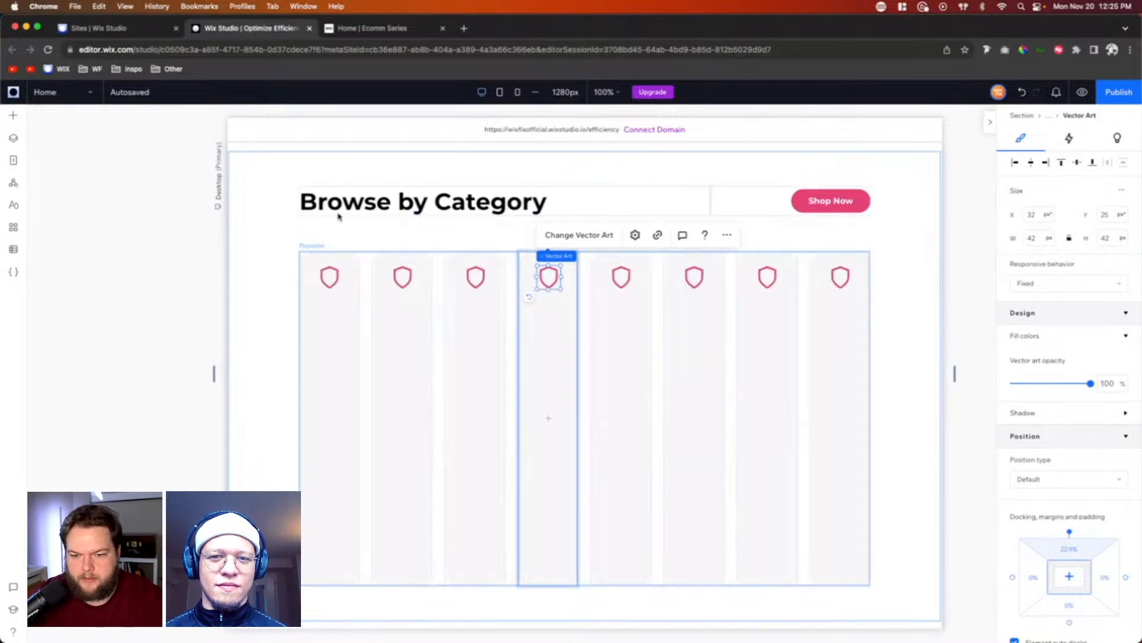
# Step: Add a Heading 6 text element to the category repeater items and set its responsive behavior to Hug
pyautogui.click(13, 115)
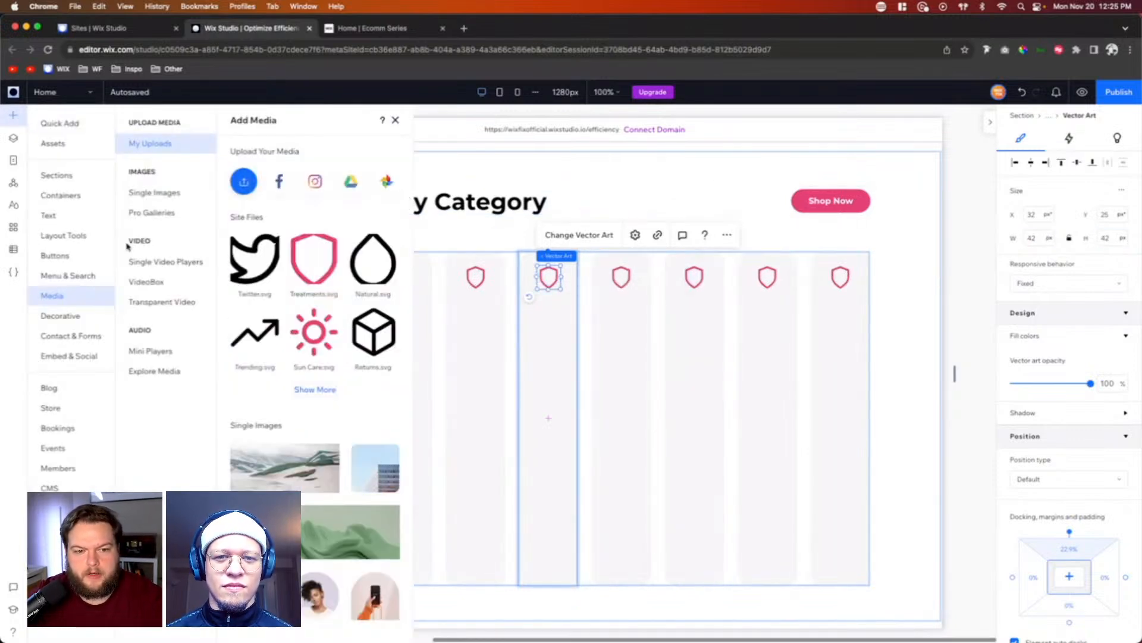
pyautogui.click(64, 217)
pyautogui.moveTo(230, 304); pyautogui.dragTo(692, 321)
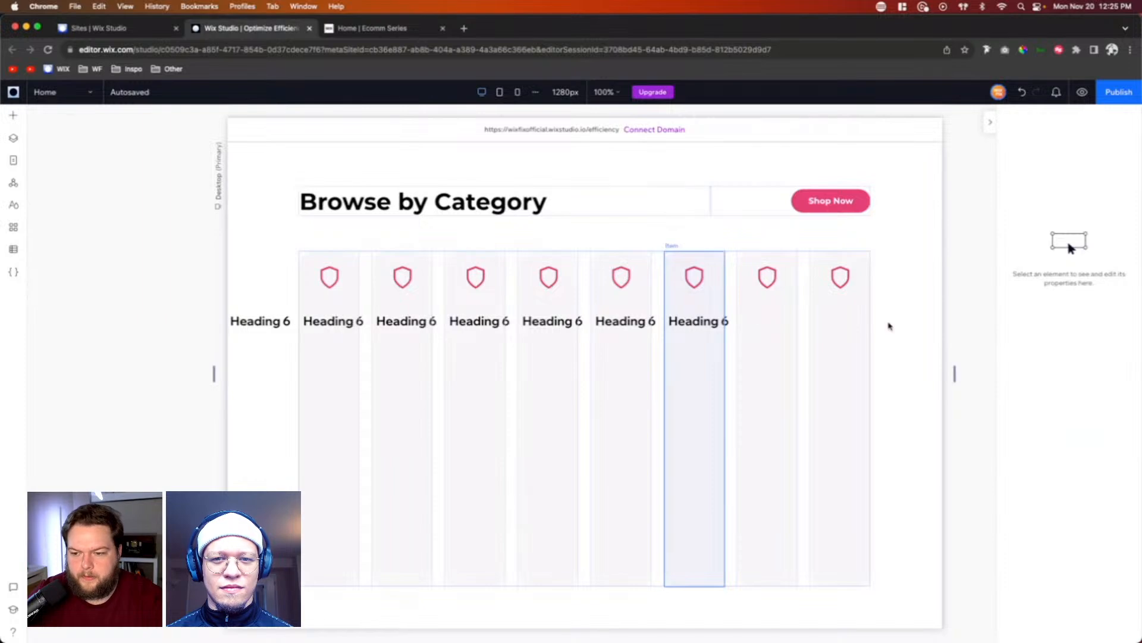
pyautogui.click(1088, 309)
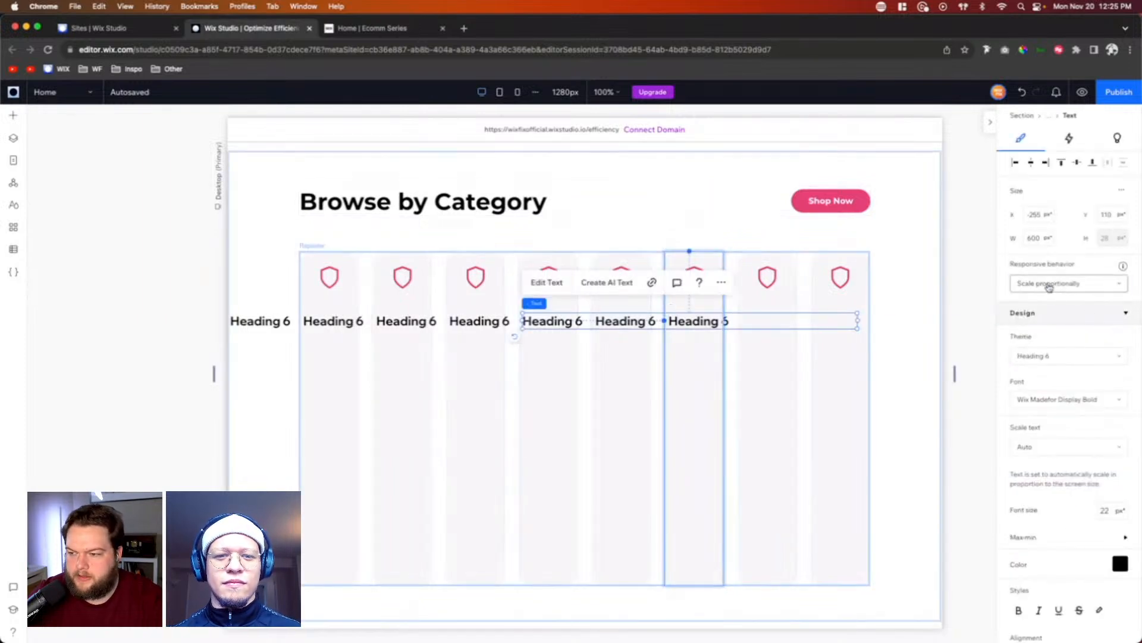
pyautogui.click(1048, 284)
pyautogui.click(1044, 350)
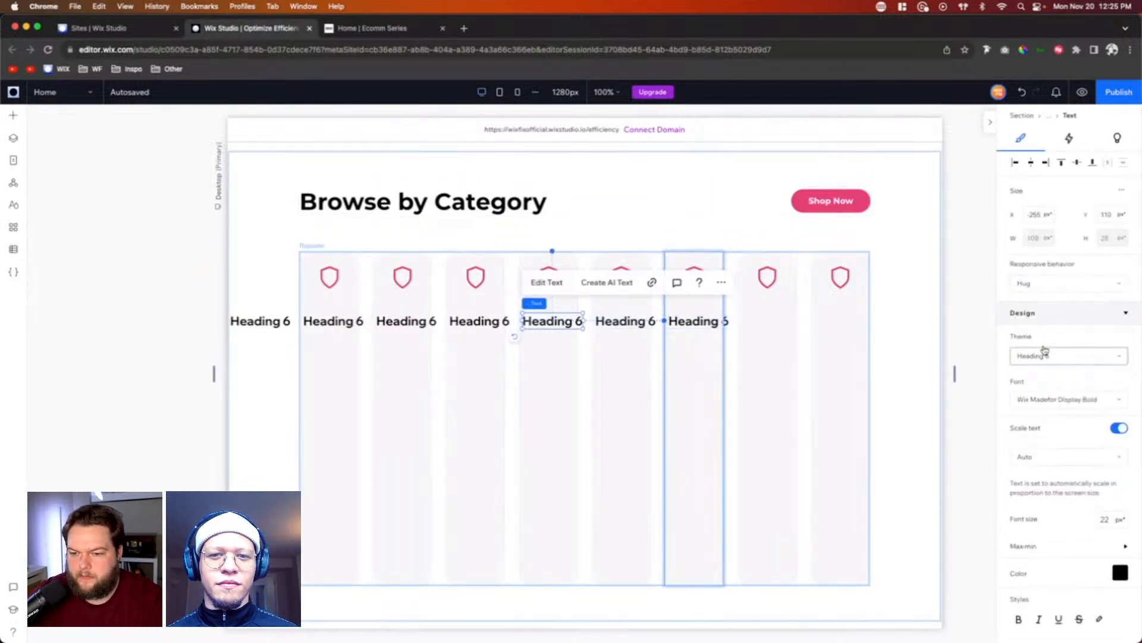
# Step: Set the heading text's minimum font size to 13 px and its font size to 13 px
pyautogui.click(1113, 546)
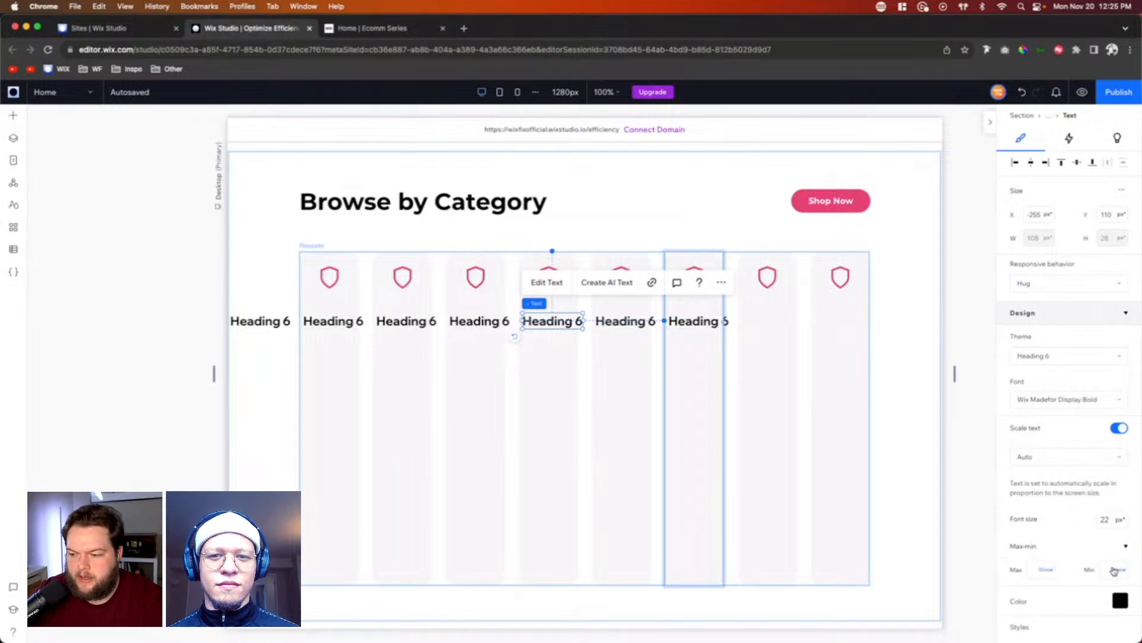
pyautogui.click(1113, 570)
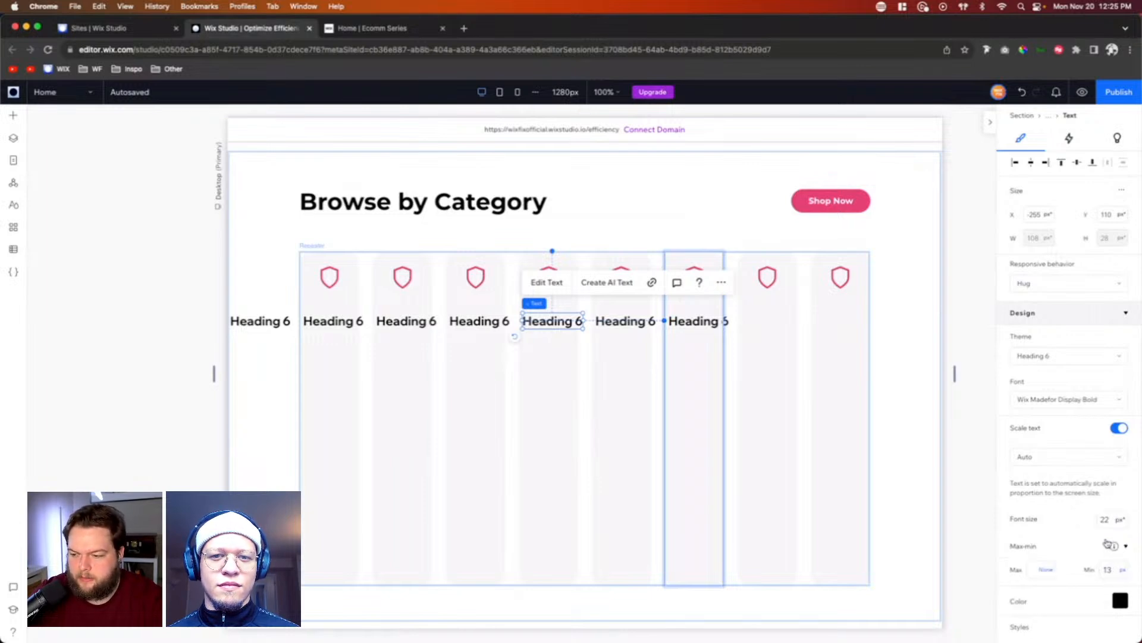
pyautogui.click(1111, 520)
pyautogui.write('13')
pyautogui.press('Return')
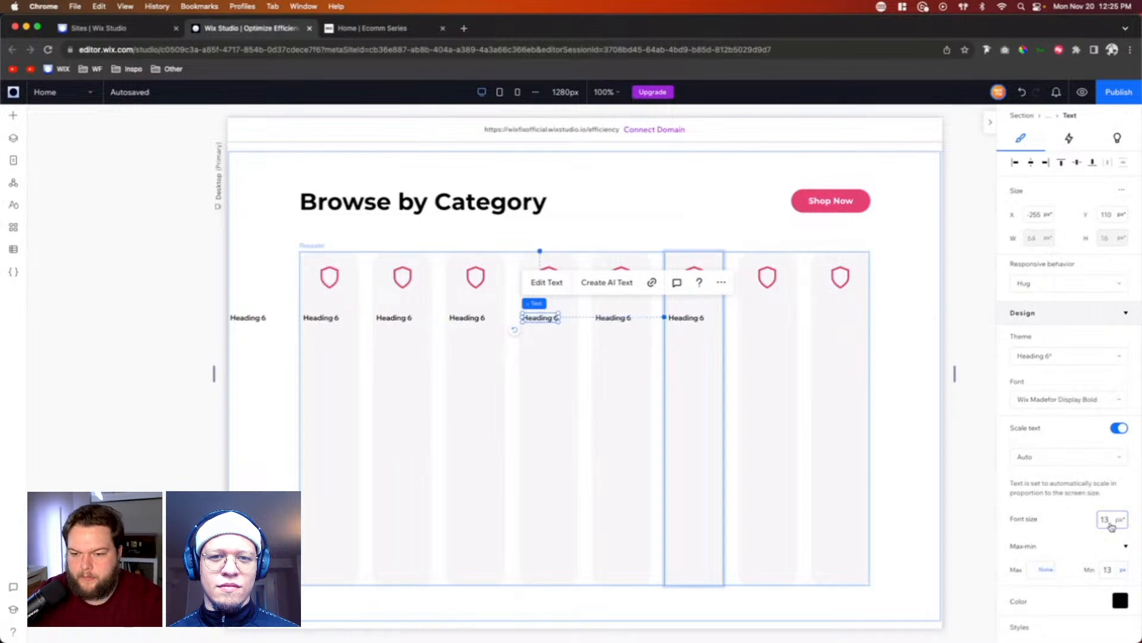
# Step: Center the heading directly beneath the shield icon inside the repeater item and stack the two elements vertically
pyautogui.moveTo(541, 316); pyautogui.dragTo(551, 300)
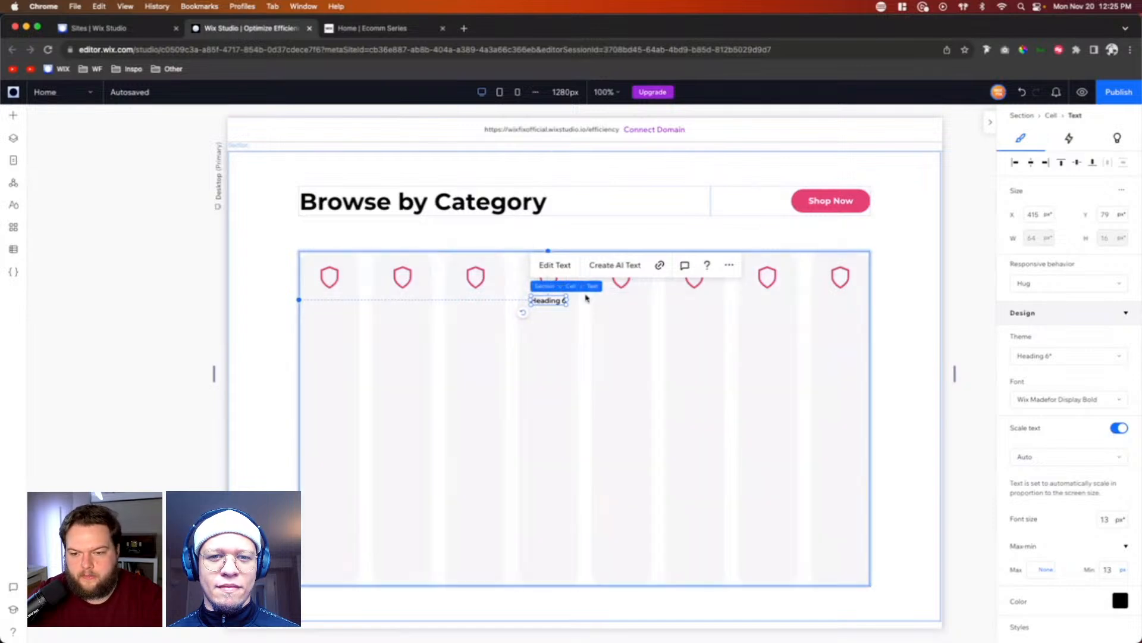
pyautogui.click(594, 328)
pyautogui.click(548, 300)
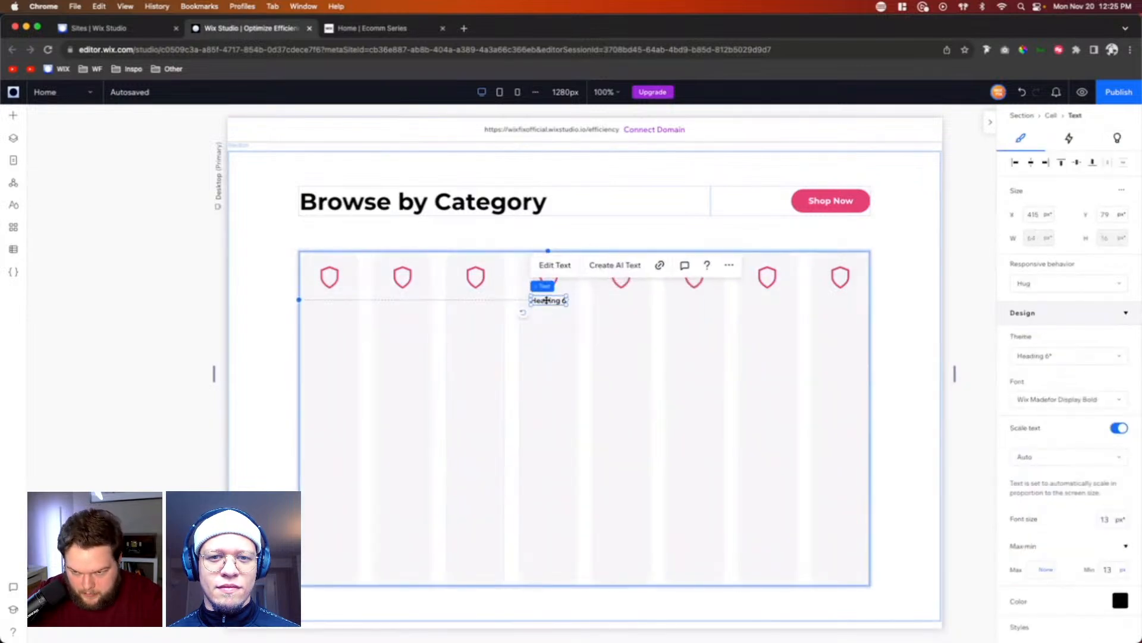
pyautogui.moveTo(548, 300)
pyautogui.mouseDown()
pyautogui.moveTo(546, 314)
pyautogui.moveTo(548, 299)
pyautogui.mouseUp()
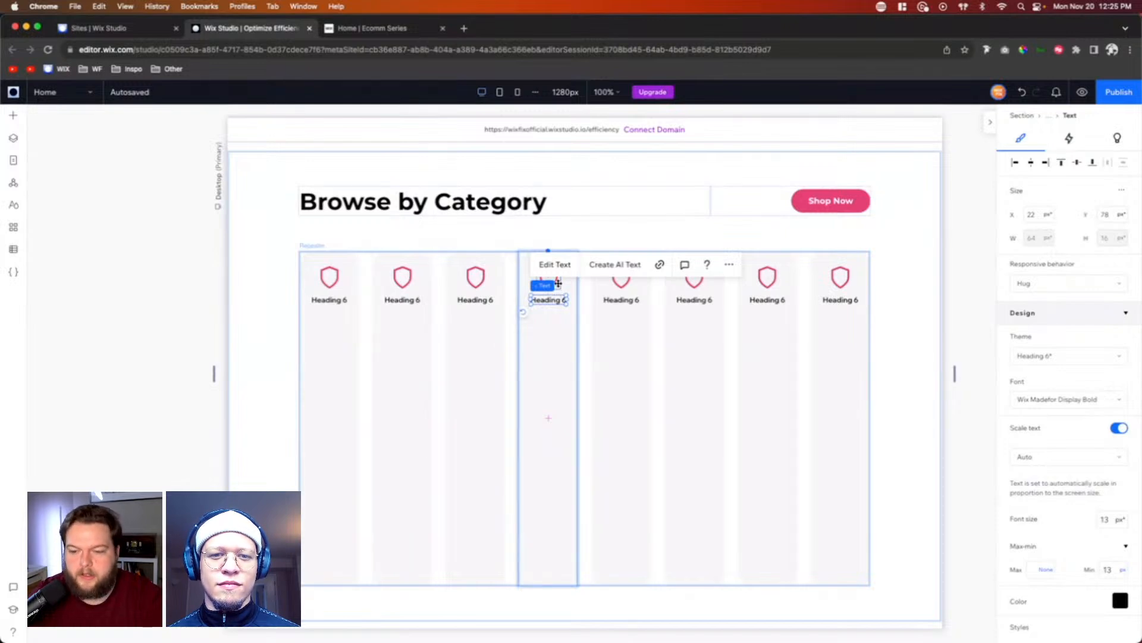
pyautogui.keyDown('shift'); pyautogui.click(558, 284); pyautogui.keyUp('shift')
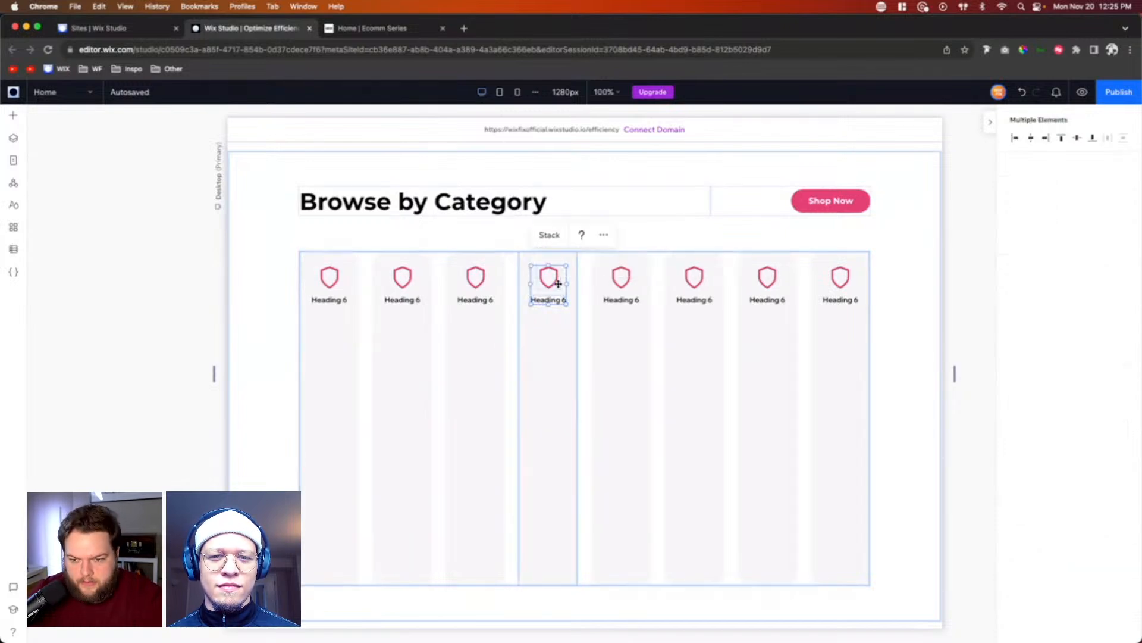
pyautogui.click(548, 237)
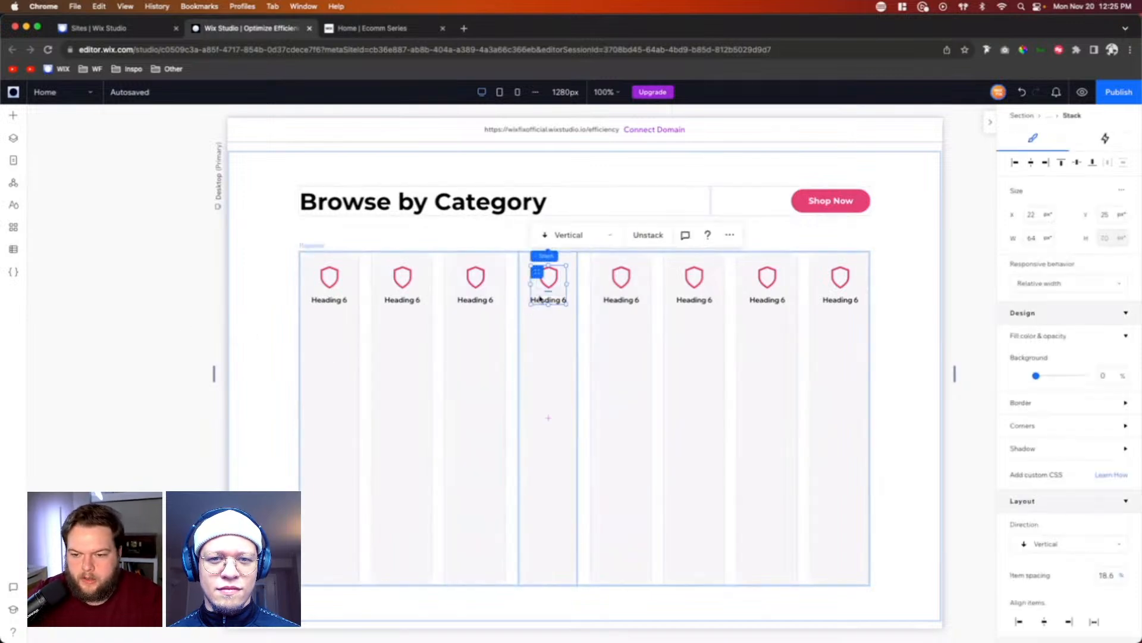
# Step: Set the top and bottom margins of the icon-and-heading stack to 20%
pyautogui.scroll(-5, 1077, 476)
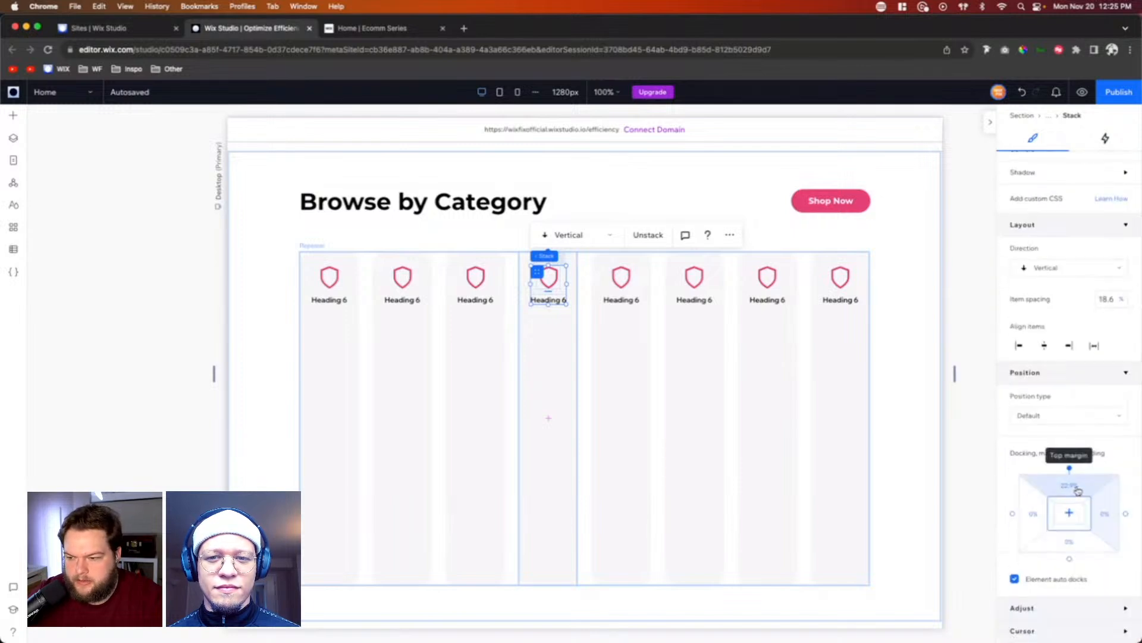
pyautogui.click(1079, 489)
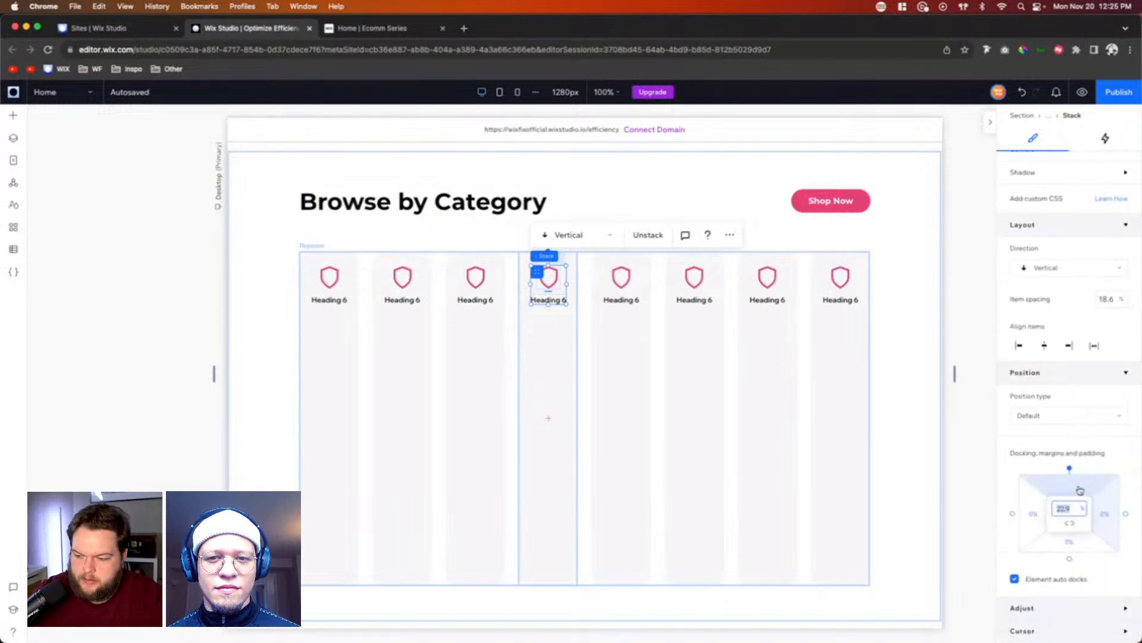
pyautogui.write('20')
pyautogui.press('Return')
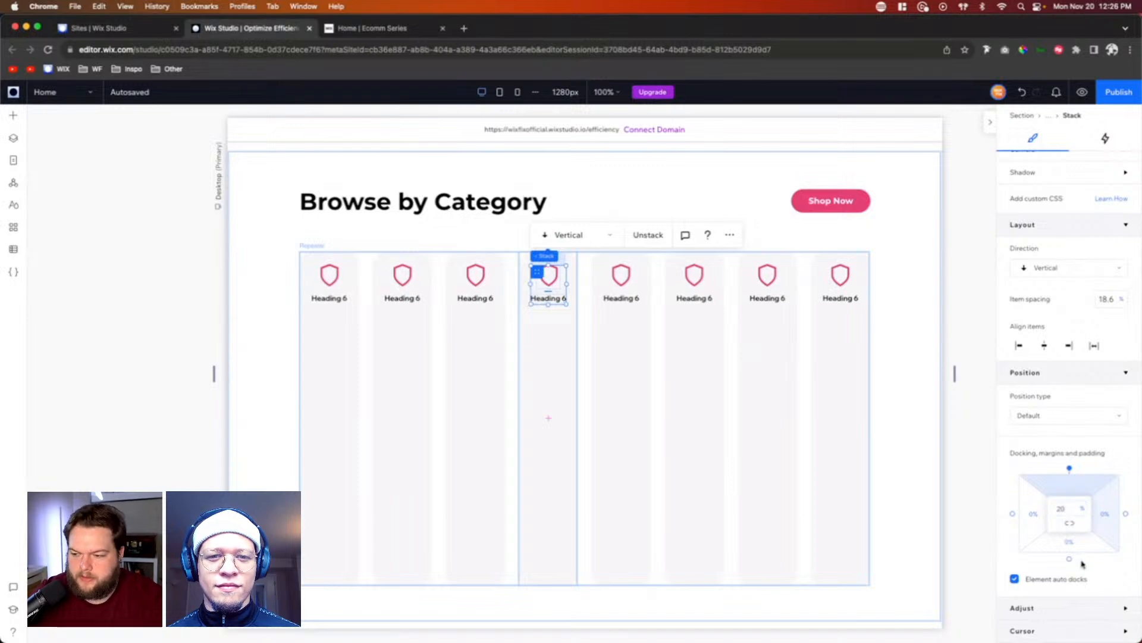
pyautogui.click(1074, 548)
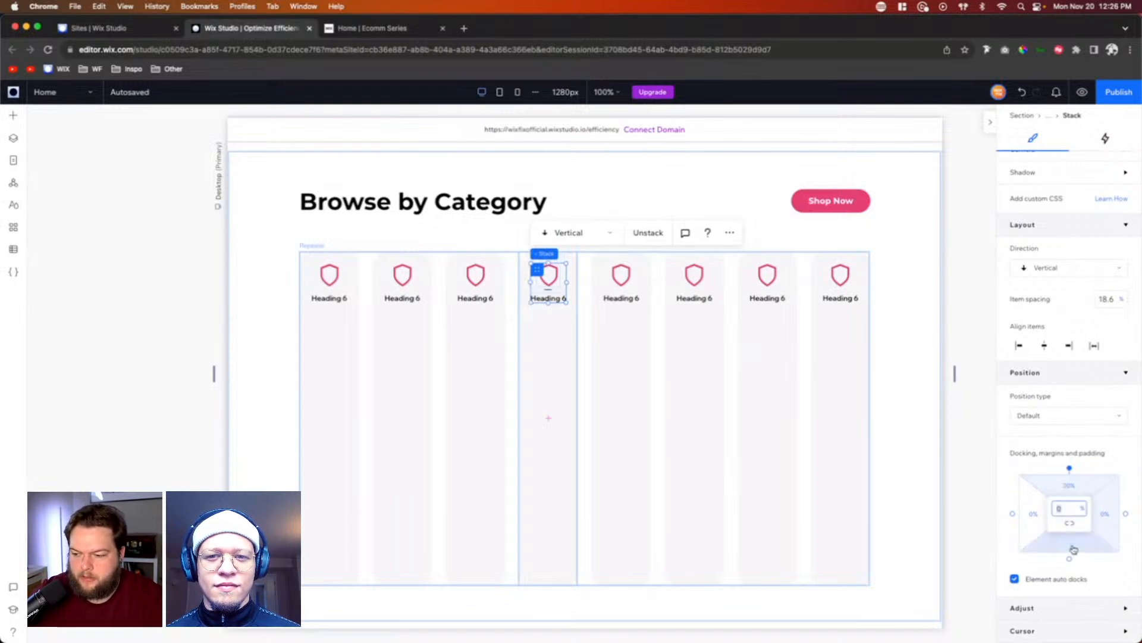
pyautogui.write('20')
pyautogui.press('Return')
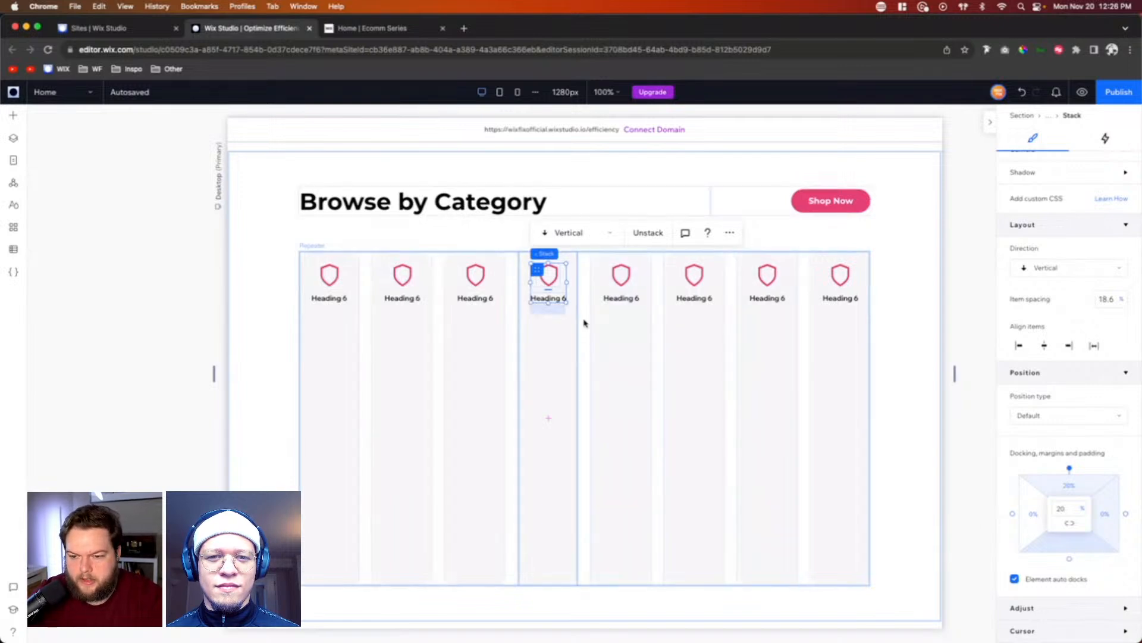
# Step: Set the repeater items' height to 0 and shorten the Browse by Category section to about 357 px high
pyautogui.click(584, 323)
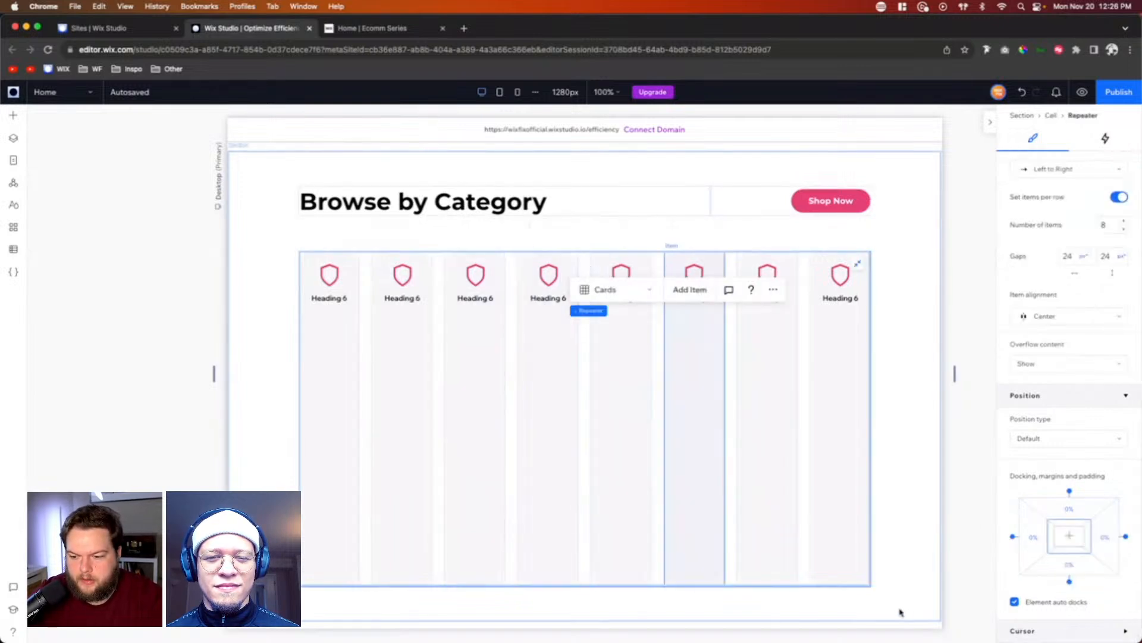
pyautogui.click(773, 430)
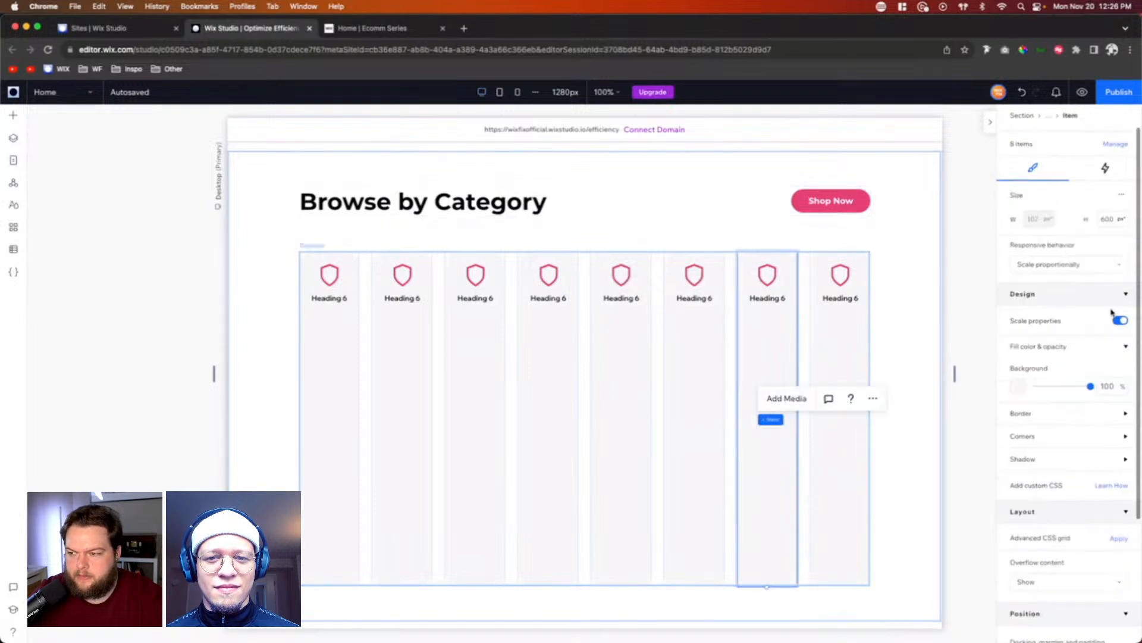
pyautogui.click(1112, 218)
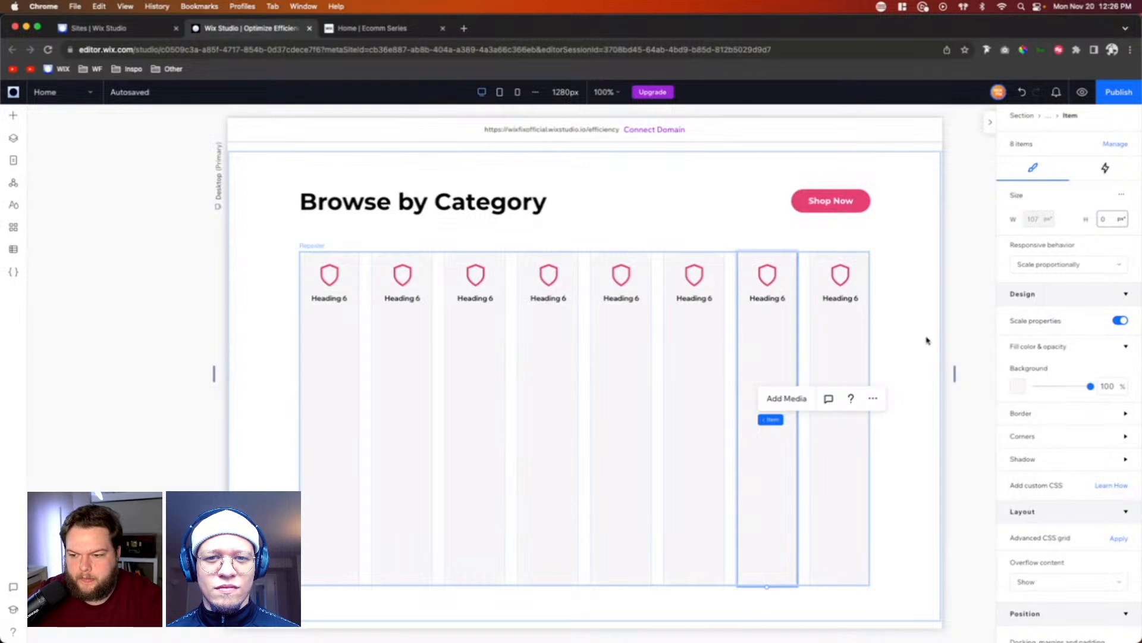
pyautogui.click(915, 361)
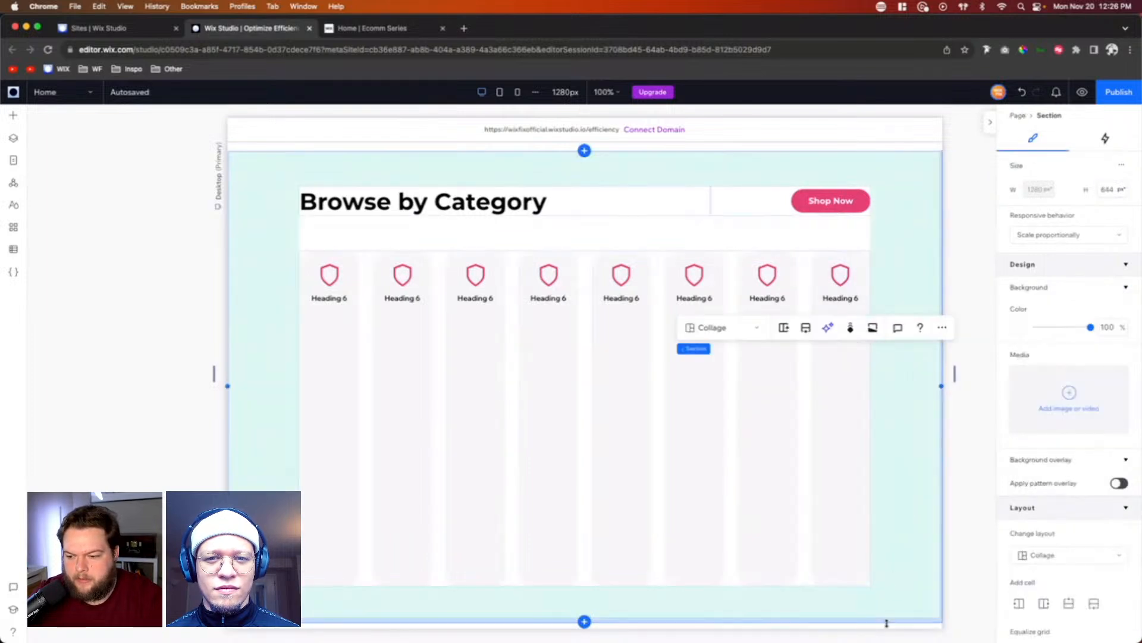
pyautogui.moveTo(885, 621); pyautogui.dragTo(885, 273)
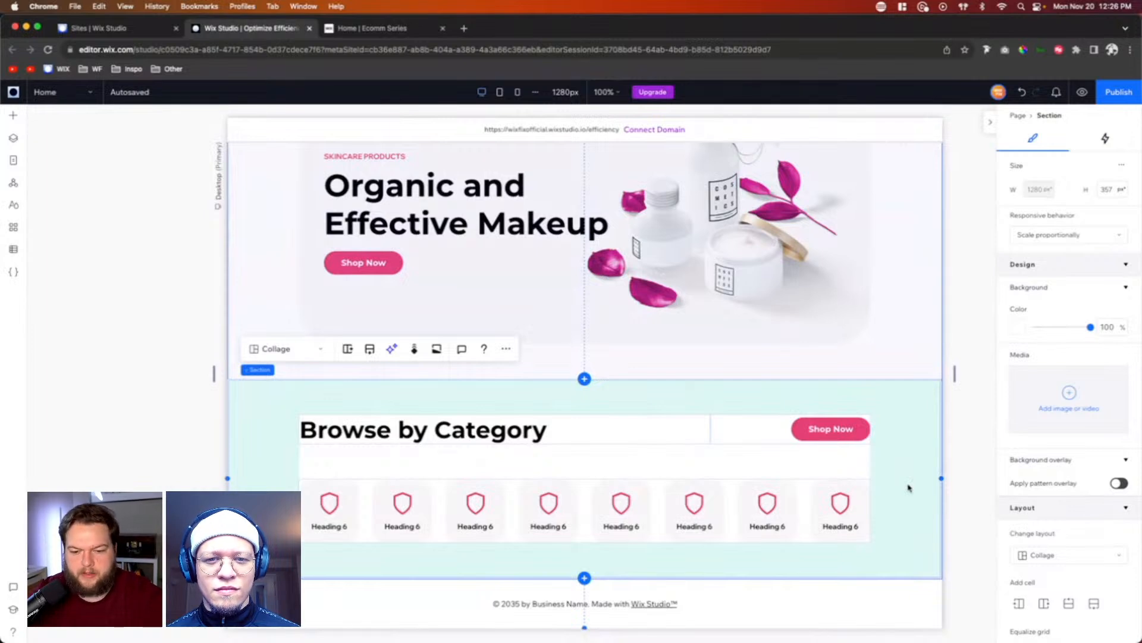
# Step: Replace the first category item's shield icon with Sale.svg from the site files
pyautogui.click(326, 507)
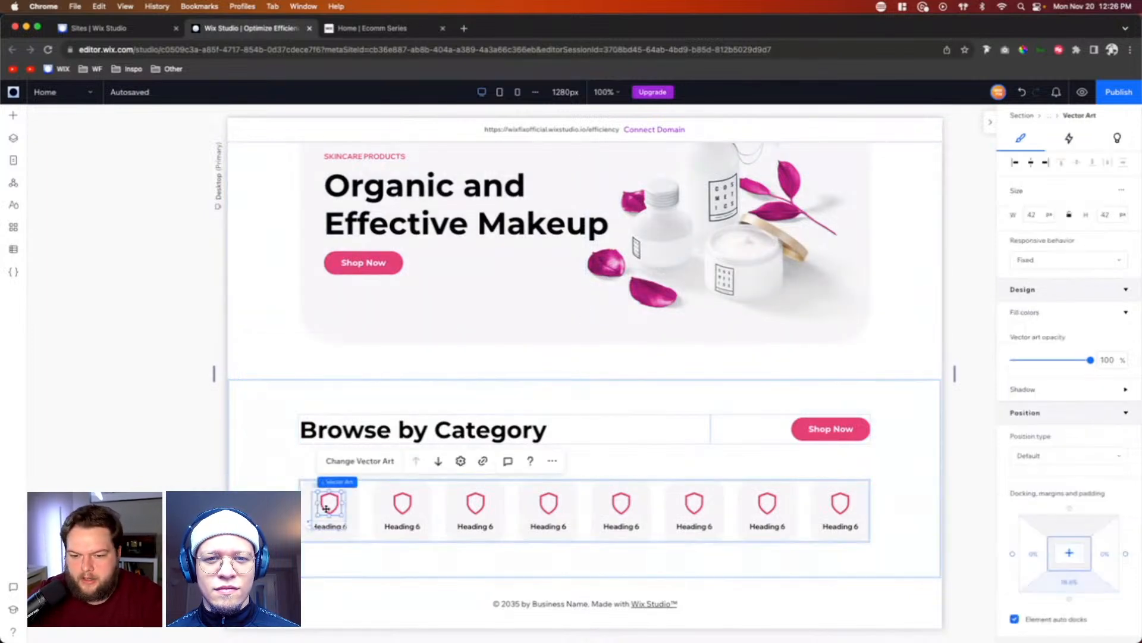
pyautogui.click(344, 462)
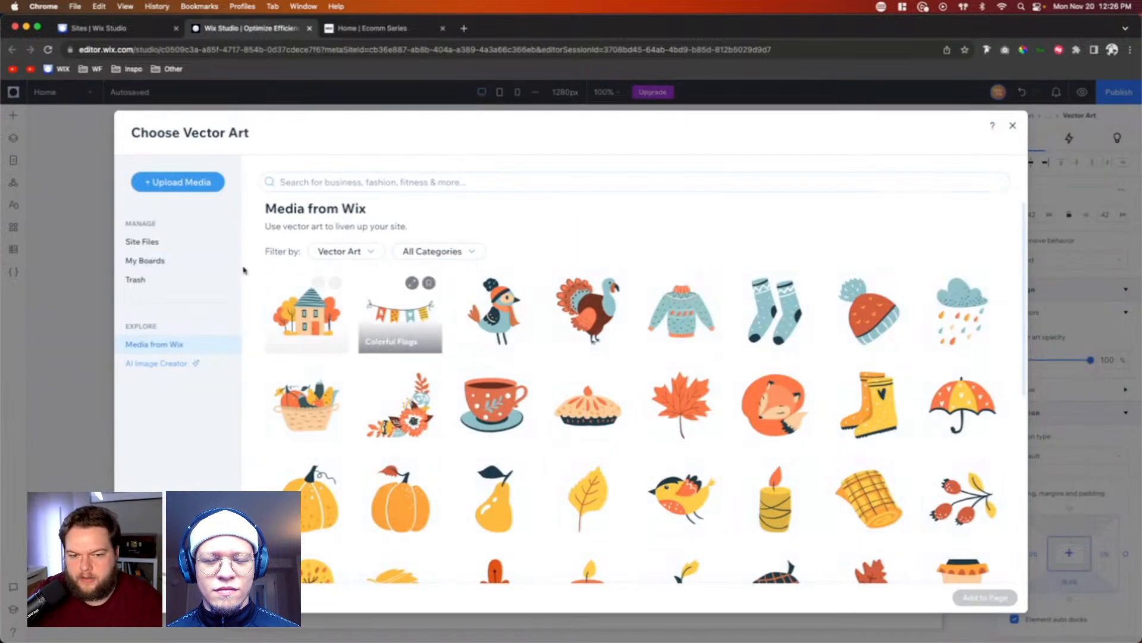
pyautogui.click(144, 241)
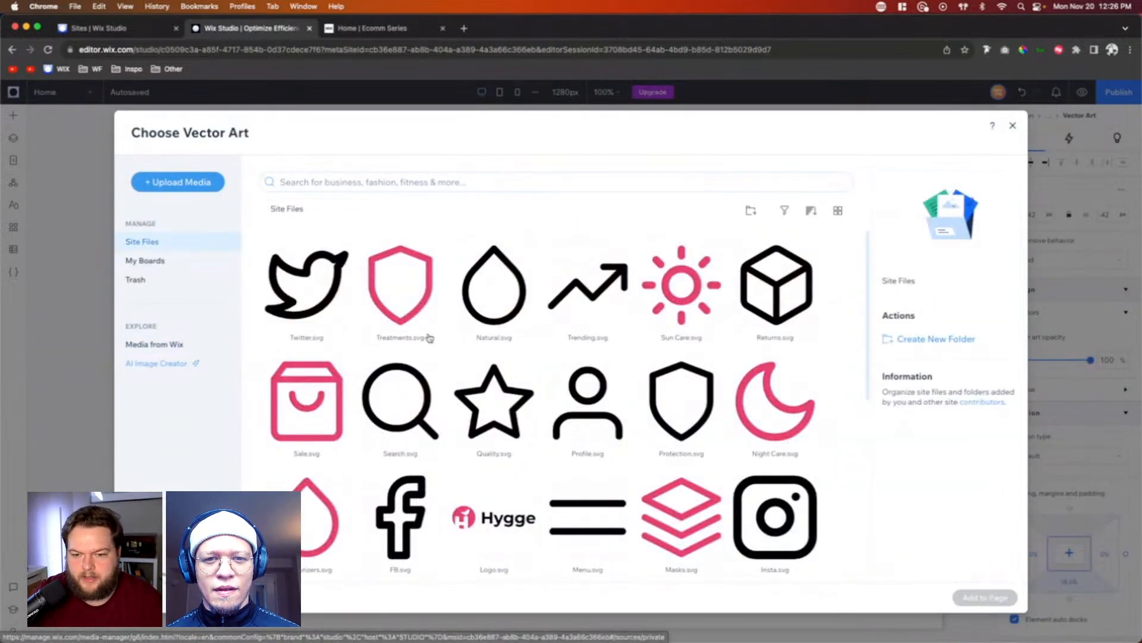
pyautogui.scroll(-5, 559, 335)
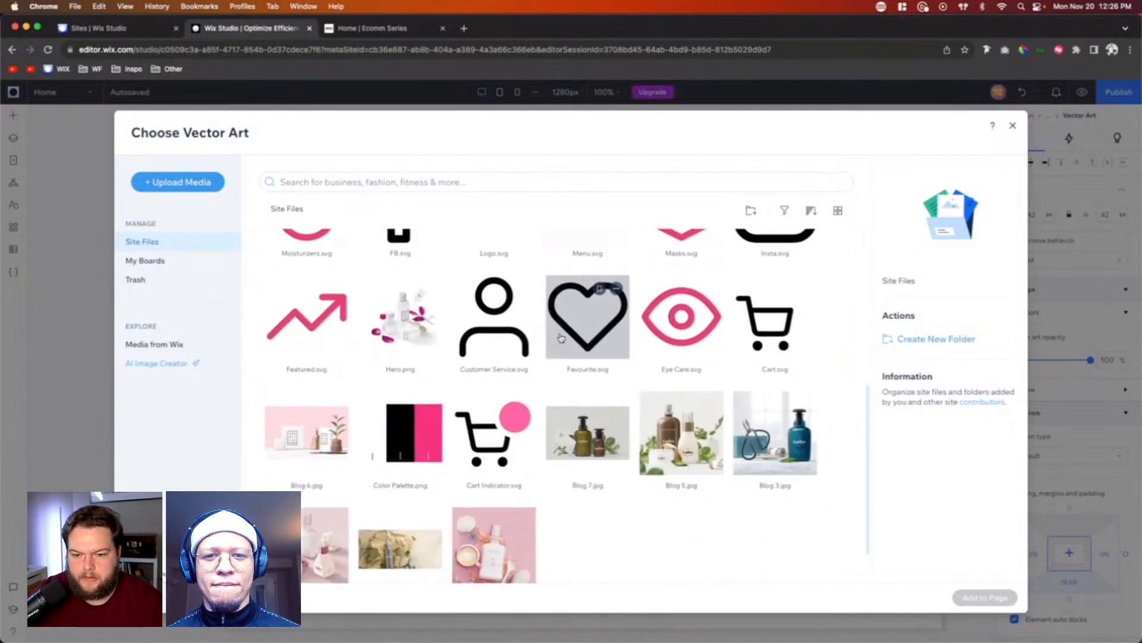
pyautogui.scroll(5, 561, 336)
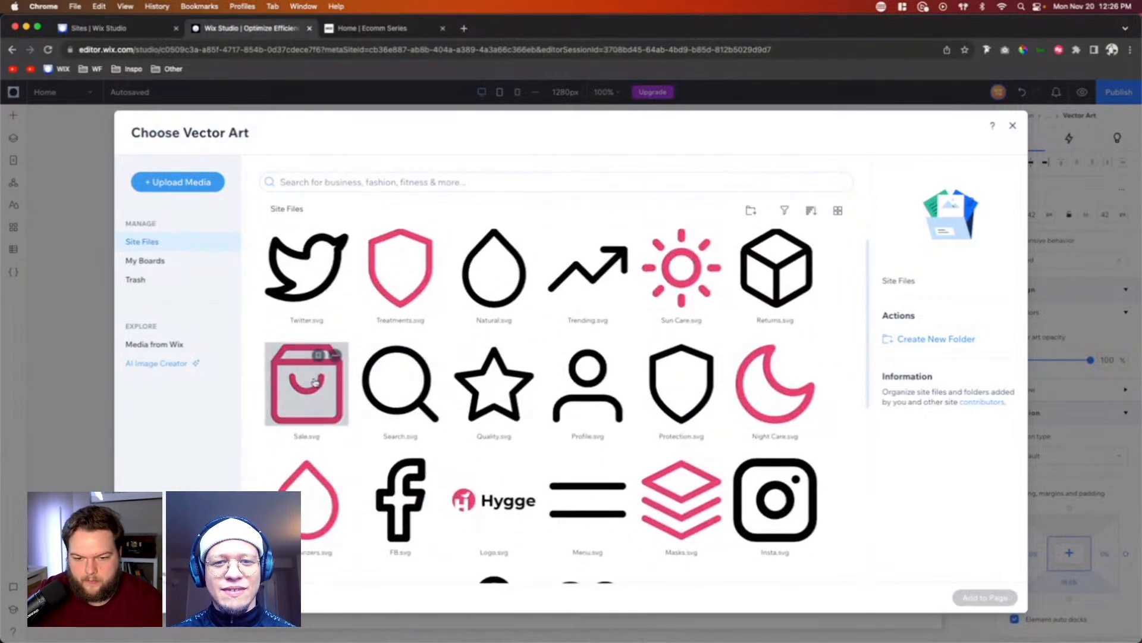
pyautogui.doubleClick(316, 382)
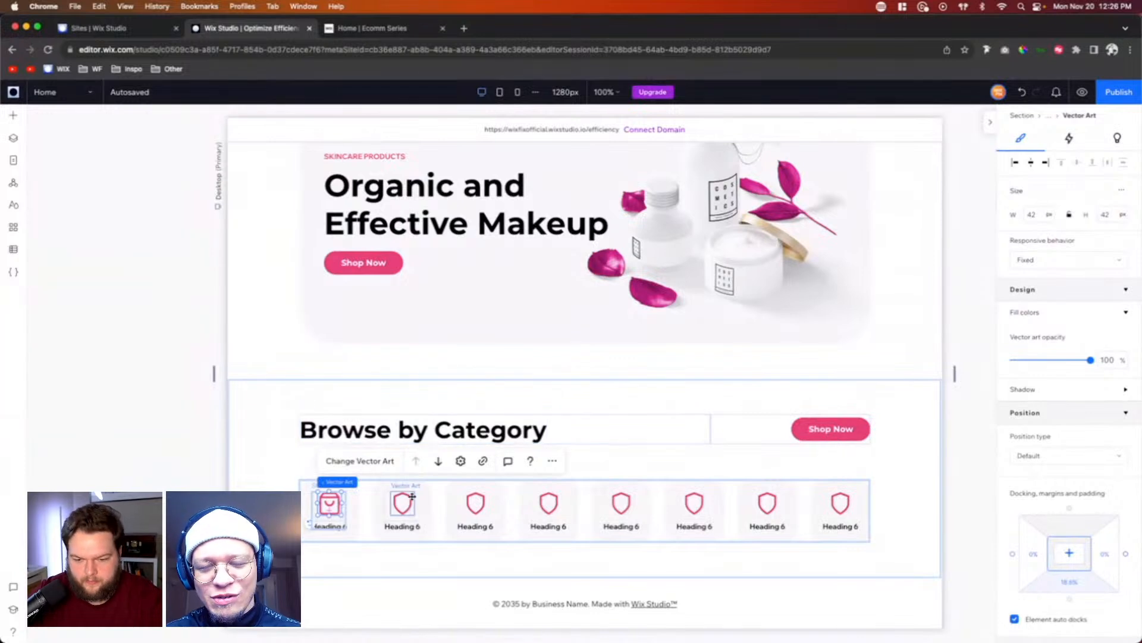
# Step: Replace the second category item's shield icon with Featured.svg from the site files
pyautogui.click(412, 496)
pyautogui.click(438, 464)
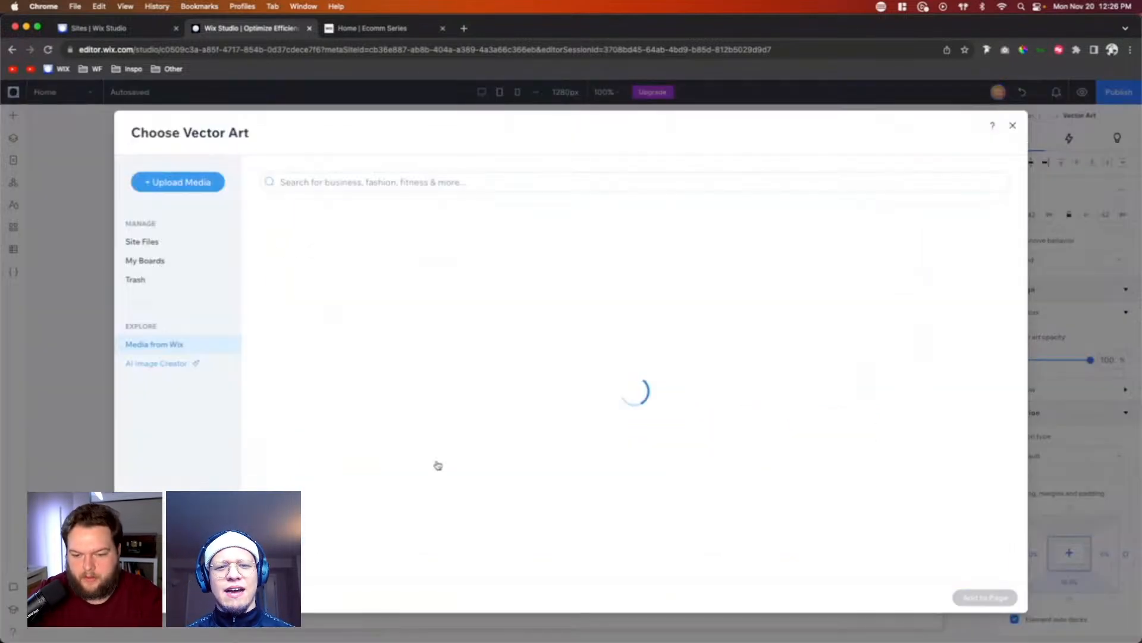
pyautogui.click(157, 242)
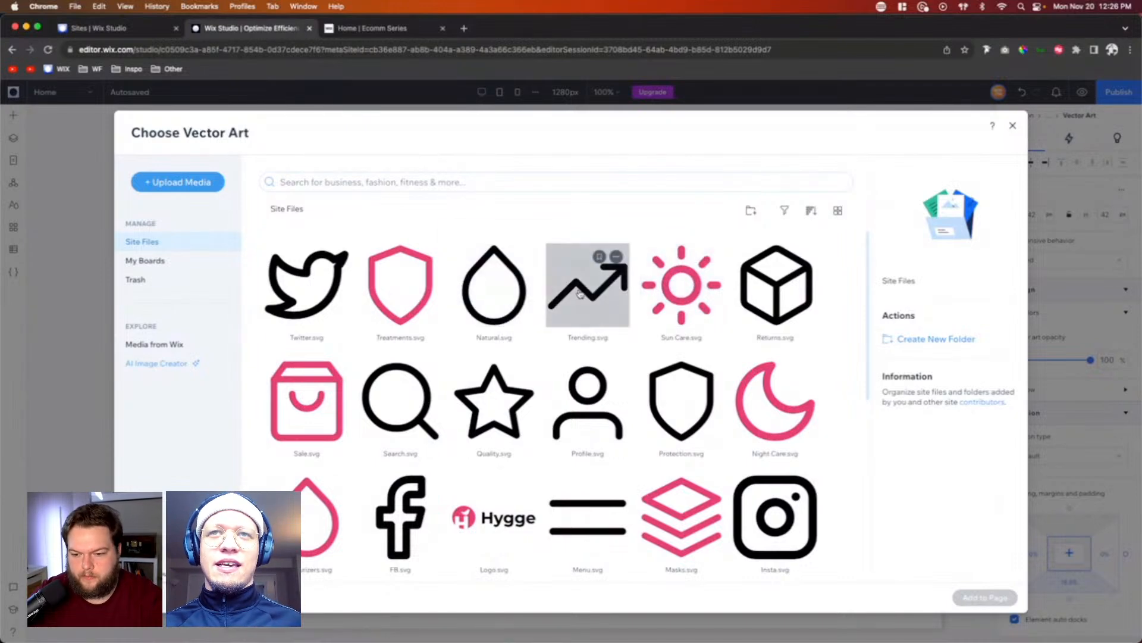
pyautogui.scroll(-2, 580, 293)
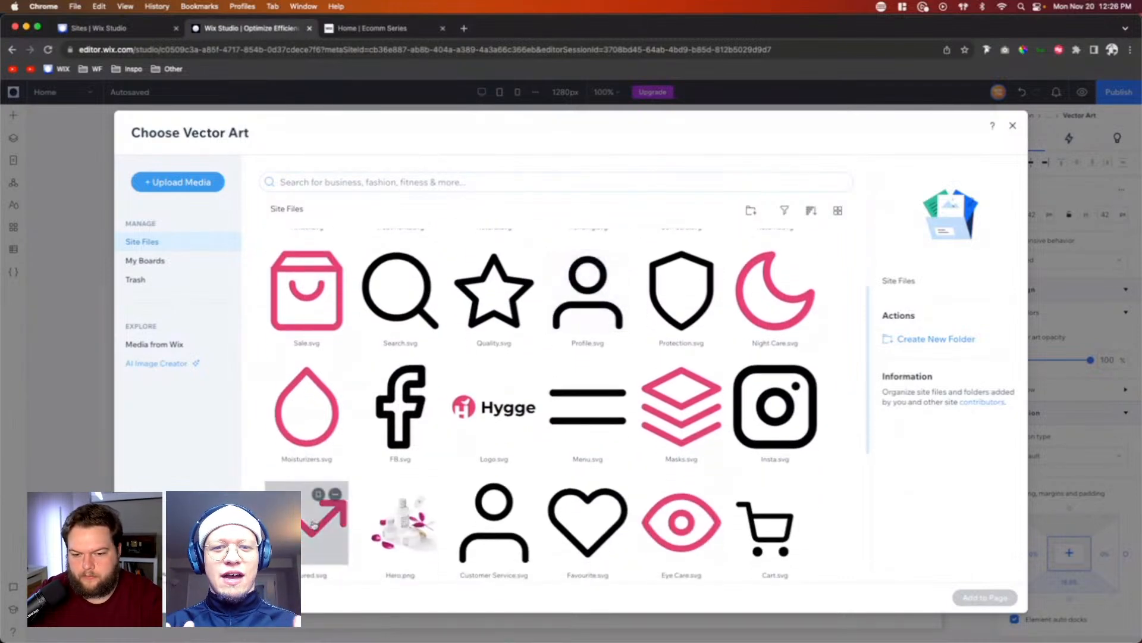
pyautogui.doubleClick(311, 524)
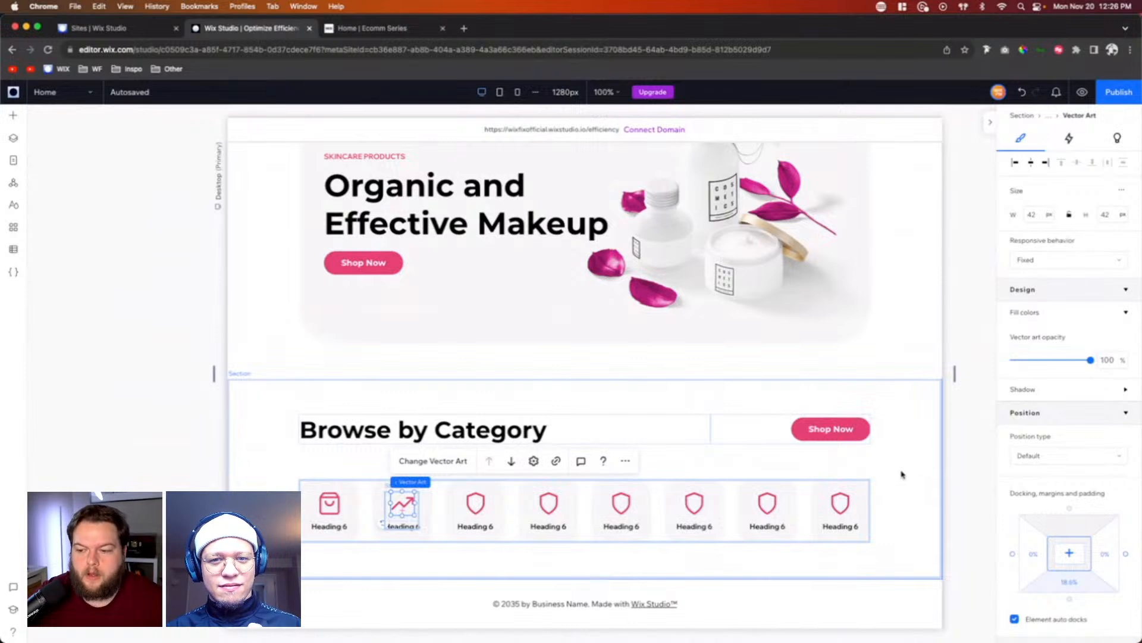
pyautogui.click(817, 509)
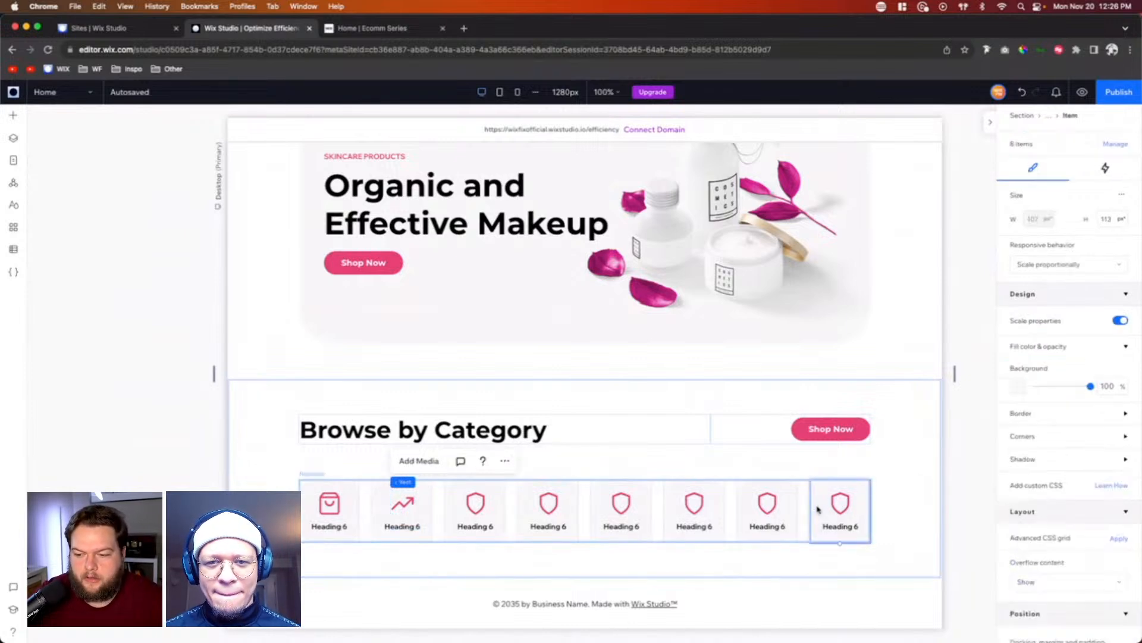
pyautogui.click(1113, 222)
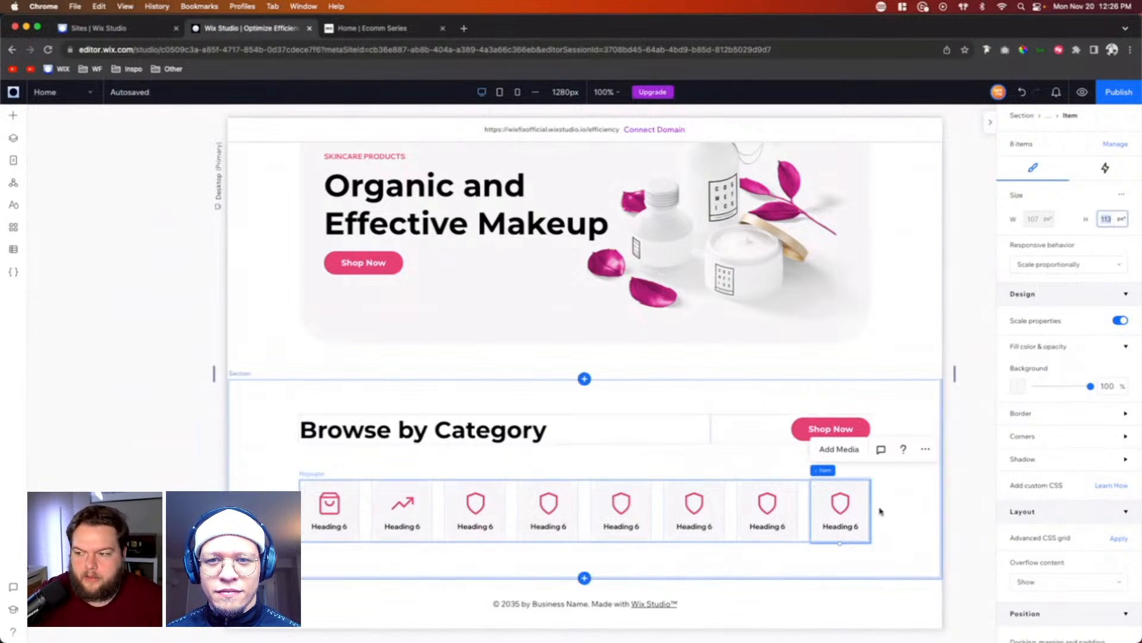
pyautogui.click(899, 538)
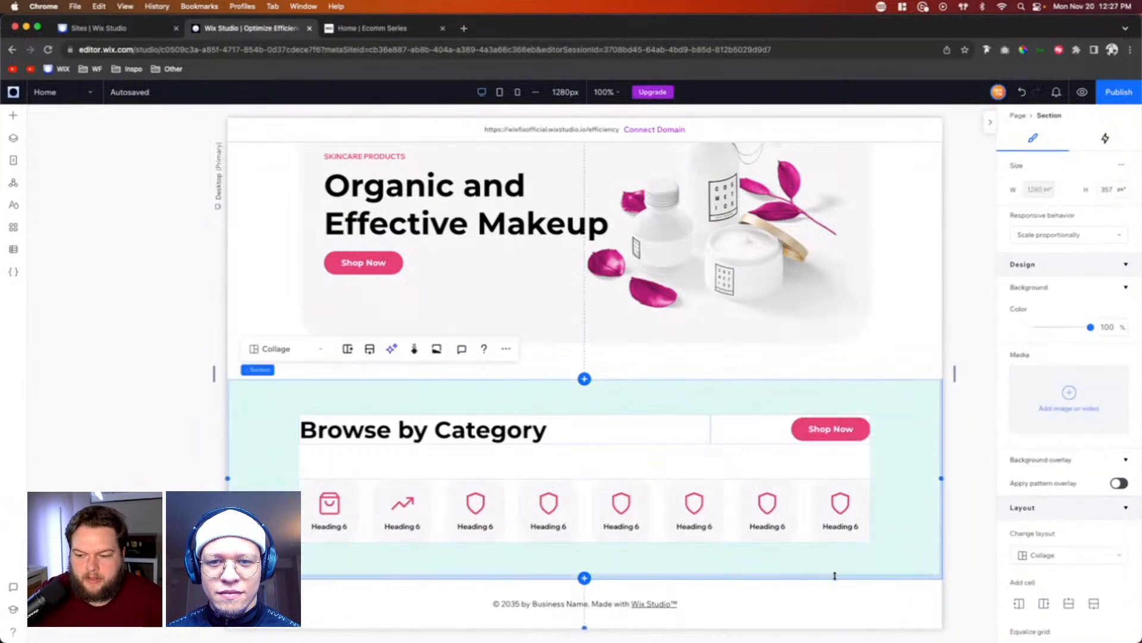
pyautogui.moveTo(834, 577); pyautogui.dragTo(839, 435)
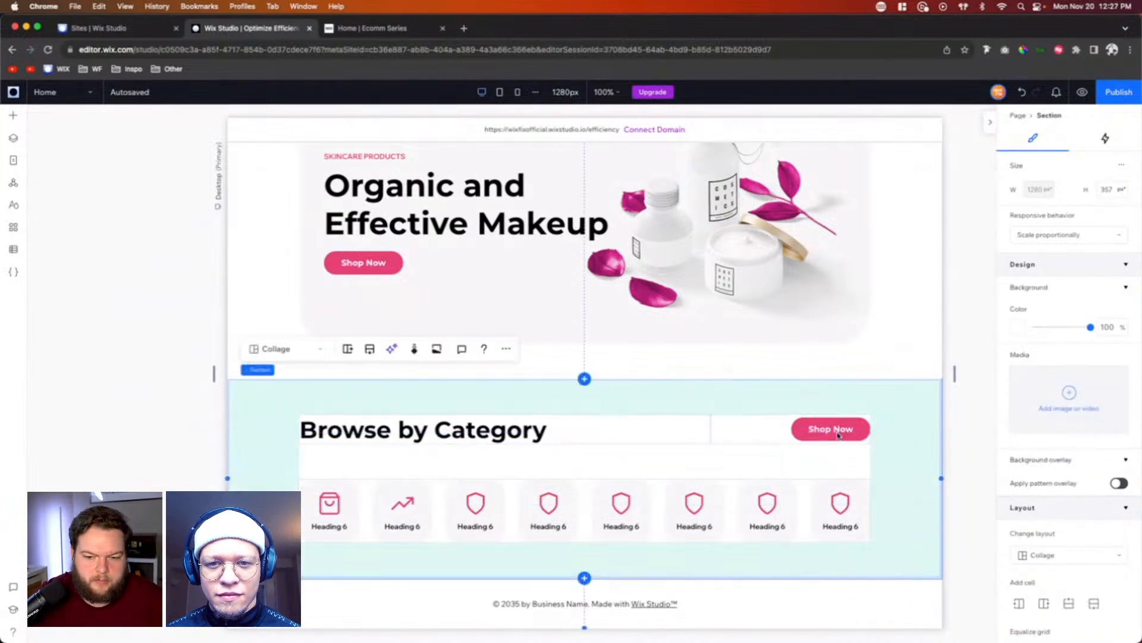
# Step: Replace the third category item's shield icon with Masks.svg from the site files
pyautogui.click(468, 507)
pyautogui.click(502, 470)
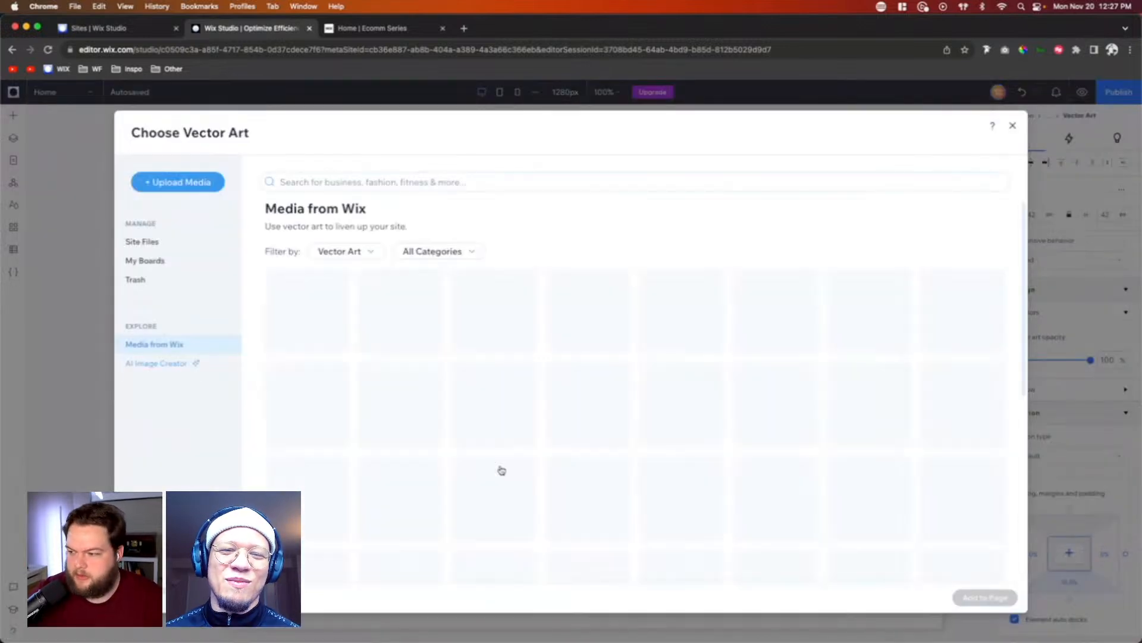
pyautogui.click(143, 242)
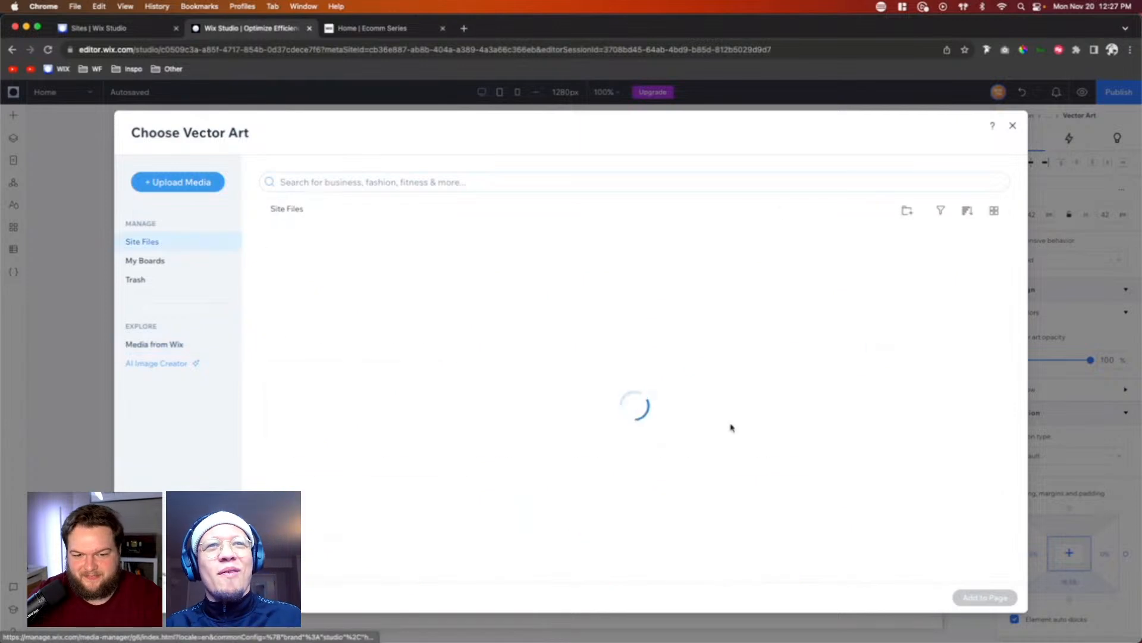
pyautogui.doubleClick(708, 529)
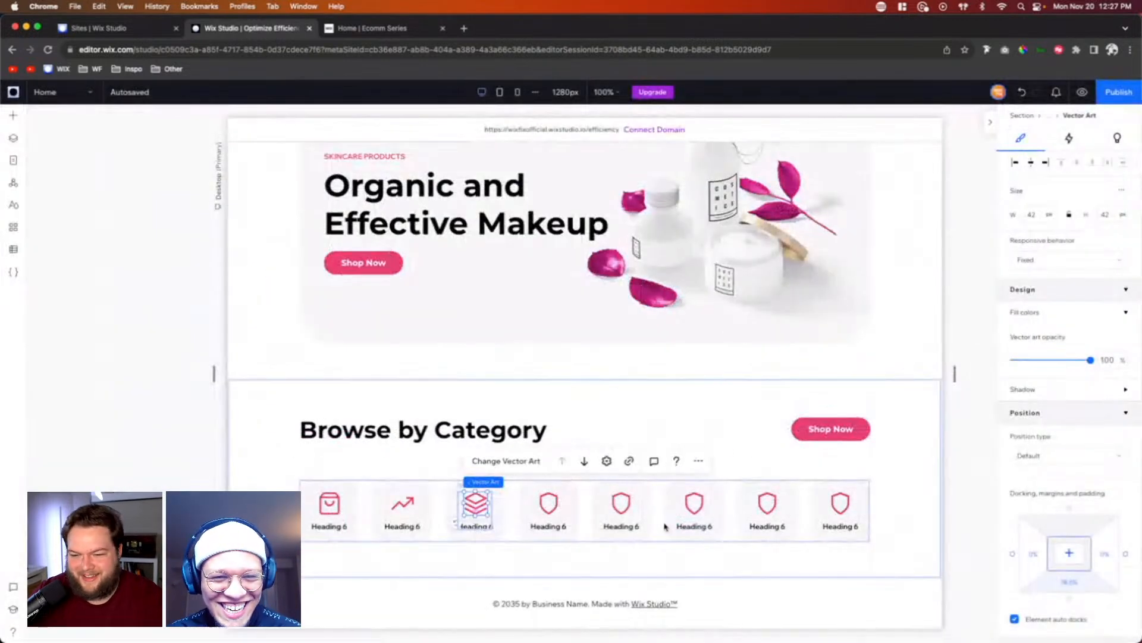
# Step: Replace the fourth category item's shield icon with Eye Care.svg from the site files
pyautogui.click(548, 503)
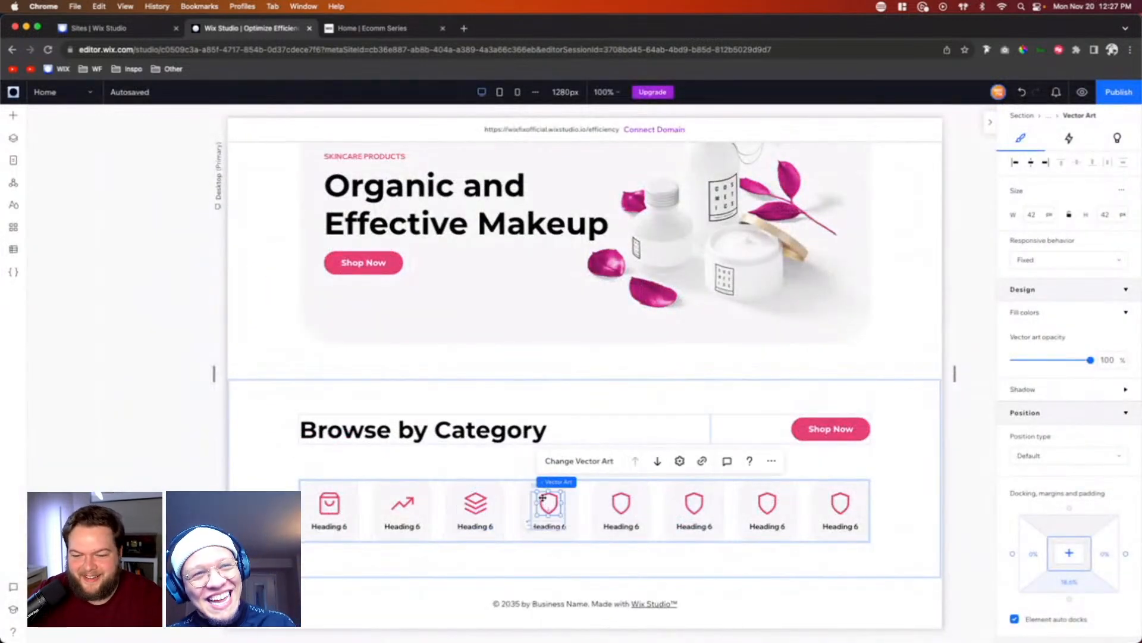
pyautogui.click(567, 462)
pyautogui.click(145, 242)
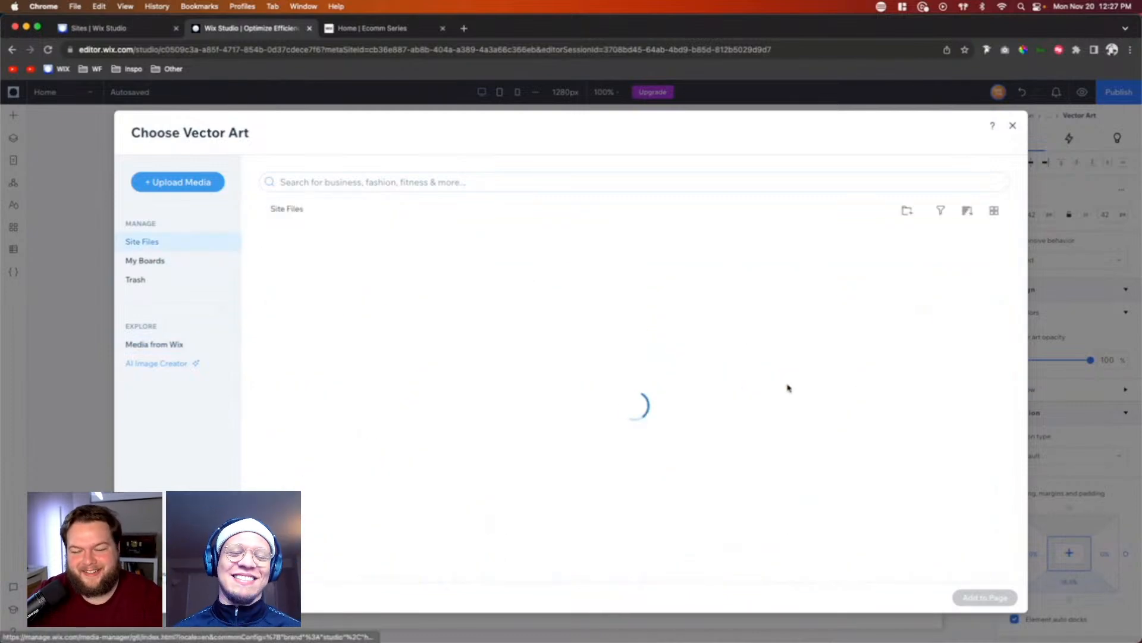
pyautogui.scroll(-5, 788, 388)
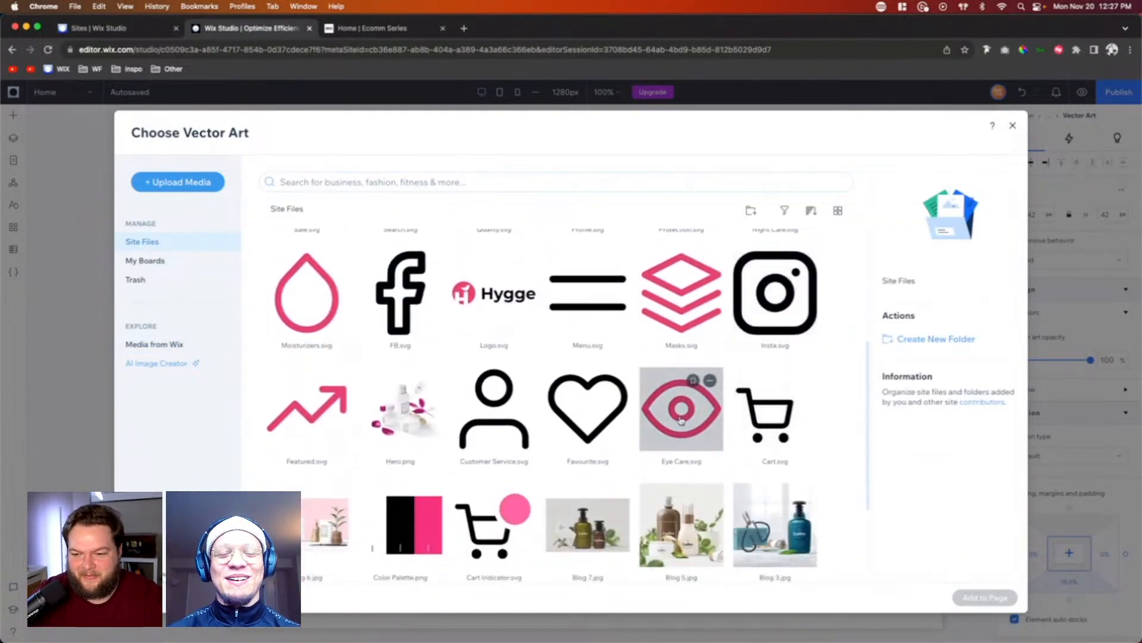
pyautogui.doubleClick(682, 420)
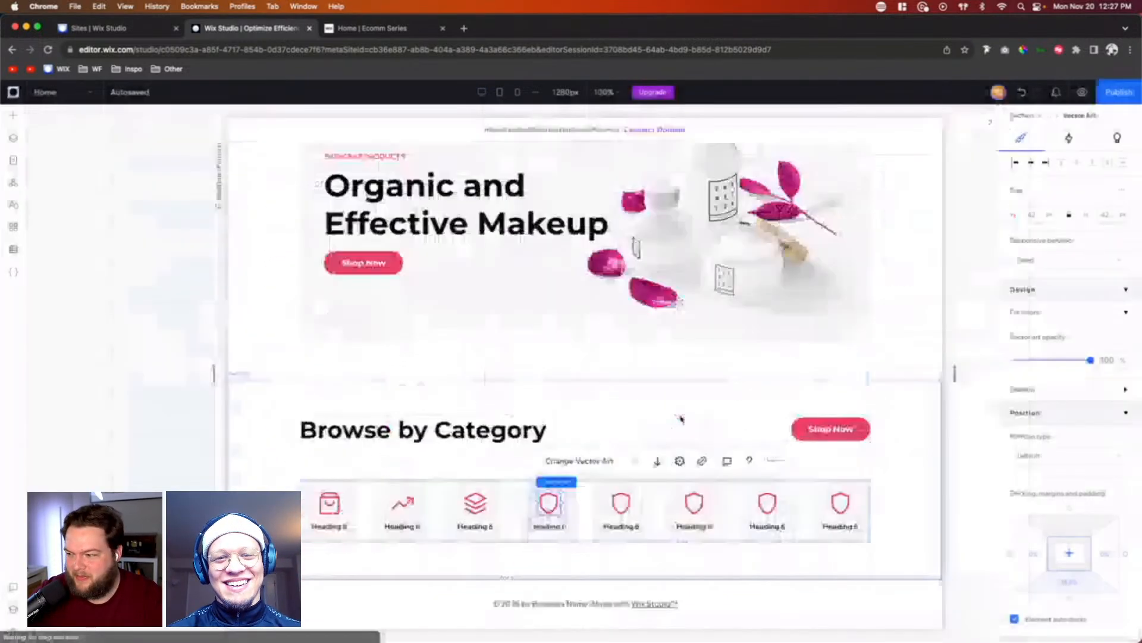
# Step: Replace the fifth category item's shield icon with Moisturizers.svg from the site files
pyautogui.click(626, 505)
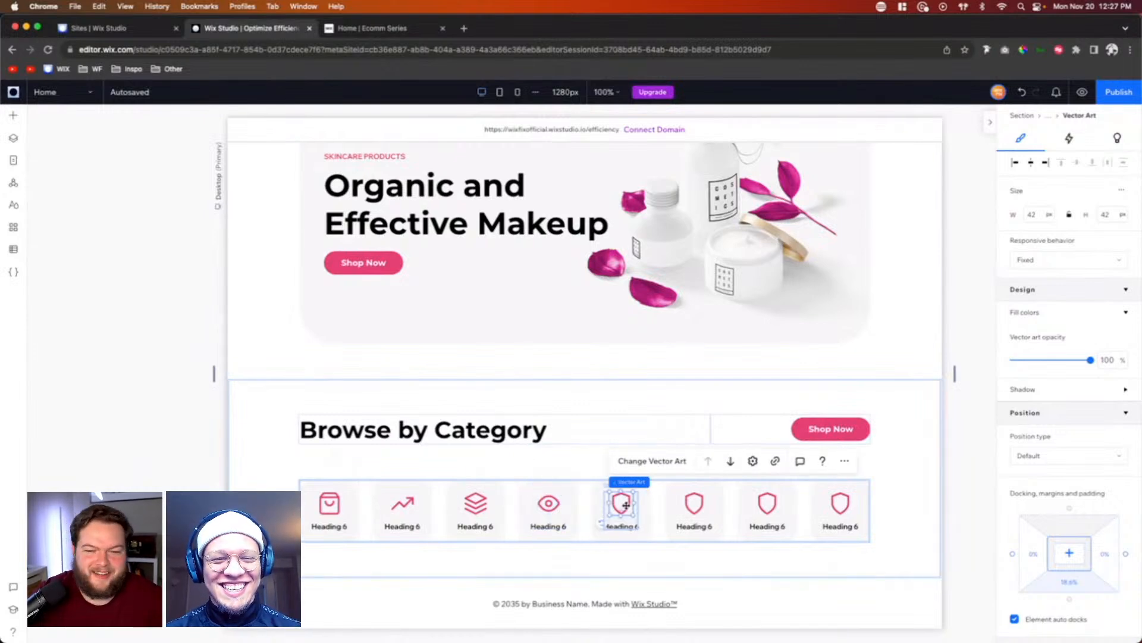
pyautogui.click(657, 461)
pyautogui.click(142, 241)
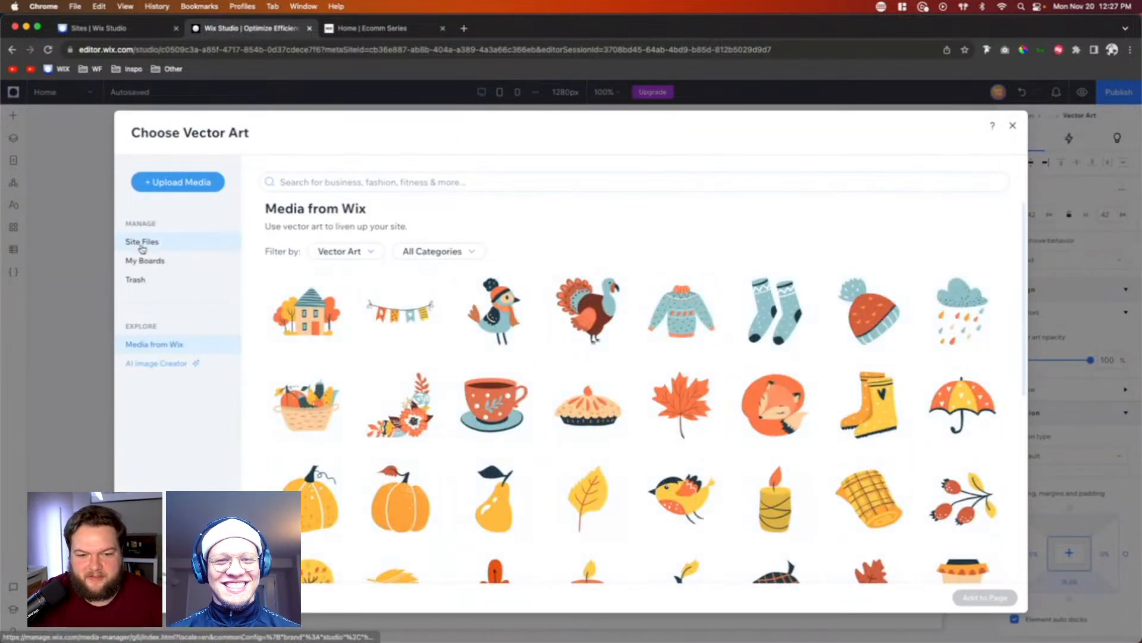
pyautogui.scroll(-3, 590, 459)
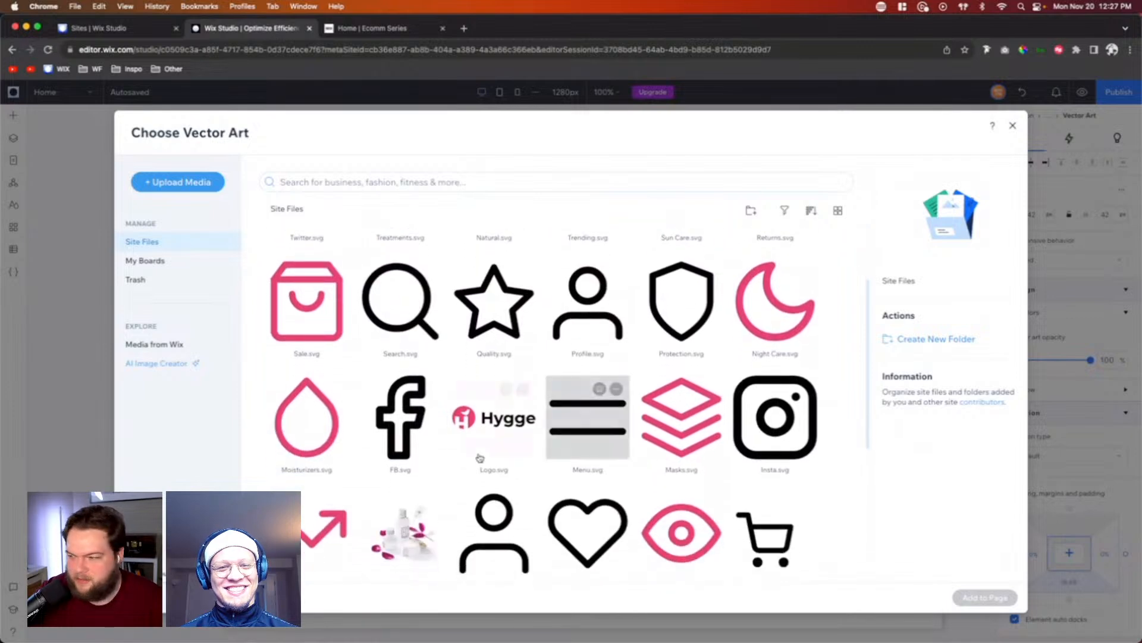
pyautogui.doubleClick(318, 440)
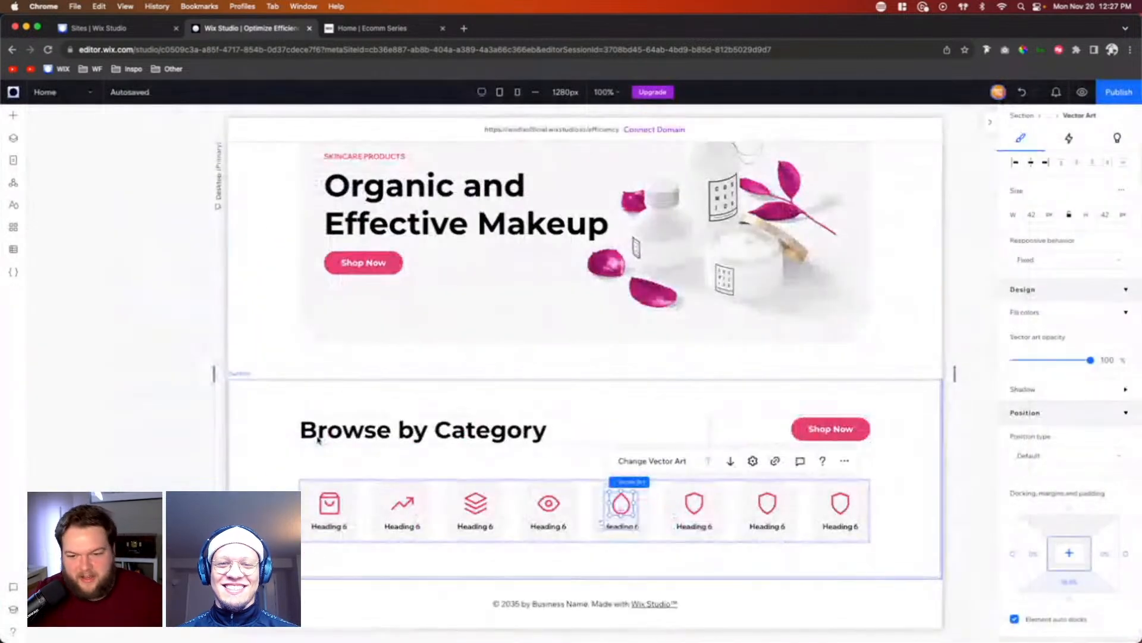
# Step: Replace the seventh category item's shield icon with Night Care.svg from the site files
pyautogui.click(695, 507)
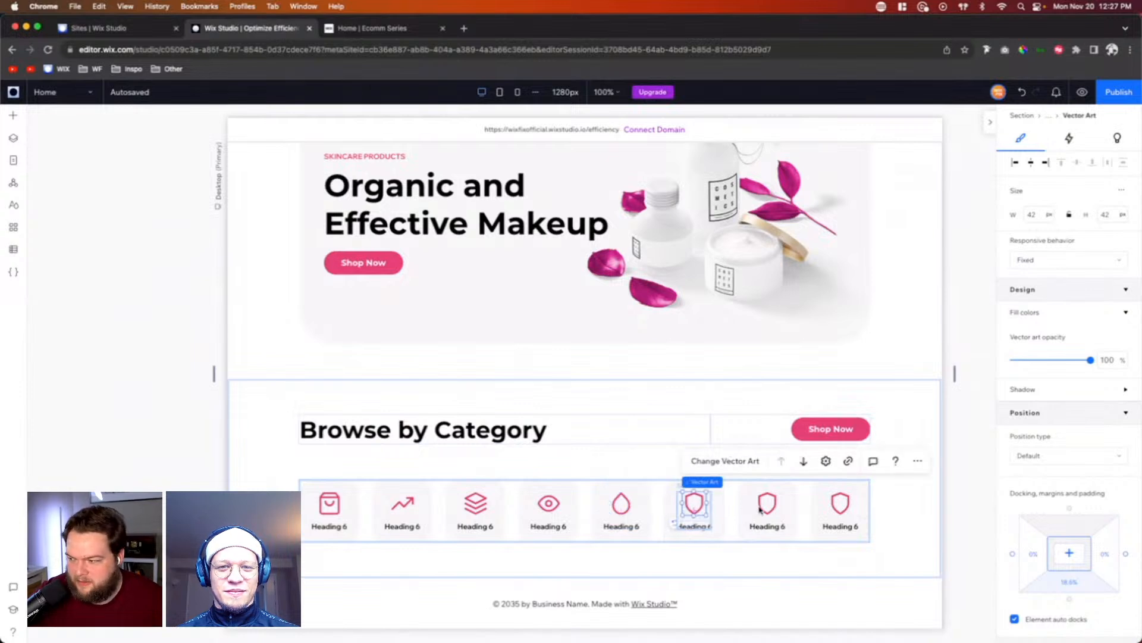
pyautogui.click(763, 508)
pyautogui.click(589, 466)
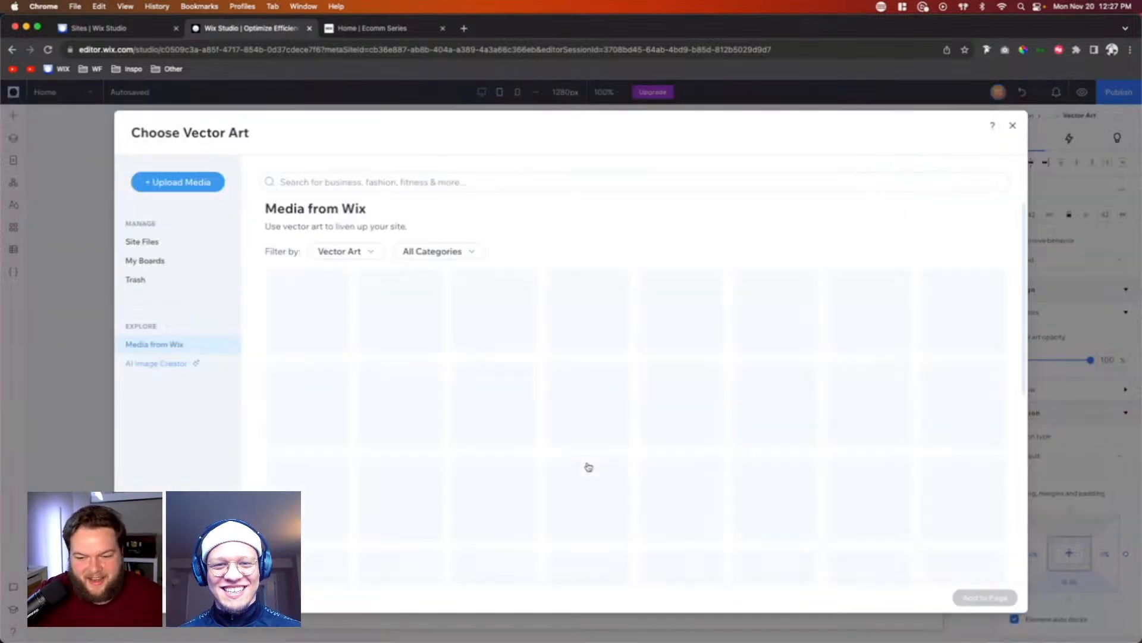
pyautogui.click(143, 241)
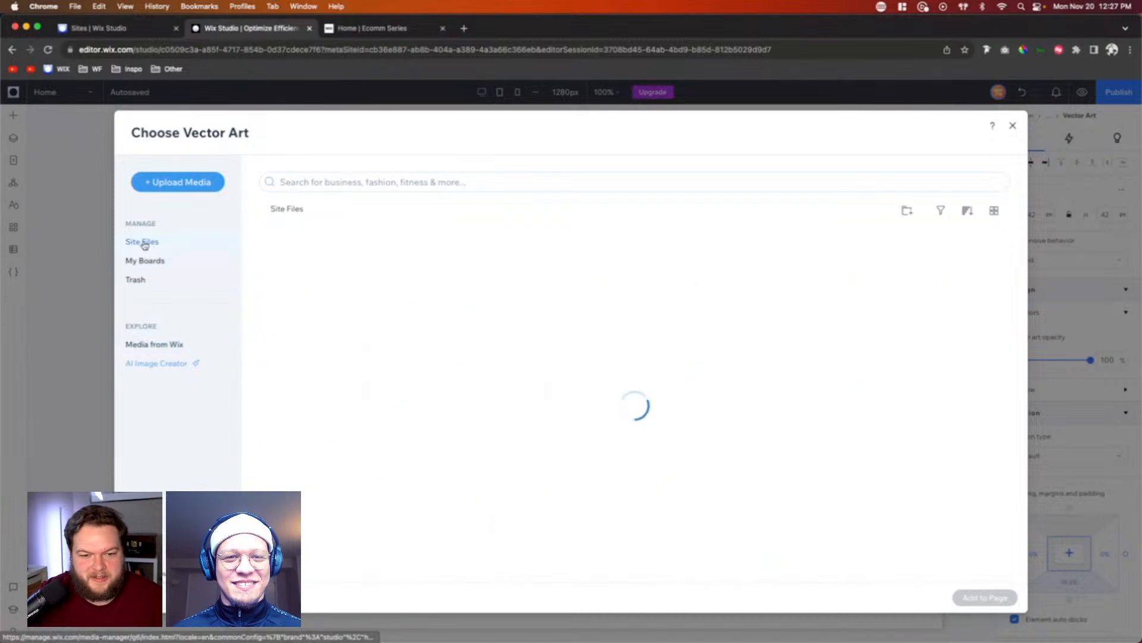
pyautogui.scroll(-2, 738, 362)
pyautogui.doubleClick(774, 267)
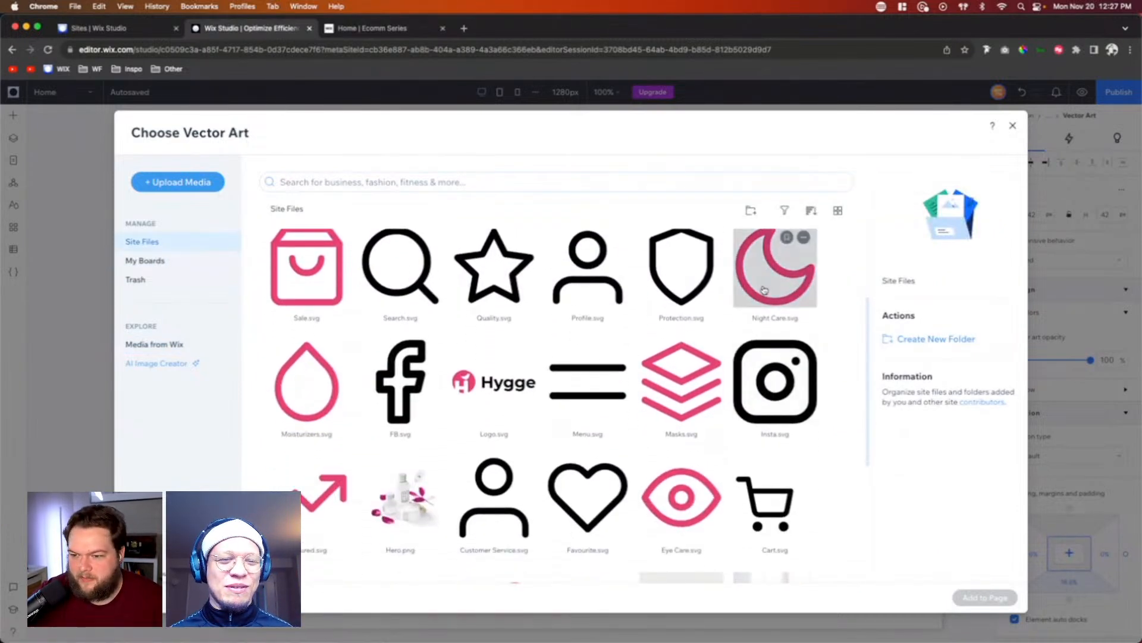
# Step: Replace the eighth category item's shield icon with Sun Care.svg from the site files
pyautogui.click(840, 503)
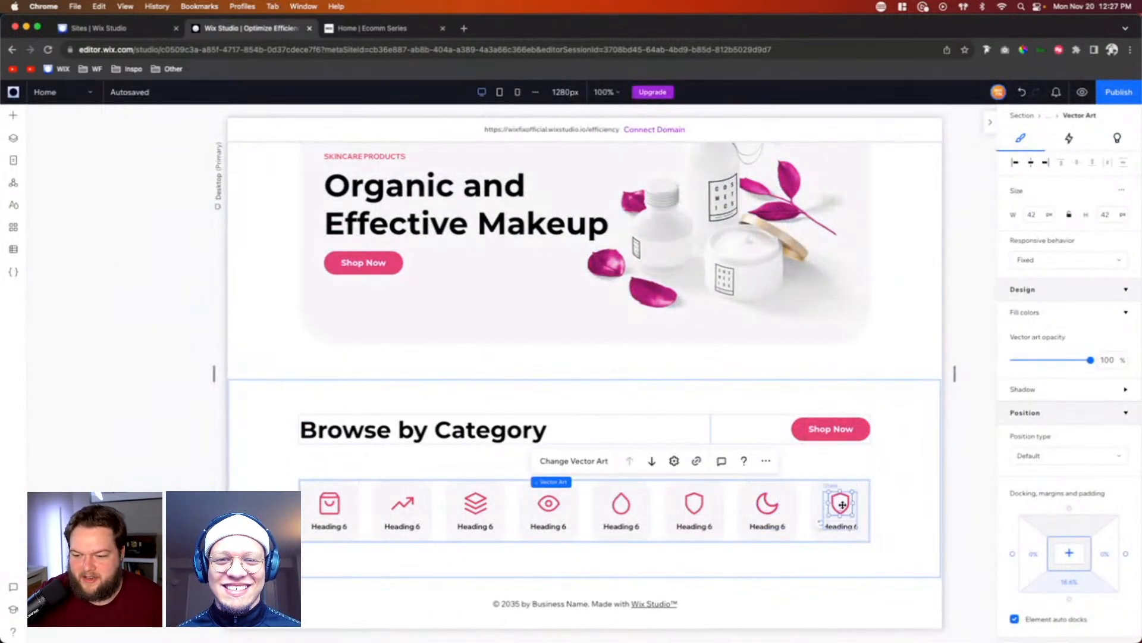
pyautogui.click(666, 460)
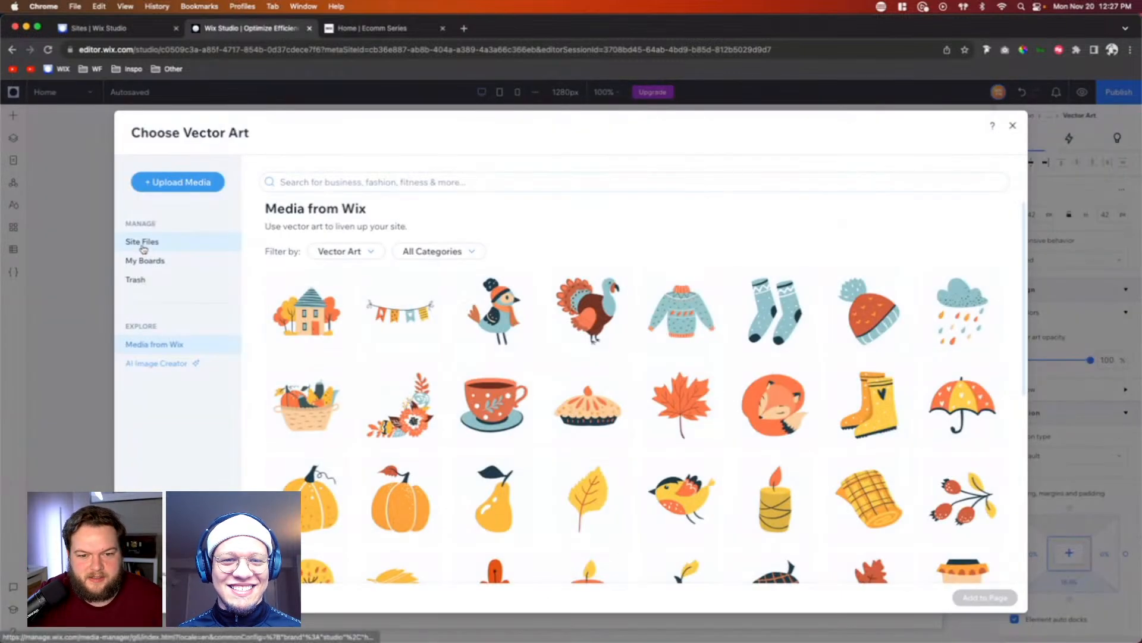
pyautogui.click(143, 241)
pyautogui.scroll(-2, 695, 321)
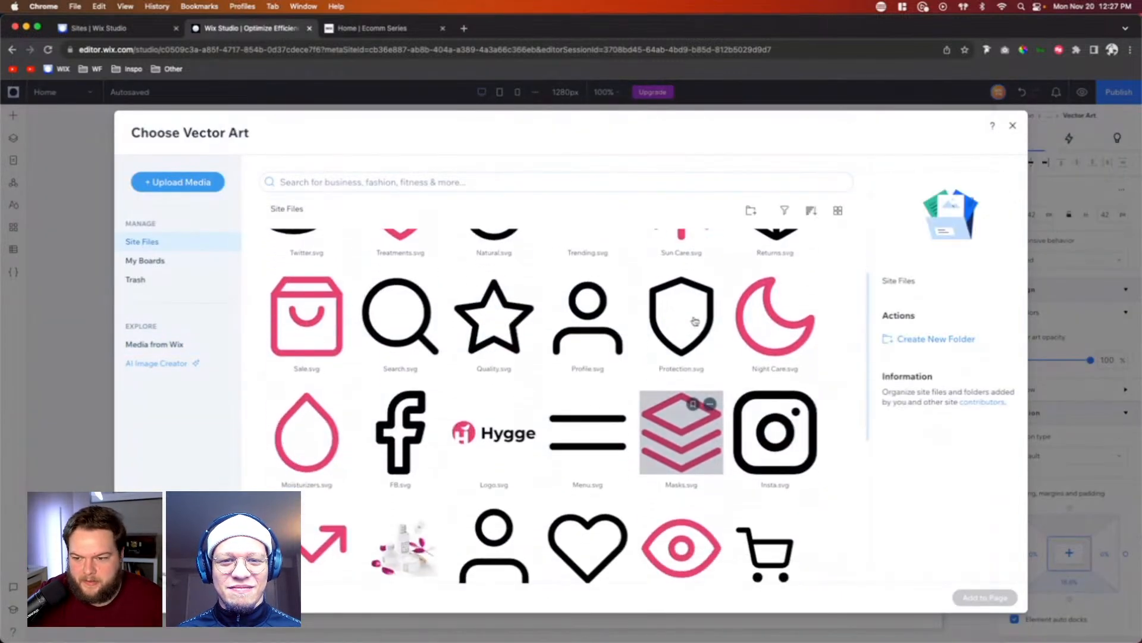
pyautogui.doubleClick(681, 238)
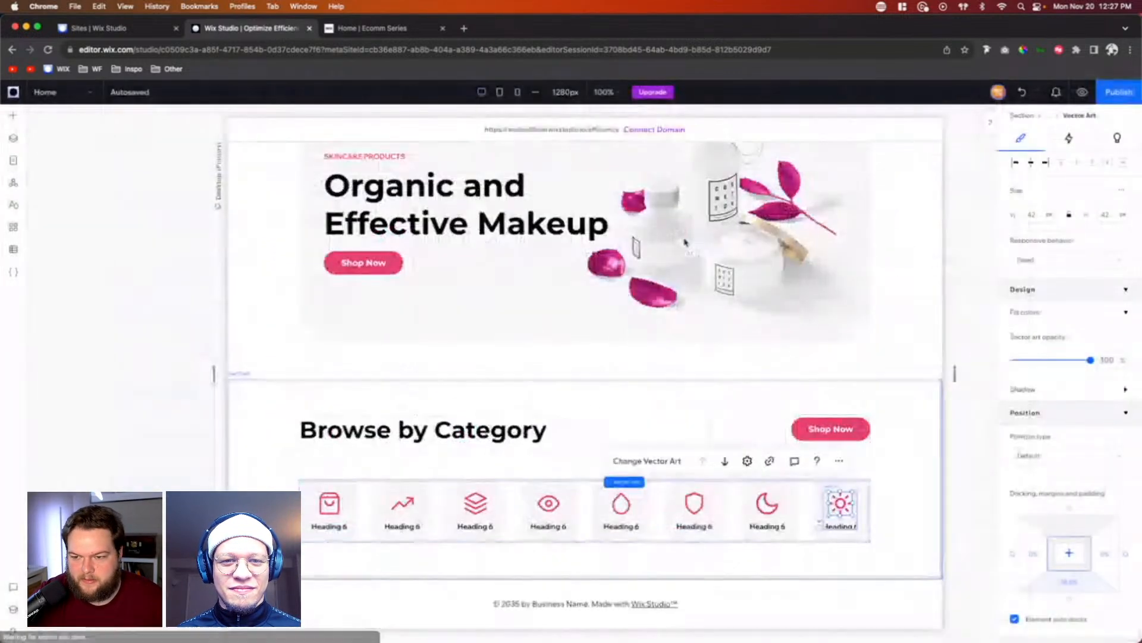
# Step: Change the first category item's heading to "On Sale" and the second item's heading to "Featured"
pyautogui.click(327, 526)
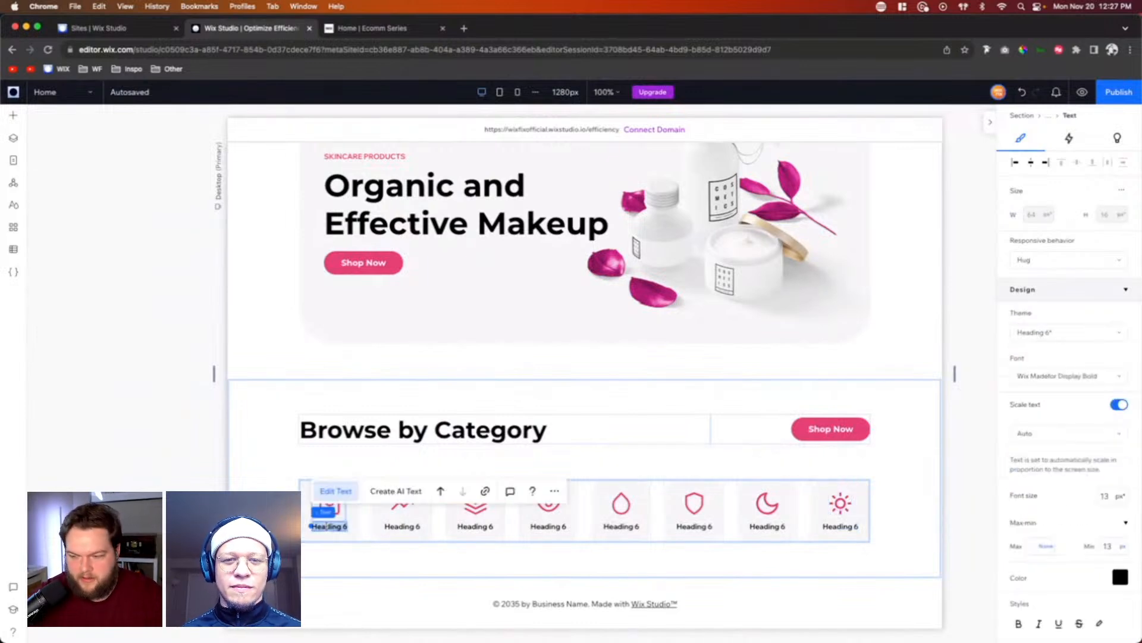
pyautogui.write('On Sale')
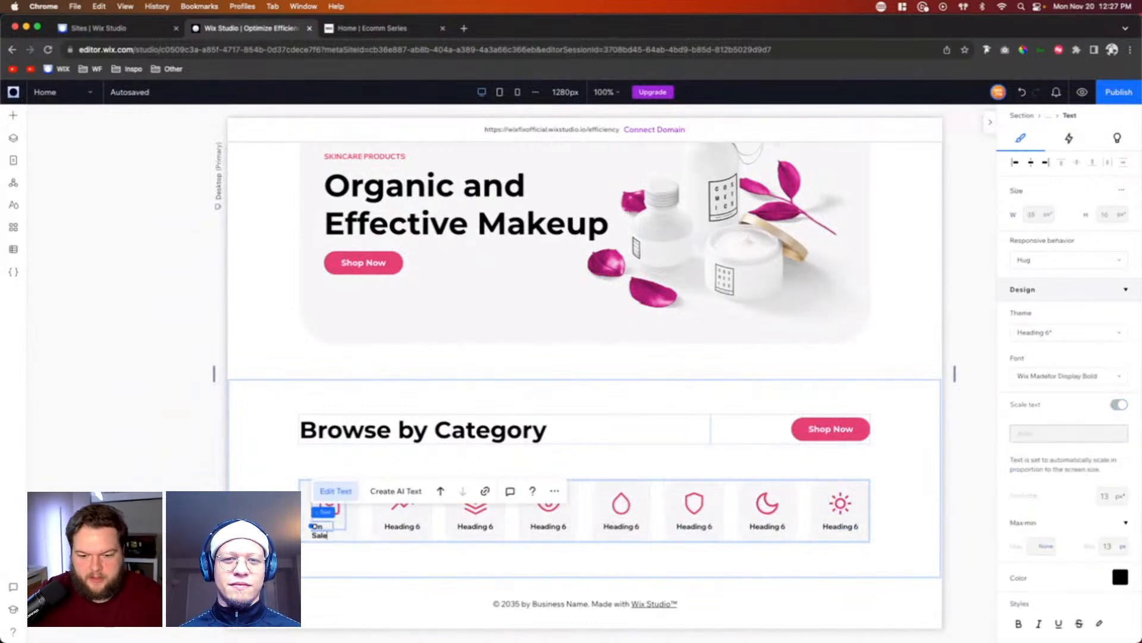
pyautogui.click(408, 526)
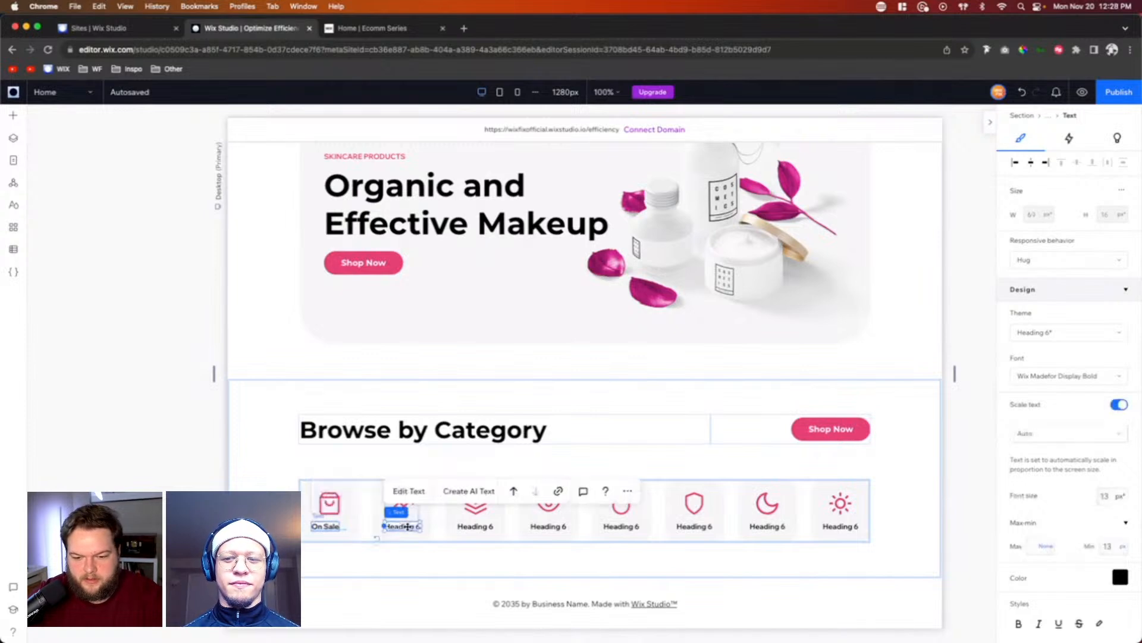
pyautogui.doubleClick(407, 526)
pyautogui.write('Featured')
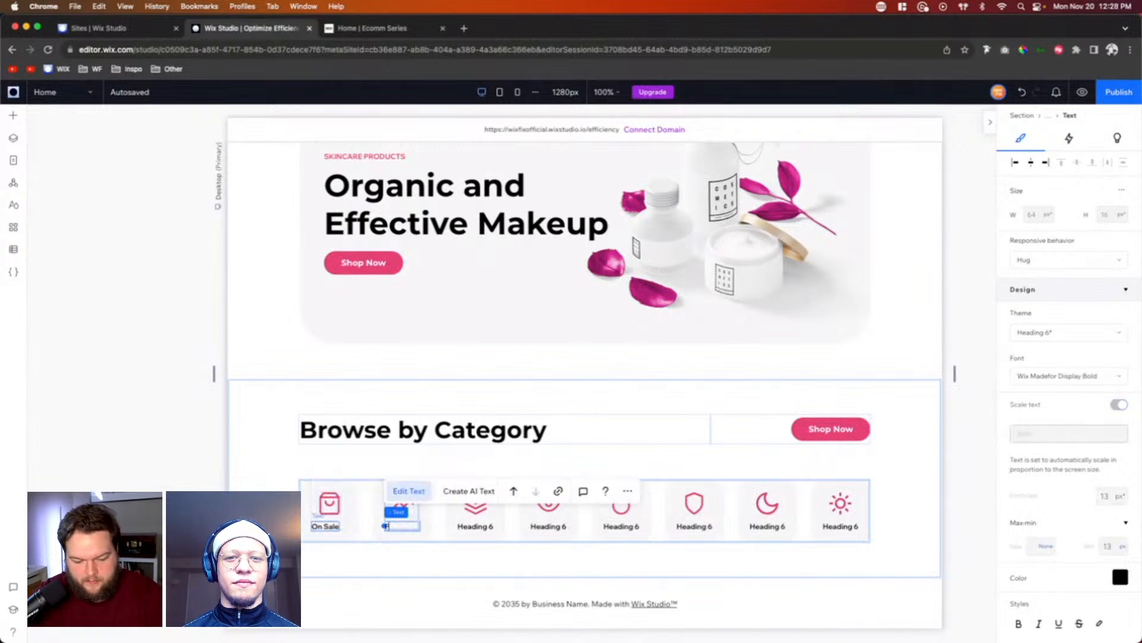
# Step: Change the heading under the third category item's layers icon to "Masks"
pyautogui.doubleClick(458, 526)
pyautogui.write('Ma')
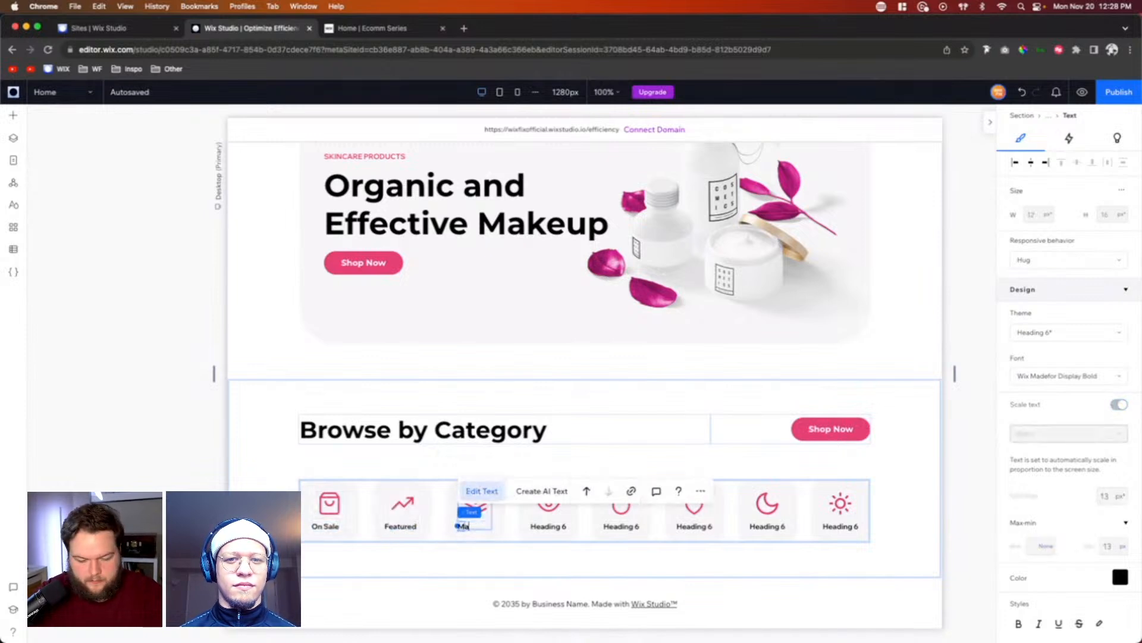
pyautogui.write('sks')
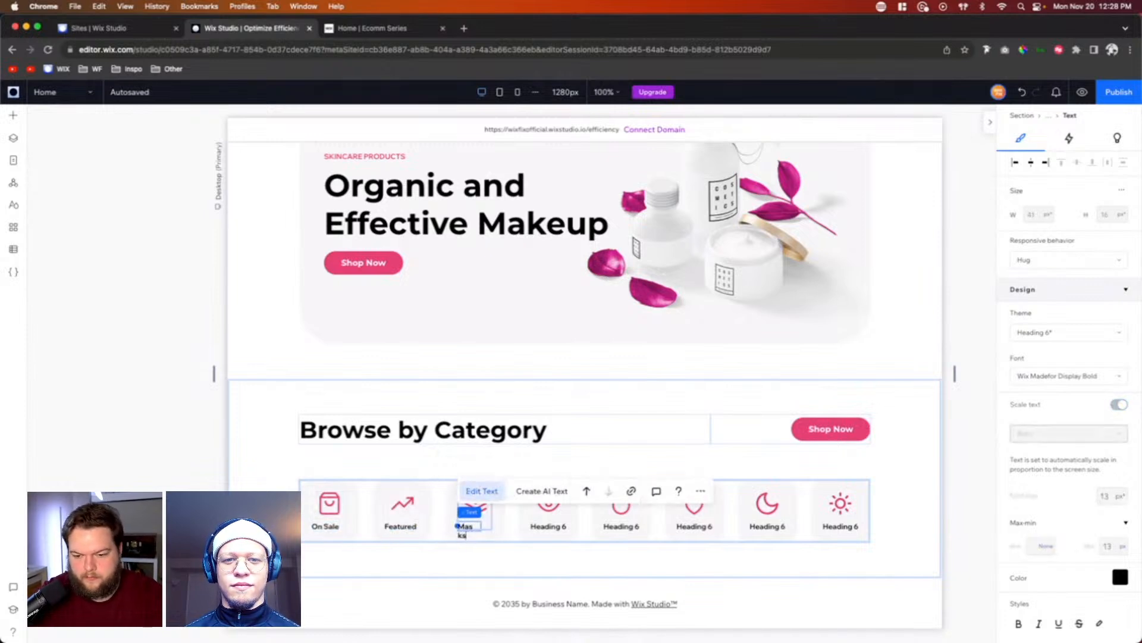
# Step: Change the heading under the fourth category item's eye icon to "Eye Care"
pyautogui.click(557, 527)
pyautogui.doubleClick(557, 527)
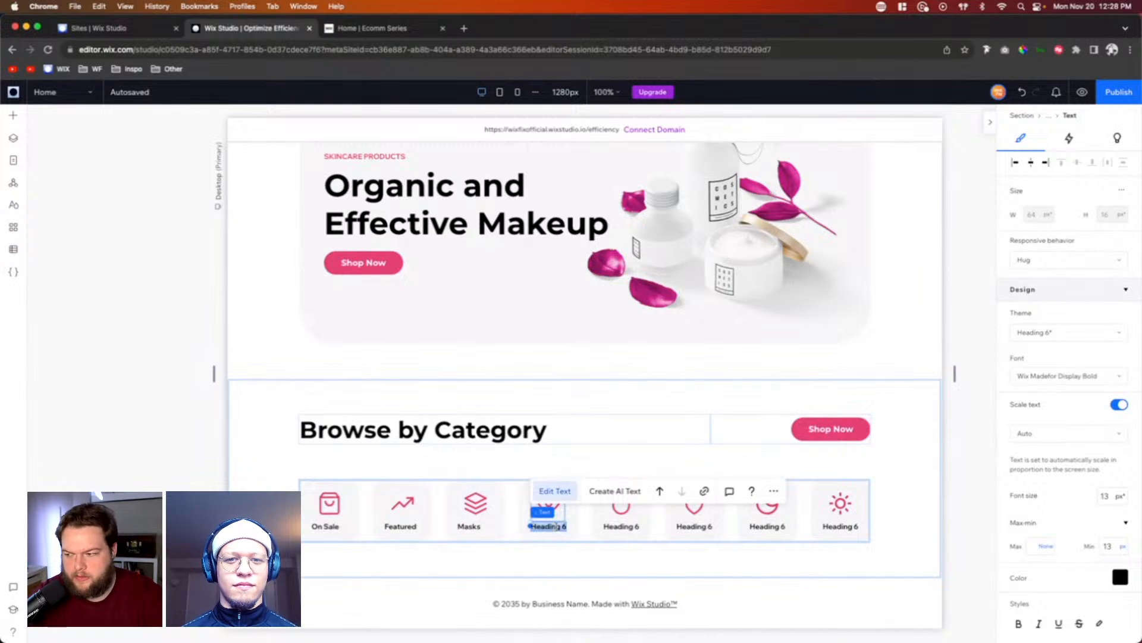
pyautogui.write('Eye')
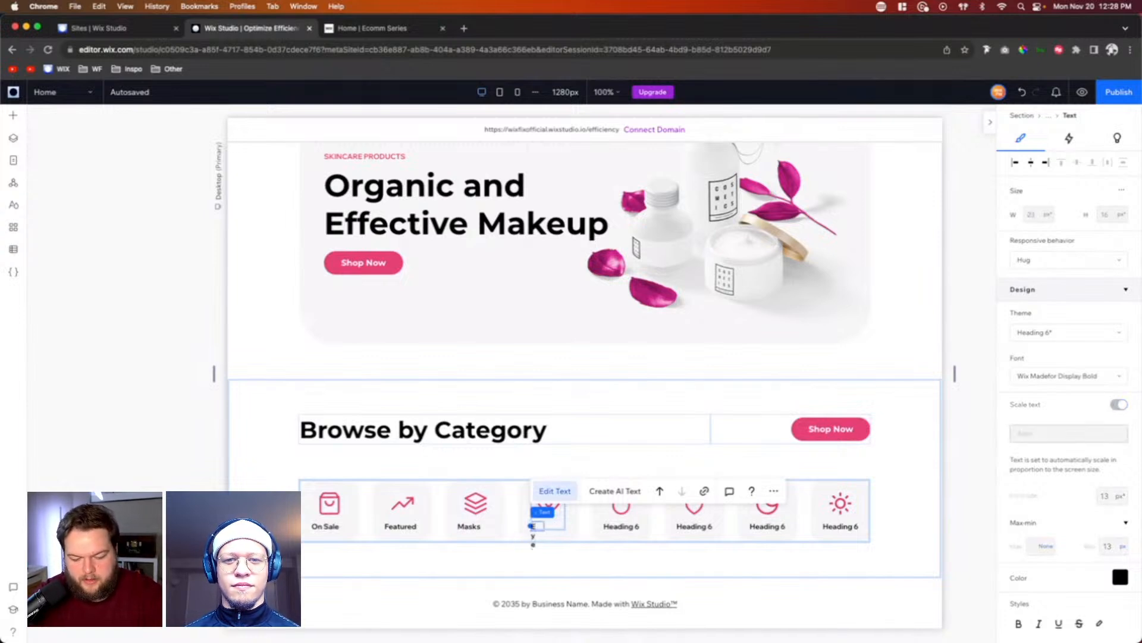
pyautogui.write(' Care')
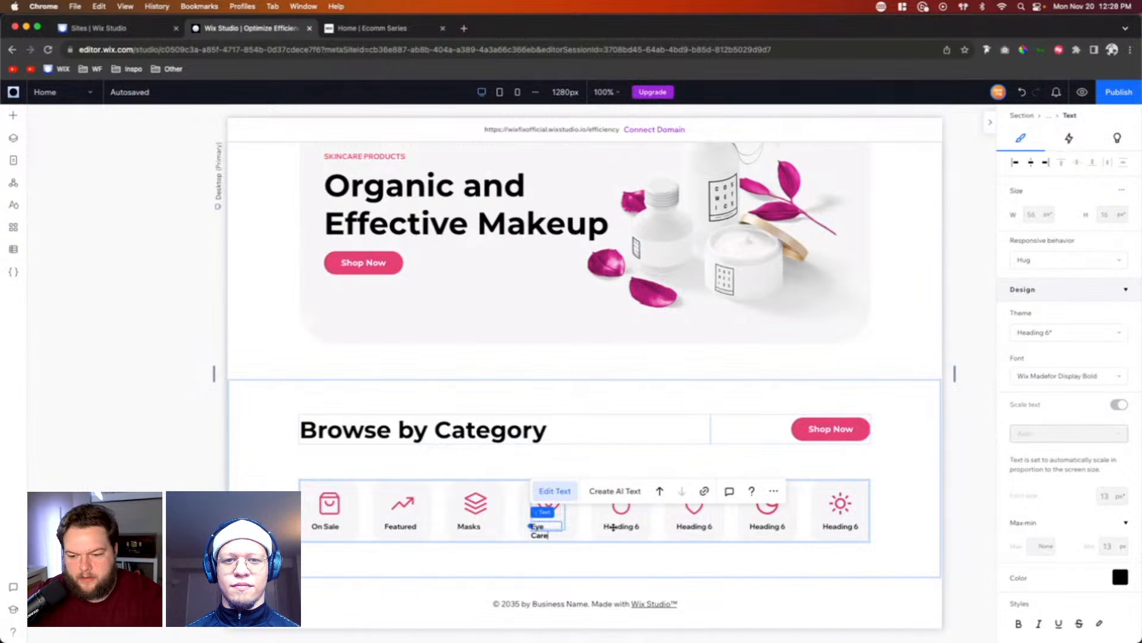
# Step: Change the heading under the fifth category item's droplet icon to "Moisturizers"
pyautogui.click(613, 527)
pyautogui.doubleClick(614, 526)
pyautogui.write('Moist')
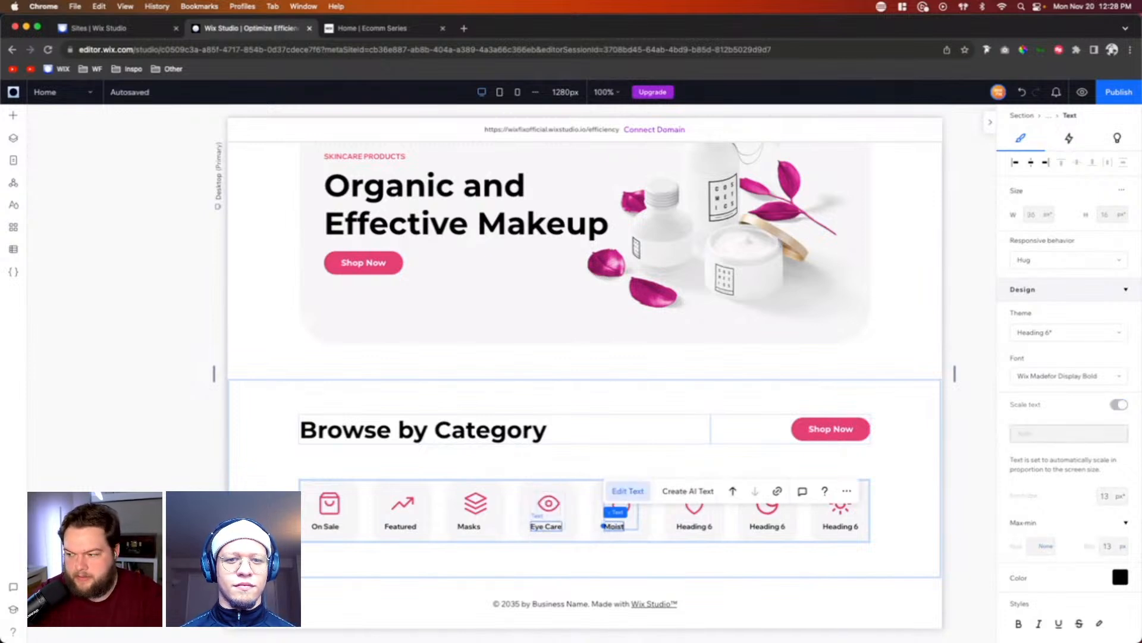
pyautogui.write('urizer')
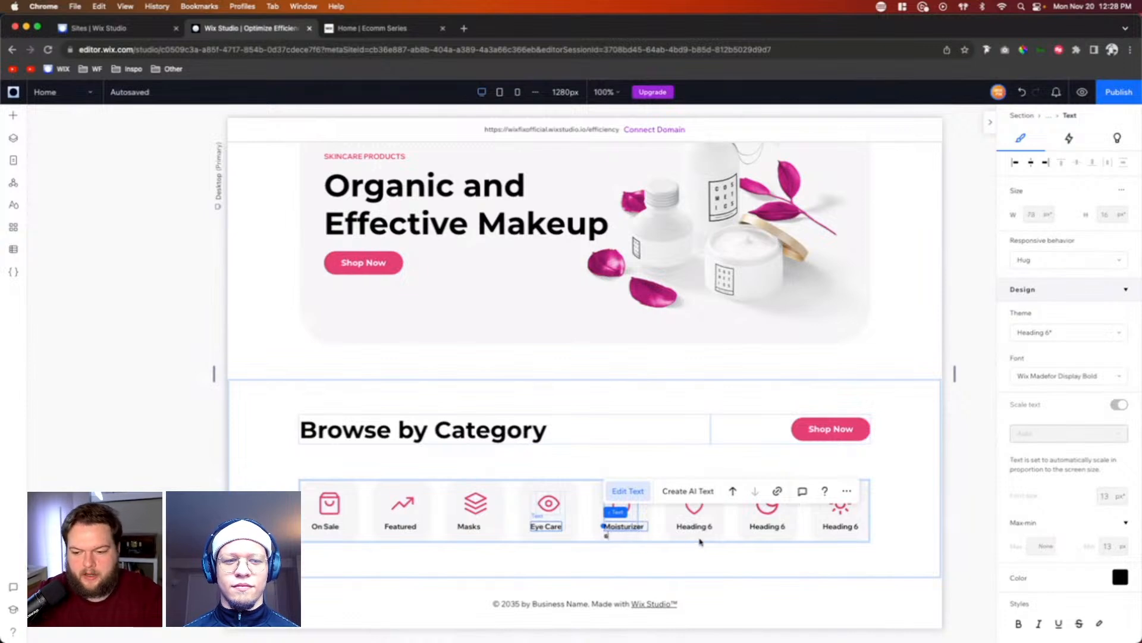
# Step: Change the heading under the sixth category item's shield icon to "Treatments"
pyautogui.click(694, 526)
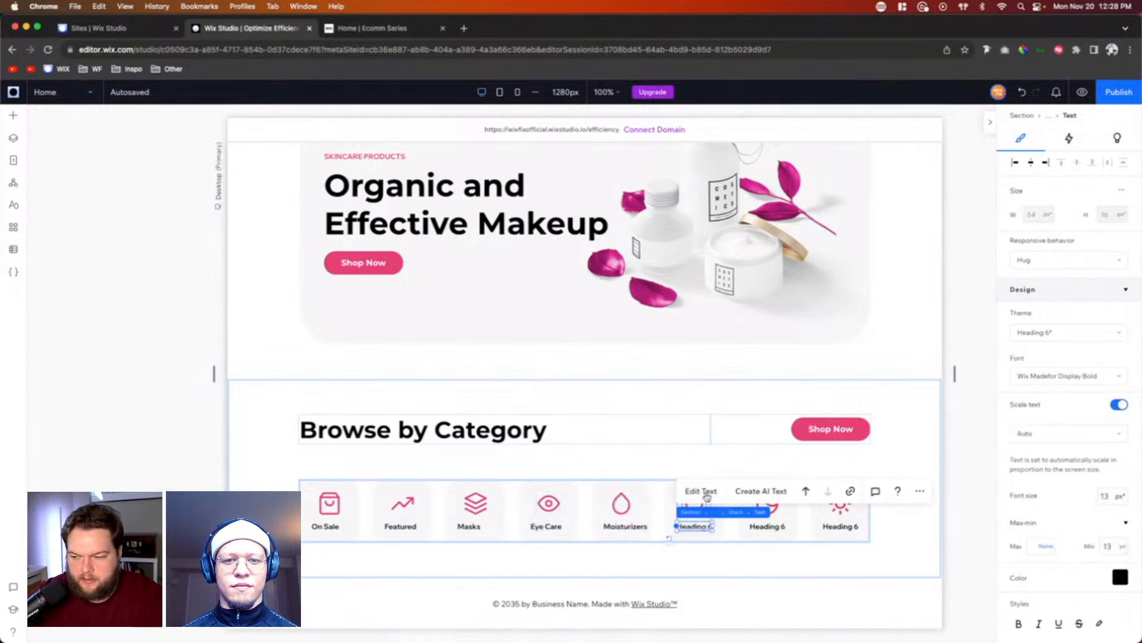
pyautogui.click(707, 492)
pyautogui.write('Treaments')
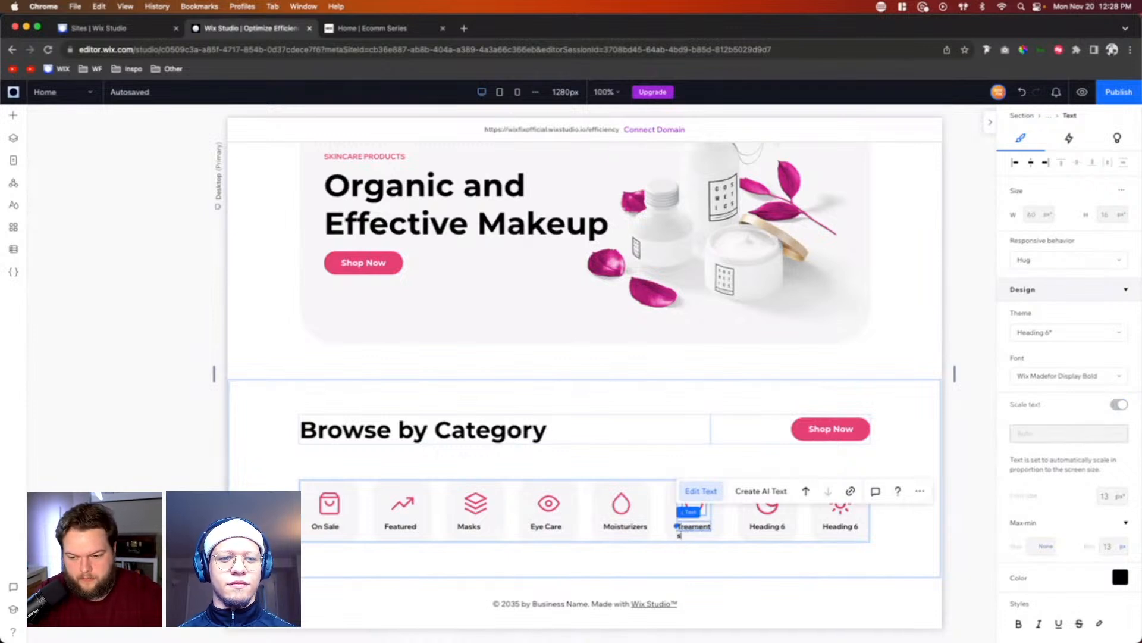
pyautogui.click(693, 526)
pyautogui.write('t')
# Step: Change the seventh category item's heading to "Night Care" and the eighth item's heading to "Sun Care"
pyautogui.click(774, 526)
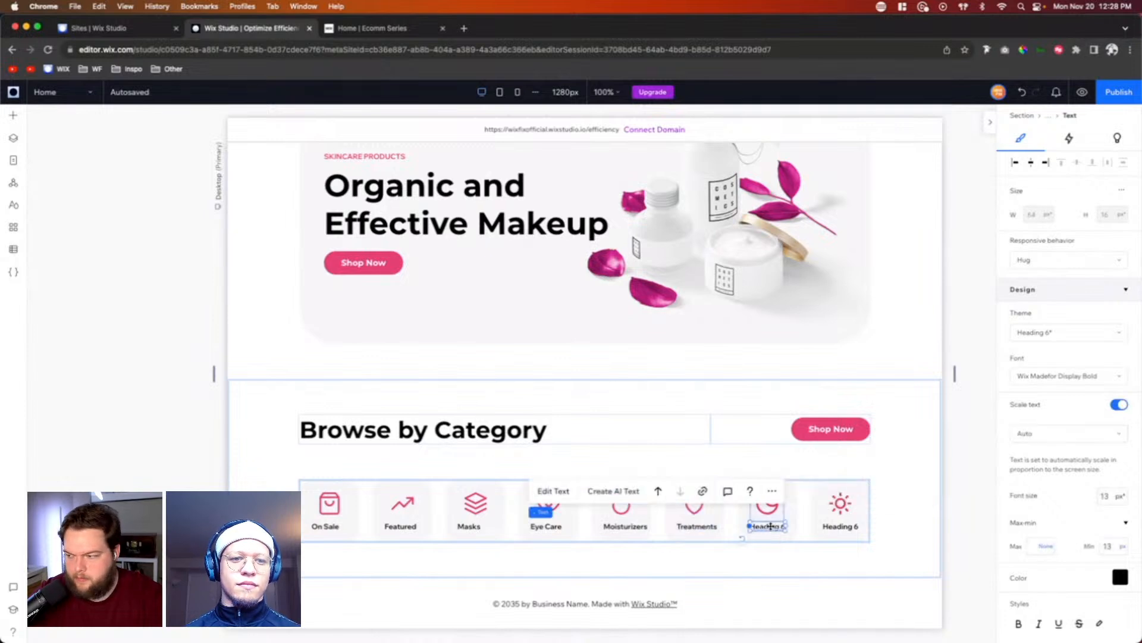
pyautogui.doubleClick(771, 526)
pyautogui.write('Night Care')
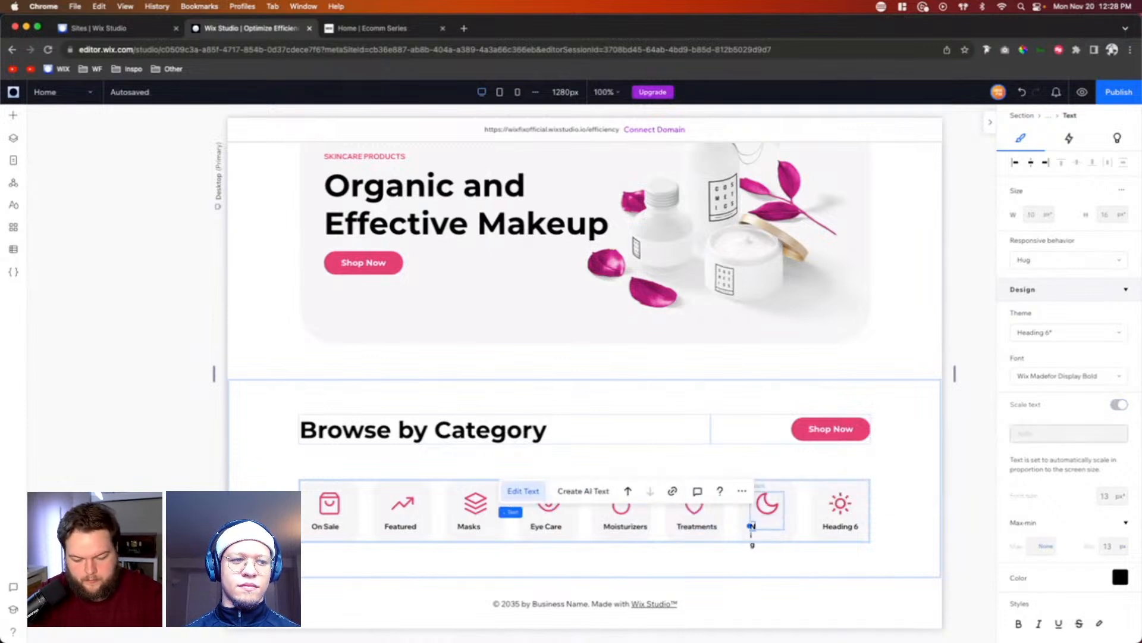
pyautogui.doubleClick(836, 527)
pyautogui.write('Sun')
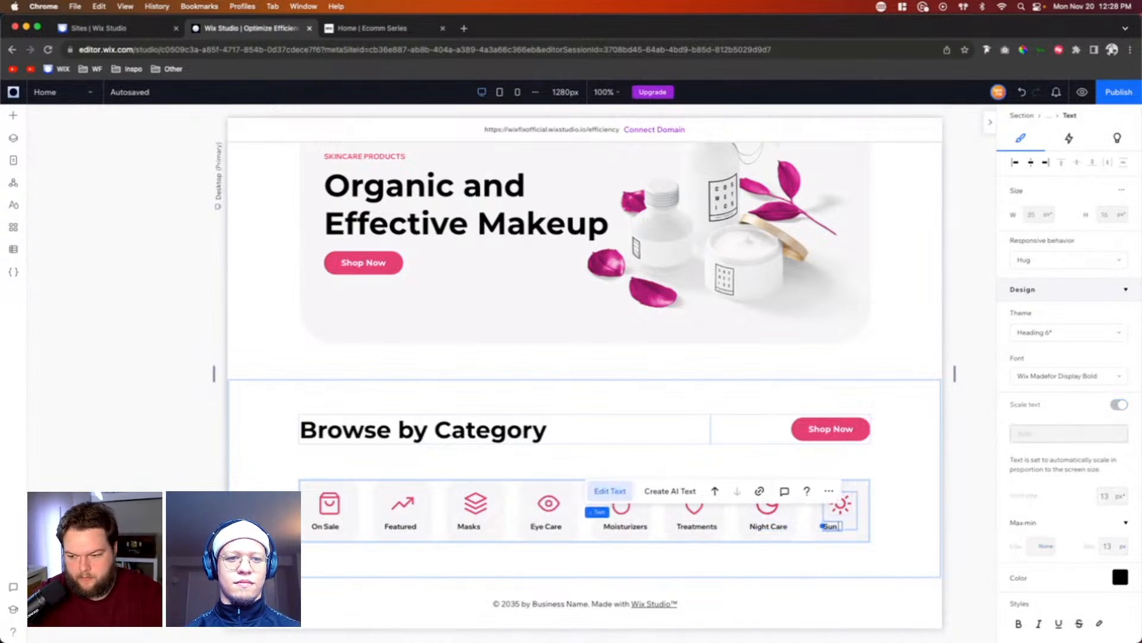
pyautogui.write(' Care')
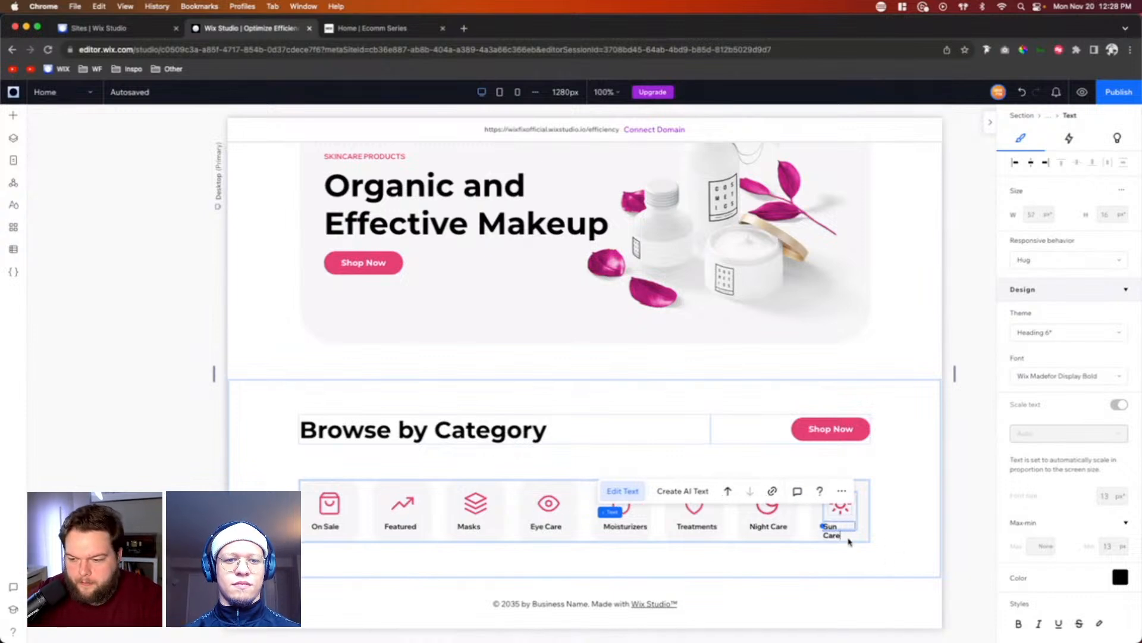
# Step: Center-align the icon and heading within the category items' stack
pyautogui.click(757, 525)
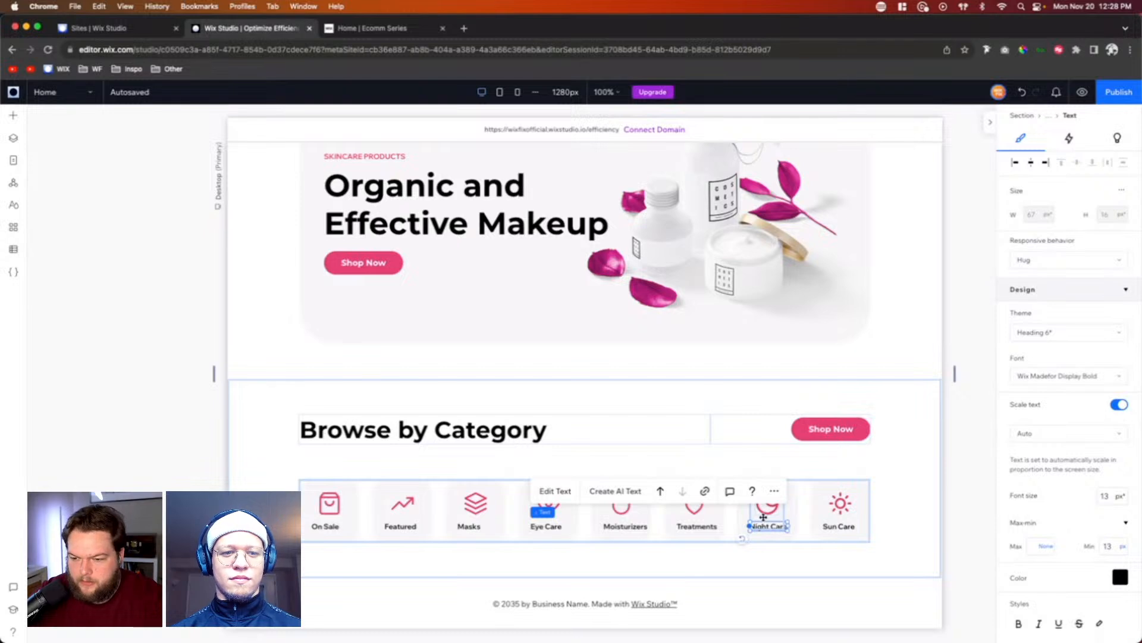
pyautogui.click(760, 517)
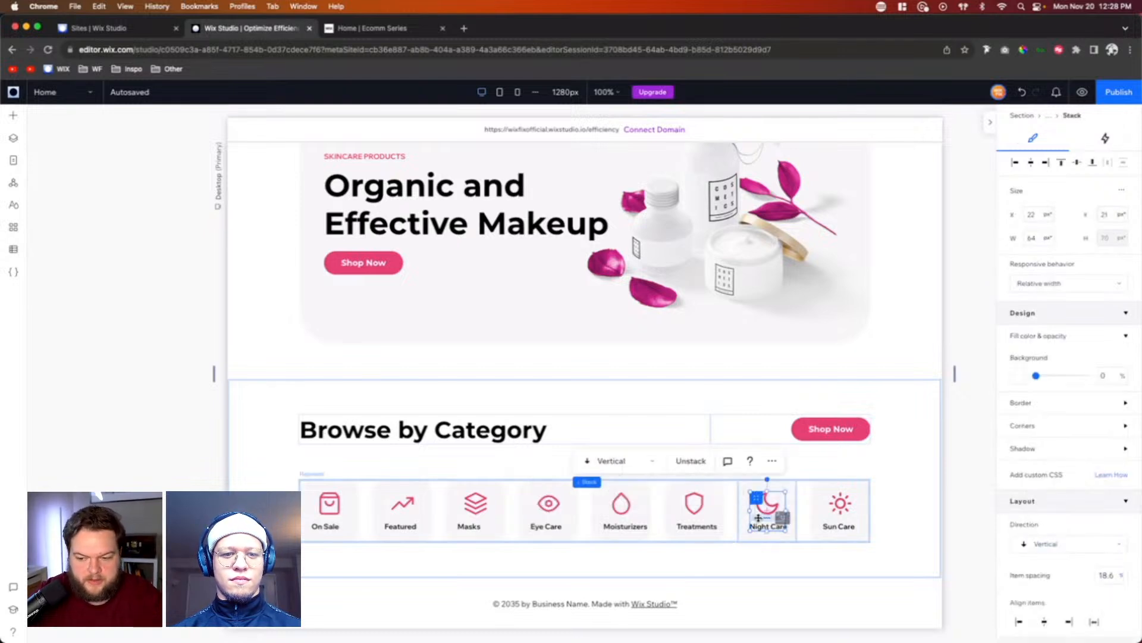
pyautogui.scroll(-4, 1077, 411)
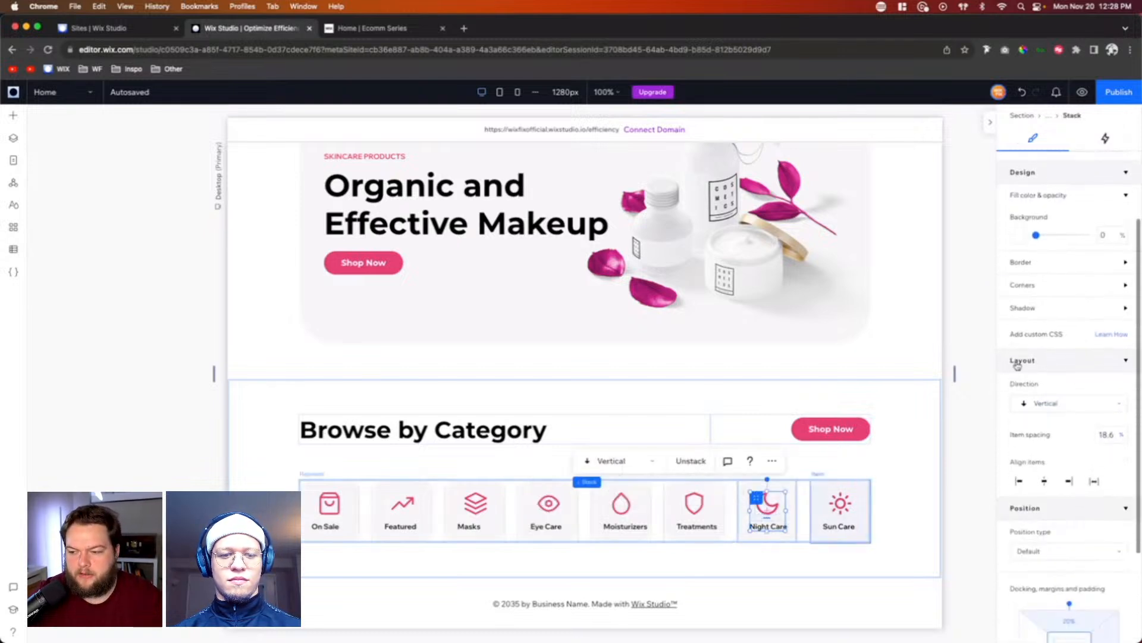
pyautogui.click(1045, 486)
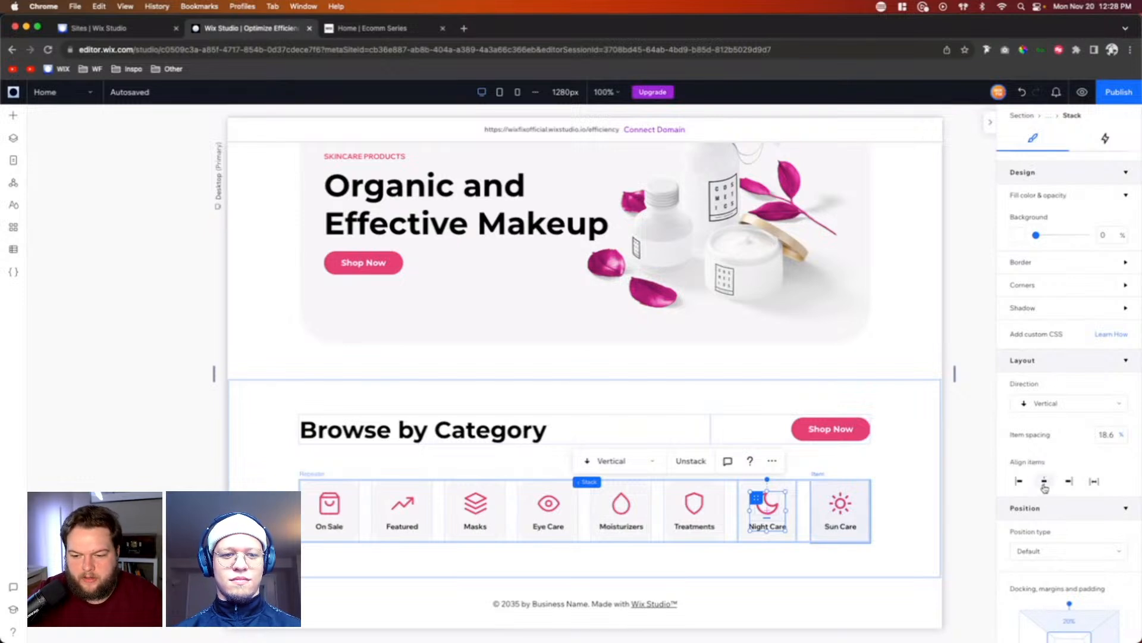
pyautogui.click(686, 526)
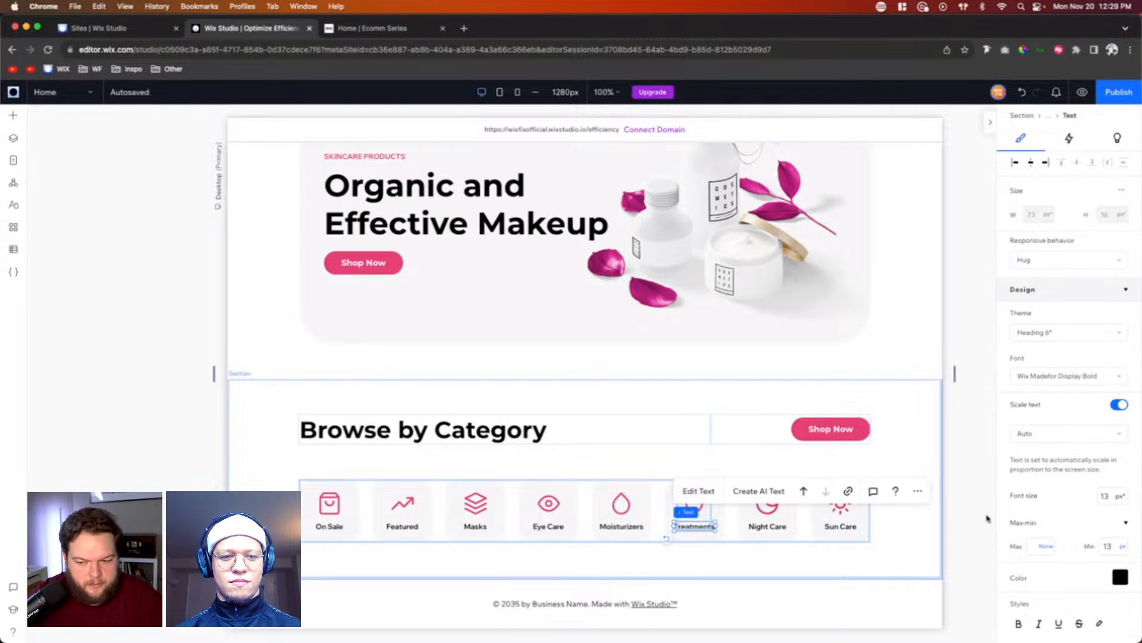
# Step: Add the Repeater section from the Client Example asset library to the page
pyautogui.click(912, 540)
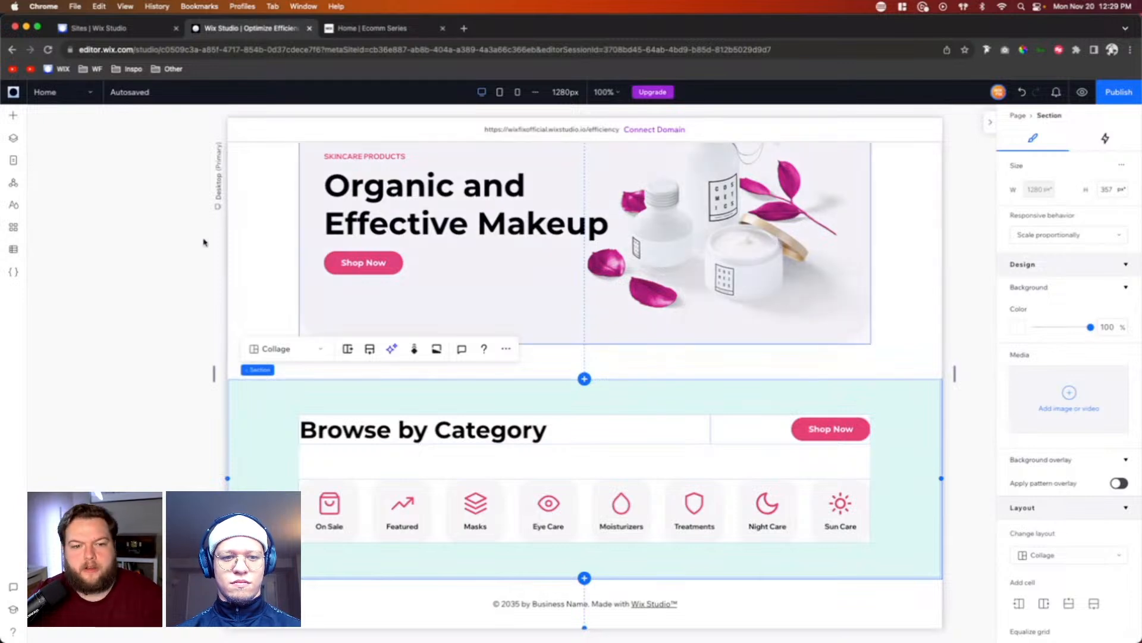
pyautogui.click(13, 117)
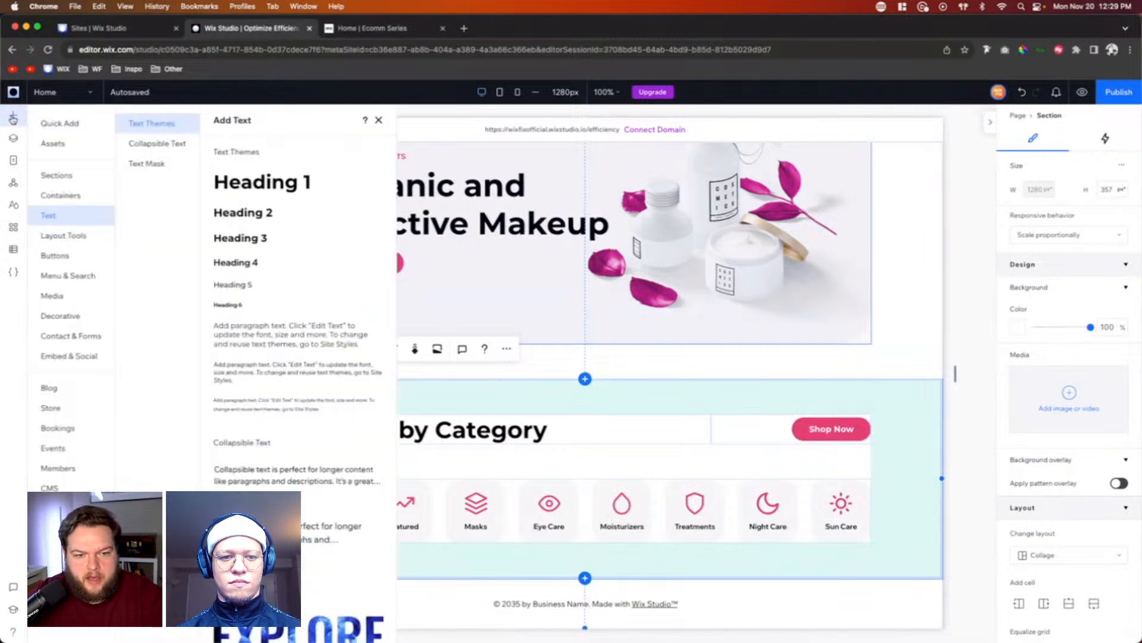
pyautogui.click(62, 147)
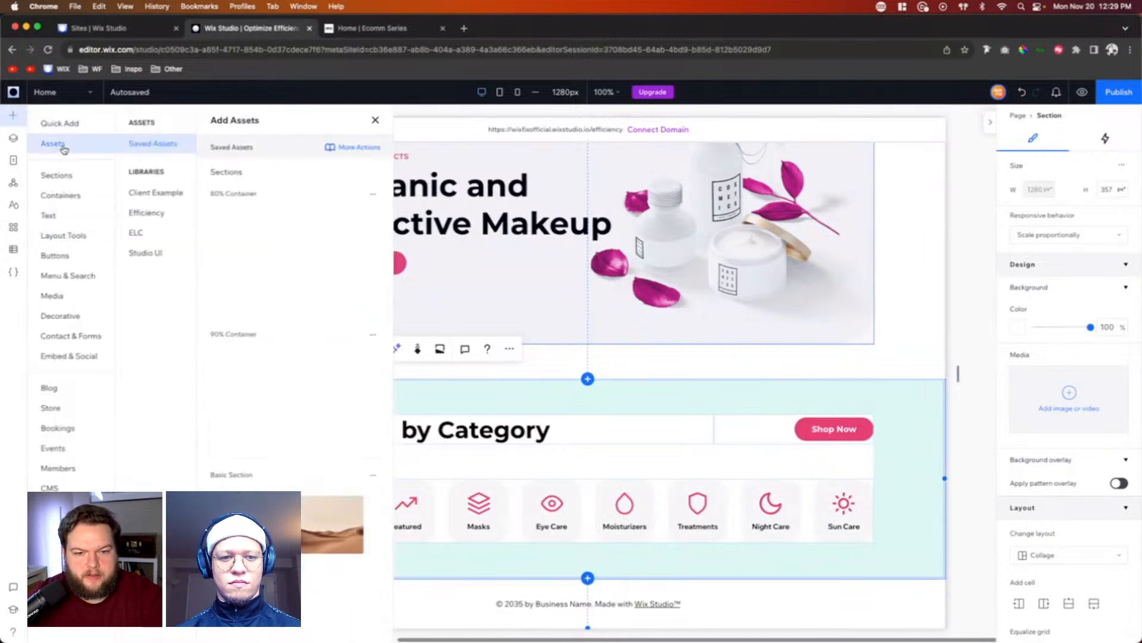
pyautogui.click(154, 196)
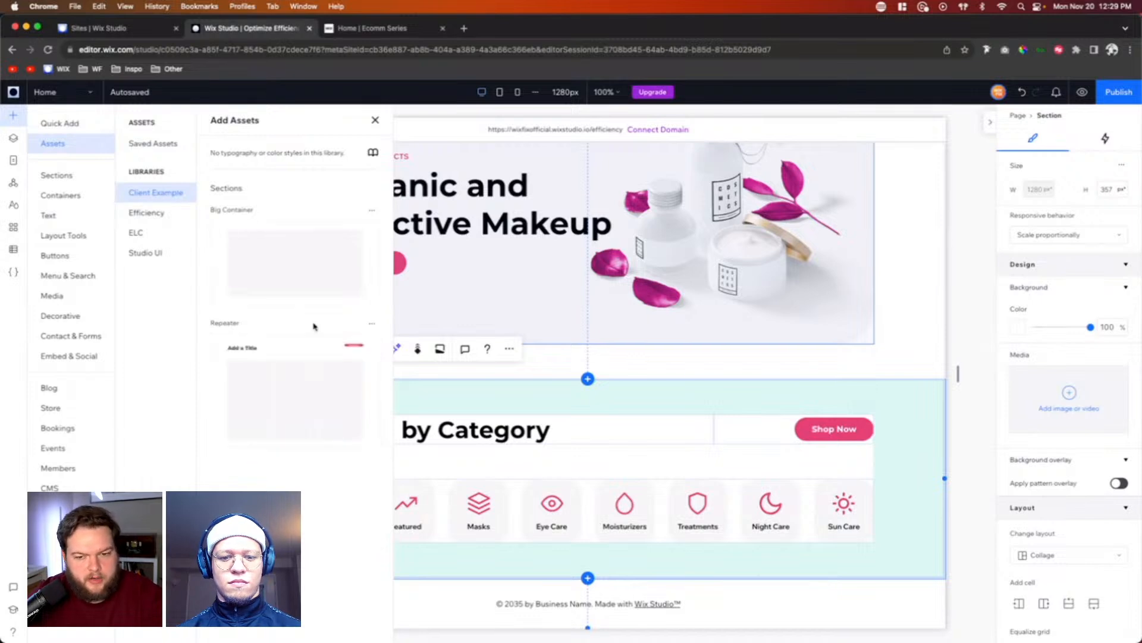
pyautogui.click(292, 351)
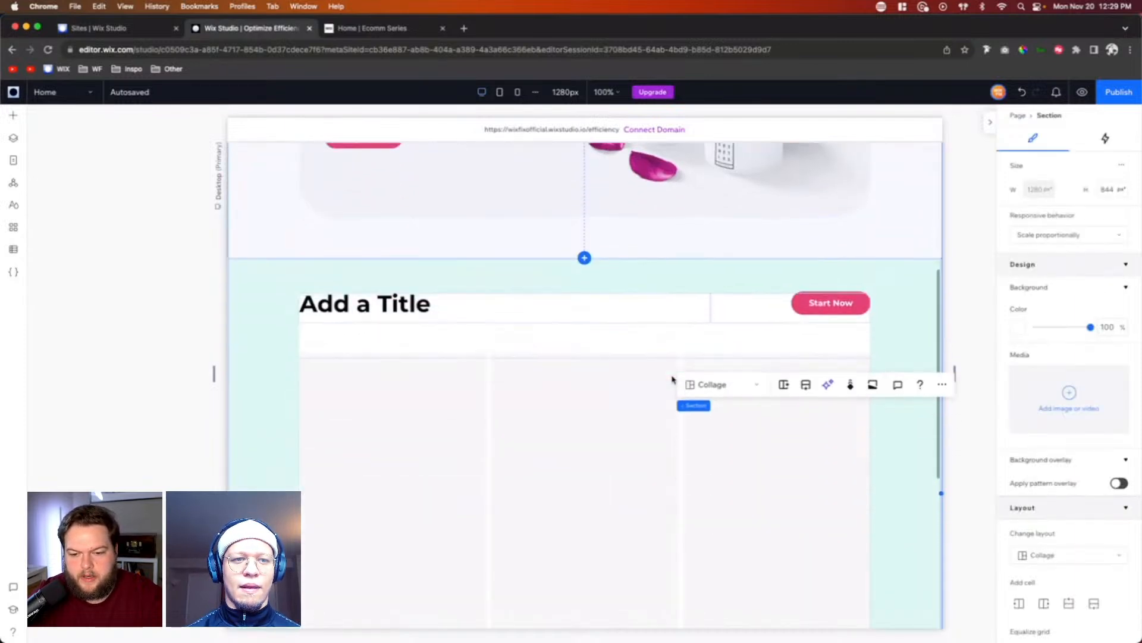
# Step: Move the new "Add a Title" repeater section below the "Browse by Category" section in the layer order
pyautogui.scroll(-5, 672, 379)
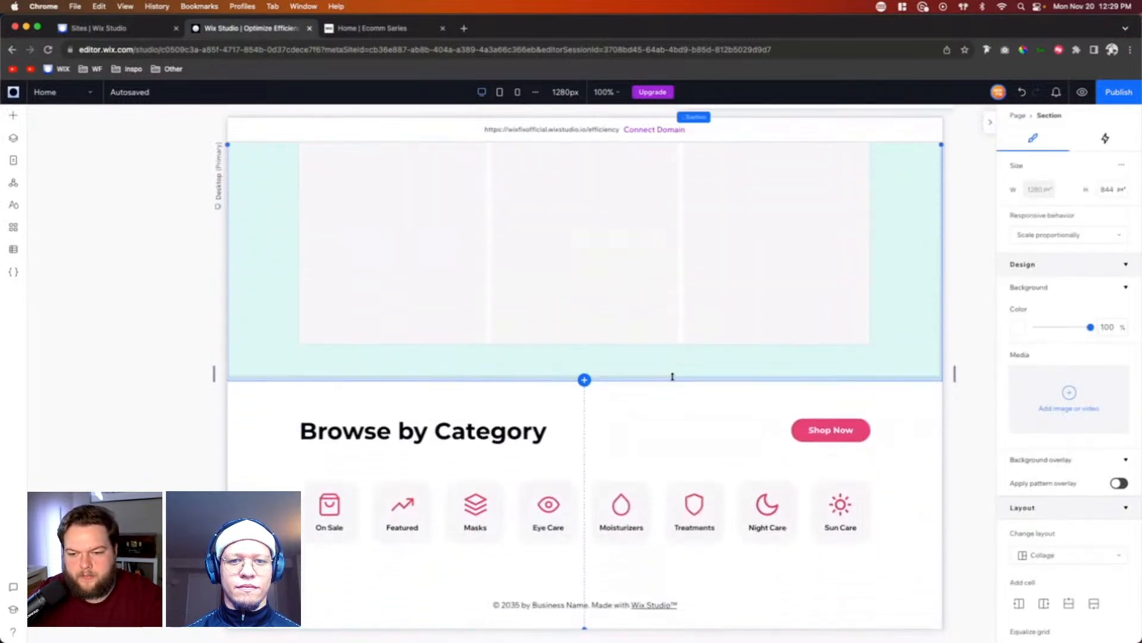
pyautogui.click(312, 405)
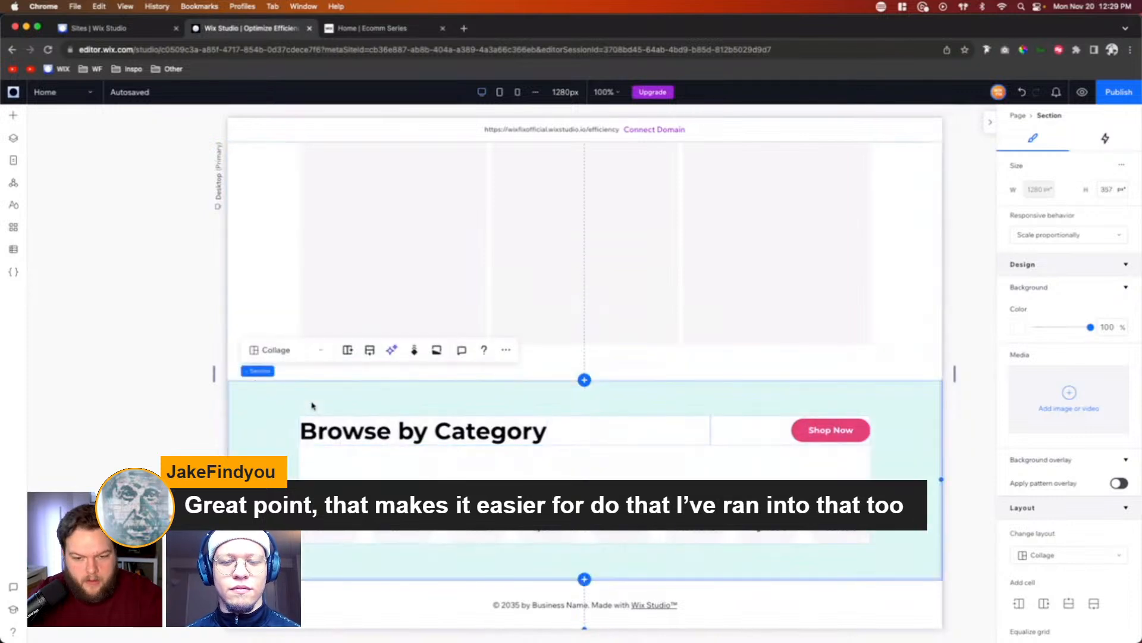
pyautogui.scroll(10, 387, 403)
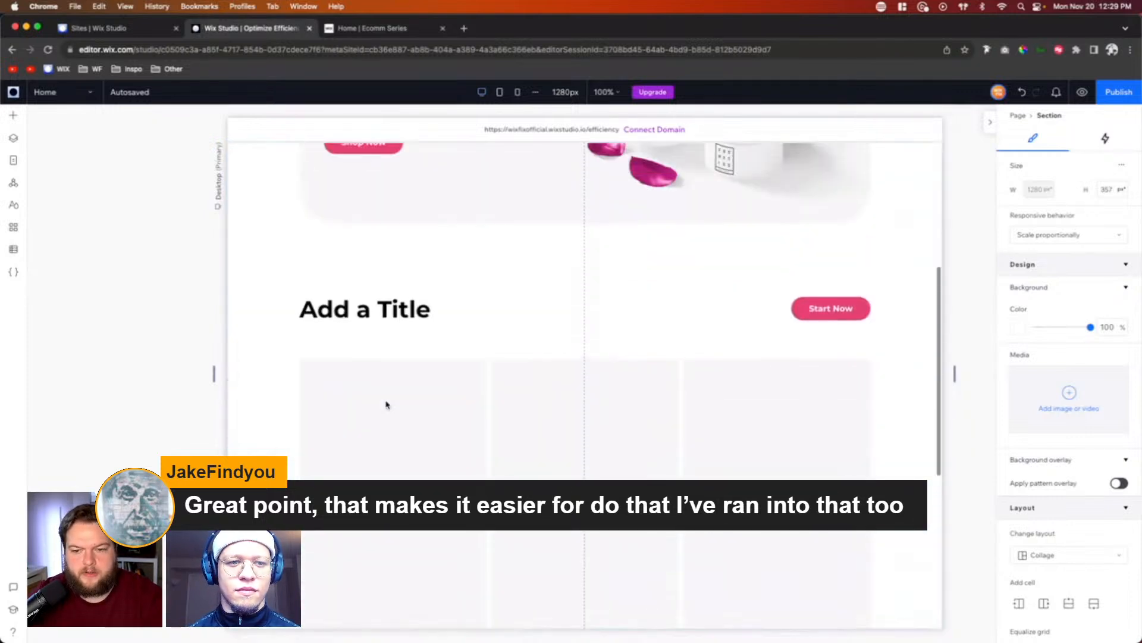
pyautogui.click(248, 296)
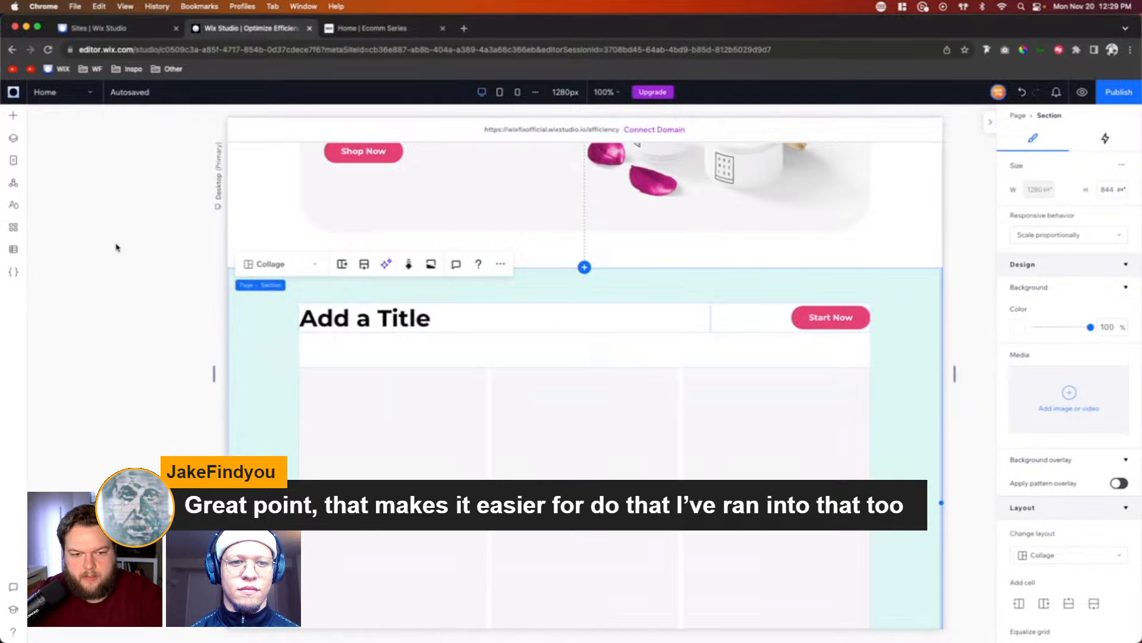
pyautogui.click(10, 139)
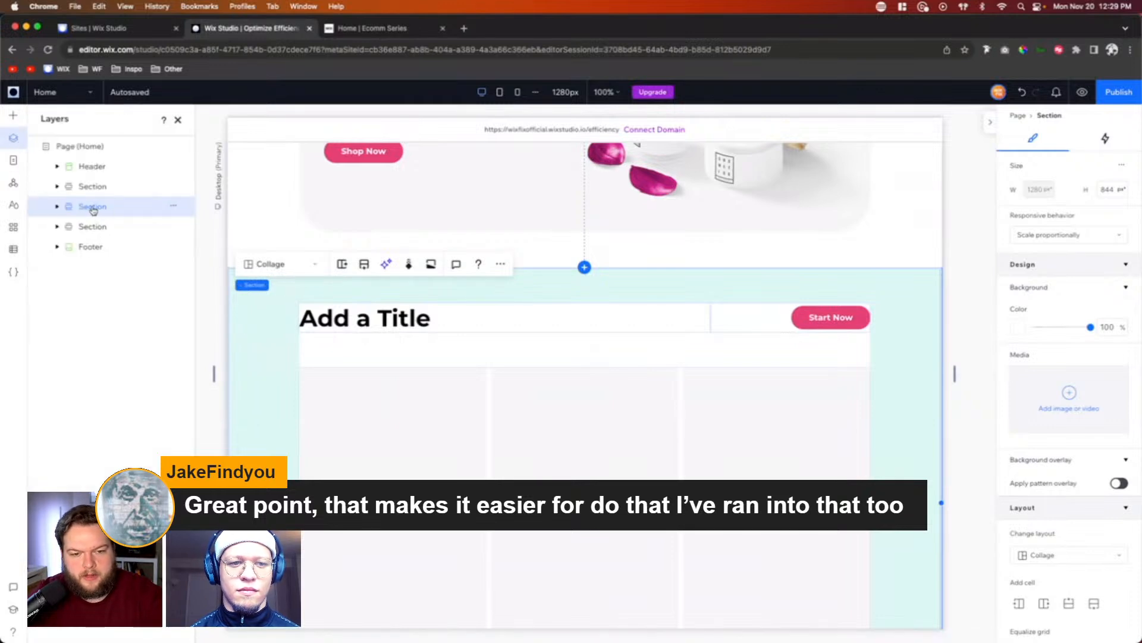
pyautogui.moveTo(94, 210); pyautogui.dragTo(94, 227)
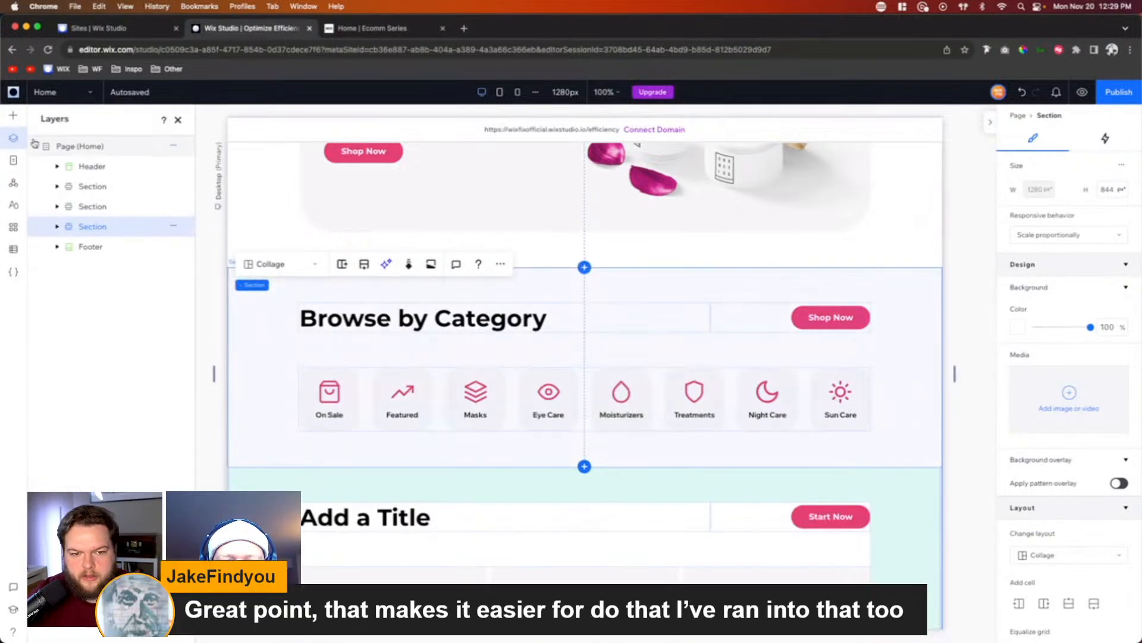
pyautogui.click(178, 119)
# Step: Change the new repeater section's title to "Explore Our Products"
pyautogui.scroll(-5, 685, 366)
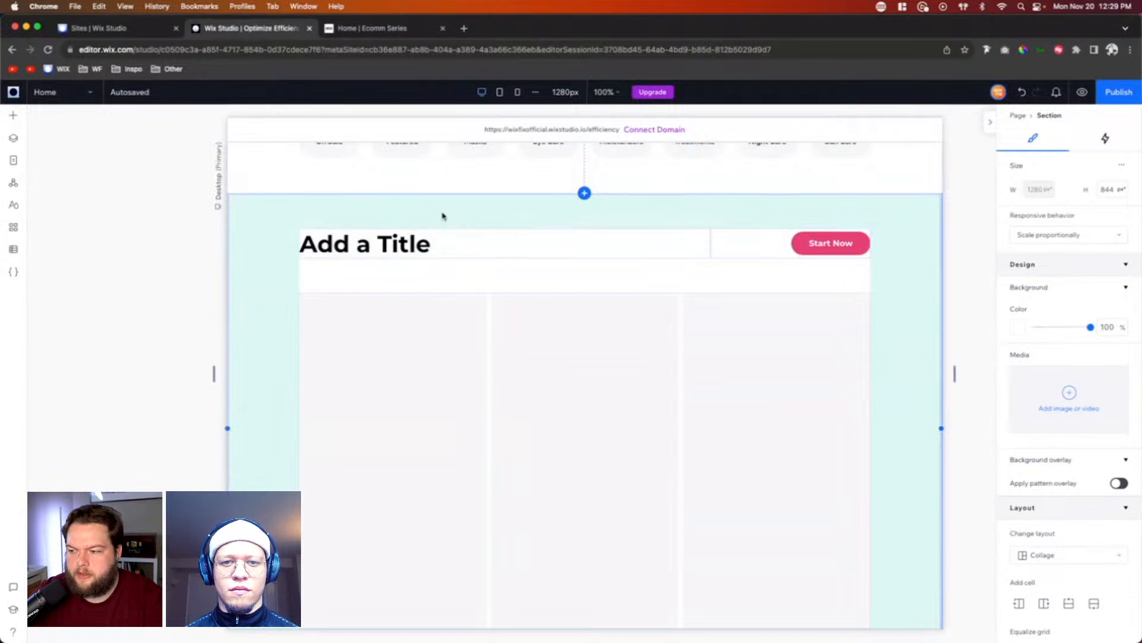
pyautogui.doubleClick(385, 243)
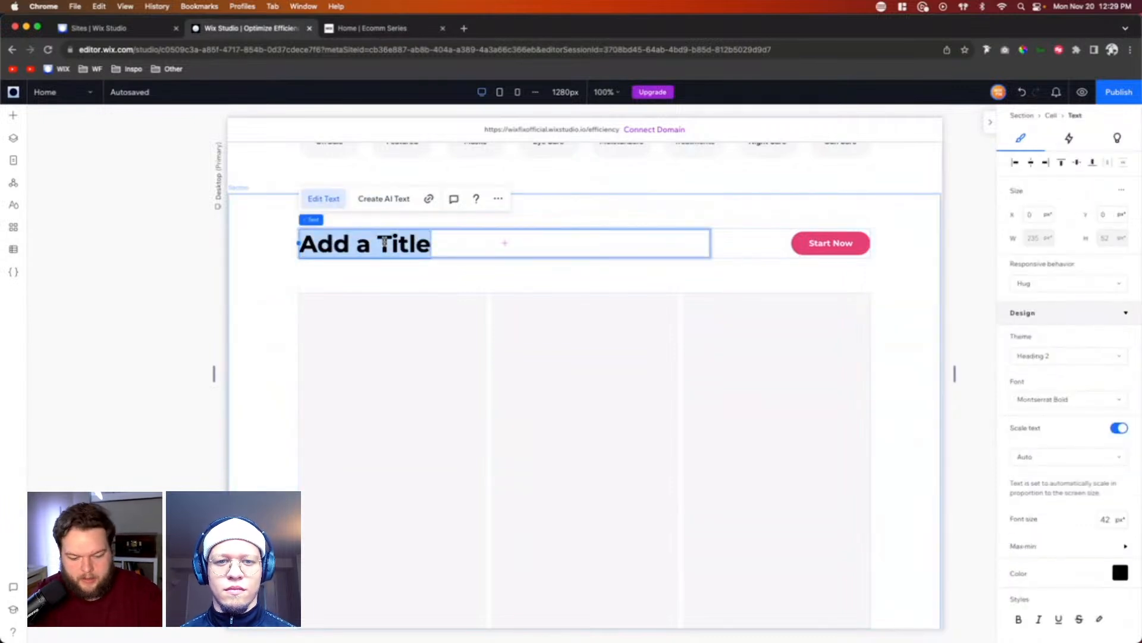
pyautogui.write('Explore')
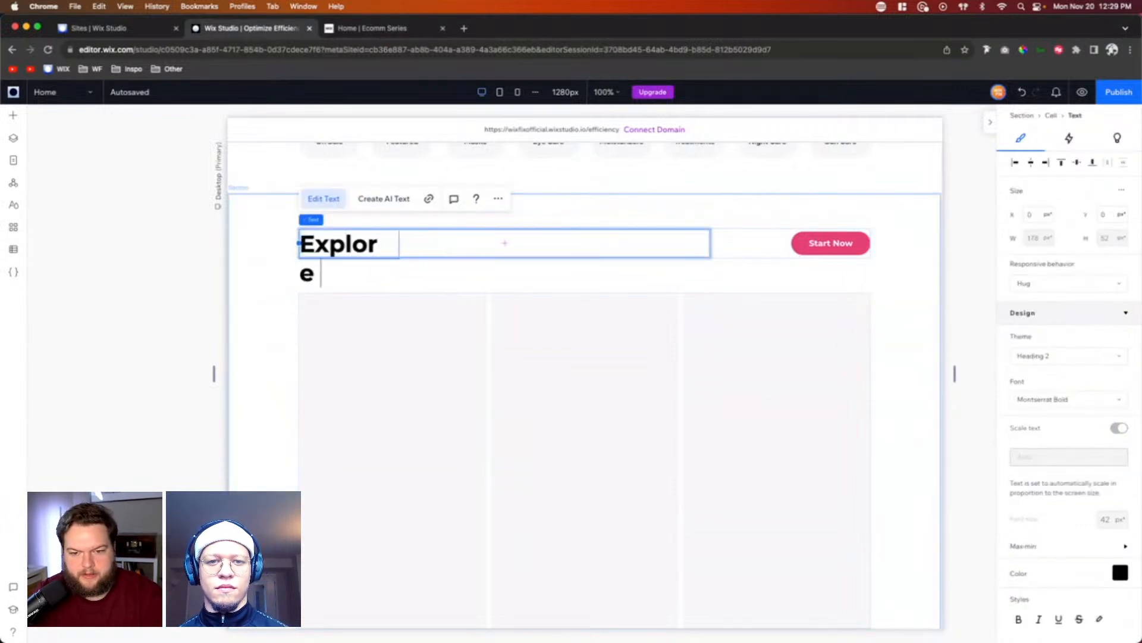
pyautogui.write('  O')
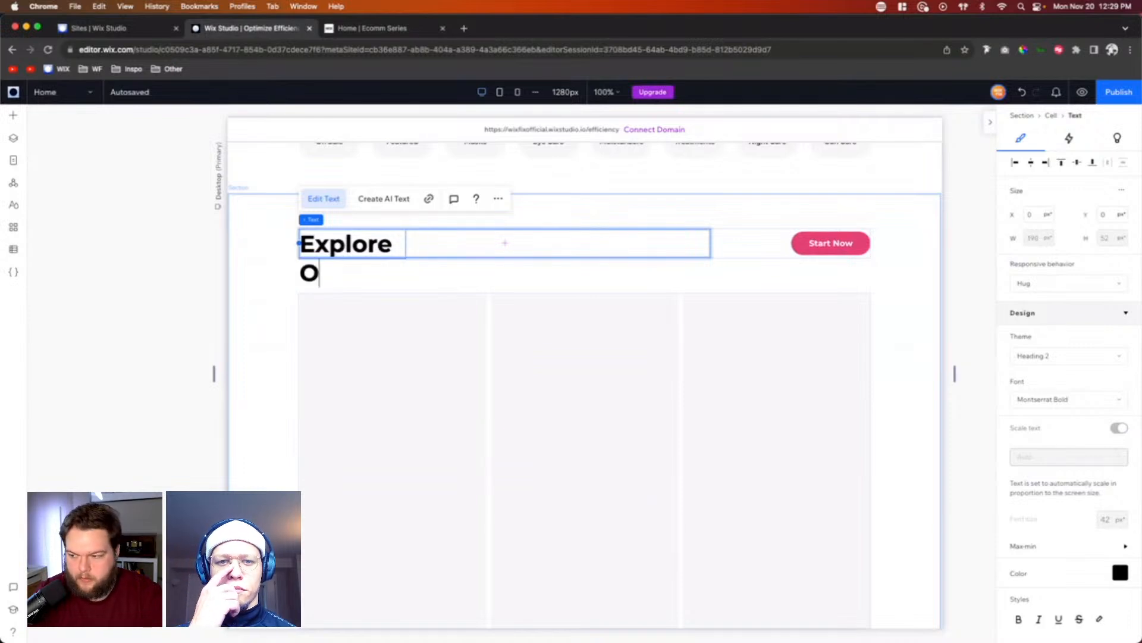
pyautogui.write('ur Prid')
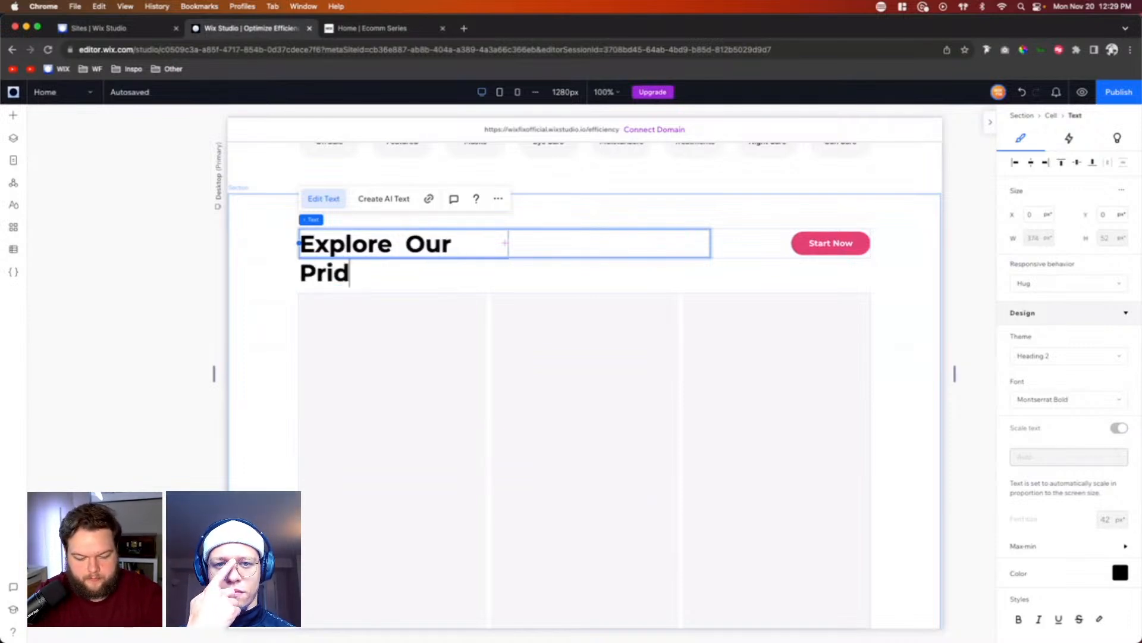
pyautogui.press('BackSpace')
pyautogui.press('BackSpace')
pyautogui.press('BackSpace')
pyautogui.write('Pro')
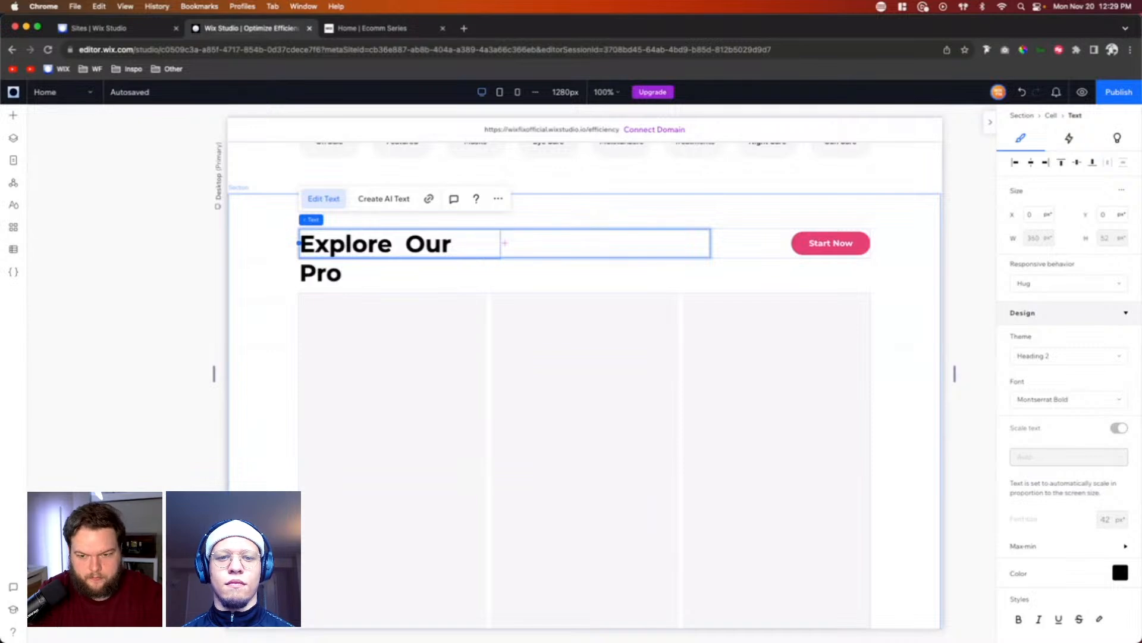
pyautogui.write('dcu')
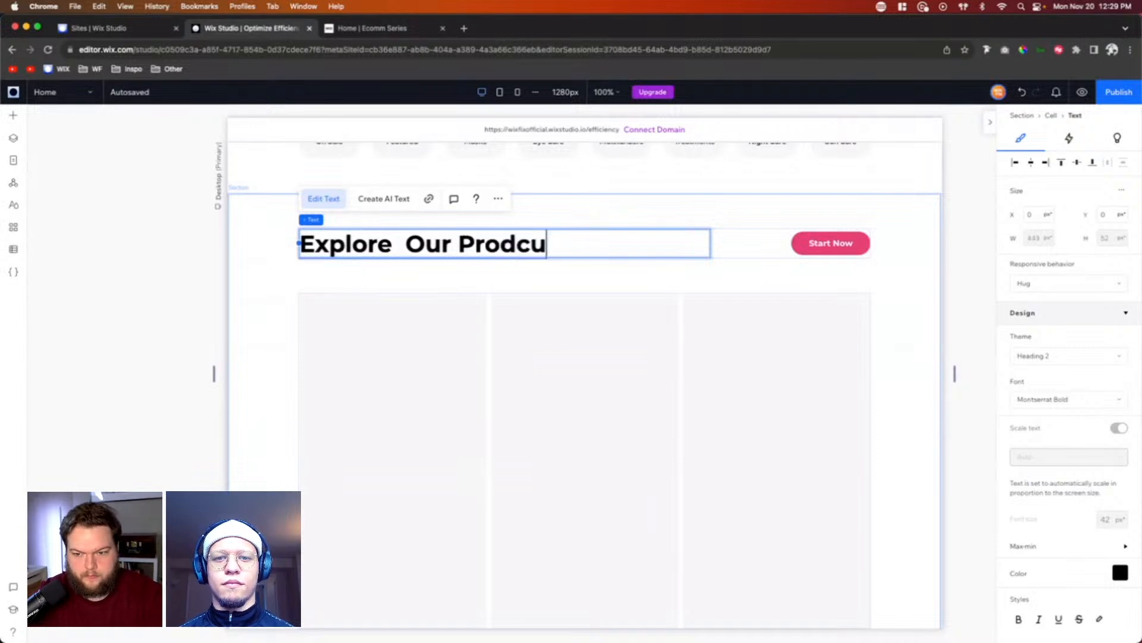
pyautogui.press('BackSpace')
pyautogui.press('BackSpace')
pyautogui.write('ucts')
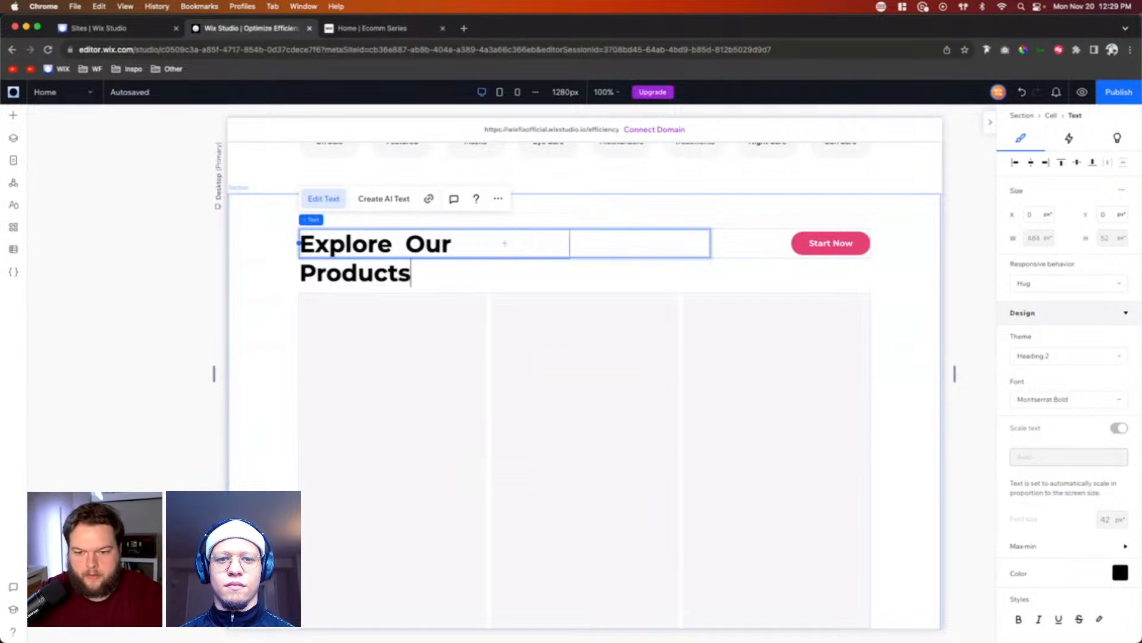
# Step: Change the label of the button beside the "Explore Our Products" heading to "Shop Now"
pyautogui.click(827, 238)
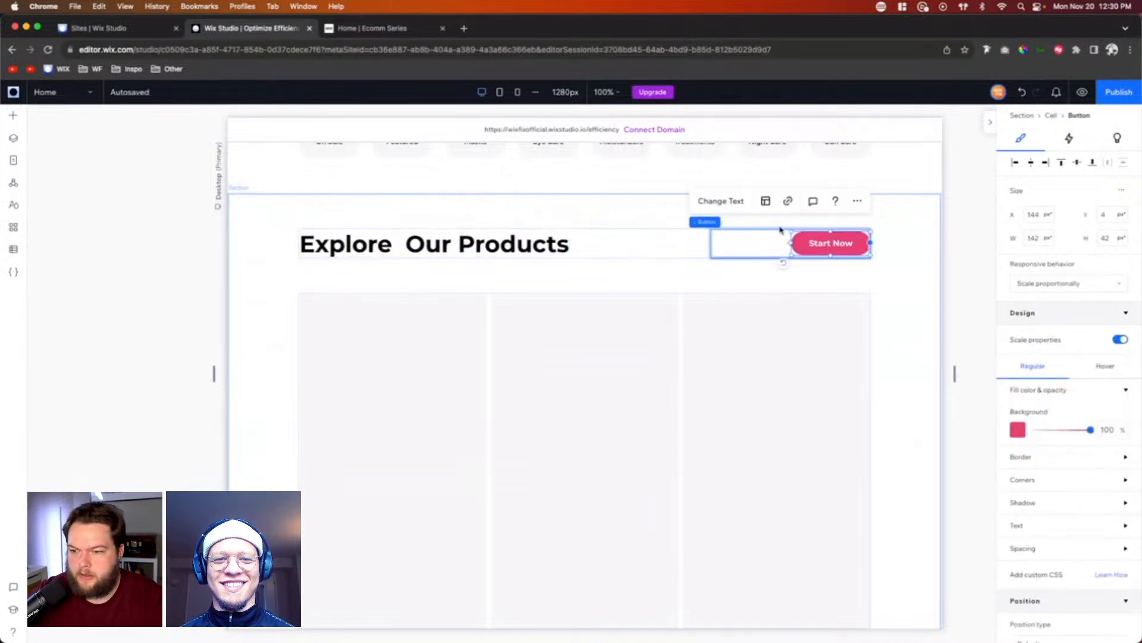
pyautogui.click(720, 202)
pyautogui.write('Shop Now')
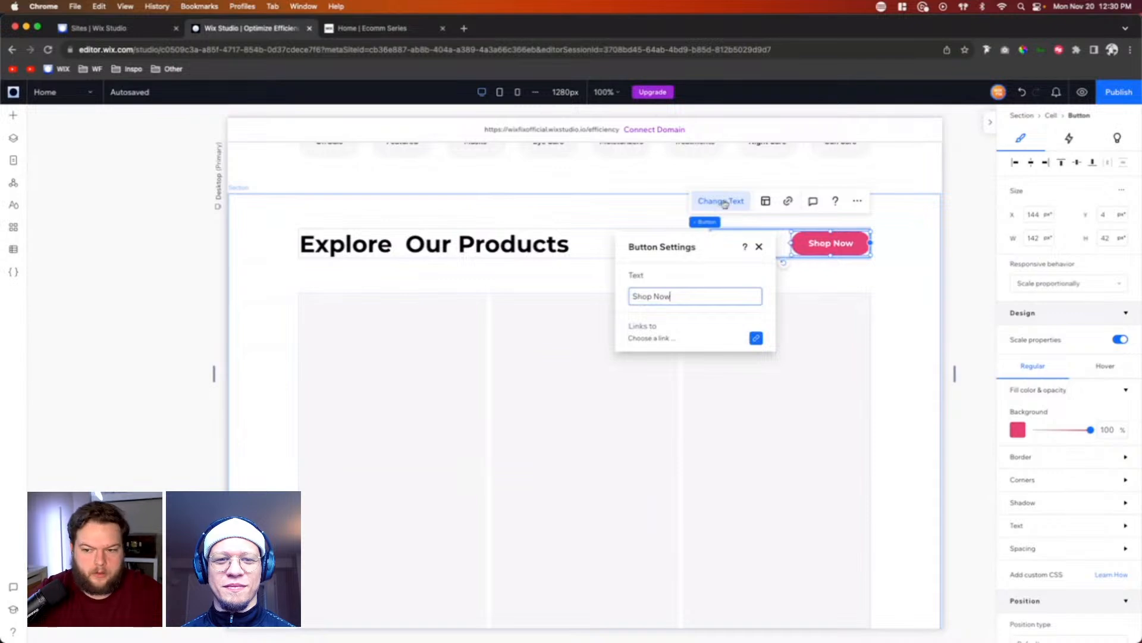
pyautogui.click(909, 285)
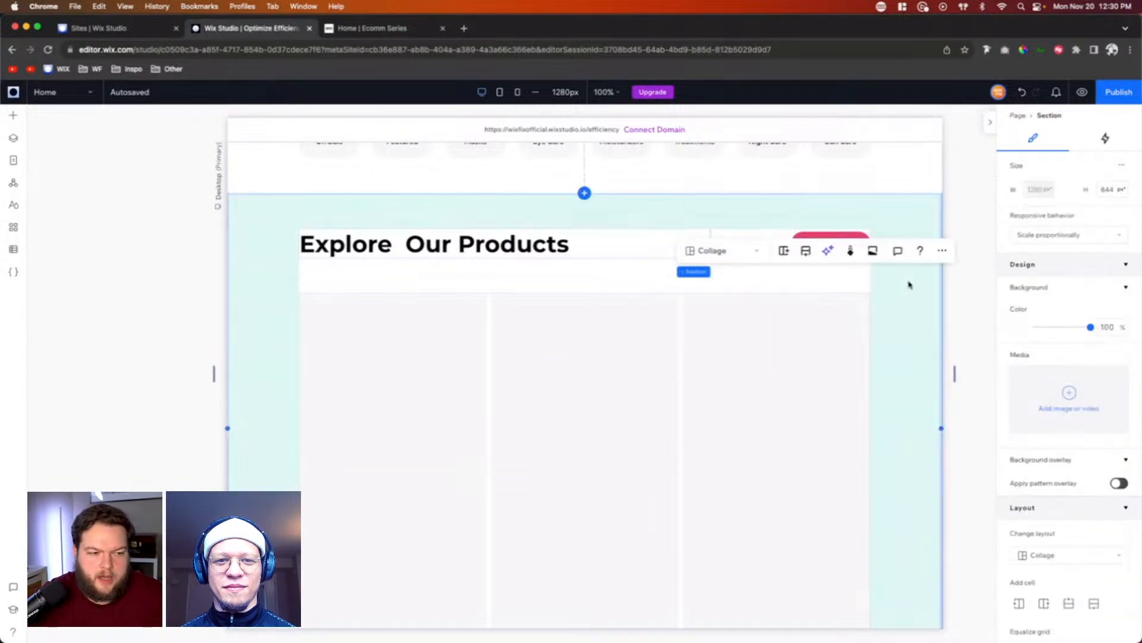
# Step: Delete the button beside the "Explore Our Products" heading
pyautogui.click(822, 236)
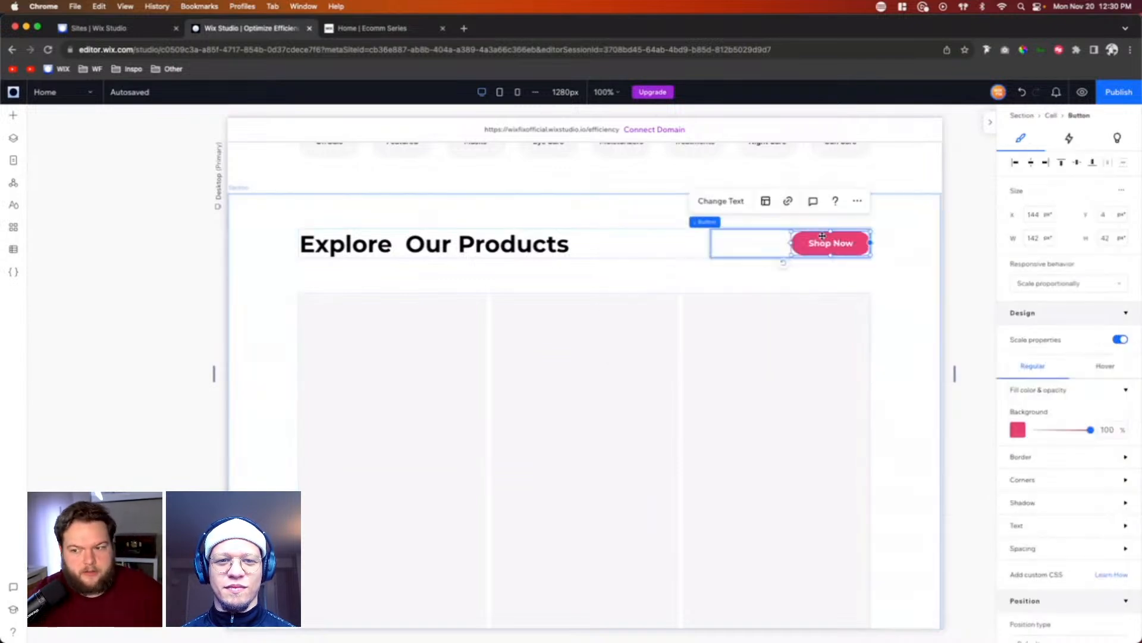
pyautogui.press('Delete')
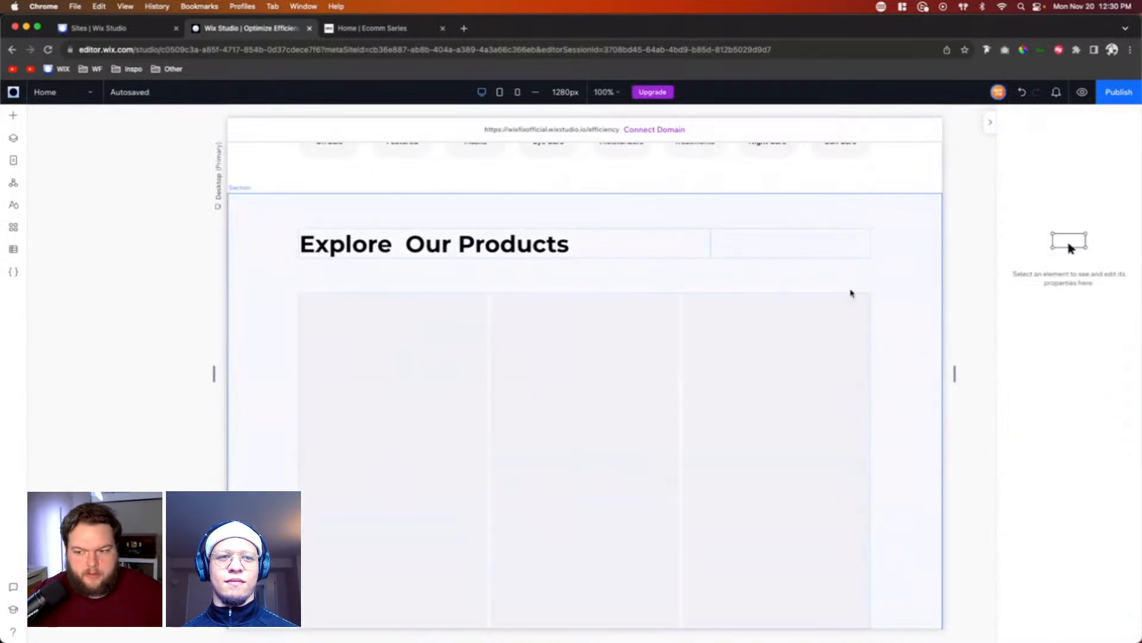
pyautogui.scroll(5, 926, 311)
pyautogui.scroll(-4, 926, 311)
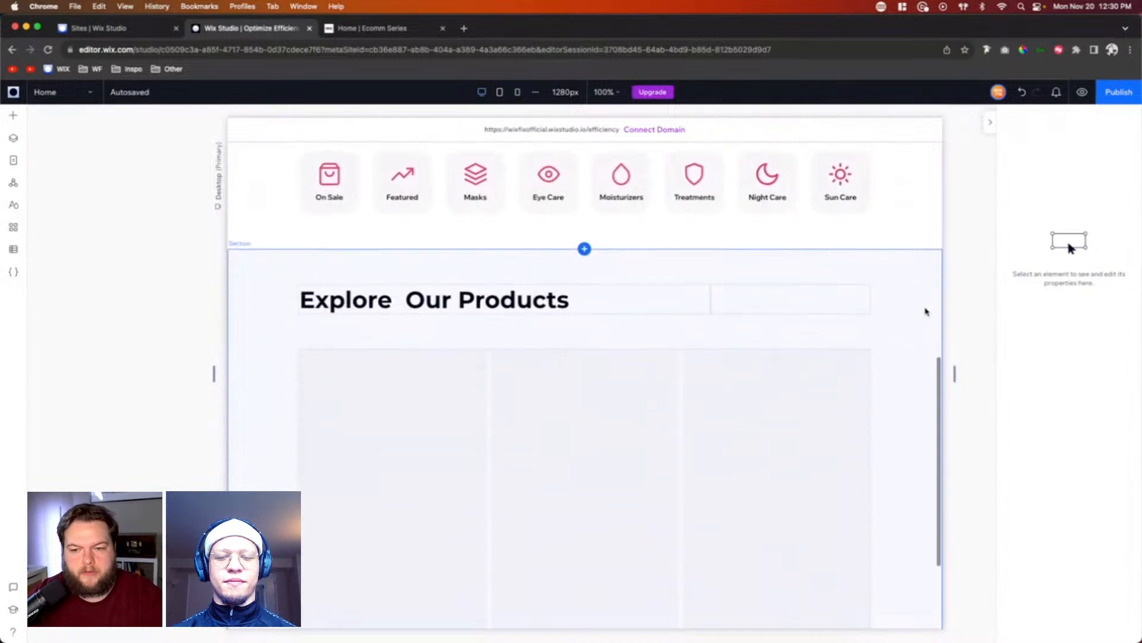
# Step: Add a fourth item to the products repeater and set it to show 4 items per row
pyautogui.scroll(-1, 926, 311)
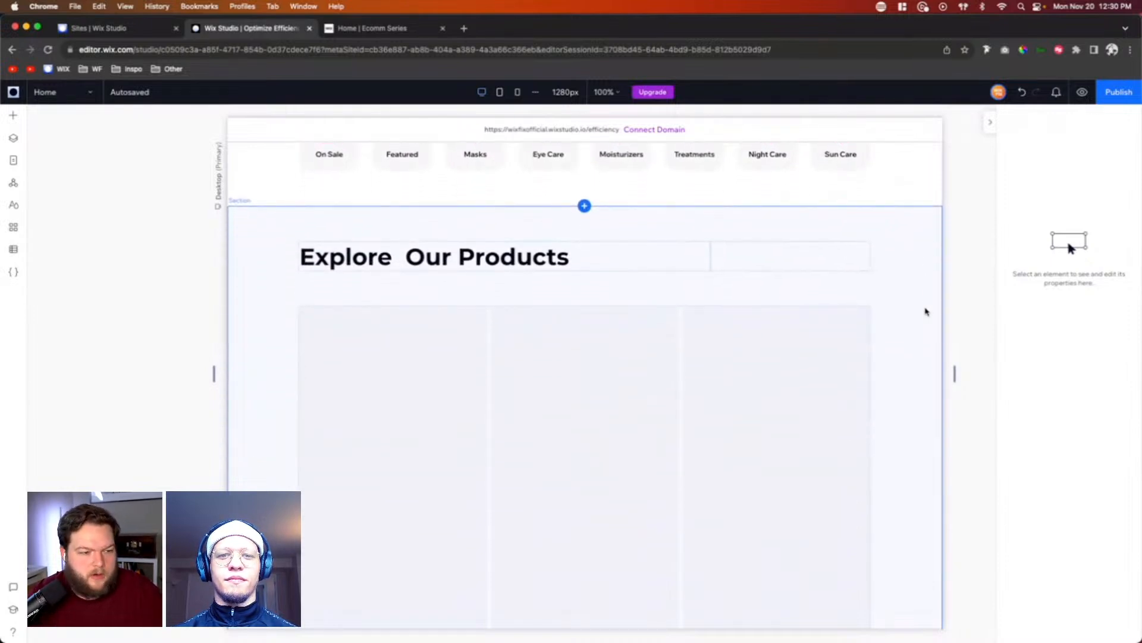
pyautogui.scroll(-2, 926, 311)
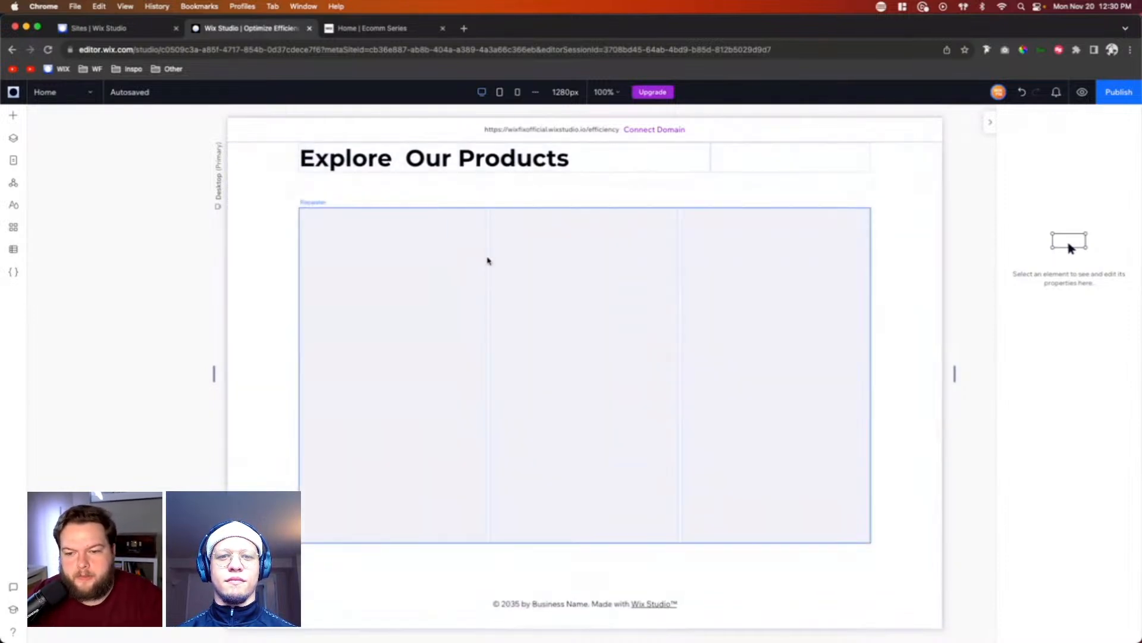
pyautogui.click(487, 260)
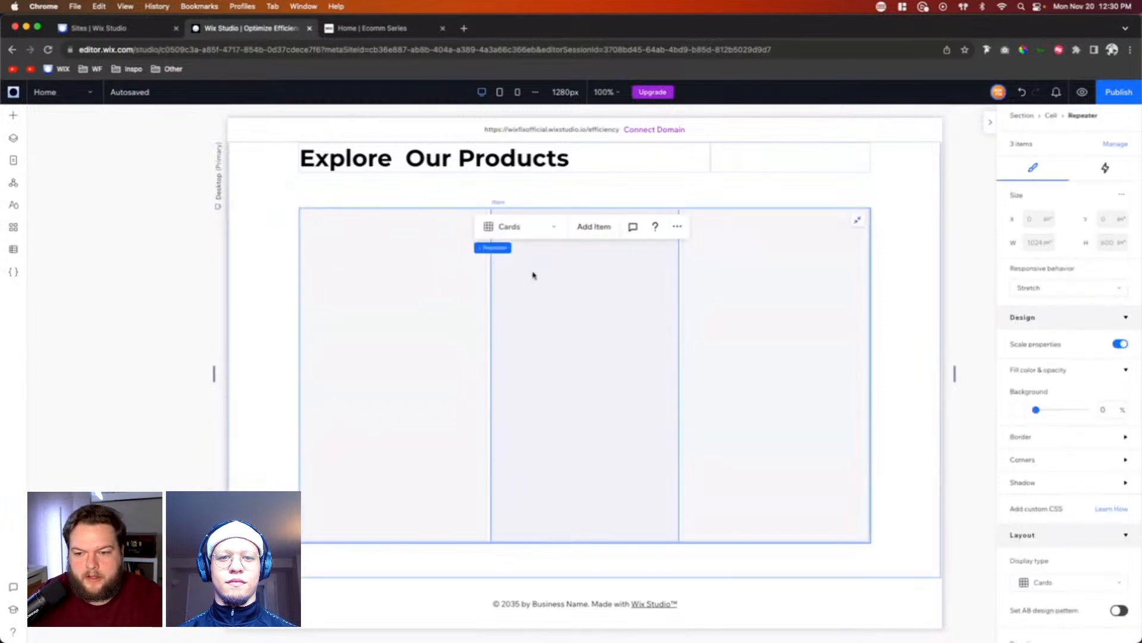
pyautogui.click(593, 231)
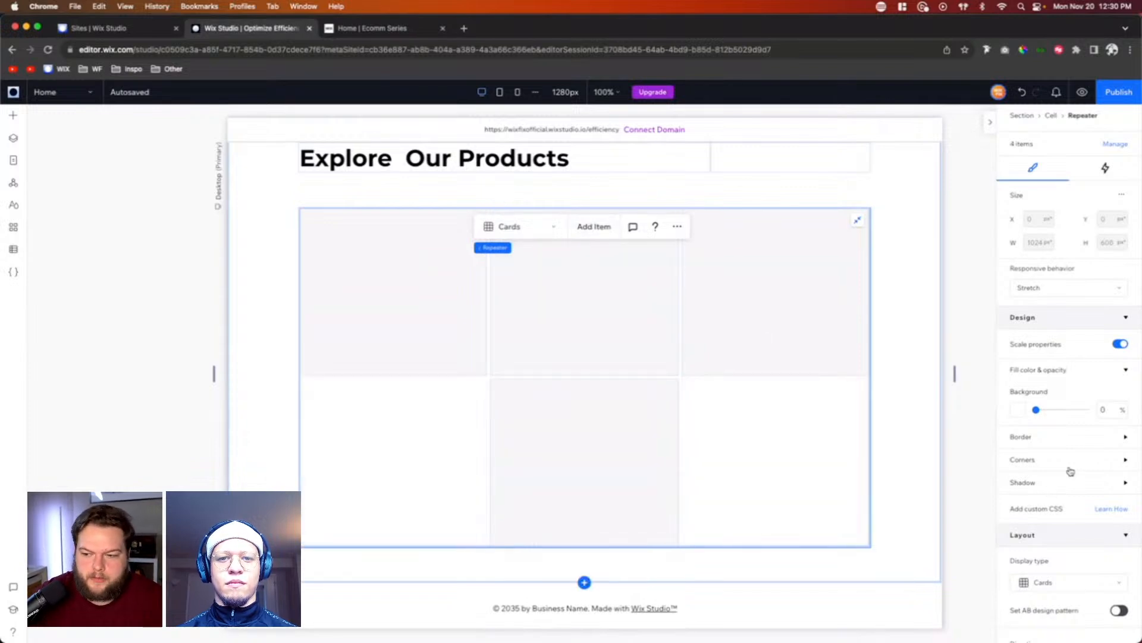
pyautogui.scroll(-5, 1071, 471)
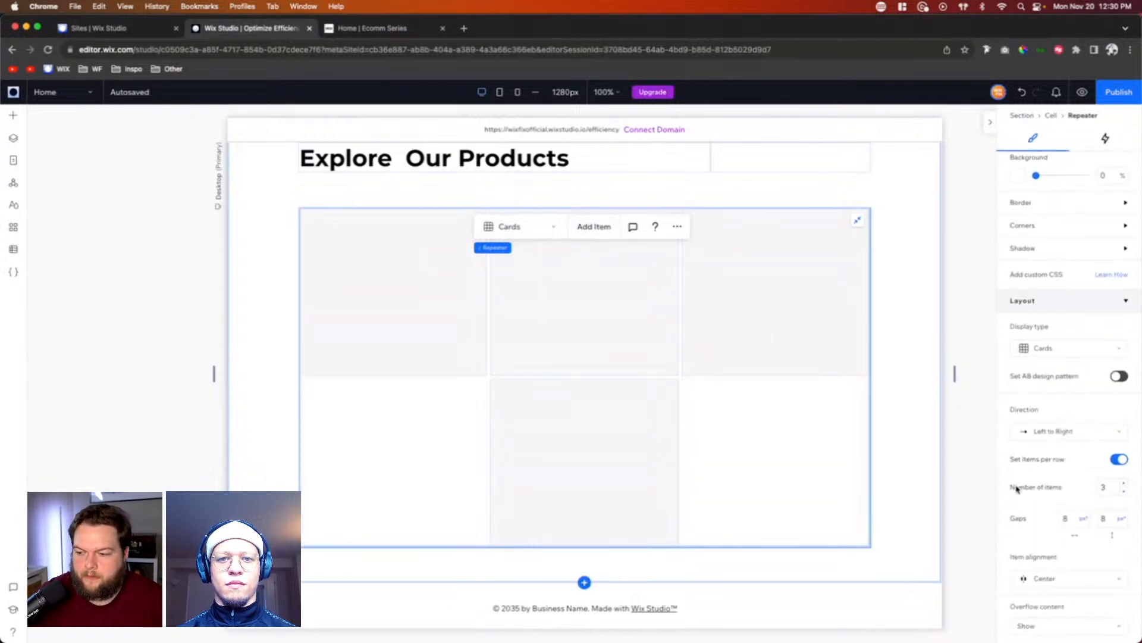
pyautogui.moveTo(507, 253)
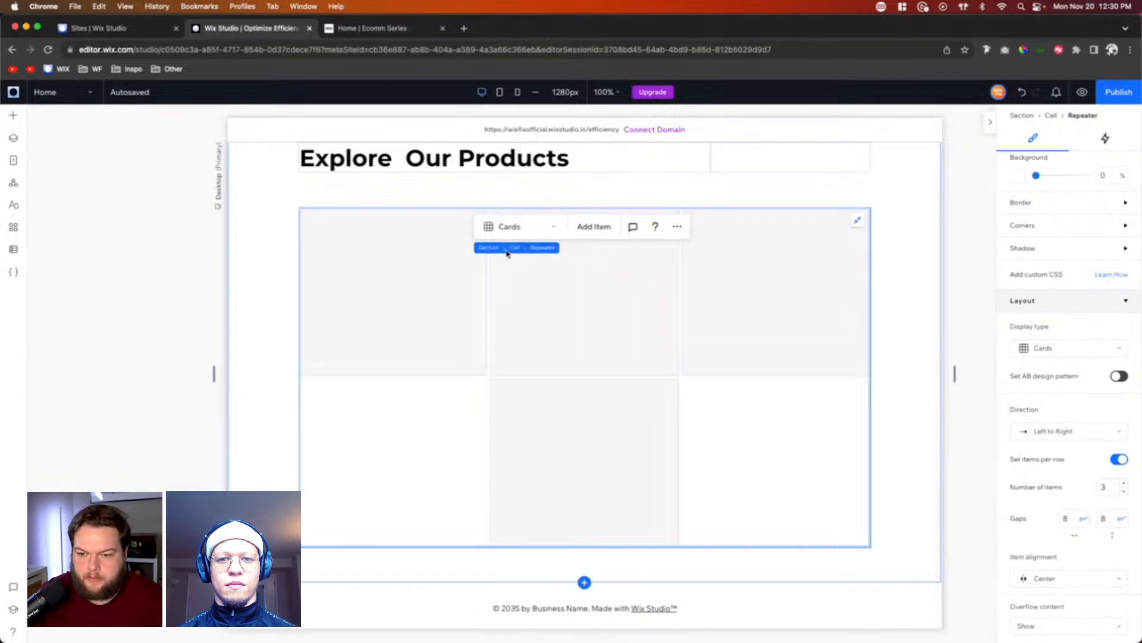
pyautogui.click(1111, 489)
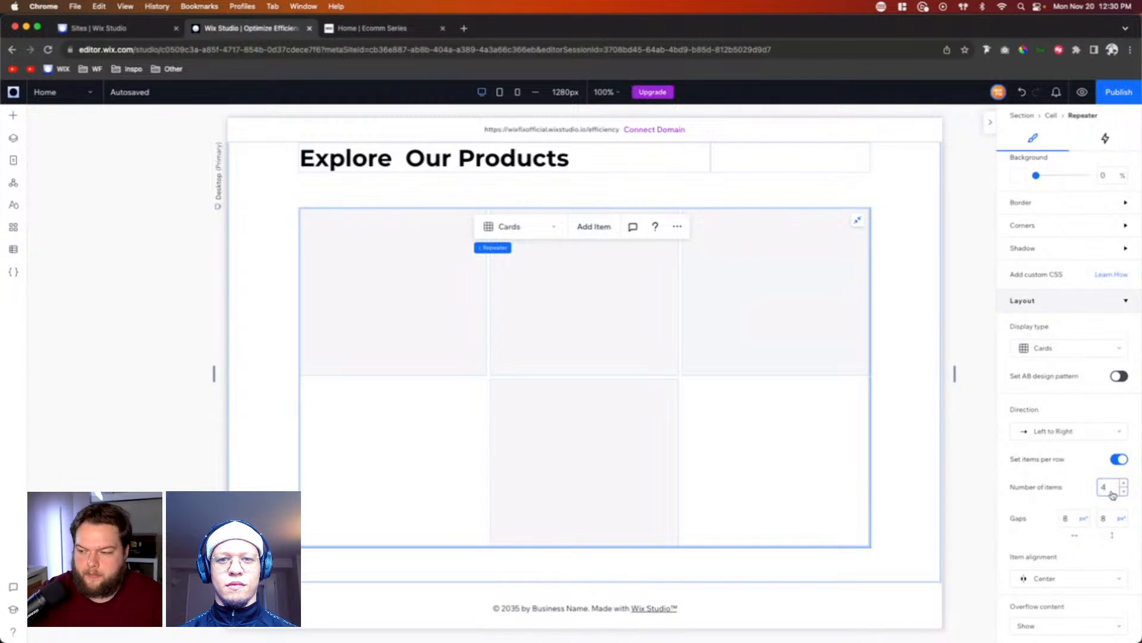
pyautogui.write('4')
# Step: Set the products repeater's horizontal and vertical gaps to 42 px
pyautogui.click(1071, 518)
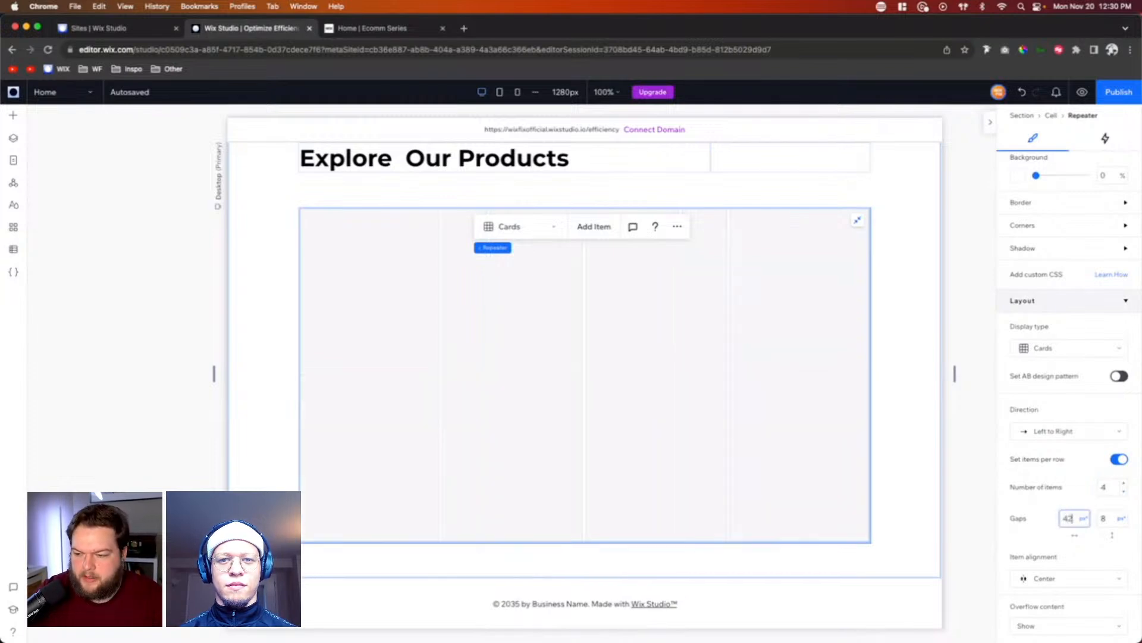
pyautogui.write('42')
pyautogui.click(1105, 518)
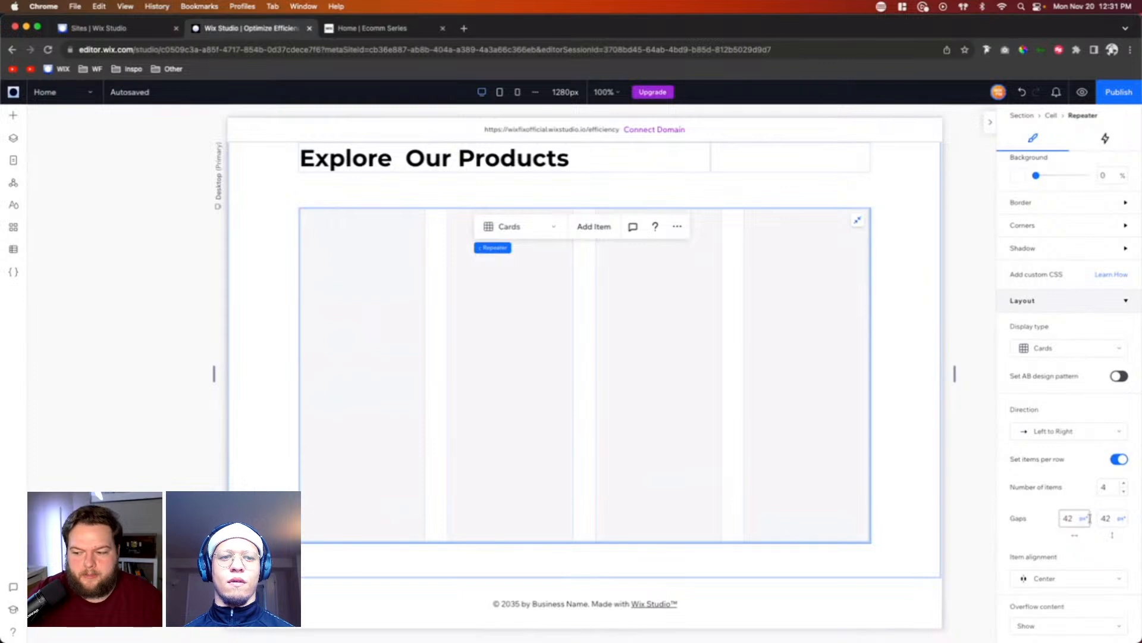
pyautogui.click(934, 337)
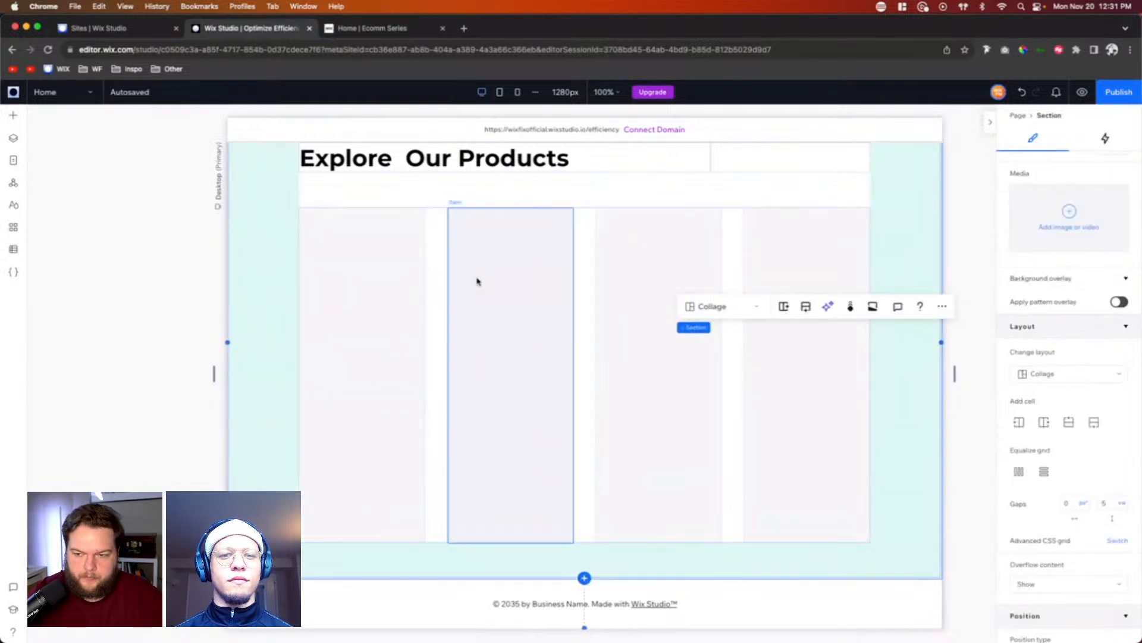
# Step: Set the background opacity of the products repeater's items to 0%
pyautogui.click(365, 257)
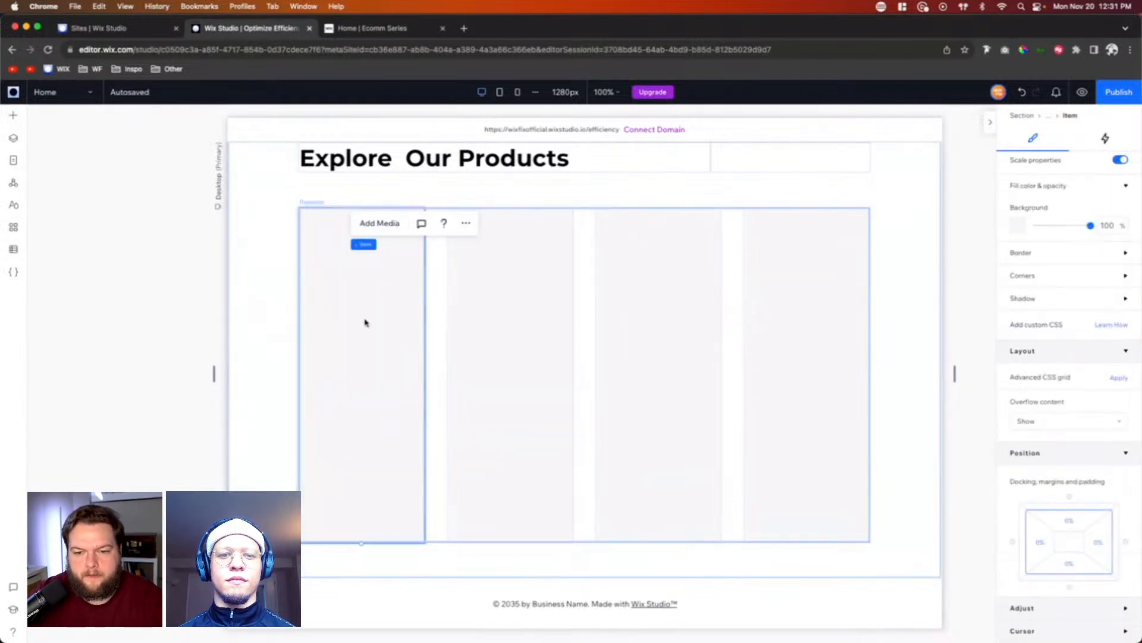
pyautogui.click(356, 318)
pyautogui.click(1105, 225)
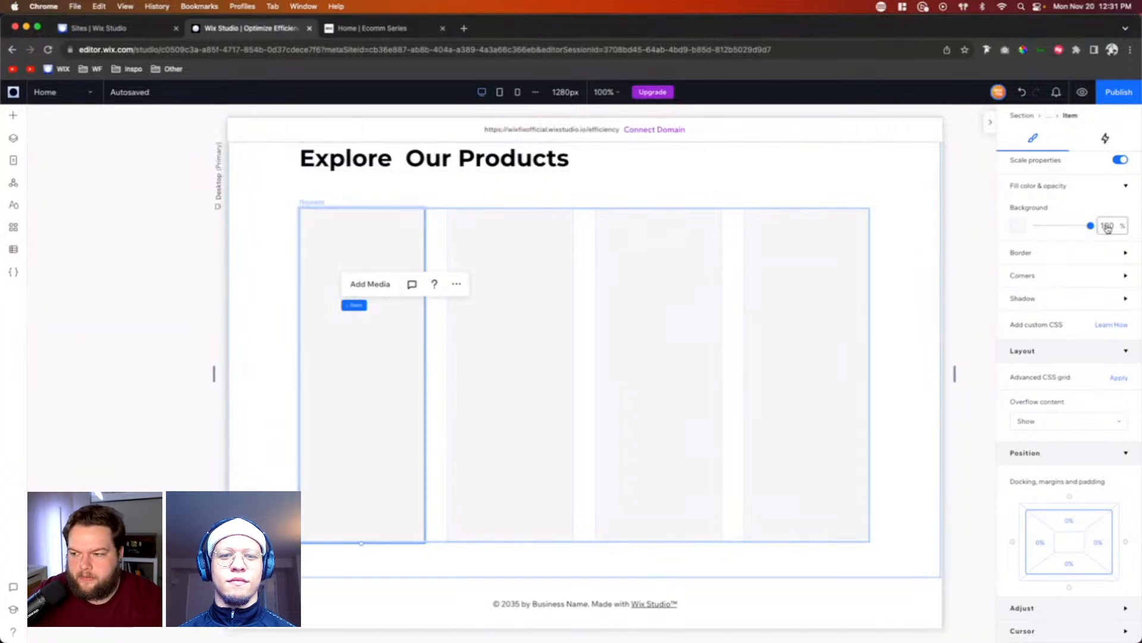
pyautogui.write('0')
pyautogui.press('Return')
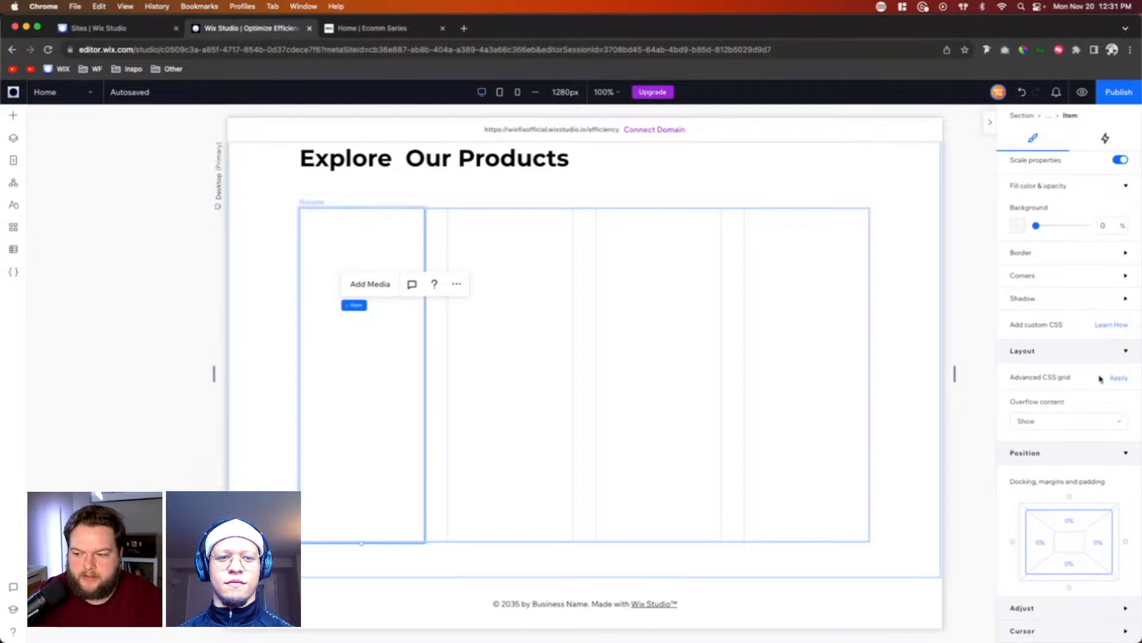
# Step: Apply an advanced CSS grid to the repeater item and choose the 1x2 layout
pyautogui.click(1117, 377)
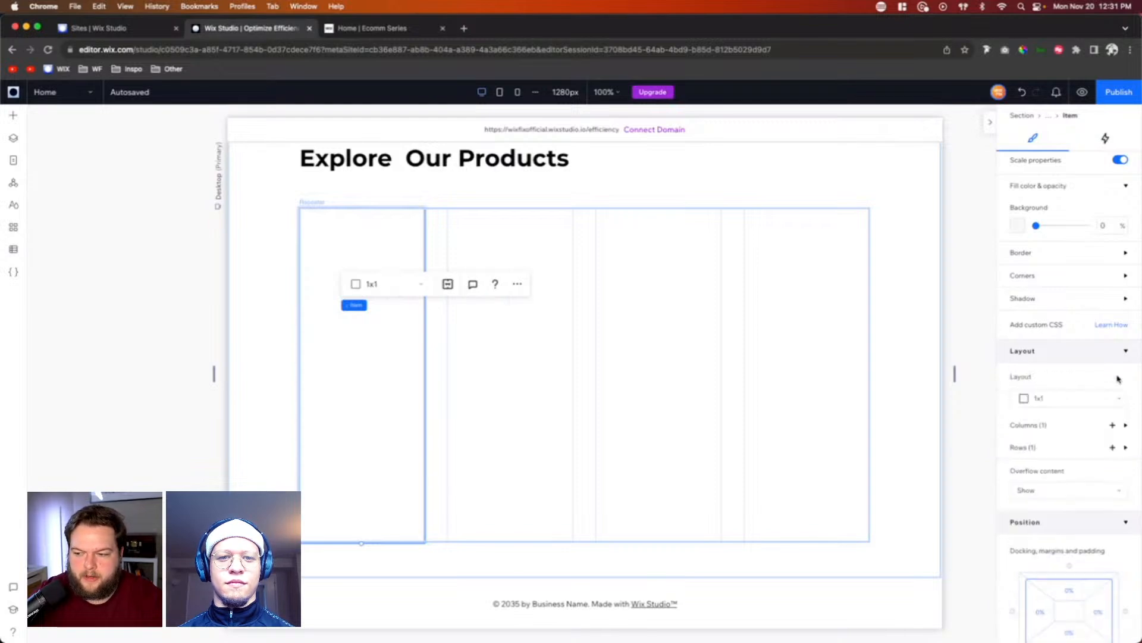
pyautogui.click(1056, 402)
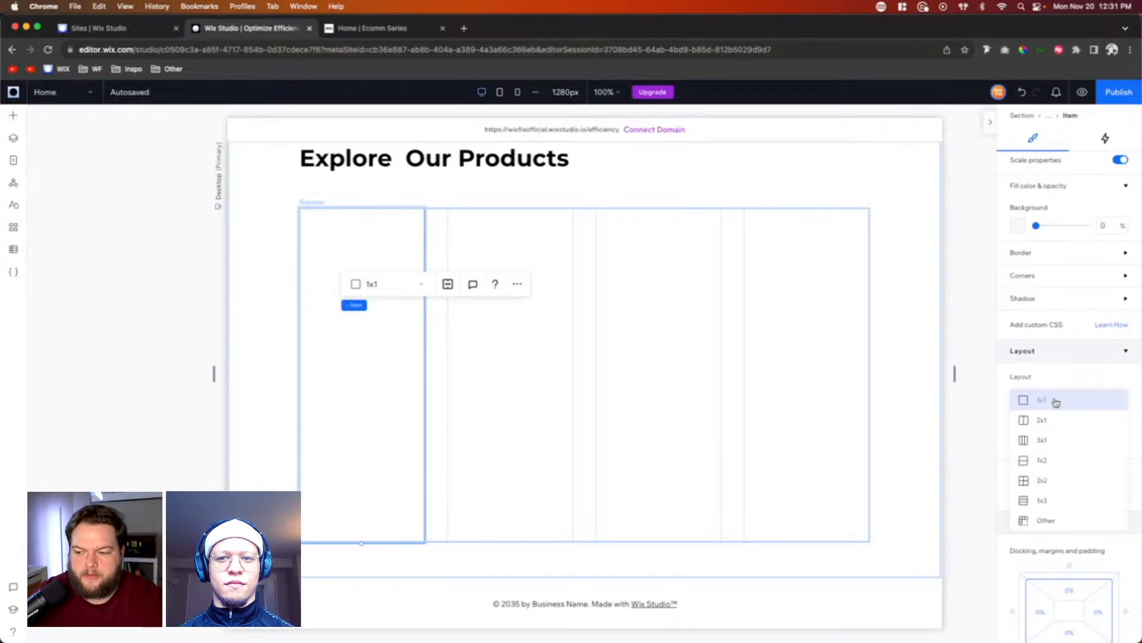
pyautogui.click(1047, 463)
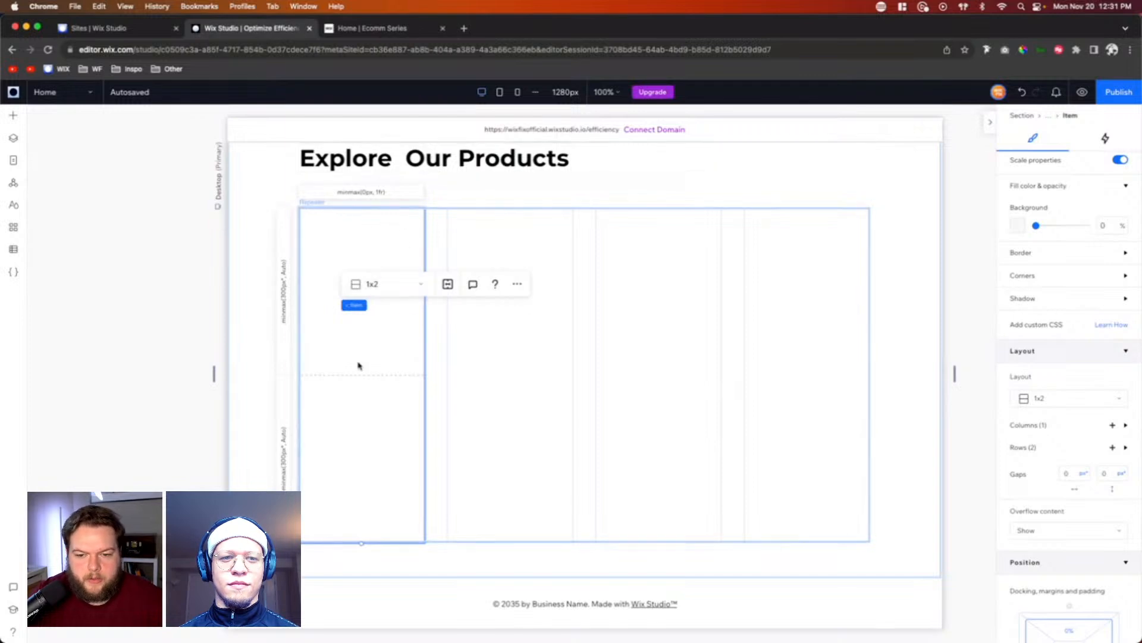
# Step: Set the minimum size of the repeater item's grid column to Auto
pyautogui.click(357, 193)
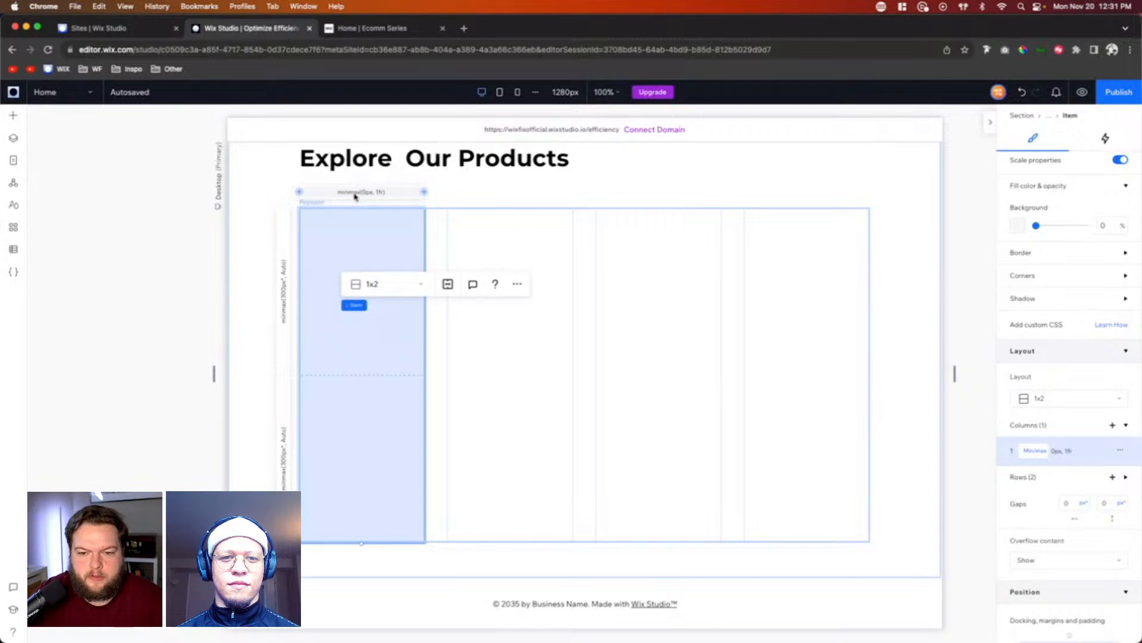
pyautogui.click(1040, 455)
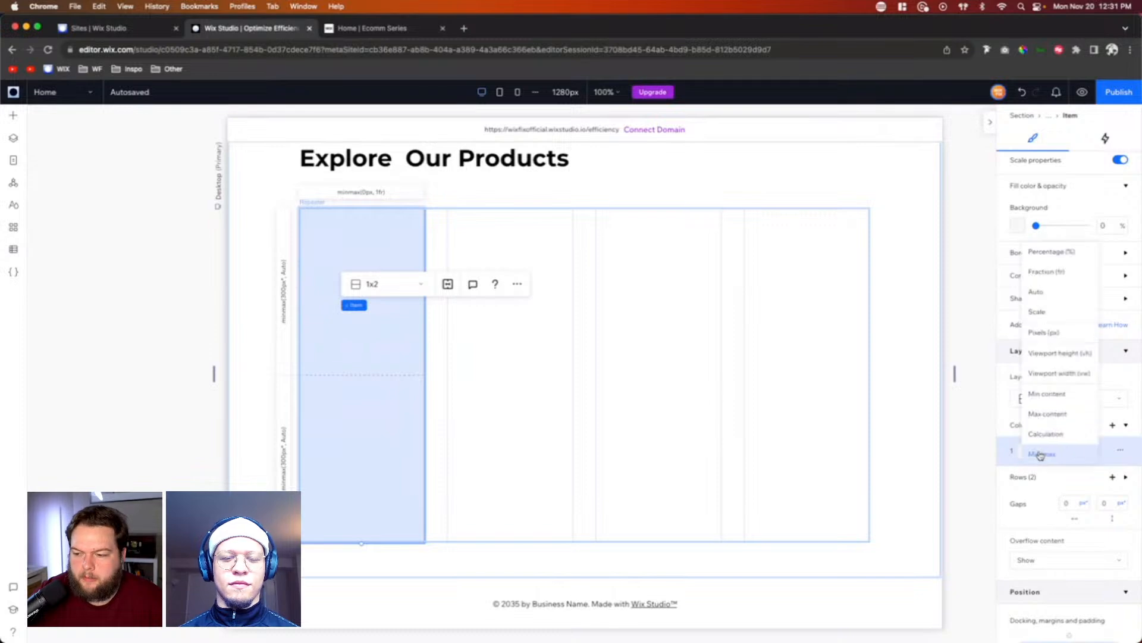
pyautogui.click(1109, 459)
pyautogui.click(1057, 456)
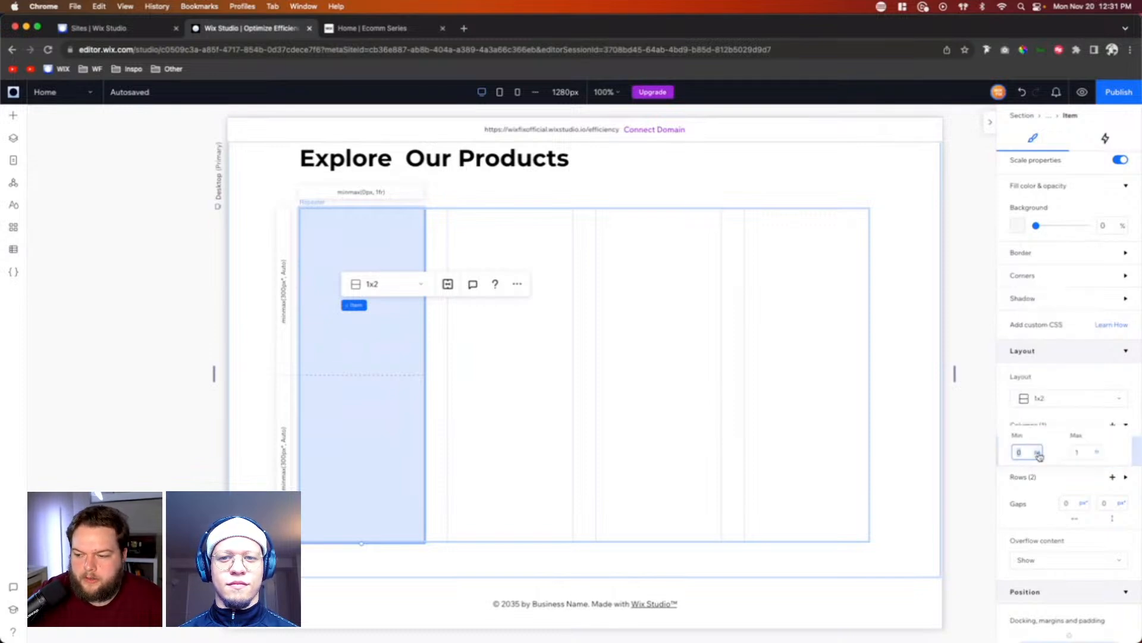
pyautogui.click(1039, 454)
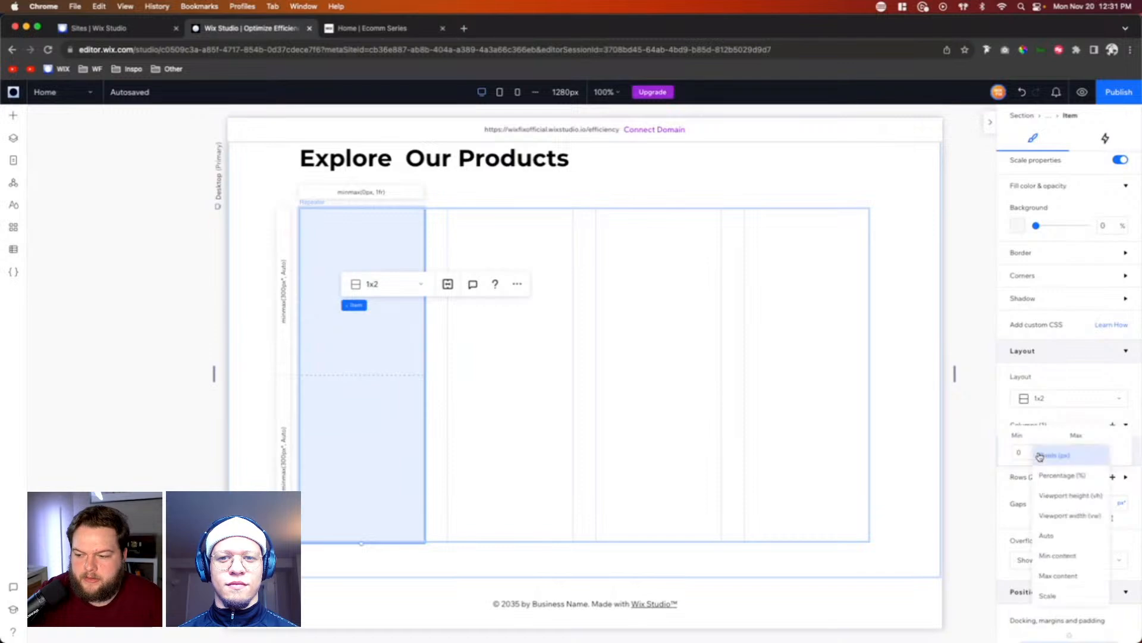
pyautogui.click(1053, 517)
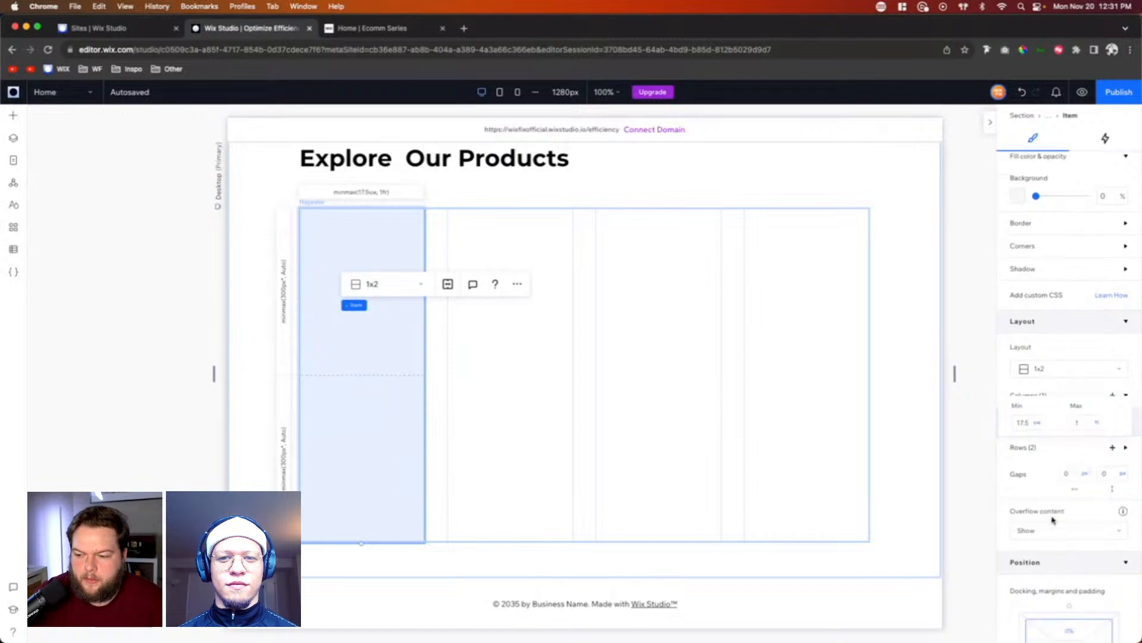
pyautogui.click(1039, 429)
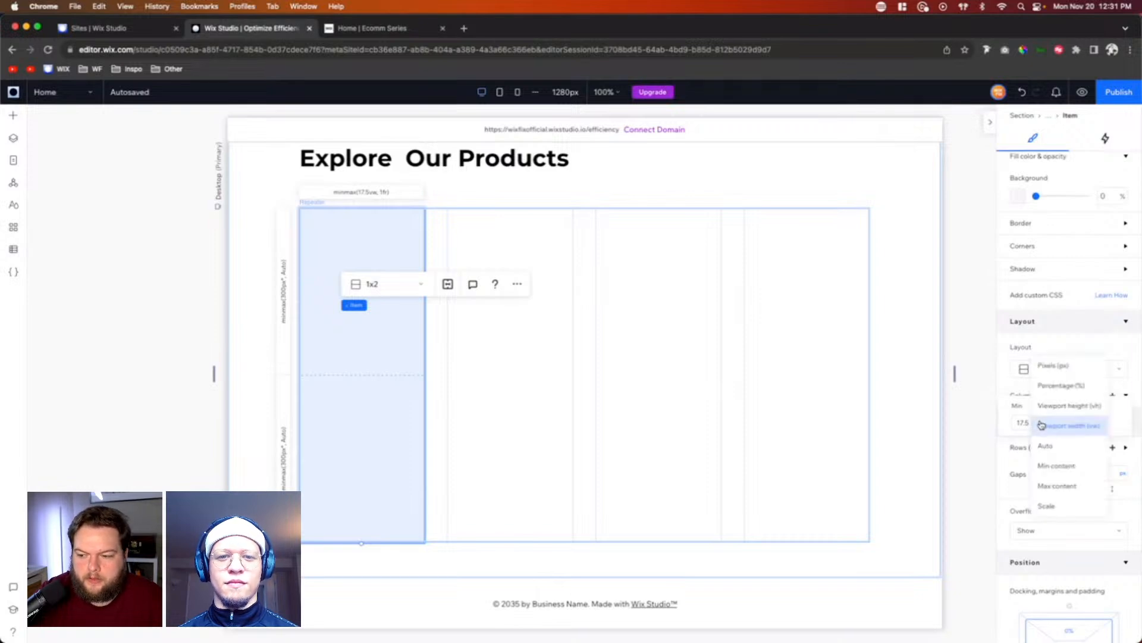
pyautogui.click(1053, 453)
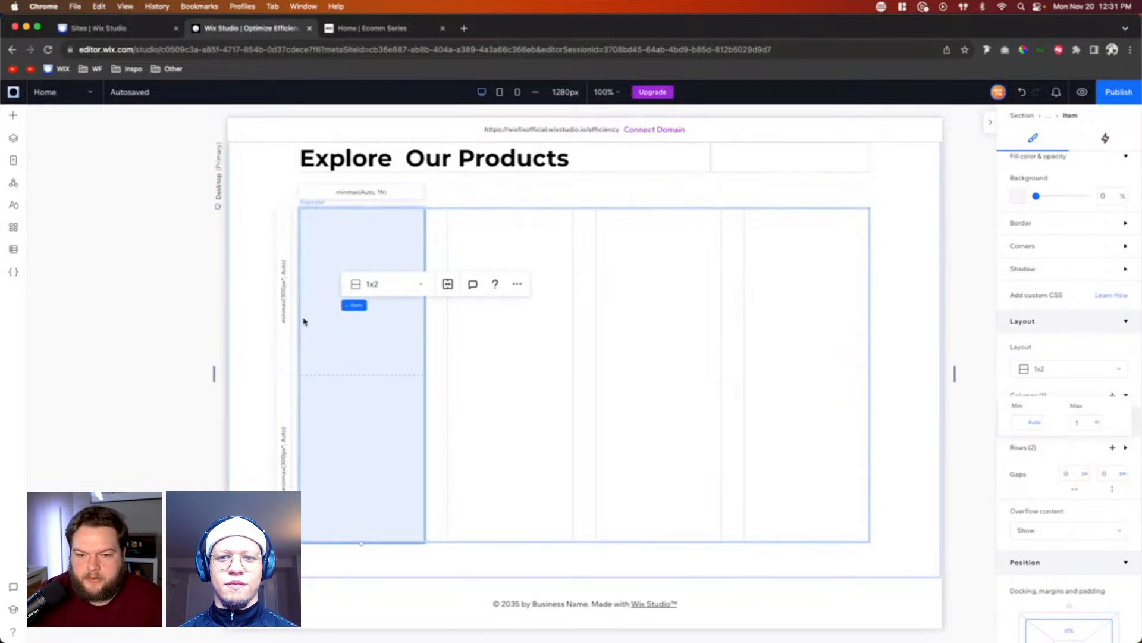
# Step: Set both the minimum and maximum height of the repeater item's first grid row to 17.5 vw
pyautogui.click(280, 293)
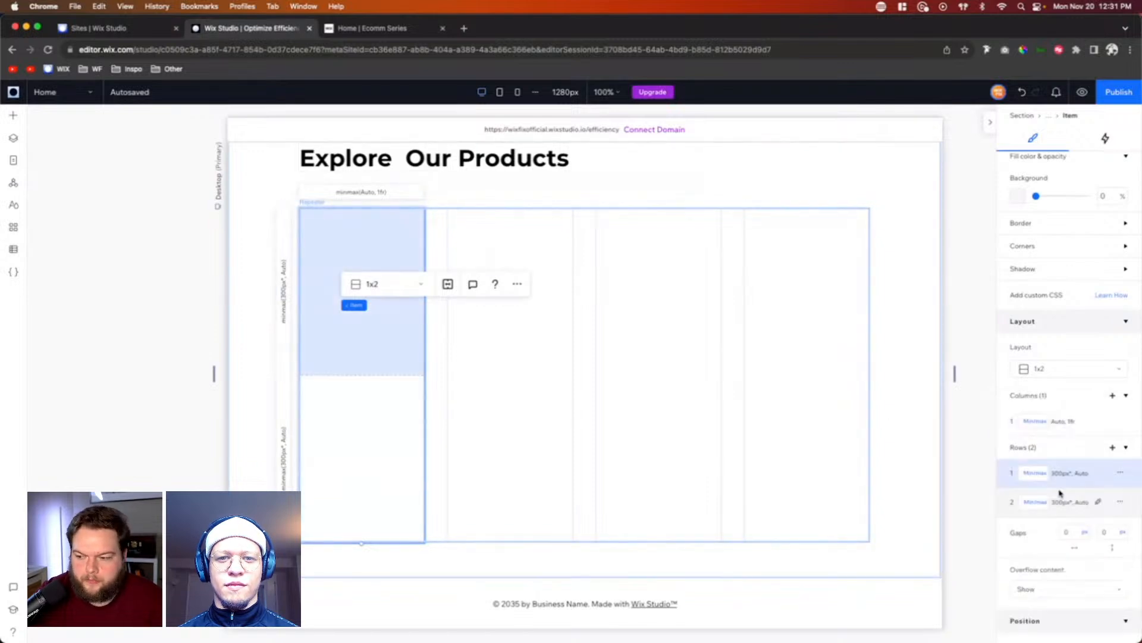
pyautogui.click(1059, 474)
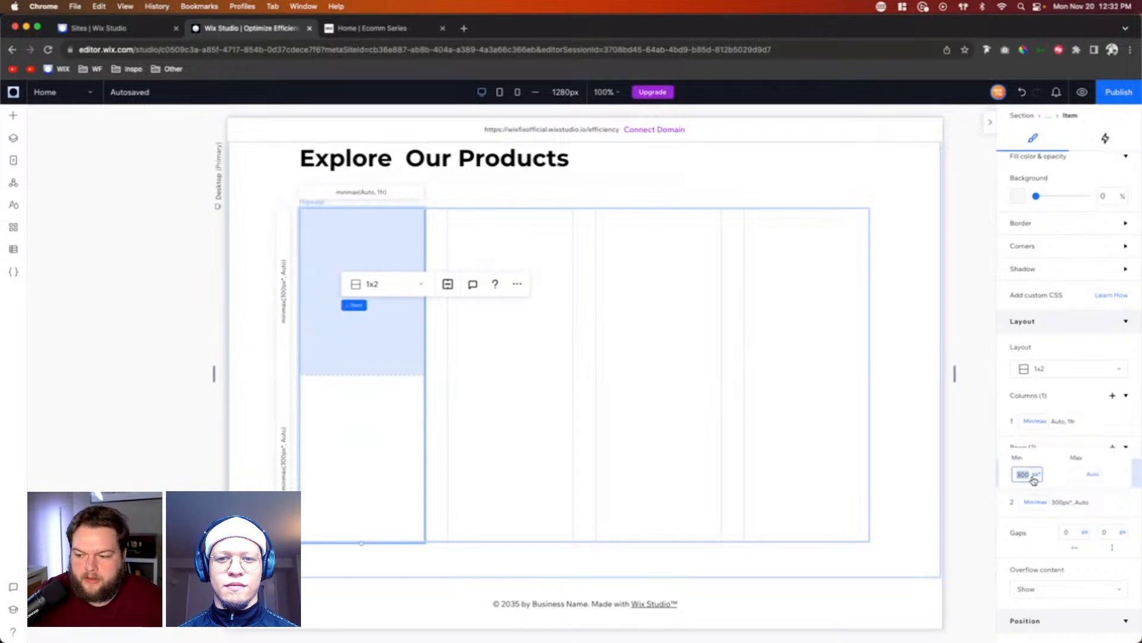
pyautogui.write('17.5vw')
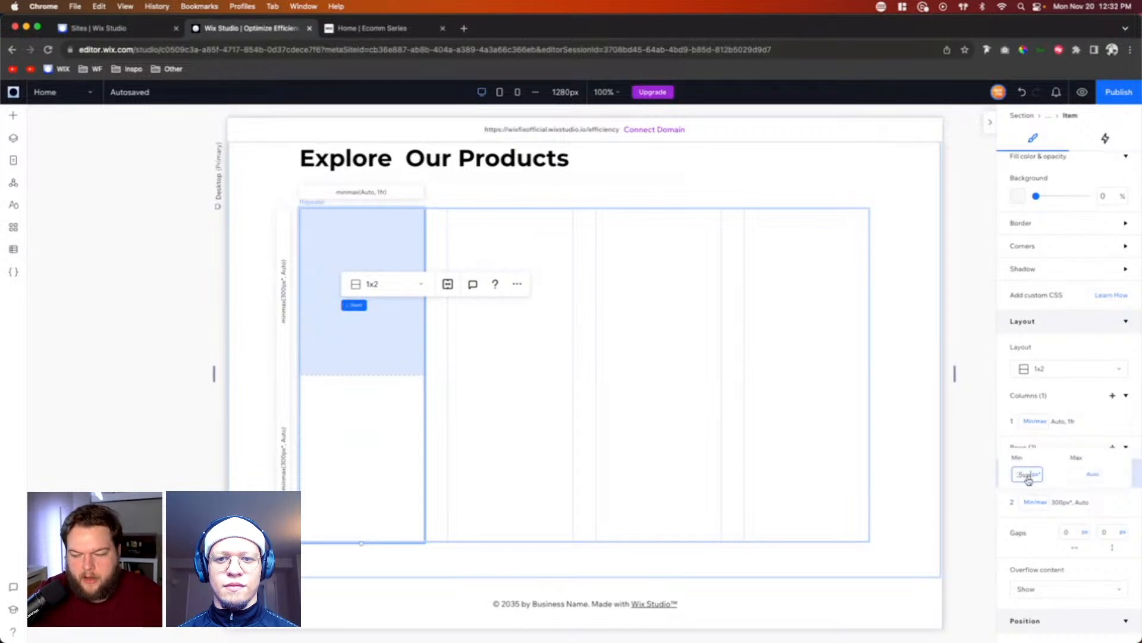
pyautogui.press('Return')
pyautogui.click(1086, 474)
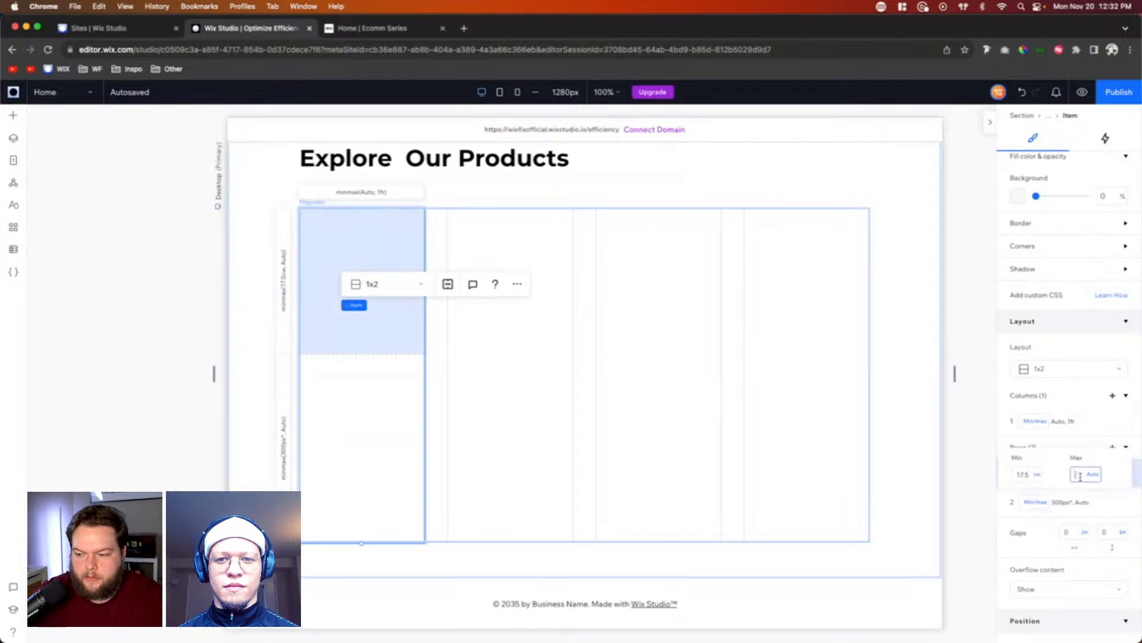
pyautogui.write('17.5vw')
pyautogui.press('Return')
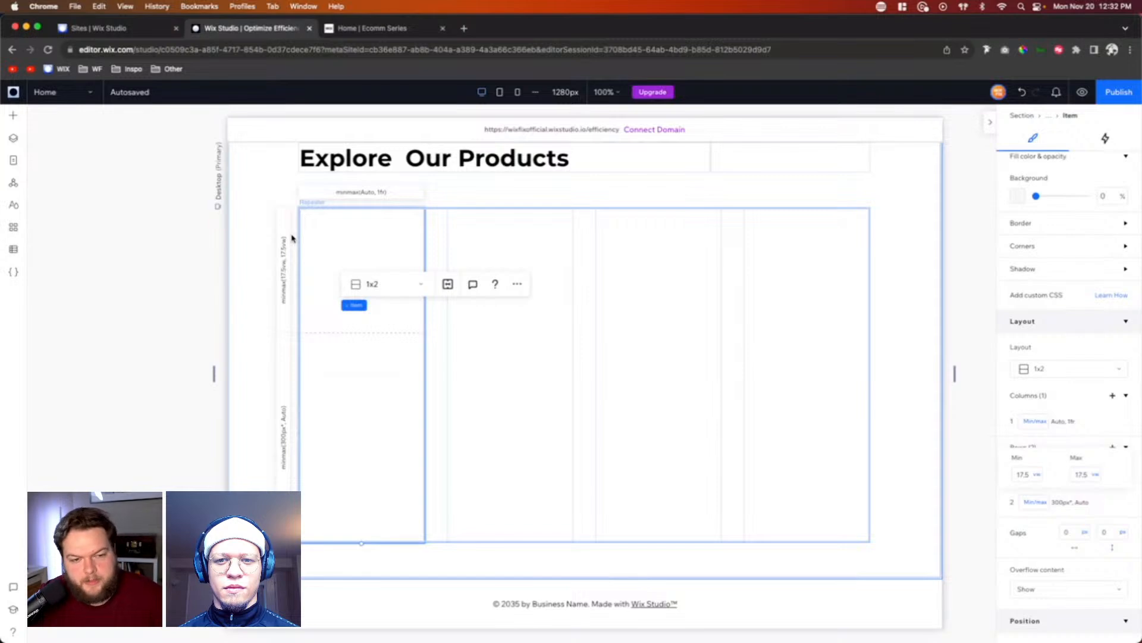
# Step: Add a container to the upper grid row of the first product repeater item and stretch it to fill the cell
pyautogui.click(13, 116)
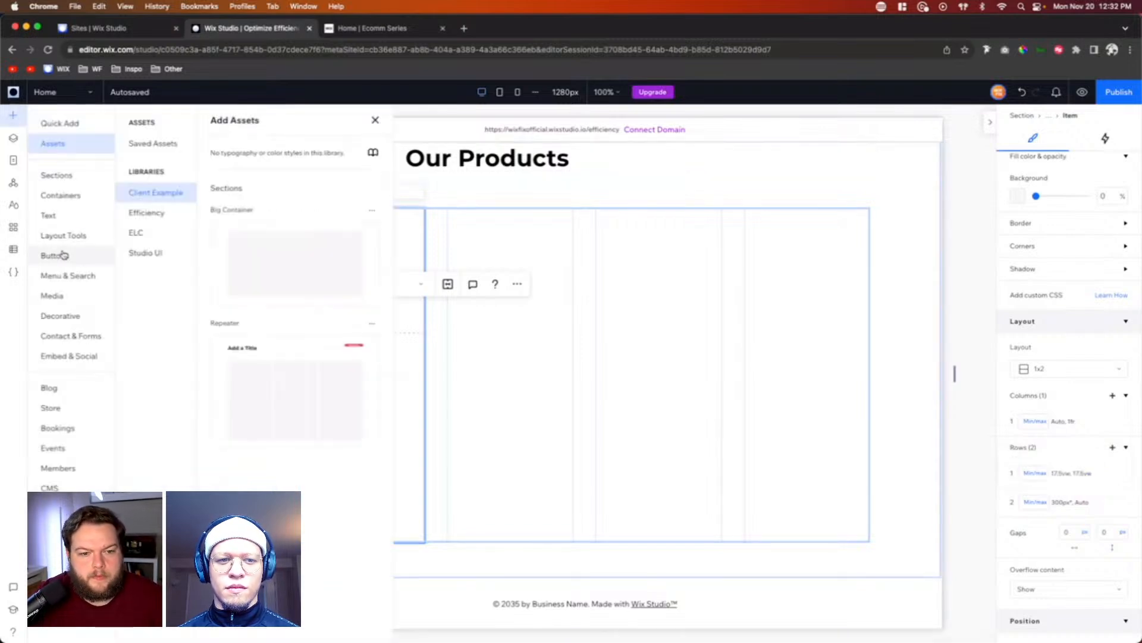
pyautogui.click(56, 123)
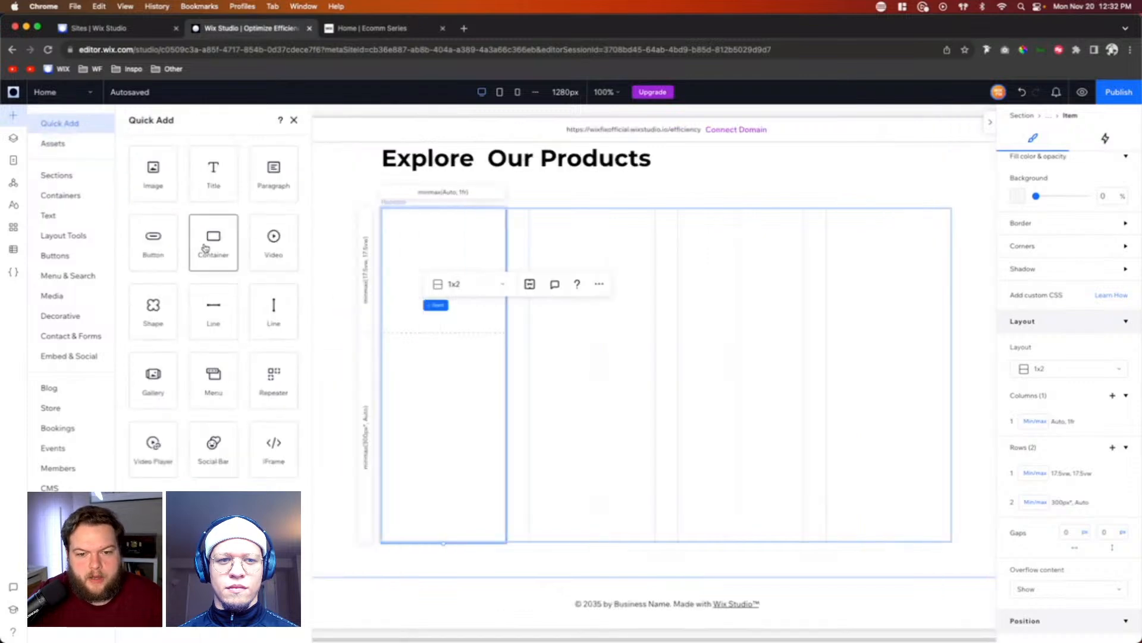
pyautogui.moveTo(204, 249); pyautogui.dragTo(354, 273)
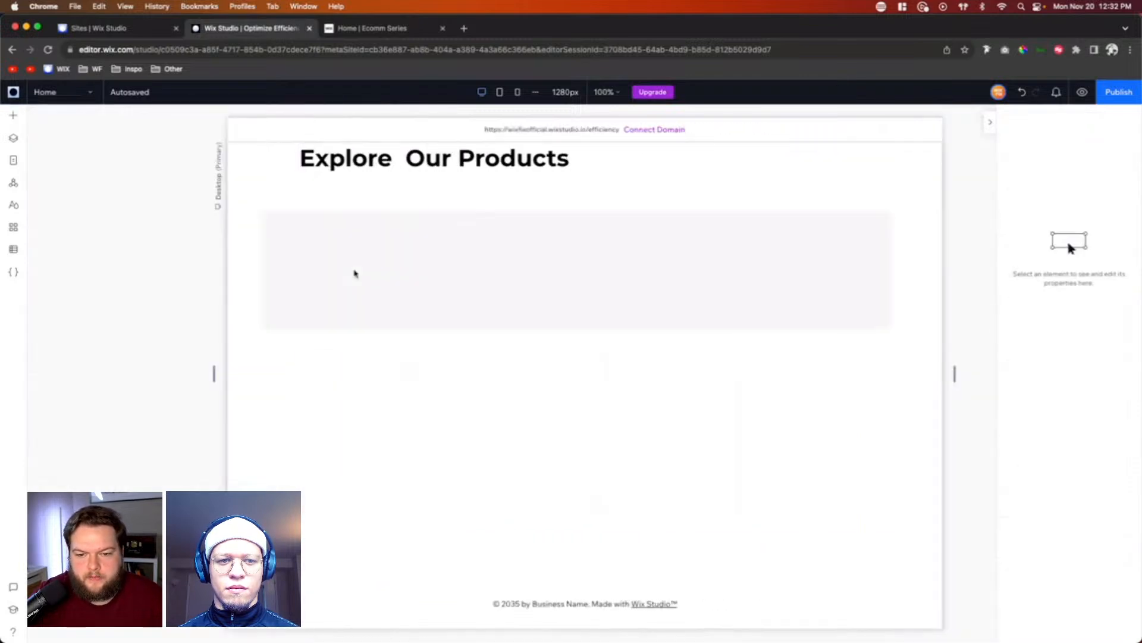
pyautogui.click(365, 245)
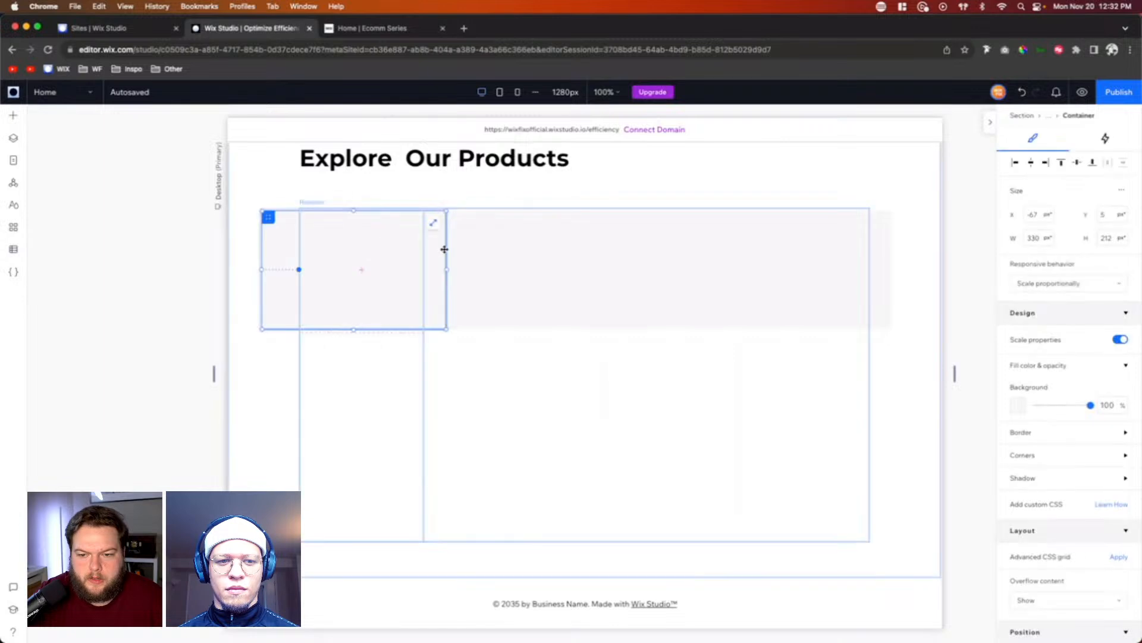
pyautogui.click(434, 225)
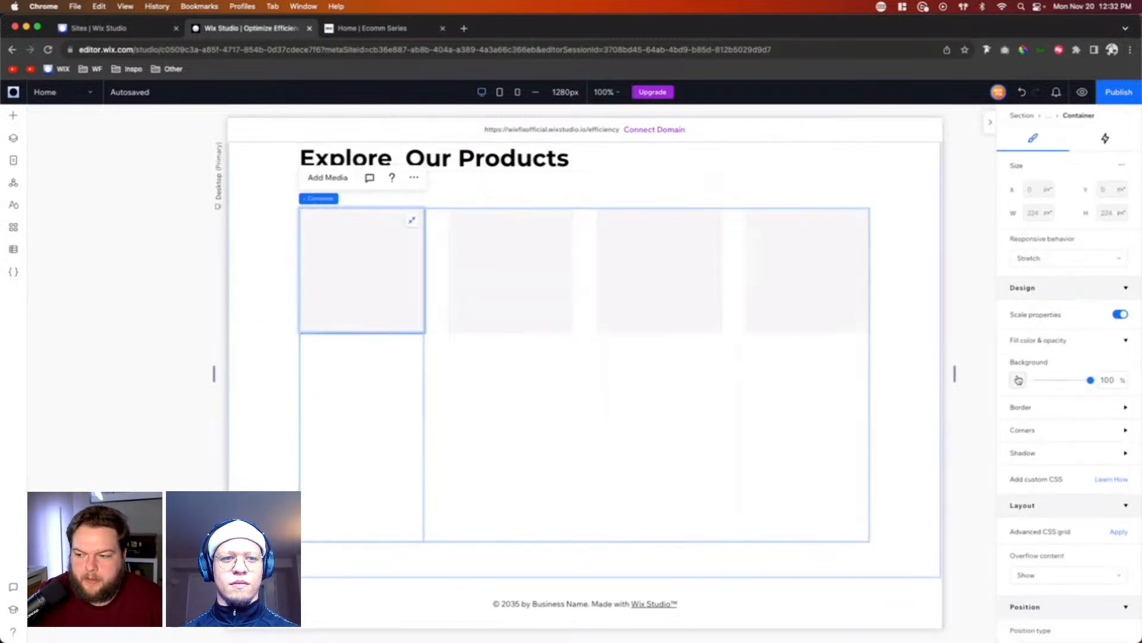
# Step: Round all corners of the product card's container with a 48 px radius
pyautogui.click(1020, 410)
pyautogui.click(1021, 410)
pyautogui.click(1022, 430)
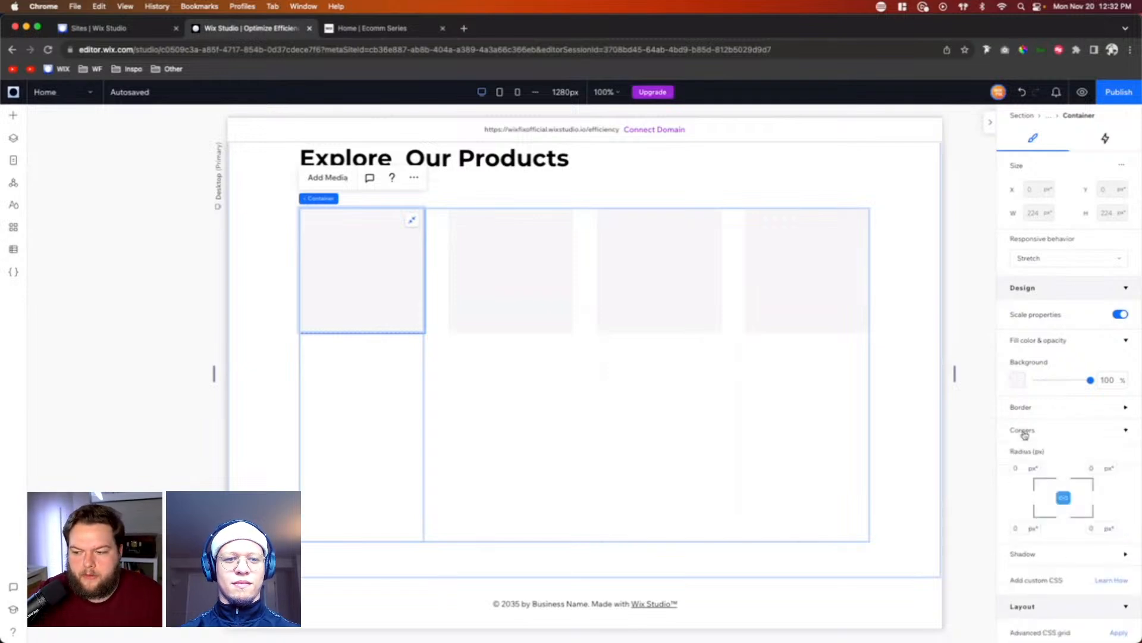
pyautogui.click(1021, 467)
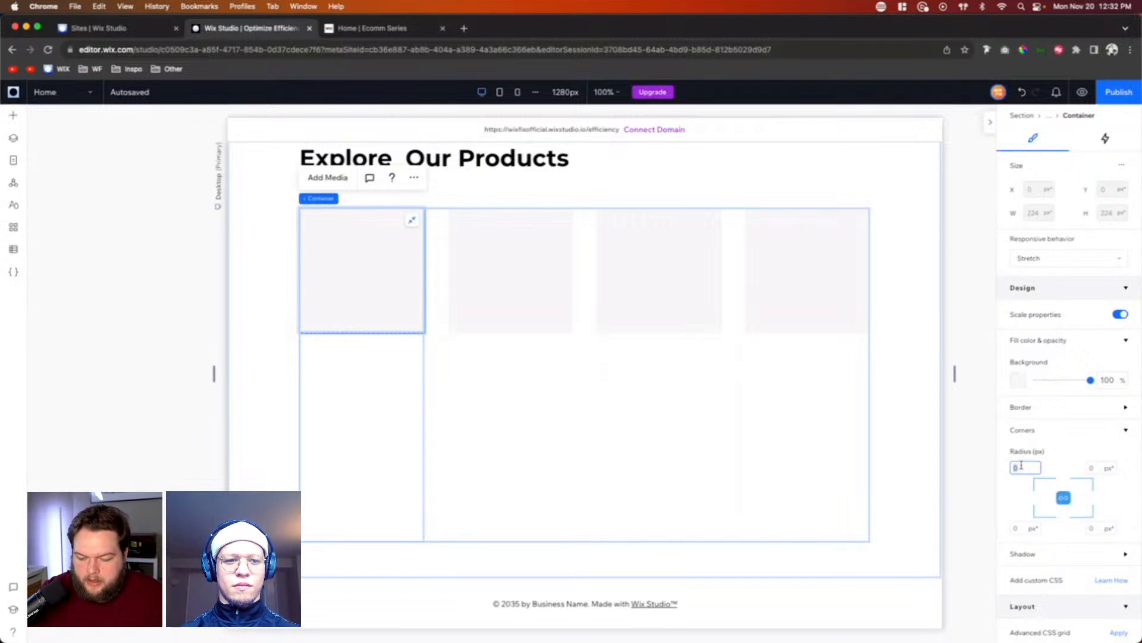
pyautogui.write('48')
pyautogui.press('Return')
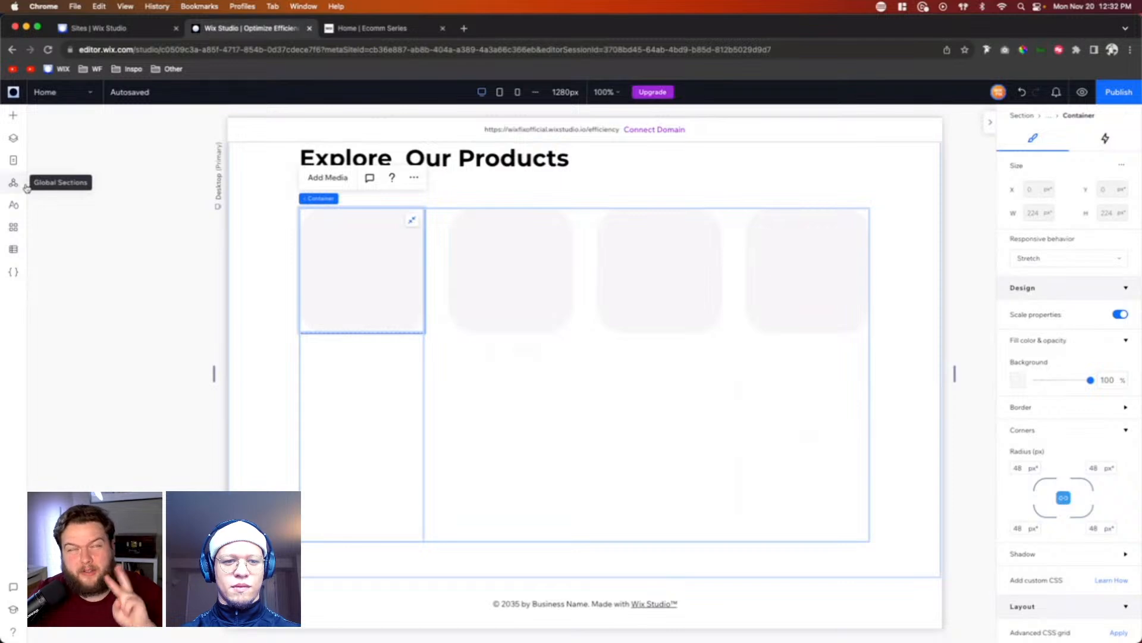
# Step: Upload Product-20.png through Product-23.png and Product-Shadow.png from the local files to the site's media files
pyautogui.click(15, 117)
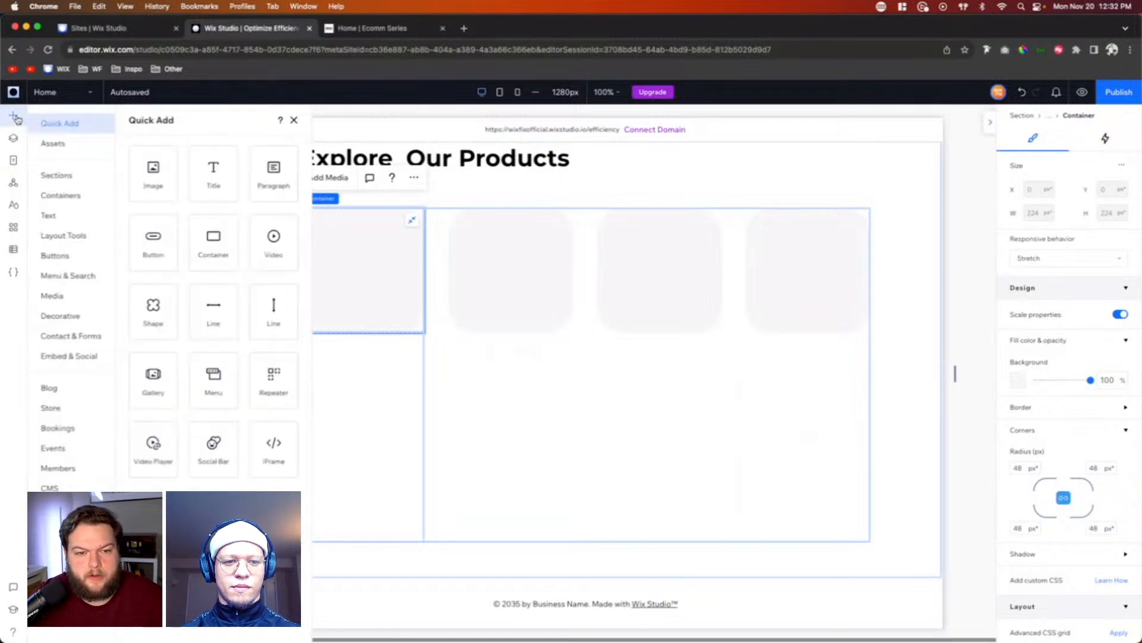
pyautogui.click(72, 302)
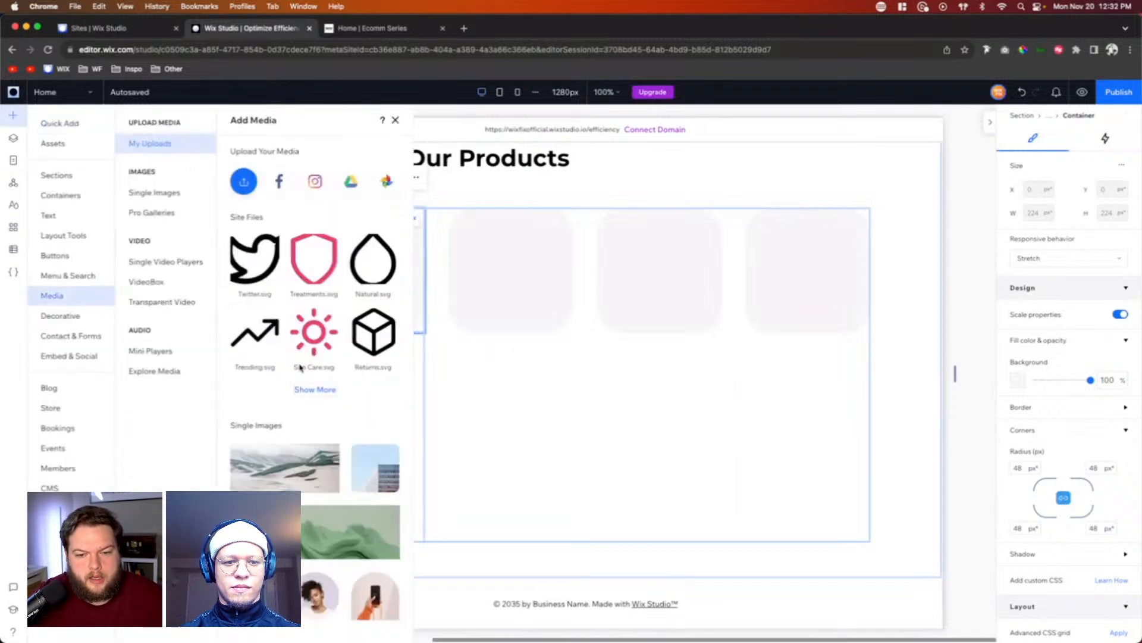
pyautogui.click(320, 390)
pyautogui.scroll(-10, 634, 395)
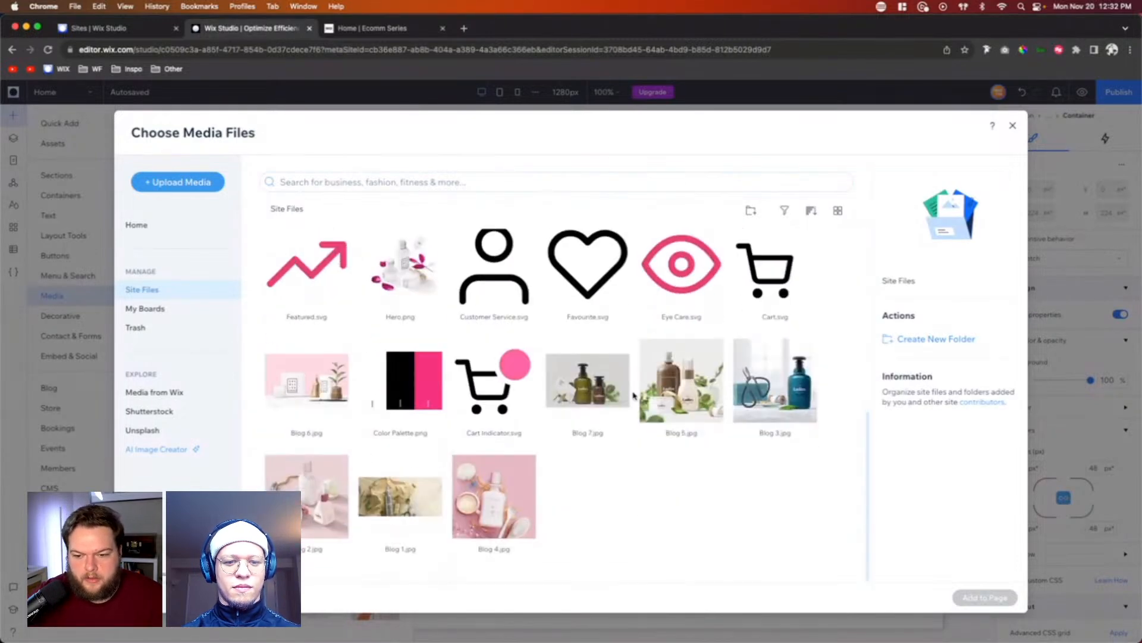
pyautogui.scroll(6, 633, 395)
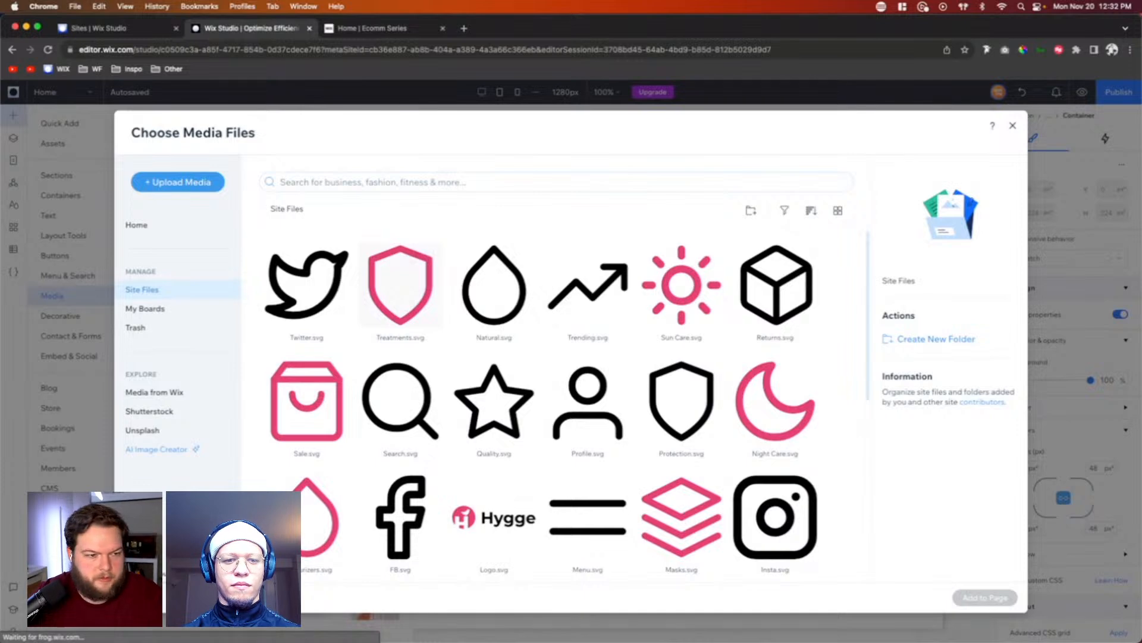
pyautogui.press('super+Tab')
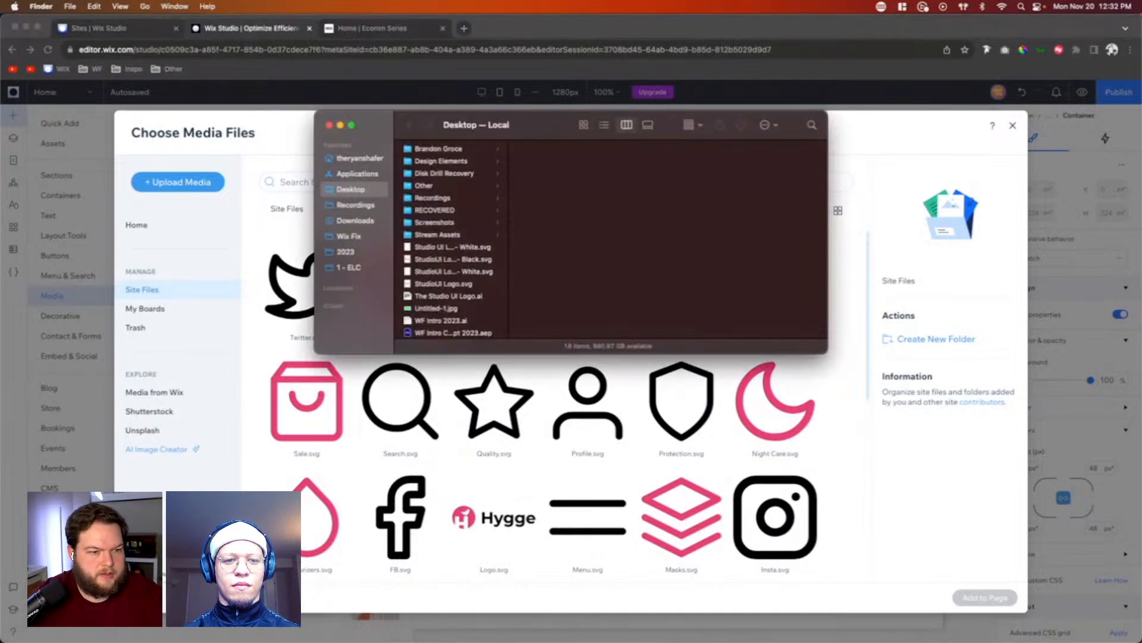
pyautogui.moveTo(535, 124); pyautogui.dragTo(1141, 167)
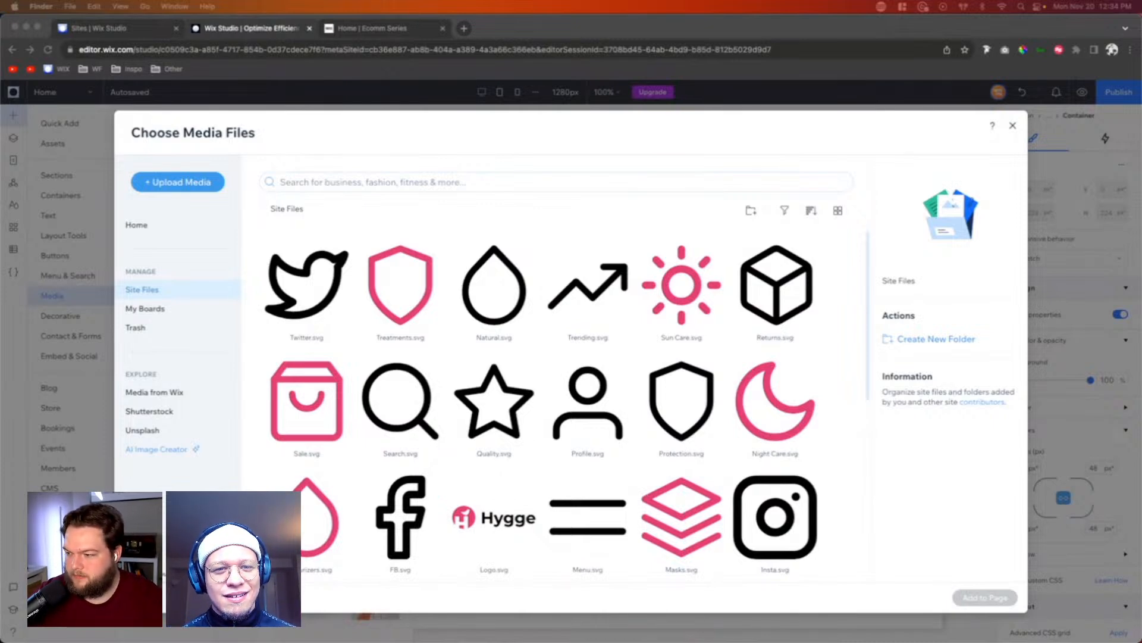
pyautogui.moveTo(1141, 298); pyautogui.dragTo(695, 302)
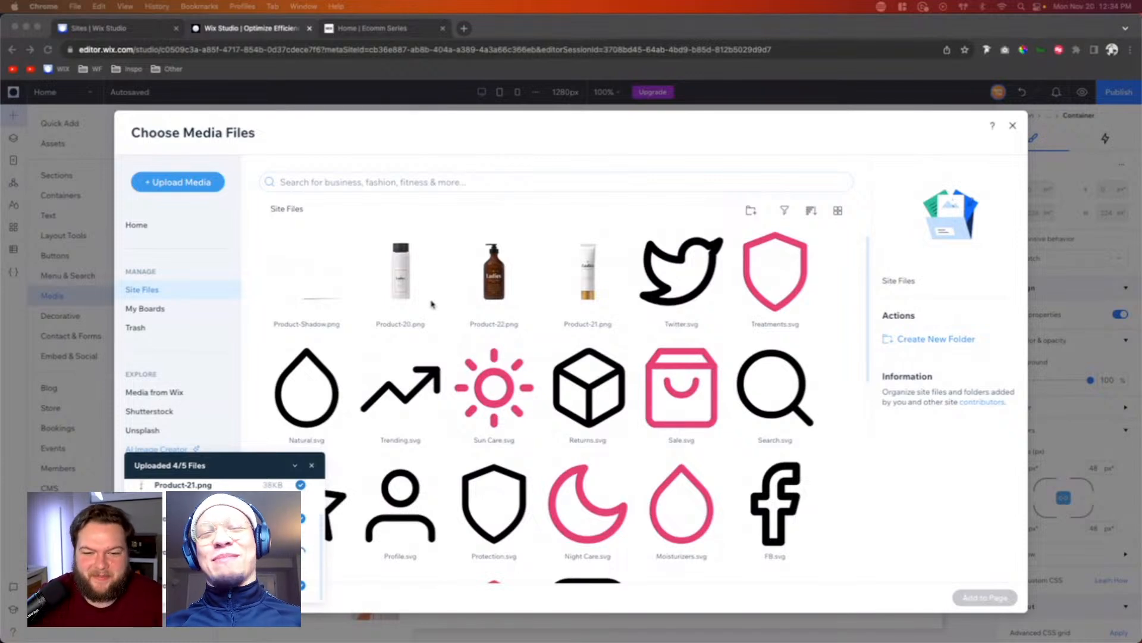
# Step: Add Product-Shadow.png to the page, scale it down, attach it to the product card's container and stretch it to fill
pyautogui.click(317, 287)
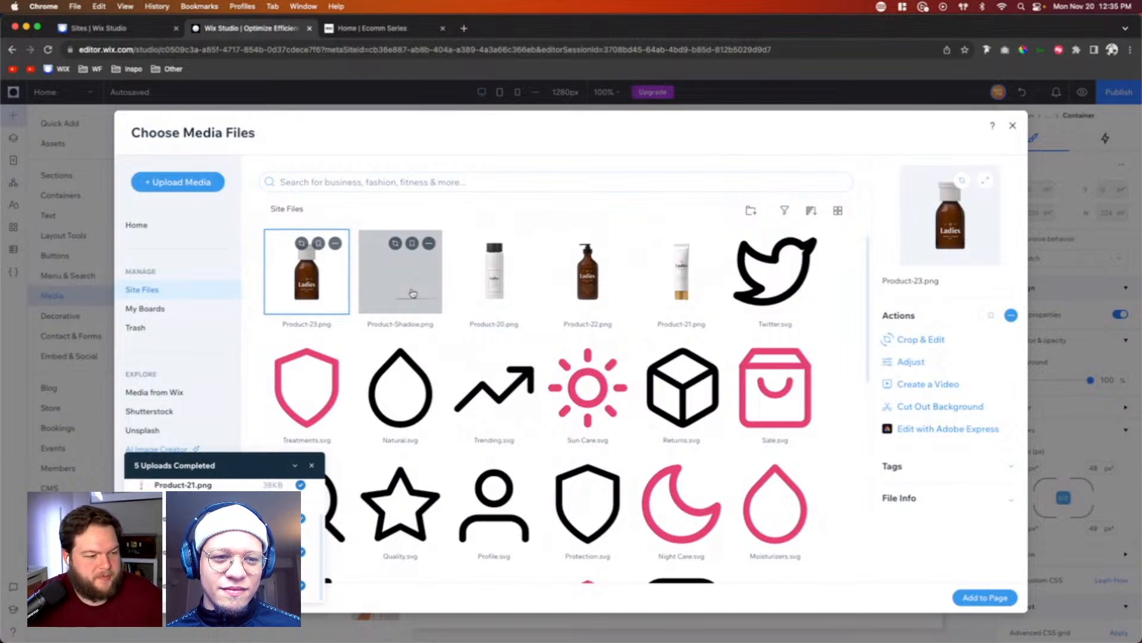
pyautogui.click(411, 294)
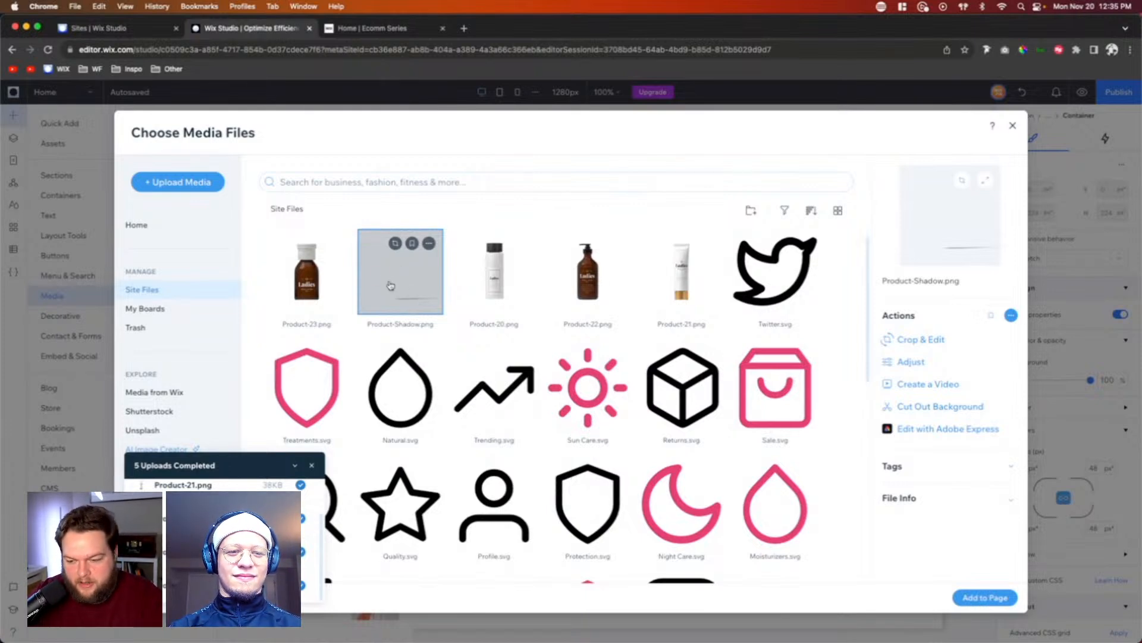
pyautogui.doubleClick(391, 286)
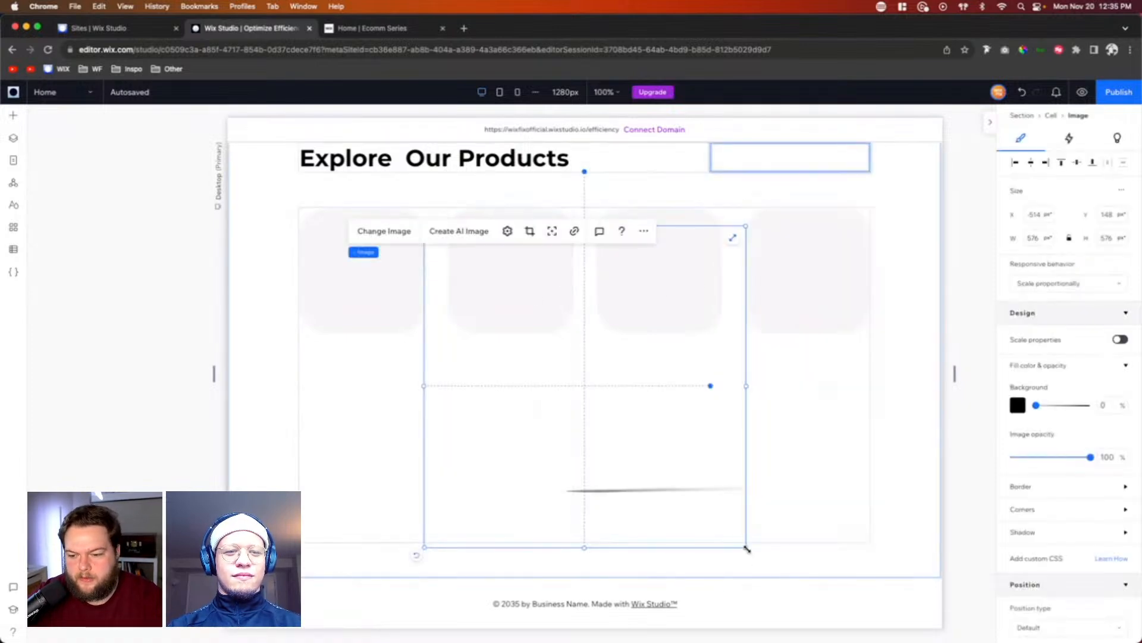
pyautogui.moveTo(745, 546); pyautogui.dragTo(525, 268)
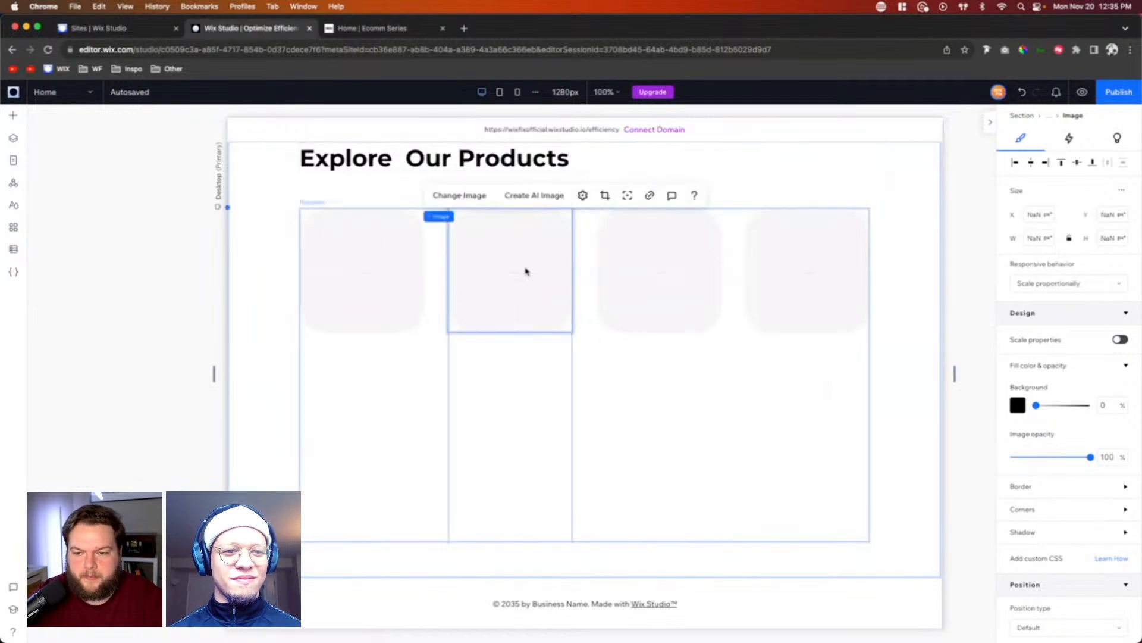
pyautogui.click(535, 255)
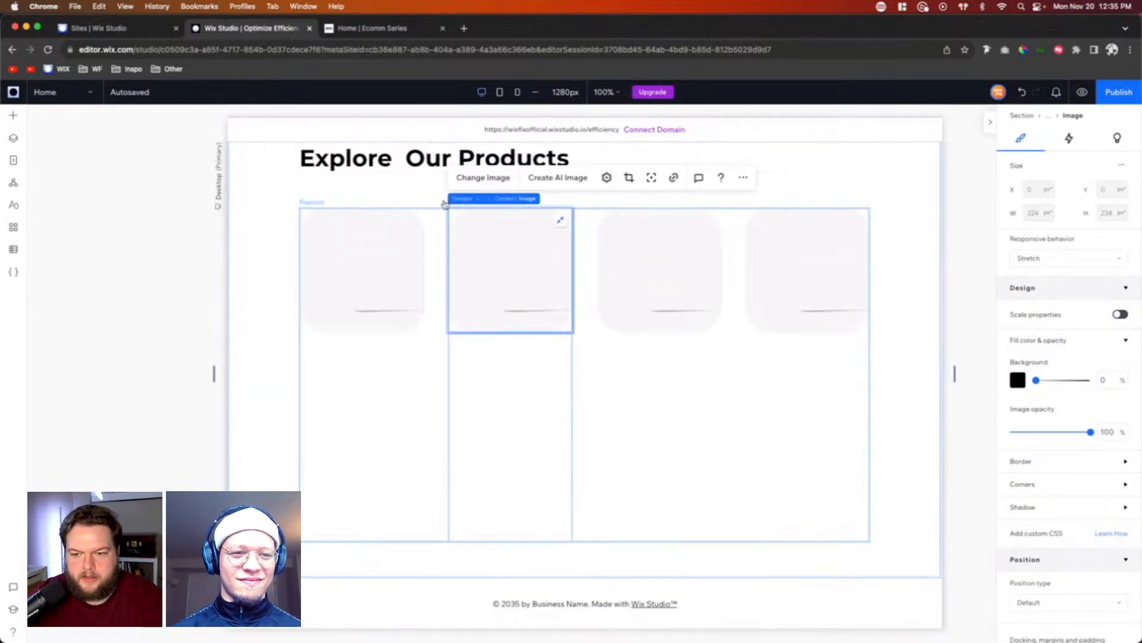
# Step: Add Product-23.png stretched to fill the product card's container, and list its layer above the shadow image
pyautogui.click(14, 118)
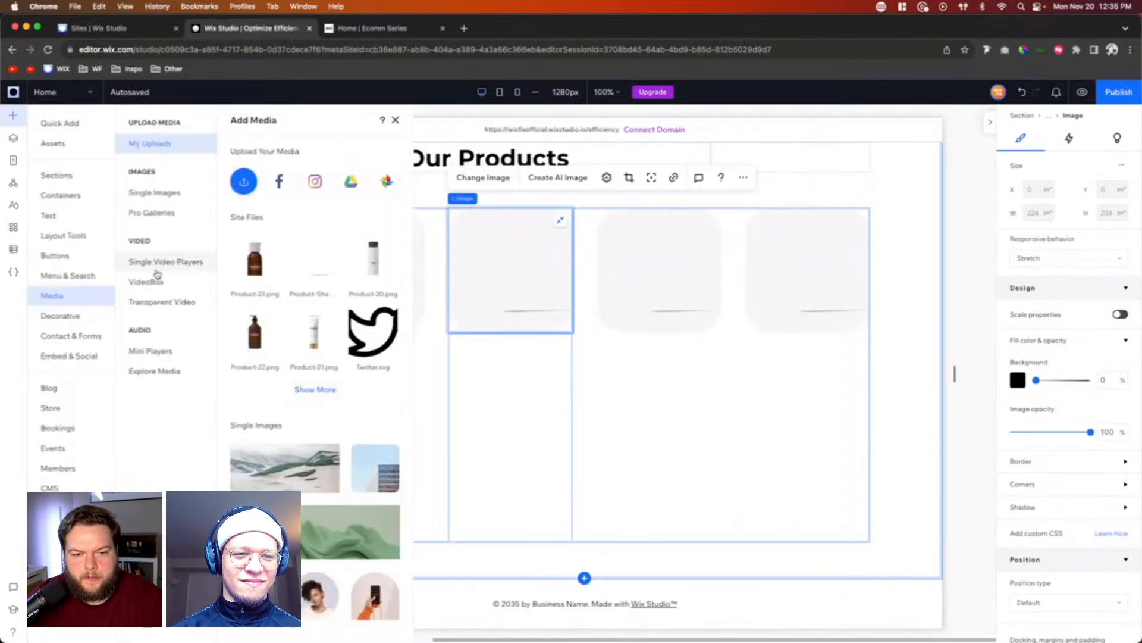
pyautogui.click(252, 277)
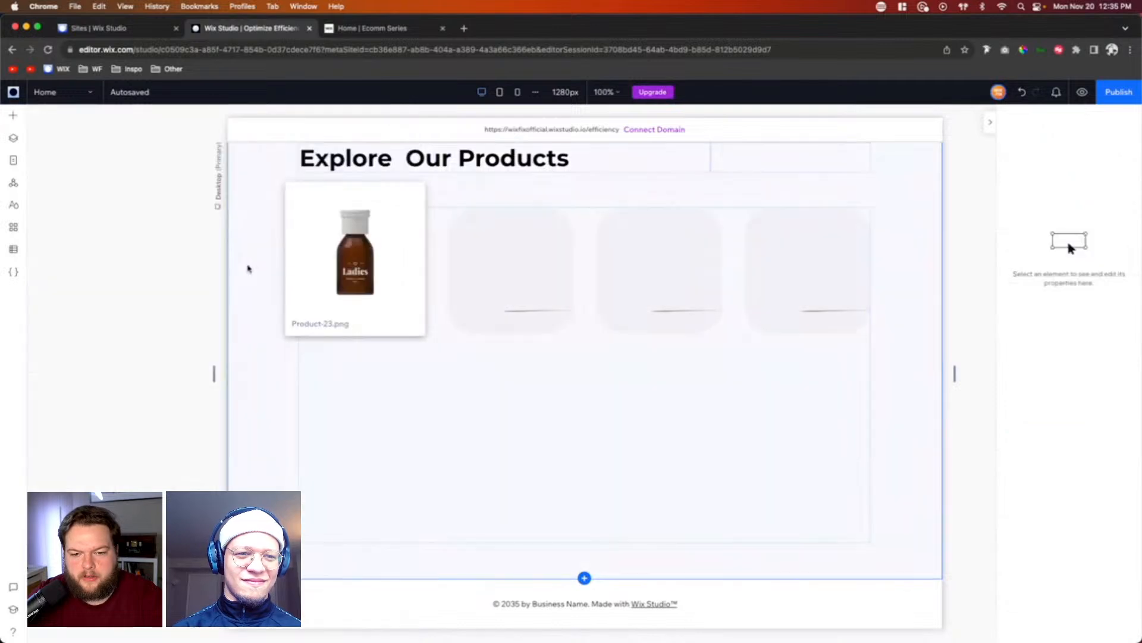
pyautogui.moveTo(469, 522); pyautogui.dragTo(513, 274)
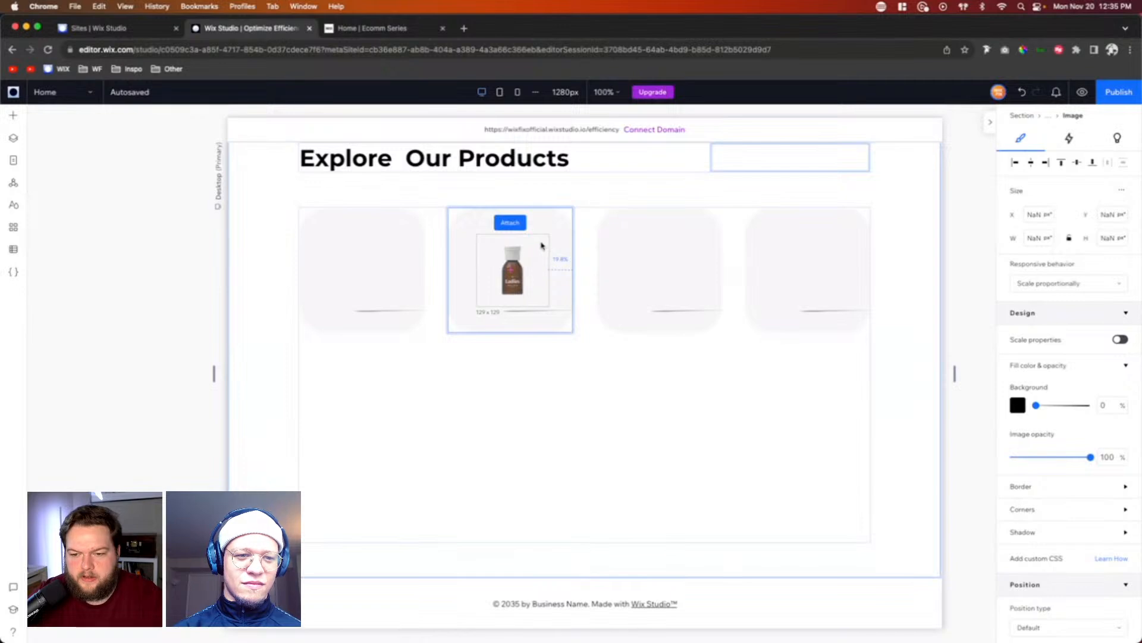
pyautogui.click(537, 247)
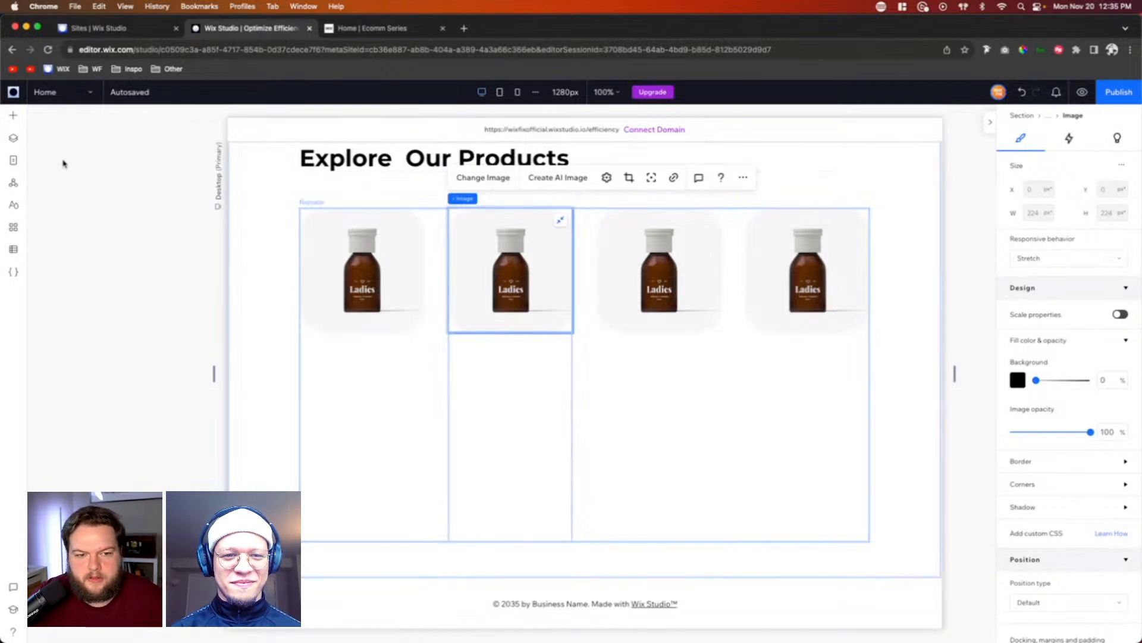
pyautogui.click(14, 140)
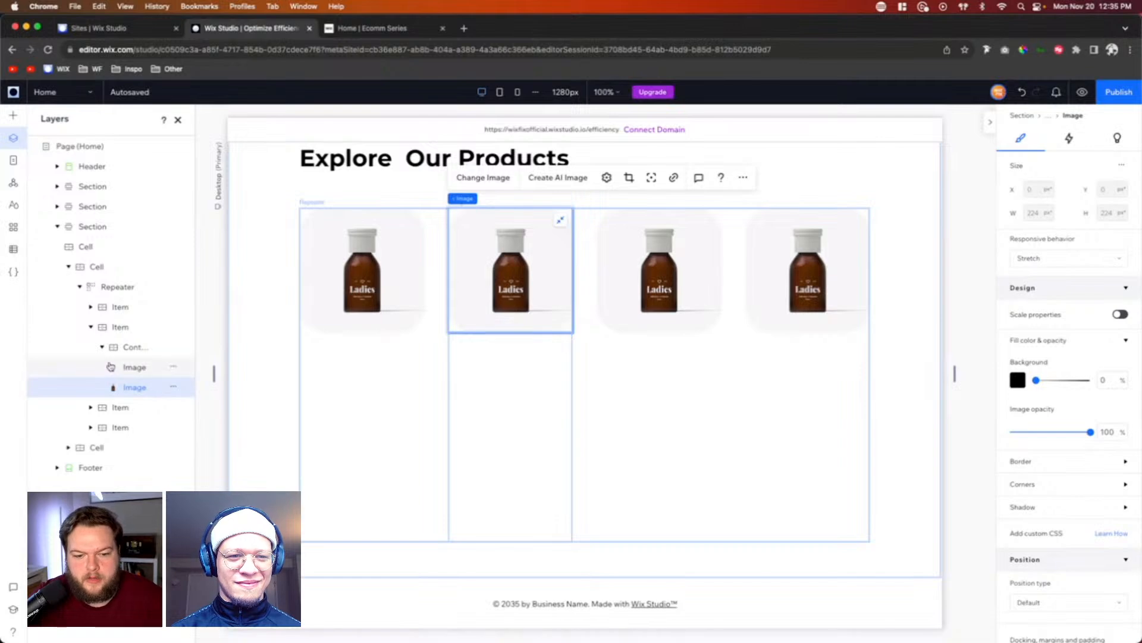
pyautogui.moveTo(128, 371); pyautogui.dragTo(132, 387)
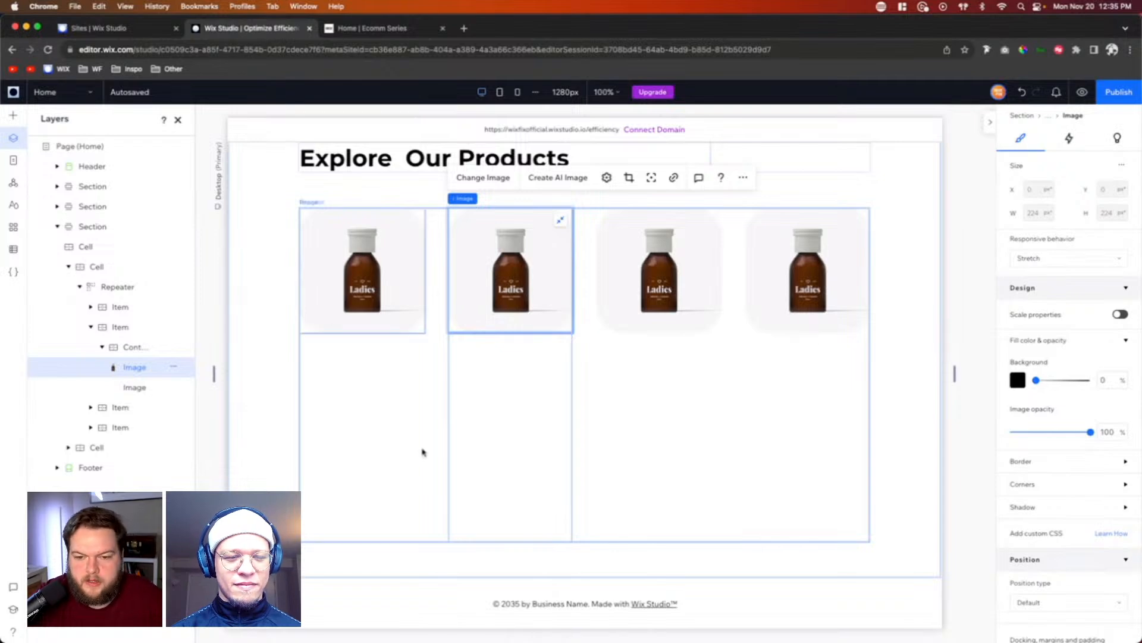
# Step: Add a Heading 6 text element to the lower grid row of the product repeater item, beneath the bottle image
pyautogui.click(339, 412)
pyautogui.moveTo(368, 402)
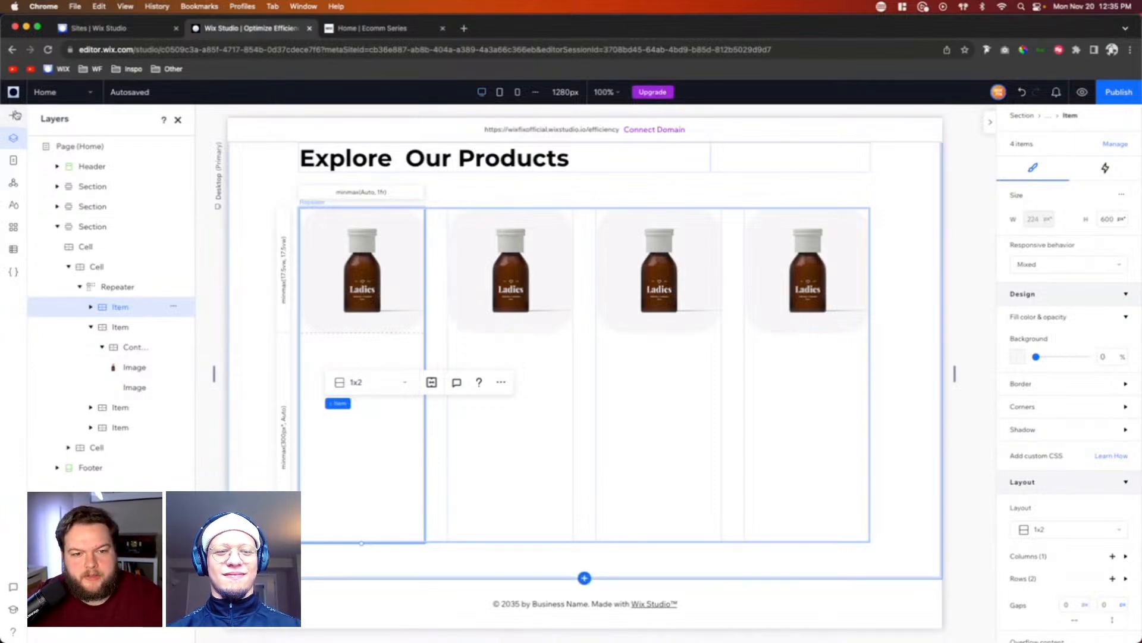
pyautogui.press('a')
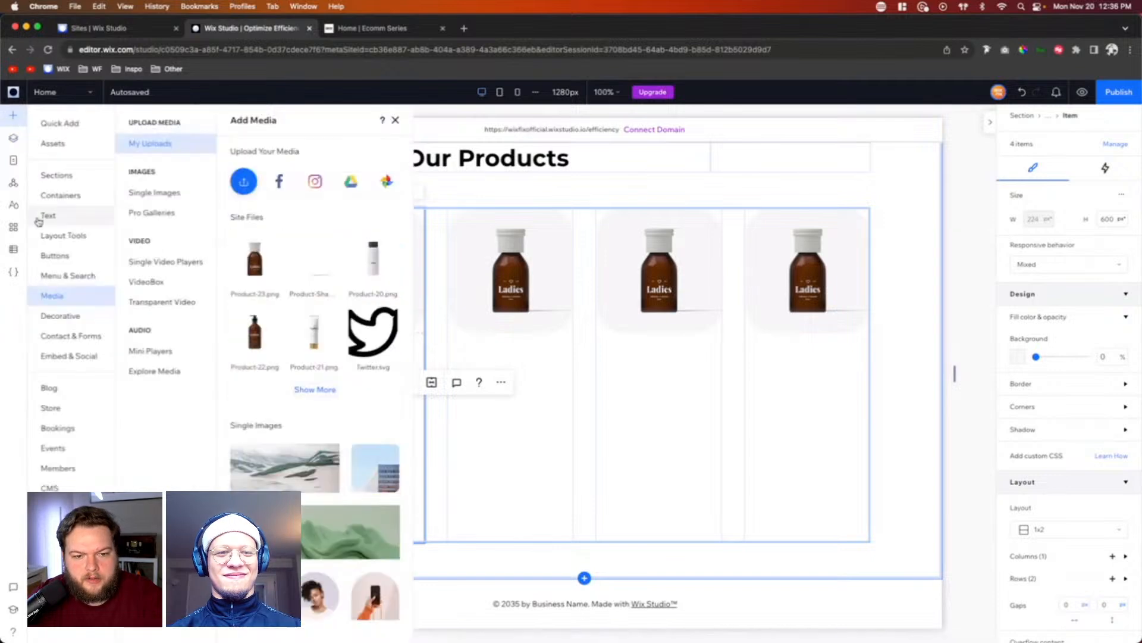
pyautogui.click(39, 219)
pyautogui.moveTo(225, 305); pyautogui.dragTo(529, 369)
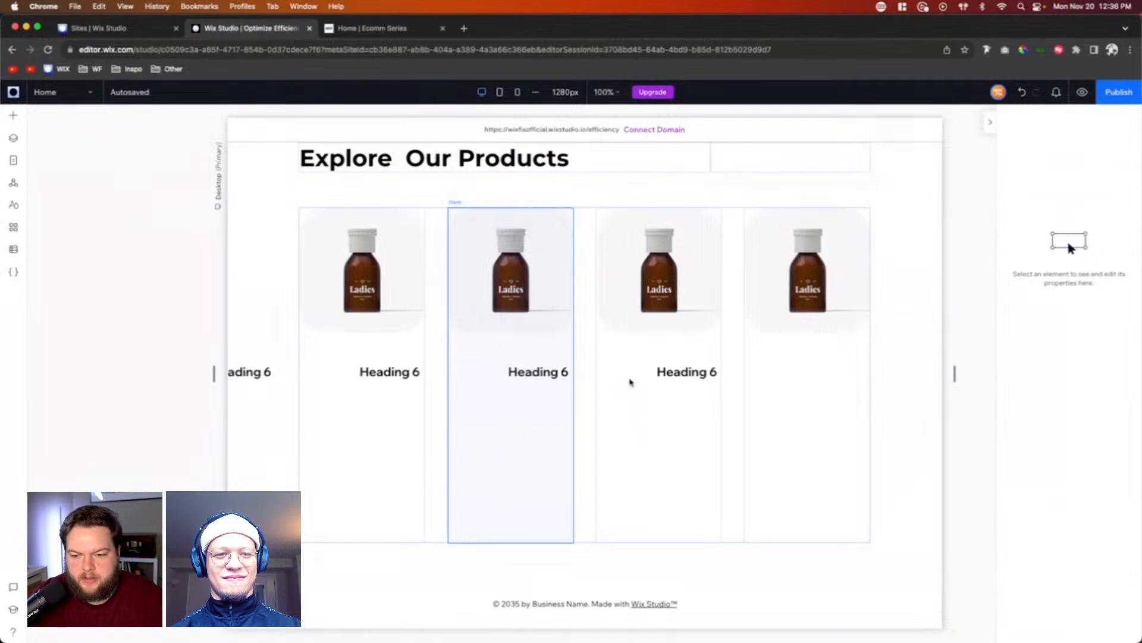
# Step: Set the product card heading's responsive behavior to Hug and align it to the left and top of its grid cell
pyautogui.click(1020, 310)
pyautogui.click(1034, 283)
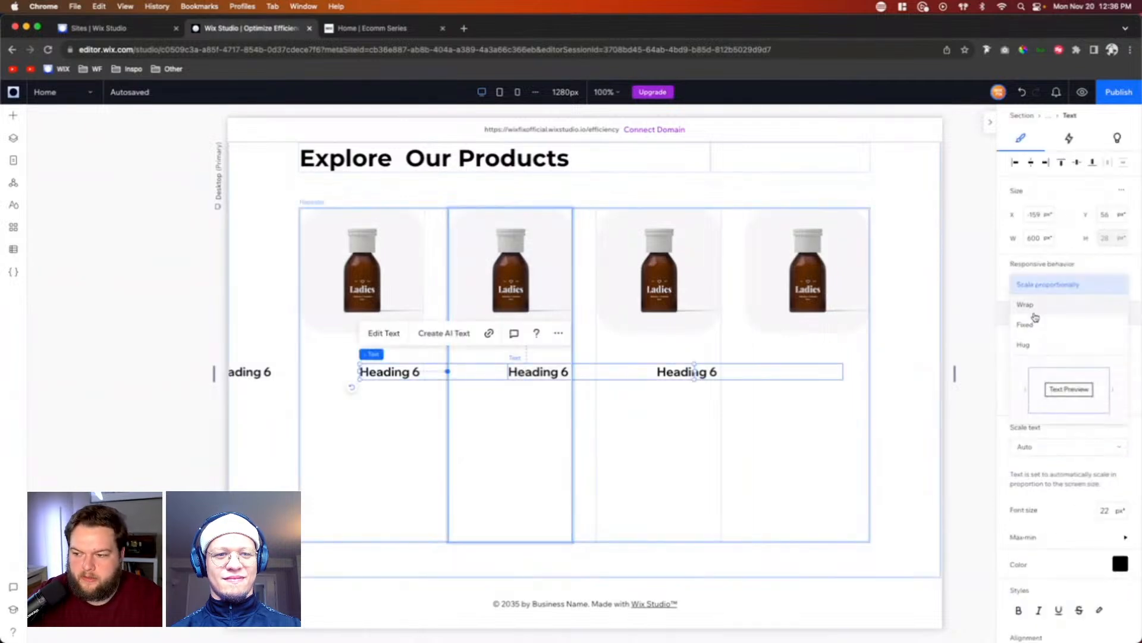
pyautogui.click(1034, 350)
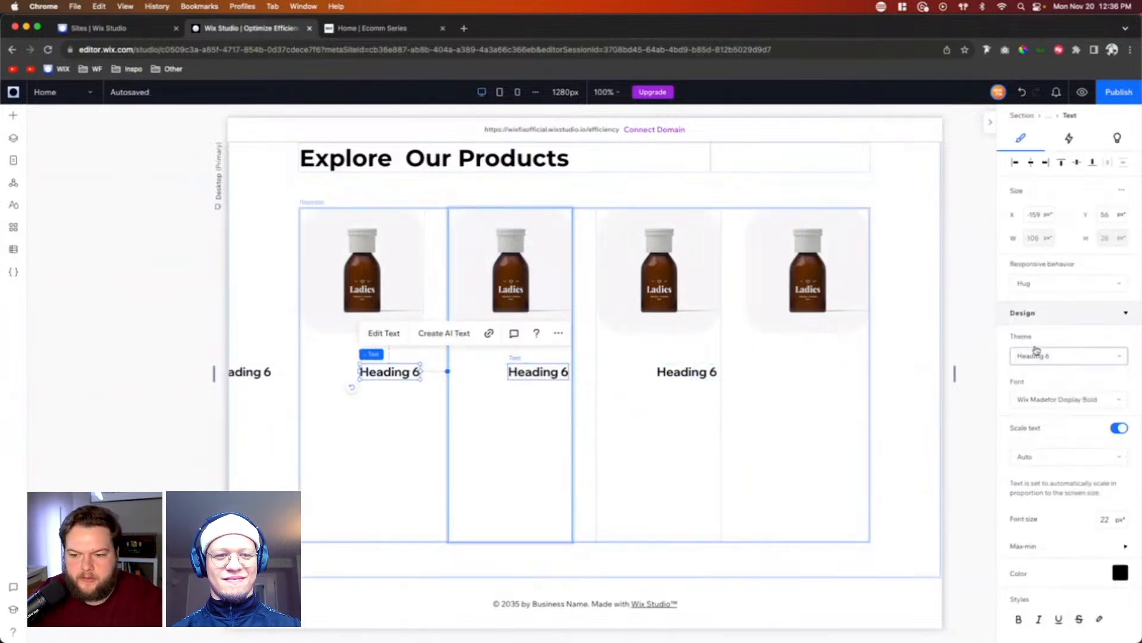
pyautogui.click(1015, 162)
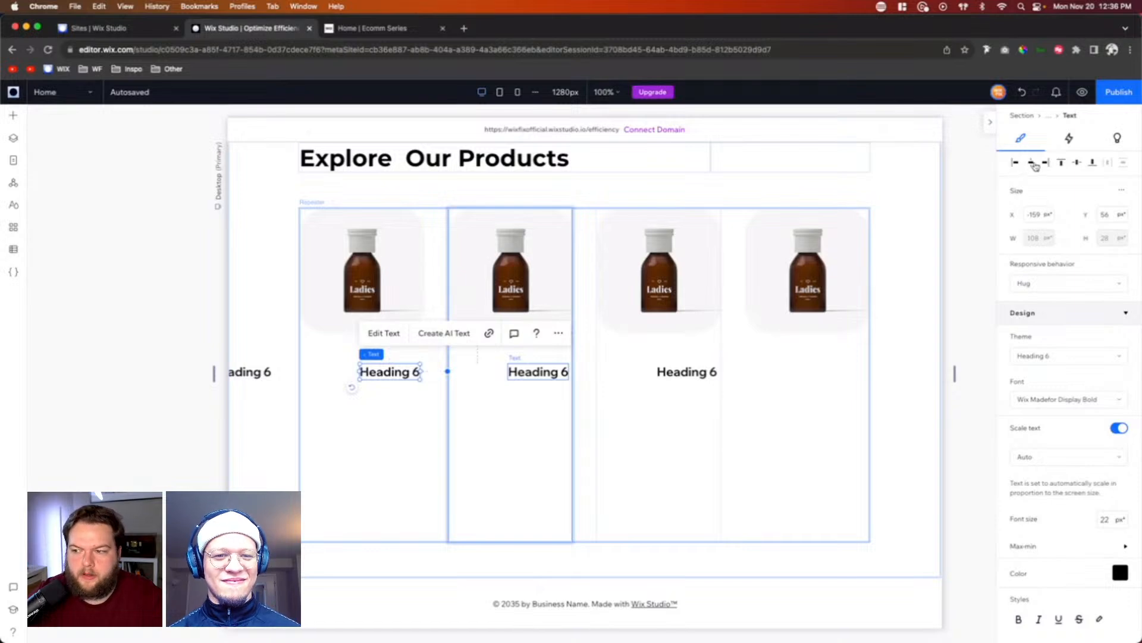
pyautogui.click(1062, 163)
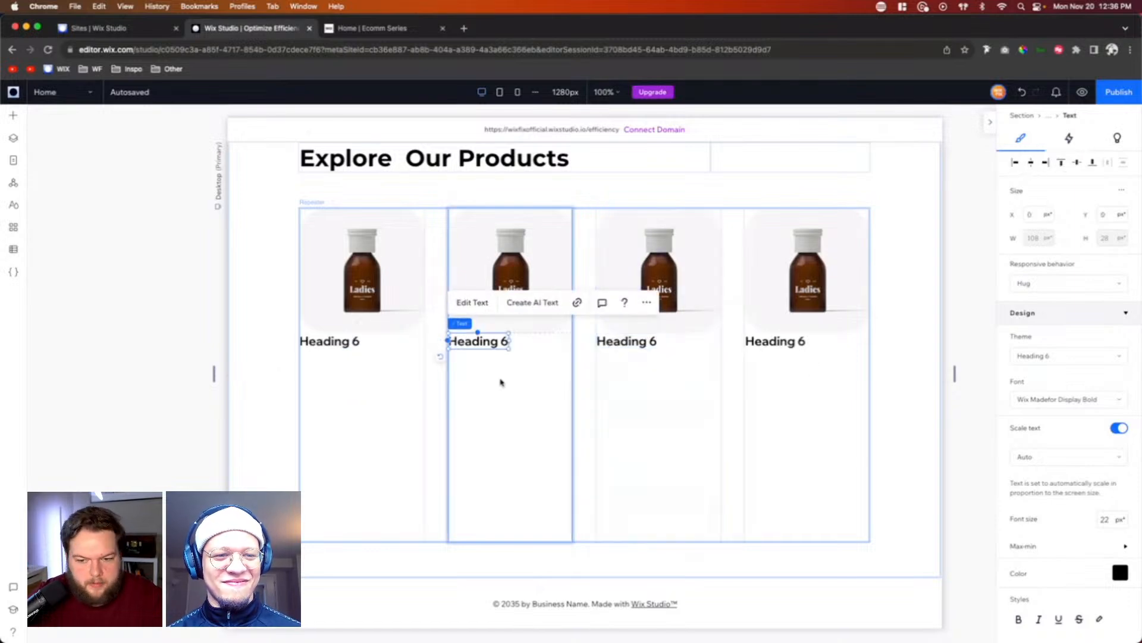
# Step: Replace the second product card's heading text with "Product Name"
pyautogui.doubleClick(480, 339)
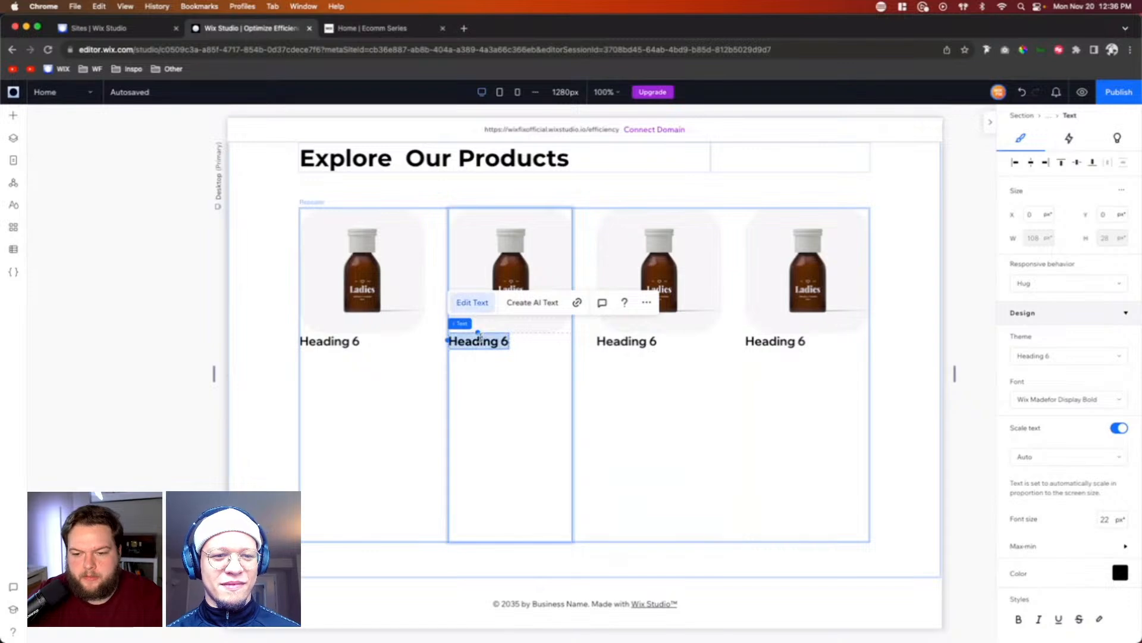
pyautogui.write('Product Name')
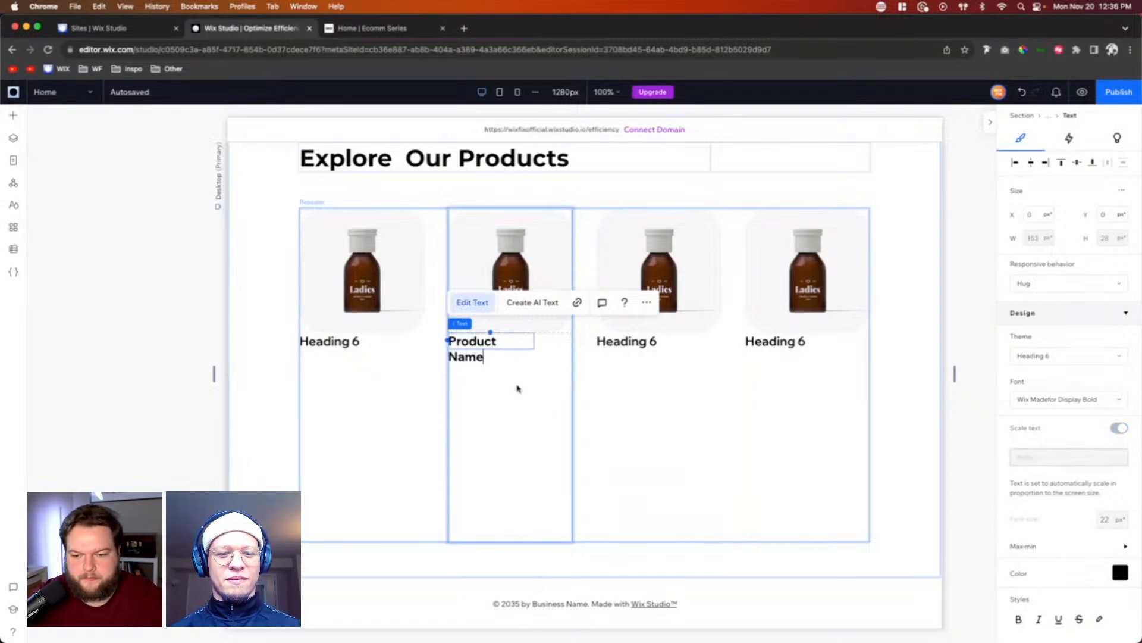
pyautogui.press('super+a')
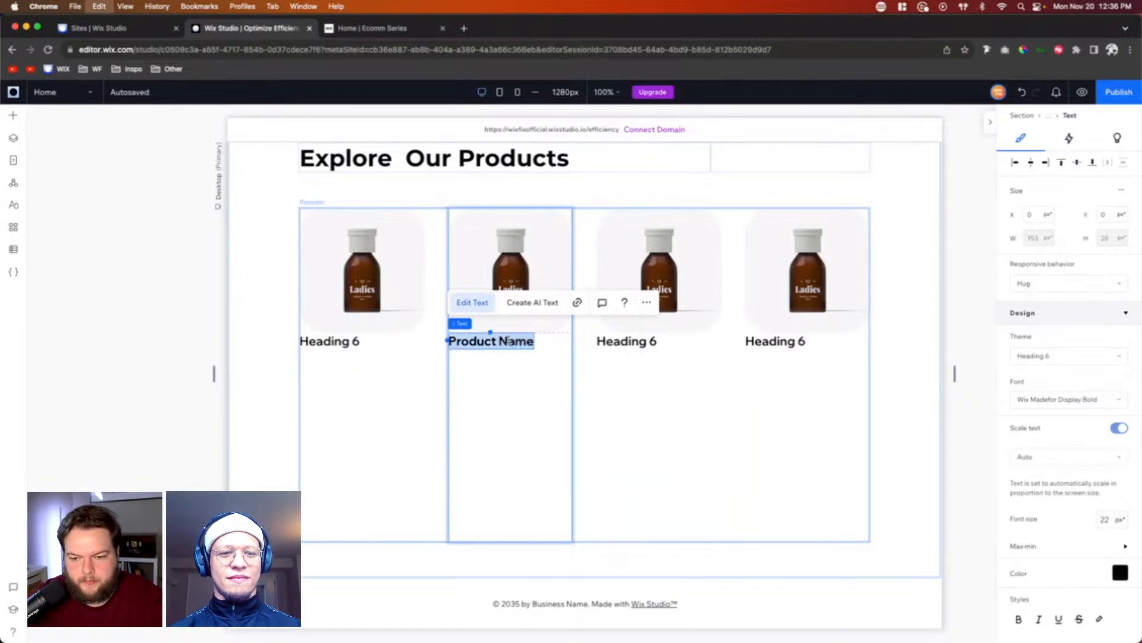
pyautogui.click(612, 342)
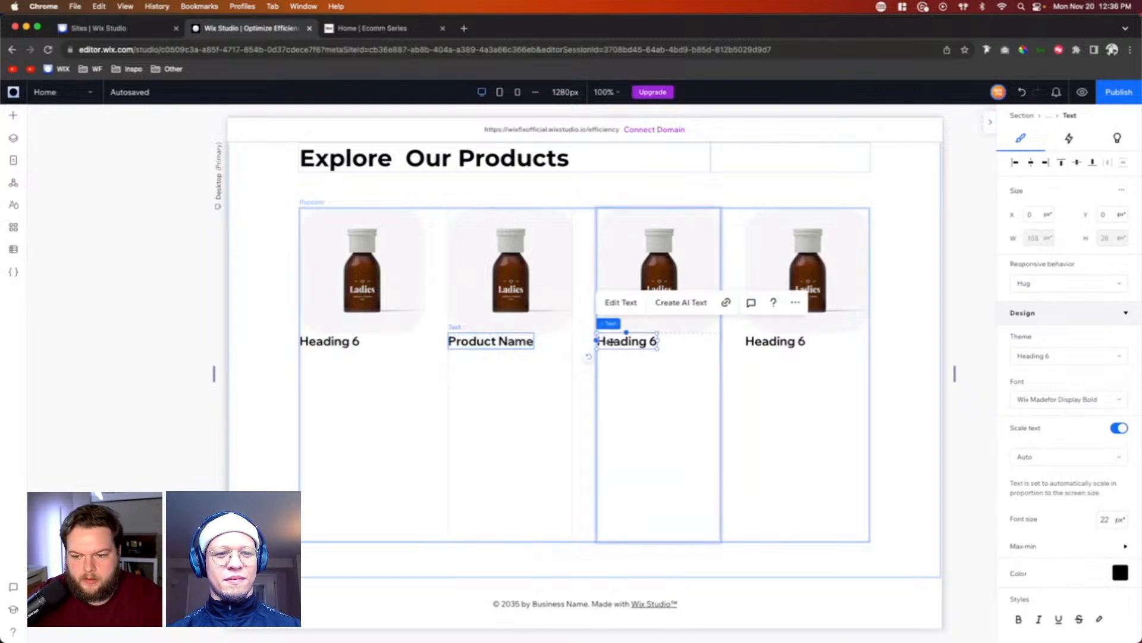
pyautogui.click(519, 343)
pyautogui.click(523, 342)
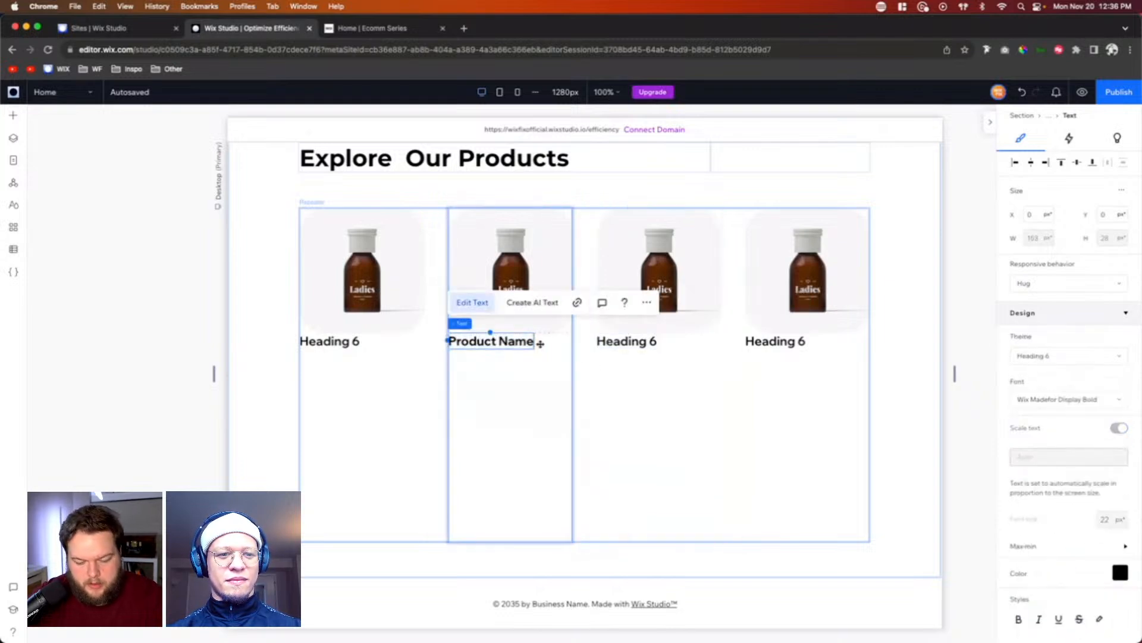
pyautogui.click(625, 342)
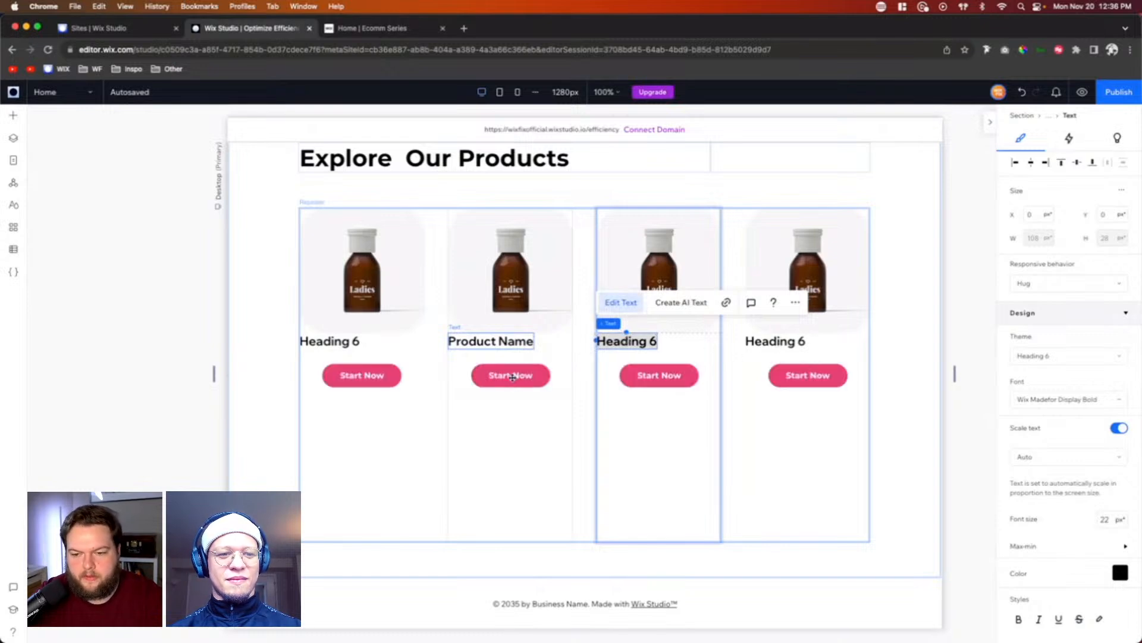
pyautogui.click(665, 377)
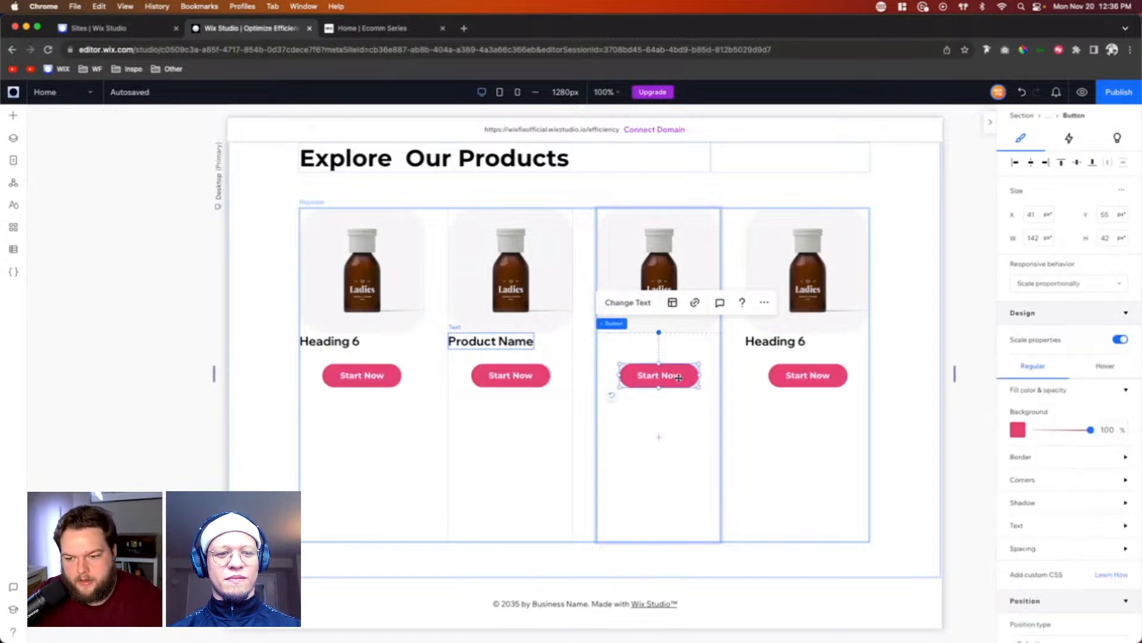
pyautogui.press('Escape')
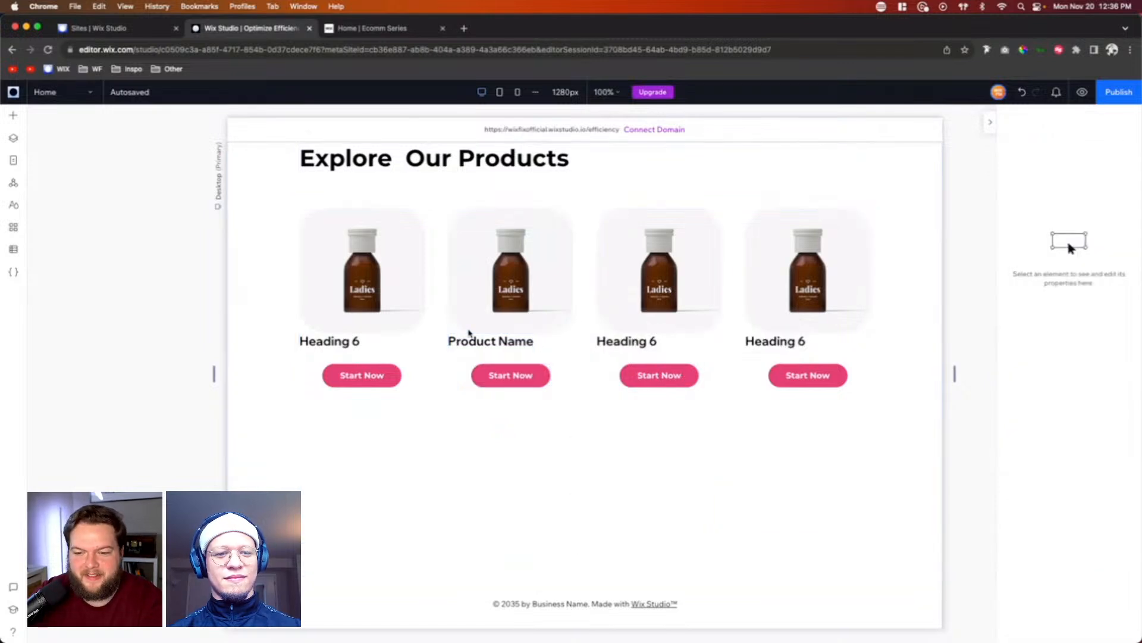
pyautogui.click(501, 371)
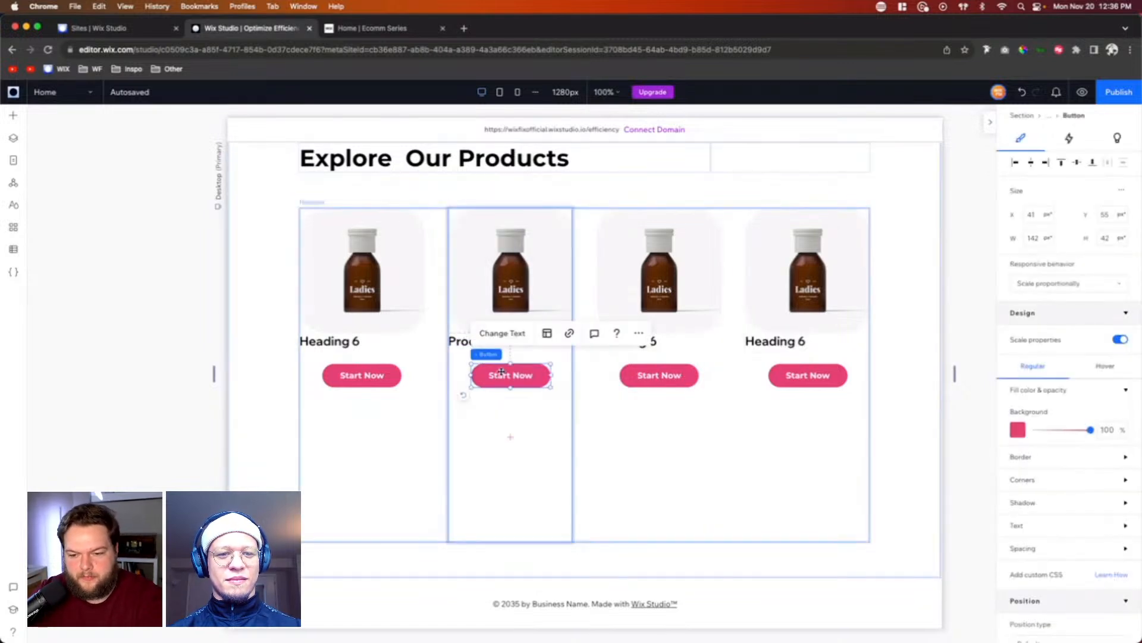
pyautogui.press('Delete')
# Step: Duplicate the "Product Name" heading in the second product card and replace the copy's text with "$40"
pyautogui.click(482, 344)
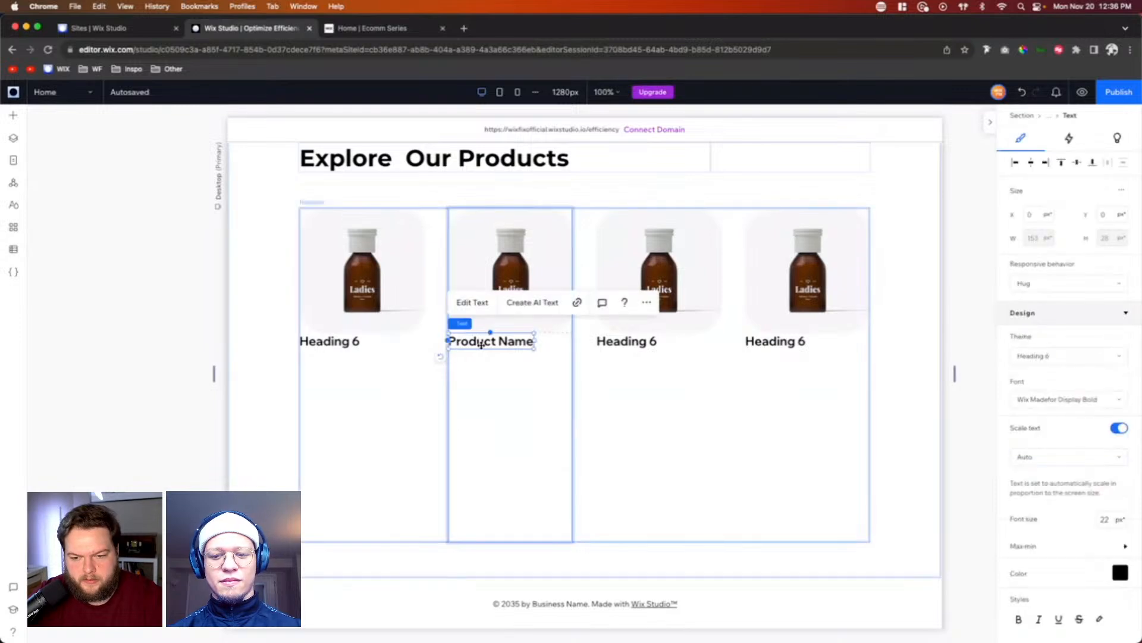
pyautogui.press('super+c')
pyautogui.press('super+v')
pyautogui.click(497, 379)
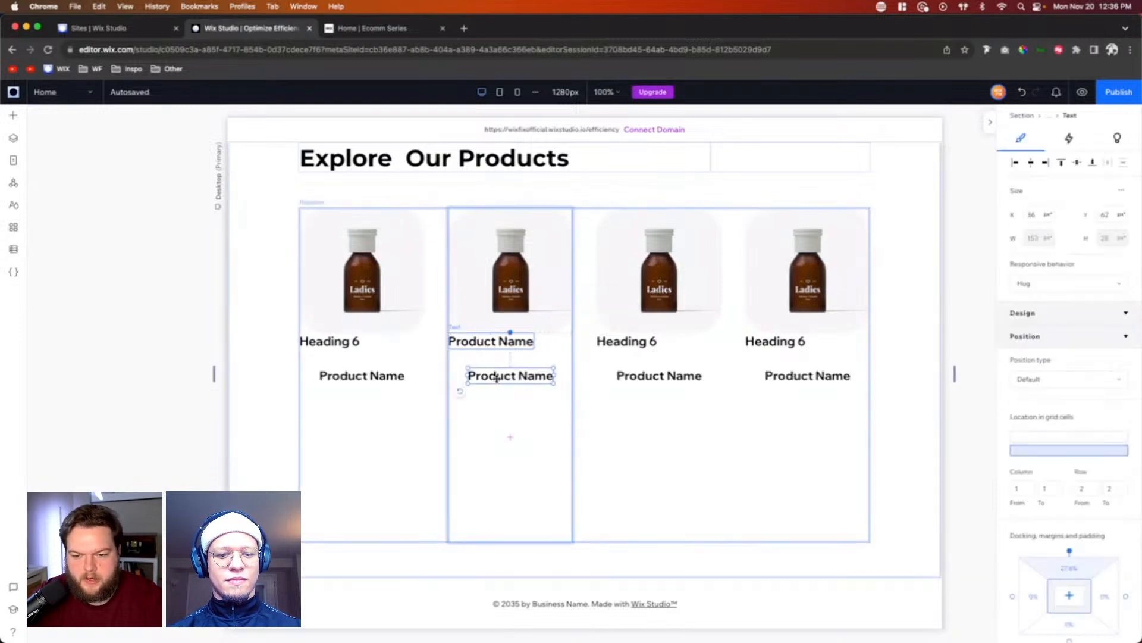
pyautogui.doubleClick(497, 379)
pyautogui.write('$')
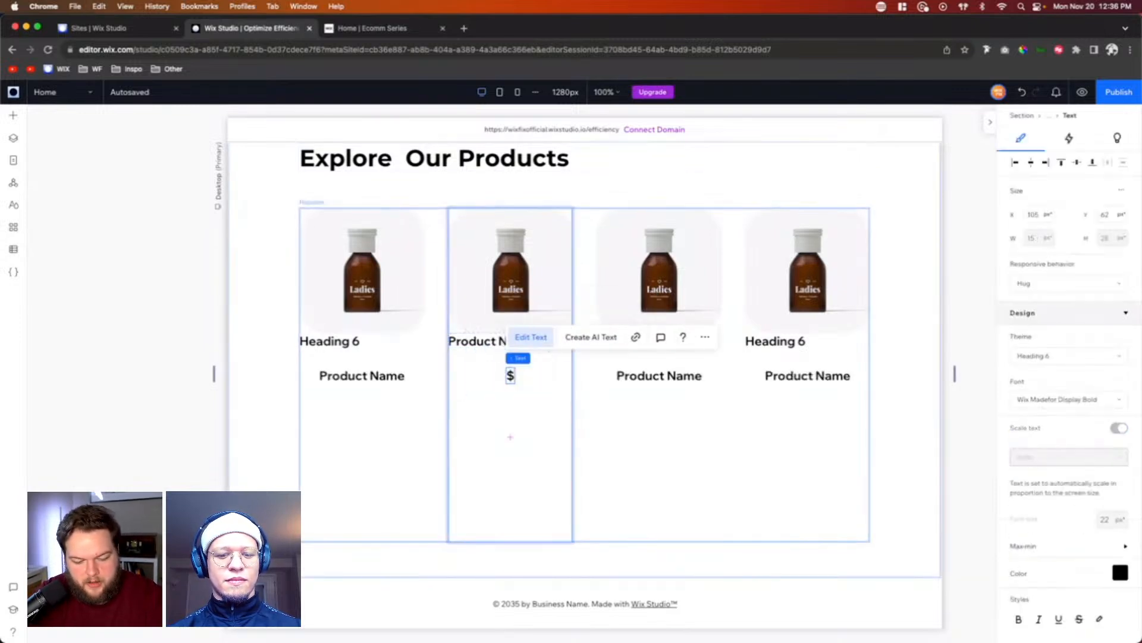
pyautogui.write('40')
pyautogui.click(529, 422)
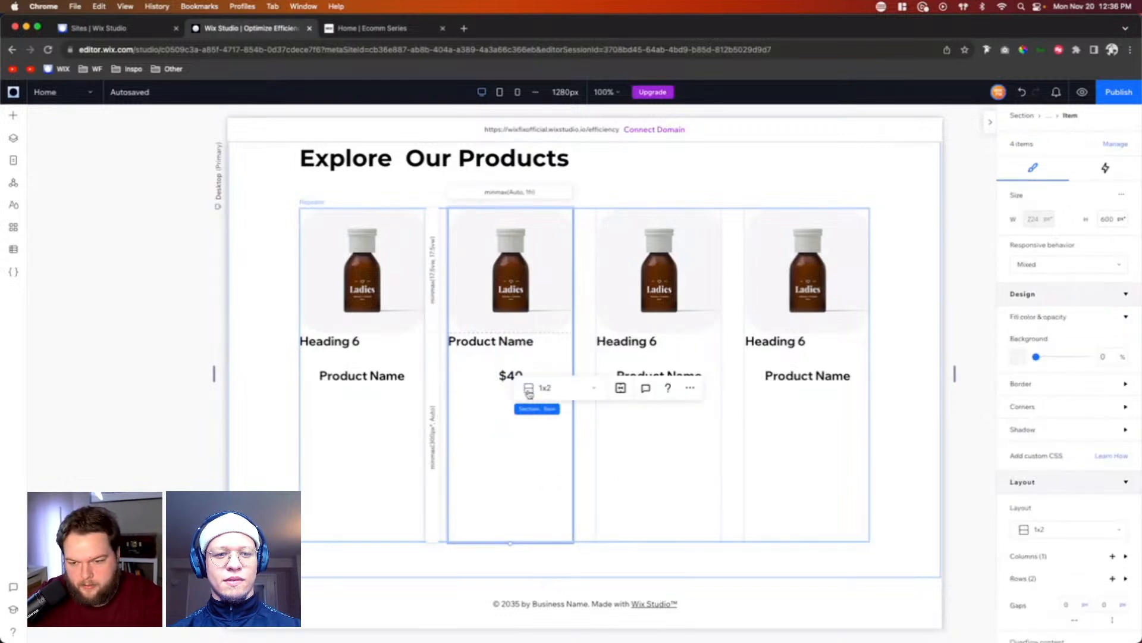
# Step: Set the font size of the second card's $40 price text to 16 px
pyautogui.click(510, 375)
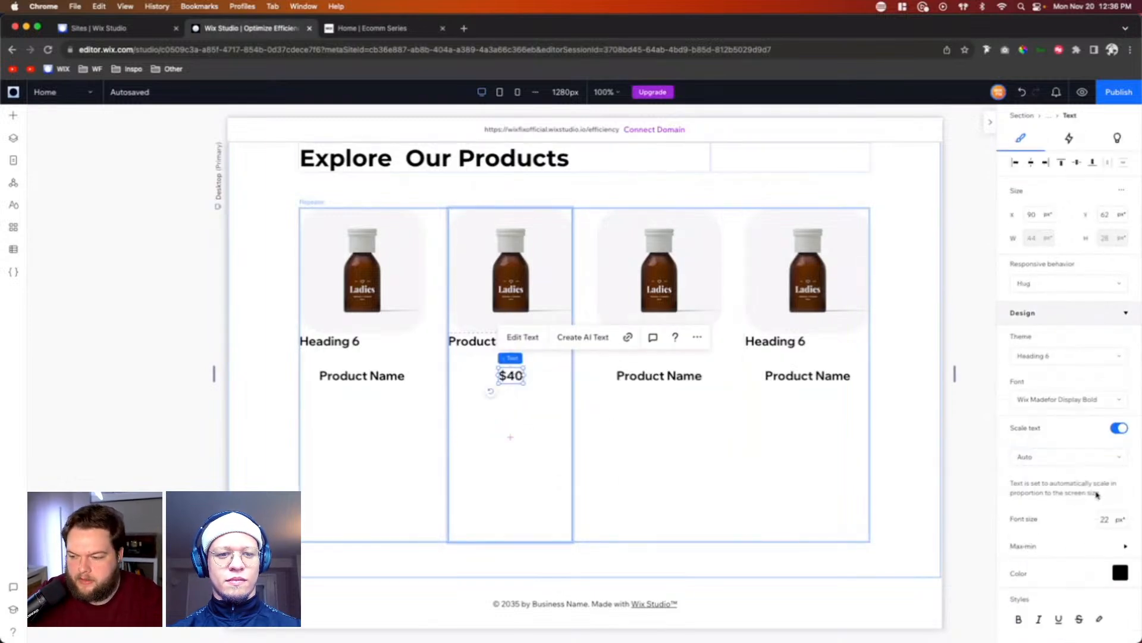
pyautogui.click(1106, 519)
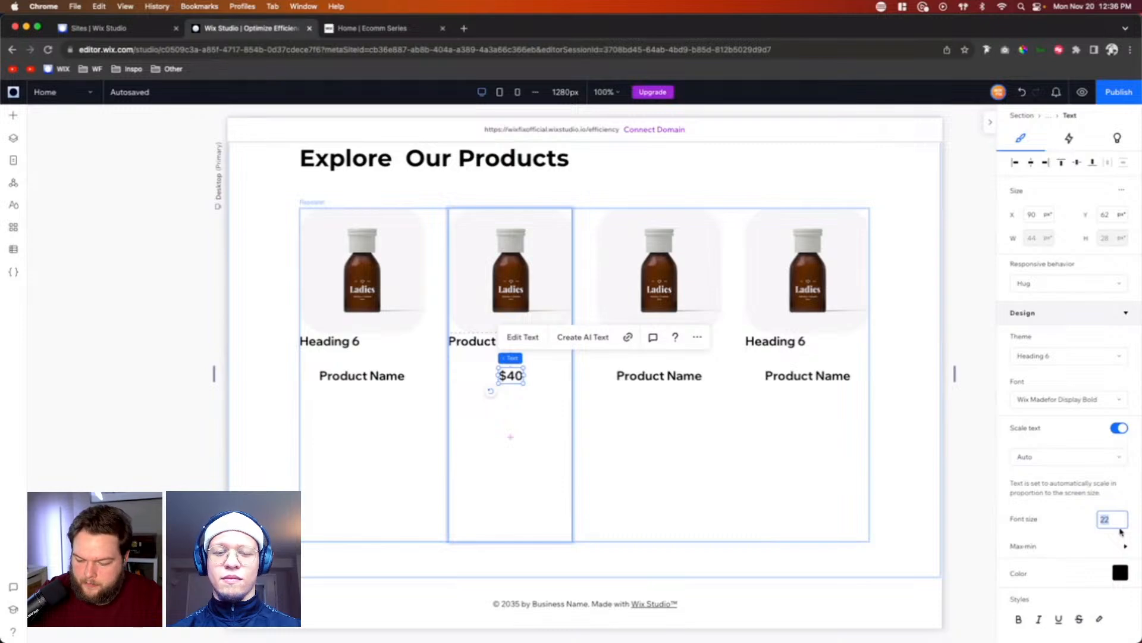
pyautogui.write('16')
pyautogui.press('Return')
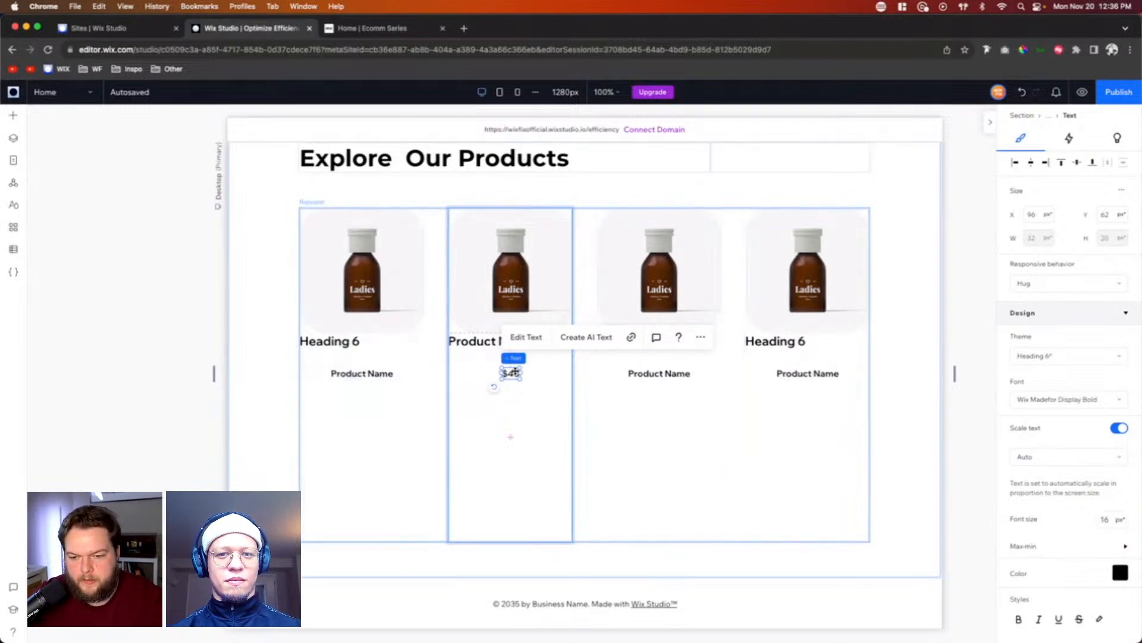
# Step: Move the $40 price directly beneath the product name, flush with its left edge, and stack the two texts
pyautogui.moveTo(511, 372); pyautogui.dragTo(457, 357)
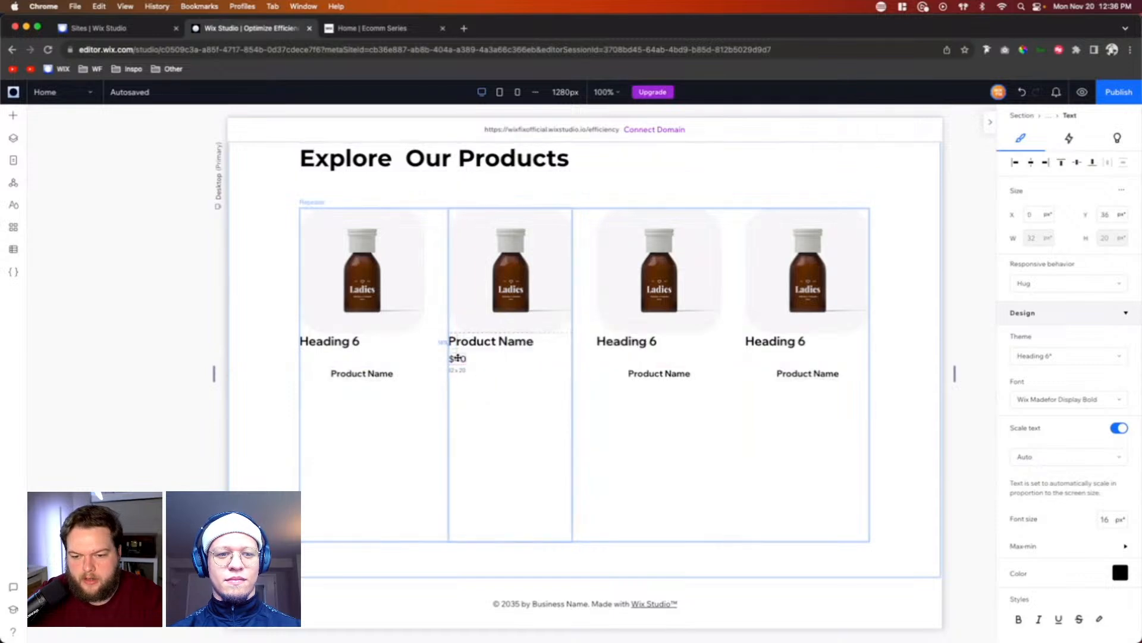
pyautogui.keyDown('shift'); pyautogui.click(503, 343); pyautogui.keyUp('shift')
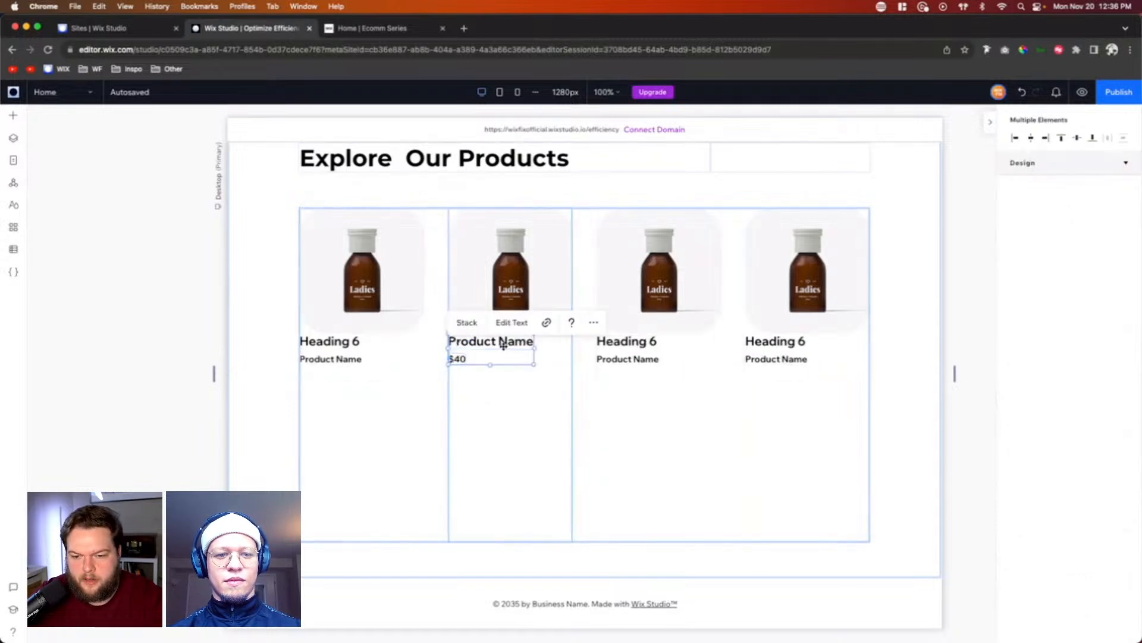
pyautogui.click(465, 303)
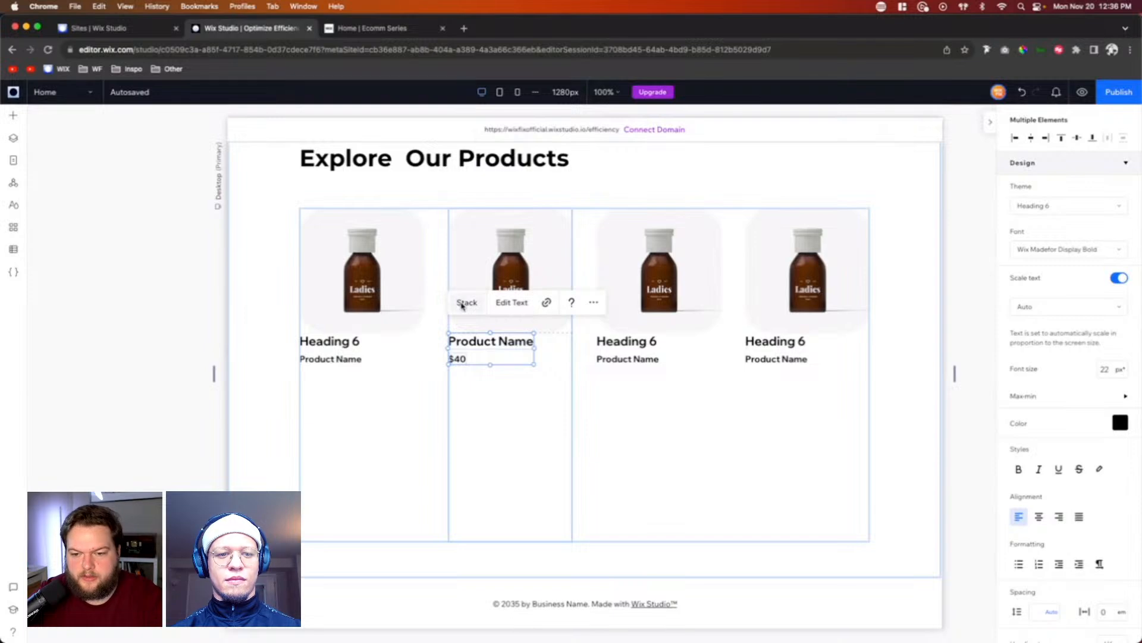
# Step: Change the first product card's heading to "Product 1" and the second card's heading to "Product 2"
pyautogui.click(343, 342)
pyautogui.doubleClick(344, 342)
pyautogui.write('P')
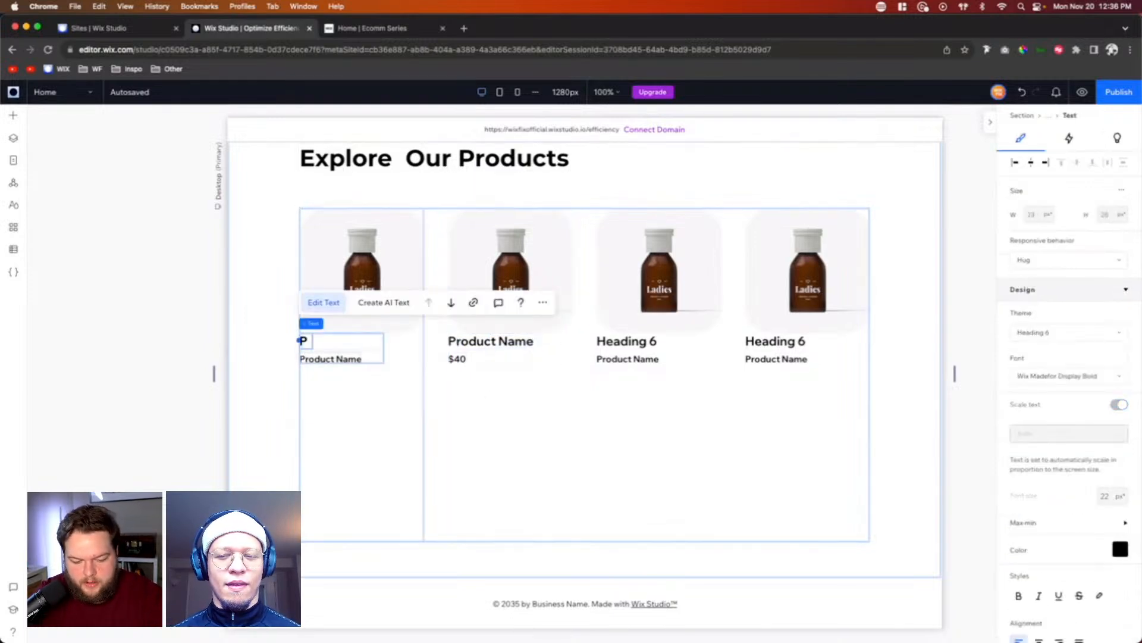
pyautogui.write('roduc')
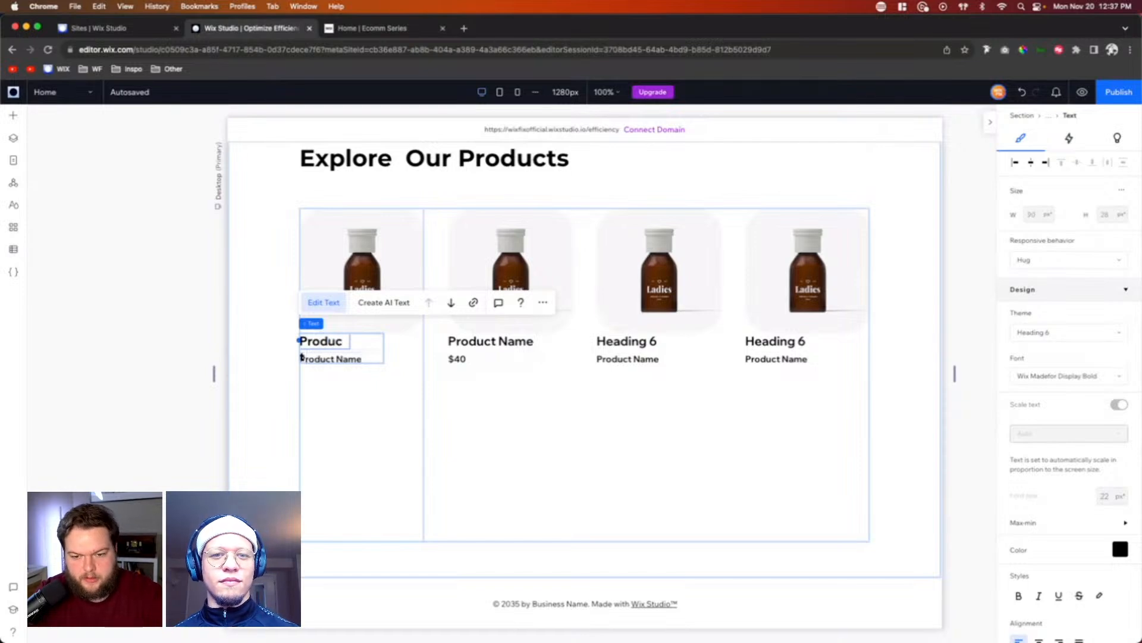
pyautogui.write('t 1')
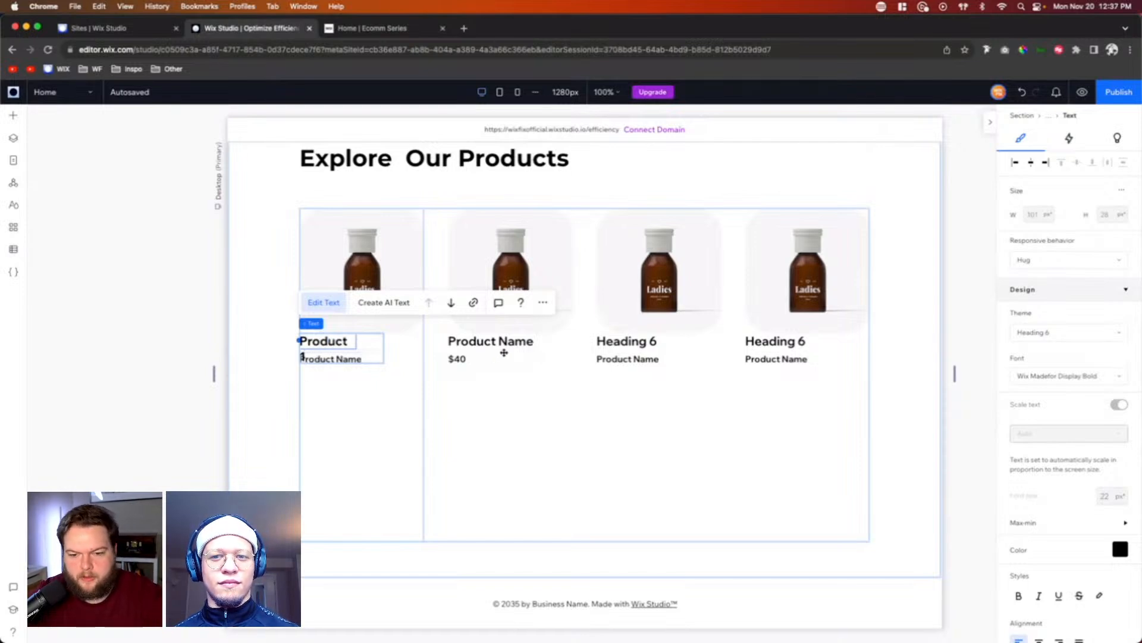
pyautogui.click(501, 342)
pyautogui.doubleClick(502, 341)
pyautogui.doubleClick(513, 341)
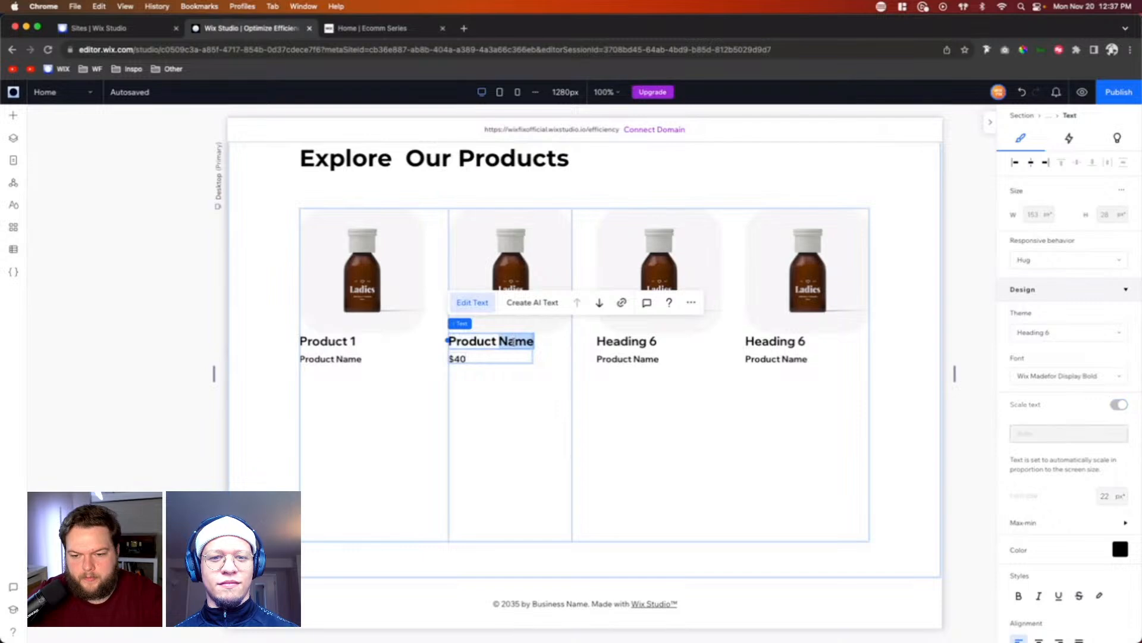
pyautogui.write('2')
# Step: Replace the third product card's heading with "Product 3" and the fourth card's heading with "Product 4"
pyautogui.click(631, 341)
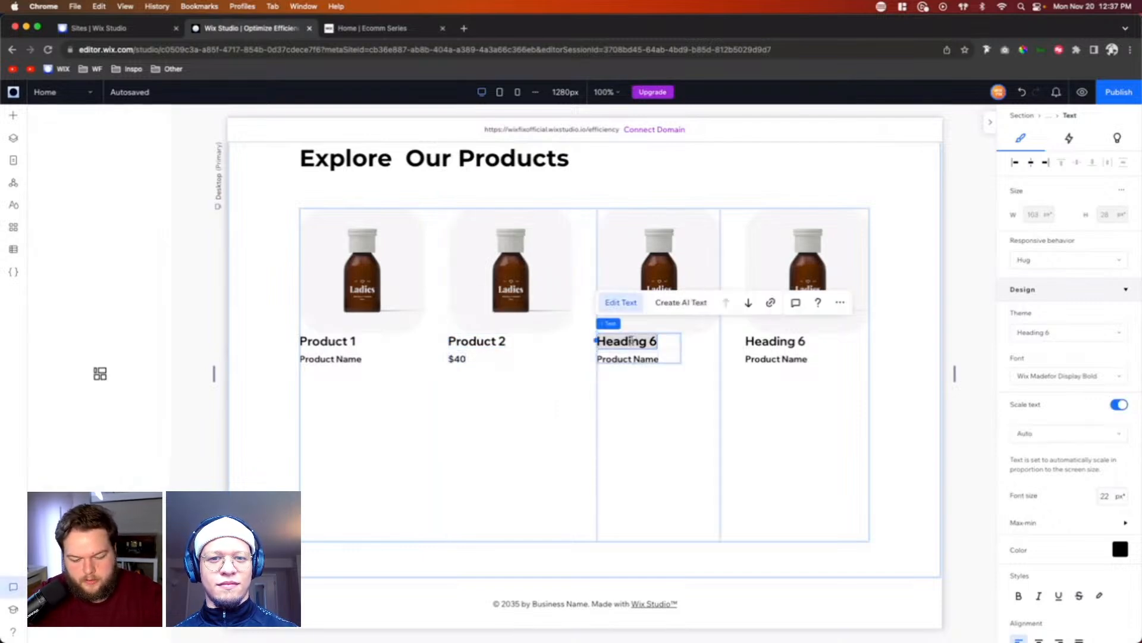
pyautogui.tripleClick(634, 343)
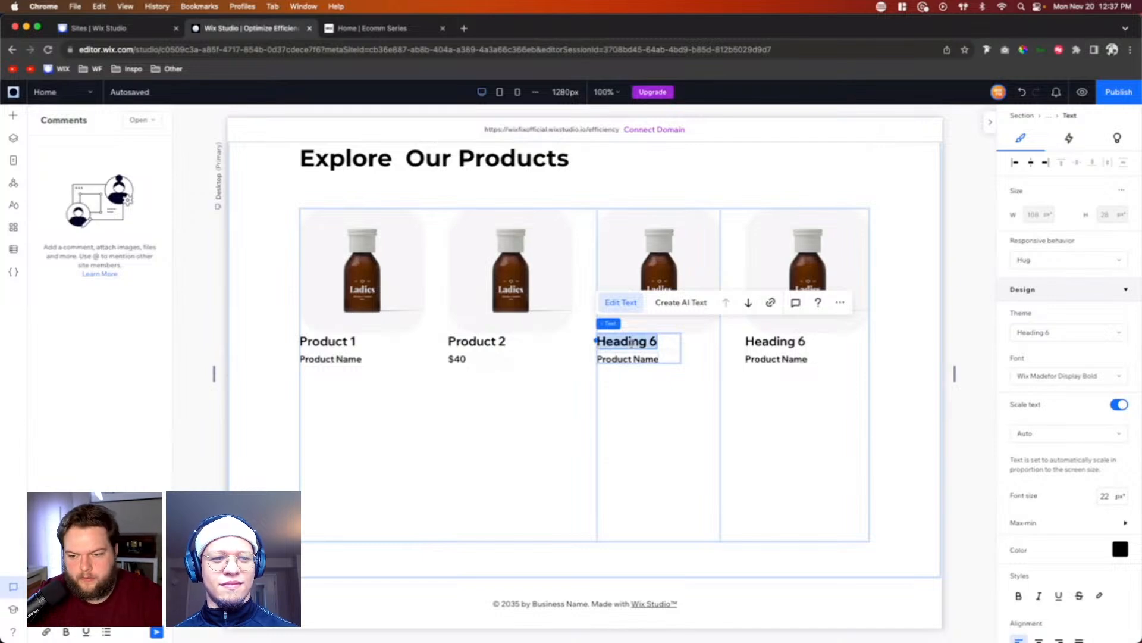
pyautogui.write('Product 3')
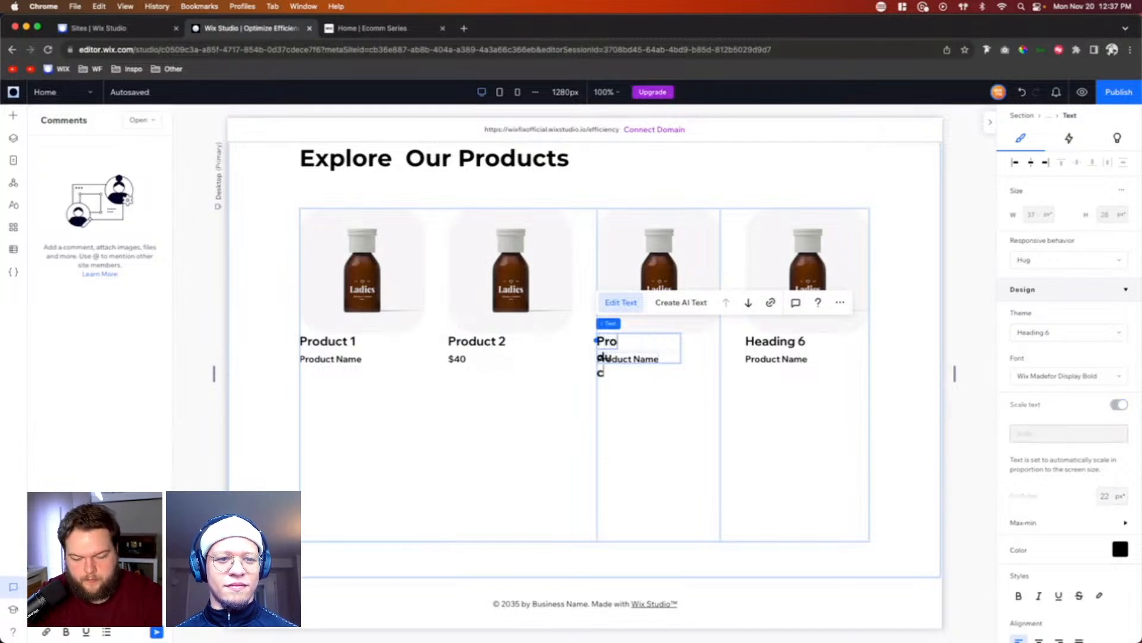
pyautogui.click(777, 342)
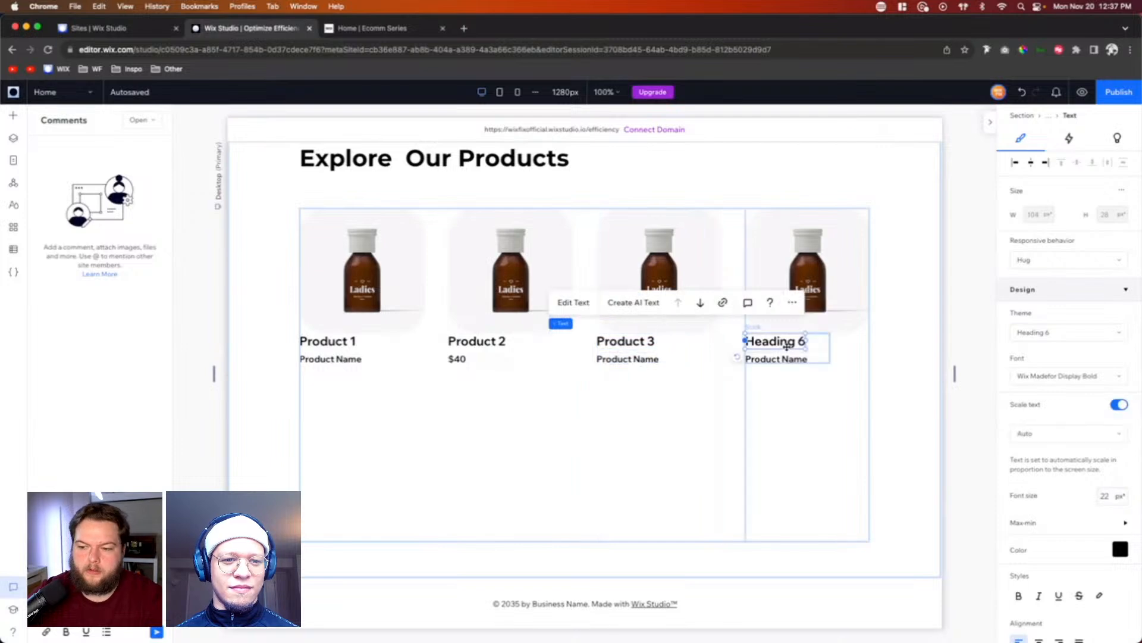
pyautogui.doubleClick(777, 342)
pyautogui.write('P')
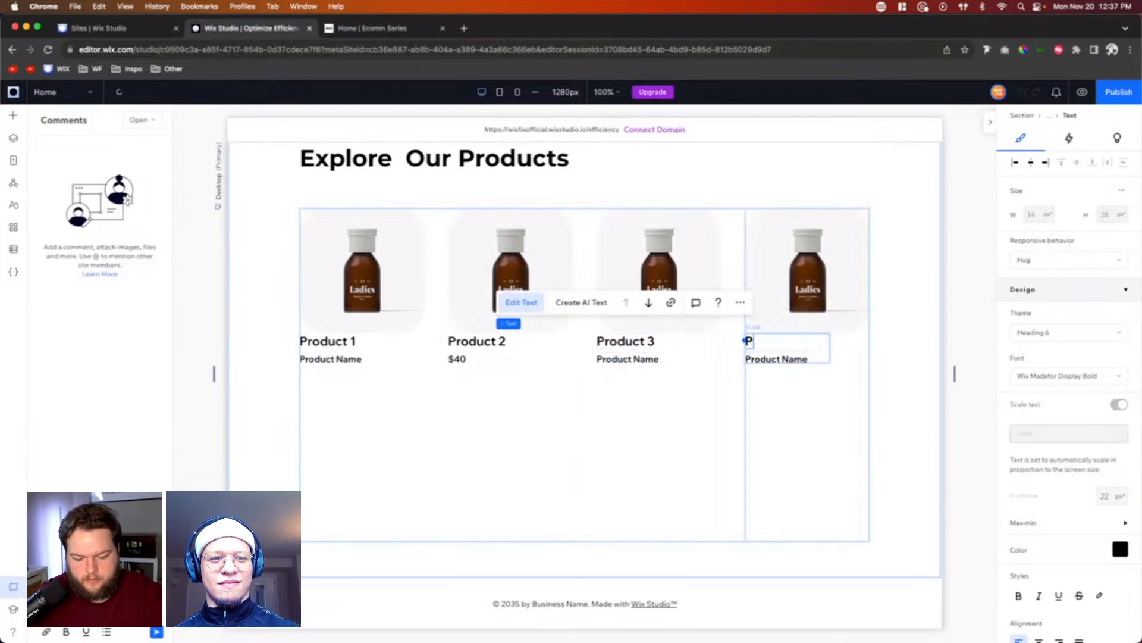
pyautogui.write('roduct 4')
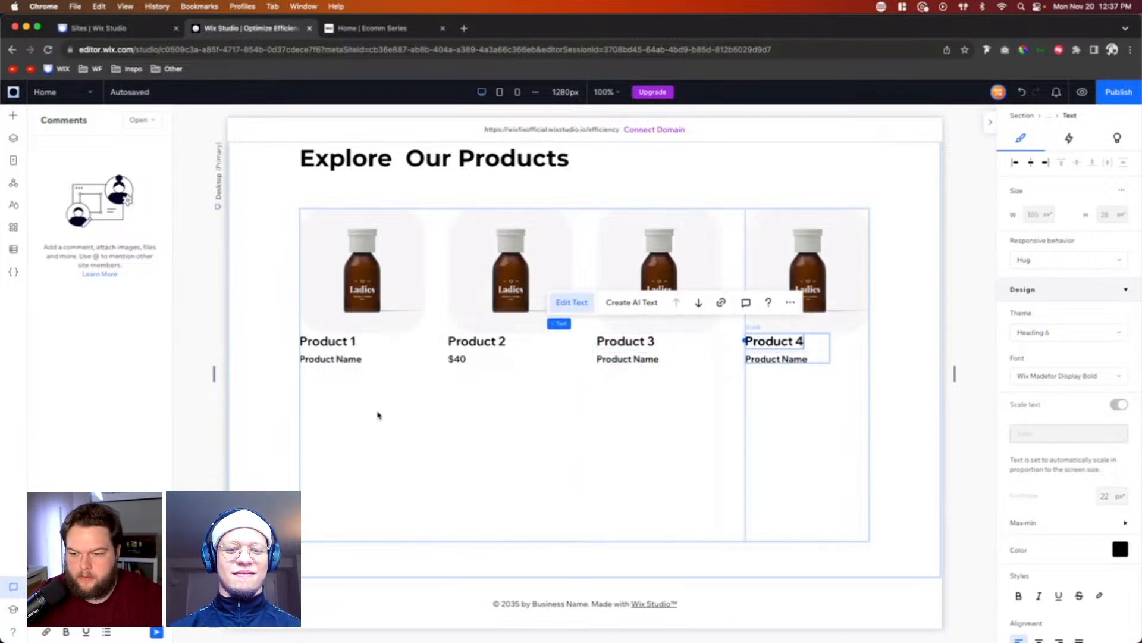
# Step: Replace the placeholder text under the "Product 1" heading with the price "$35"
pyautogui.click(319, 360)
pyautogui.doubleClick(319, 360)
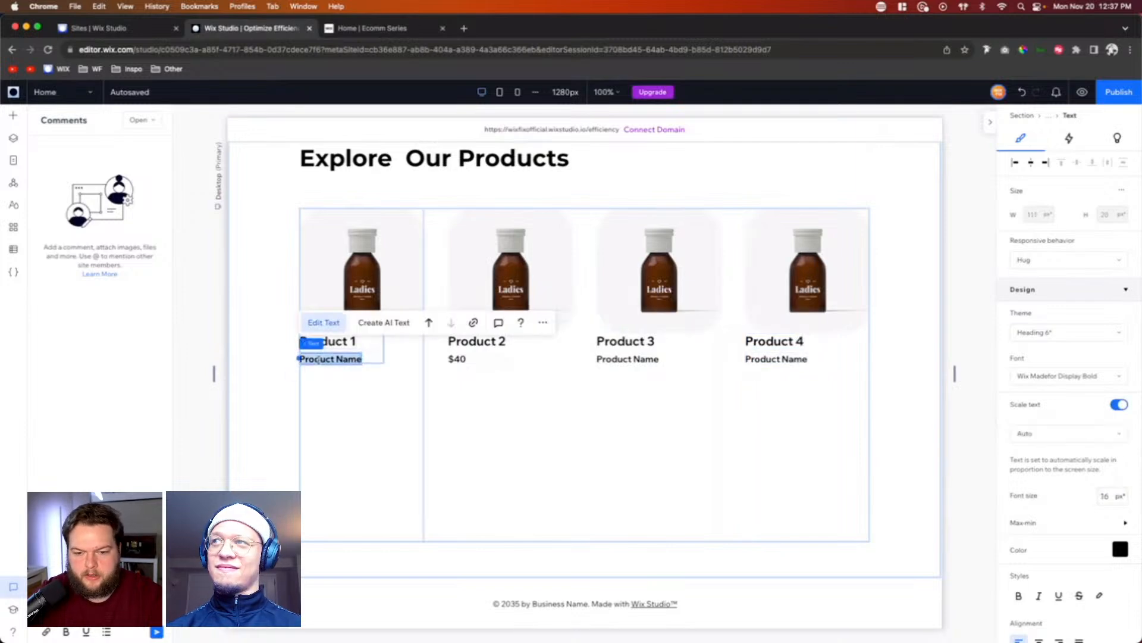
pyautogui.write('$35')
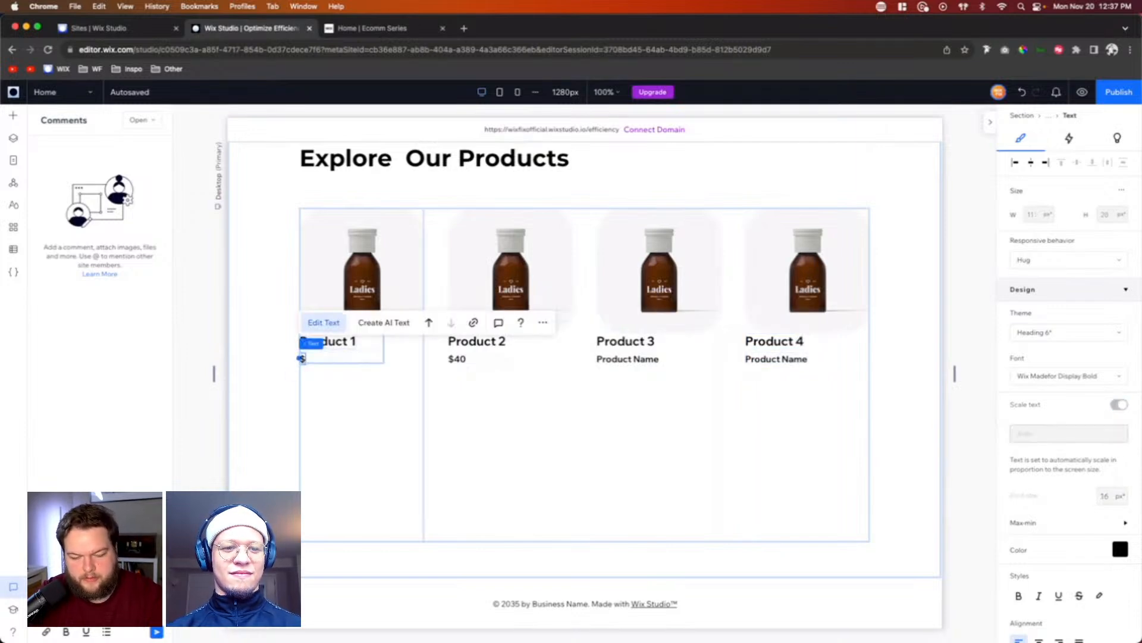
# Step: Replace the placeholder price texts with "$60" under "Product 3" and "$55" under "Product 4"
pyautogui.click(607, 357)
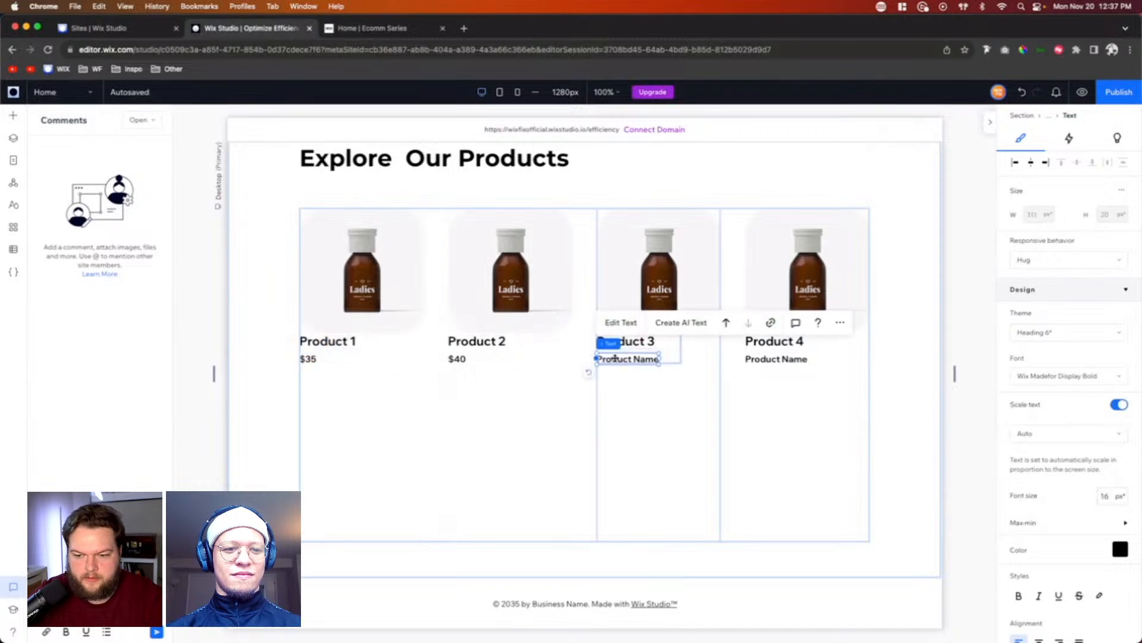
pyautogui.doubleClick(607, 357)
pyautogui.press('BackSpace')
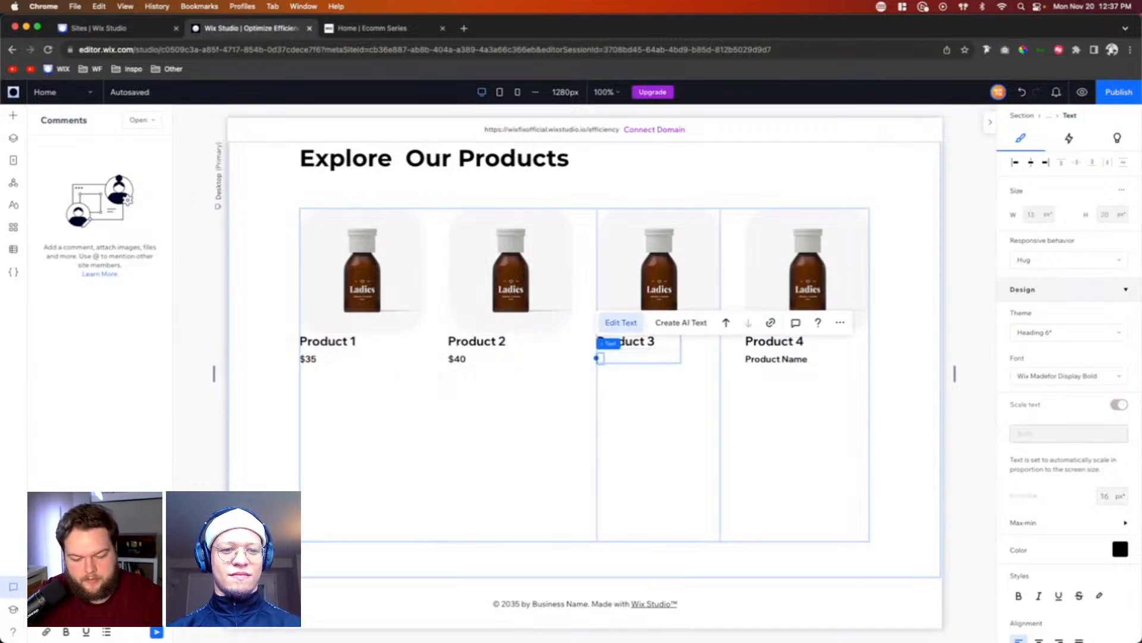
pyautogui.write('$60')
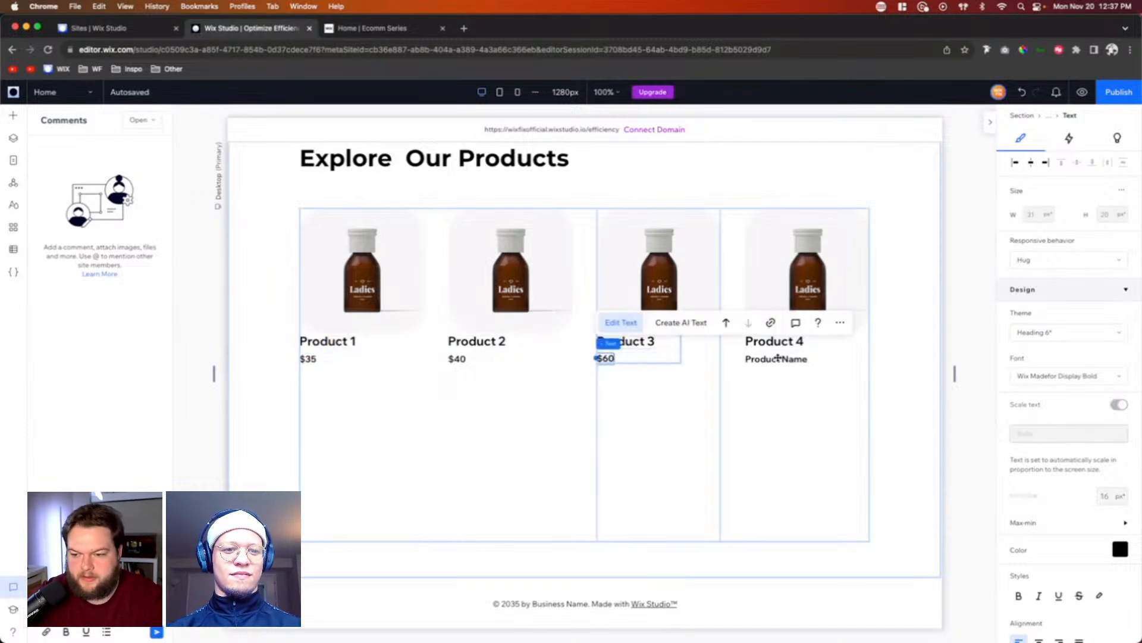
pyautogui.click(779, 357)
pyautogui.click(577, 323)
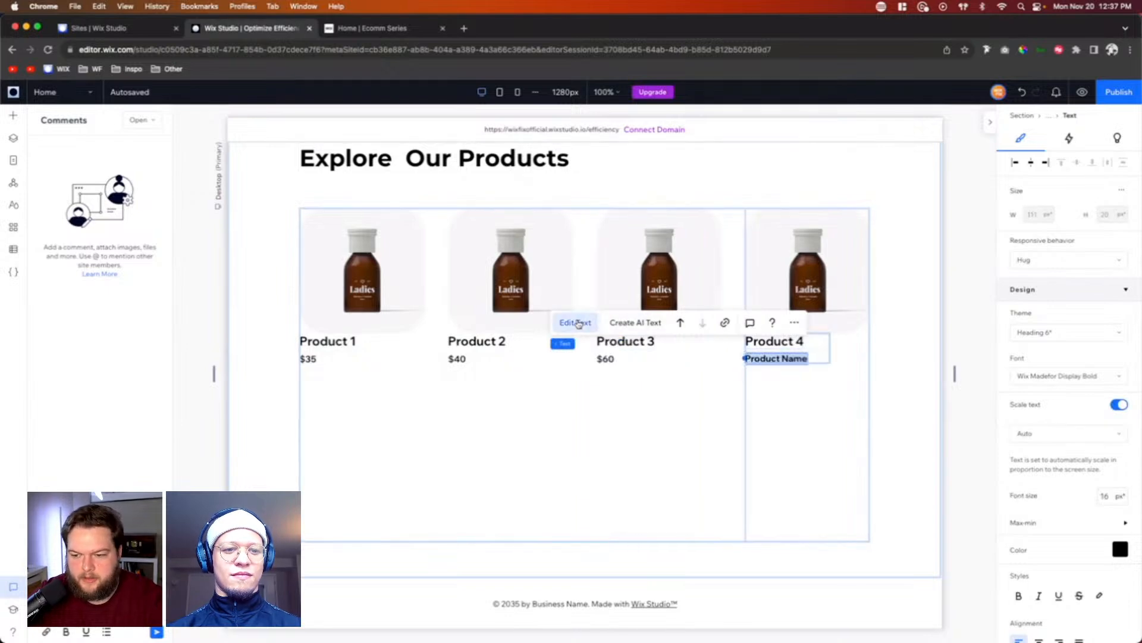
pyautogui.write('$55')
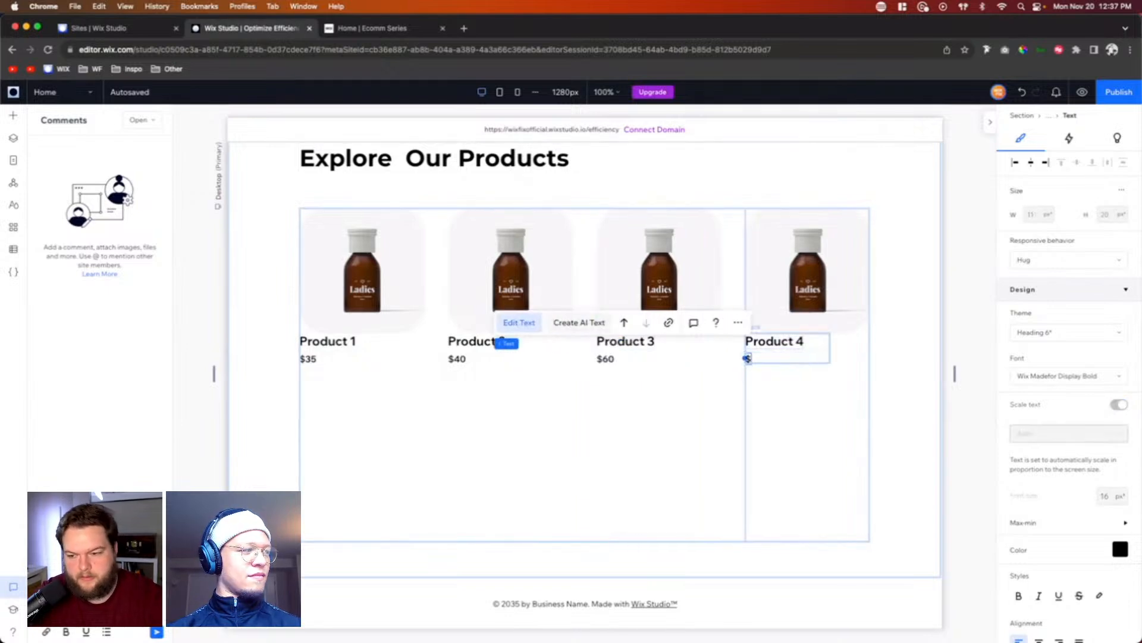
# Step: Replace the Product 2 image with Product-20.png and the Product 3 image with Product-22.png from the site files
pyautogui.click(506, 272)
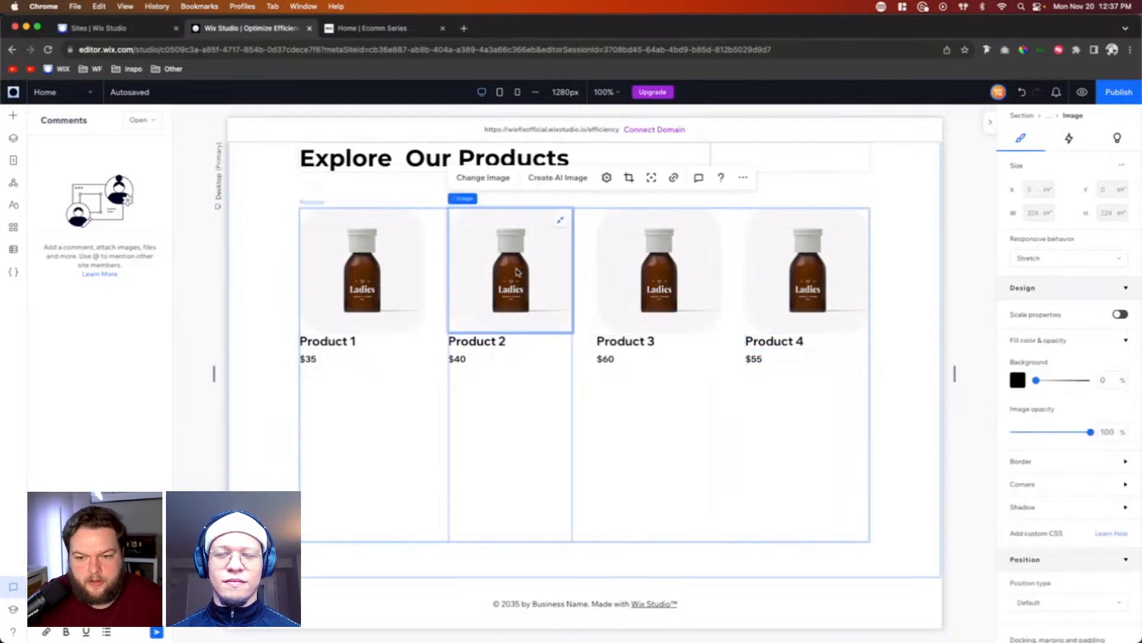
pyautogui.click(483, 177)
pyautogui.doubleClick(490, 306)
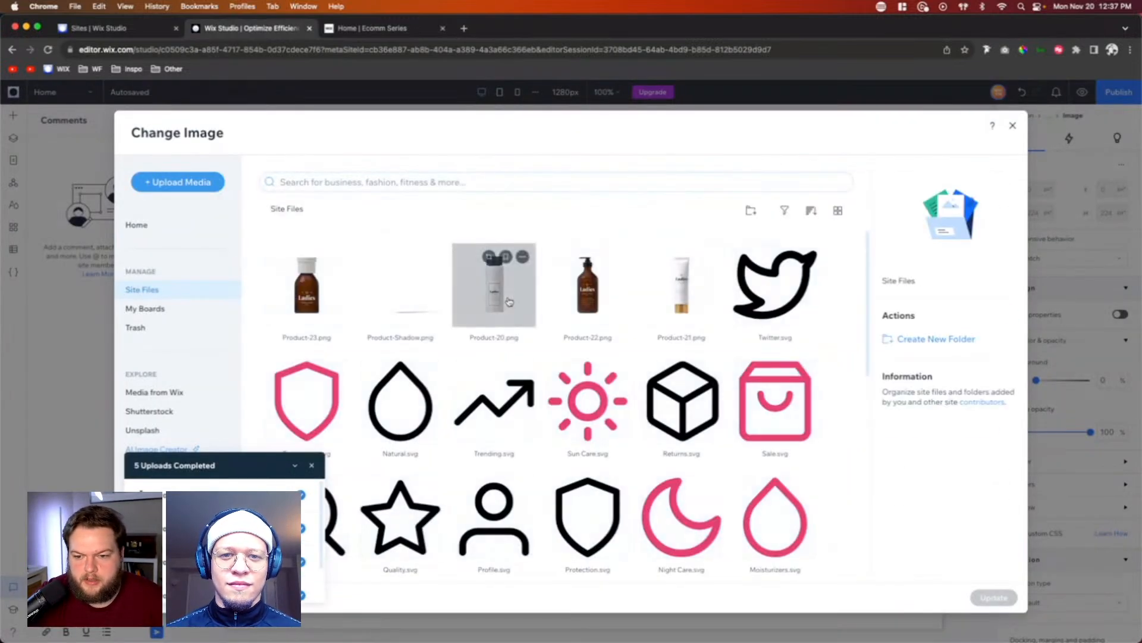
pyautogui.click(642, 277)
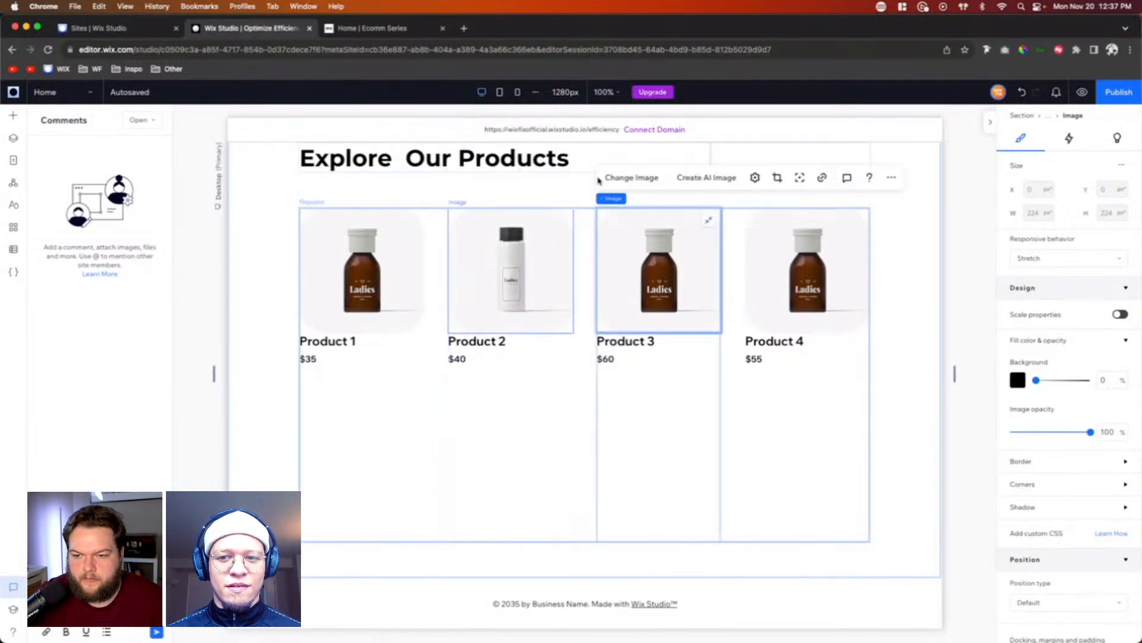
pyautogui.click(619, 177)
pyautogui.doubleClick(586, 295)
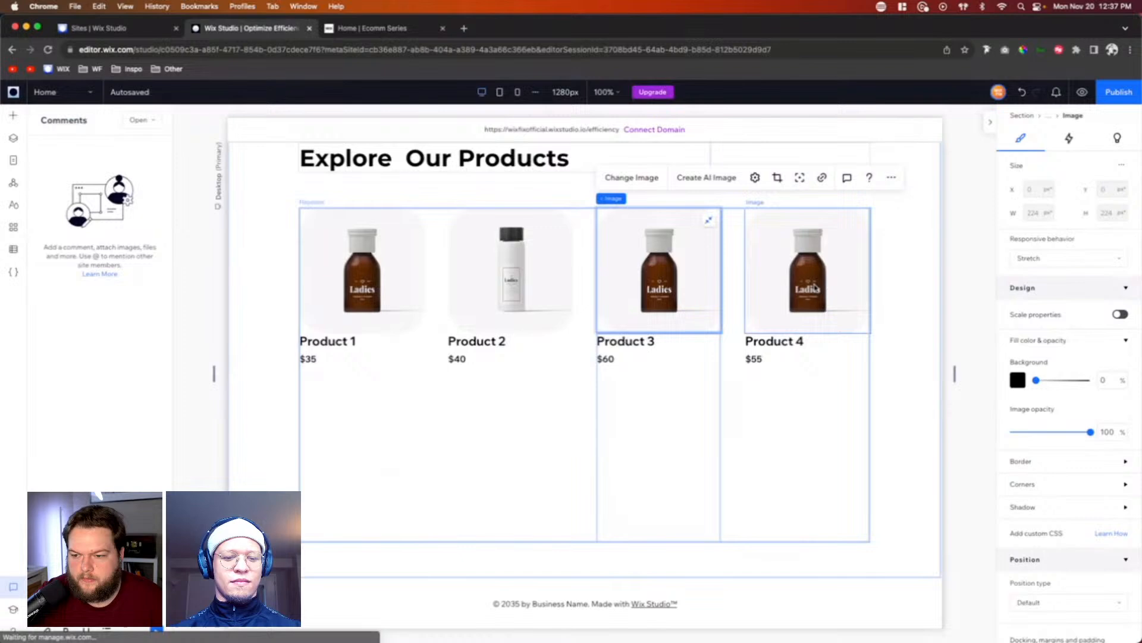
# Step: Replace the Product 4 image with Product-21.png from the site files
pyautogui.click(815, 288)
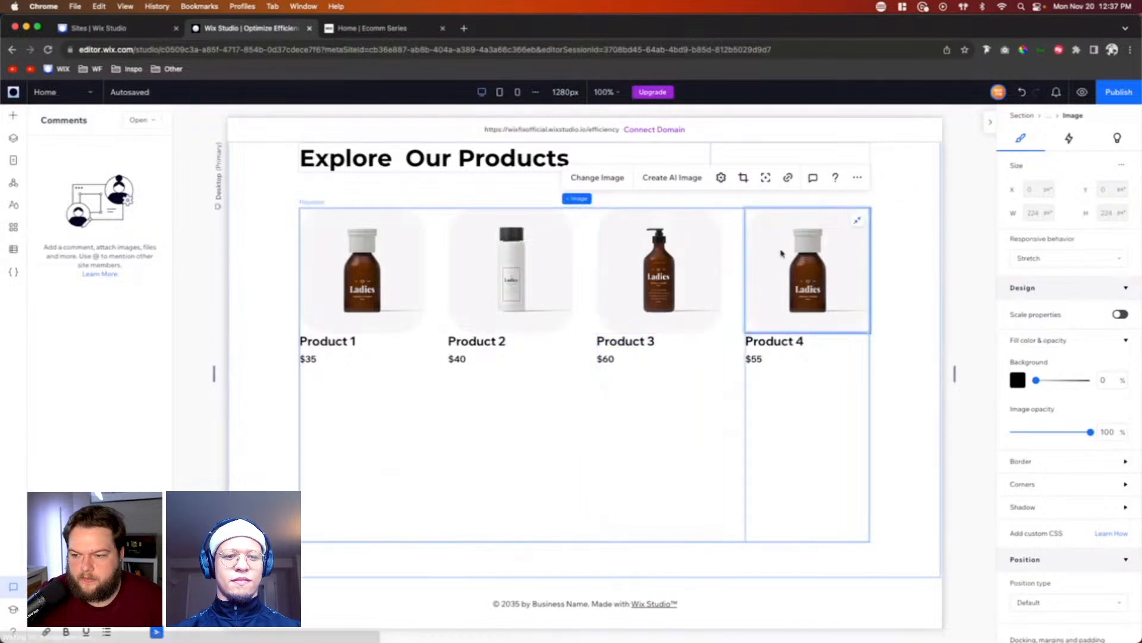
pyautogui.click(579, 178)
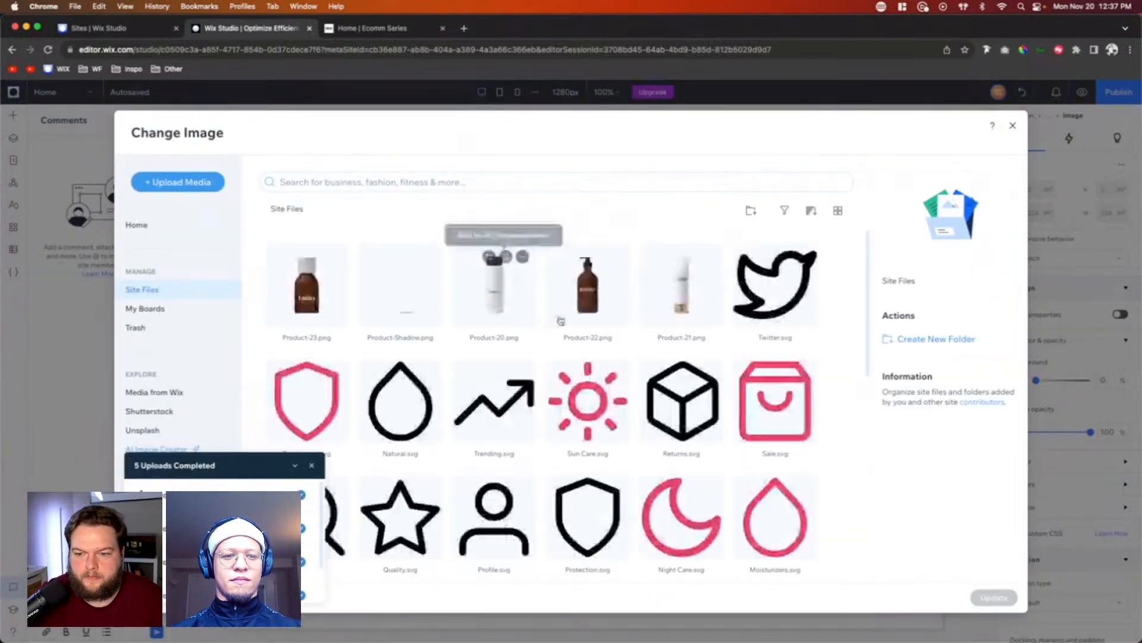
pyautogui.doubleClick(672, 299)
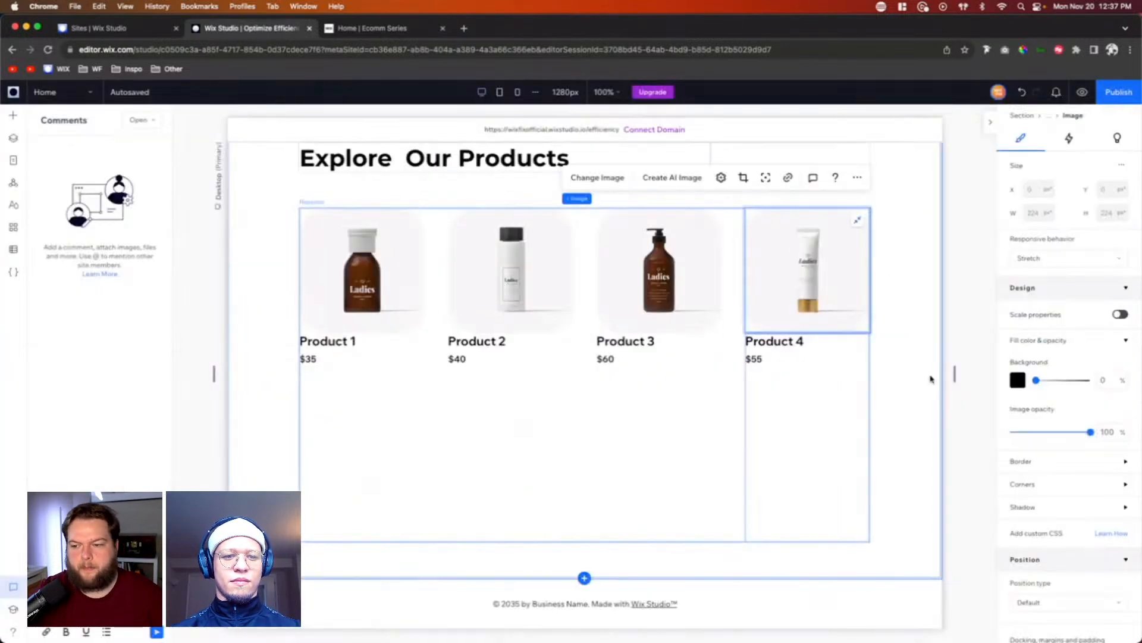
# Step: Set the vertical gap between the product card's rows to 24 px and switch its unit to viewport width (vw)
pyautogui.scroll(6, 905, 369)
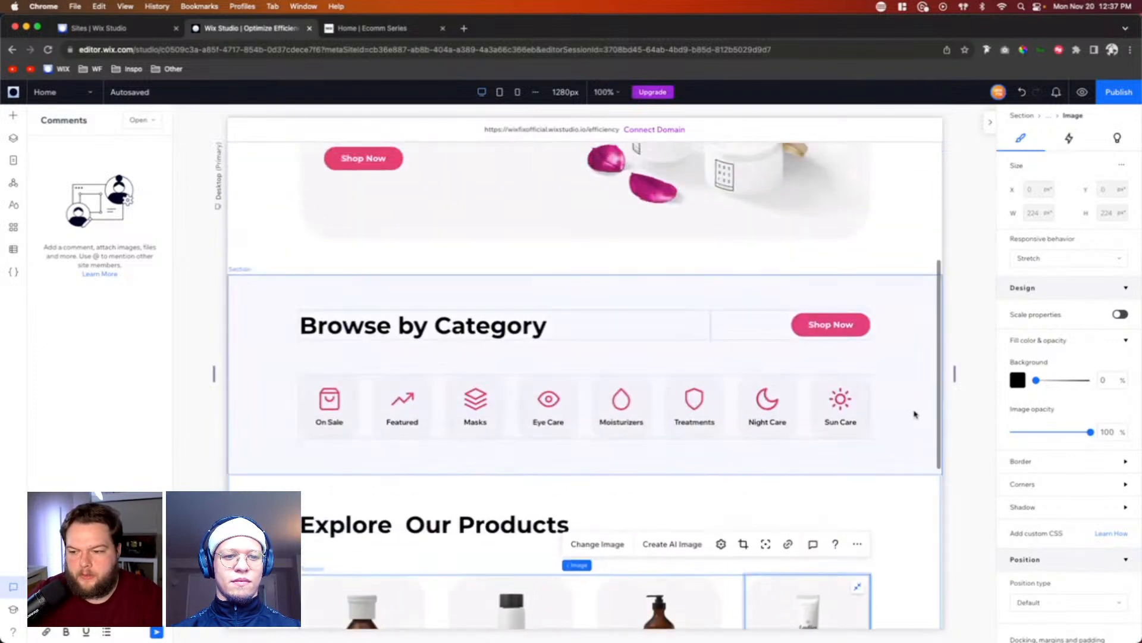
pyautogui.scroll(-6, 909, 385)
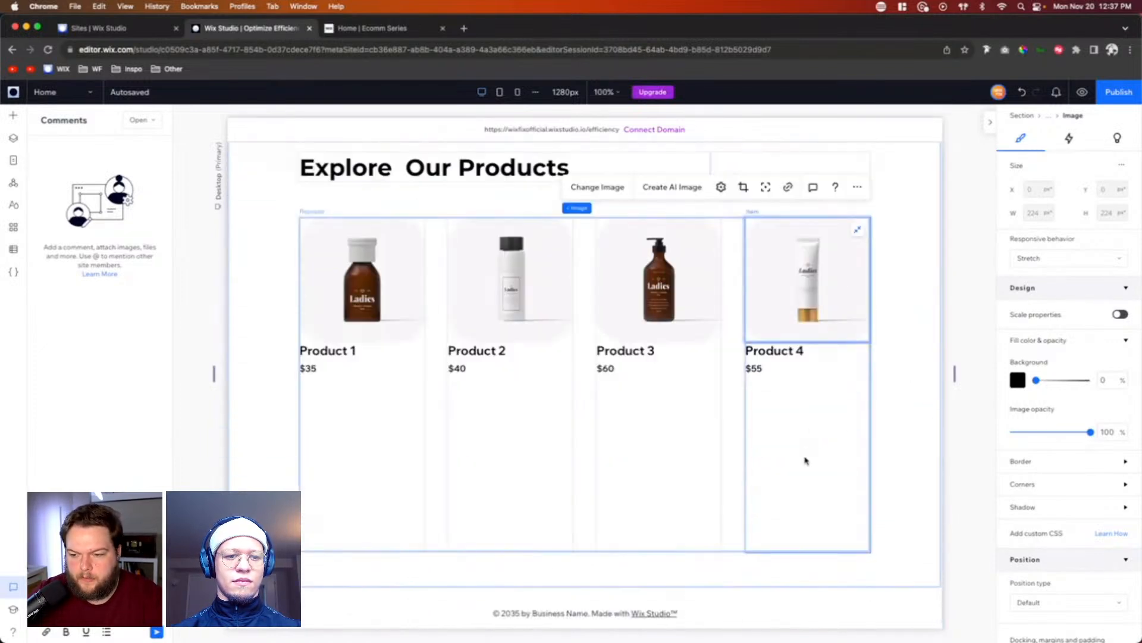
pyautogui.click(806, 462)
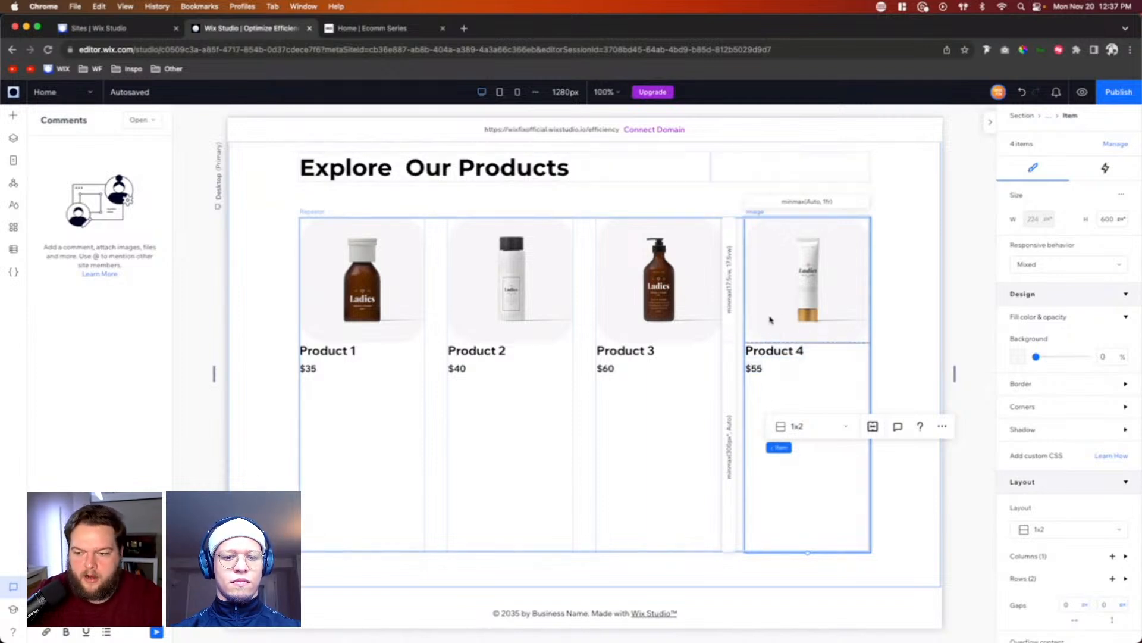
pyautogui.click(1108, 604)
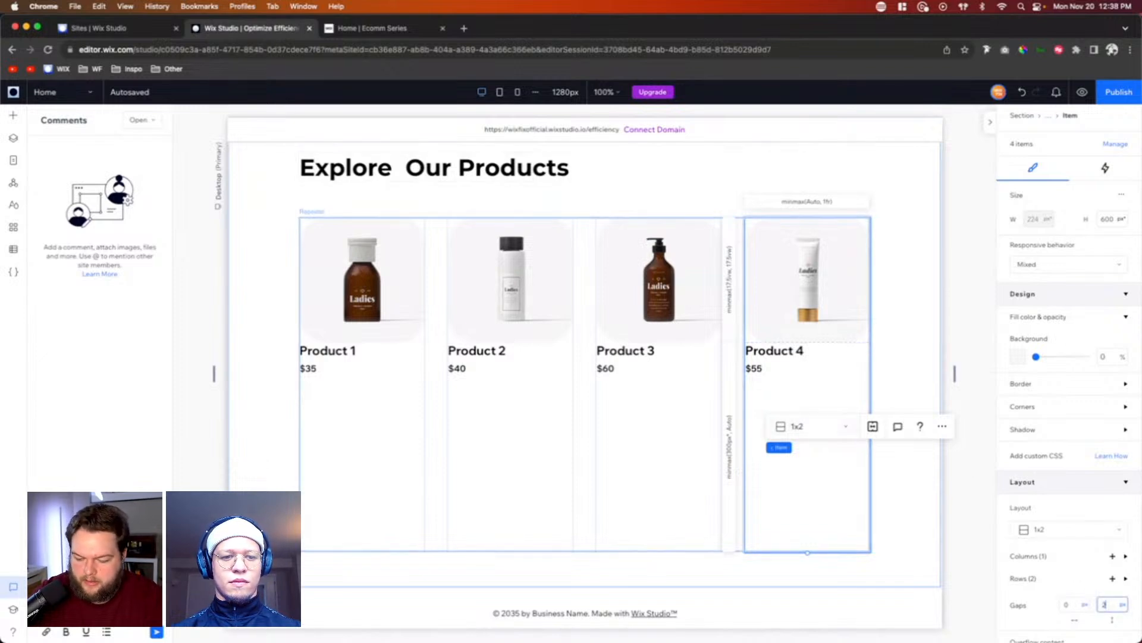
pyautogui.press('Return')
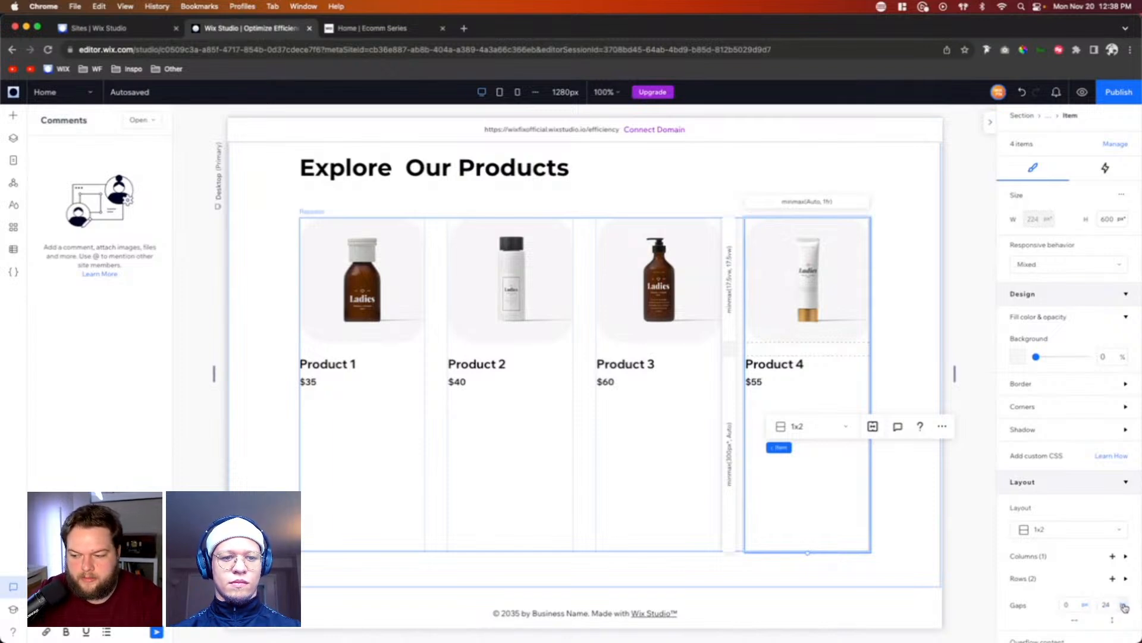
pyautogui.click(1124, 606)
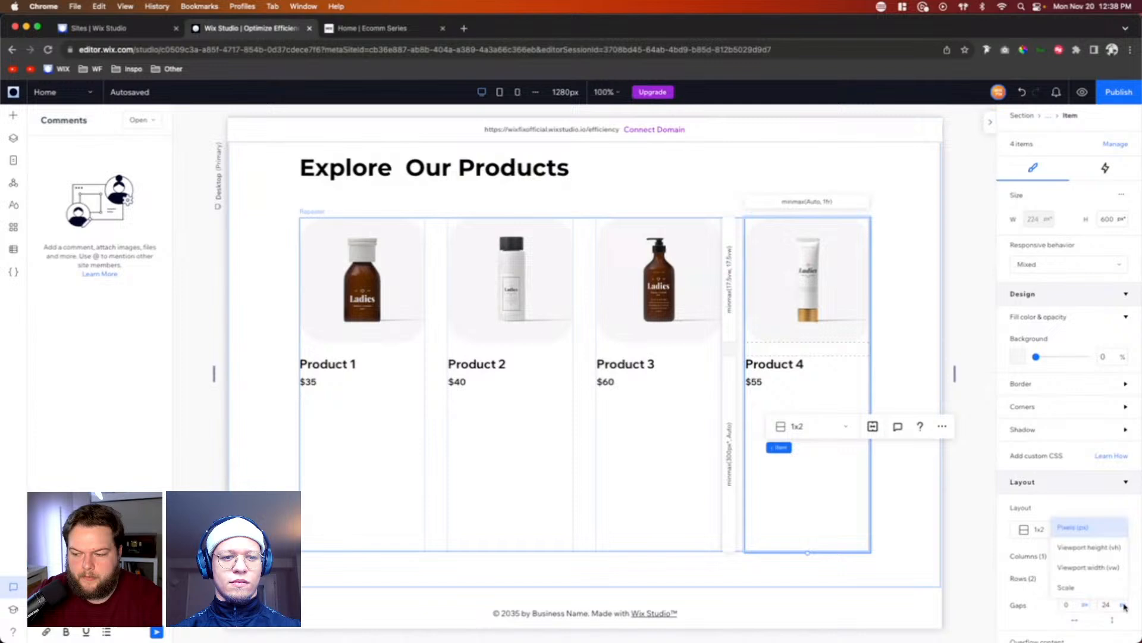
pyautogui.click(1092, 575)
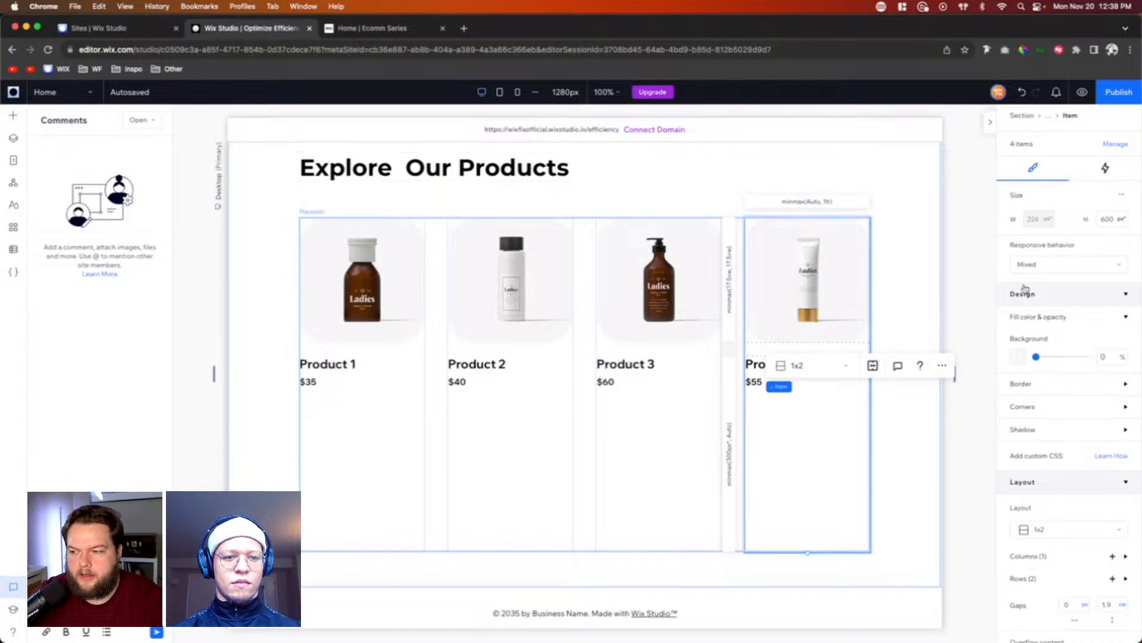
# Step: Set the product card's height to 0 and shrink the "Explore Our Products" section to about 324 px high
pyautogui.click(1108, 219)
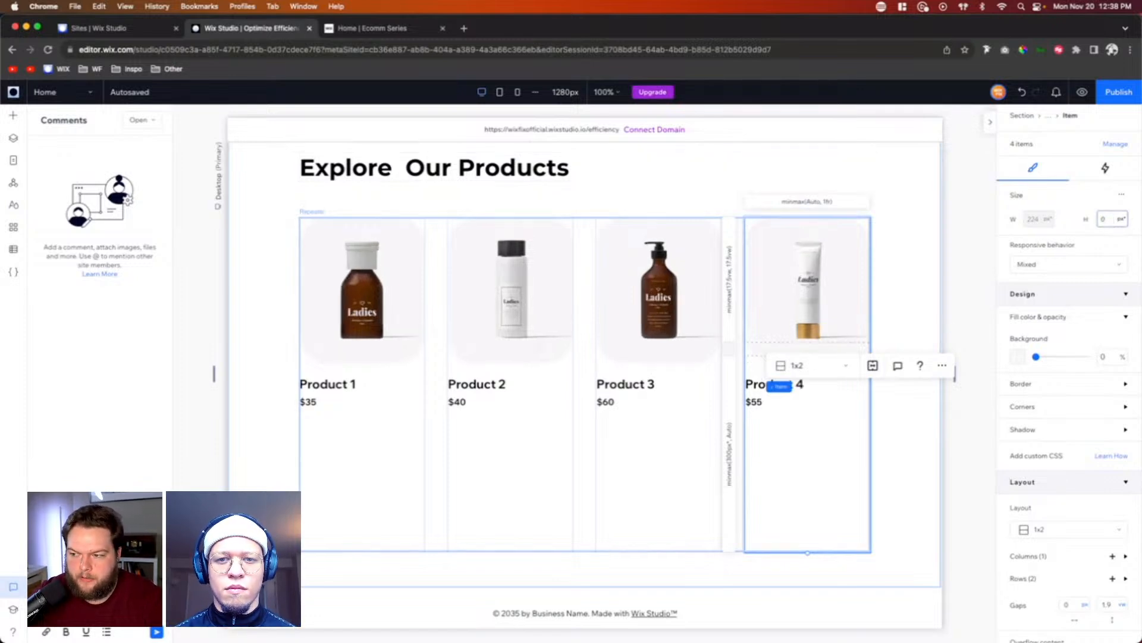
pyautogui.click(909, 485)
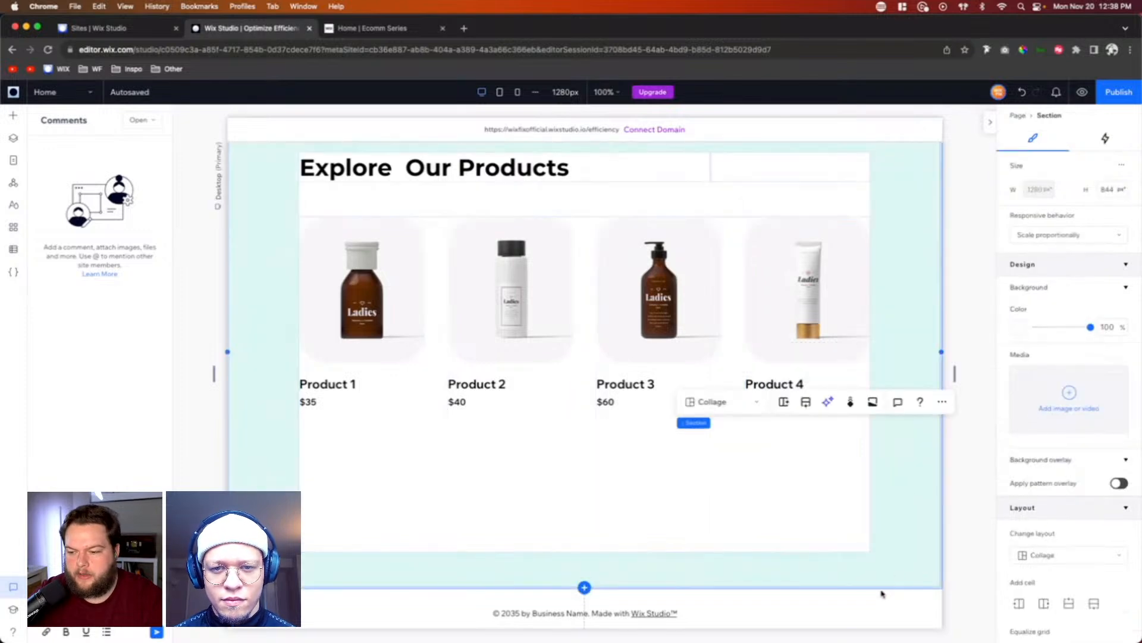
pyautogui.moveTo(872, 588); pyautogui.dragTo(848, 241)
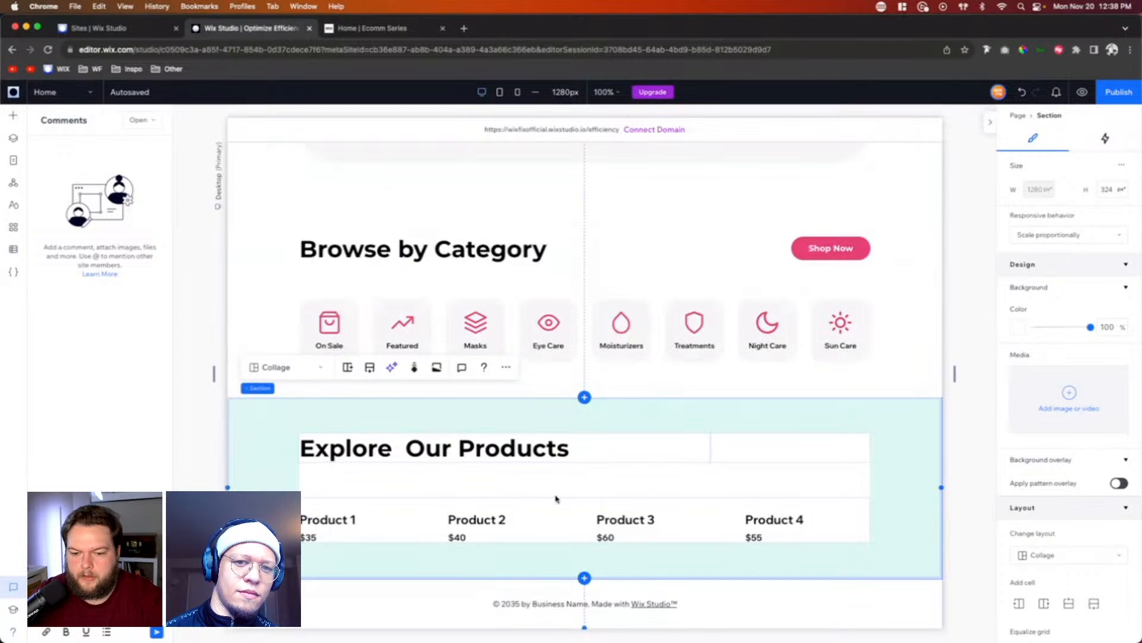
# Step: Set the second row of the Product 1 card to a minimum and maximum height of 17.5 vw
pyautogui.click(317, 504)
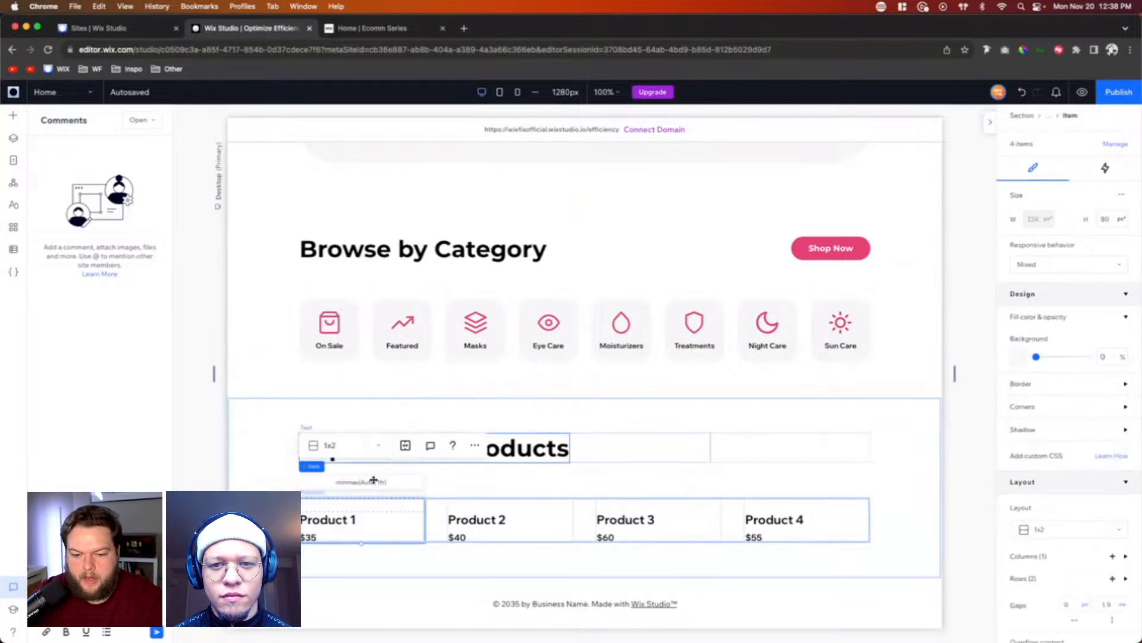
pyautogui.click(1018, 577)
pyautogui.scroll(-3, 1047, 554)
pyautogui.click(1063, 528)
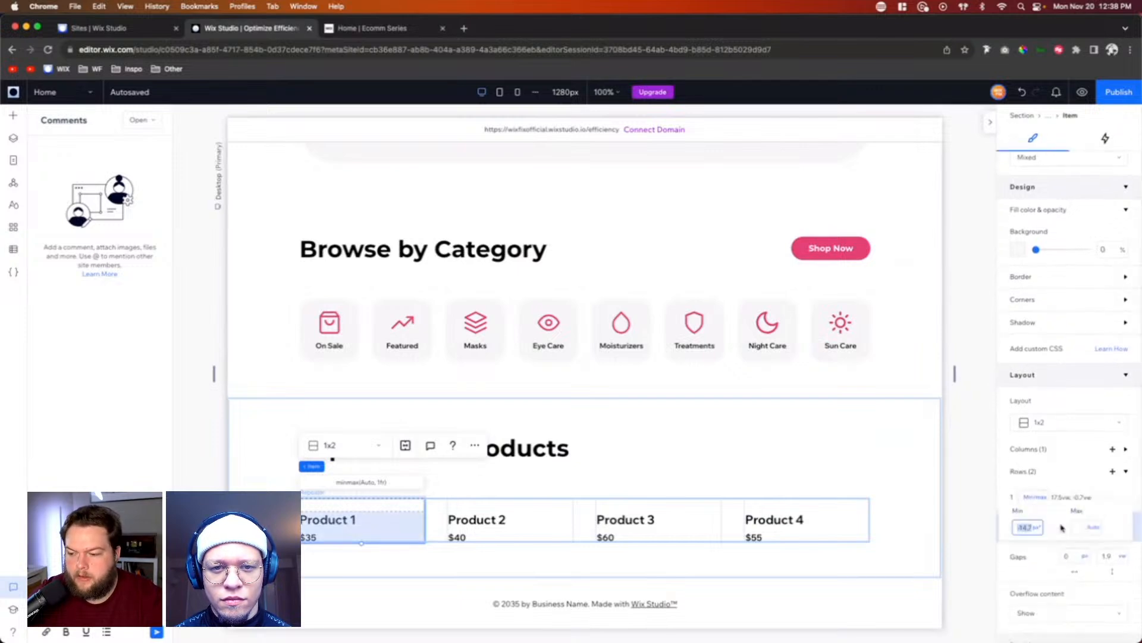
pyautogui.write('17')
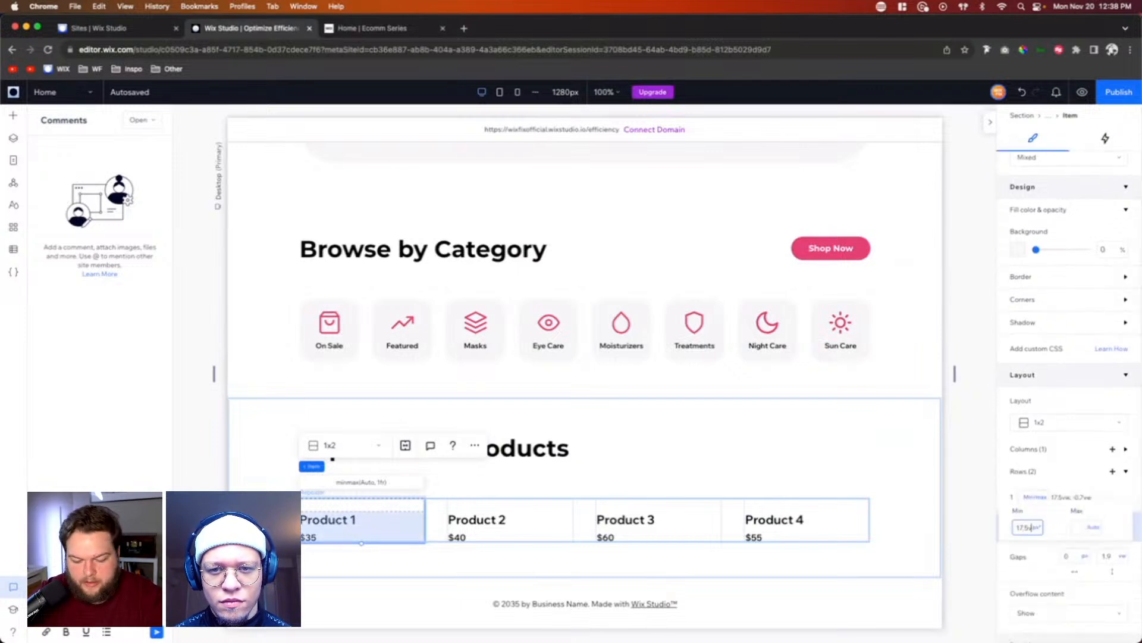
pyautogui.write('.5')
pyautogui.click(1082, 528)
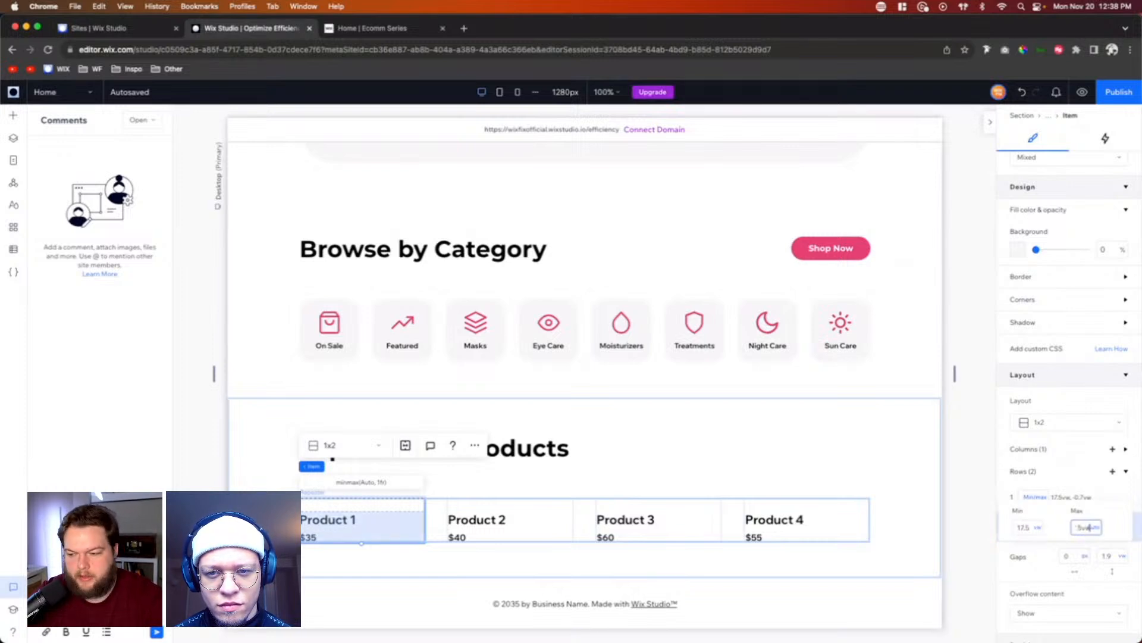
pyautogui.press('Return')
# Step: Set the maximum height of the product card's first row to 17.6 vw
pyautogui.click(1047, 485)
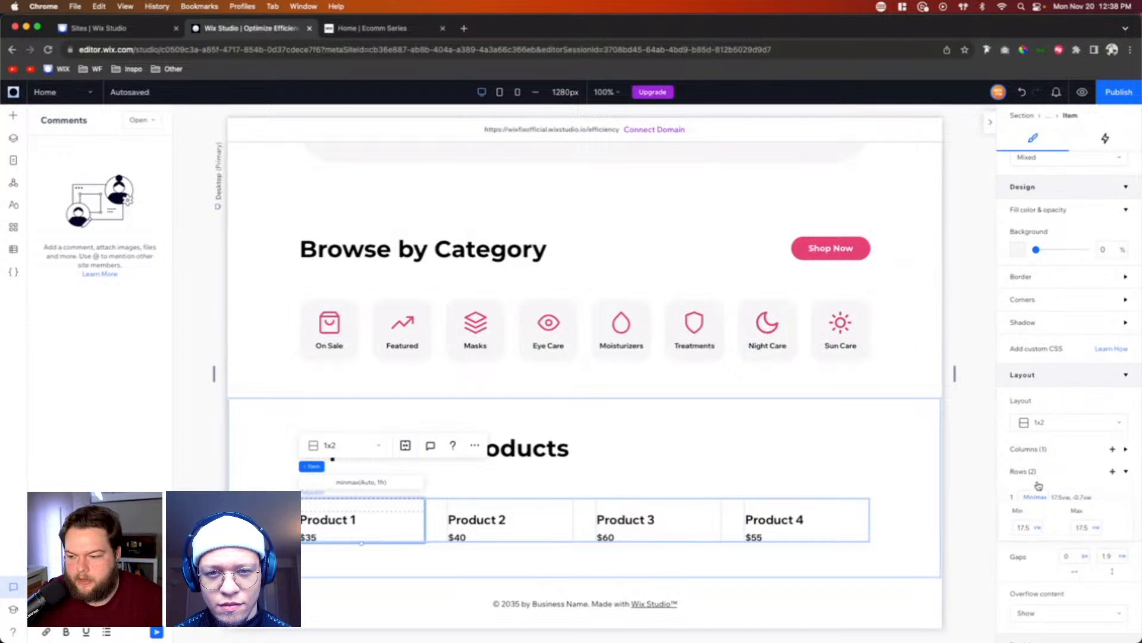
pyautogui.click(1060, 476)
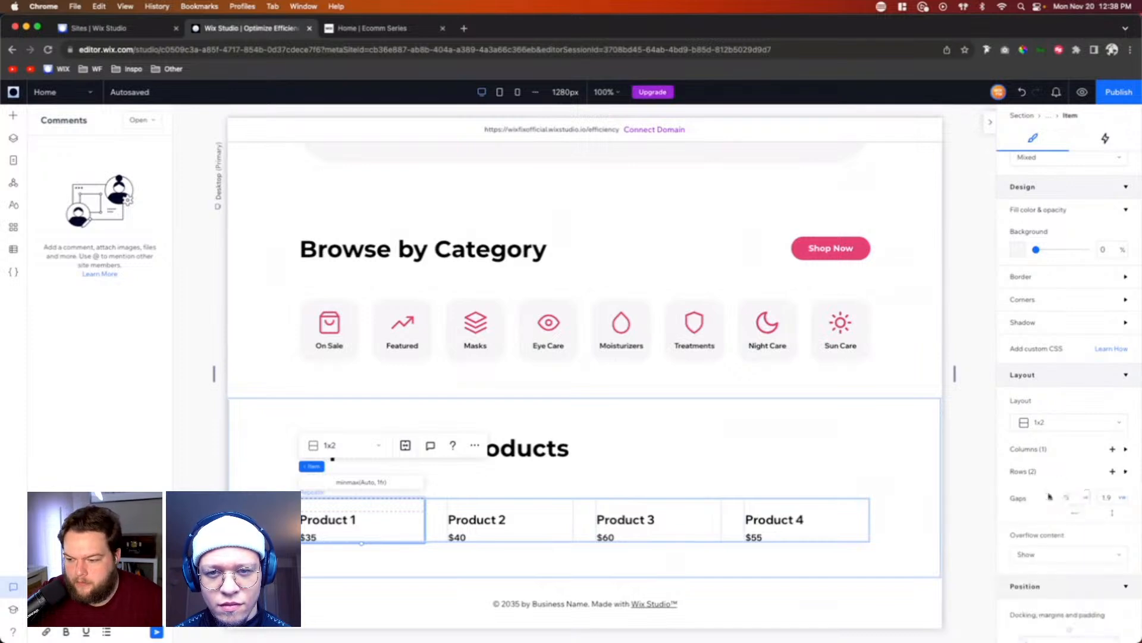
pyautogui.click(1037, 475)
pyautogui.click(1081, 503)
pyautogui.click(1083, 500)
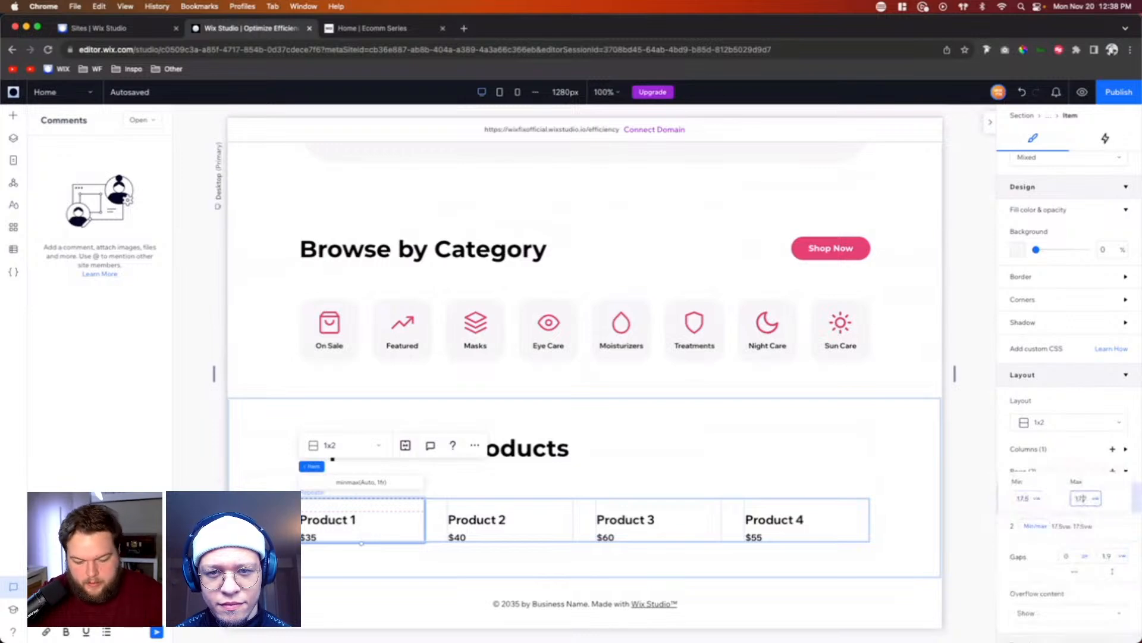
pyautogui.press('Return')
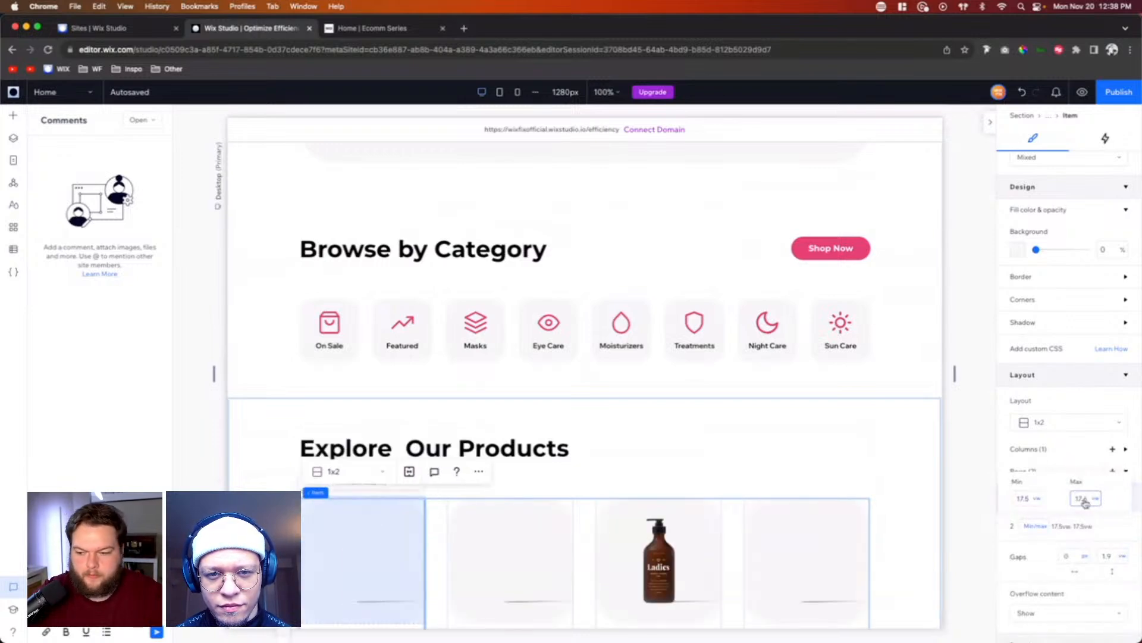
pyautogui.click(955, 475)
# Step: Try a minimum width of 17.5 vw for the Product 1 card's column and return the minimum to Auto
pyautogui.scroll(-2, 954, 476)
pyautogui.scroll(-5, 954, 475)
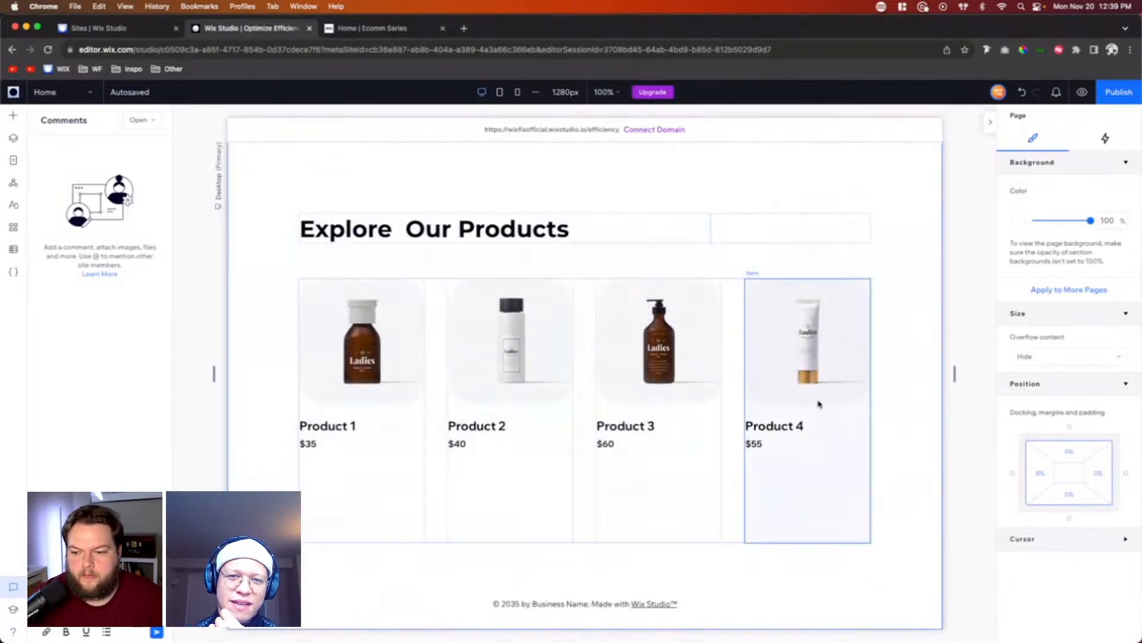
pyautogui.click(726, 349)
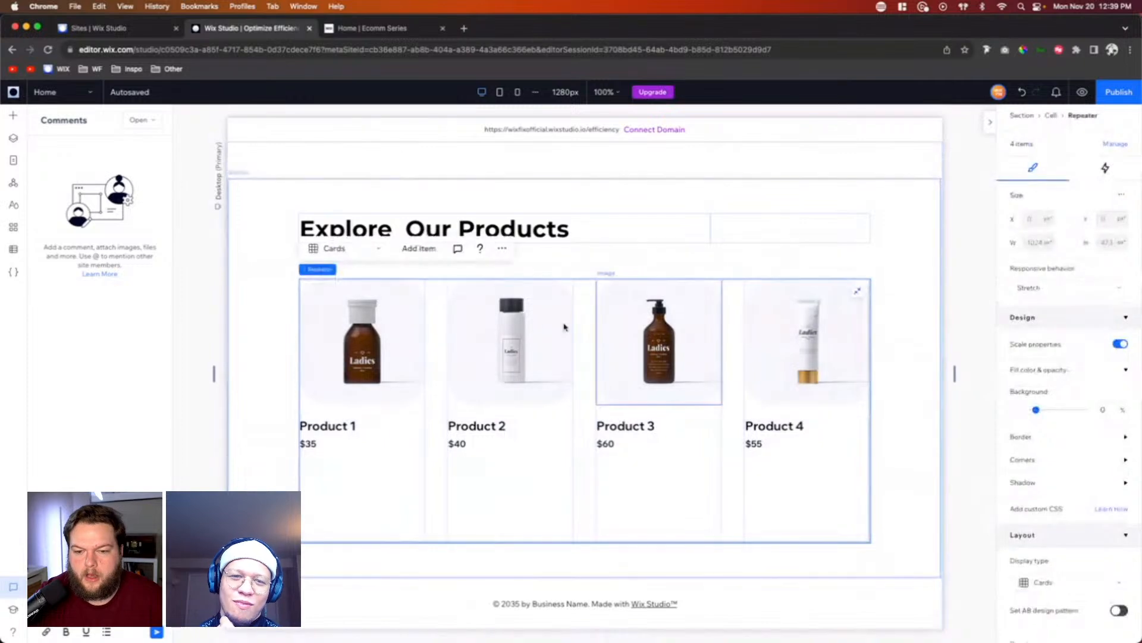
pyautogui.click(381, 473)
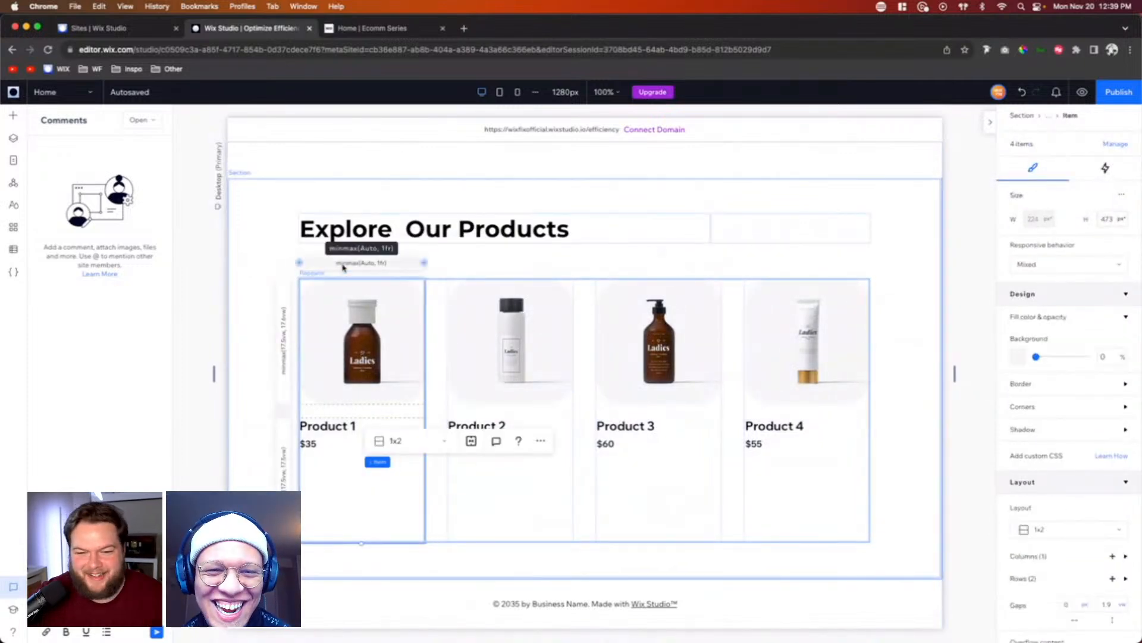
pyautogui.click(342, 267)
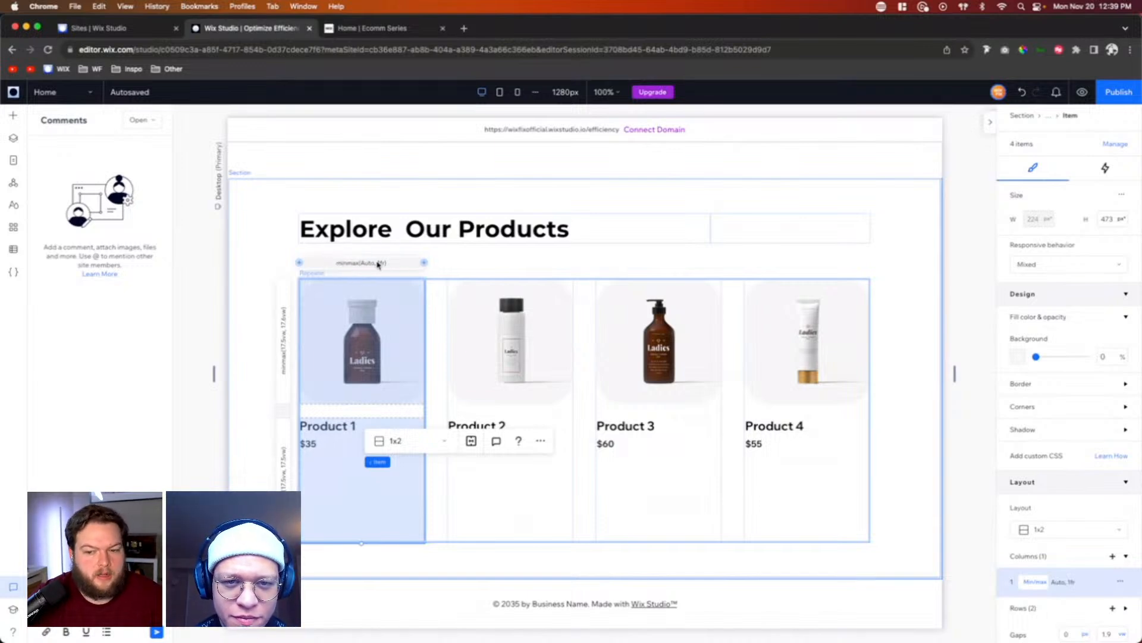
pyautogui.click(1058, 583)
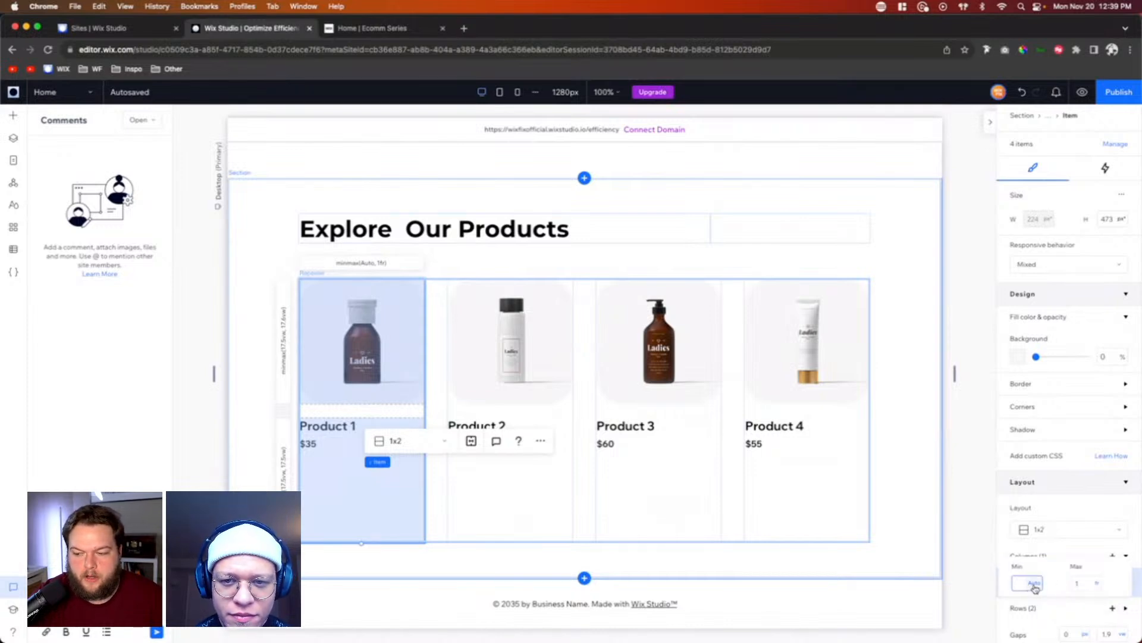
pyautogui.click(1035, 587)
pyautogui.click(1059, 567)
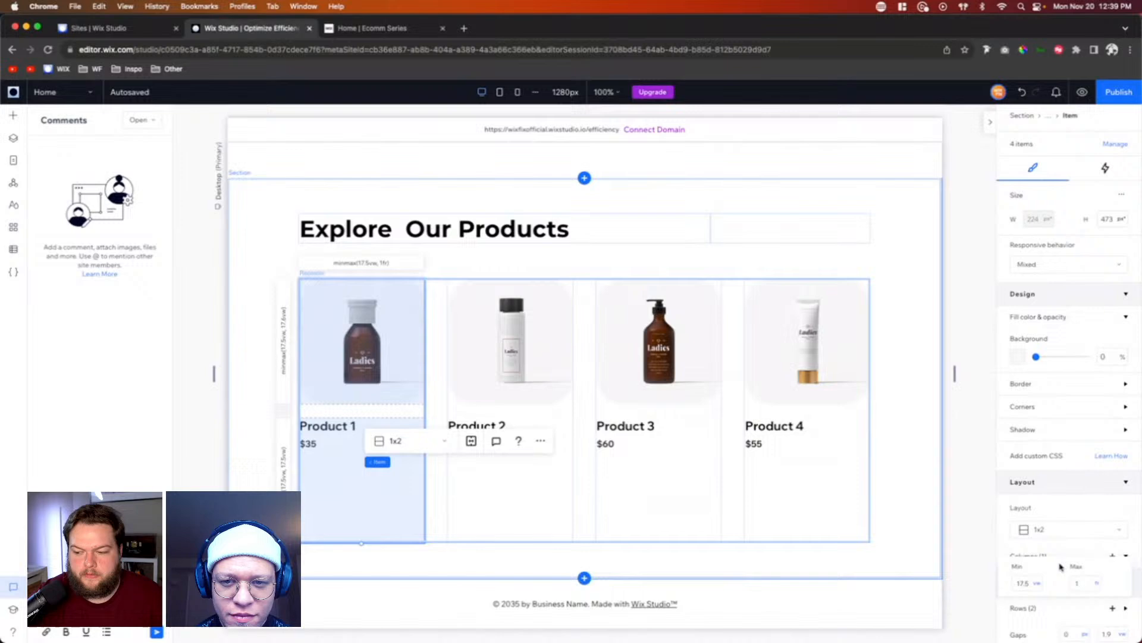
pyautogui.click(1038, 587)
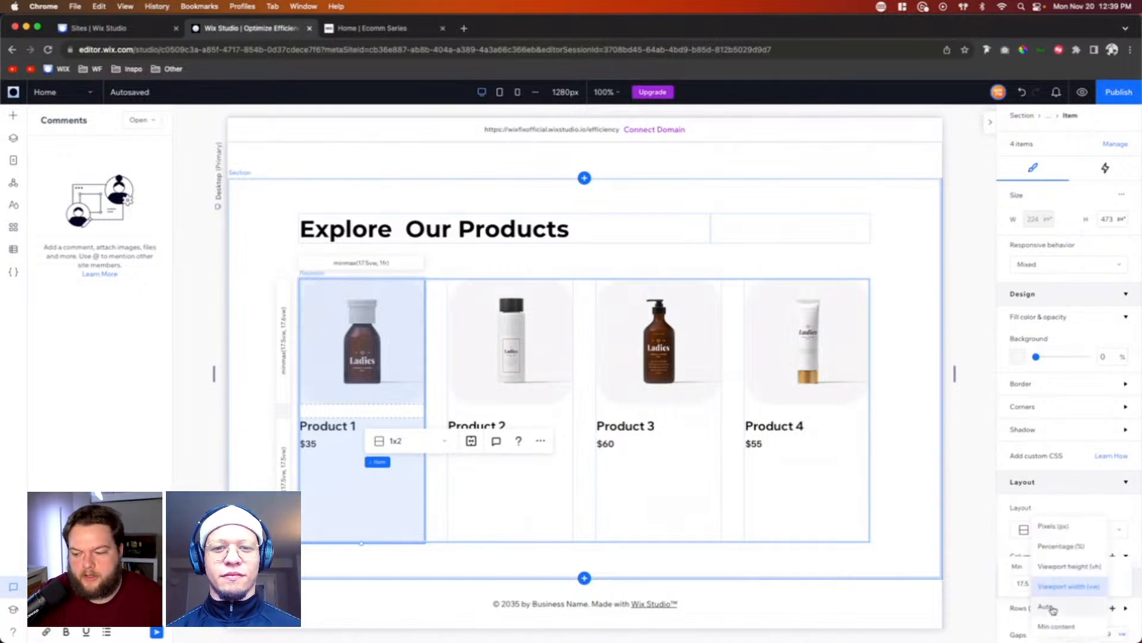
pyautogui.click(1052, 609)
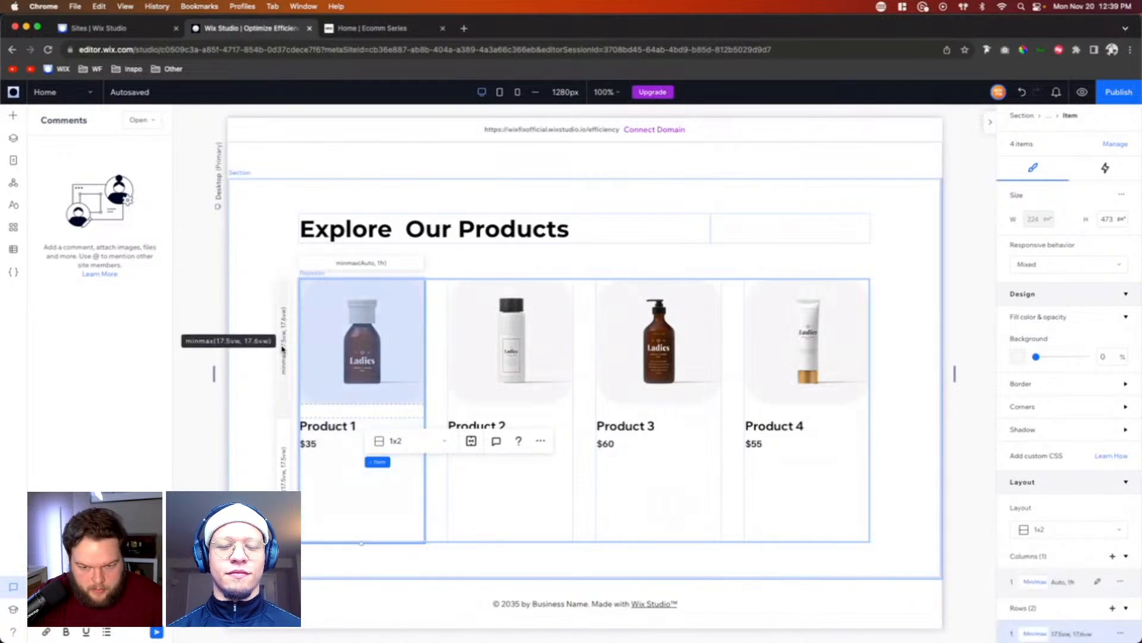
# Step: Set the height of the Product 3 card in the "Explore Our Products" repeater to 0
pyautogui.scroll(-2, 1051, 608)
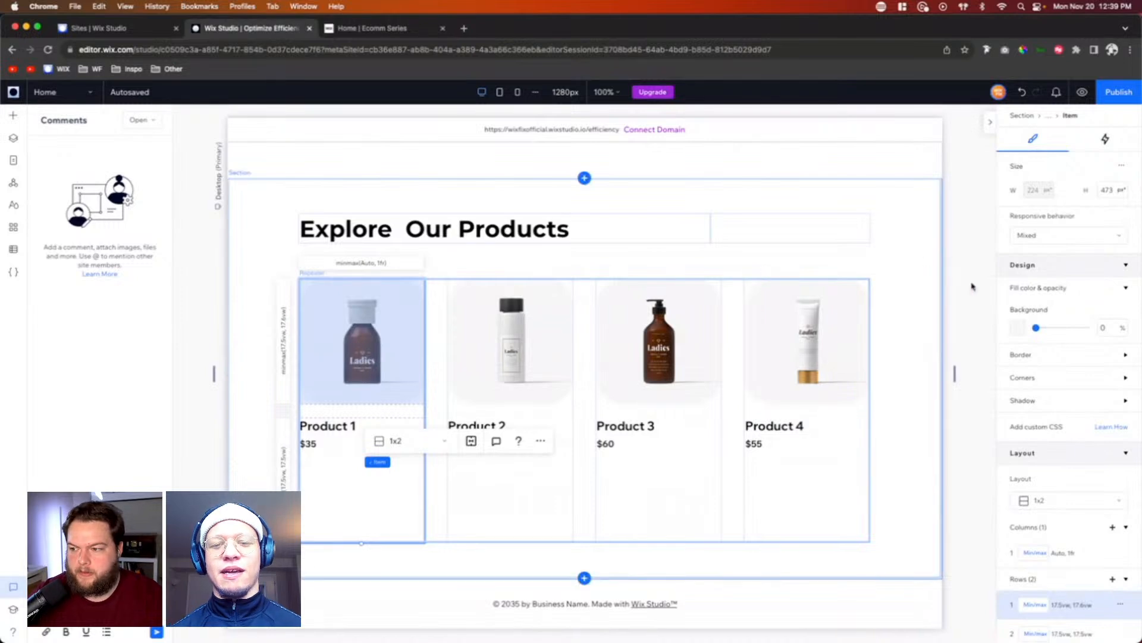
pyautogui.click(659, 489)
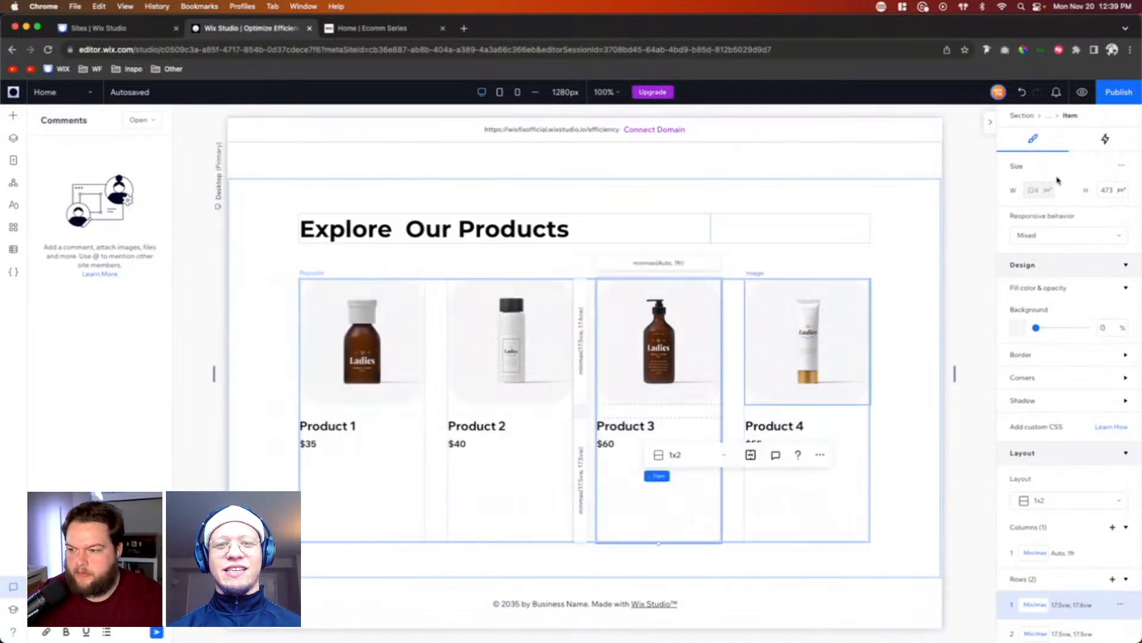
pyautogui.click(1108, 190)
pyautogui.write('0')
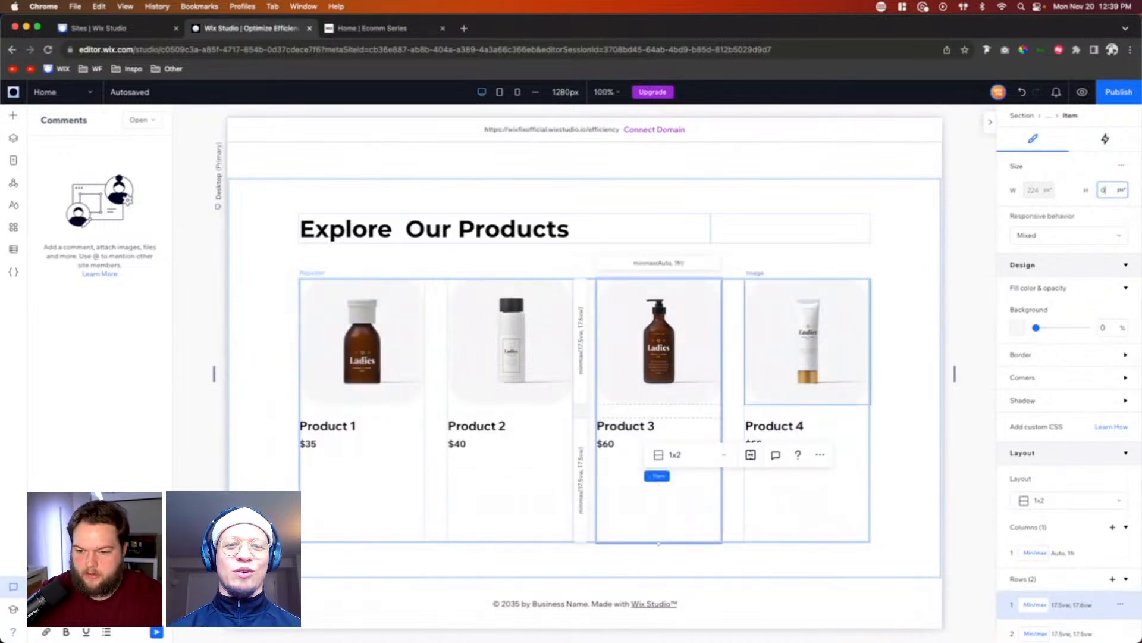
pyautogui.press('Return')
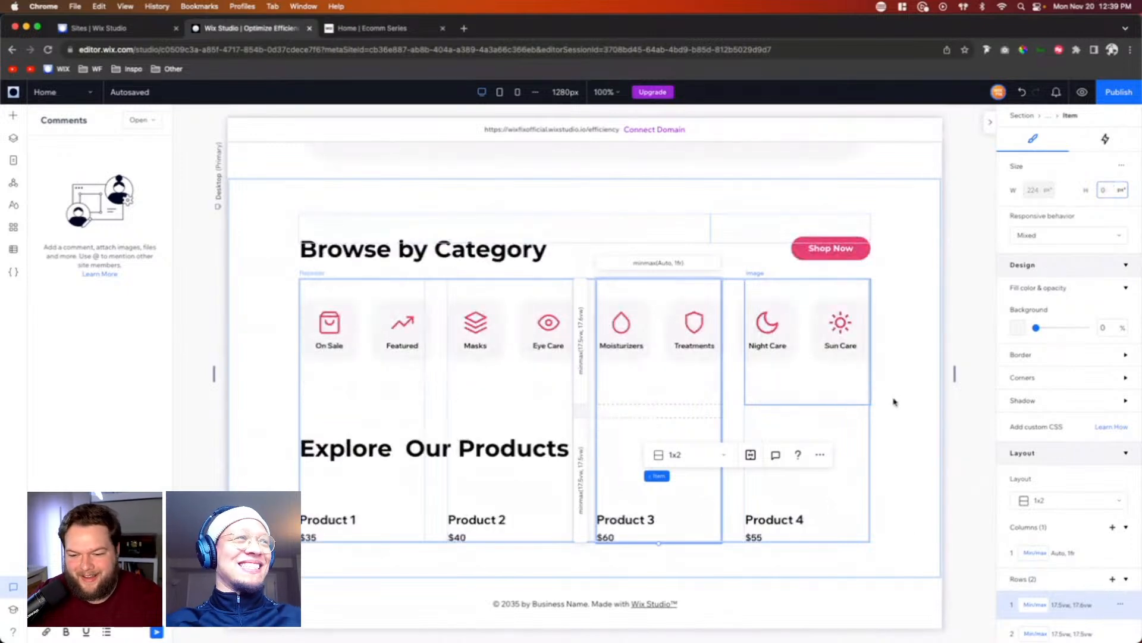
pyautogui.click(898, 494)
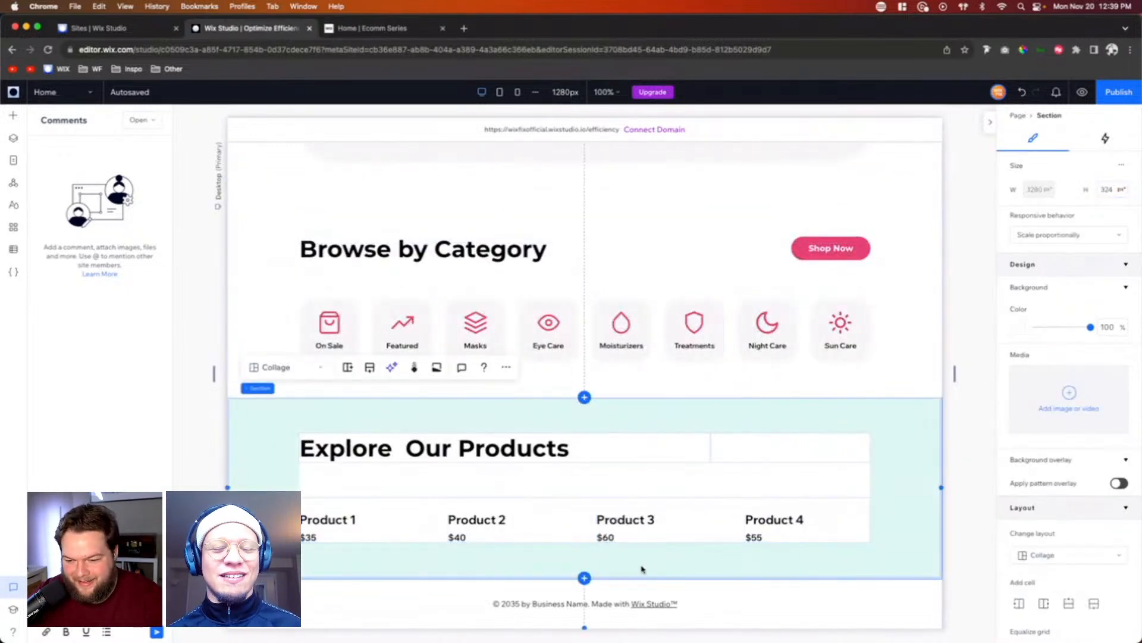
# Step: Set the maximum height of the Product 2 card's first row to 17.5 vw
pyautogui.click(523, 510)
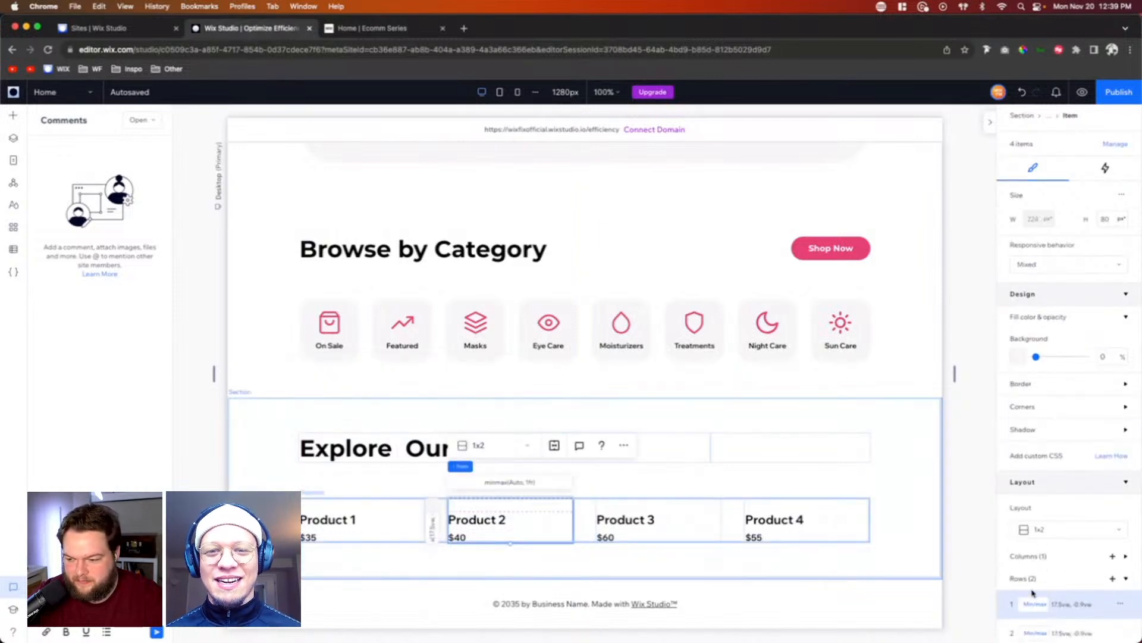
pyautogui.click(1062, 606)
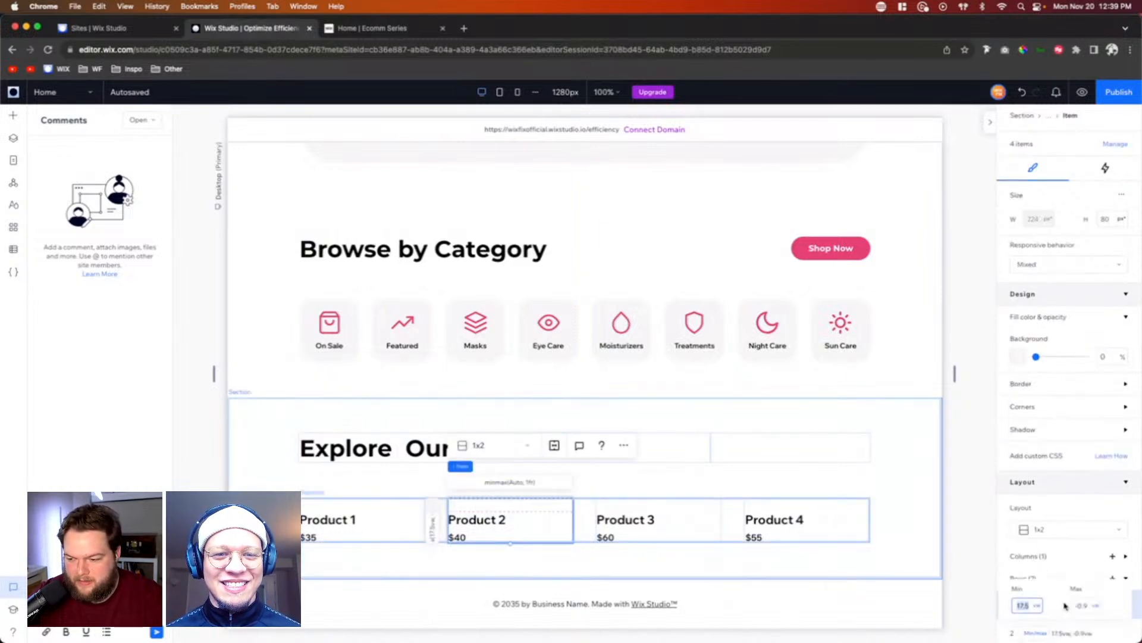
pyautogui.click(1079, 605)
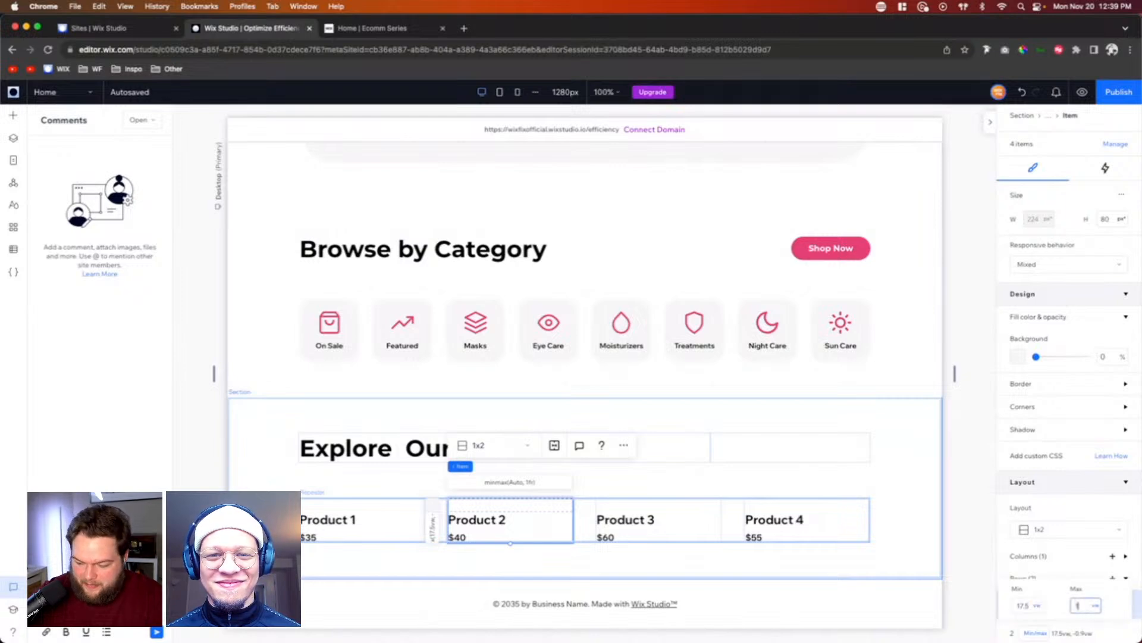
pyautogui.write('17.')
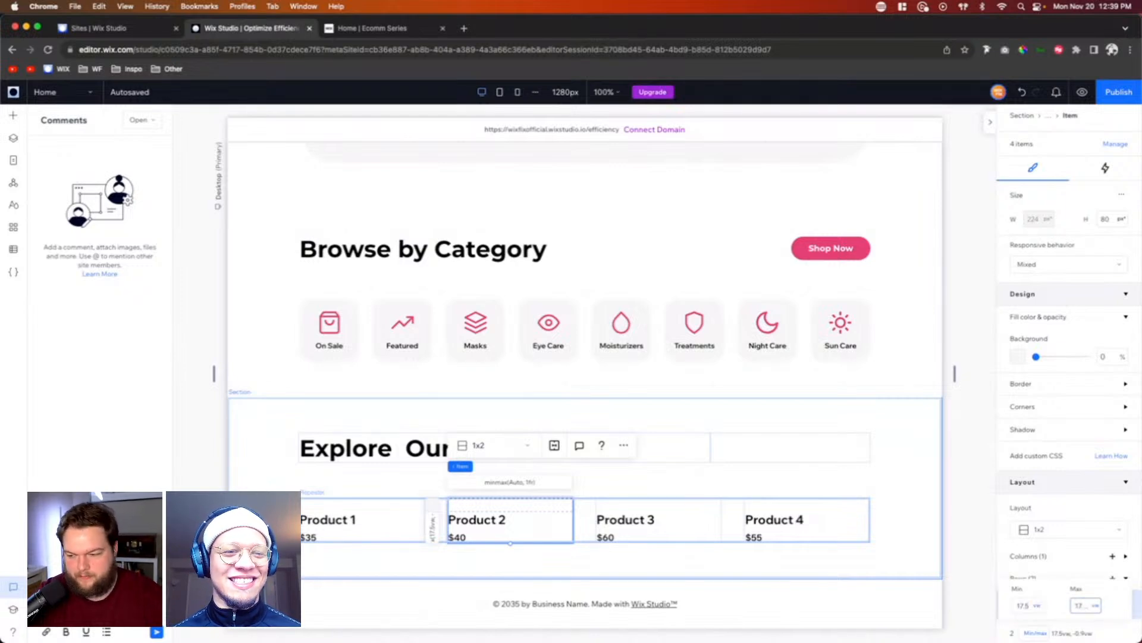
pyautogui.write('5')
pyautogui.press('Return')
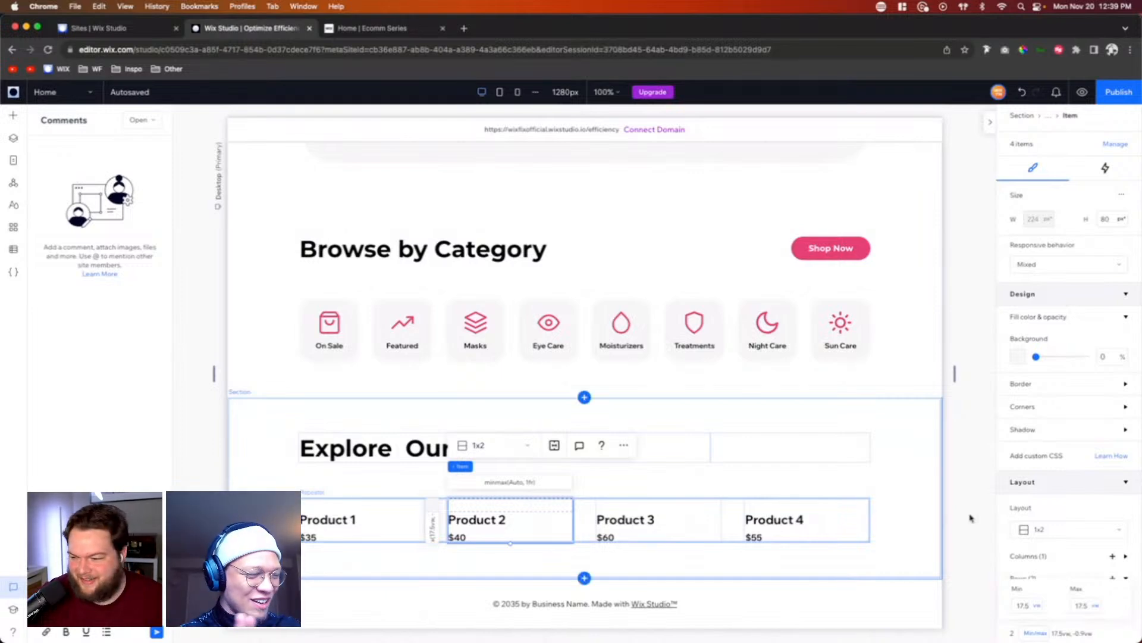
pyautogui.click(942, 537)
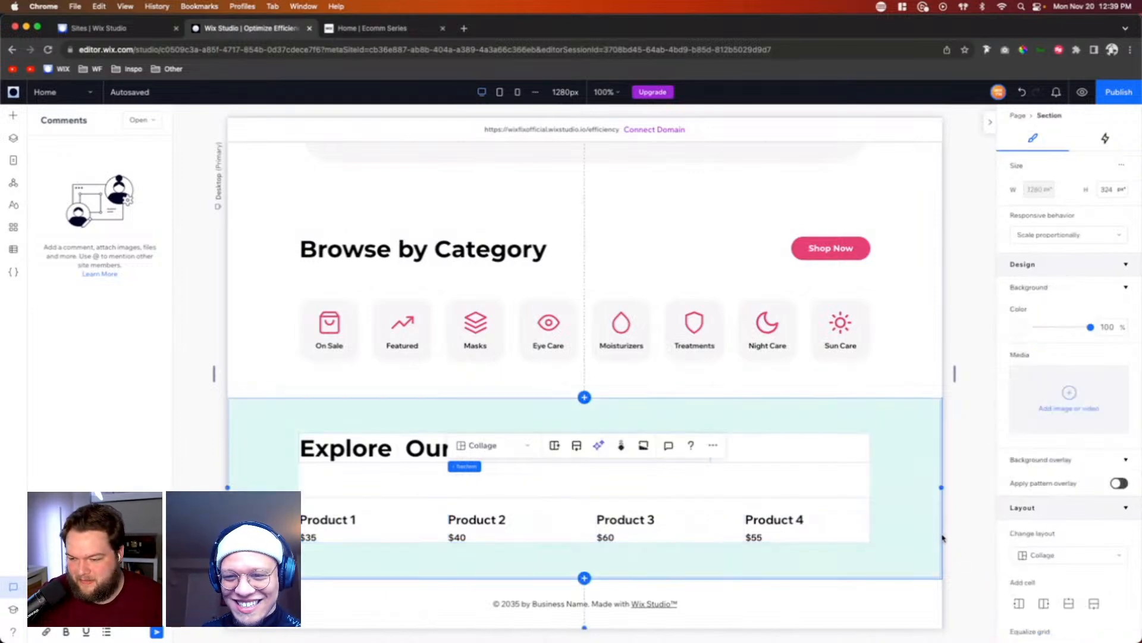
# Step: Switch the minimum height of the Product 3 card's second row to content-based sizing and select the surrounding section
pyautogui.click(623, 505)
pyautogui.scroll(-2, 1041, 559)
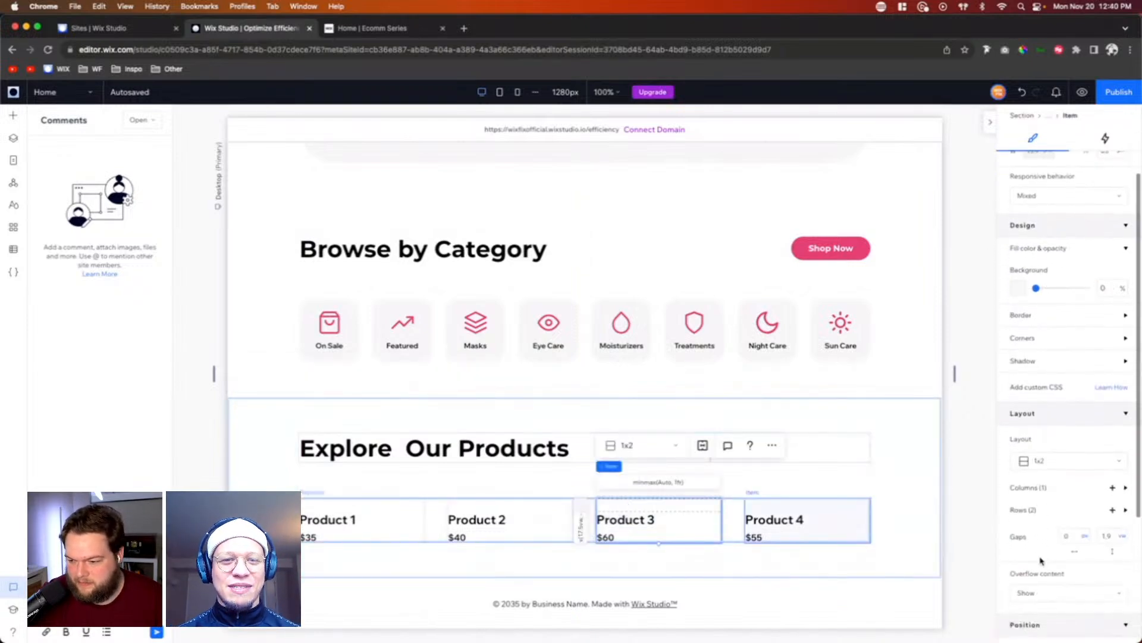
pyautogui.click(1050, 511)
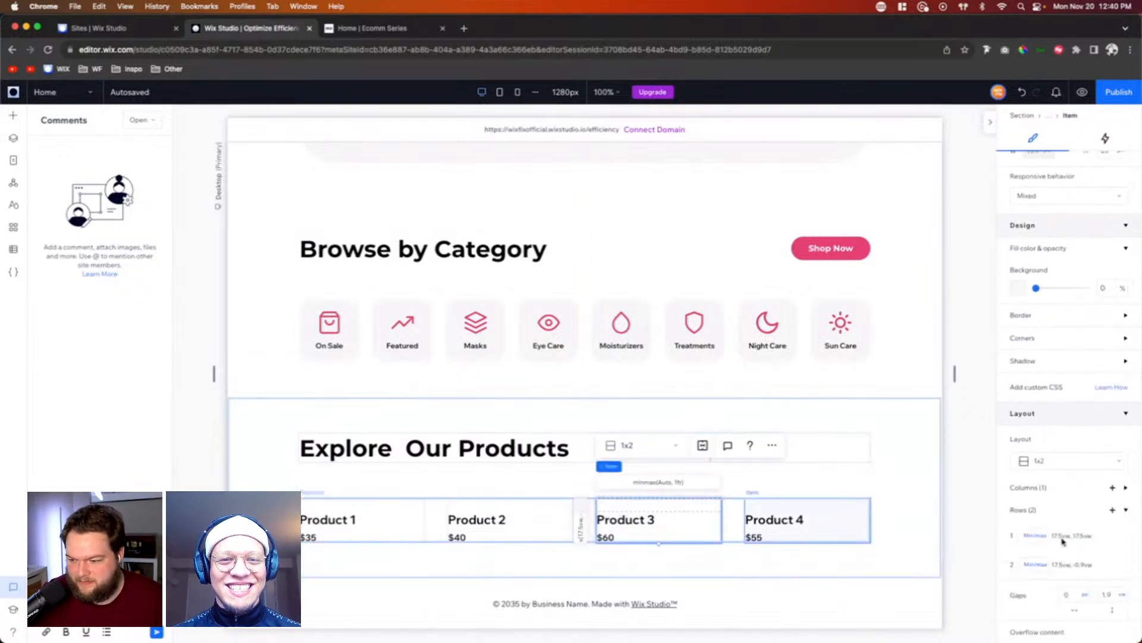
pyautogui.click(1066, 568)
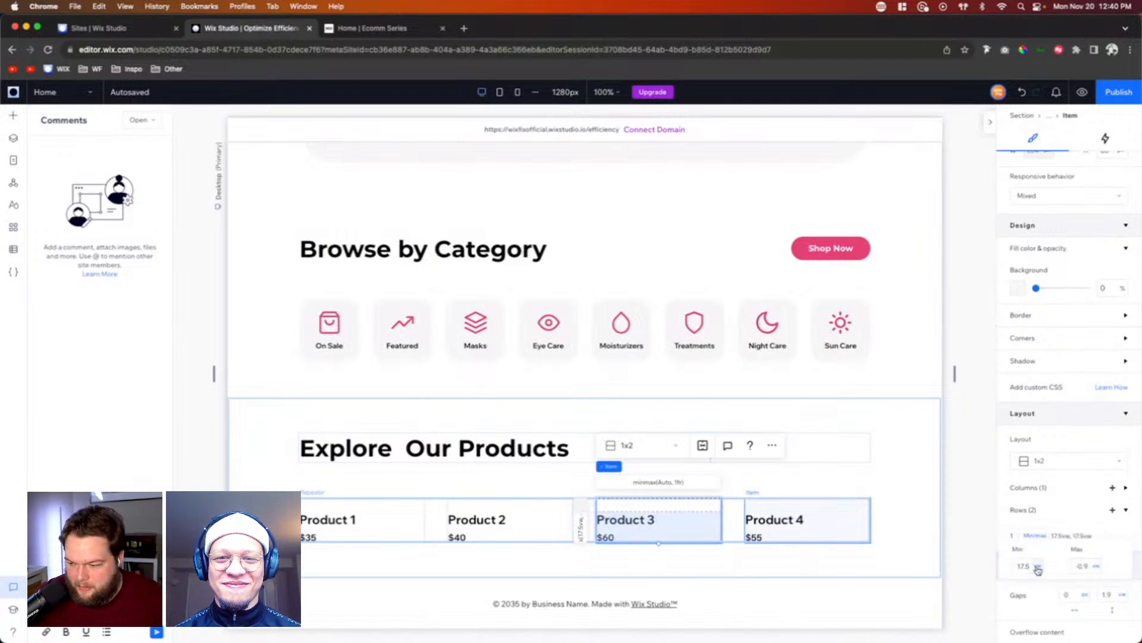
pyautogui.click(1037, 568)
pyautogui.click(1050, 607)
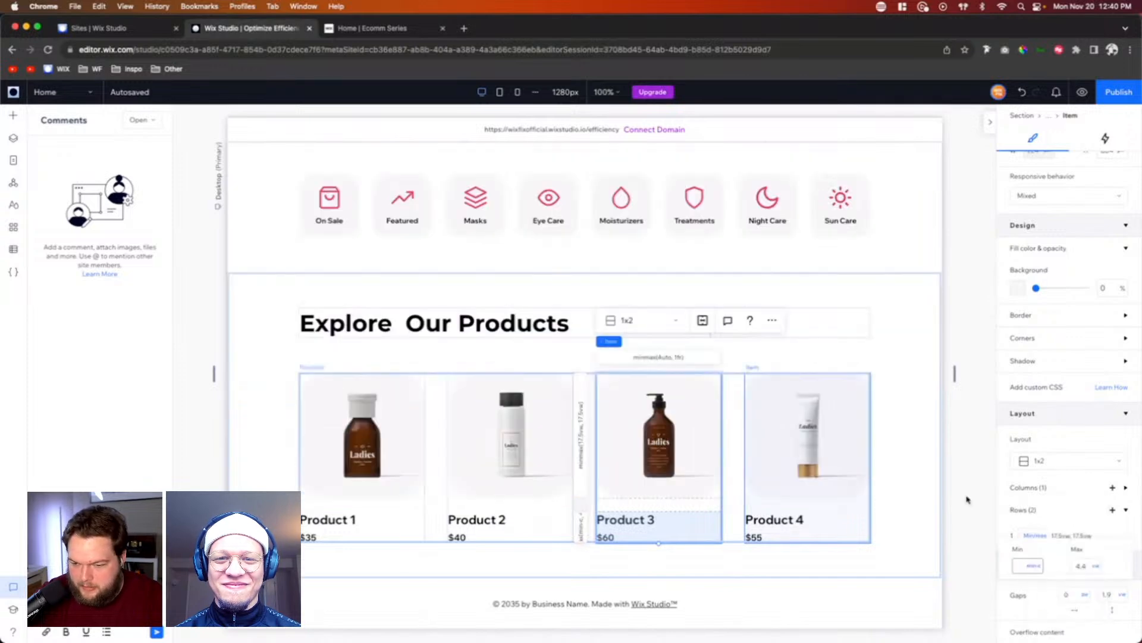
pyautogui.click(972, 473)
pyautogui.click(880, 395)
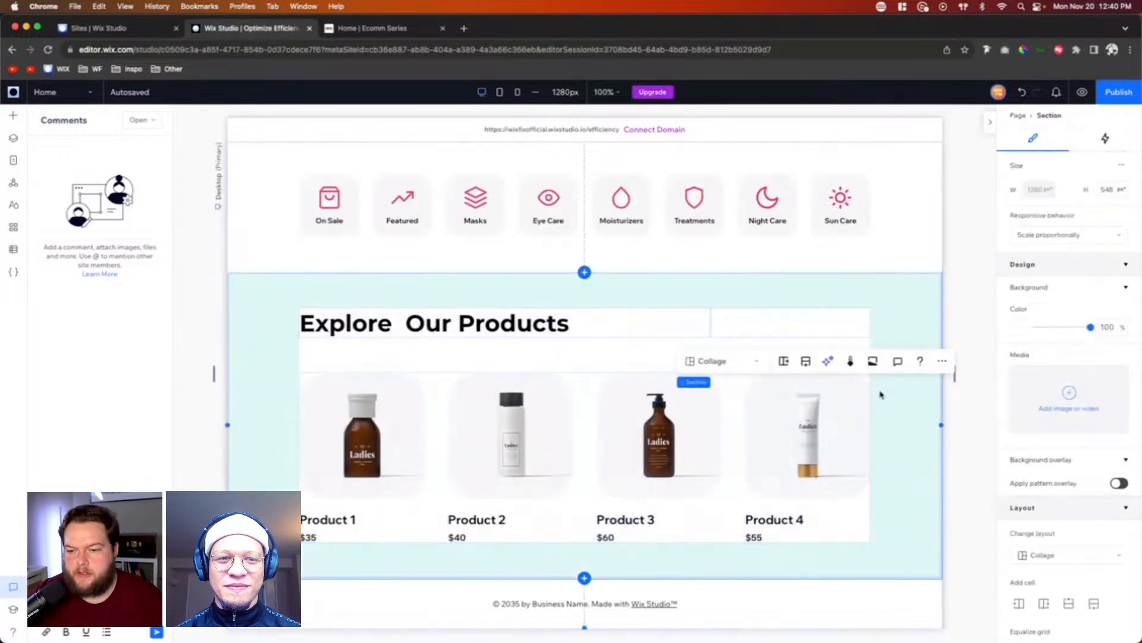
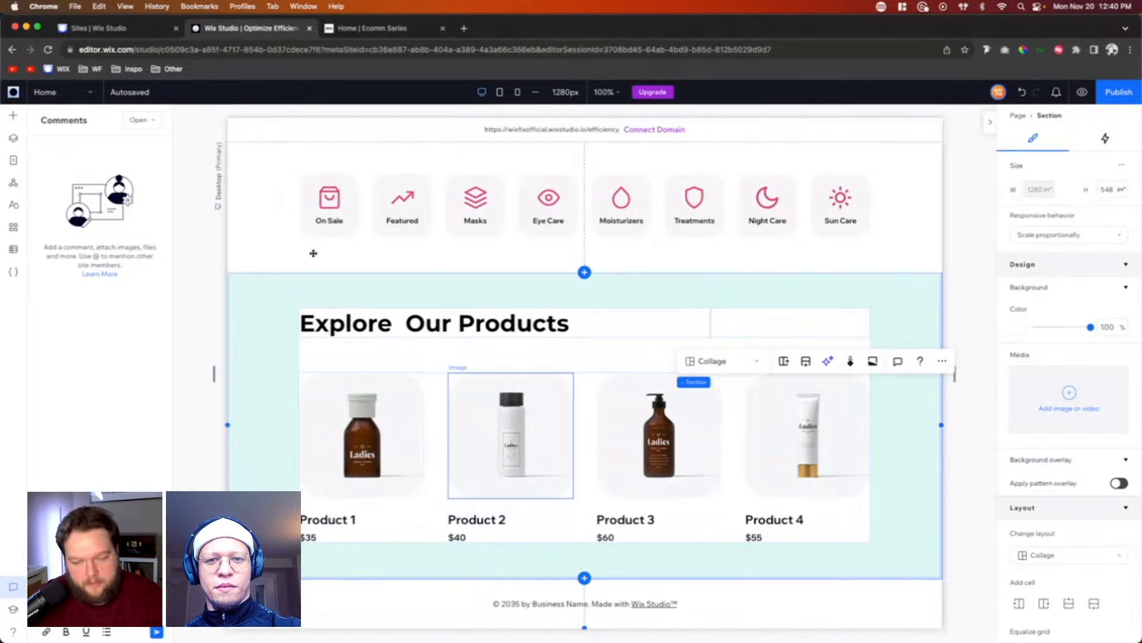
# Step: Add the Repeater section asset from the Client Example library to the page
pyautogui.click(13, 117)
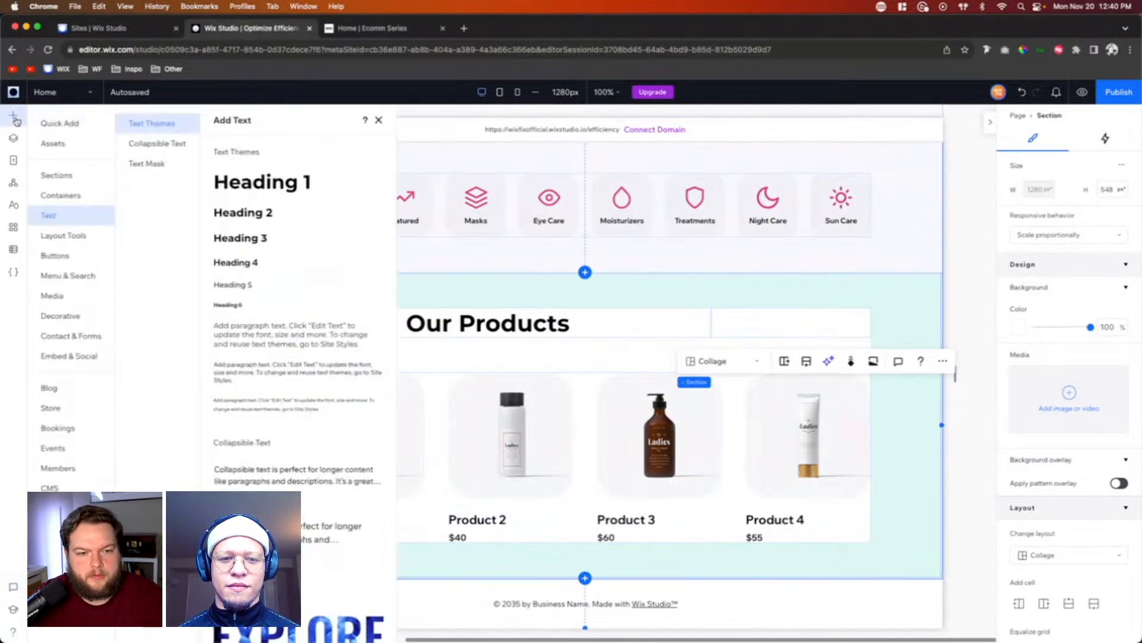
pyautogui.click(52, 142)
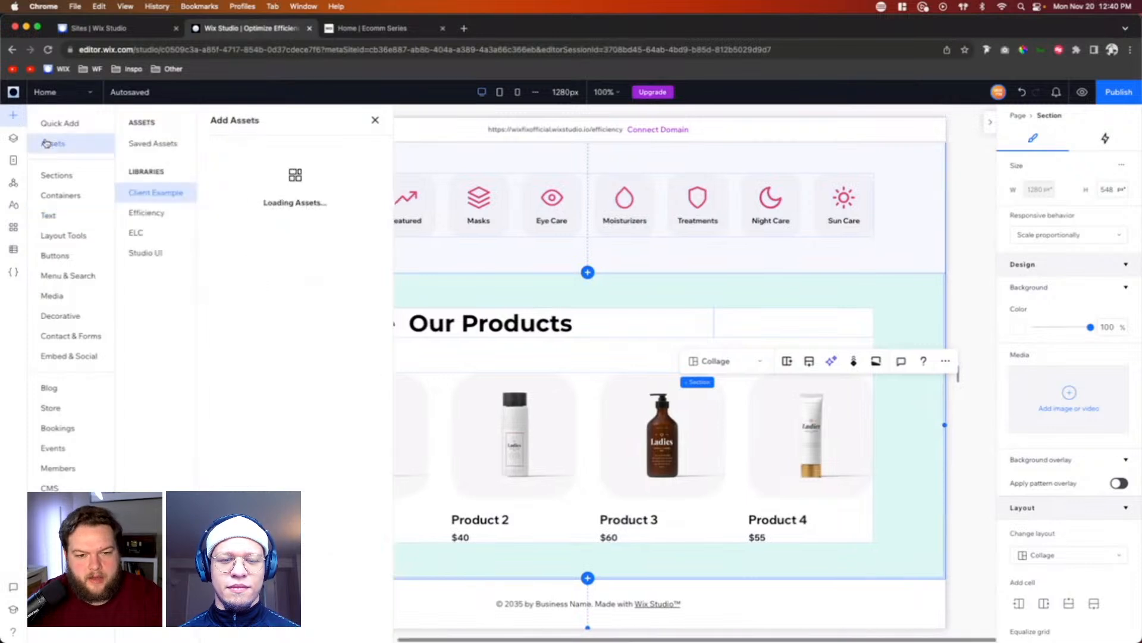
pyautogui.click(272, 350)
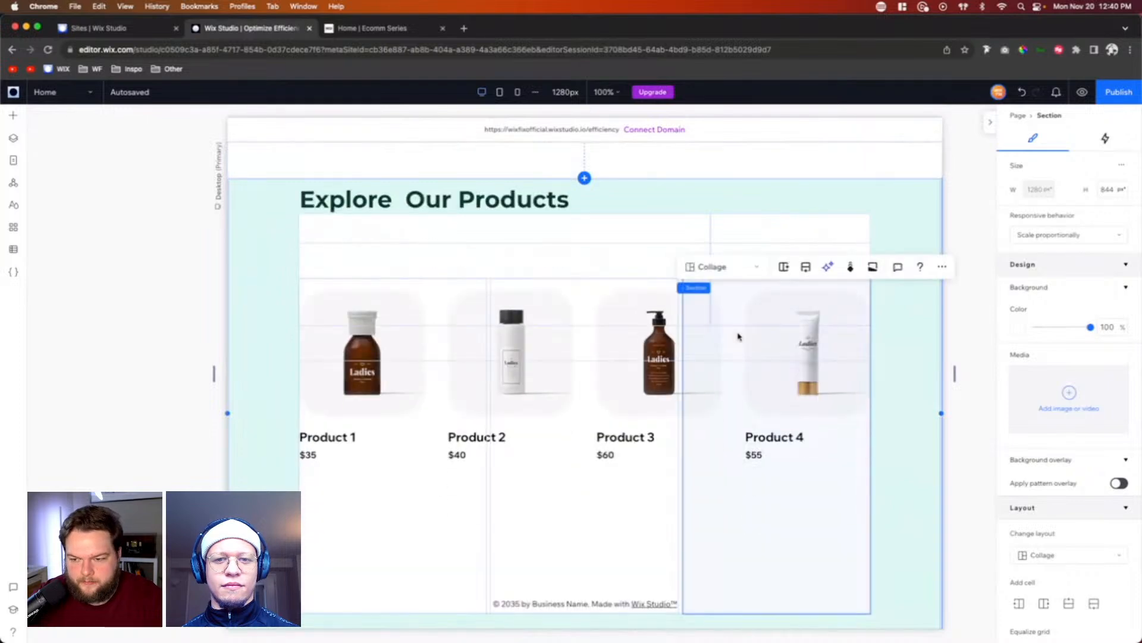
pyautogui.scroll(2, 738, 337)
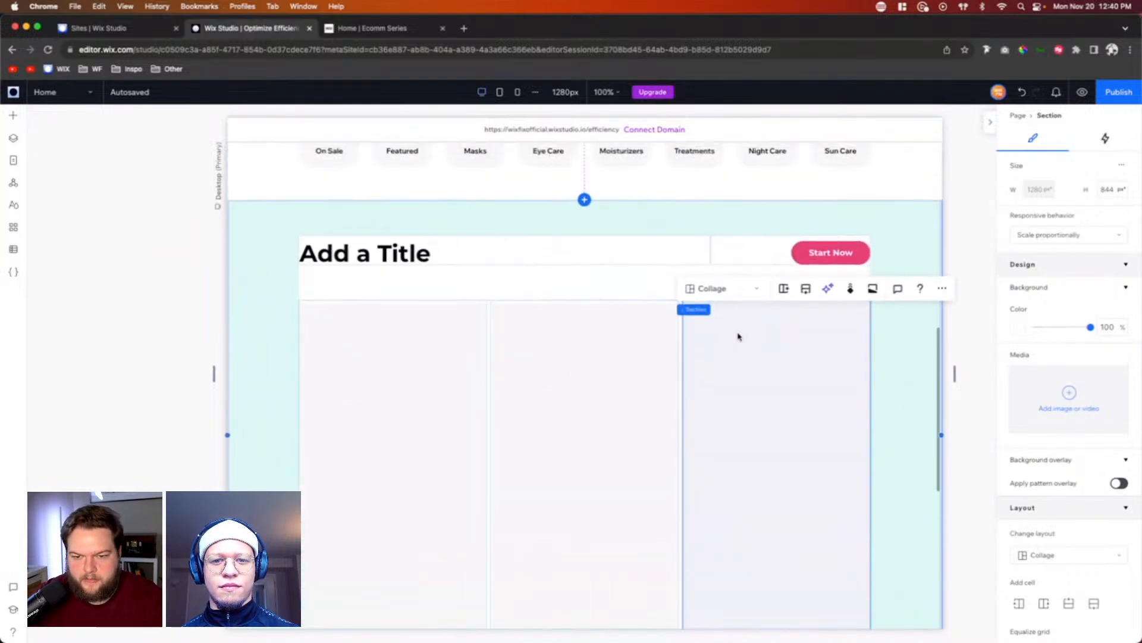
# Step: Move the new "Add a Title" section below the "Explore Our Products" section in the page's layer order
pyautogui.click(13, 137)
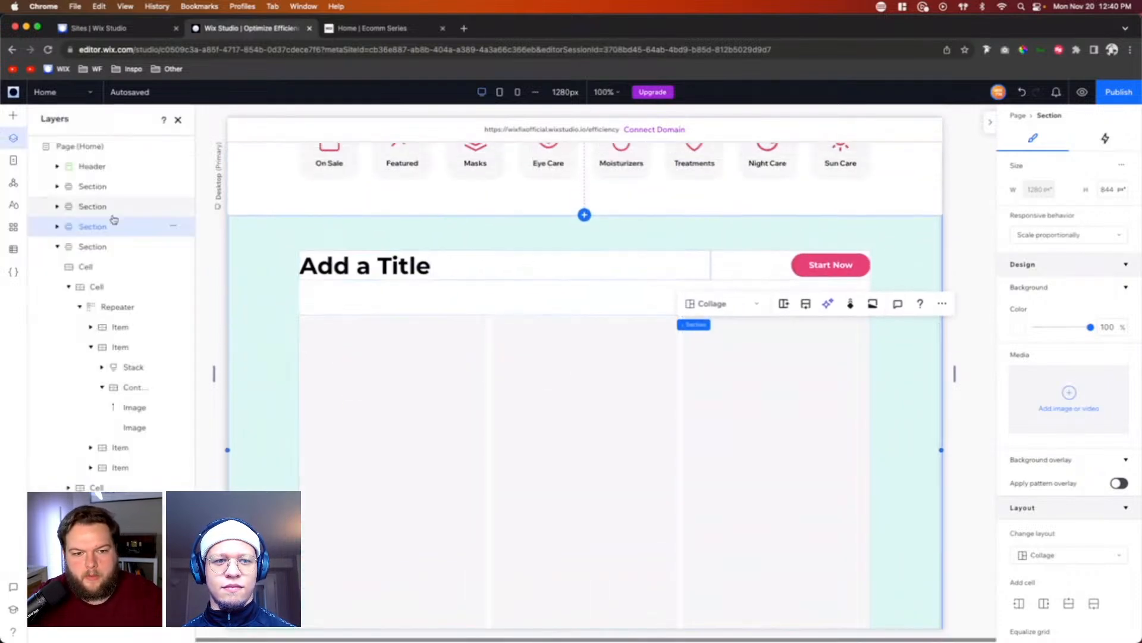
pyautogui.click(57, 227)
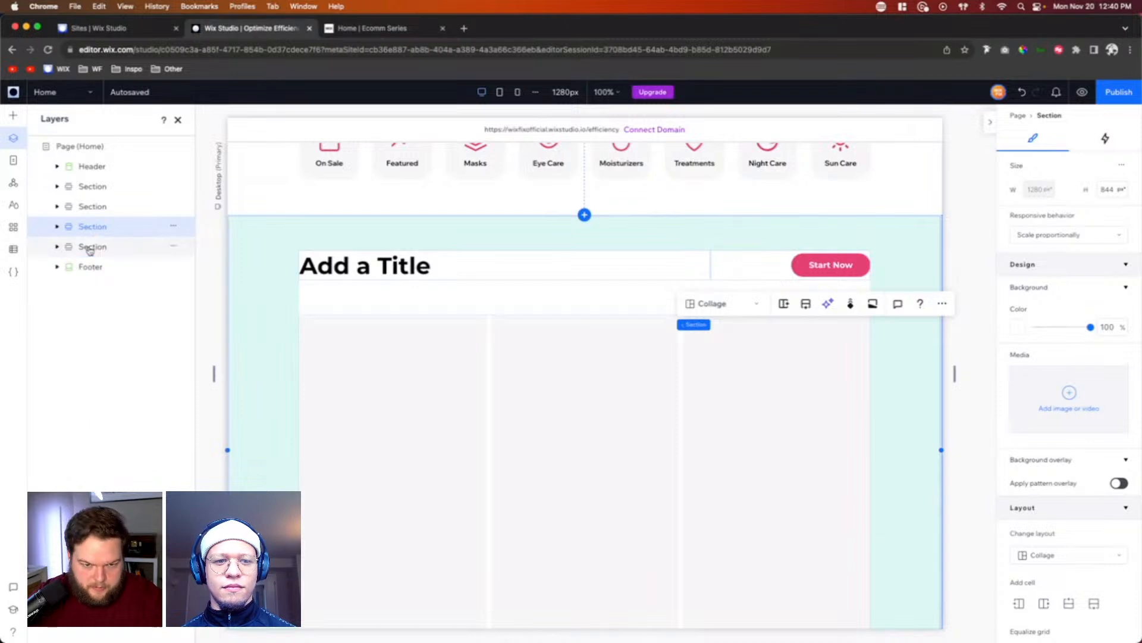
pyautogui.click(92, 246)
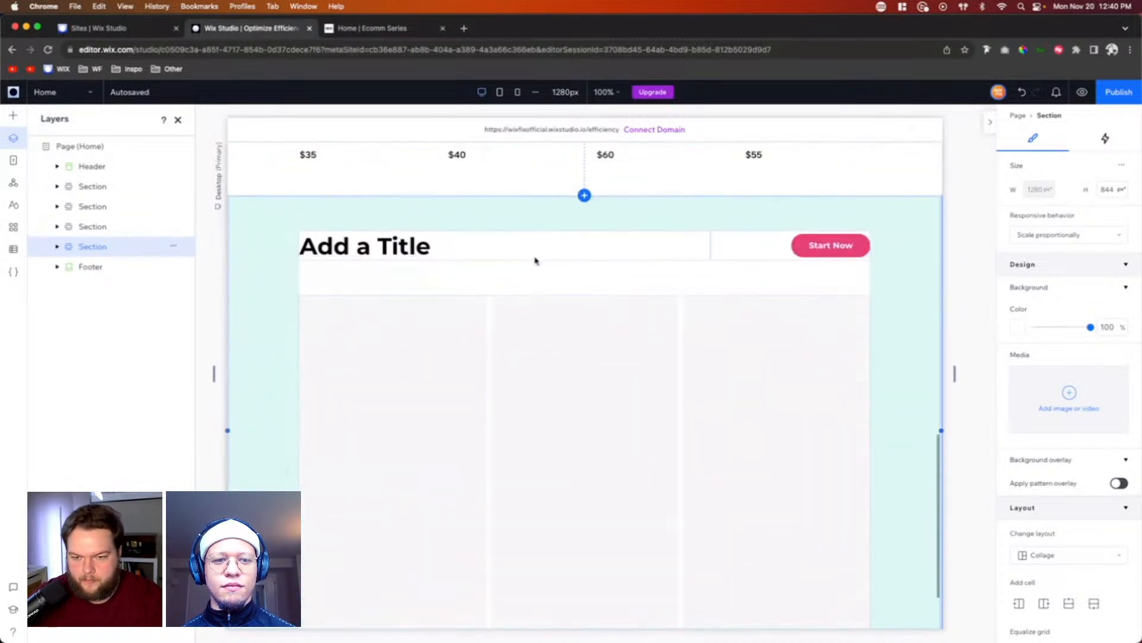
# Step: Delete the cell holding the Start Now button in the new section and make the title row taller
pyautogui.click(759, 251)
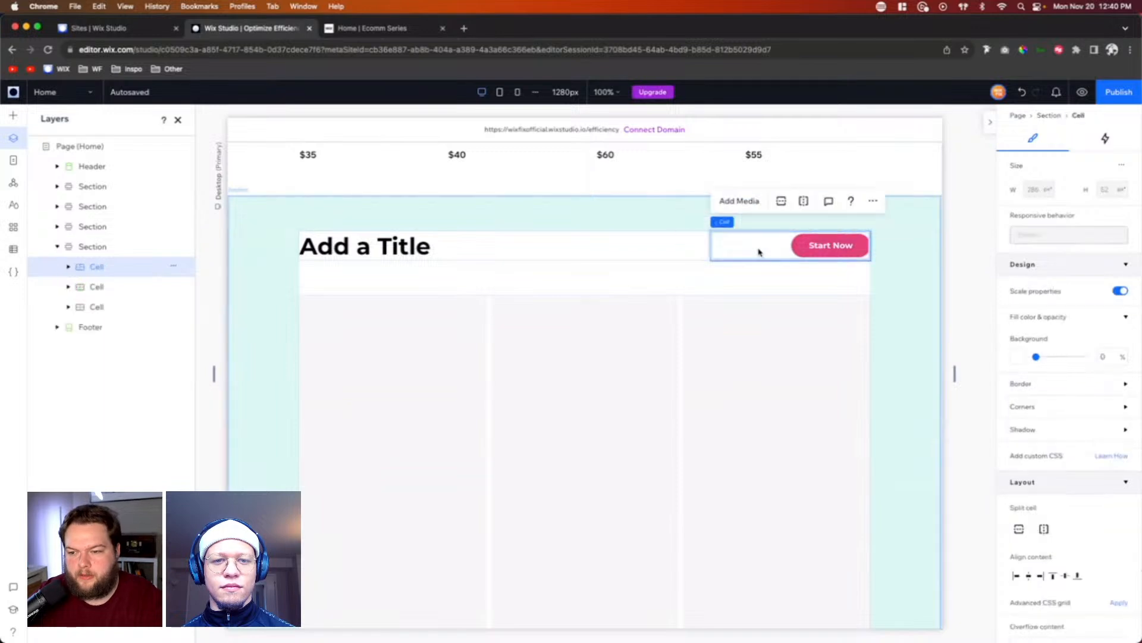
pyautogui.press('Delete')
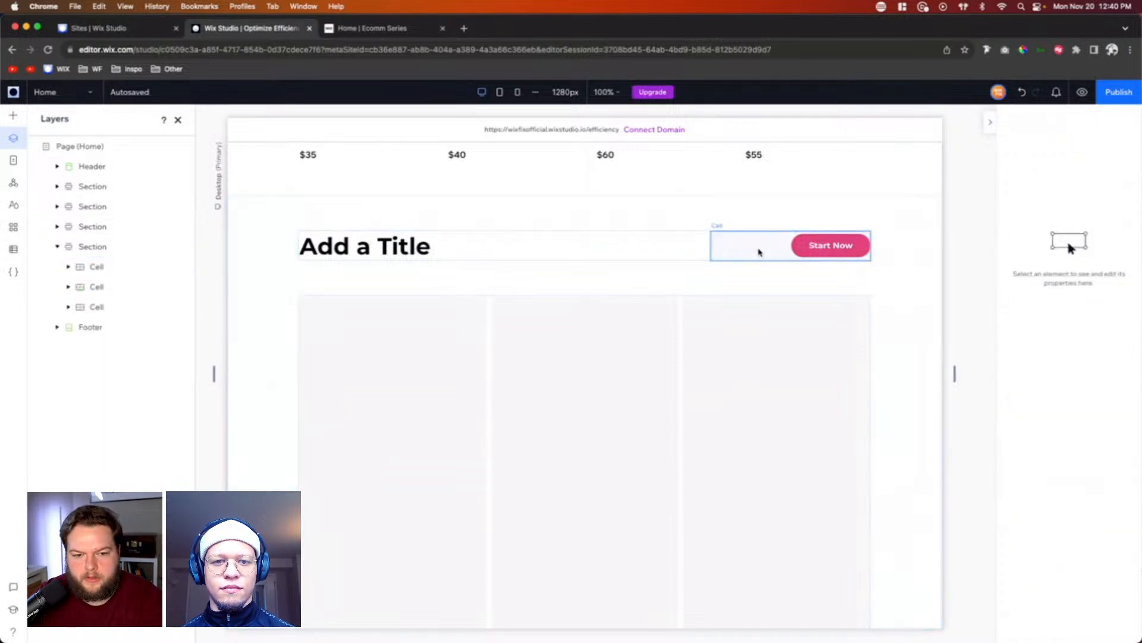
pyautogui.click(366, 246)
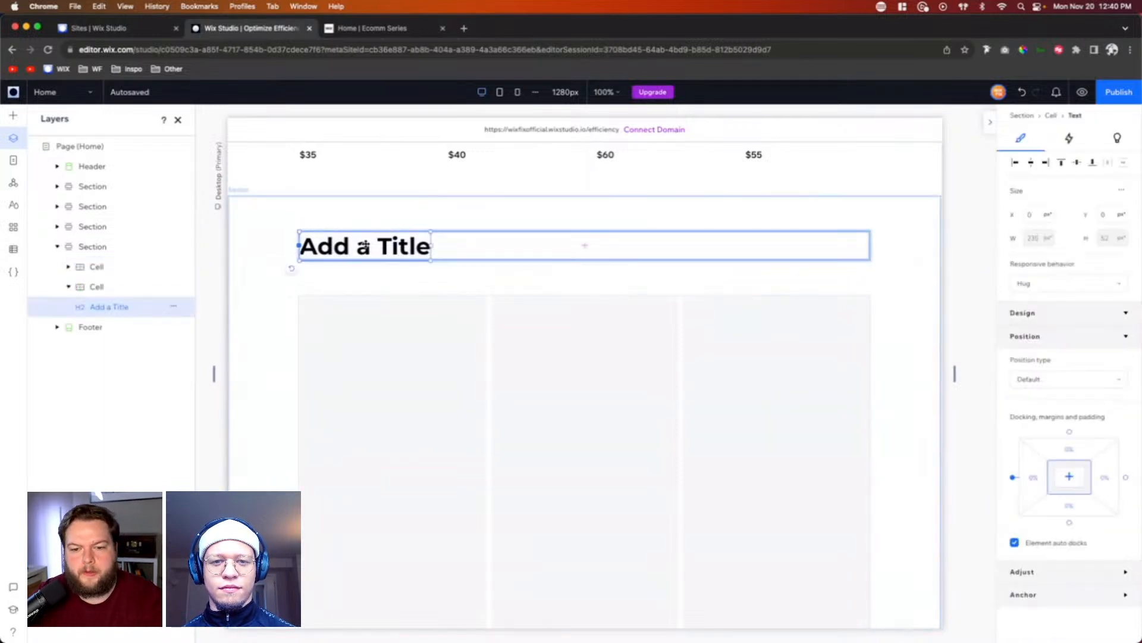
pyautogui.press('Escape')
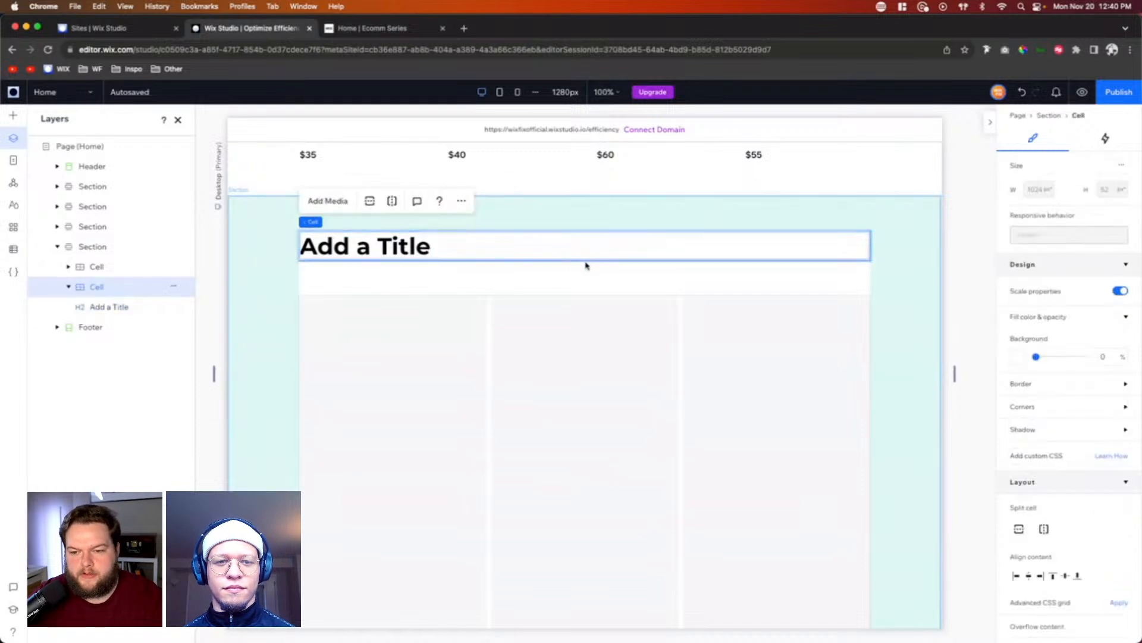
pyautogui.moveTo(607, 281); pyautogui.dragTo(598, 352)
pyautogui.click(594, 360)
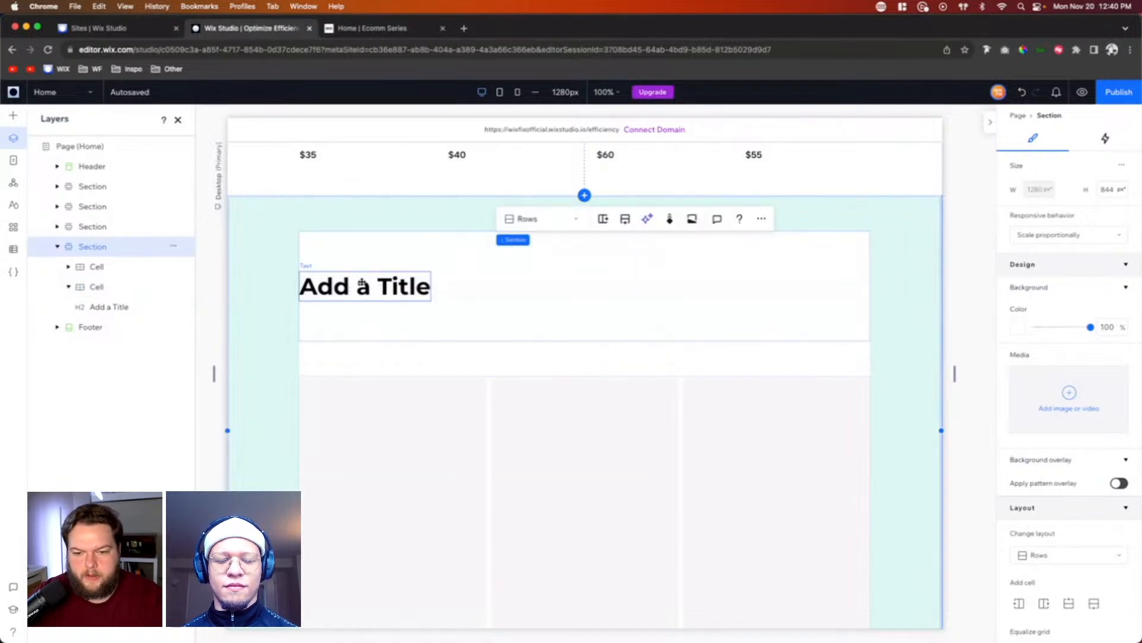
# Step: Center the section title horizontally in its cell and change its text to "Why People Choose Us"
pyautogui.click(344, 274)
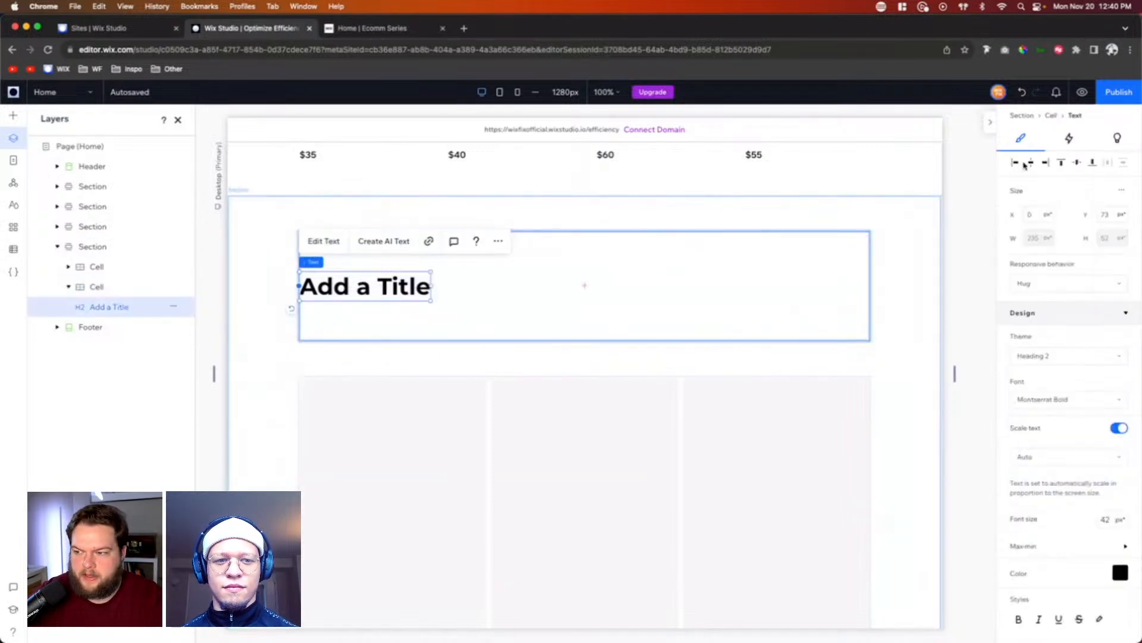
pyautogui.click(1034, 166)
pyautogui.doubleClick(549, 286)
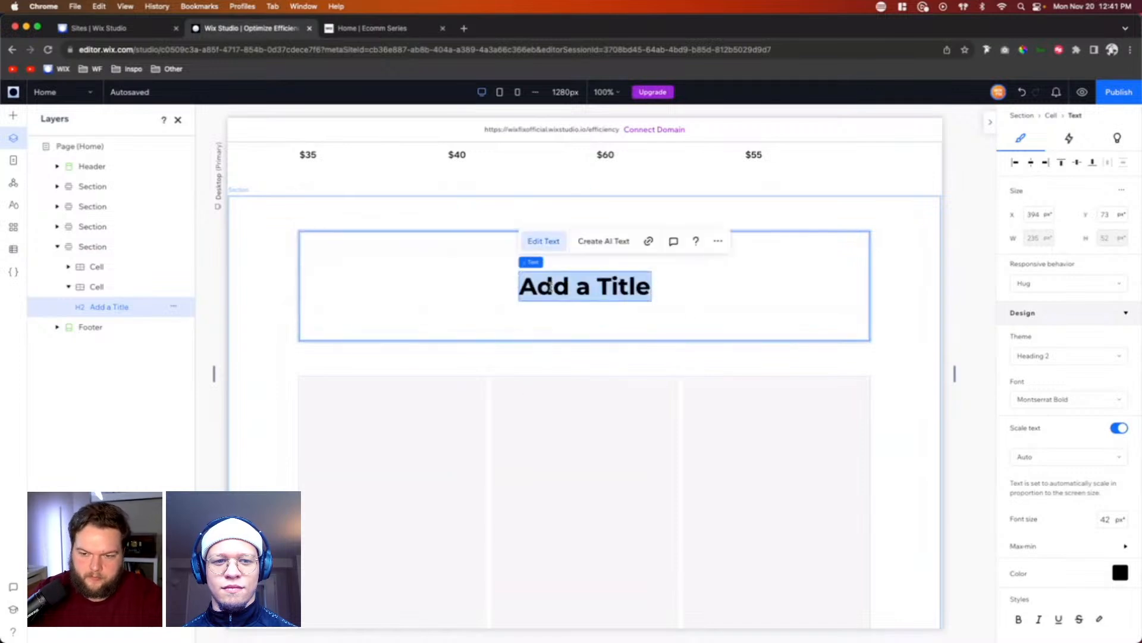
pyautogui.write('Why')
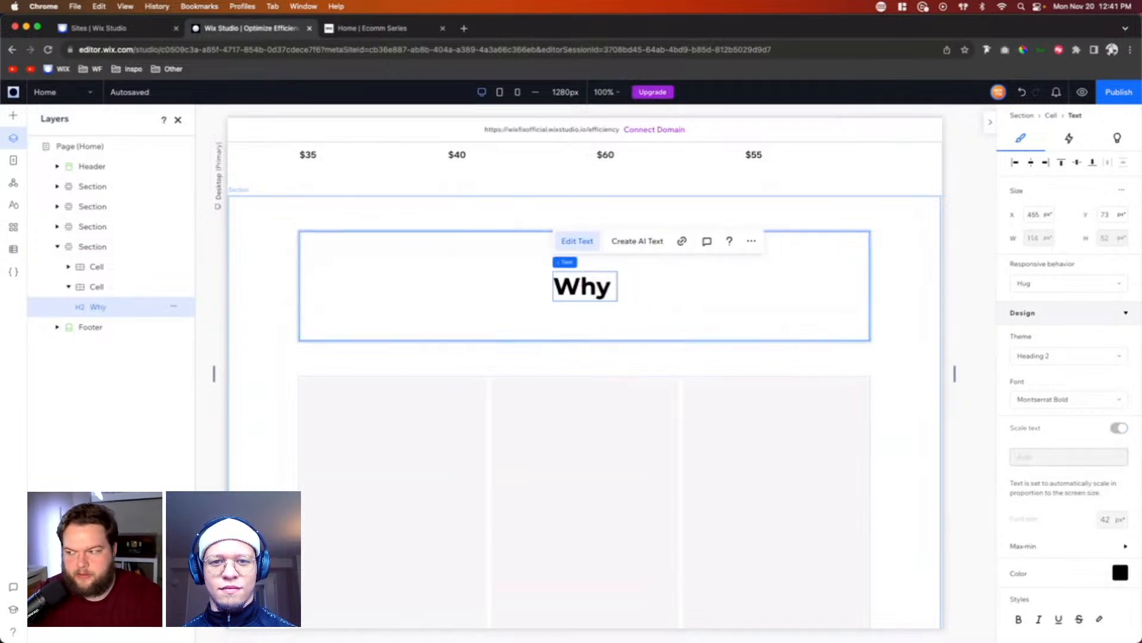
pyautogui.write(' People')
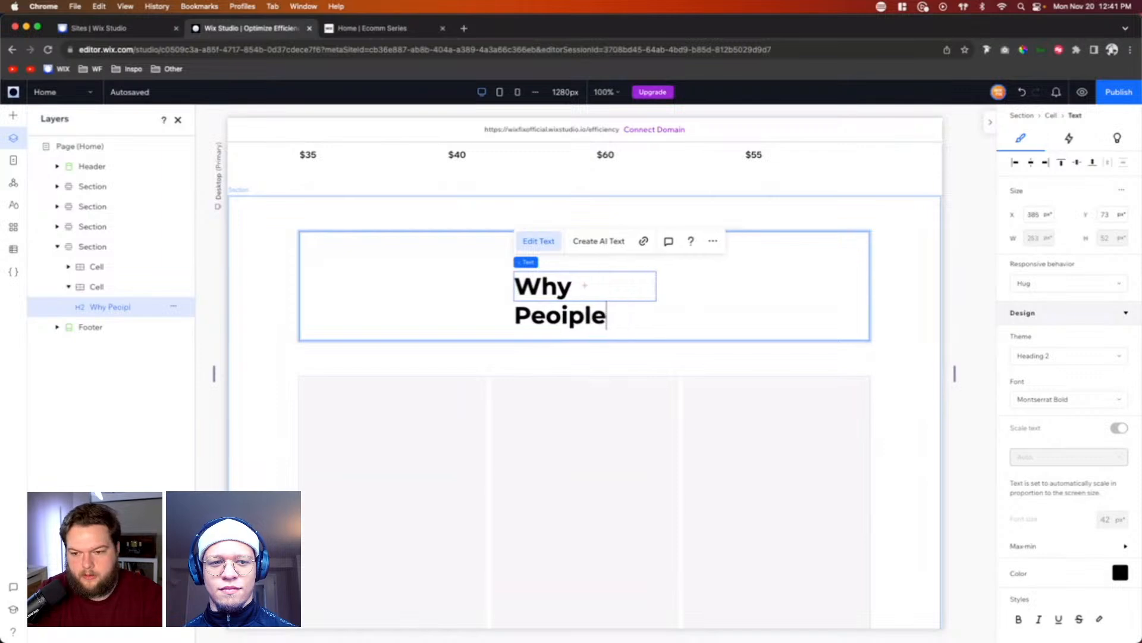
pyautogui.press('BackSpace')
pyautogui.press('BackSpace')
pyautogui.press('BackSpace')
pyautogui.press('BackSpace')
pyautogui.press('BackSpace')
pyautogui.press('BackSpace')
pyautogui.write('People')
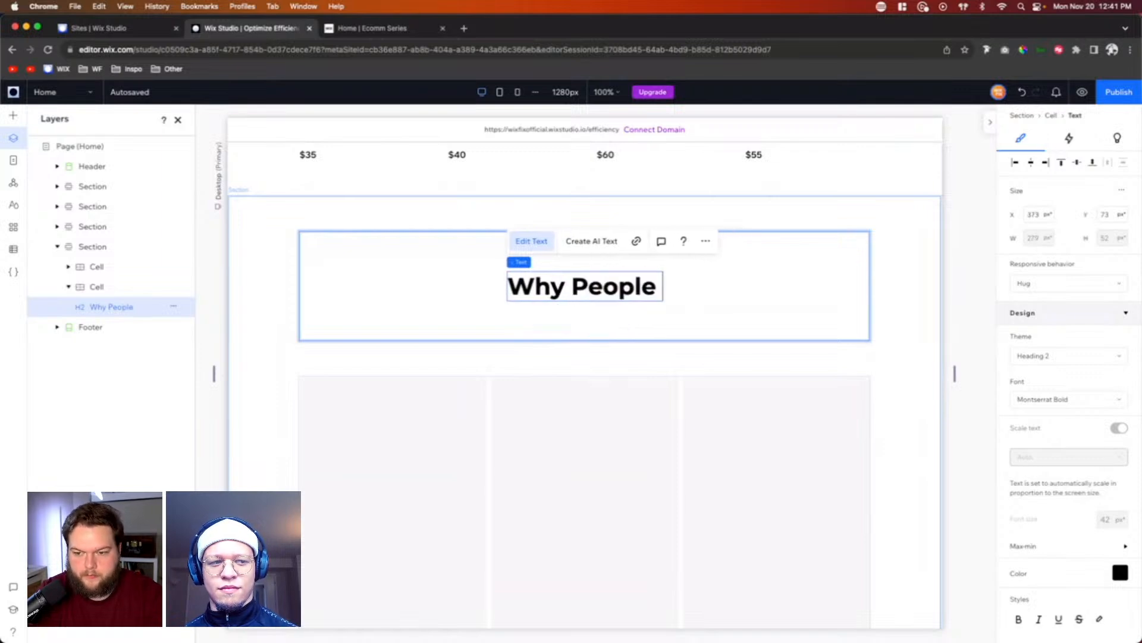
pyautogui.write(' Chooser')
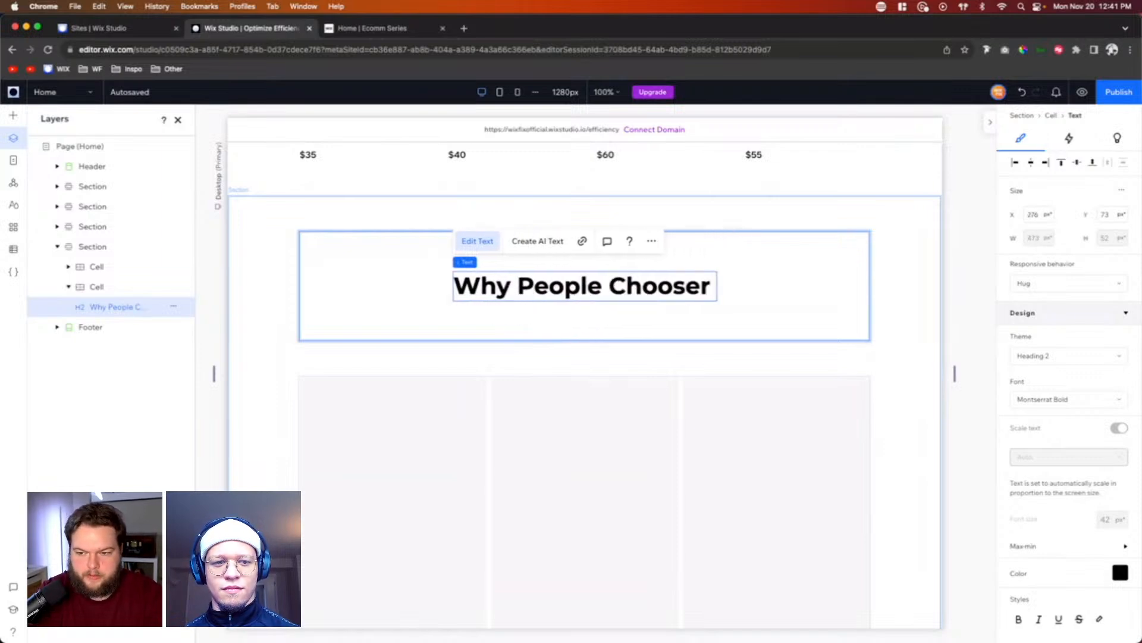
pyautogui.press('BackSpace')
pyautogui.write('Us')
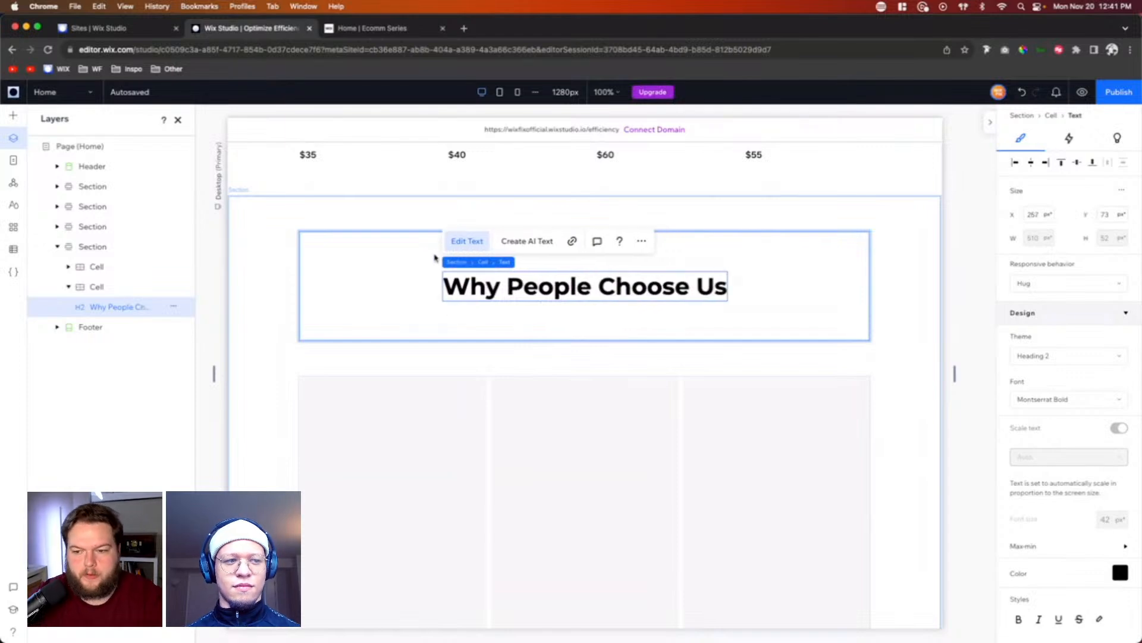
pyautogui.click(13, 115)
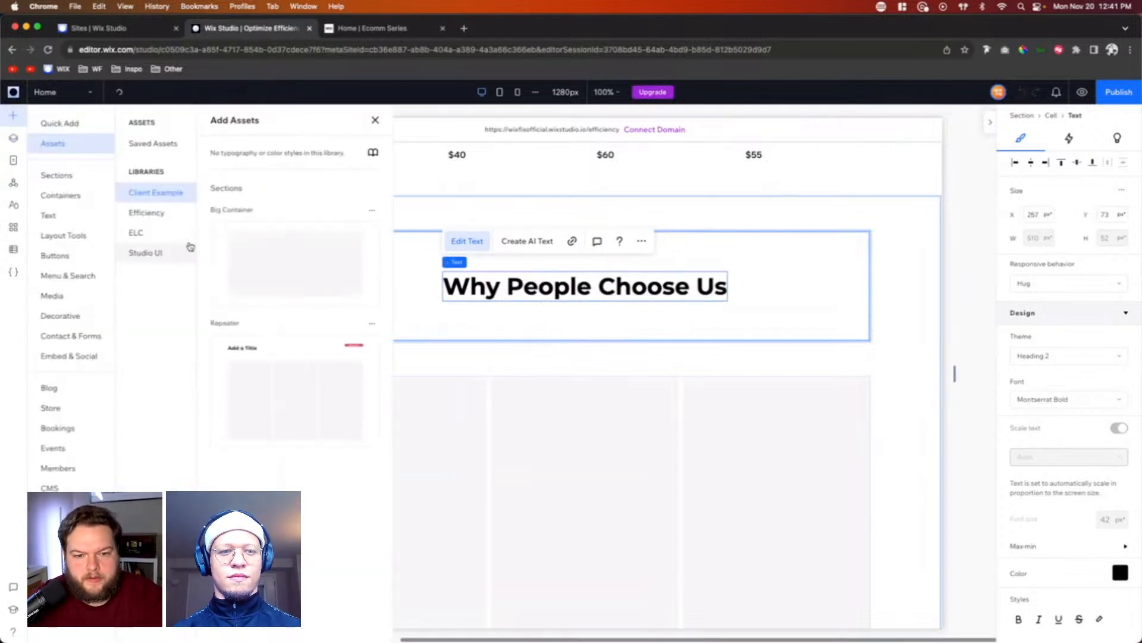
pyautogui.click(59, 217)
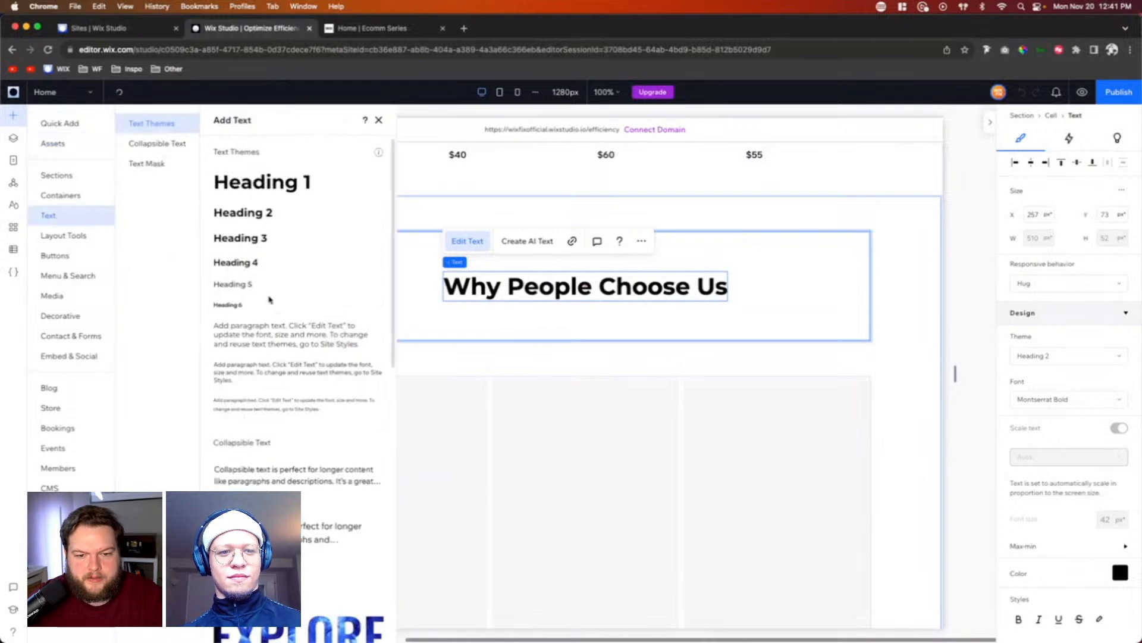
pyautogui.click(901, 362)
# Step: Copy the pink "SKINCARE PRODUCTS" label from the hero section and place the copy just above the "Why People Choose Us" heading
pyautogui.scroll(10, 901, 361)
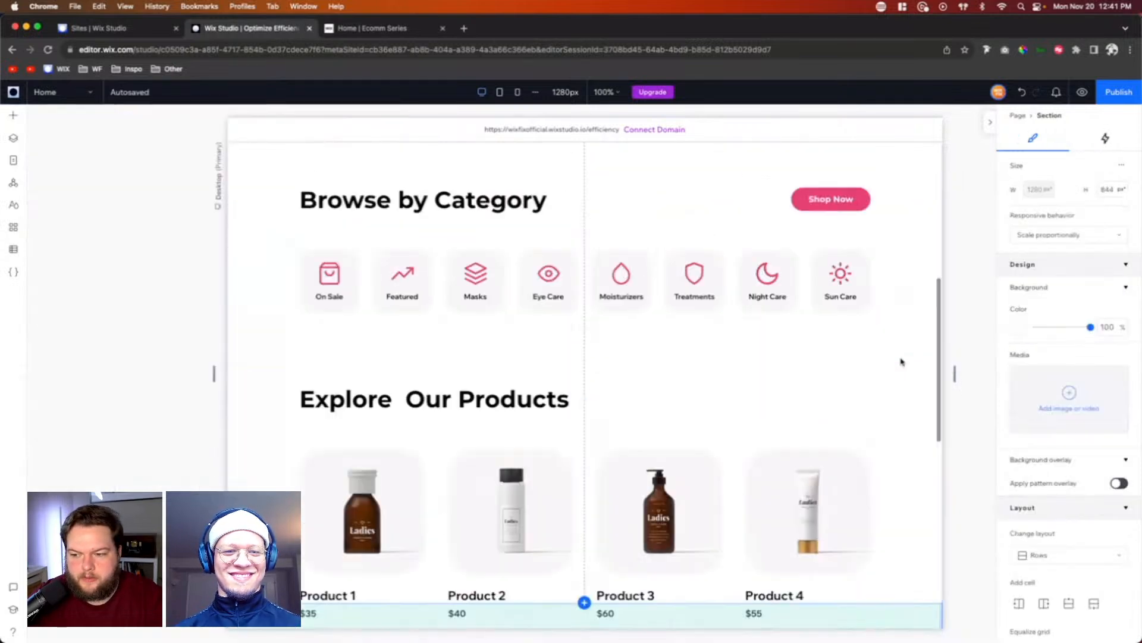
pyautogui.click(364, 320)
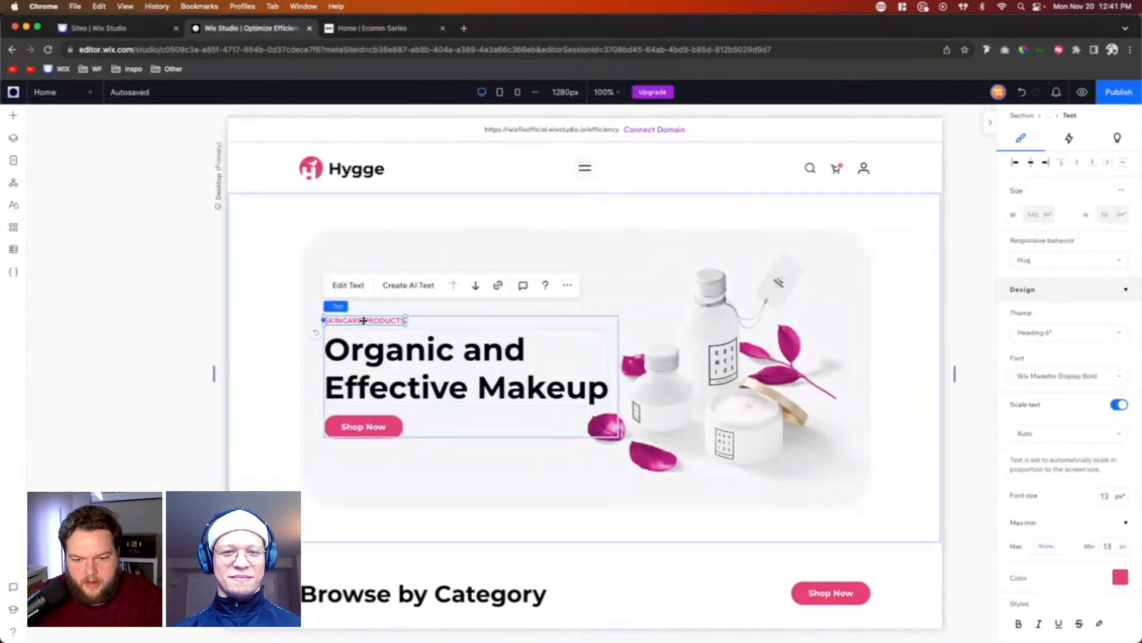
pyautogui.scroll(-10, 606, 418)
pyautogui.scroll(-3, 605, 417)
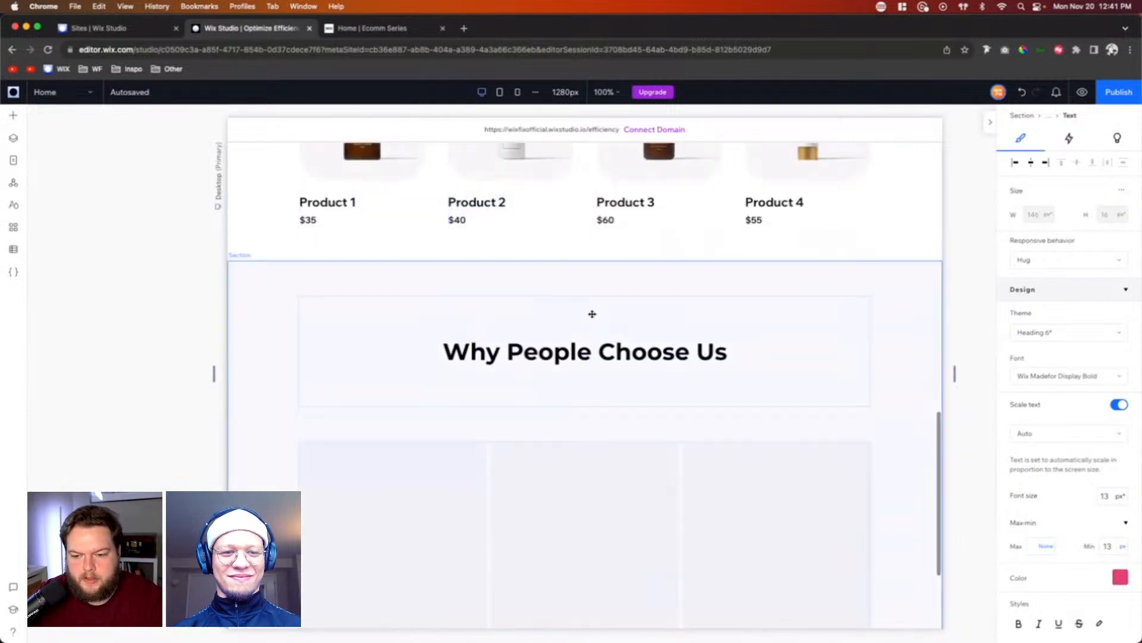
pyautogui.click(583, 333)
pyautogui.press('cmd+v')
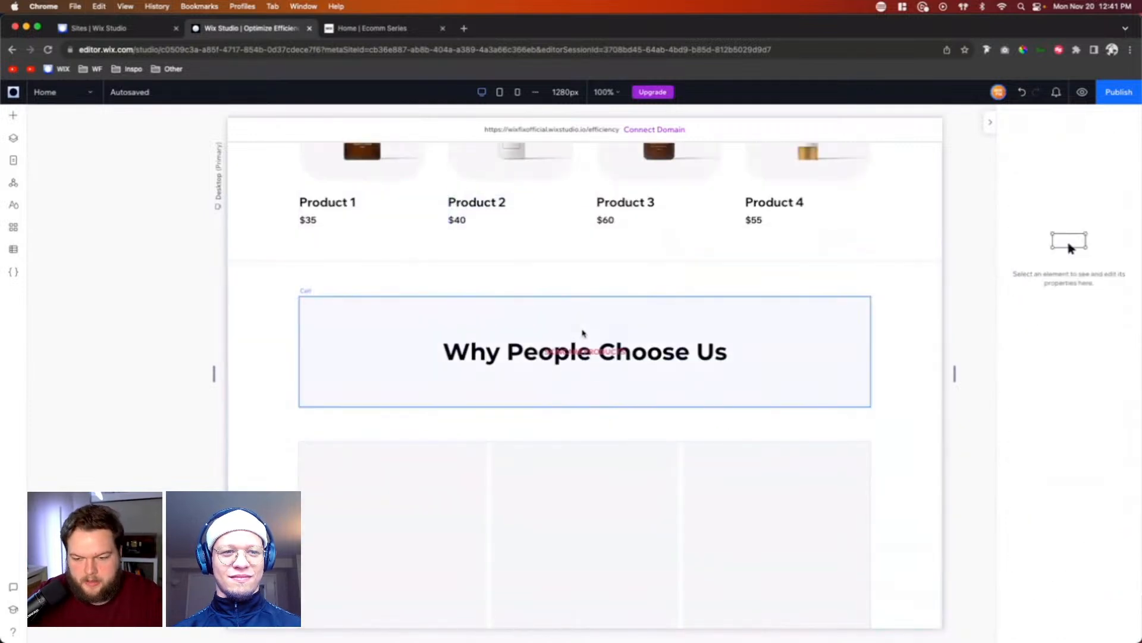
pyautogui.moveTo(588, 331); pyautogui.dragTo(589, 326)
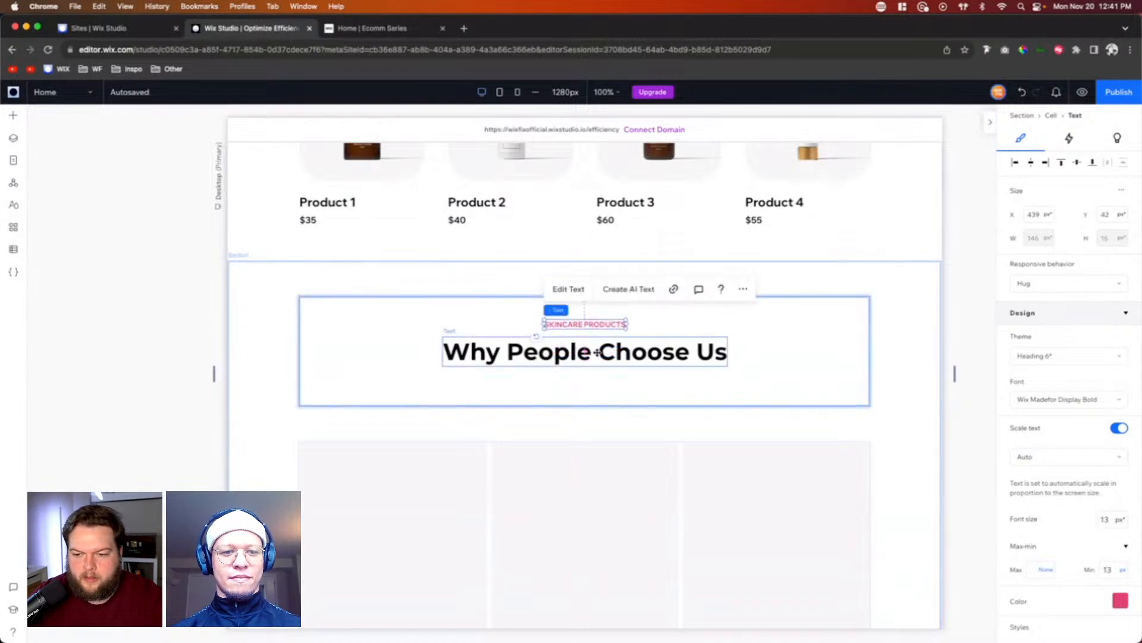
# Step: Change the copied label above the heading to "WHY US"
pyautogui.doubleClick(571, 324)
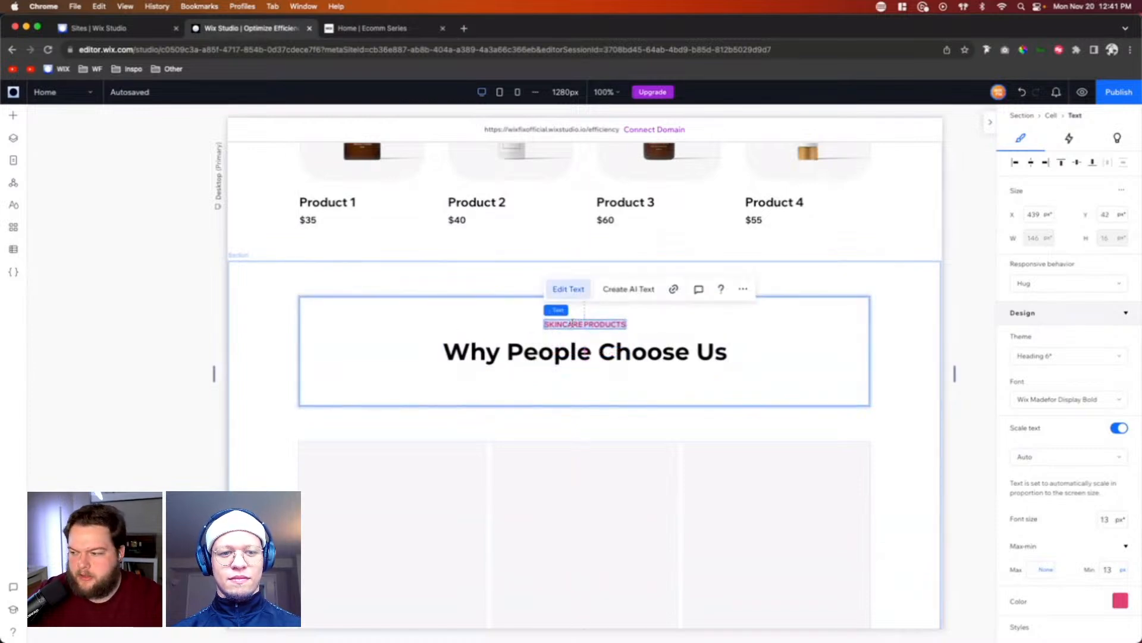
pyautogui.write('WHY US')
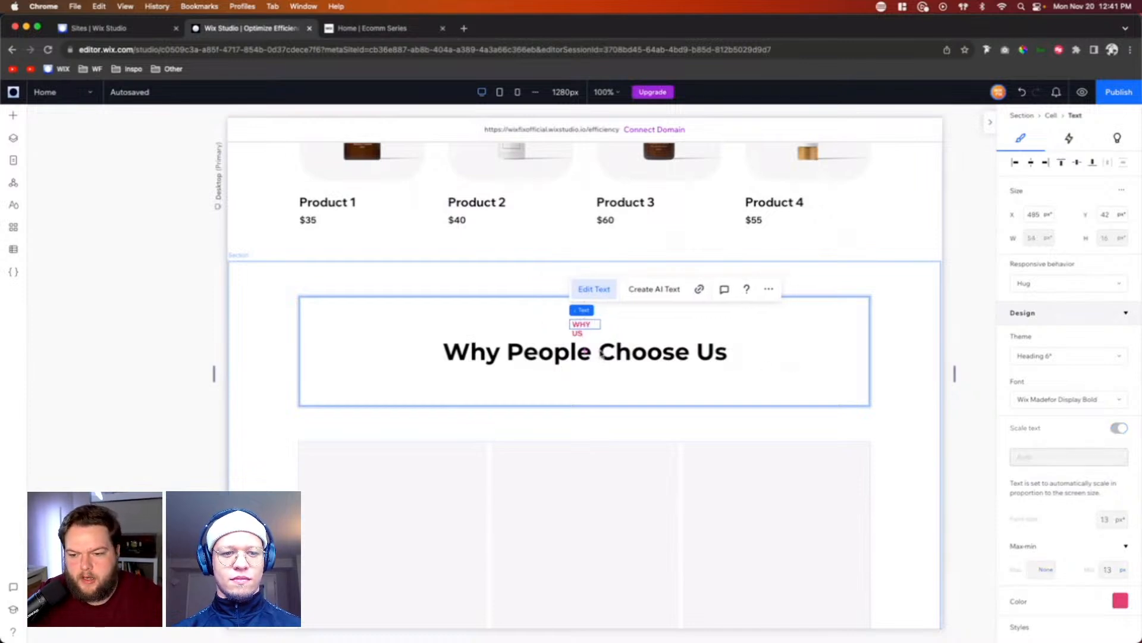
pyautogui.press('Escape')
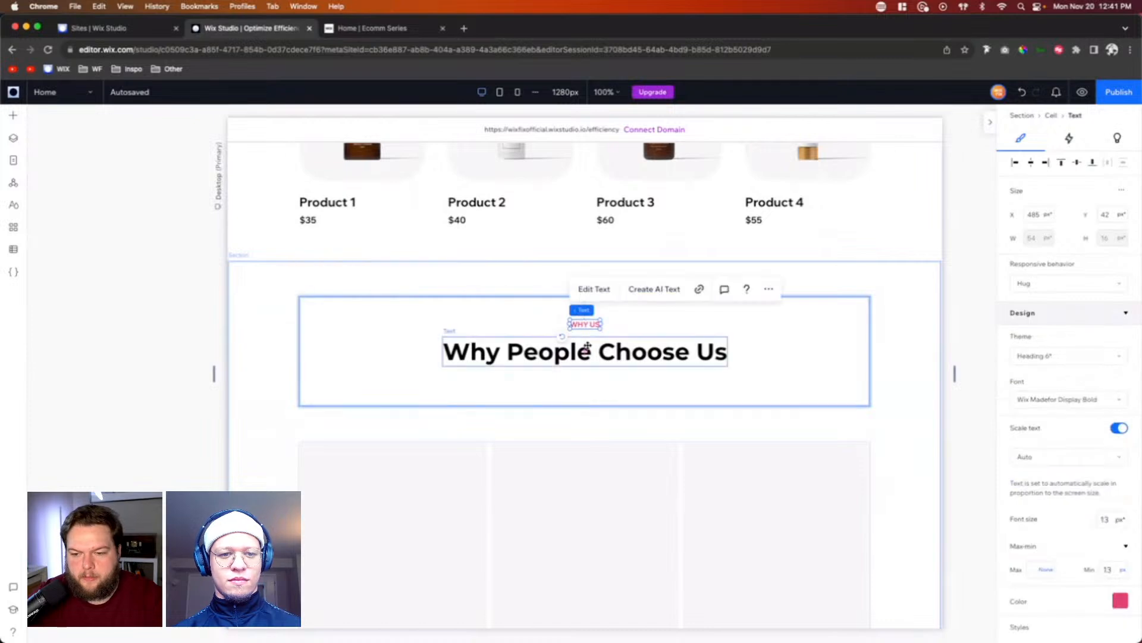
# Step: Stack the "WHY US" label with the "Why People Choose Us" heading and align the stack to the top of its cell
pyautogui.keyDown('shift'); pyautogui.click(588, 347); pyautogui.keyUp('shift')
pyautogui.click(469, 290)
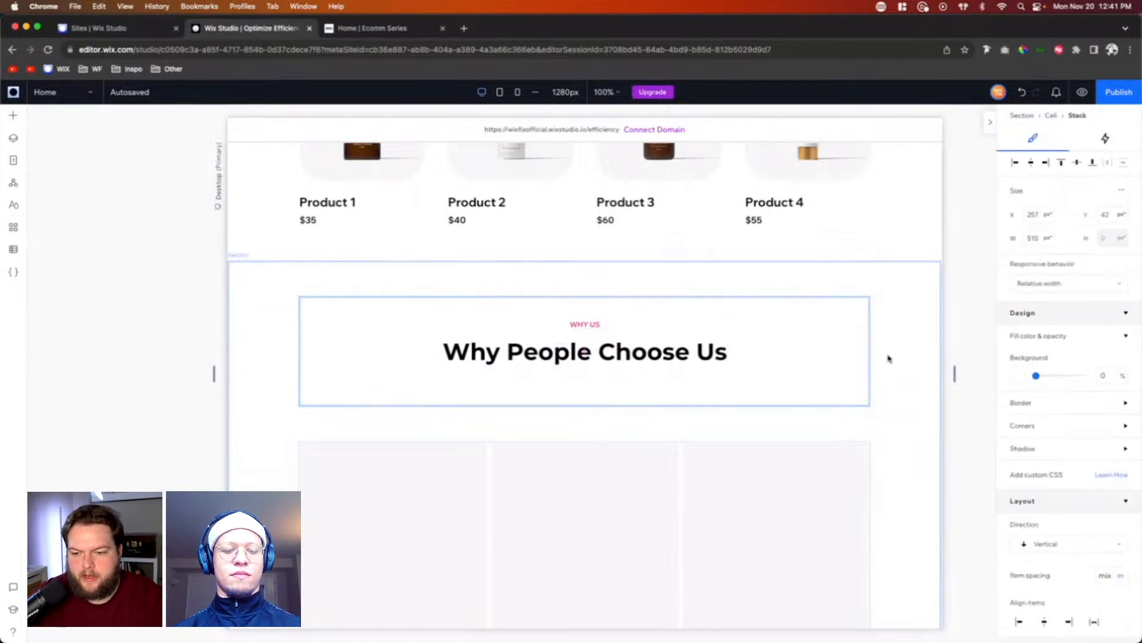
pyautogui.click(1062, 163)
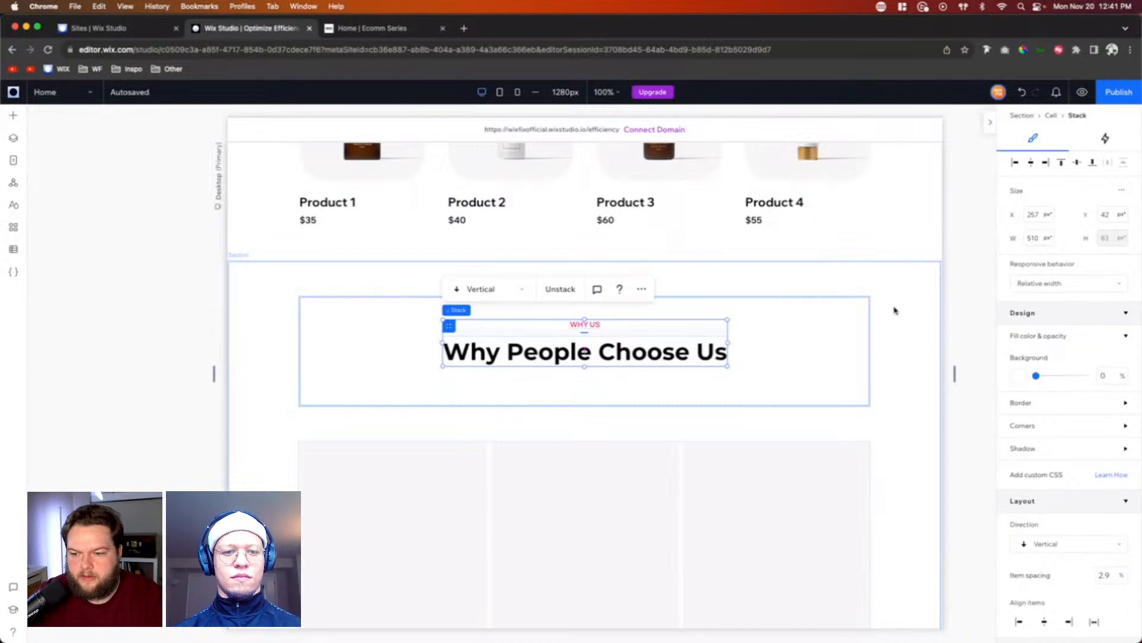
# Step: Shrink the section's heading row to fit the stacked label and title, and select the heading's cell
pyautogui.click(677, 423)
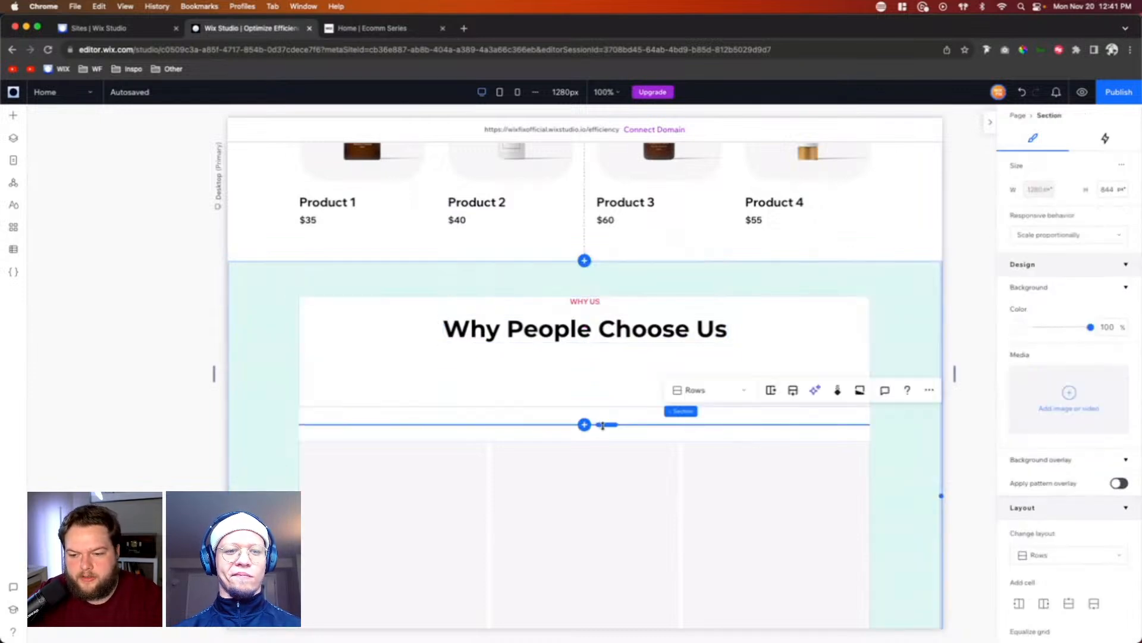
pyautogui.moveTo(603, 426); pyautogui.dragTo(610, 339)
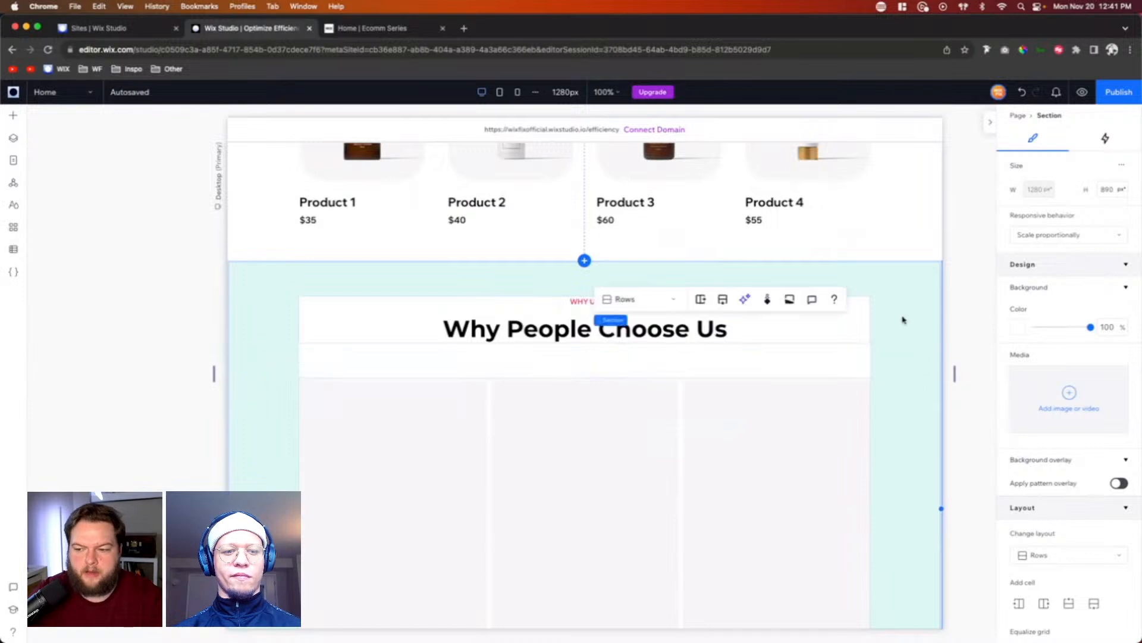
pyautogui.click(961, 315)
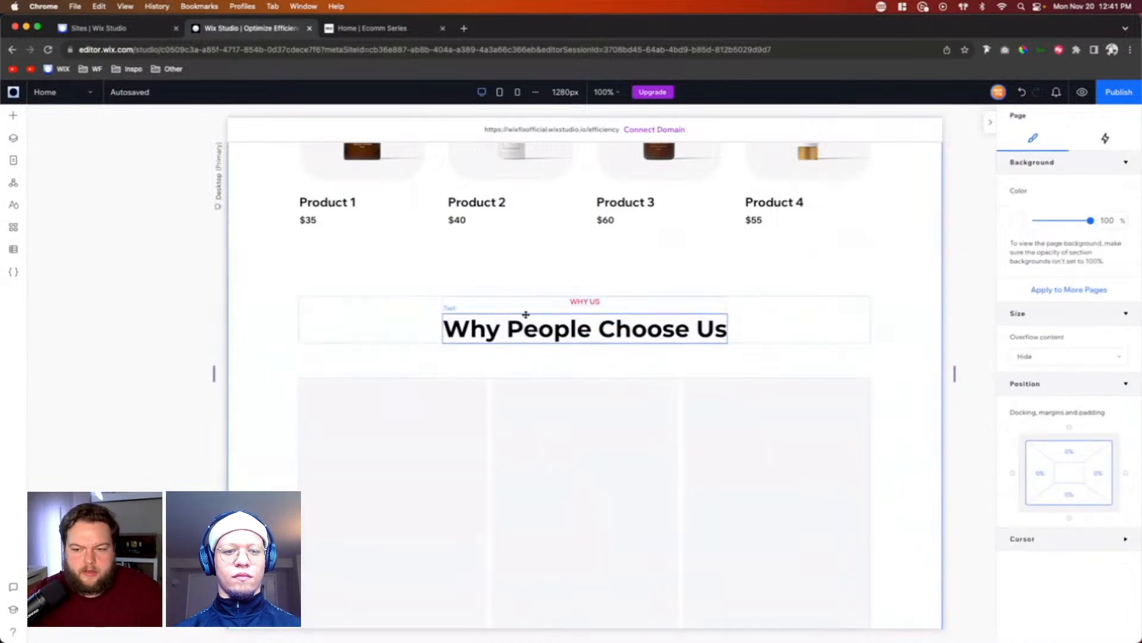
pyautogui.click(310, 321)
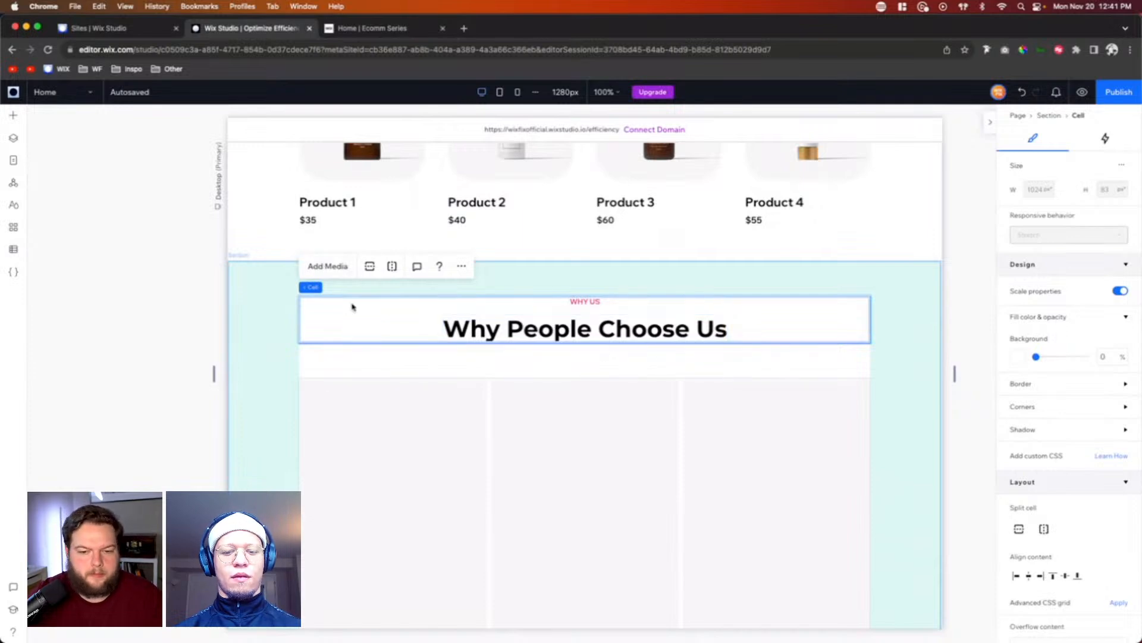
# Step: Examine the "WHY US" heading stack and the hero text stack's context options, including saving it as an asset
pyautogui.click(580, 310)
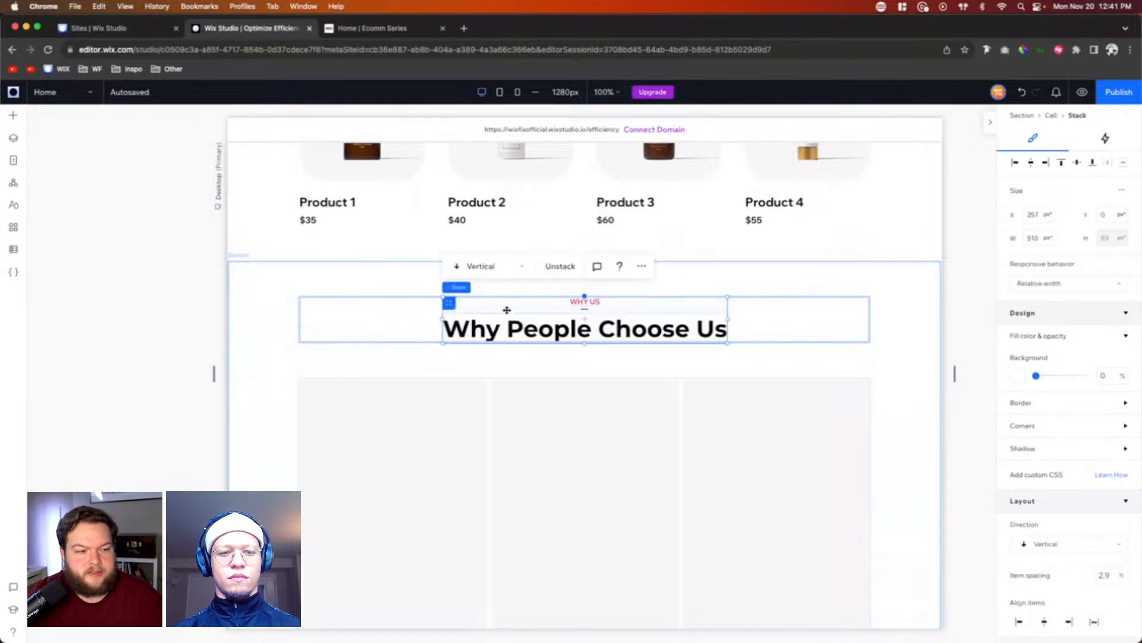
pyautogui.scroll(10, 506, 309)
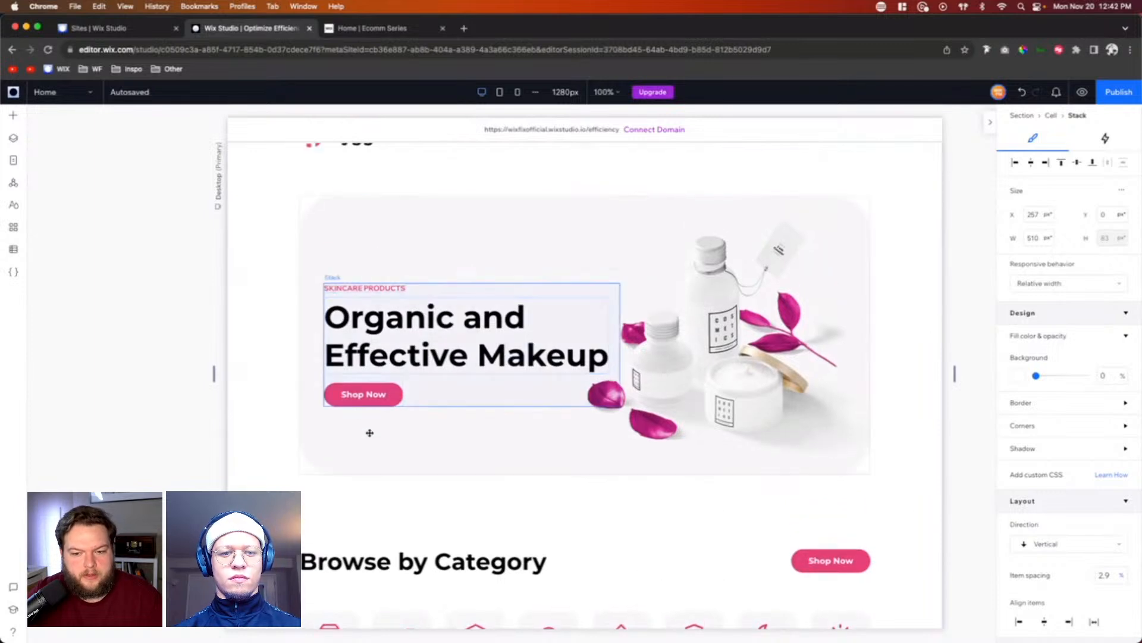
pyautogui.click(401, 296)
pyautogui.rightClick(401, 296)
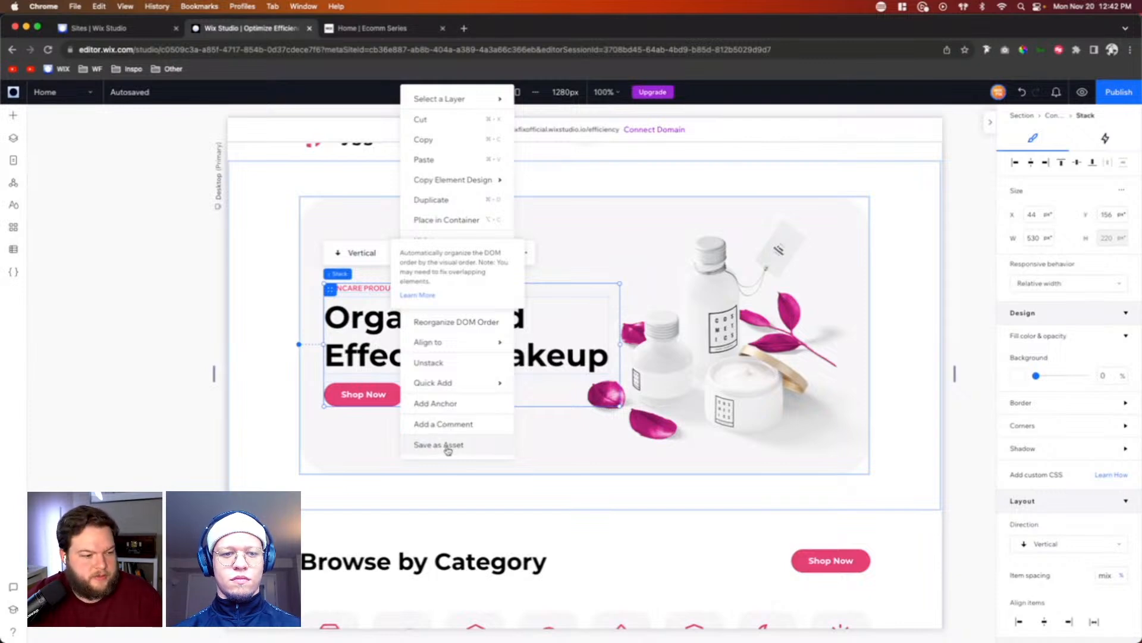
pyautogui.click(857, 434)
pyautogui.scroll(-6, 863, 437)
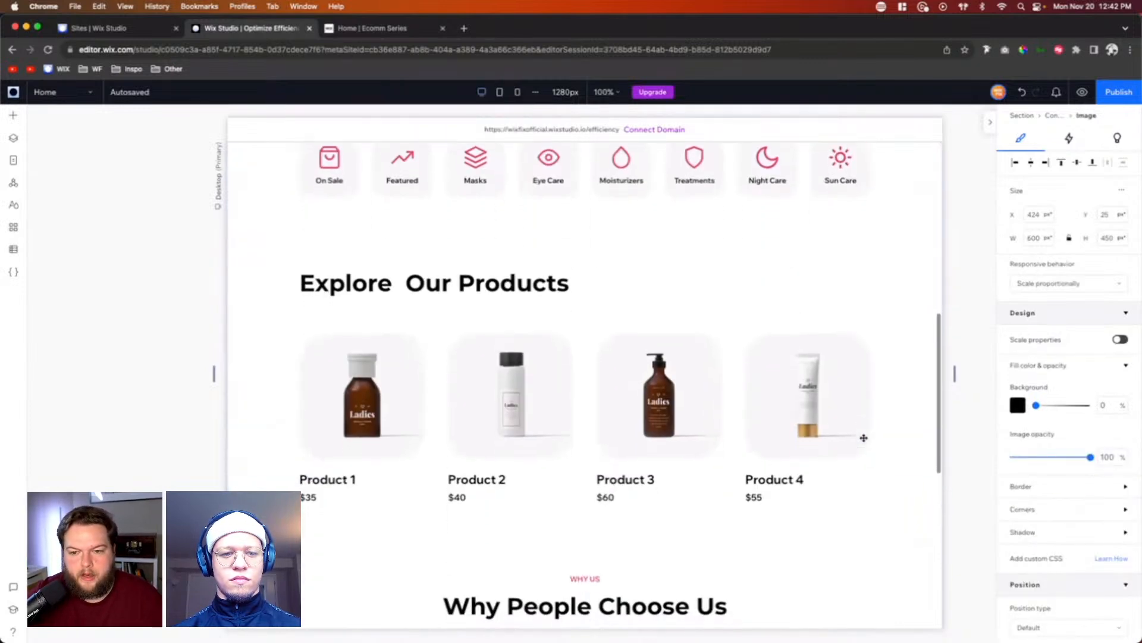
pyautogui.scroll(-7, 863, 437)
pyautogui.scroll(2, 589, 347)
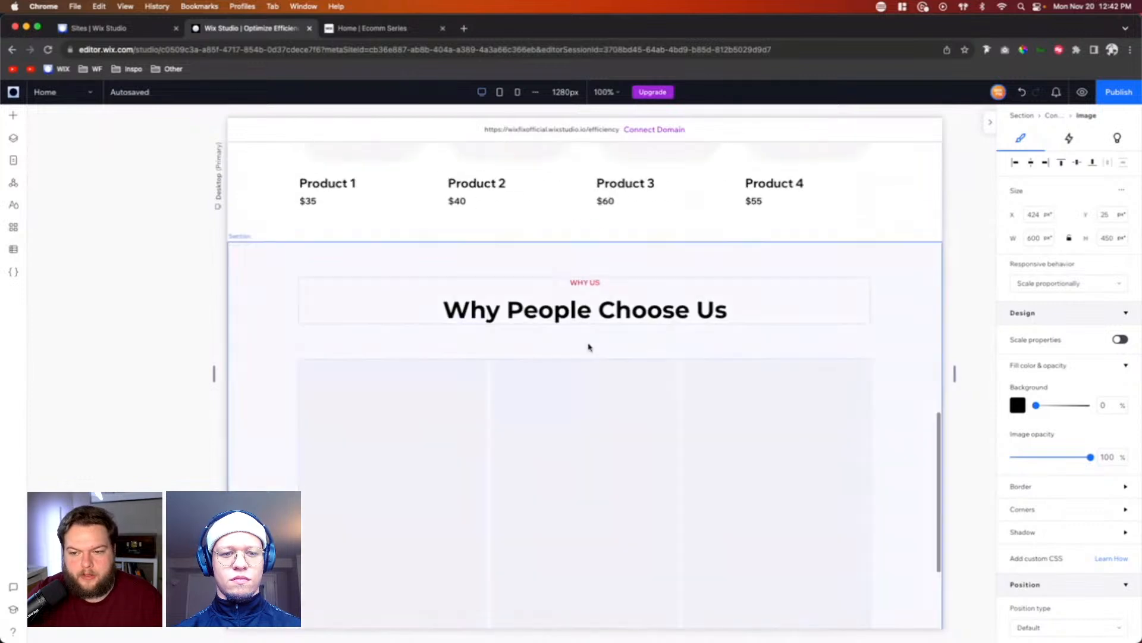
pyautogui.click(586, 294)
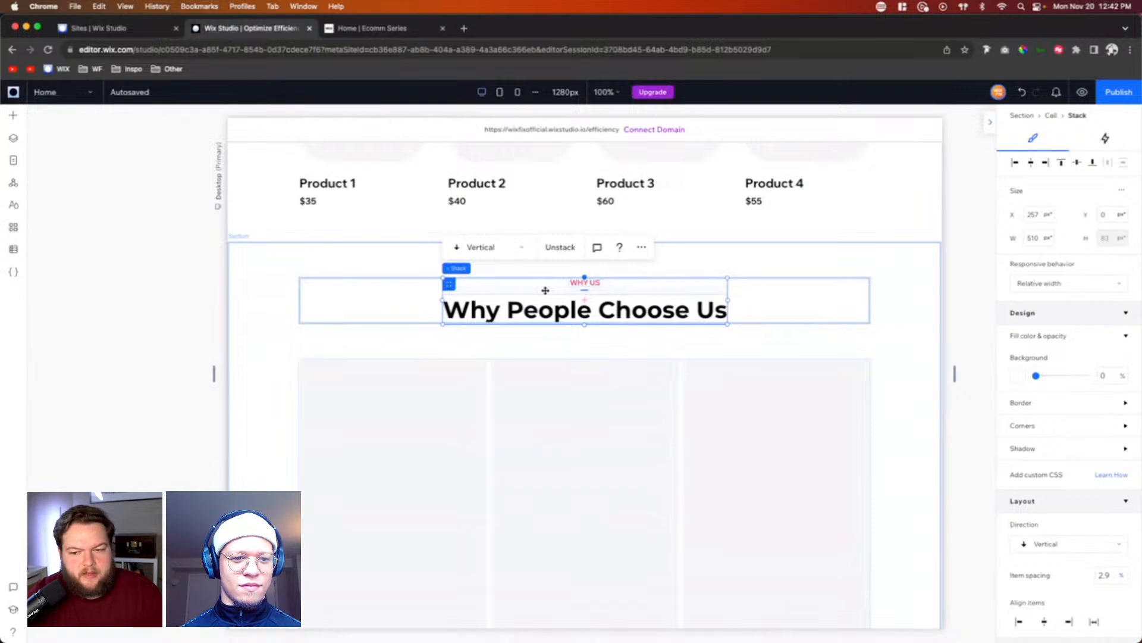
pyautogui.click(792, 298)
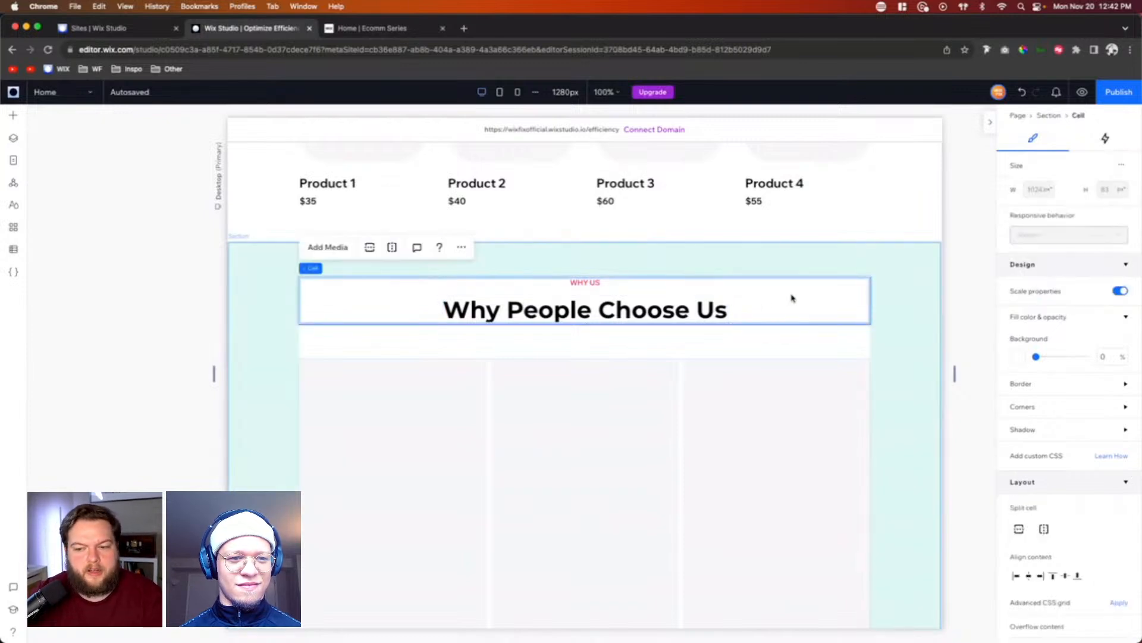
# Step: Set the background opacity of the repeater items below the "Why People Choose Us" heading to 0%
pyautogui.scroll(-4, 792, 298)
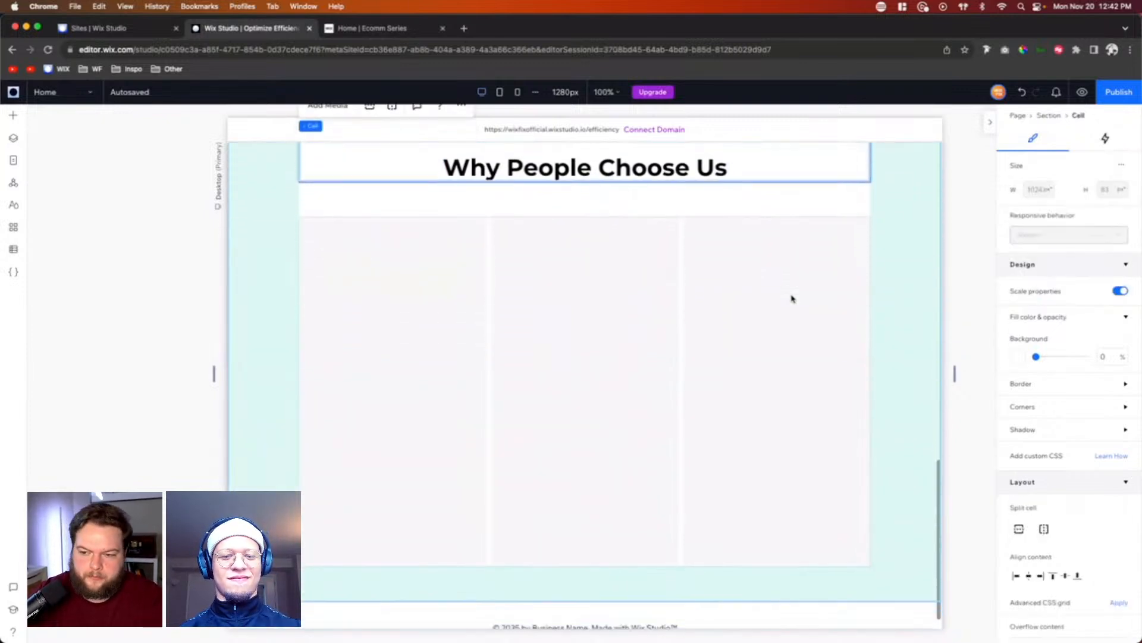
pyautogui.click(798, 390)
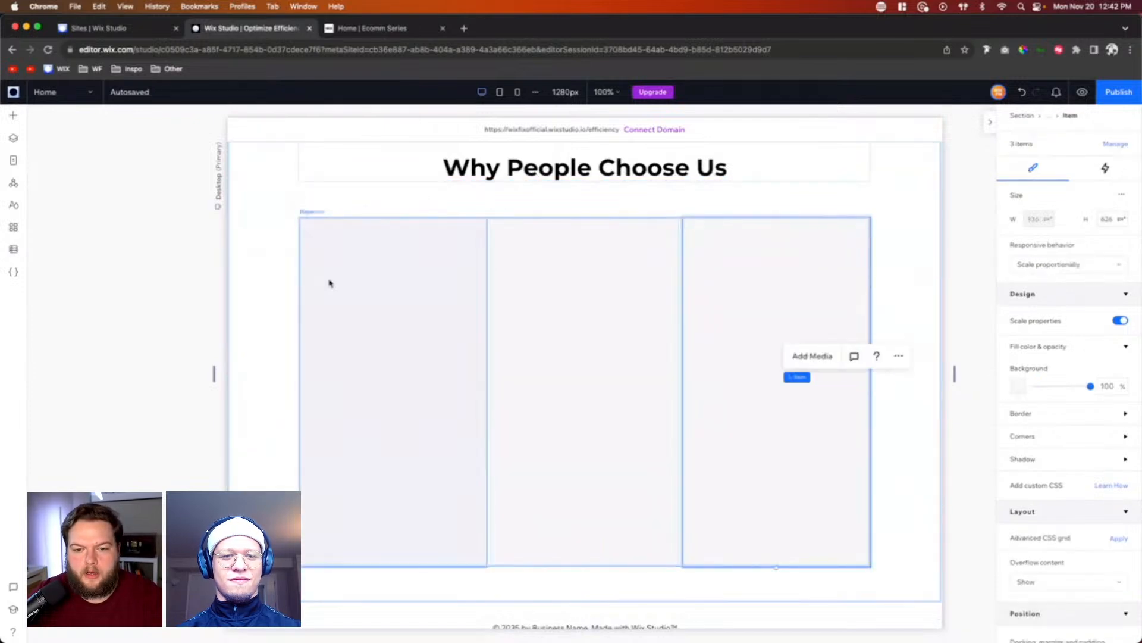
pyautogui.click(330, 283)
pyautogui.click(1108, 386)
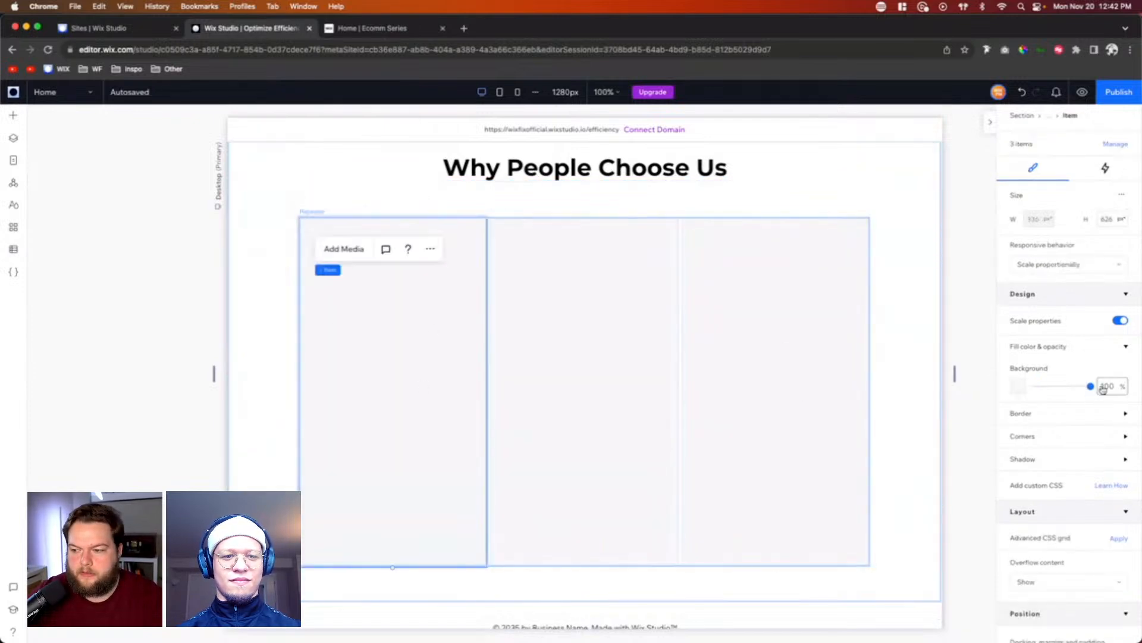
pyautogui.write('0')
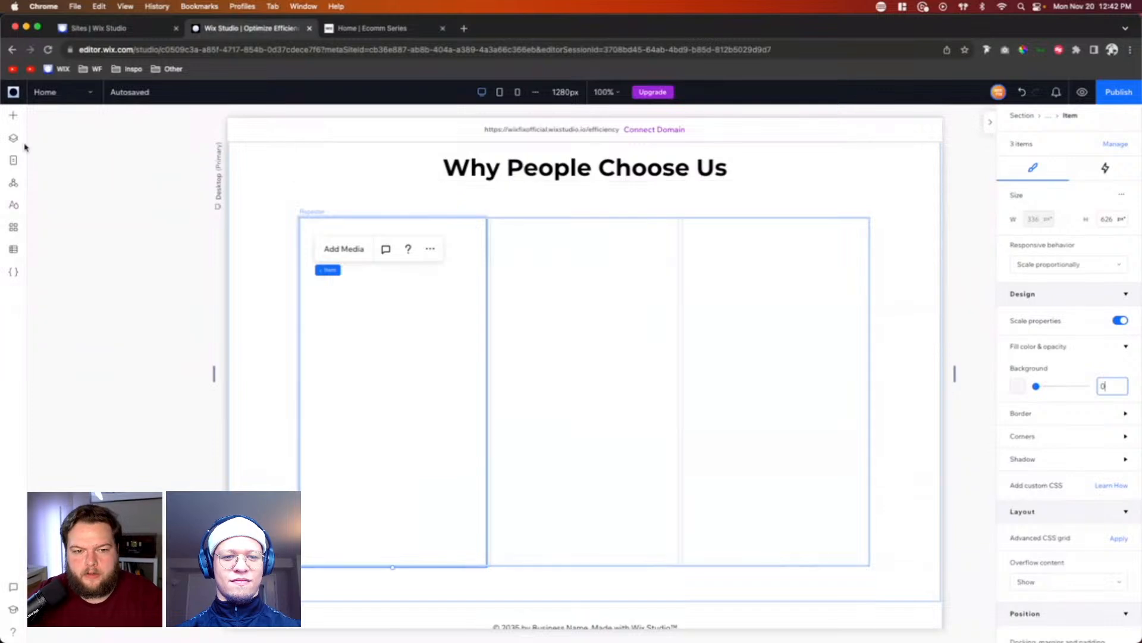
# Step: Add a container to the first repeater item and set its responsive behavior to Fixed
pyautogui.click(8, 122)
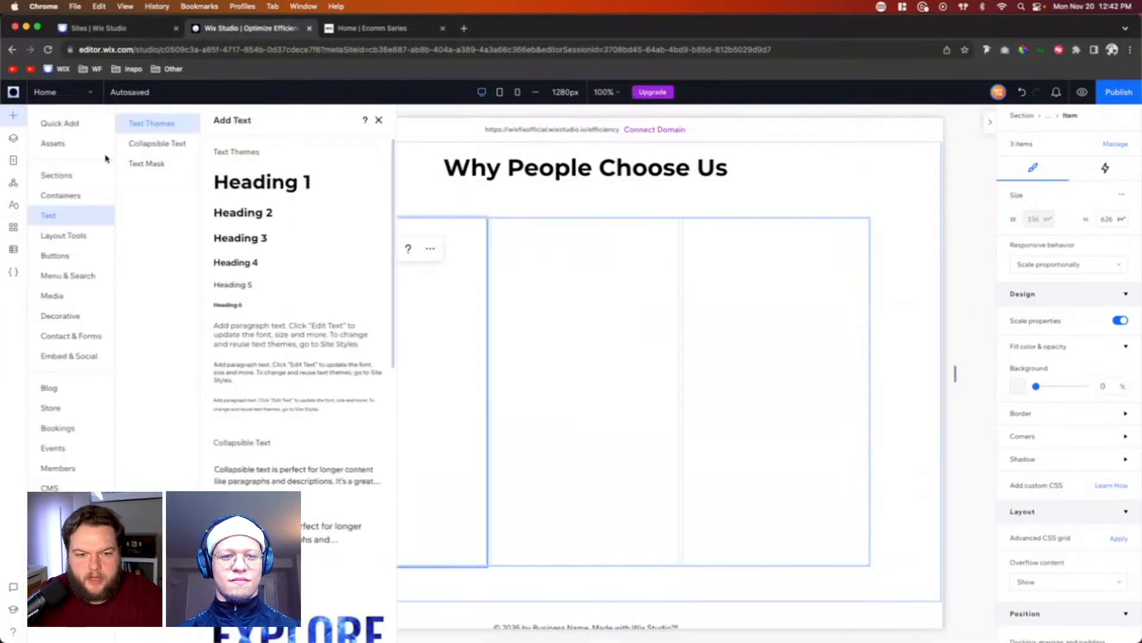
pyautogui.click(65, 124)
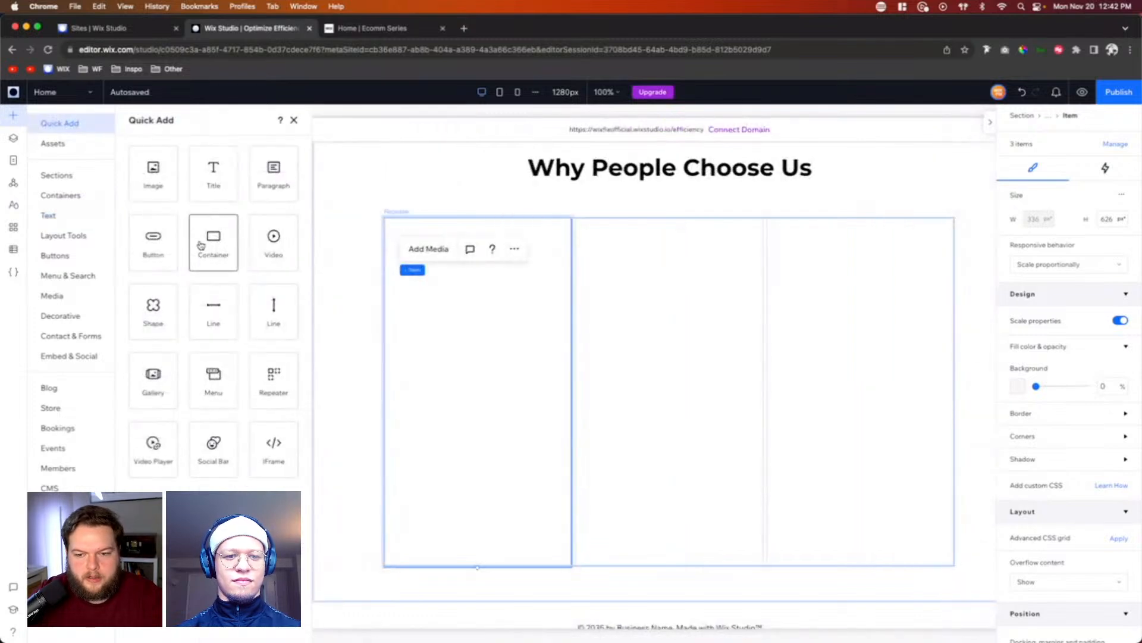
pyautogui.moveTo(198, 243); pyautogui.dragTo(415, 301)
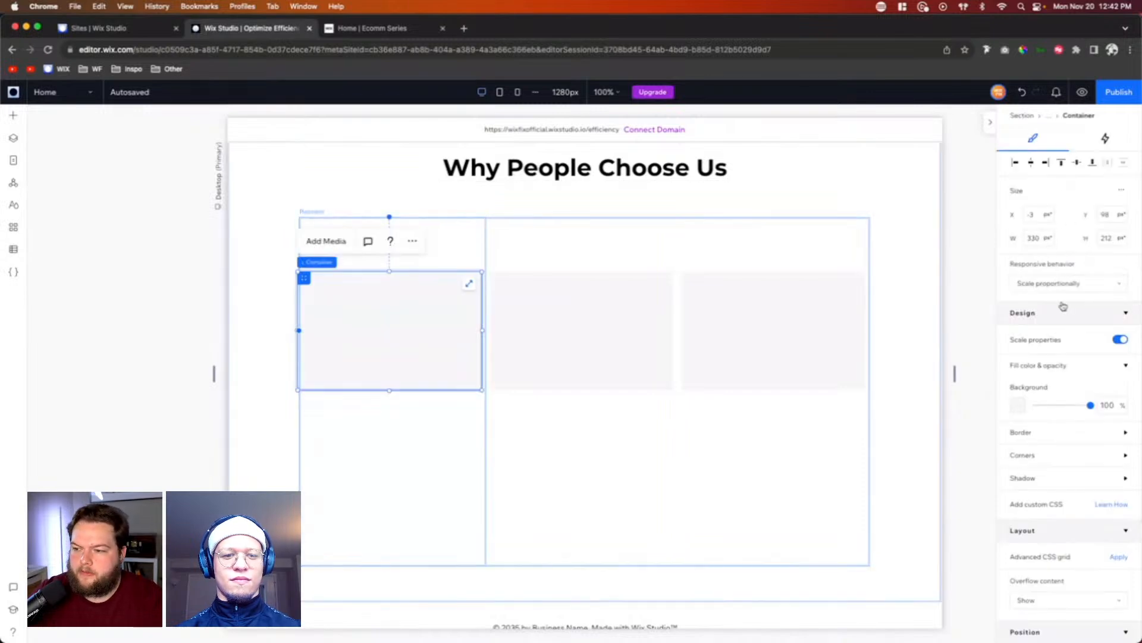
pyautogui.click(1051, 284)
pyautogui.click(1043, 325)
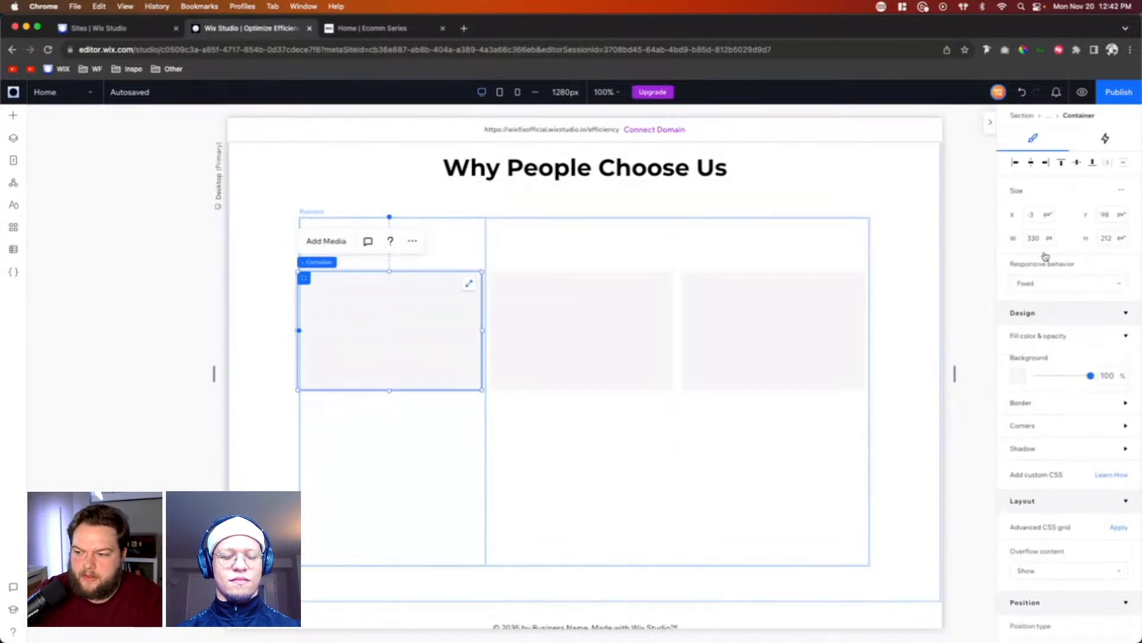
# Step: Size the container to 42 by 42 px and align it to the horizontal center and top of the repeater item
pyautogui.click(1037, 235)
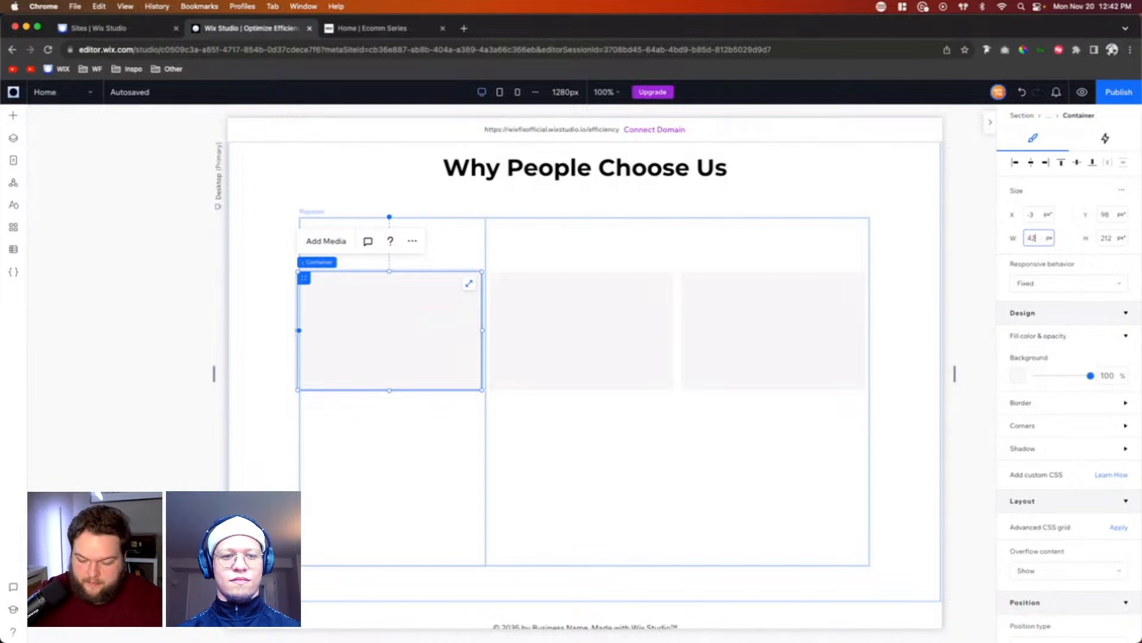
pyautogui.press('Tab')
pyautogui.write('42')
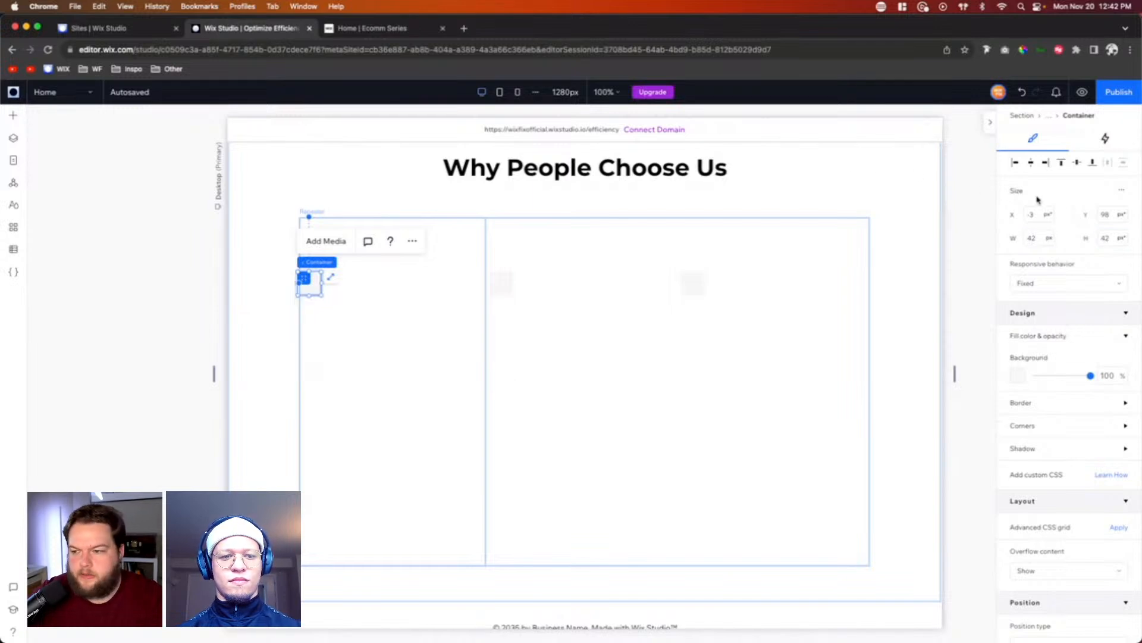
pyautogui.click(1032, 162)
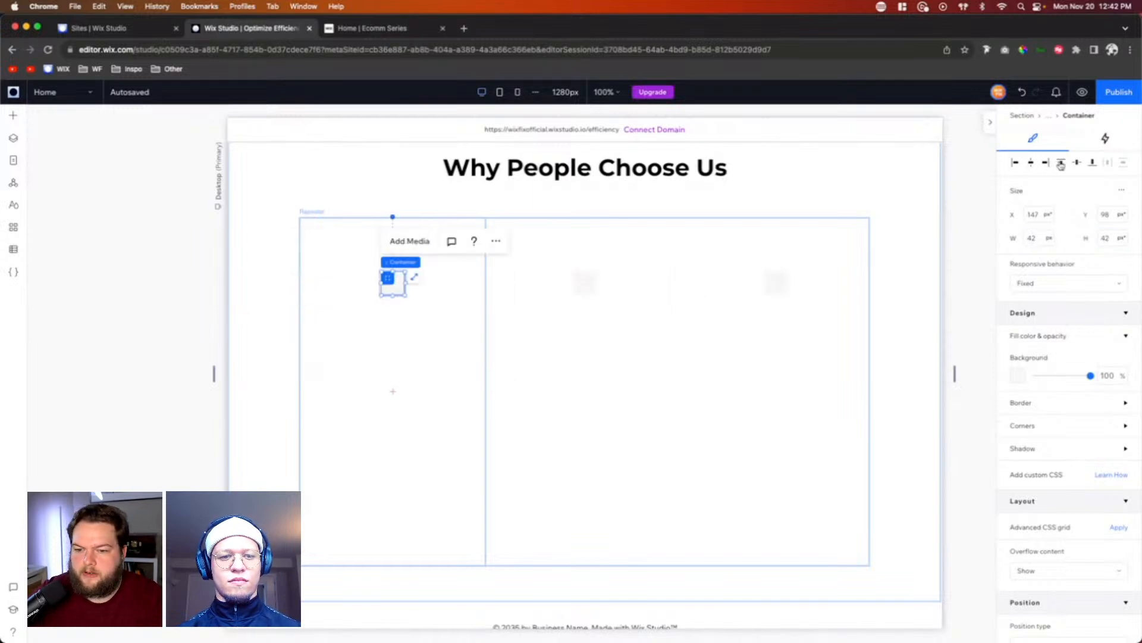
pyautogui.click(1061, 163)
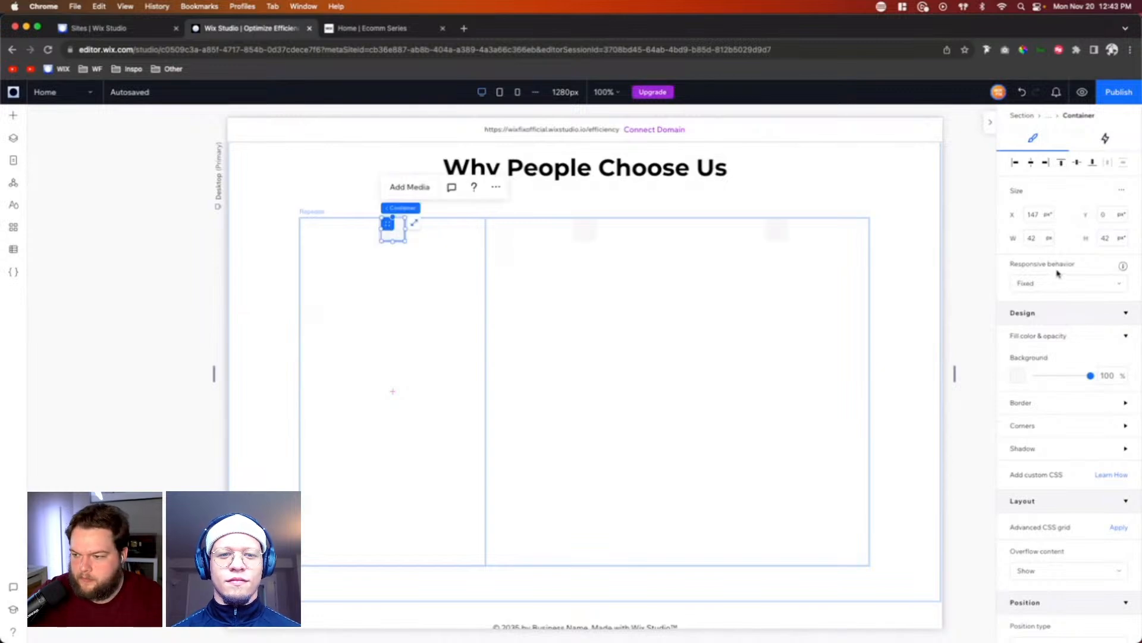
# Step: Resize the container to 64 by 64 px and round all its corners with a 999 px radius
pyautogui.press('Tab')
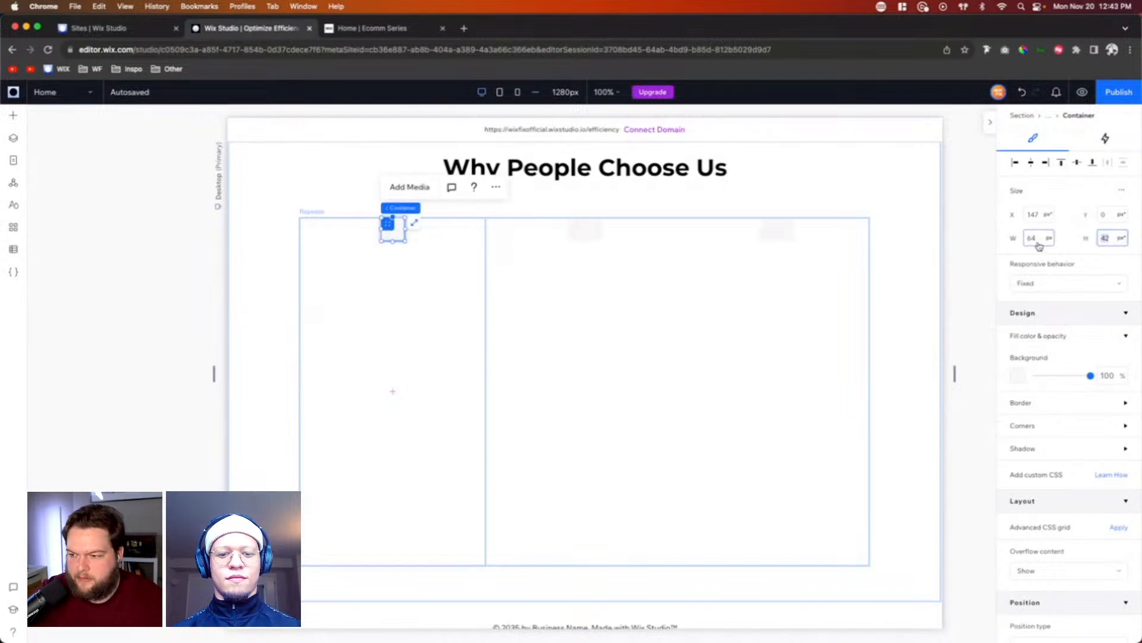
pyautogui.write('64')
pyautogui.press('Return')
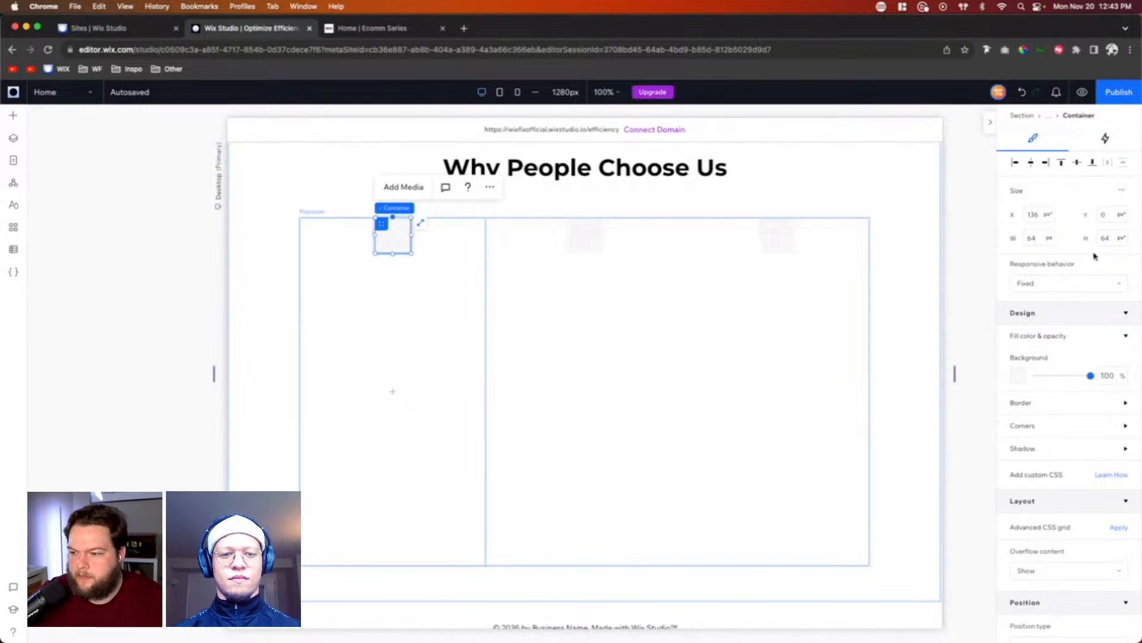
pyautogui.click(1022, 426)
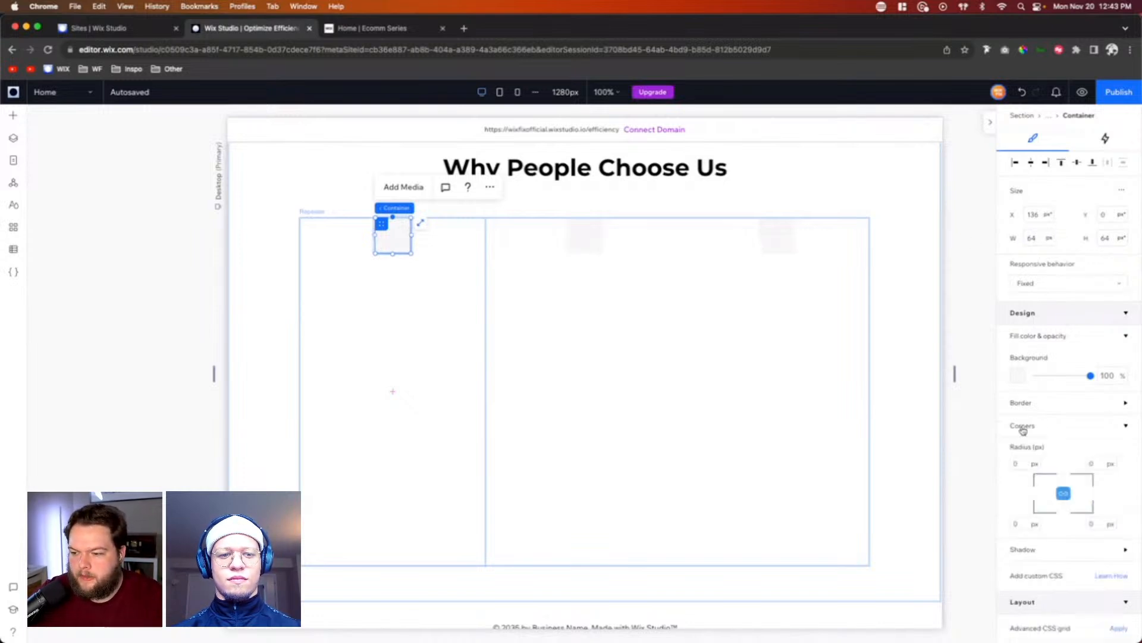
pyautogui.click(1022, 464)
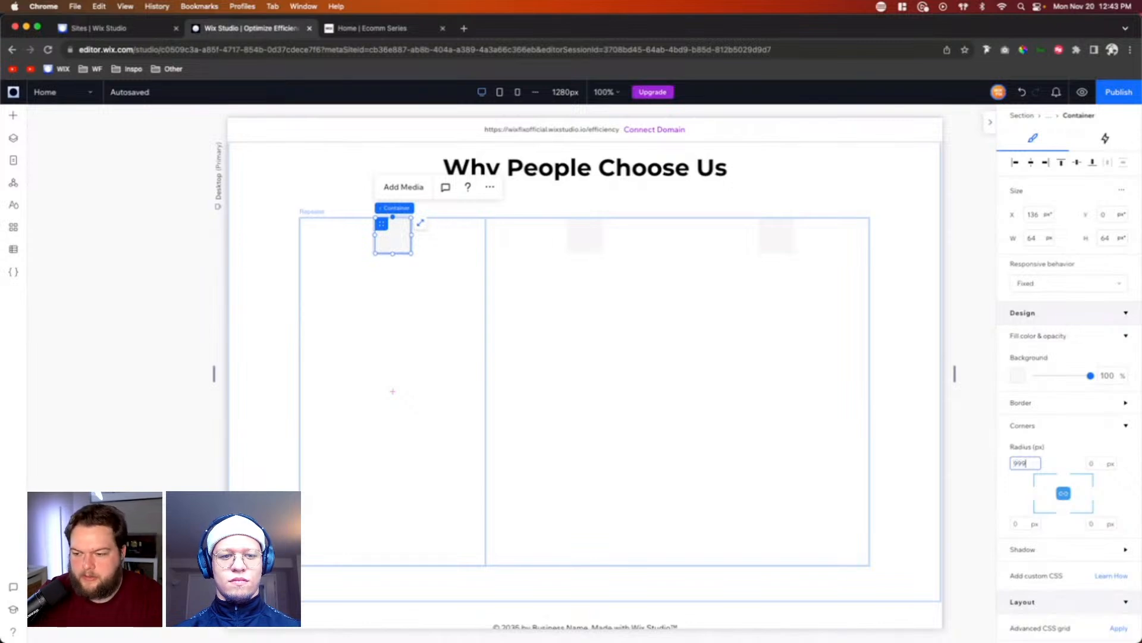
pyautogui.press('Return')
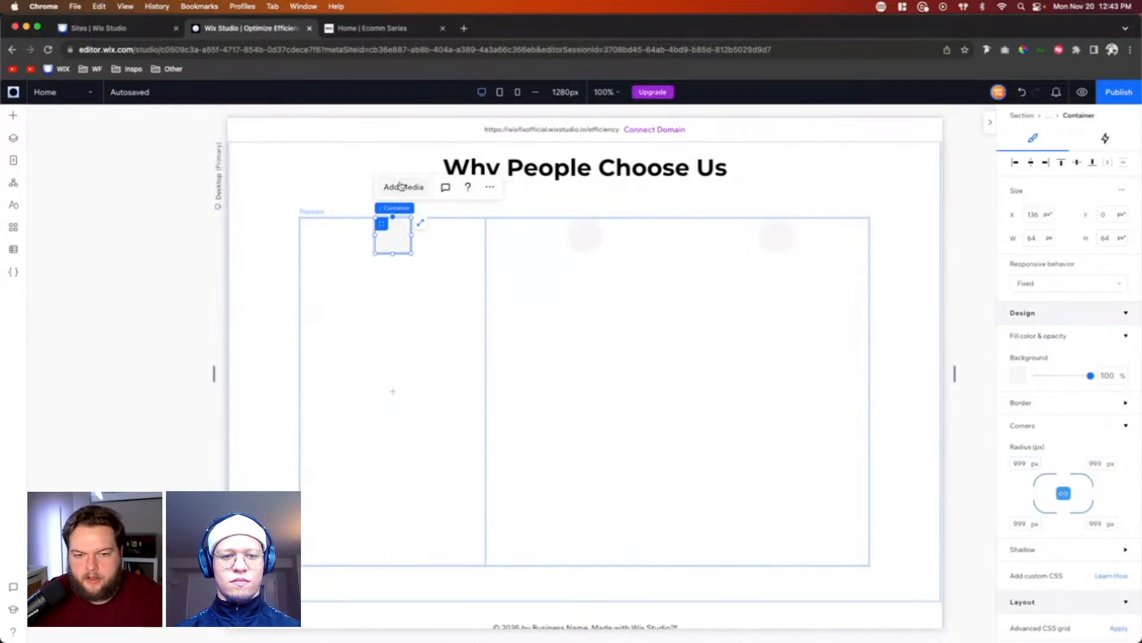
# Step: Add the Returns.svg box icon from the site files to the page
pyautogui.click(9, 118)
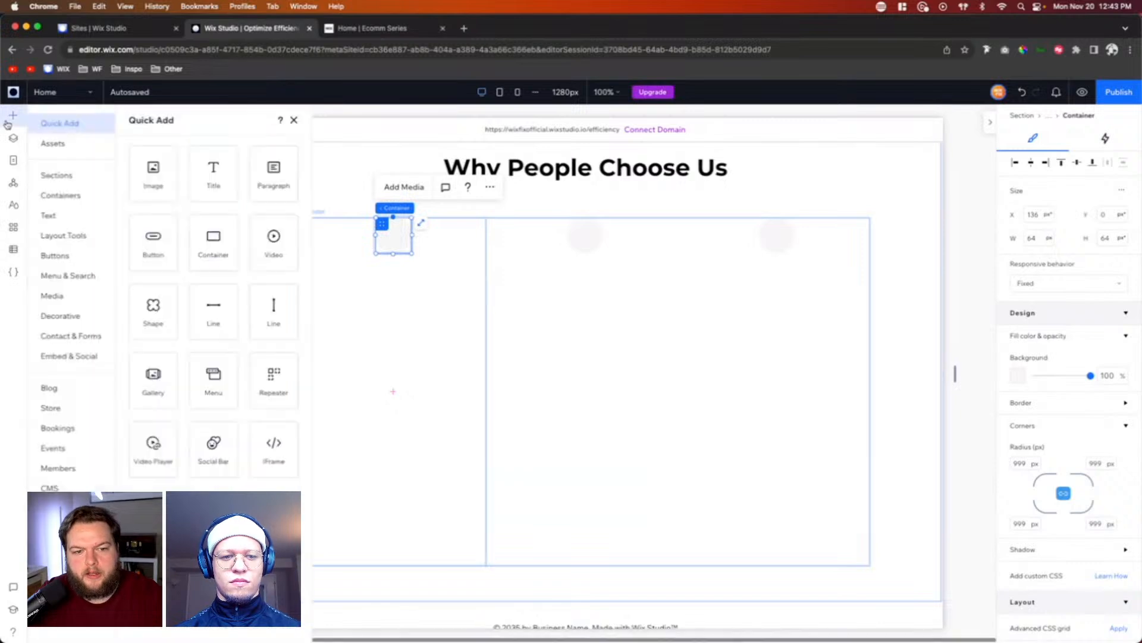
pyautogui.click(48, 297)
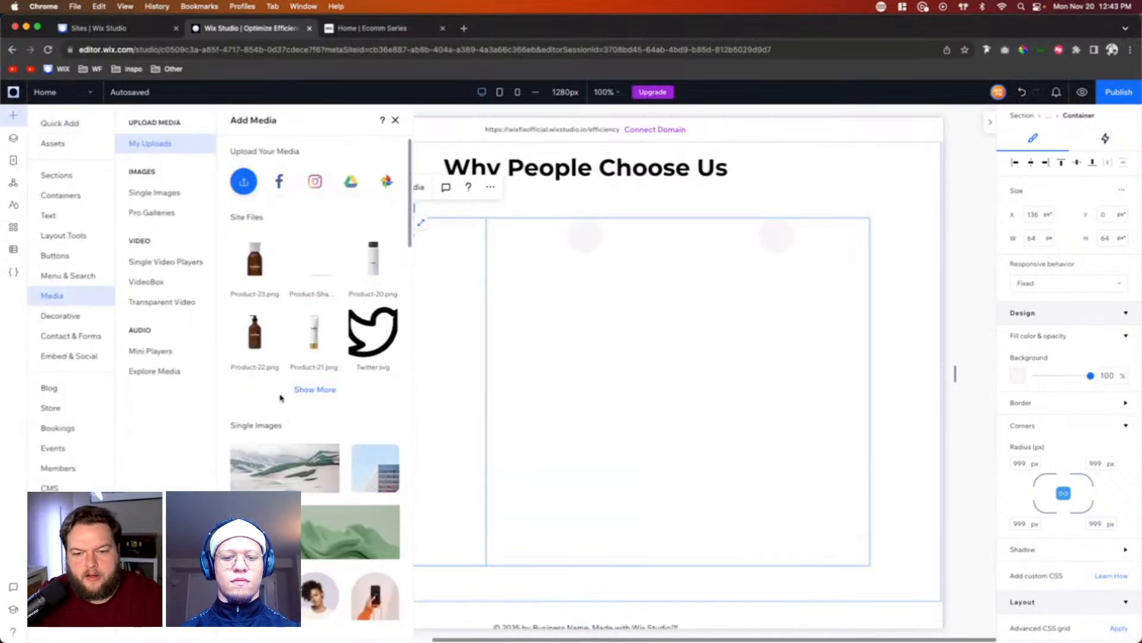
pyautogui.click(314, 390)
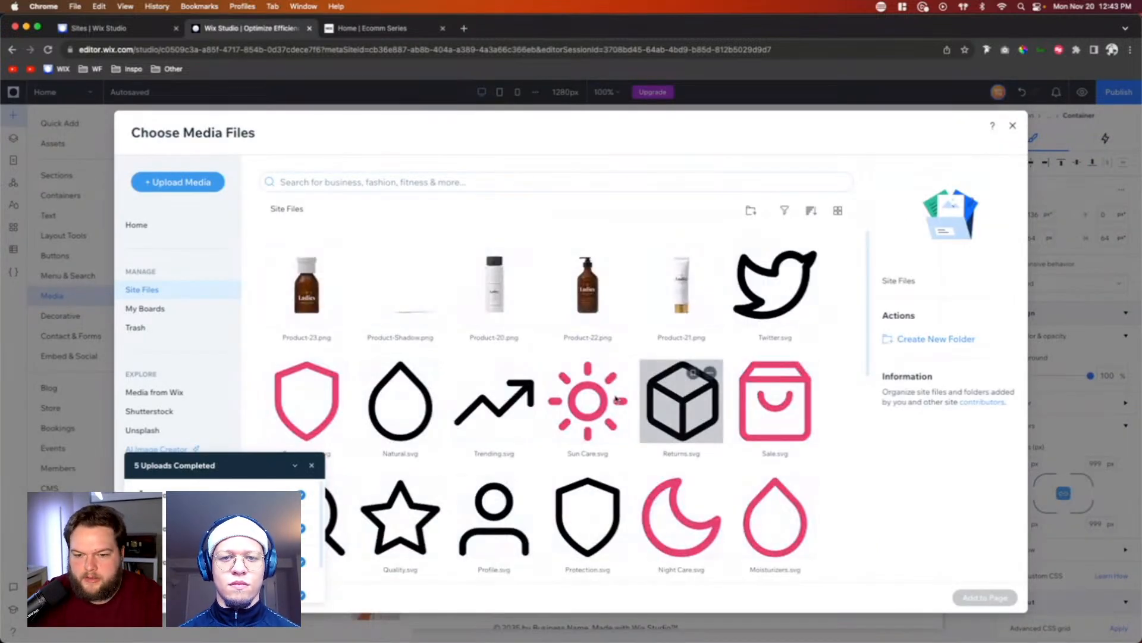
pyautogui.scroll(-5, 524, 476)
pyautogui.scroll(1, 654, 286)
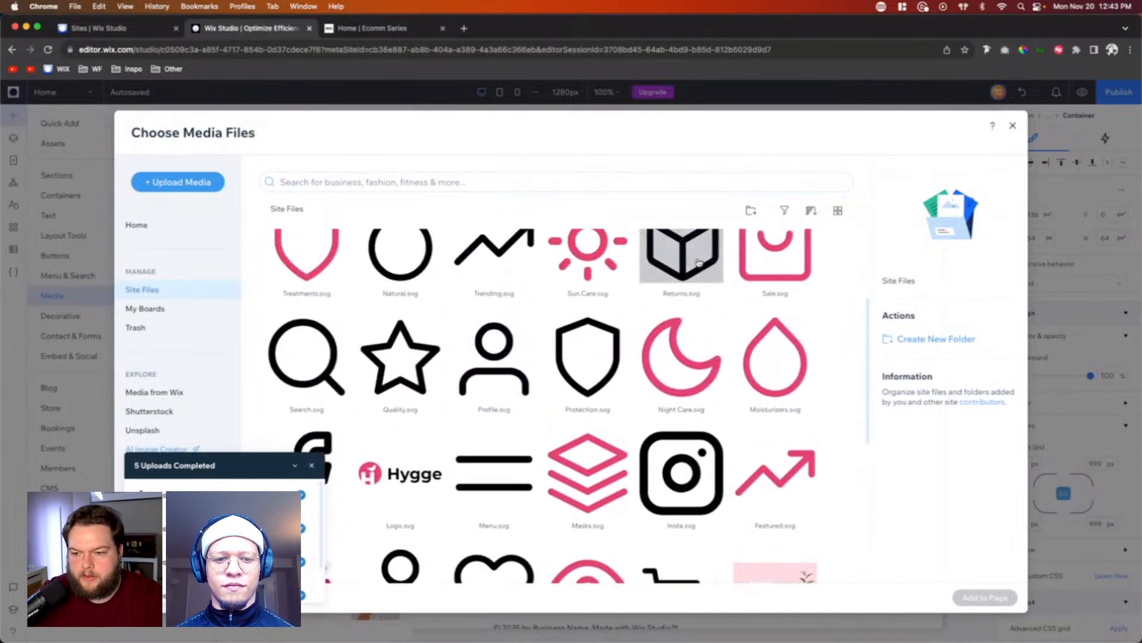
pyautogui.click(699, 263)
pyautogui.doubleClick(699, 262)
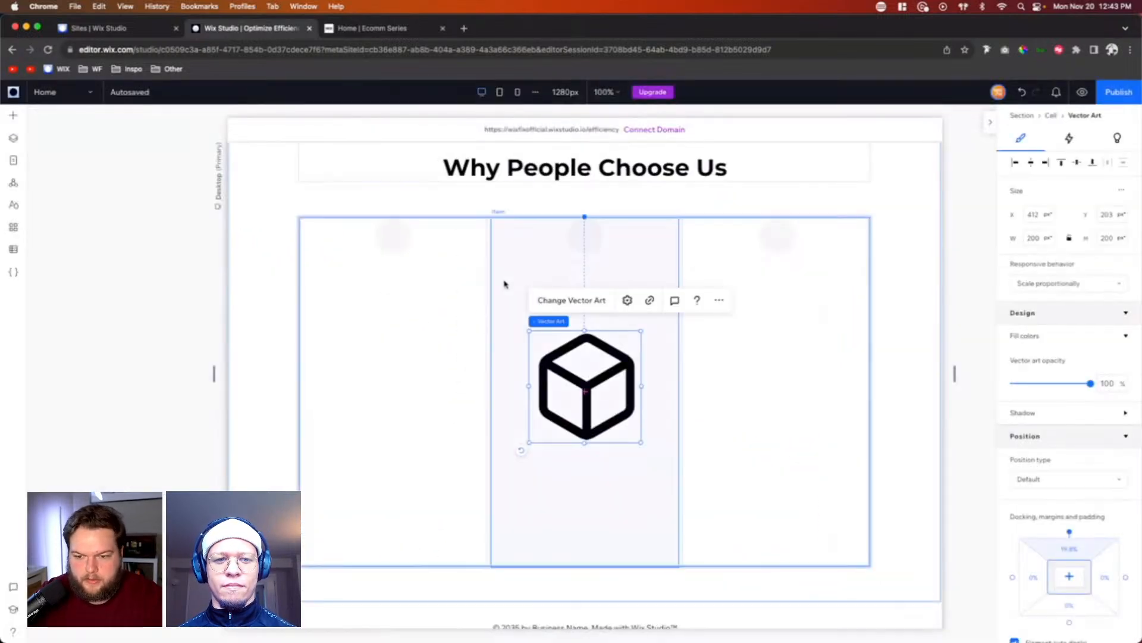
# Step: Resize the box icon to 32 by 32 px with Fixed behavior and center it inside the first item's round container
pyautogui.moveTo(640, 442); pyautogui.dragTo(553, 348)
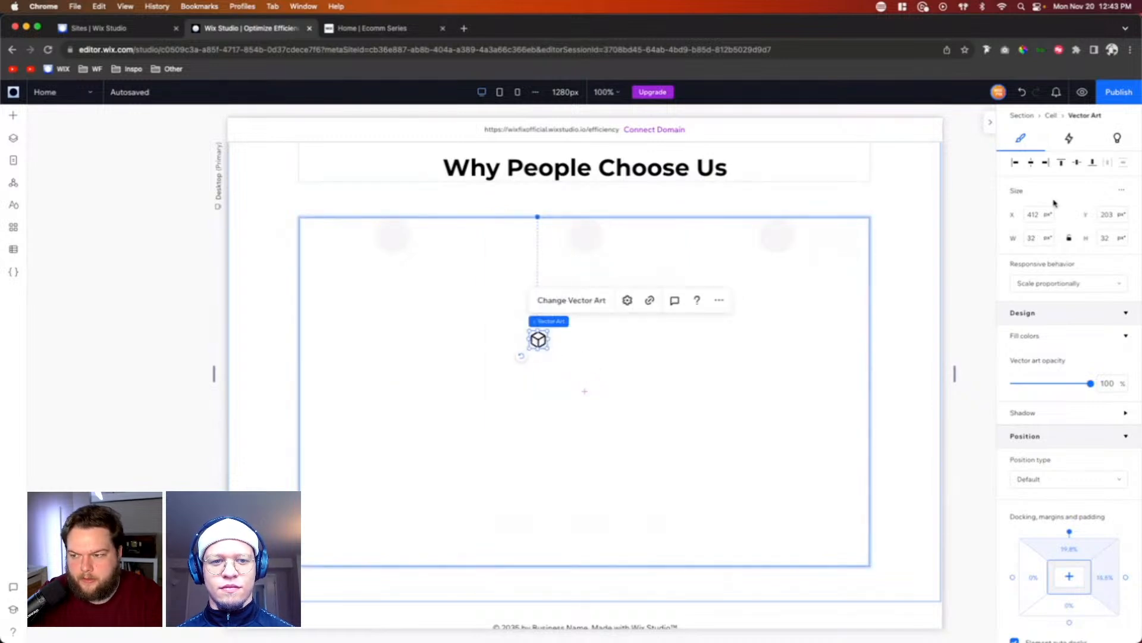
pyautogui.click(1058, 284)
pyautogui.click(1047, 331)
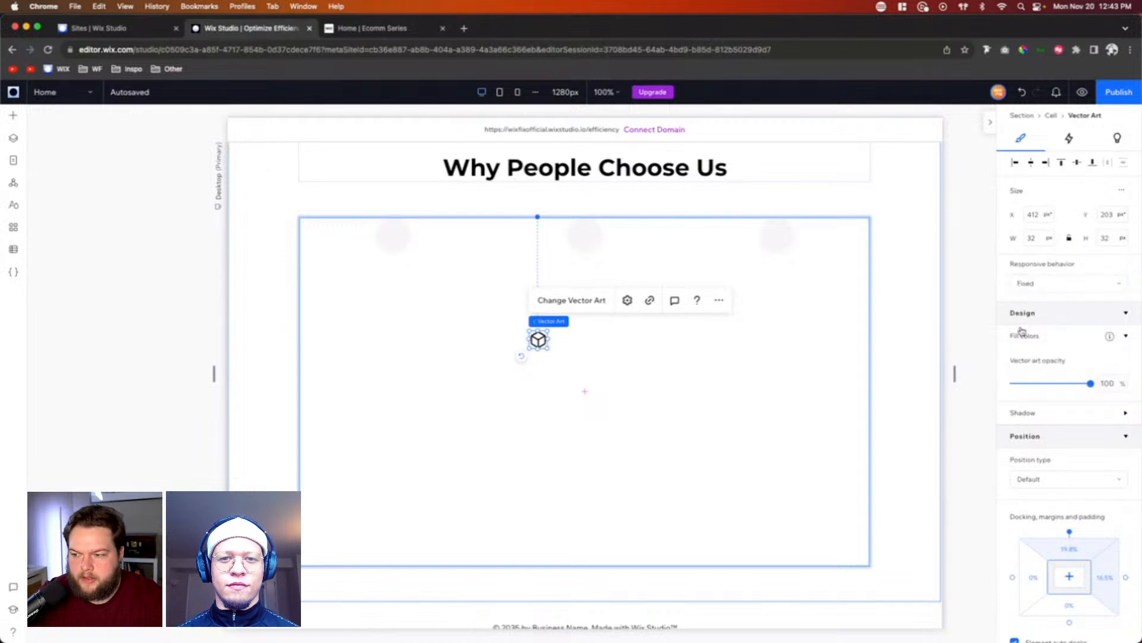
pyautogui.moveTo(538, 340); pyautogui.dragTo(392, 236)
# Step: Replace the middle repeater item's box icon with Profile.svg from the site files
pyautogui.click(585, 235)
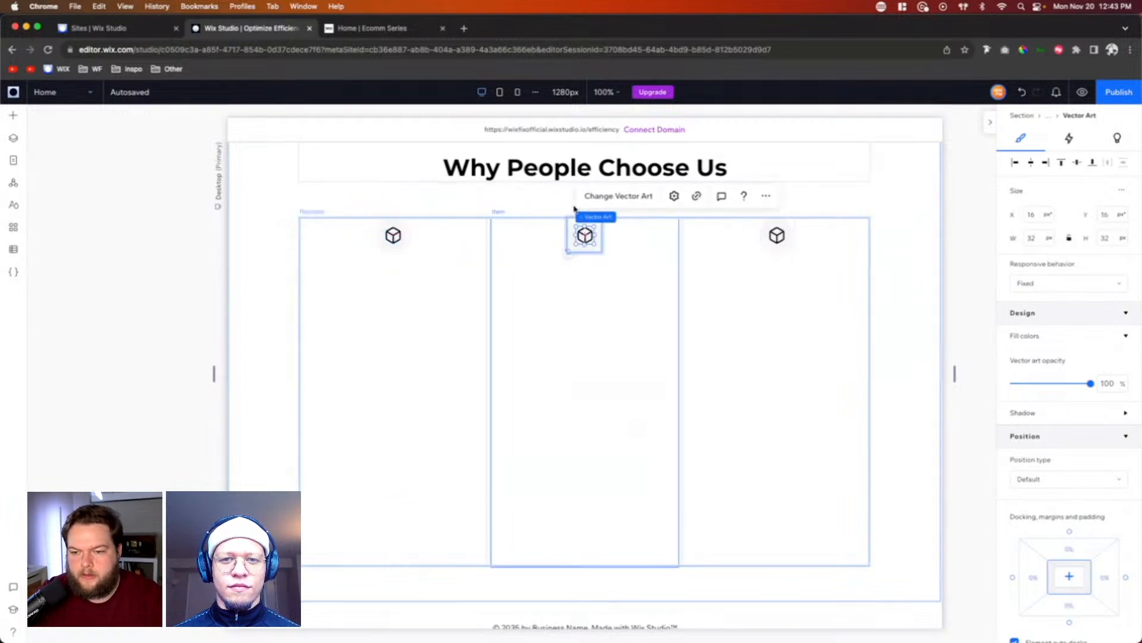
pyautogui.click(619, 195)
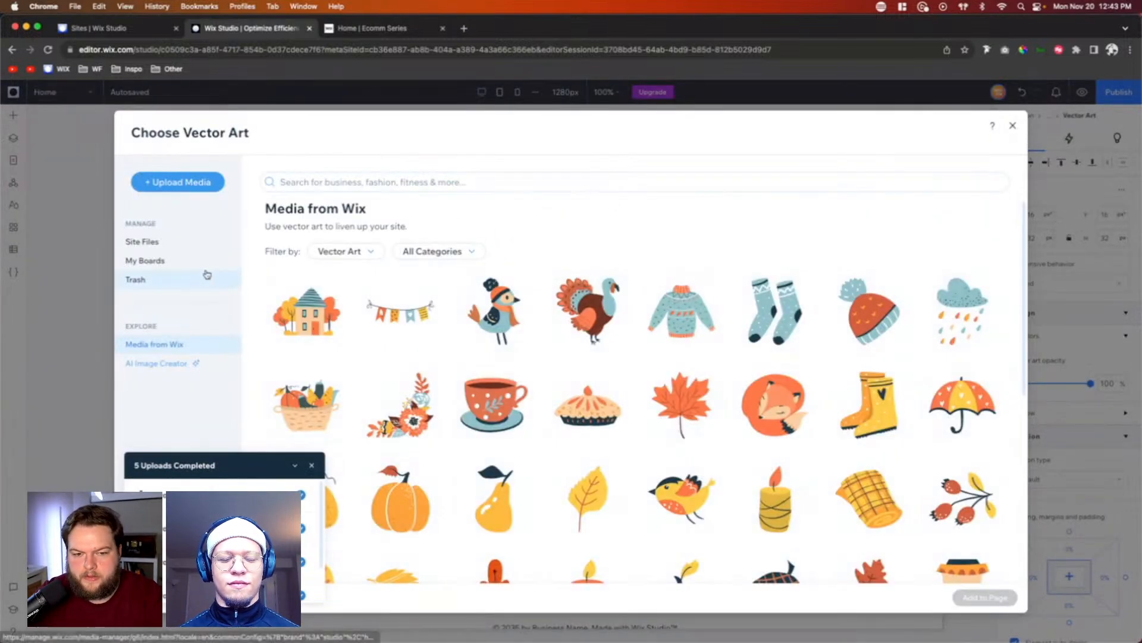
pyautogui.click(159, 243)
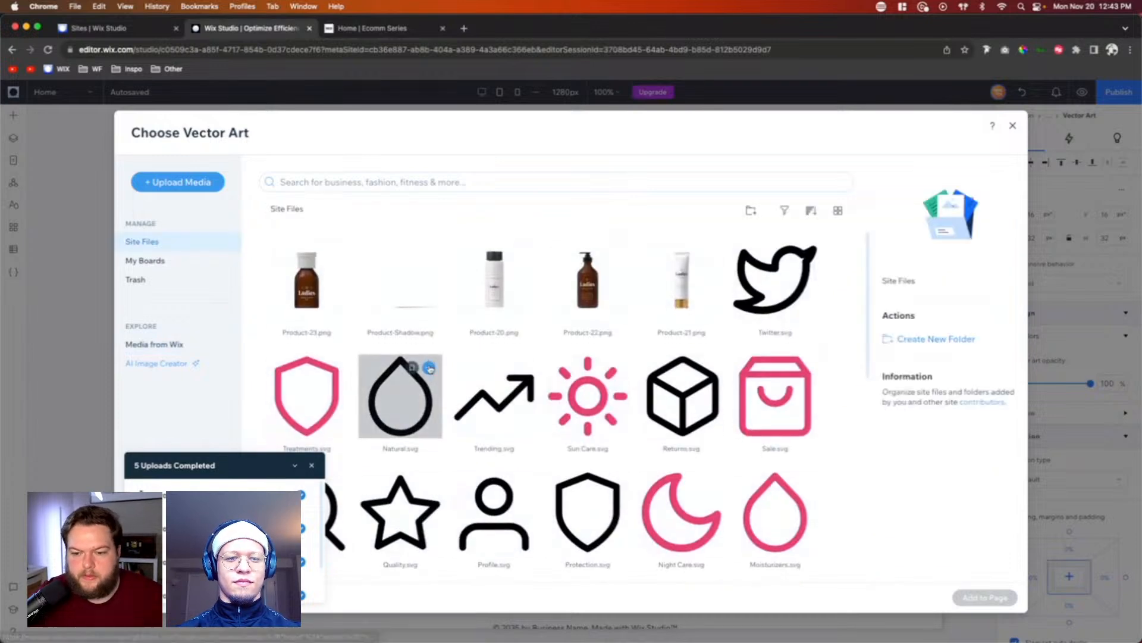
pyautogui.scroll(-2, 410, 393)
pyautogui.click(505, 405)
pyautogui.doubleClick(511, 410)
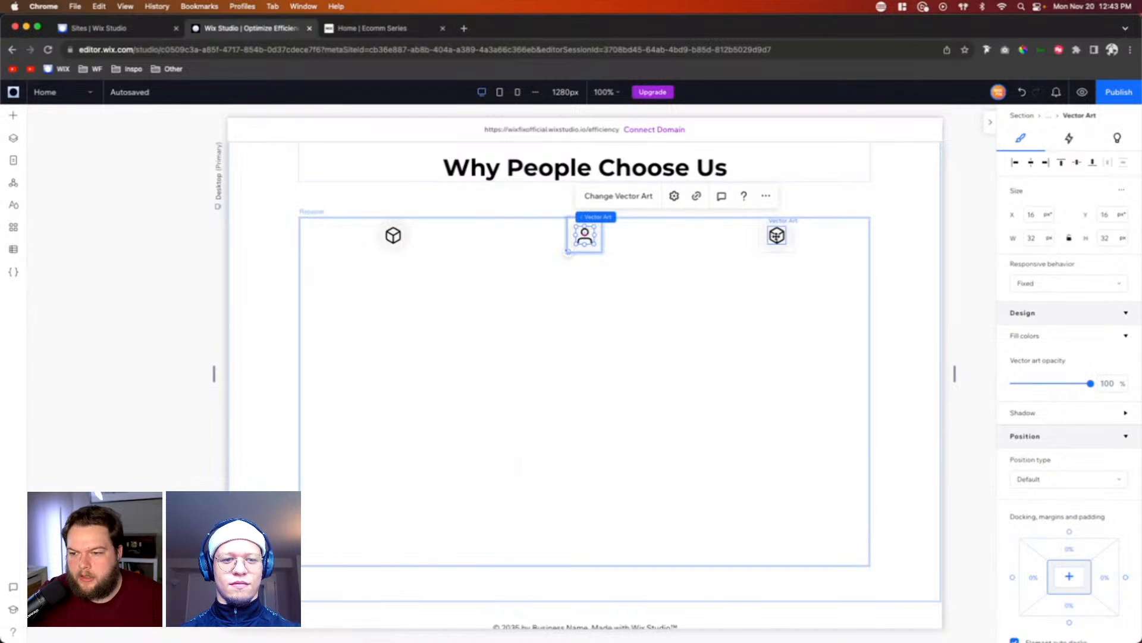
# Step: Replace the third repeater item's box icon with the star icon Quality.svg from the site files
pyautogui.click(777, 235)
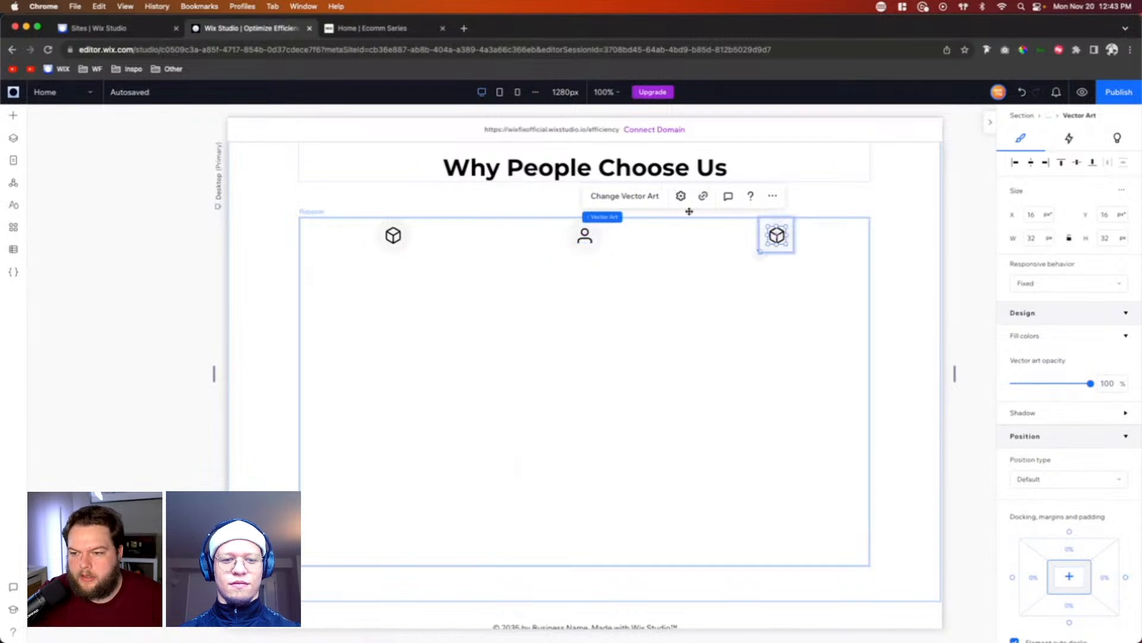
pyautogui.click(624, 196)
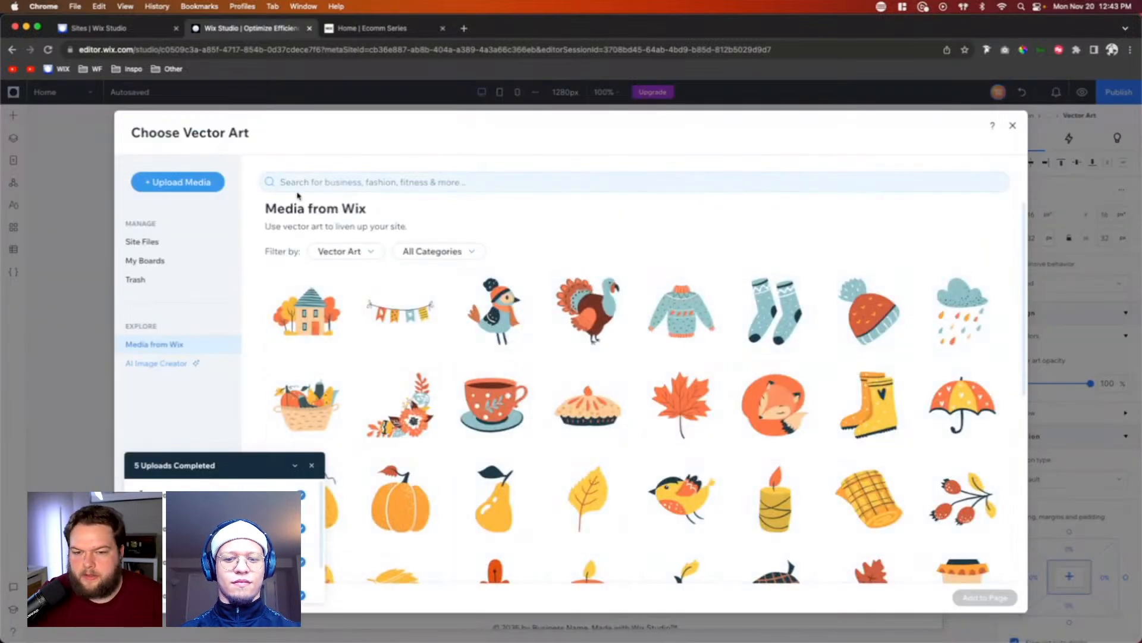
pyautogui.click(192, 239)
pyautogui.scroll(-3, 681, 344)
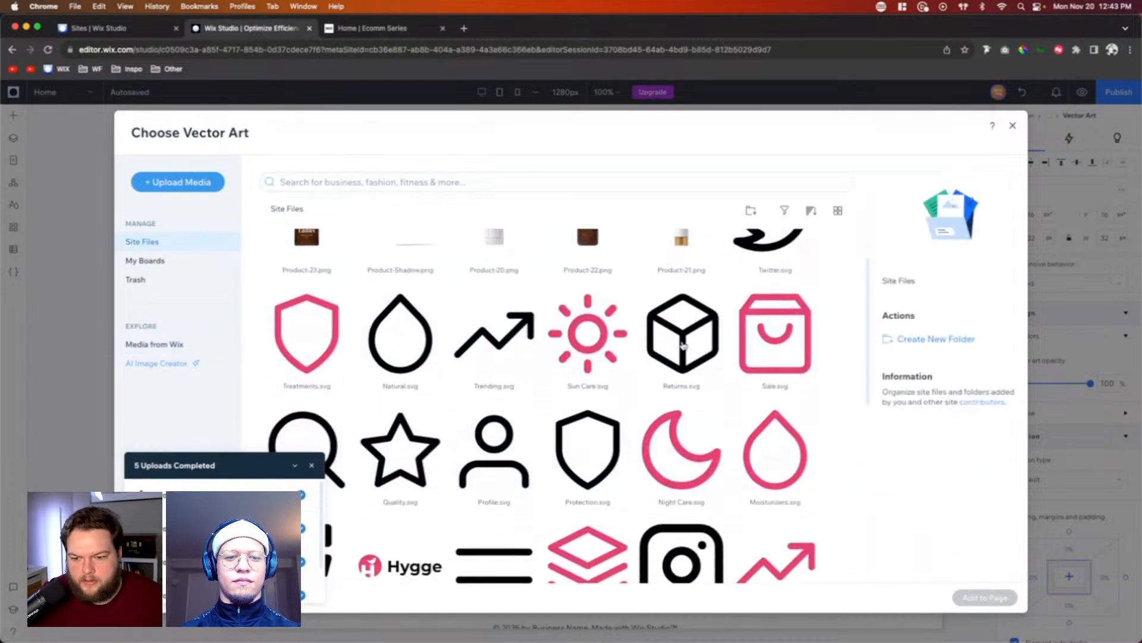
pyautogui.doubleClick(403, 344)
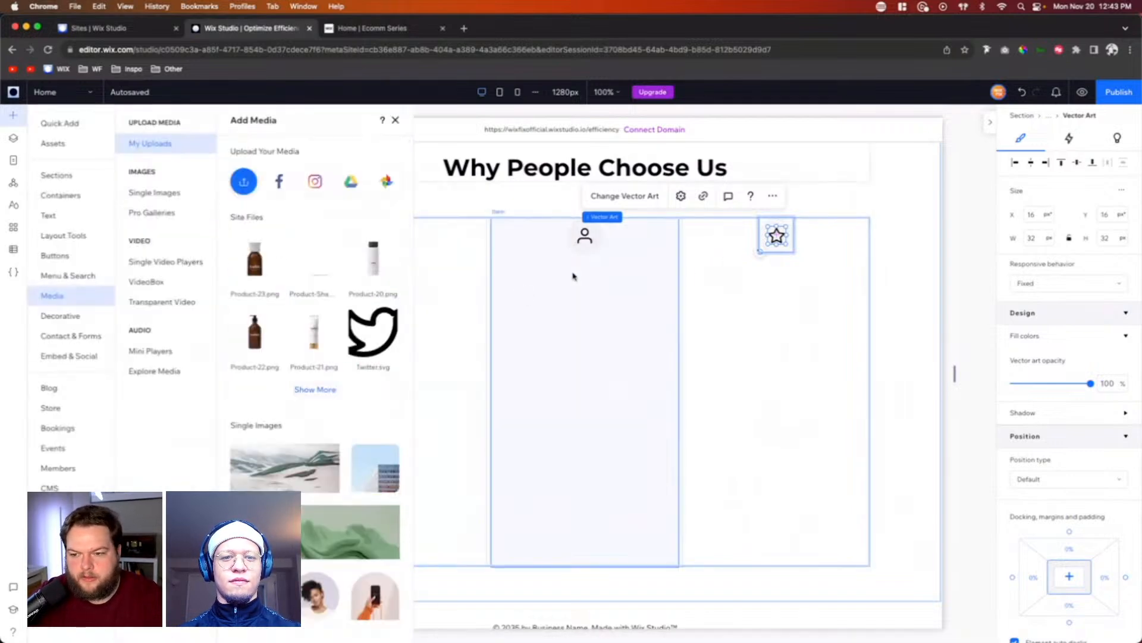
# Step: Add a Heading 5 text to the middle repeater item with Hug behavior, centered horizontally just below the icon
pyautogui.moveTo(49, 215)
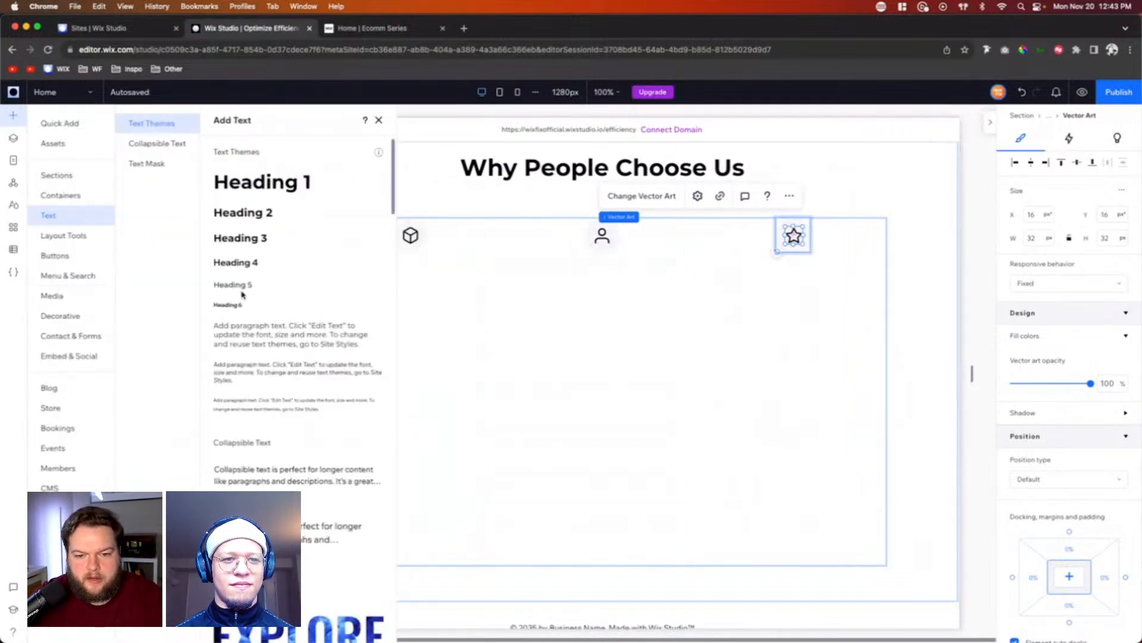
pyautogui.moveTo(234, 288); pyautogui.dragTo(660, 291)
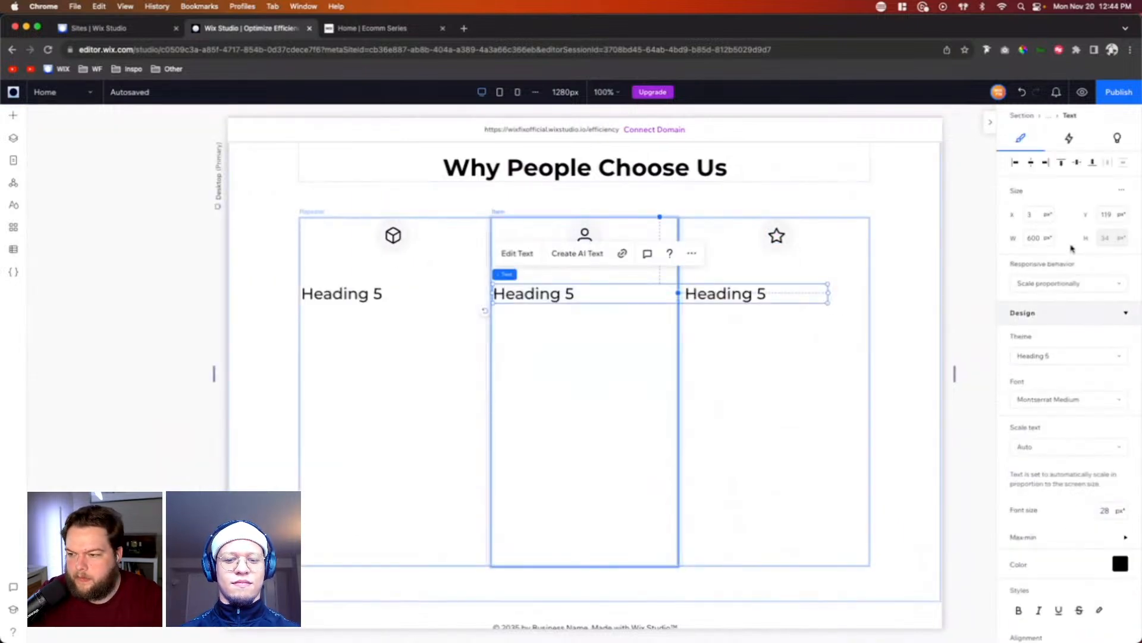
pyautogui.click(1065, 285)
pyautogui.click(1048, 345)
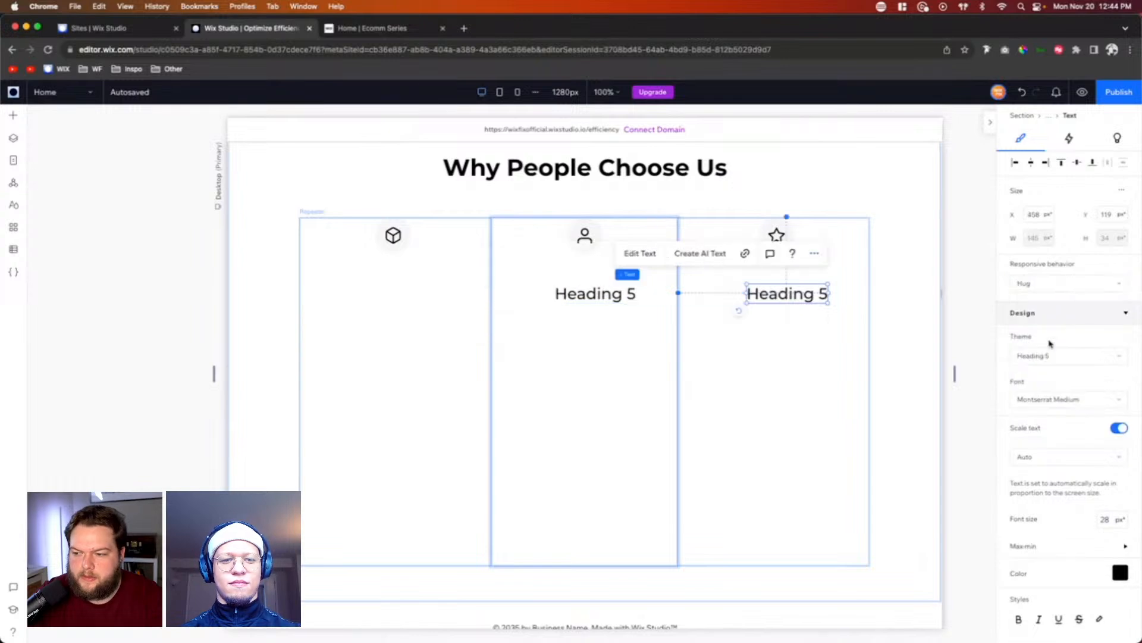
pyautogui.click(1031, 161)
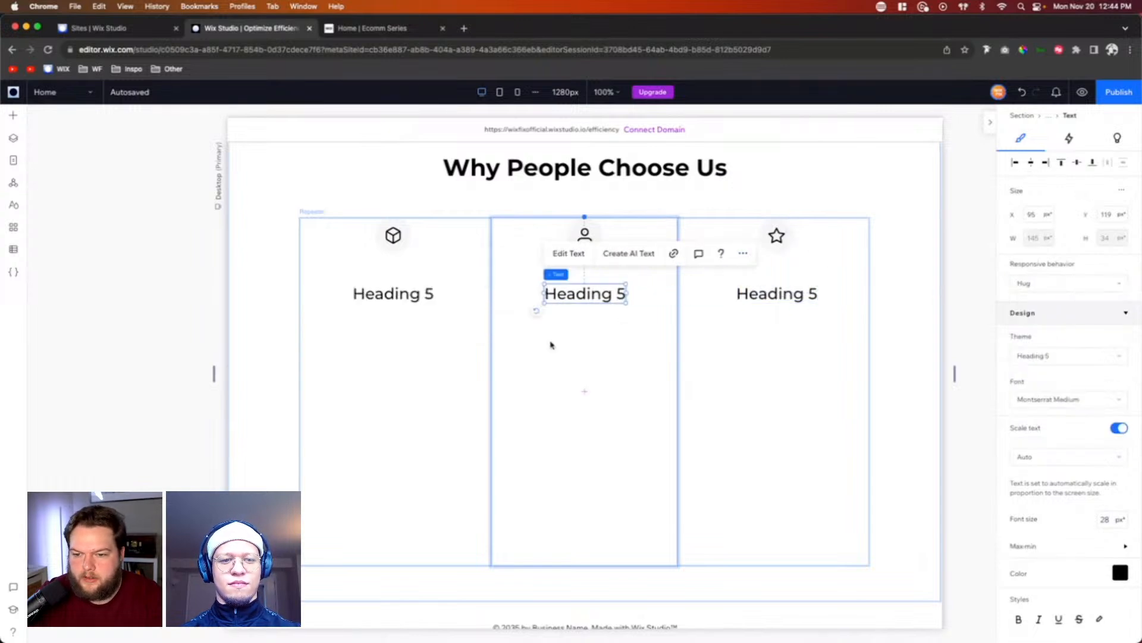
pyautogui.moveTo(575, 292); pyautogui.dragTo(575, 275)
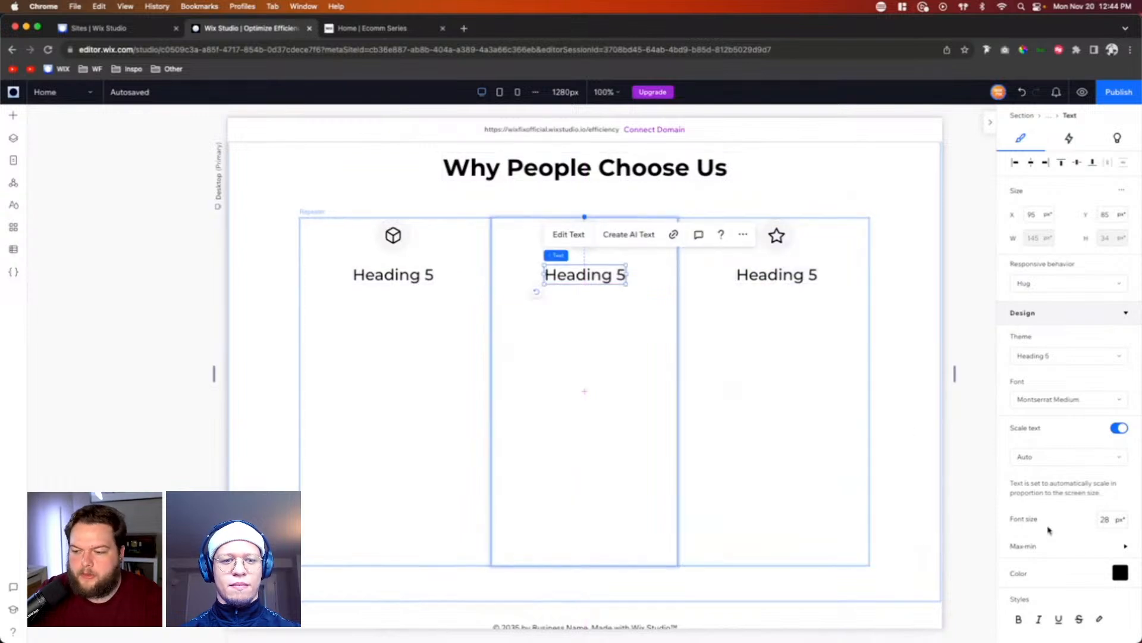
# Step: Set the repeater heading's font size to 22 px and expand its maximum and minimum size settings
pyautogui.click(1108, 520)
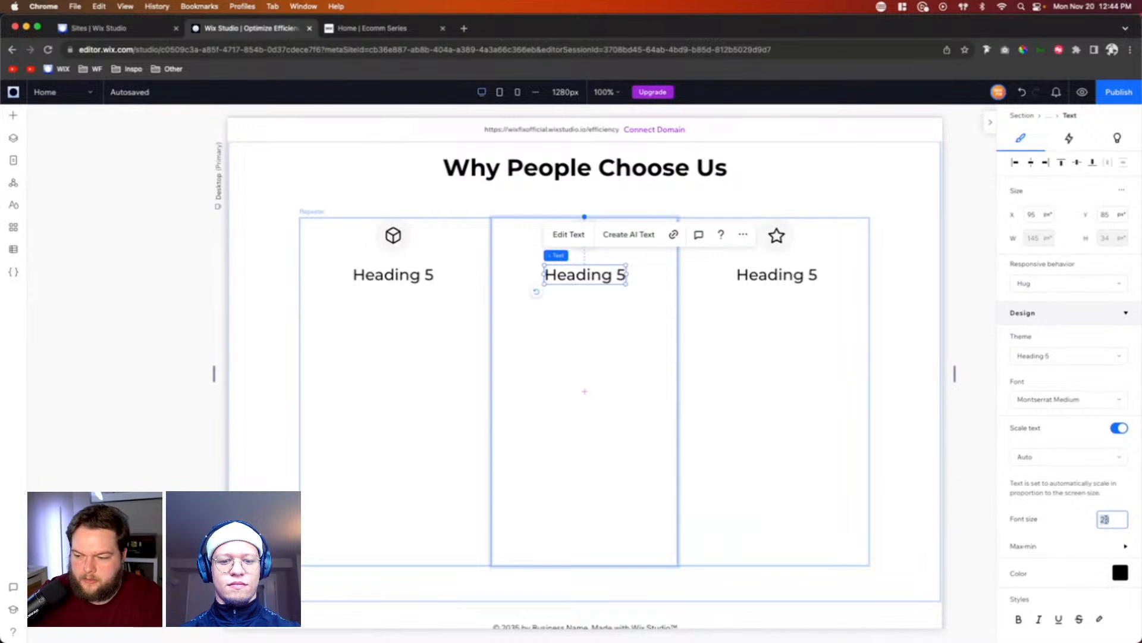
pyautogui.write('22')
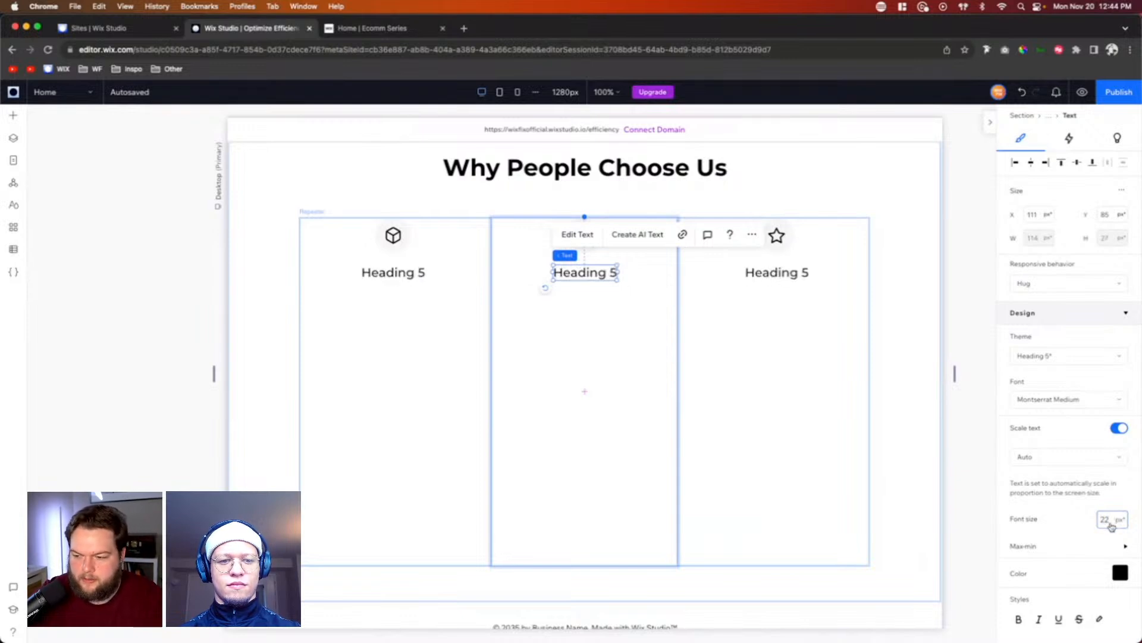
pyautogui.press('Return')
pyautogui.click(1072, 543)
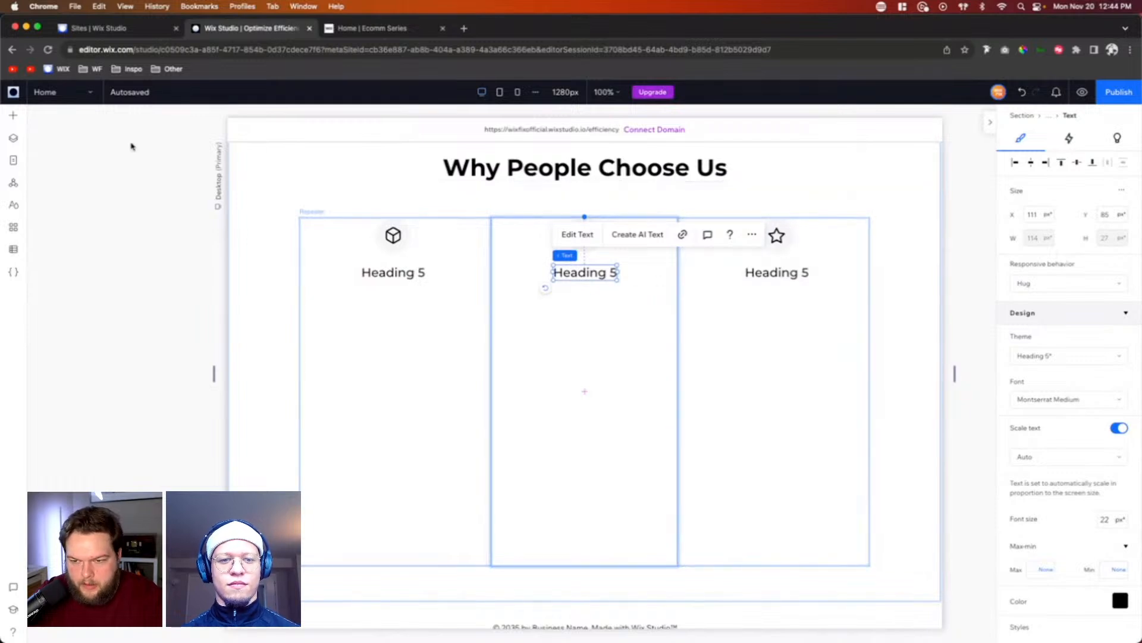
# Step: Add a Paragraph 1 text to the middle repeater item, narrow it to about 228 px, and center it below the heading
pyautogui.click(13, 115)
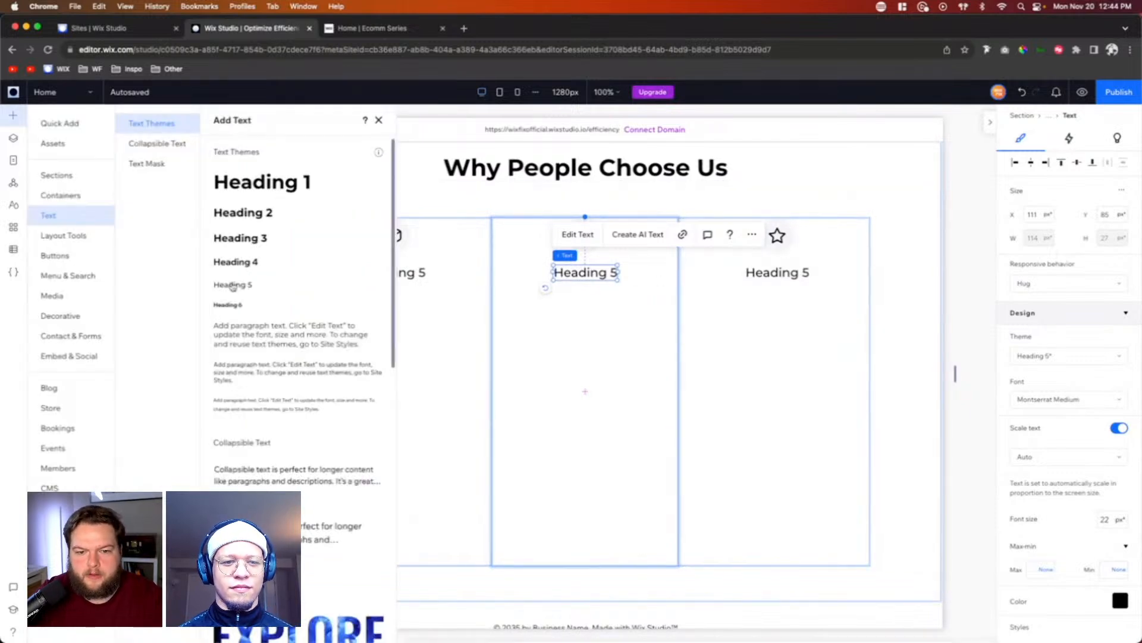
pyautogui.moveTo(238, 342); pyautogui.dragTo(607, 319)
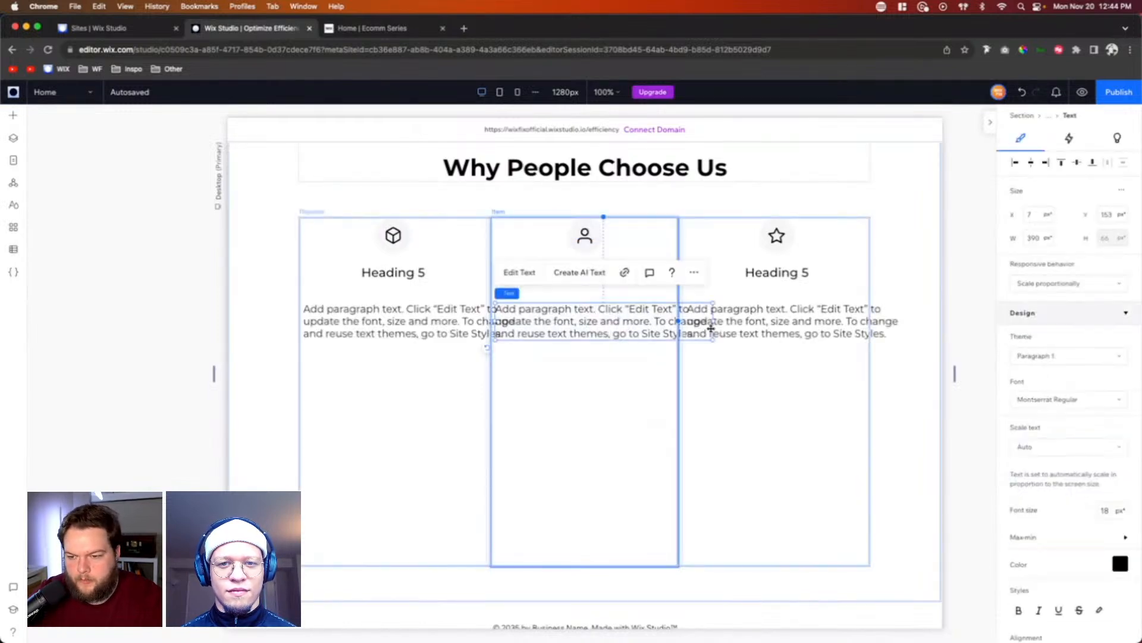
pyautogui.moveTo(710, 322); pyautogui.dragTo(624, 322)
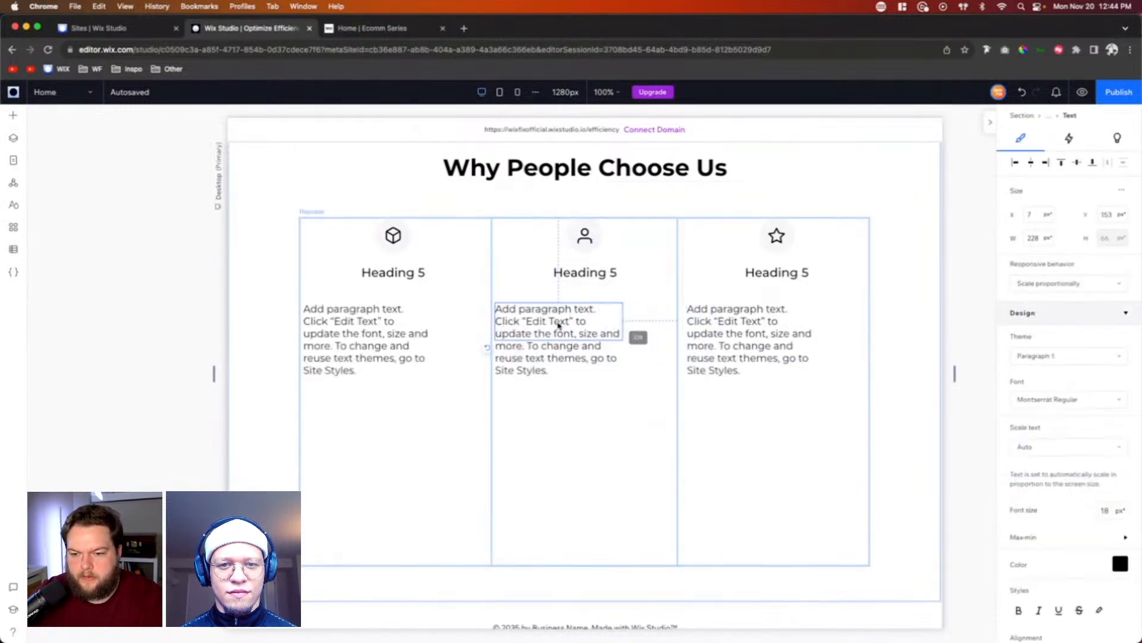
pyautogui.moveTo(551, 323)
pyautogui.mouseDown()
pyautogui.moveTo(579, 311)
pyautogui.moveTo(569, 310)
pyautogui.mouseUp()
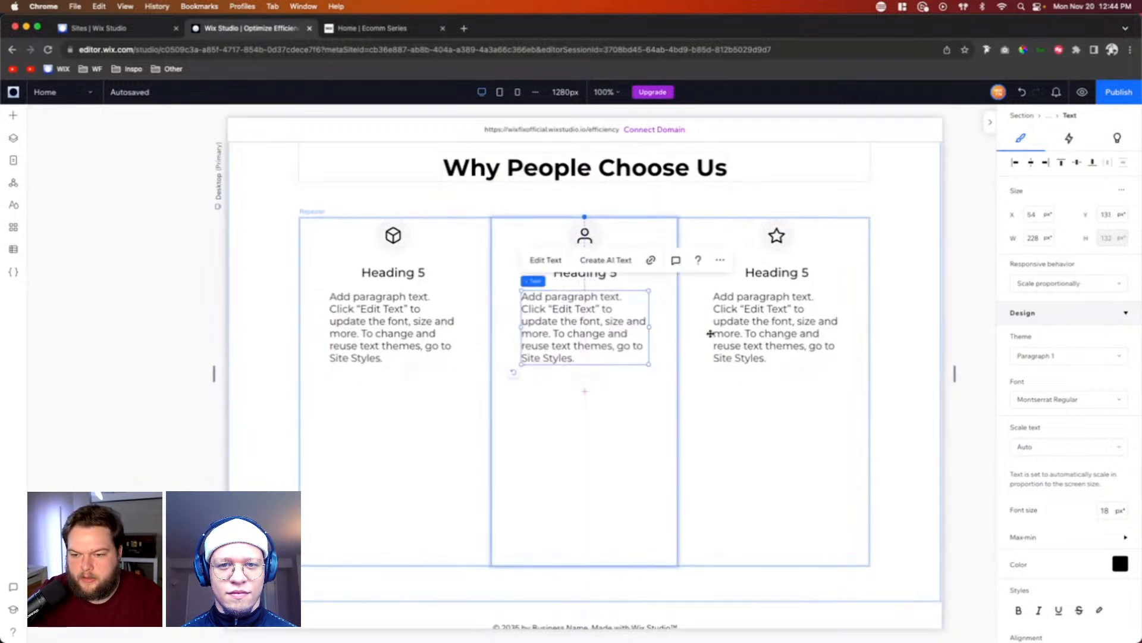
# Step: Center-align the paragraph text and set both its minimum and its font size to 13 px
pyautogui.scroll(-5, 1036, 466)
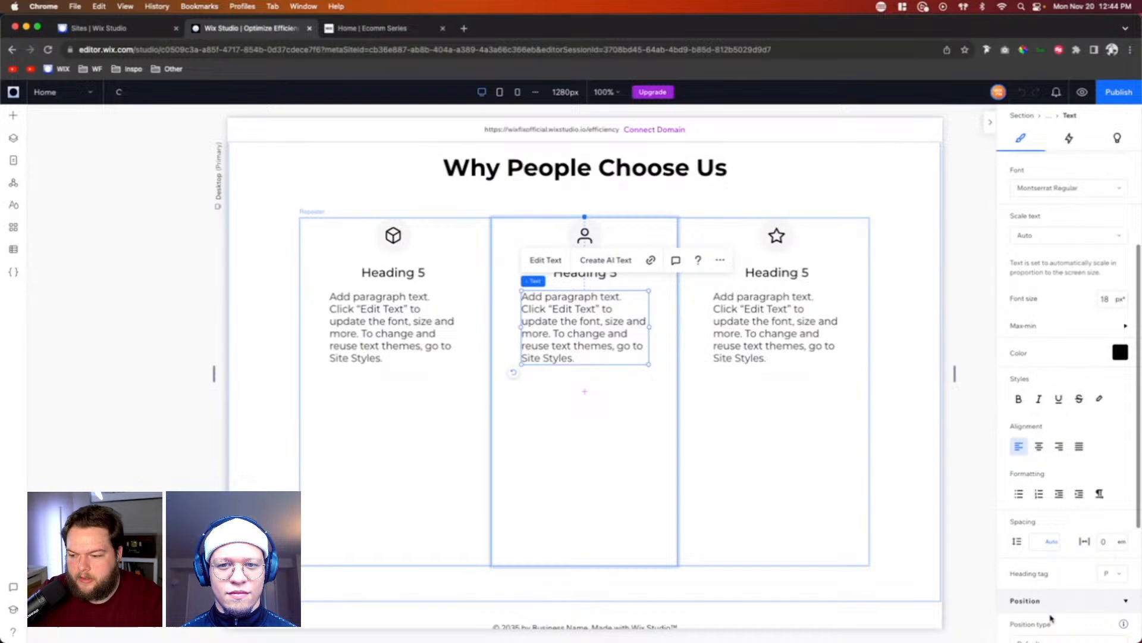
pyautogui.click(1038, 446)
pyautogui.click(1060, 328)
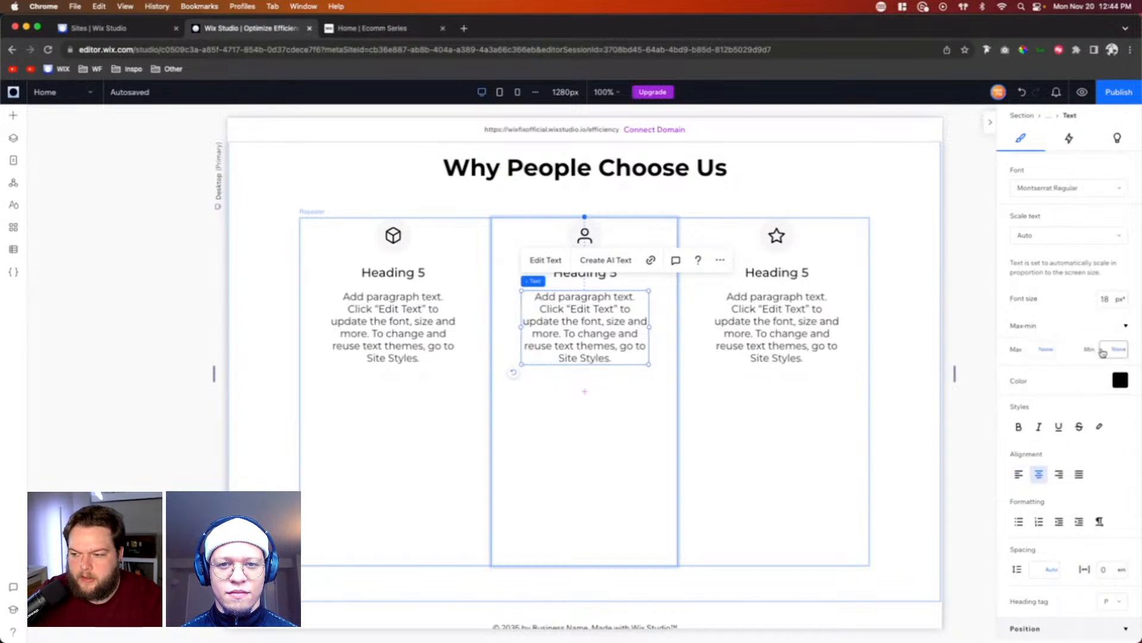
pyautogui.click(1107, 299)
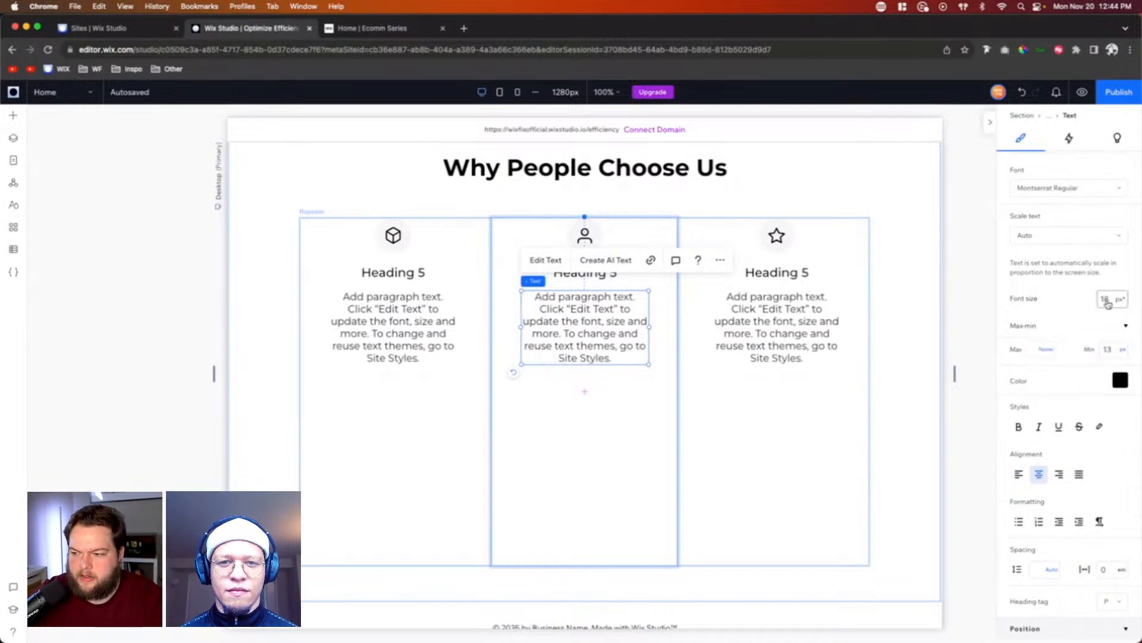
pyautogui.write('13')
pyautogui.press('Return')
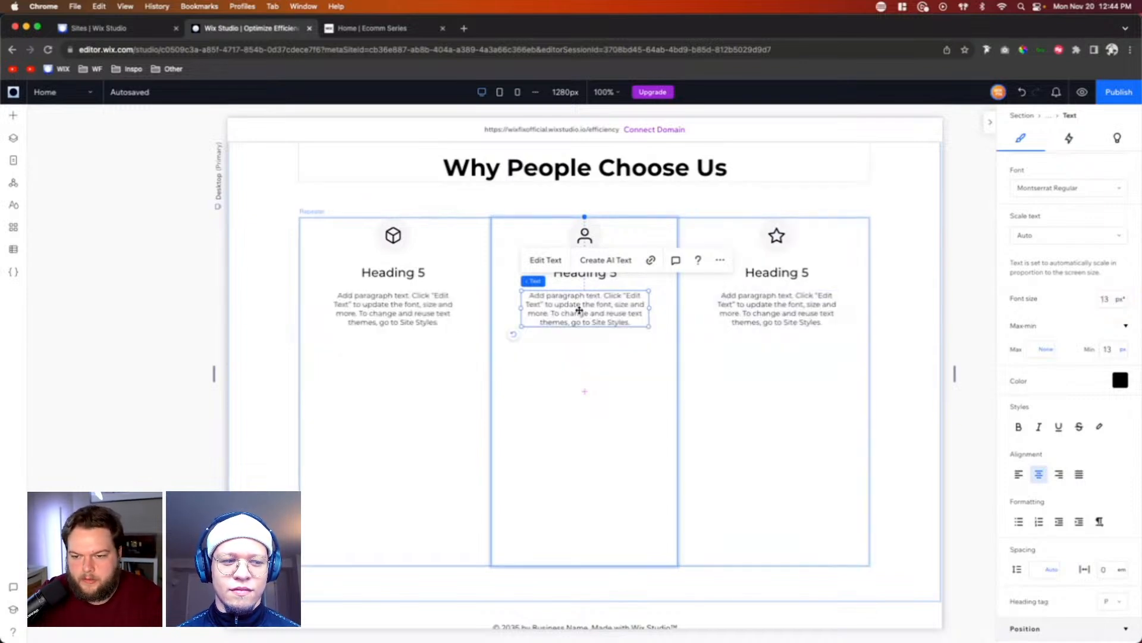
# Step: Move the paragraph slightly closer to the heading and stack both texts with the icon container
pyautogui.moveTo(579, 310); pyautogui.dragTo(580, 307)
pyautogui.keyDown('shift'); pyautogui.click(607, 274); pyautogui.keyUp('shift')
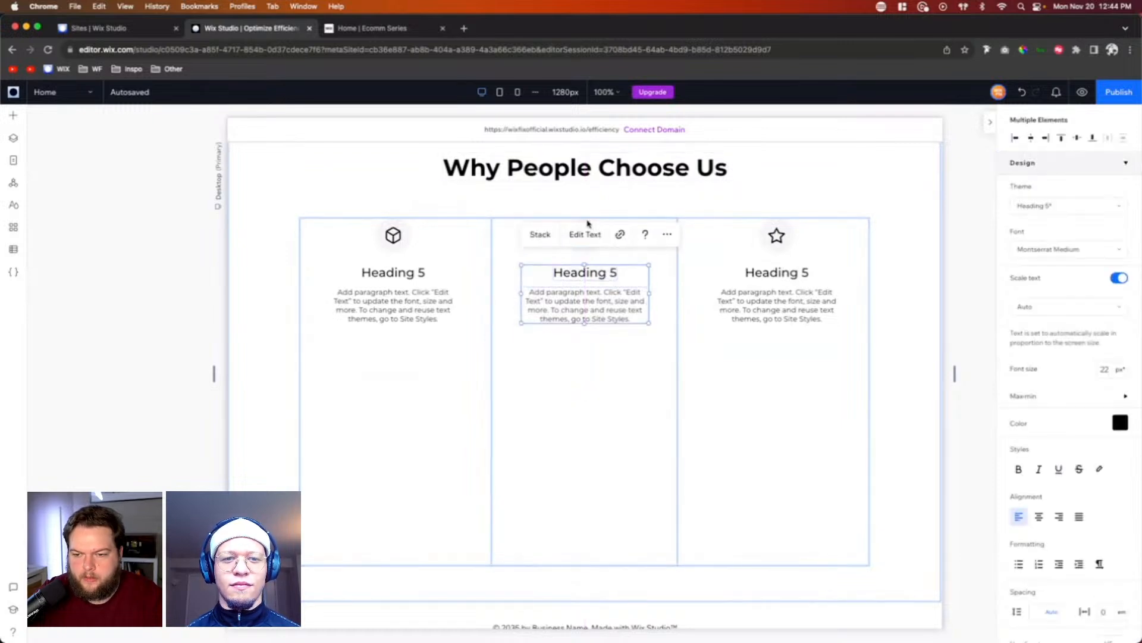
pyautogui.keyDown('shift'); pyautogui.click(585, 236); pyautogui.keyUp('shift')
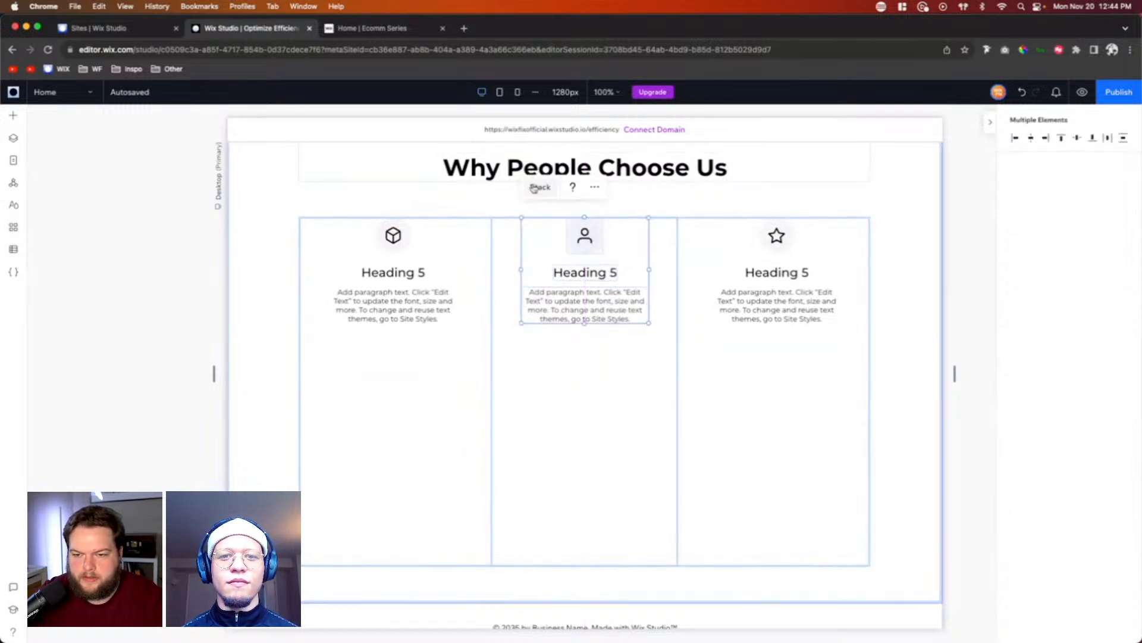
# Step: Change the first repeater item's heading to "Easy Returns"
pyautogui.click(369, 272)
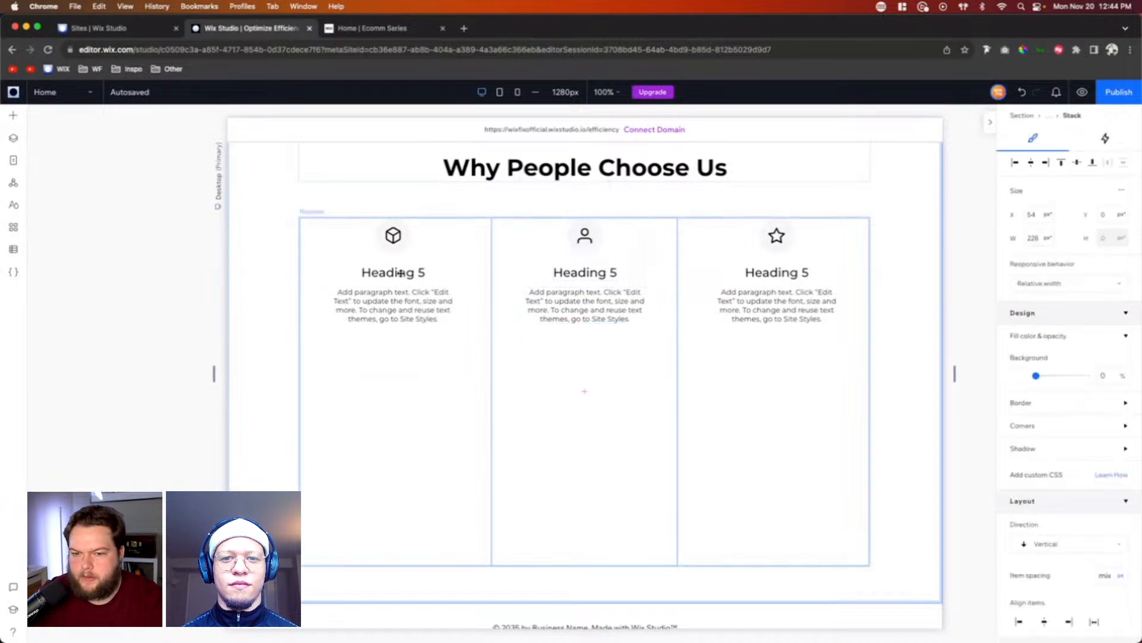
pyautogui.doubleClick(389, 273)
pyautogui.write('E')
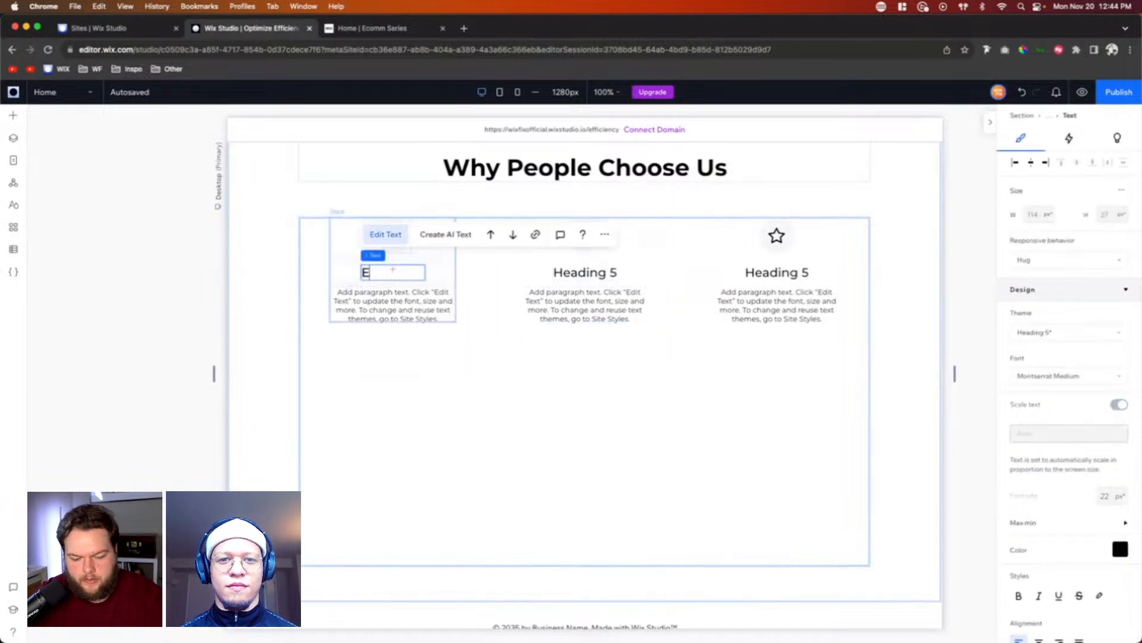
pyautogui.write('asy Returns')
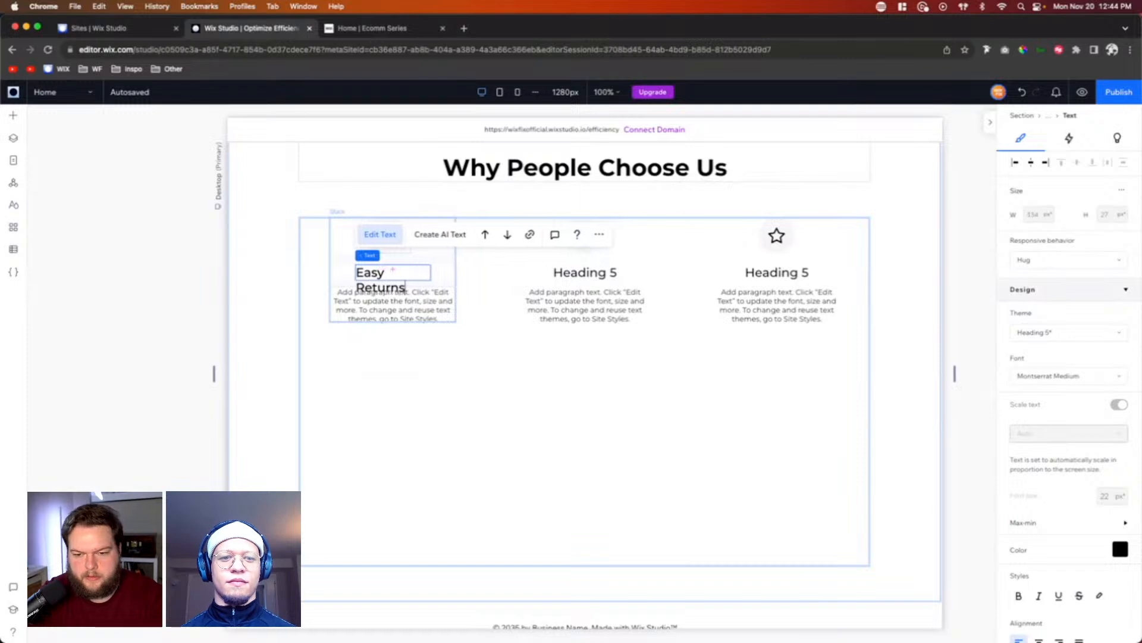
pyautogui.hotkey('ctrl', 'a')
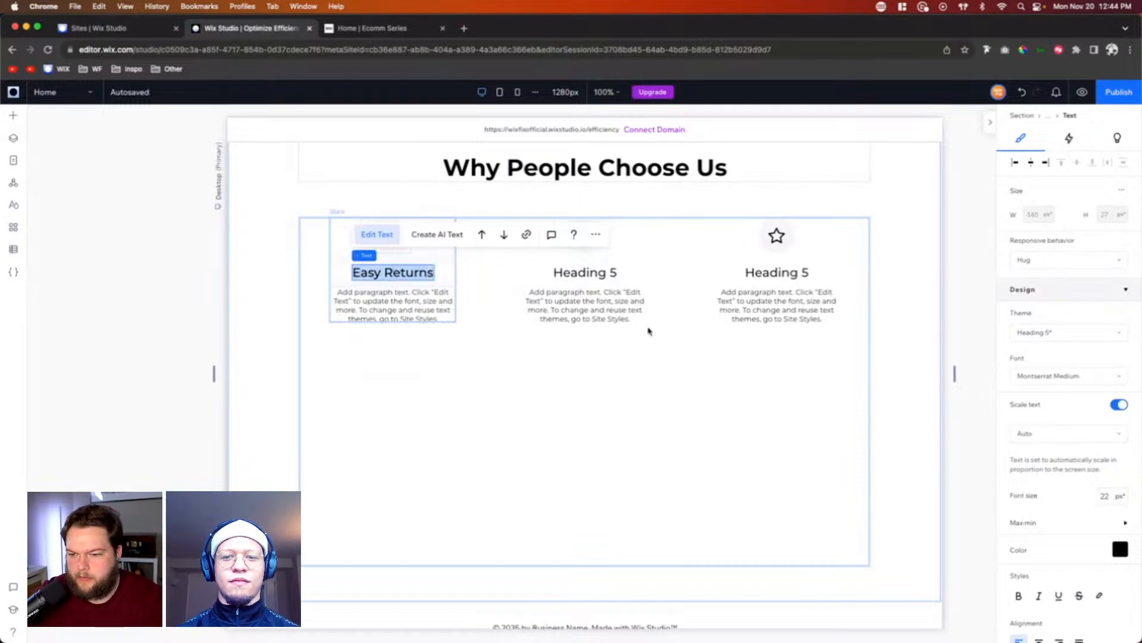
# Step: Change the middle item's heading to "Customer Service" and the third item's heading to "High Quality"
pyautogui.click(598, 276)
pyautogui.doubleClick(589, 273)
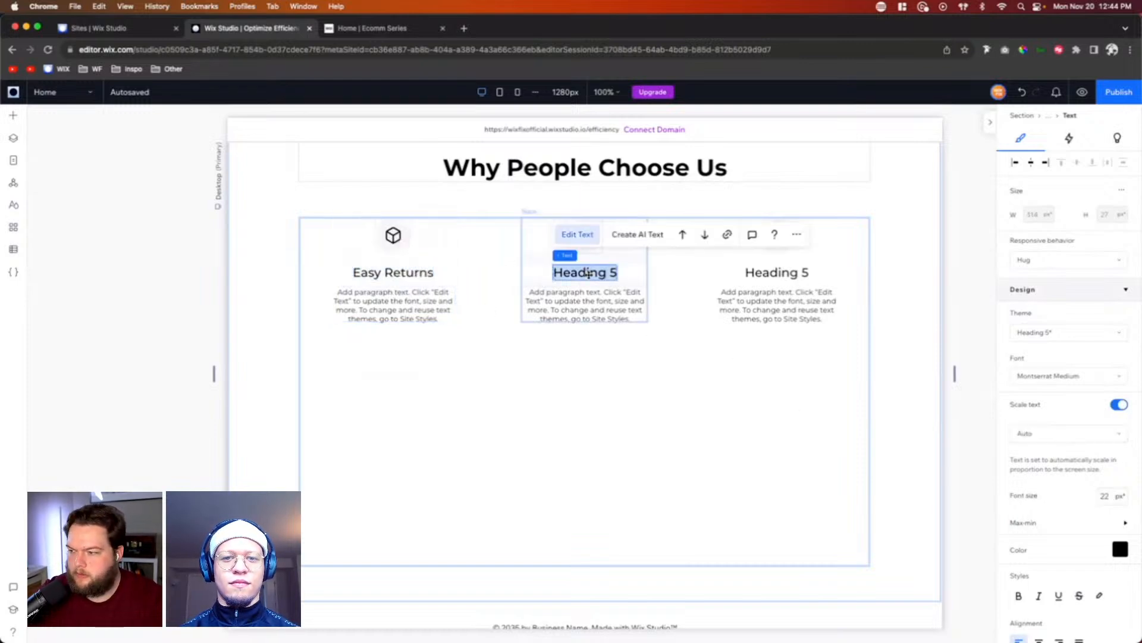
pyautogui.write('Customer')
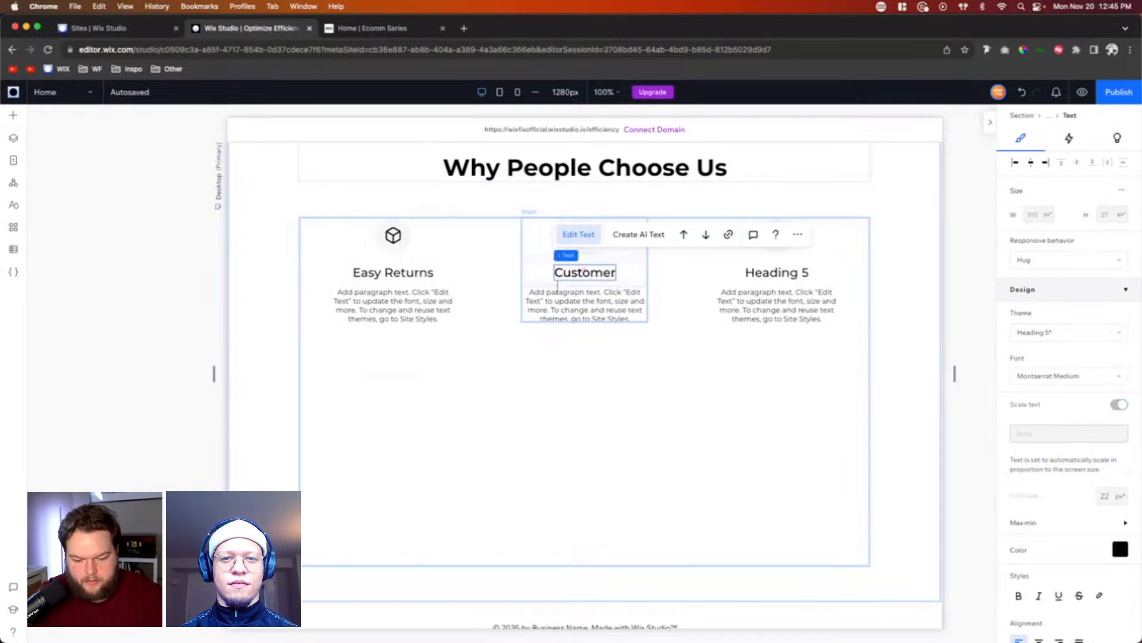
pyautogui.write(' Service')
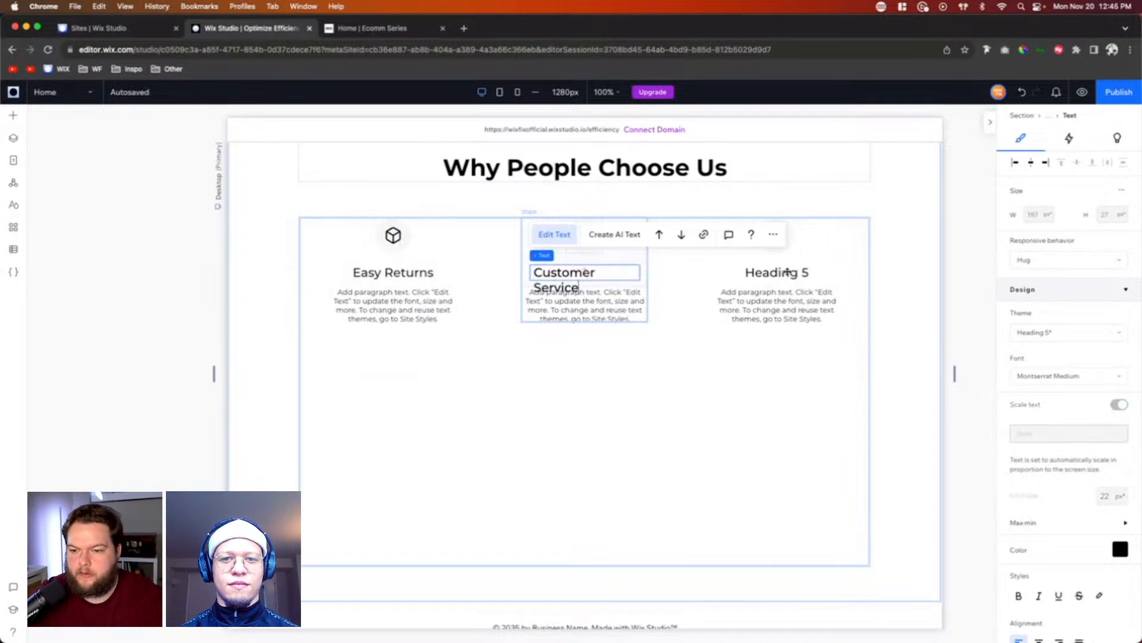
pyautogui.doubleClick(788, 271)
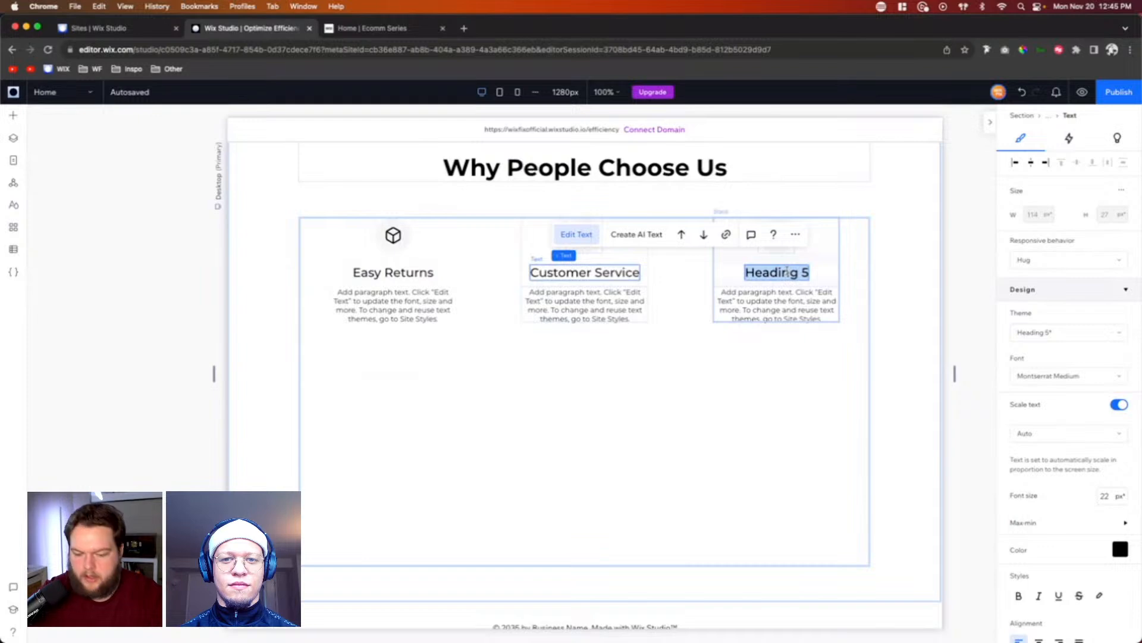
pyautogui.write('High Quality')
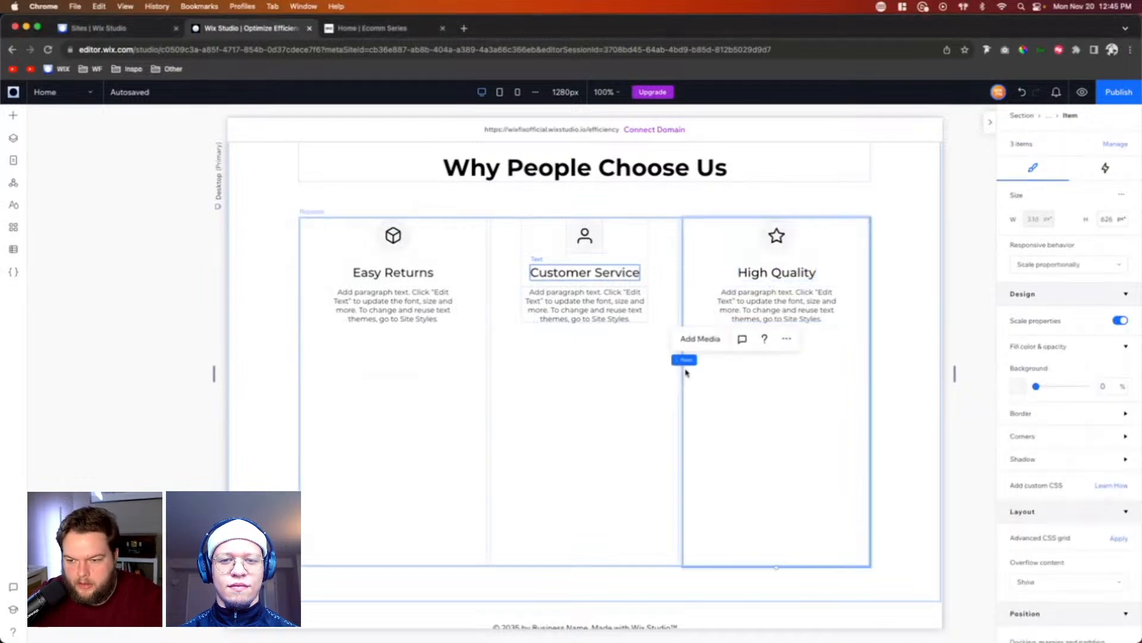
# Step: Set the height of the third repeater item to 0 px
pyautogui.click(685, 371)
pyautogui.click(749, 390)
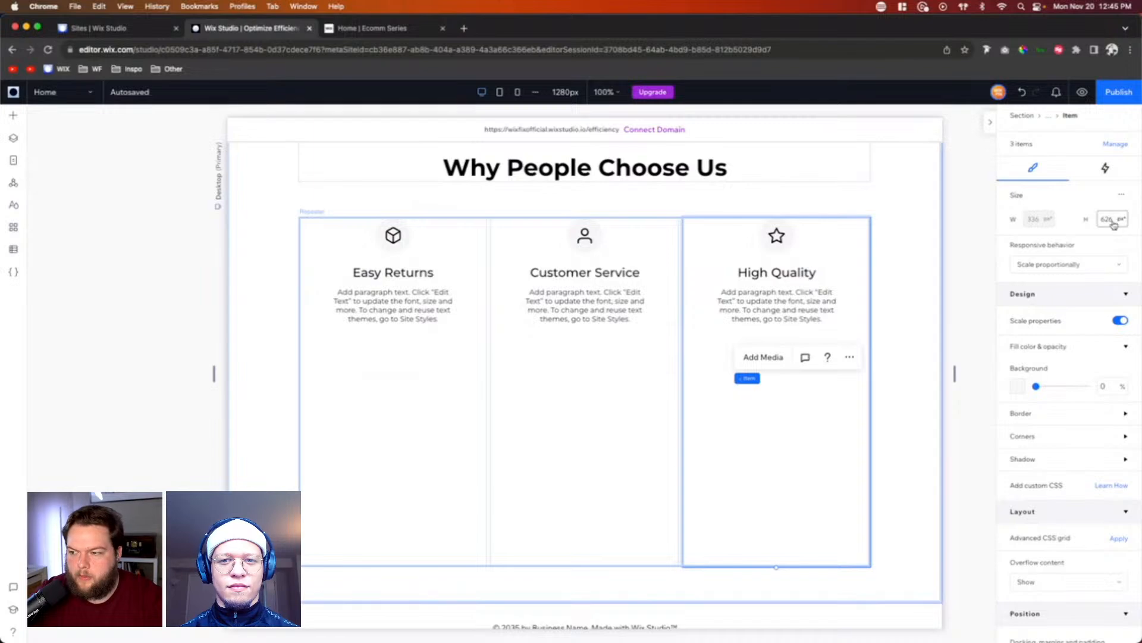
pyautogui.click(786, 426)
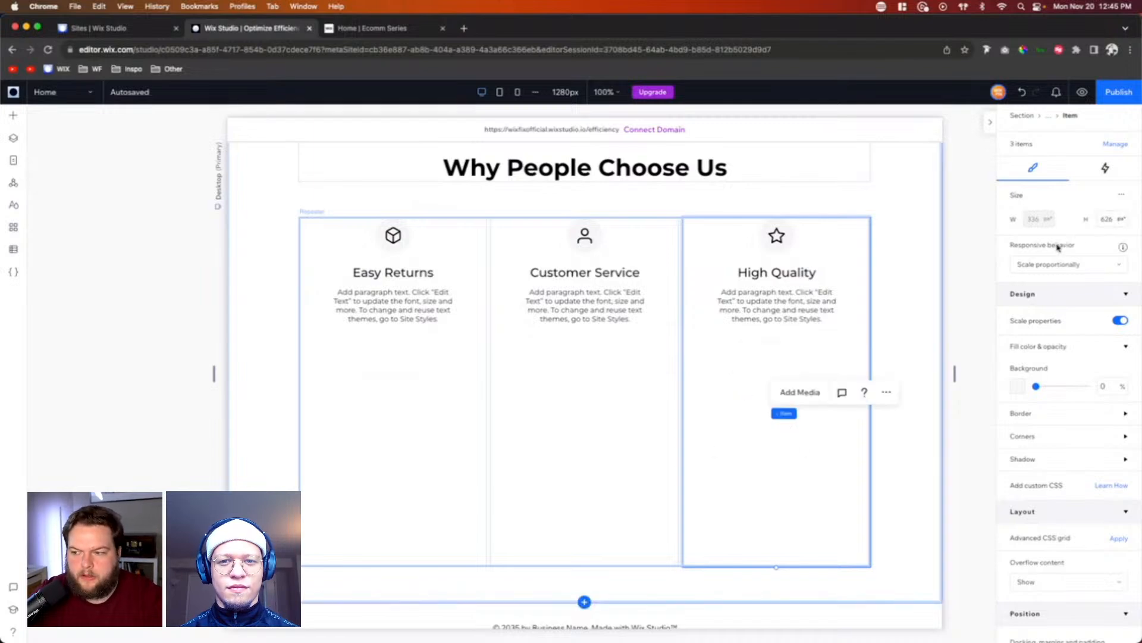
pyautogui.click(1113, 218)
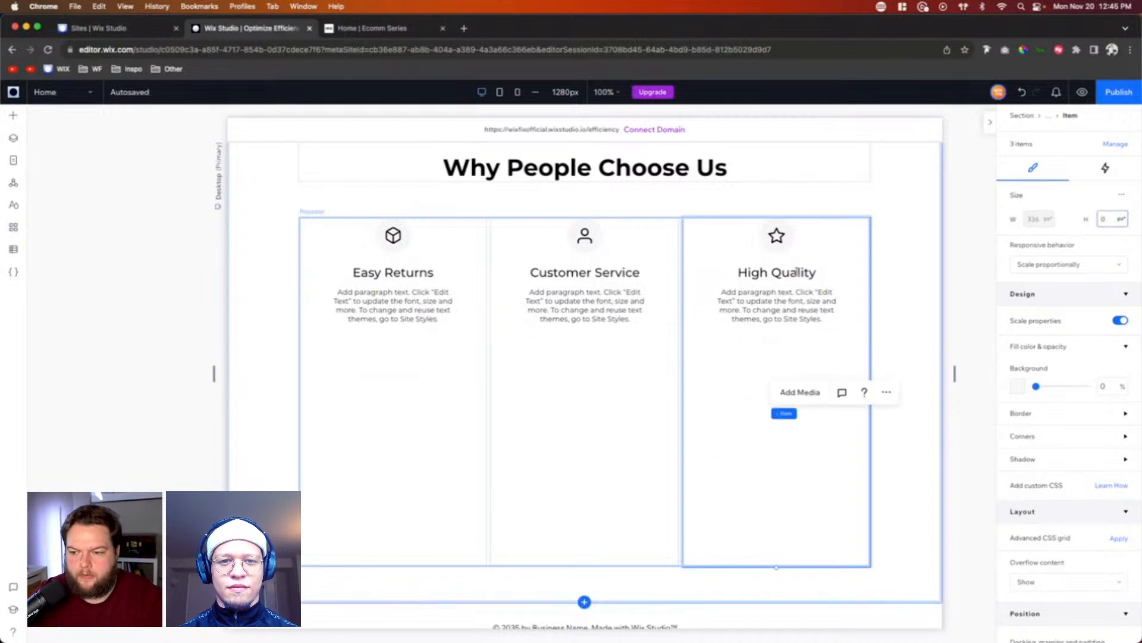
pyautogui.click(902, 321)
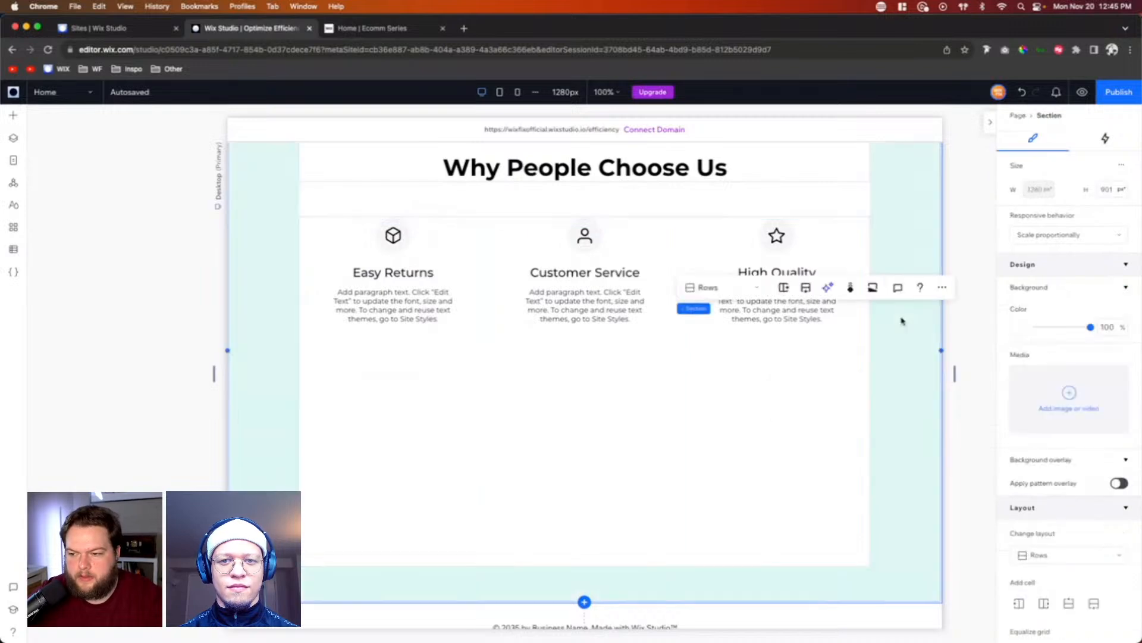
# Step: Shorten the "Why People Choose Us" section to a height of about 464 px
pyautogui.moveTo(821, 602); pyautogui.dragTo(799, 266)
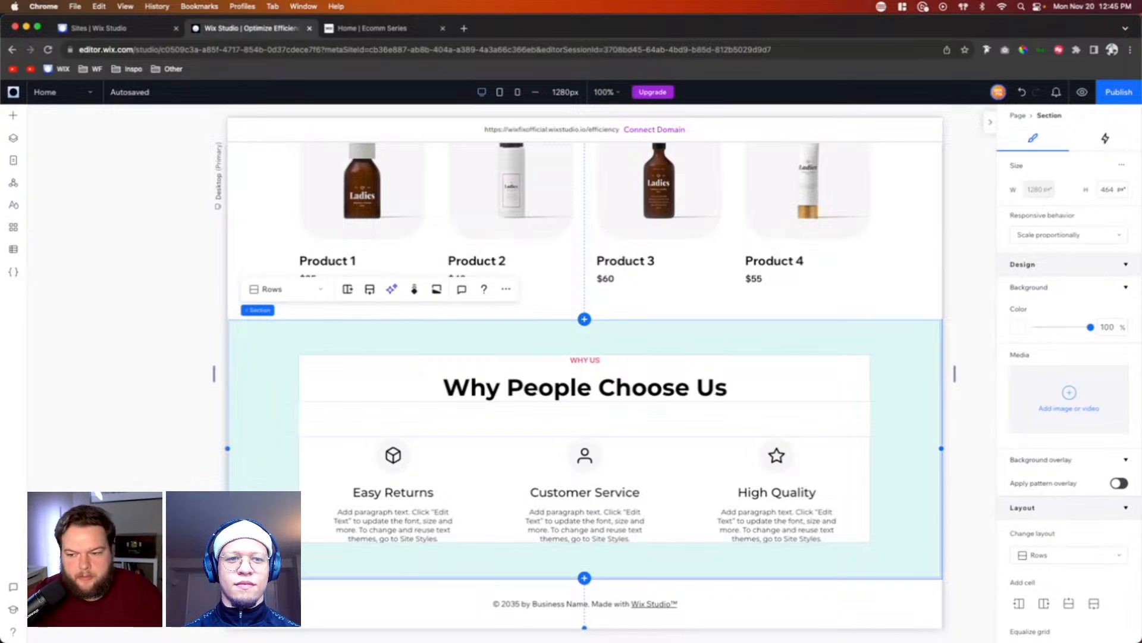
pyautogui.scroll(10, 863, 386)
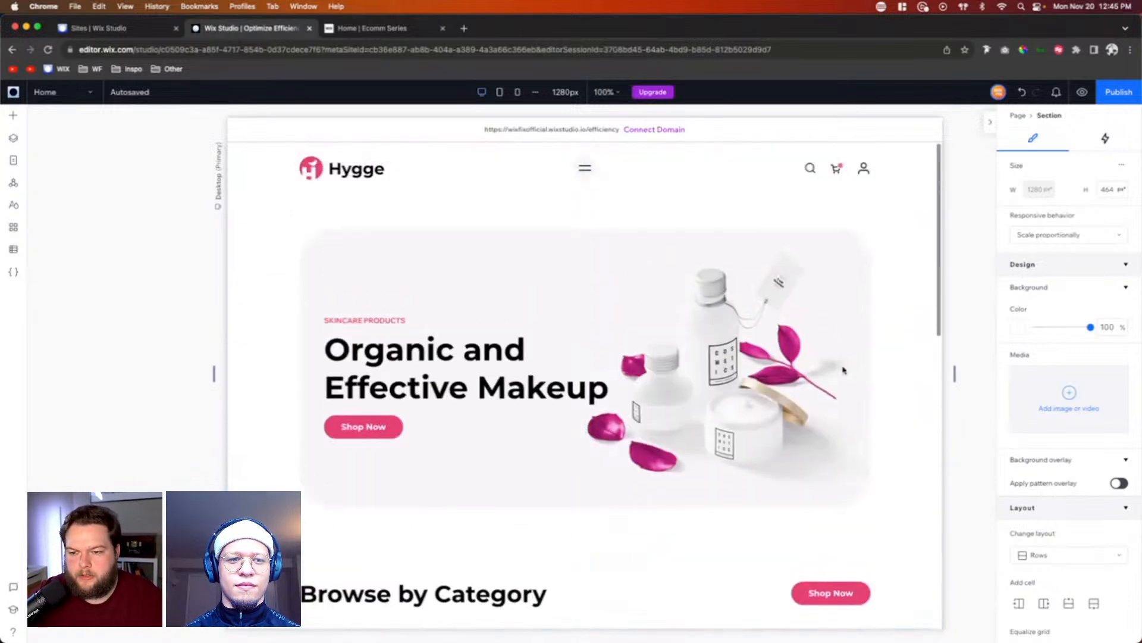
pyautogui.scroll(-10, 930, 395)
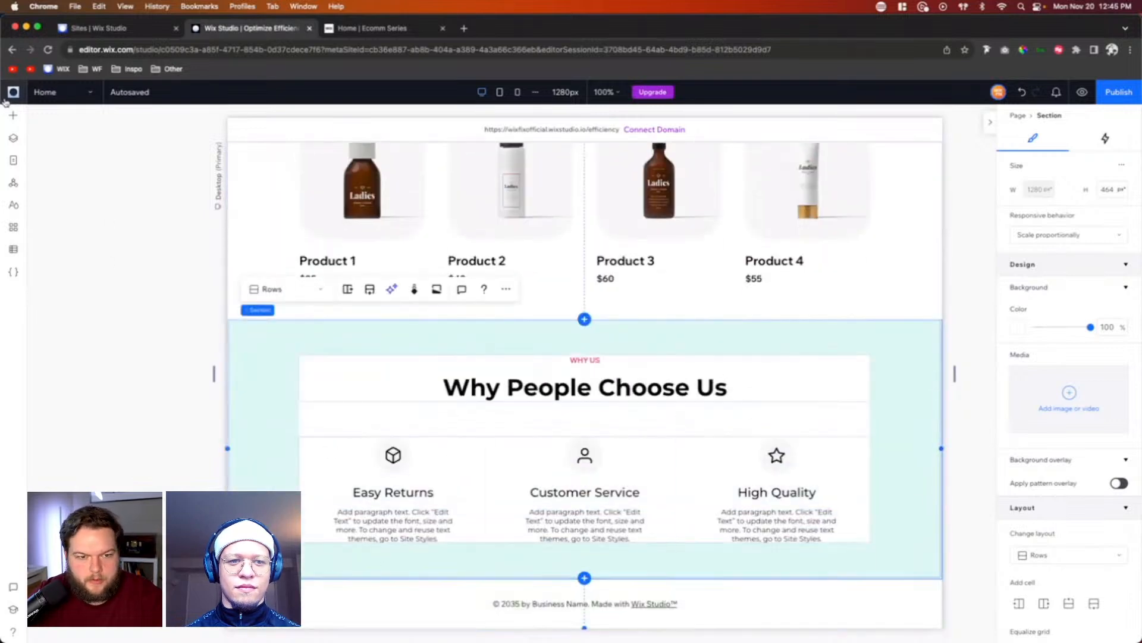
# Step: Add the Big Container section from the Client Example library and move it below the "Why People Choose Us" section, directly above the footer
pyautogui.click(12, 118)
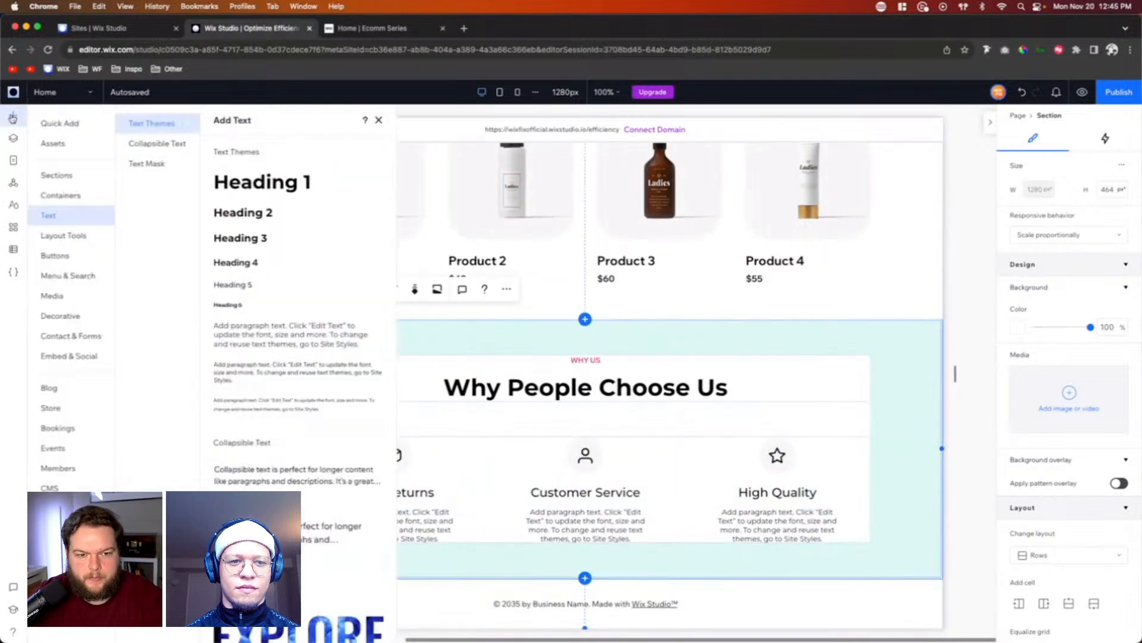
pyautogui.click(45, 144)
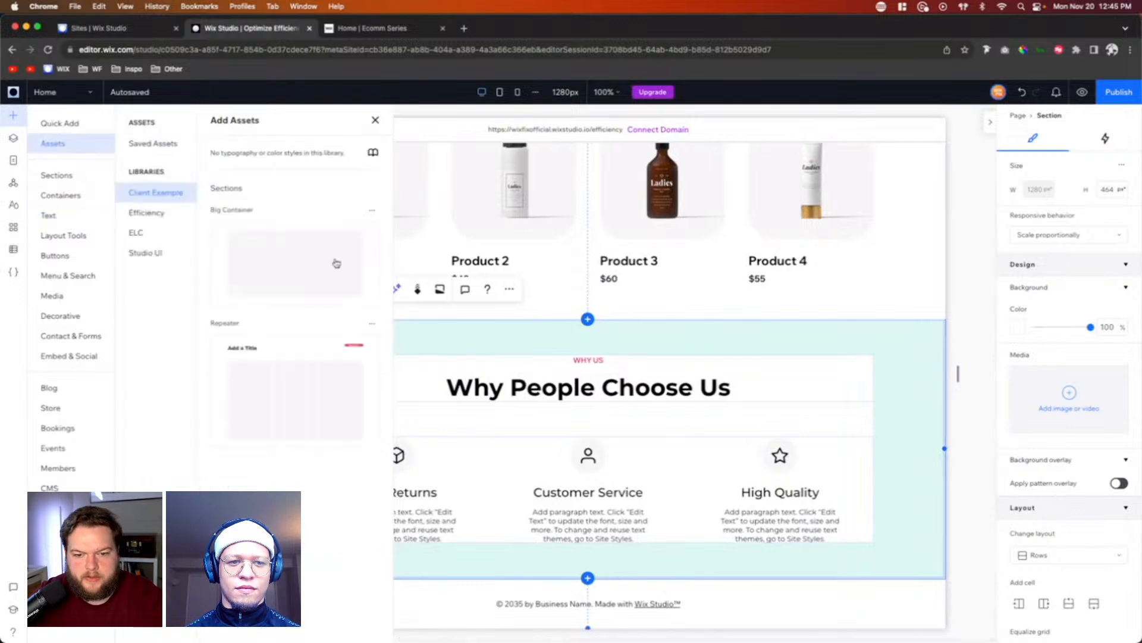
pyautogui.click(370, 262)
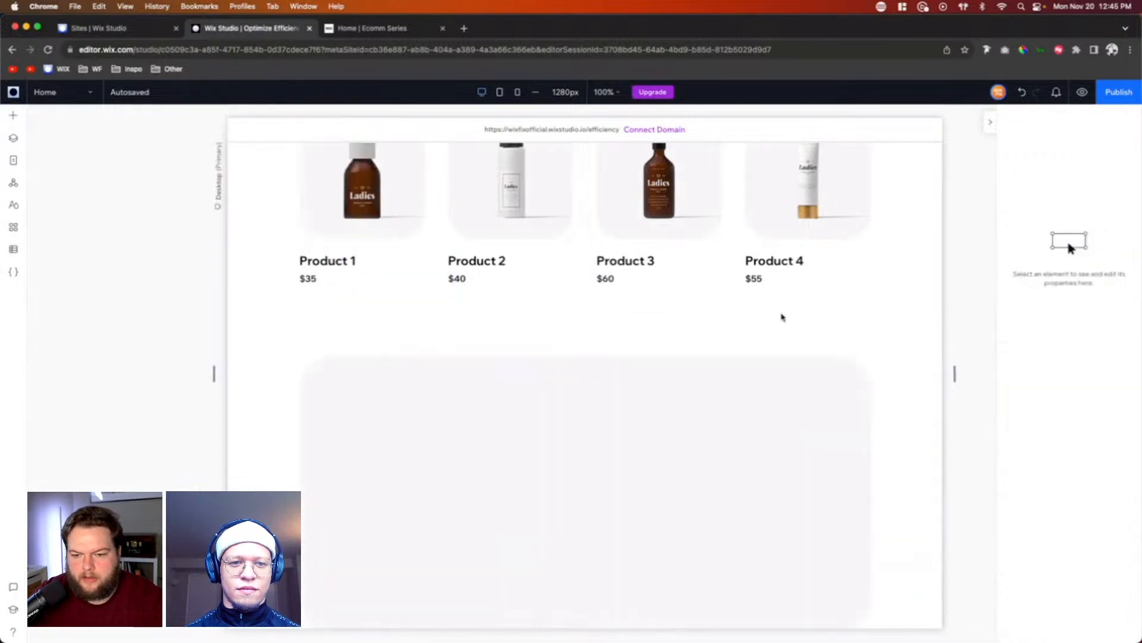
pyautogui.click(783, 317)
pyautogui.click(13, 139)
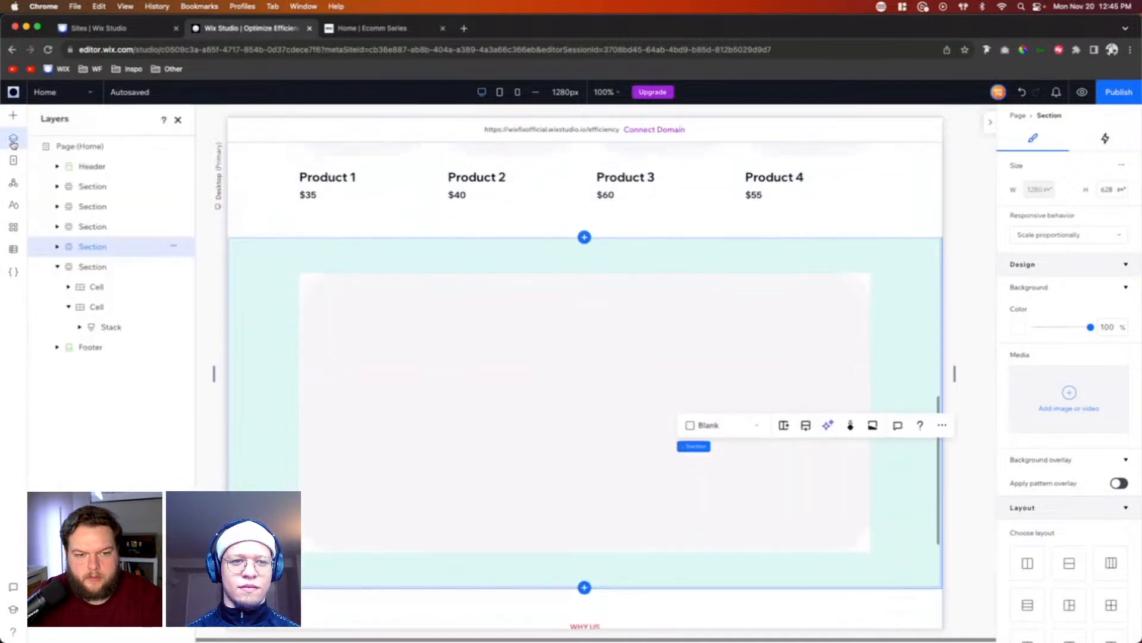
pyautogui.moveTo(87, 247); pyautogui.dragTo(81, 335)
# Step: Change the fill color of the new section's large container to the white theme color
pyautogui.scroll(-2, 546, 304)
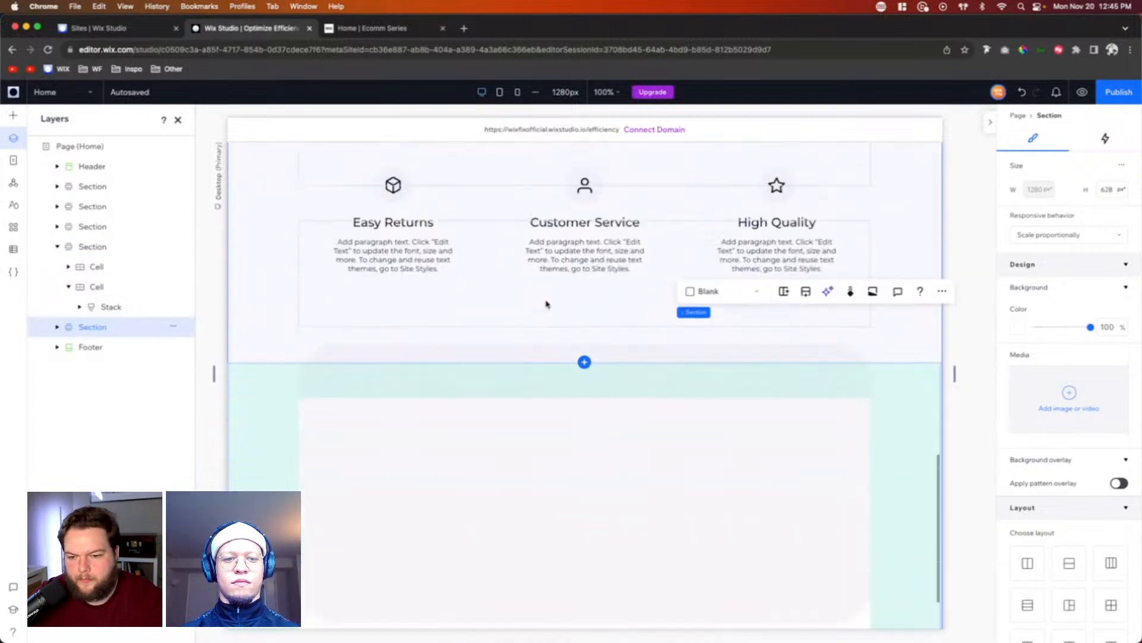
pyautogui.scroll(-1, 547, 304)
pyautogui.click(650, 339)
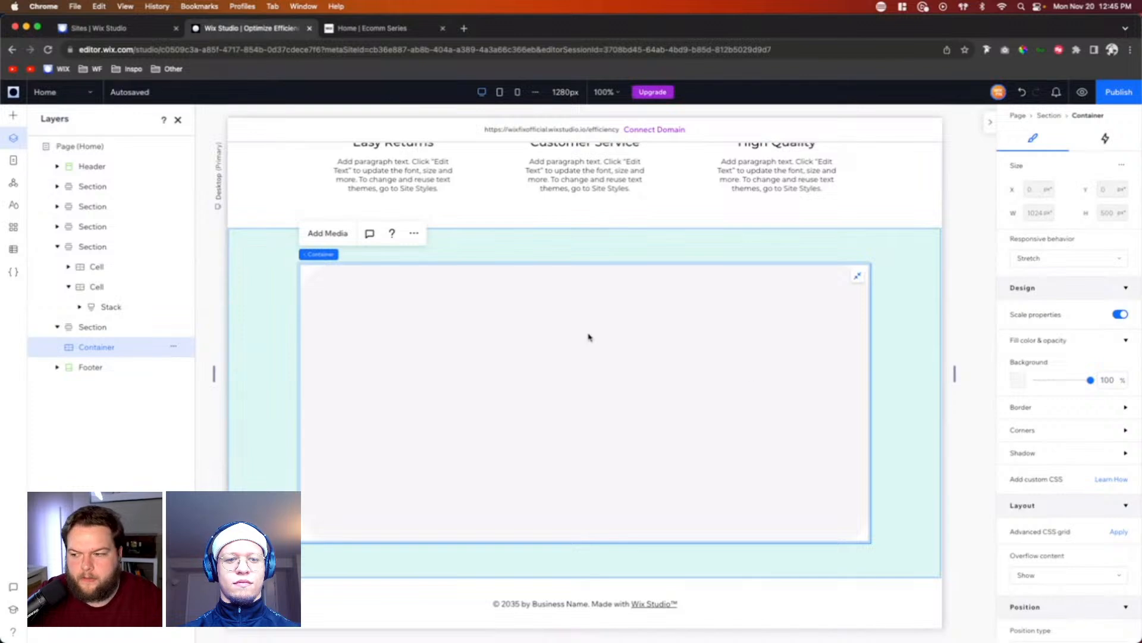
pyautogui.click(1018, 381)
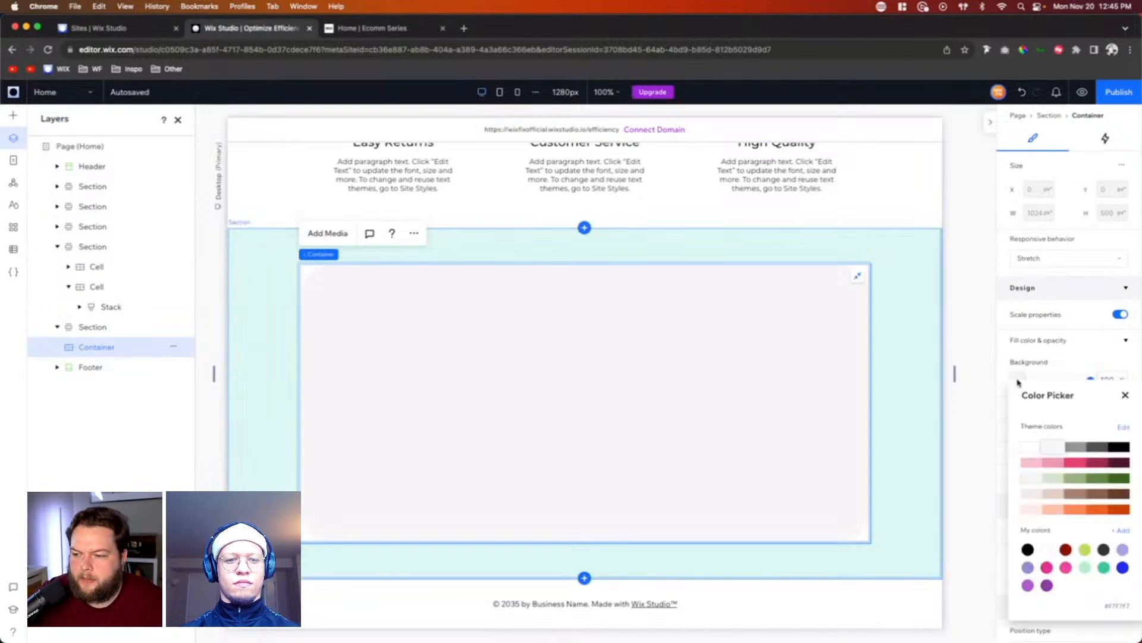
pyautogui.click(1030, 447)
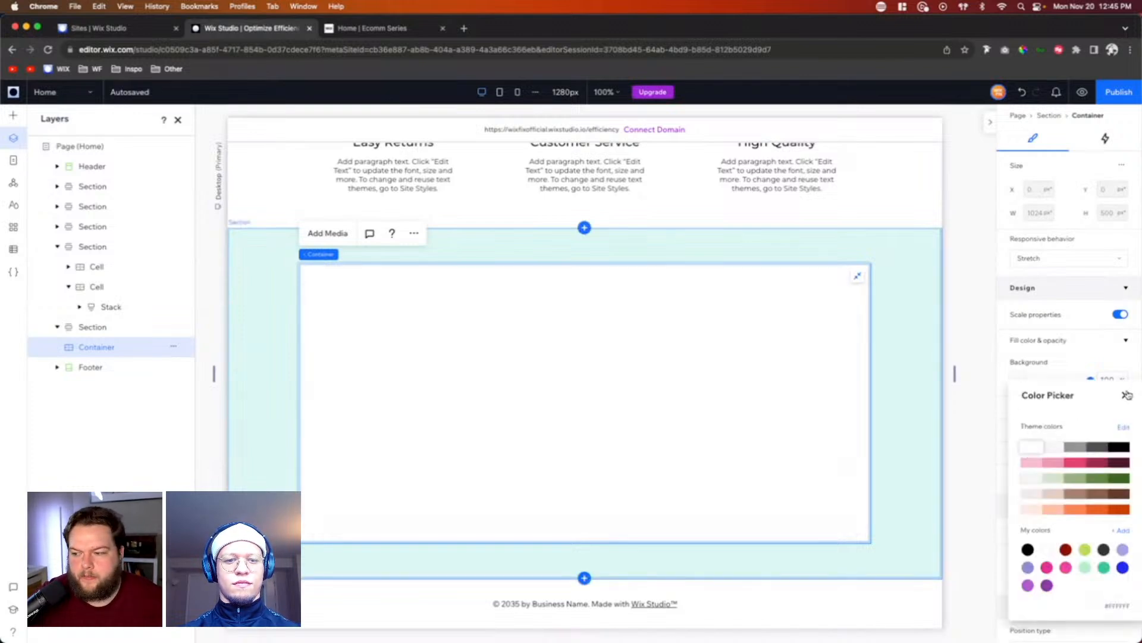
pyautogui.click(1126, 395)
# Step: Give the large container a border in the dark pink theme color with a width of 2 px
pyautogui.click(1015, 451)
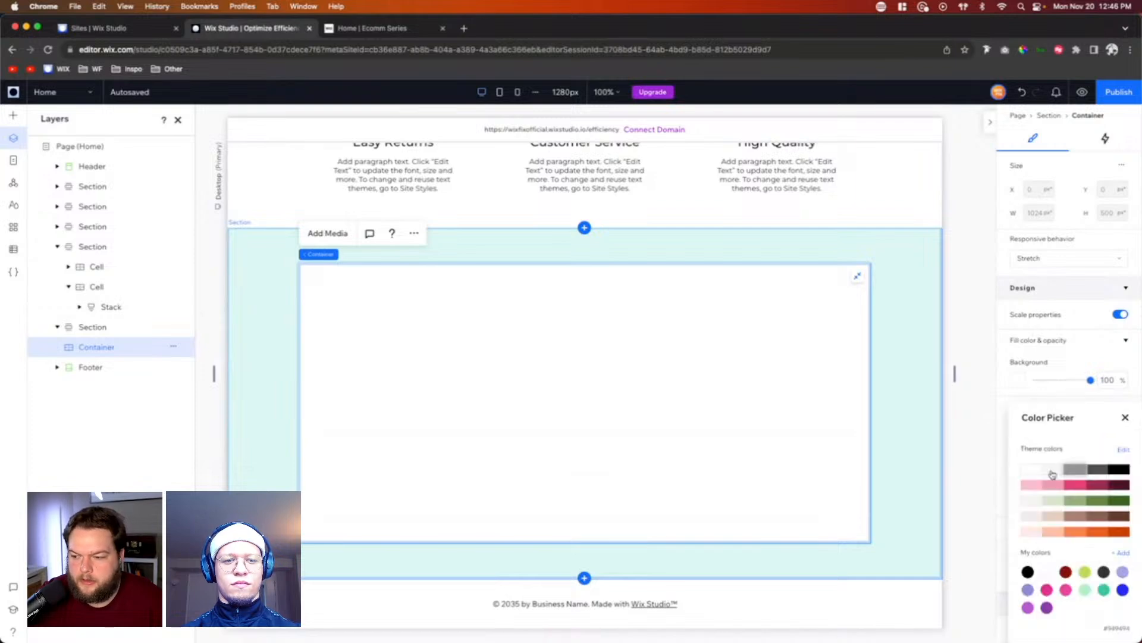
pyautogui.click(1077, 485)
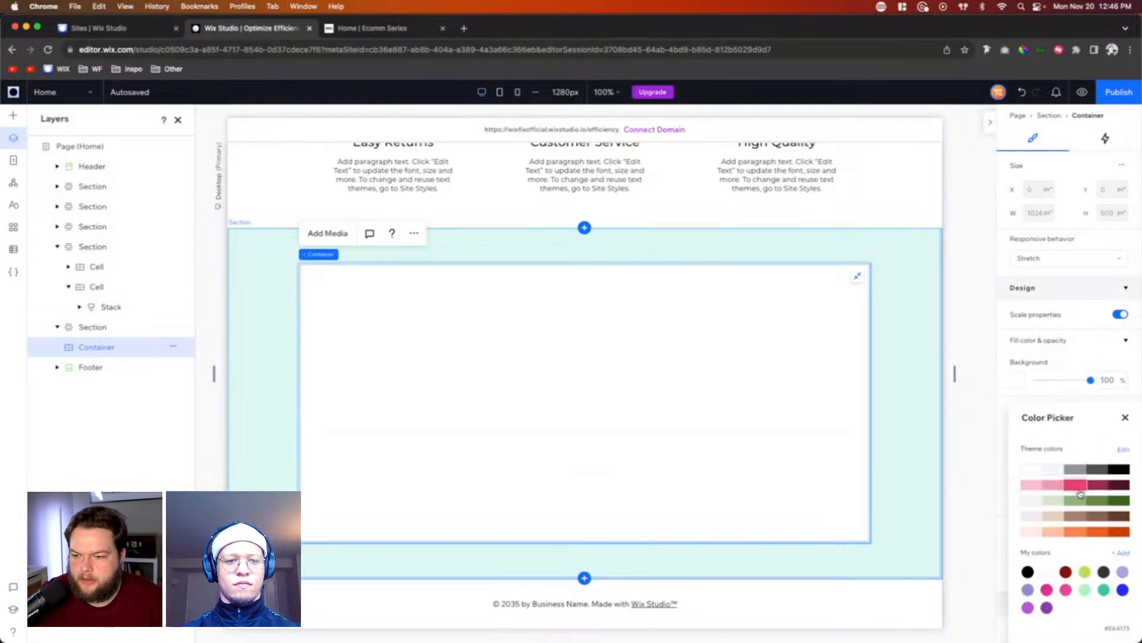
pyautogui.click(1125, 418)
pyautogui.click(1015, 503)
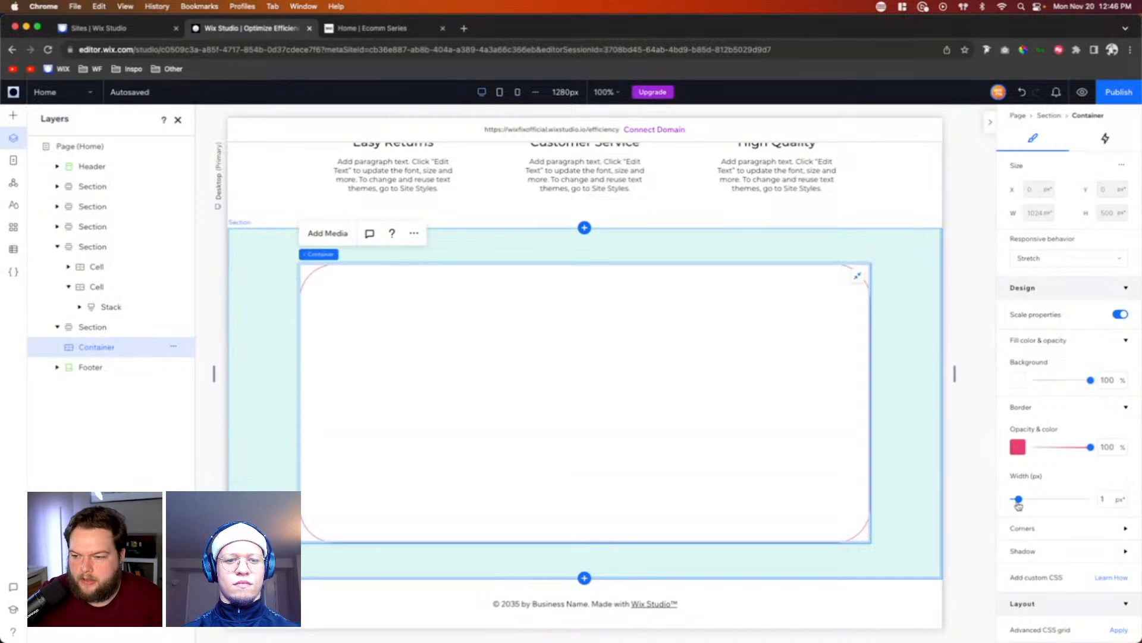
pyautogui.moveTo(1019, 503); pyautogui.dragTo(1024, 500)
pyautogui.click(1026, 528)
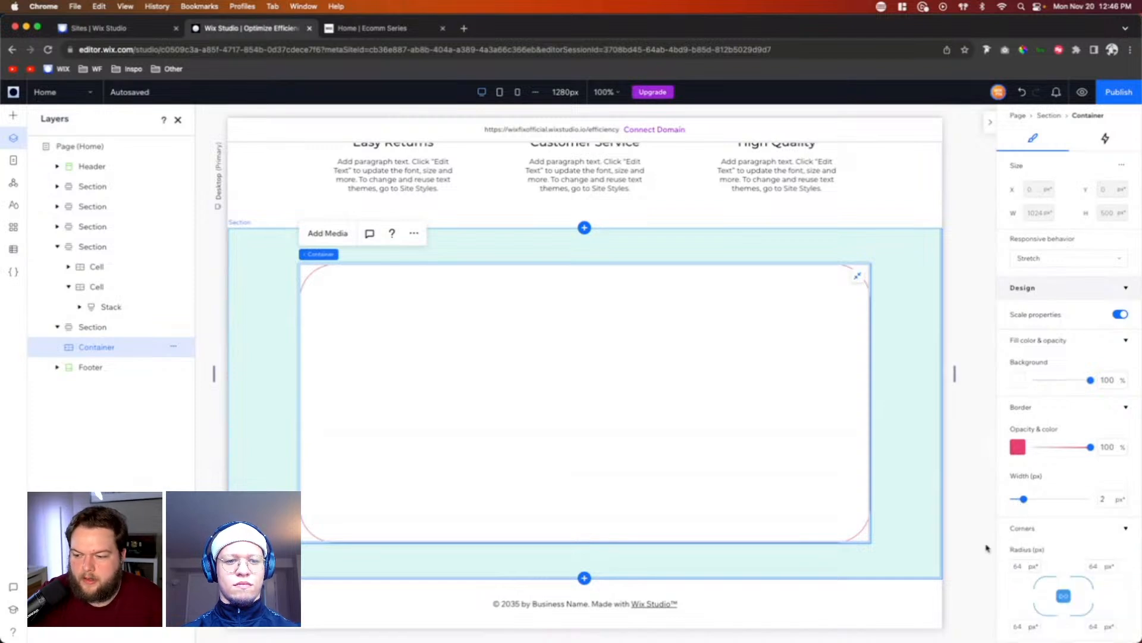
pyautogui.click(985, 460)
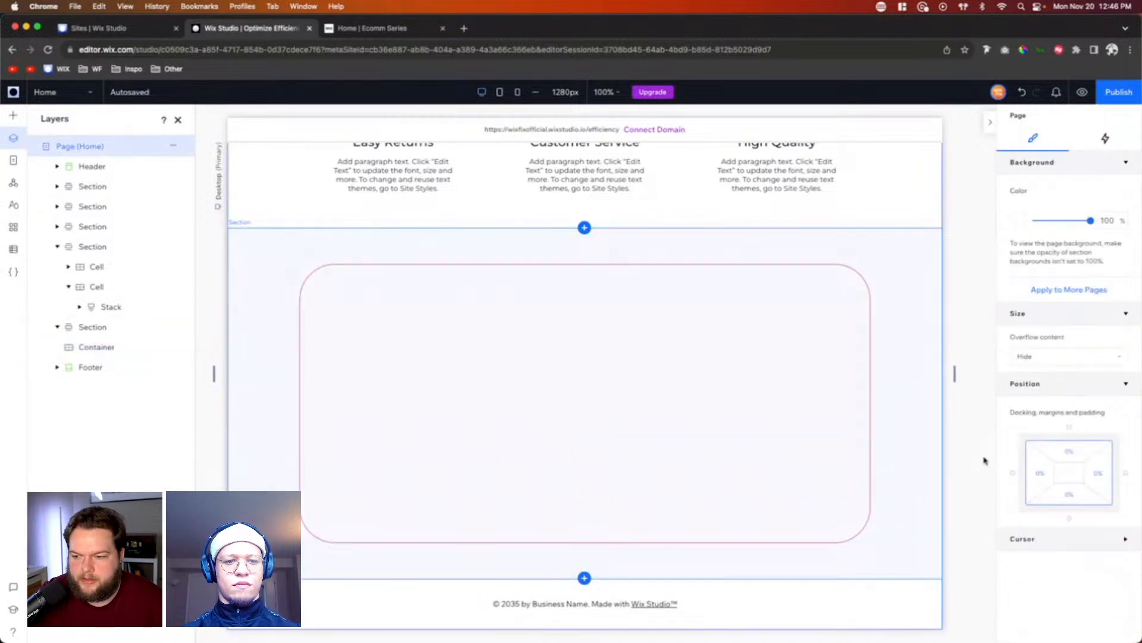
# Step: Set the large container's padding to 7.5% on all sides
pyautogui.click(463, 452)
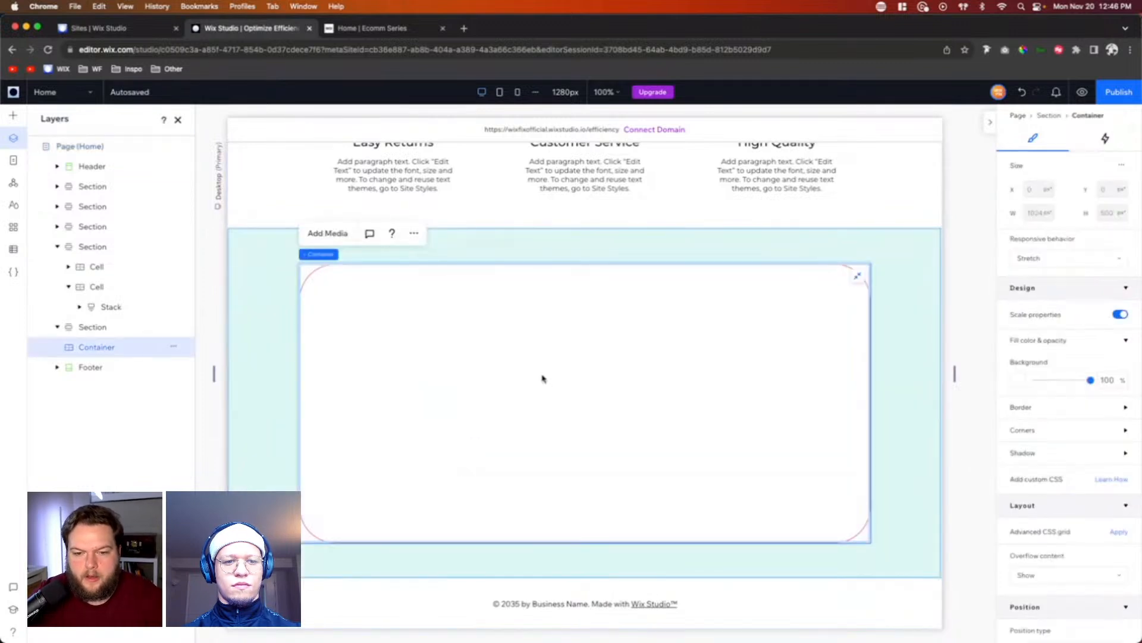
pyautogui.scroll(-5, 1098, 426)
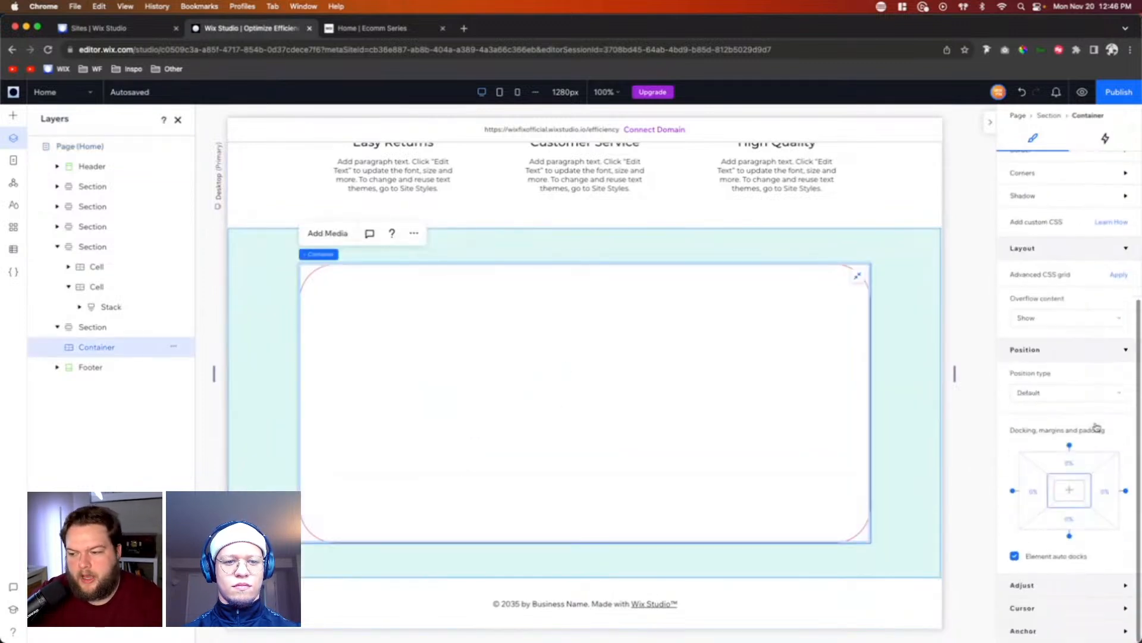
pyautogui.moveTo(1052, 492)
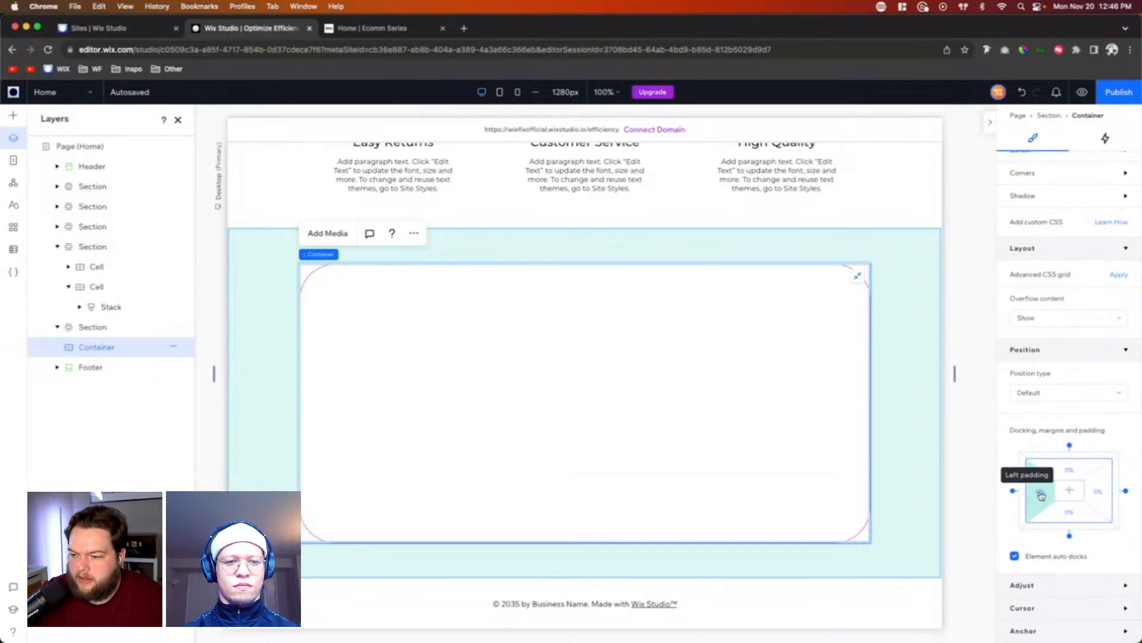
pyautogui.click(1041, 495)
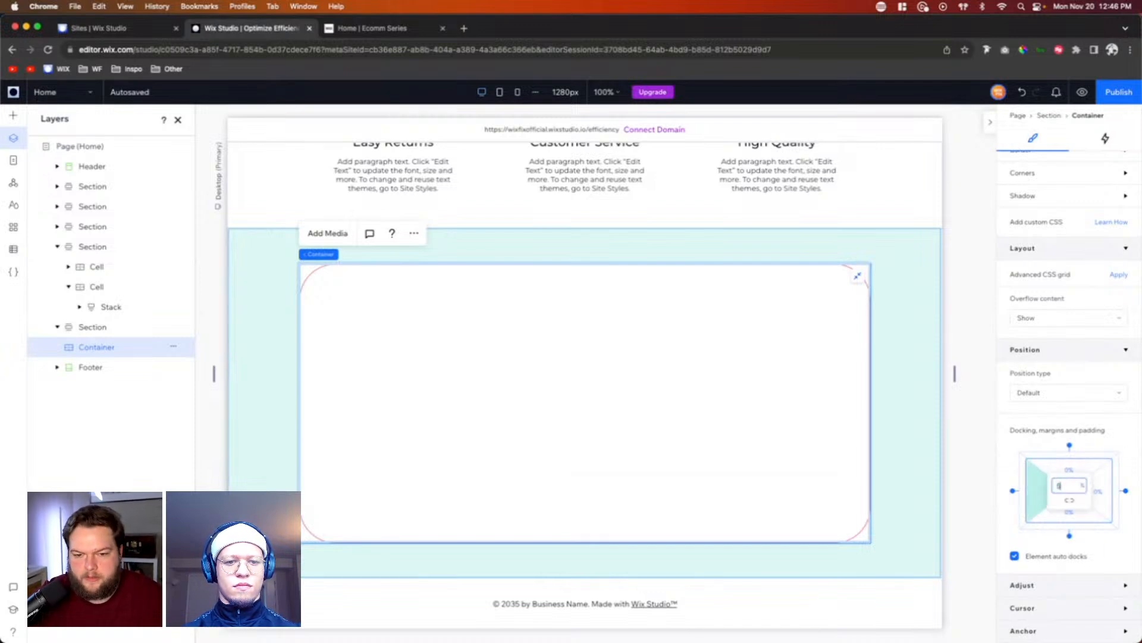
pyautogui.write('5')
pyautogui.press('Return')
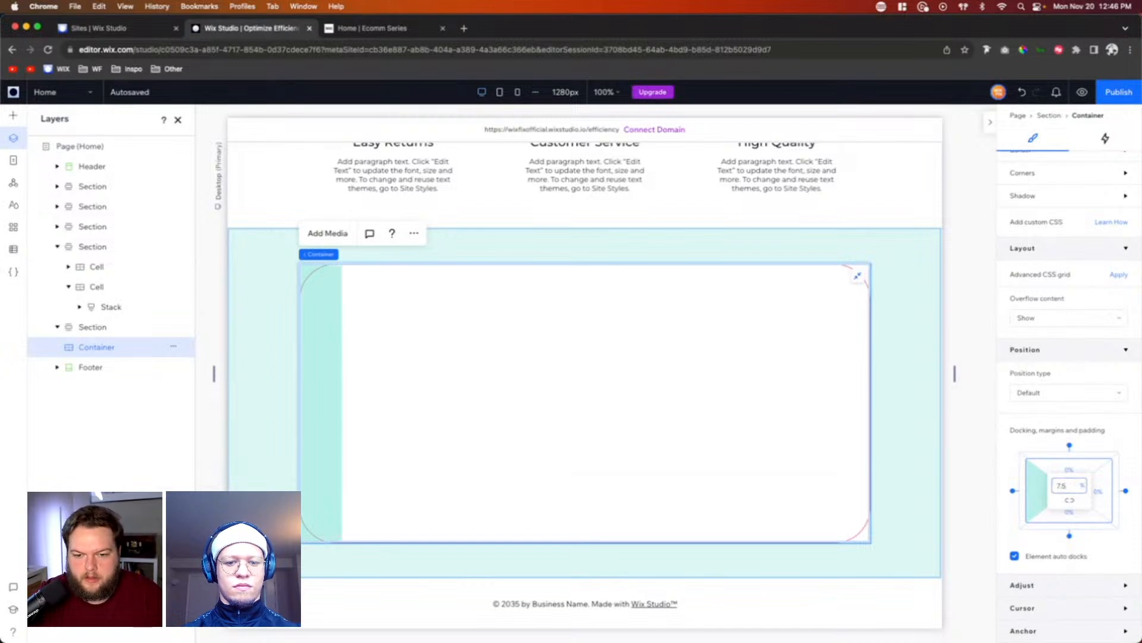
pyautogui.click(1071, 503)
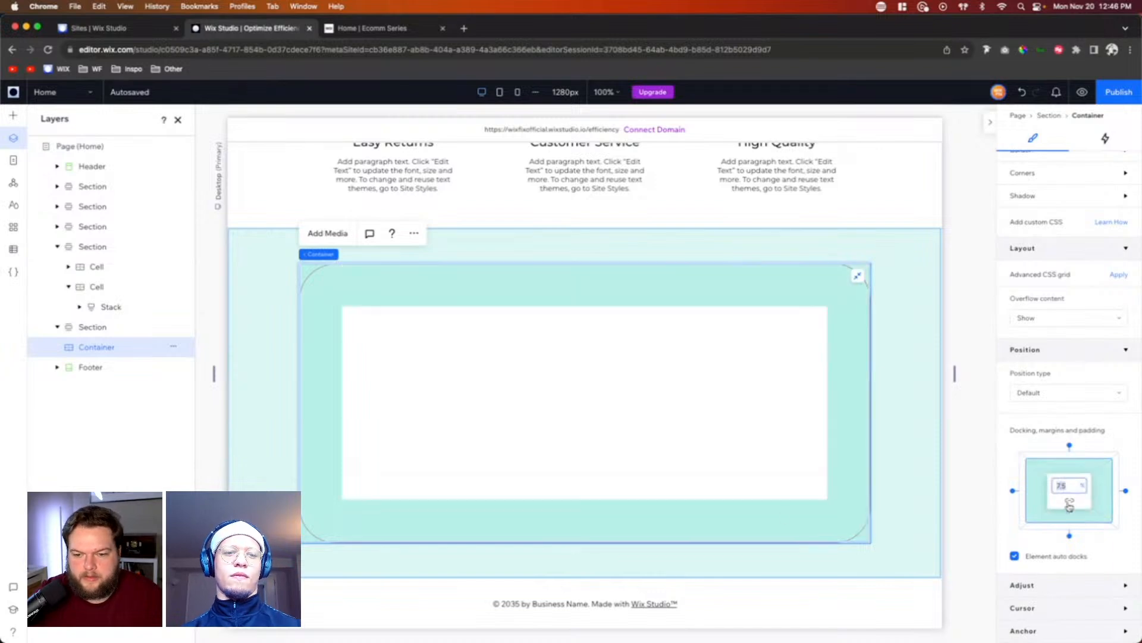
# Step: Increase the height of the section holding the bordered container by extending its lower edge
pyautogui.click(706, 592)
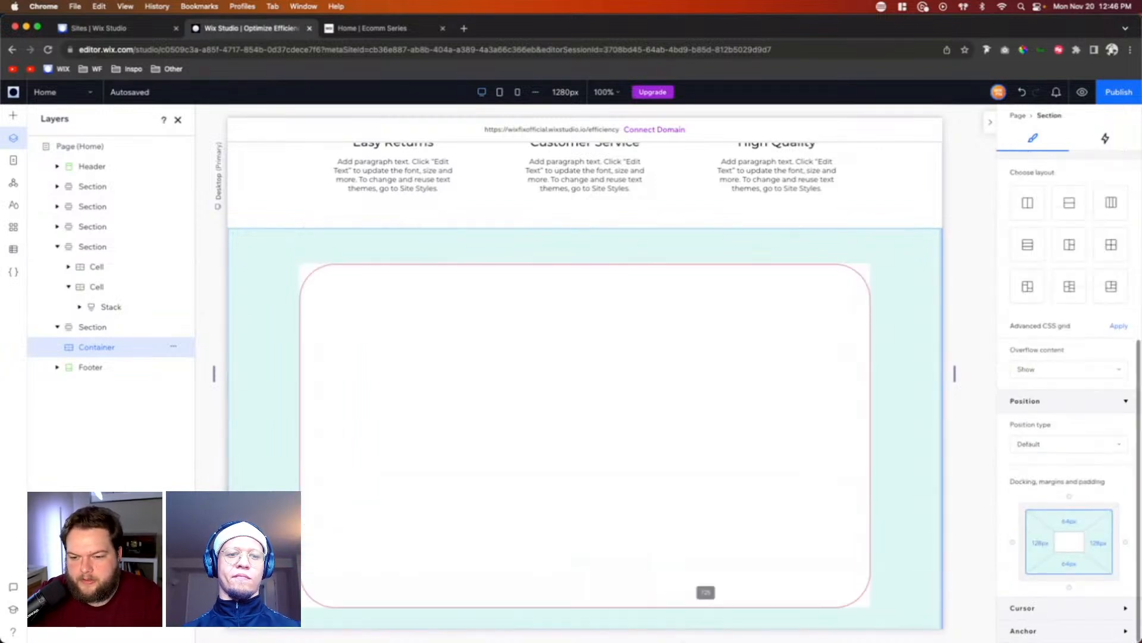
pyautogui.scroll(-2, 746, 414)
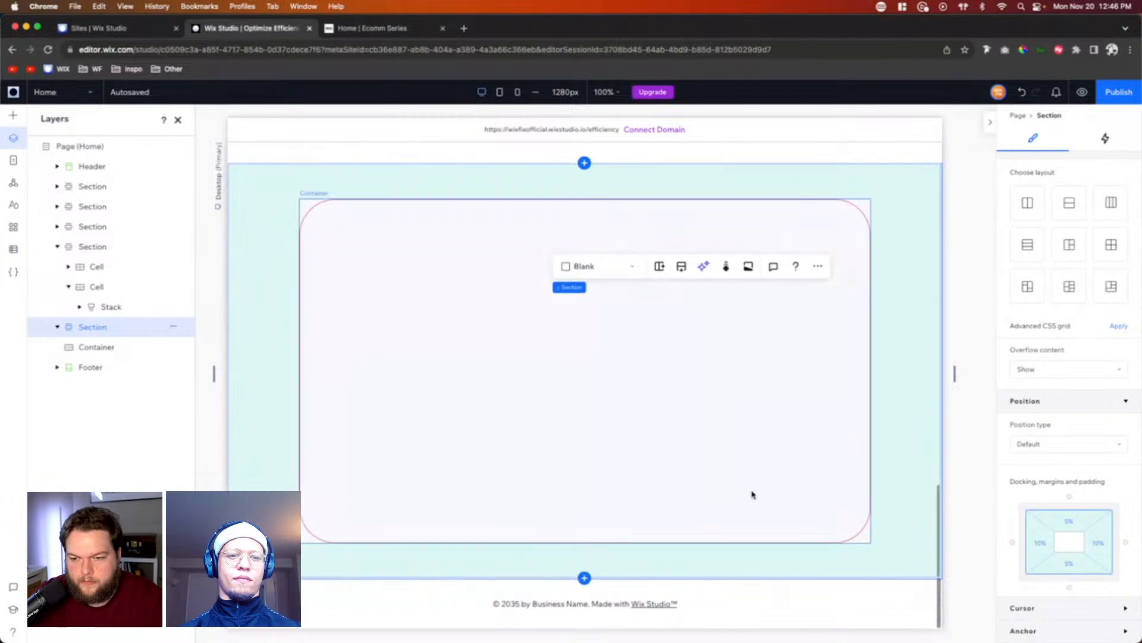
pyautogui.moveTo(741, 577); pyautogui.dragTo(749, 595)
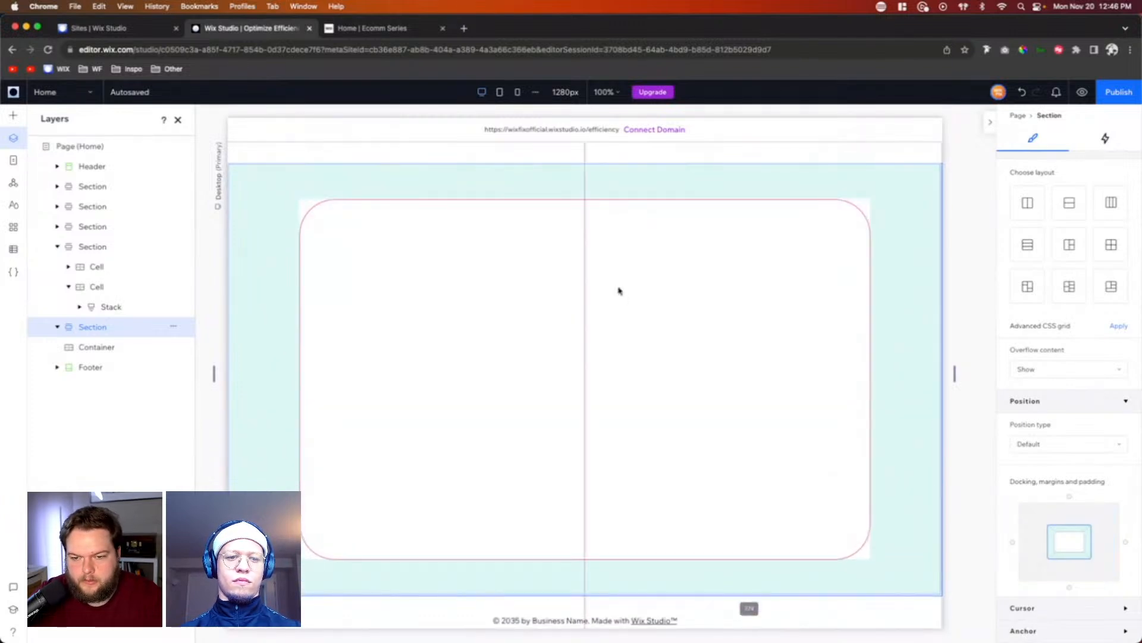
# Step: Apply an advanced CSS grid with a 2x1 layout to the bordered container and set its column gap to 5 vw
pyautogui.click(696, 386)
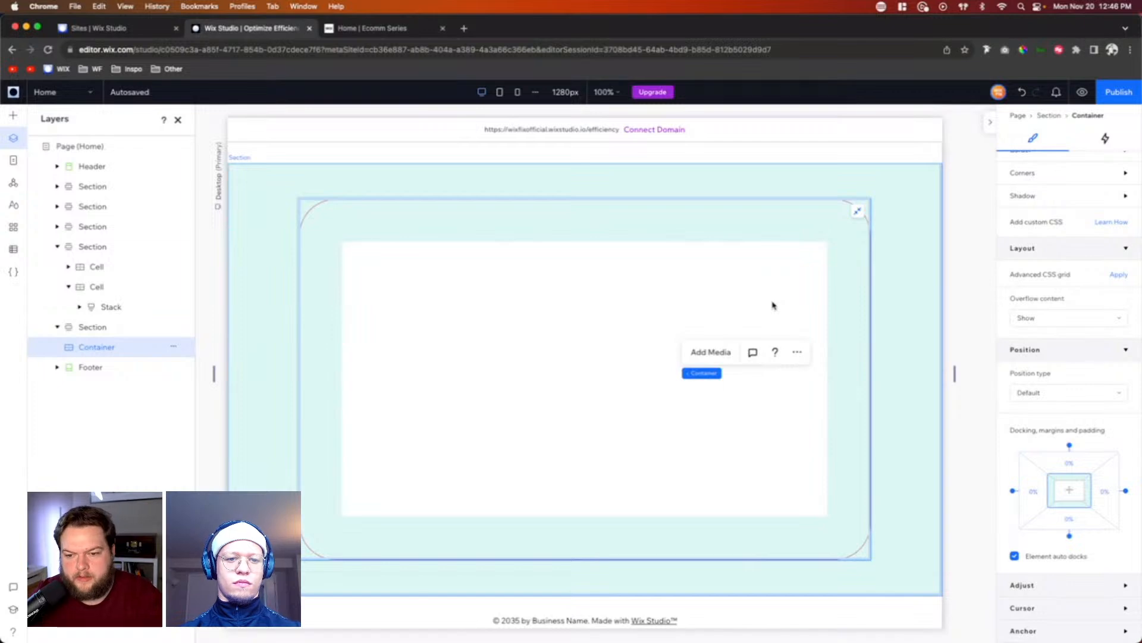
pyautogui.click(652, 318)
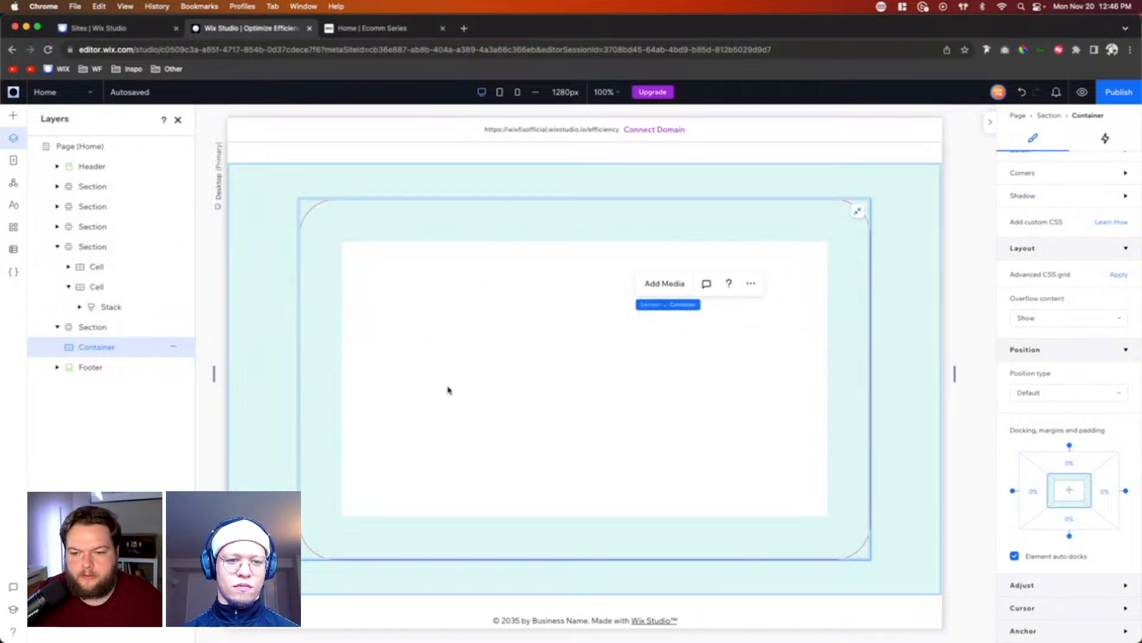
pyautogui.click(1121, 274)
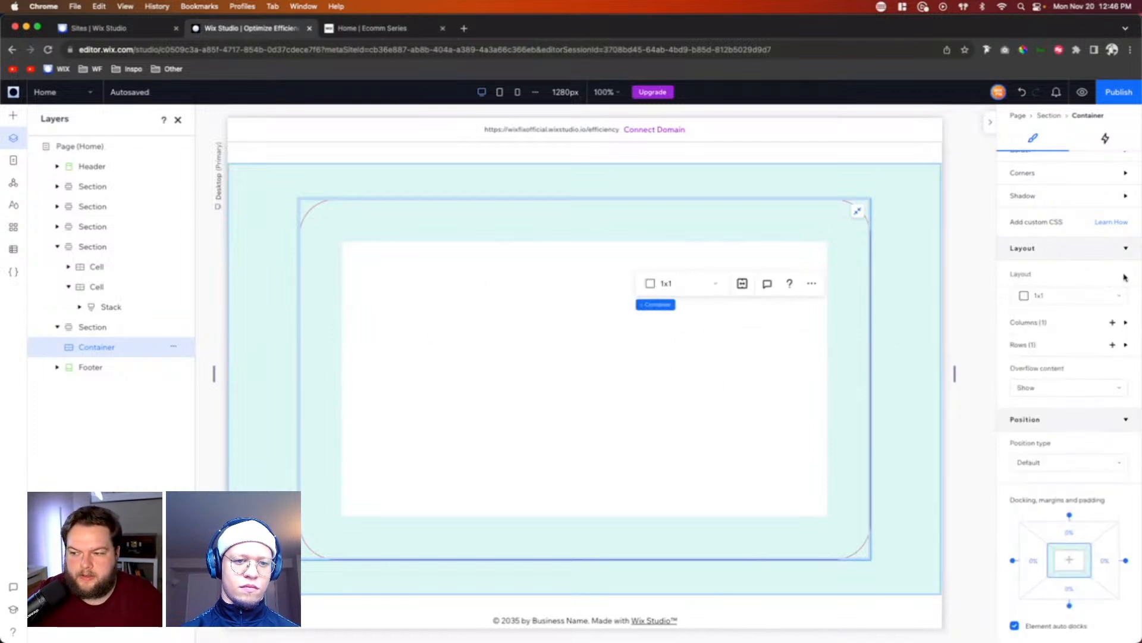
pyautogui.click(1068, 296)
pyautogui.click(1060, 323)
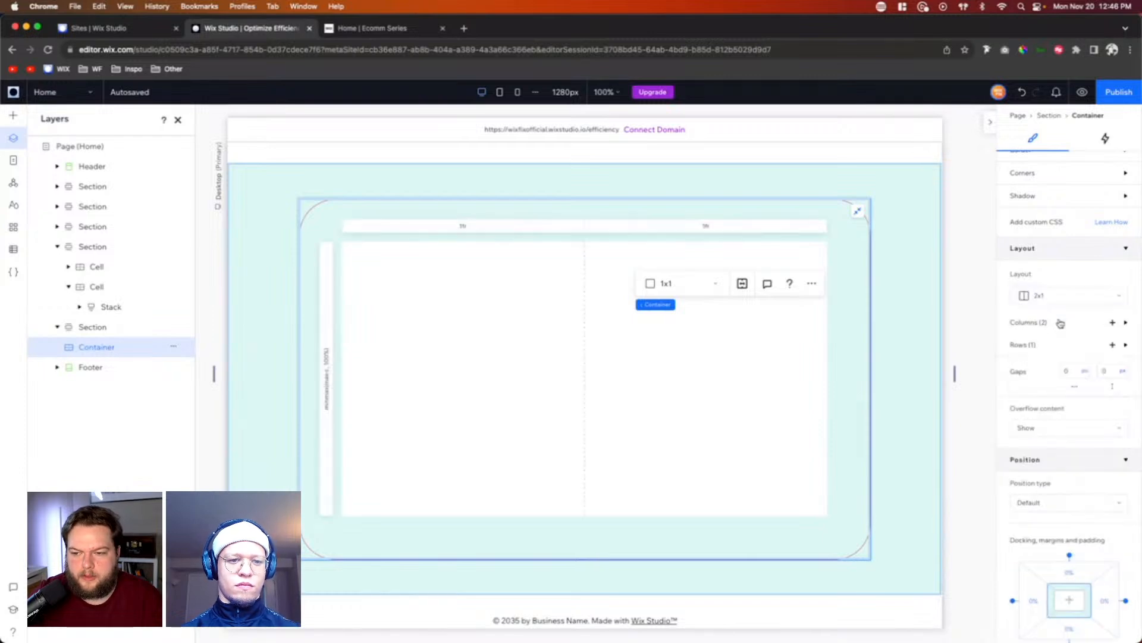
pyautogui.click(1070, 372)
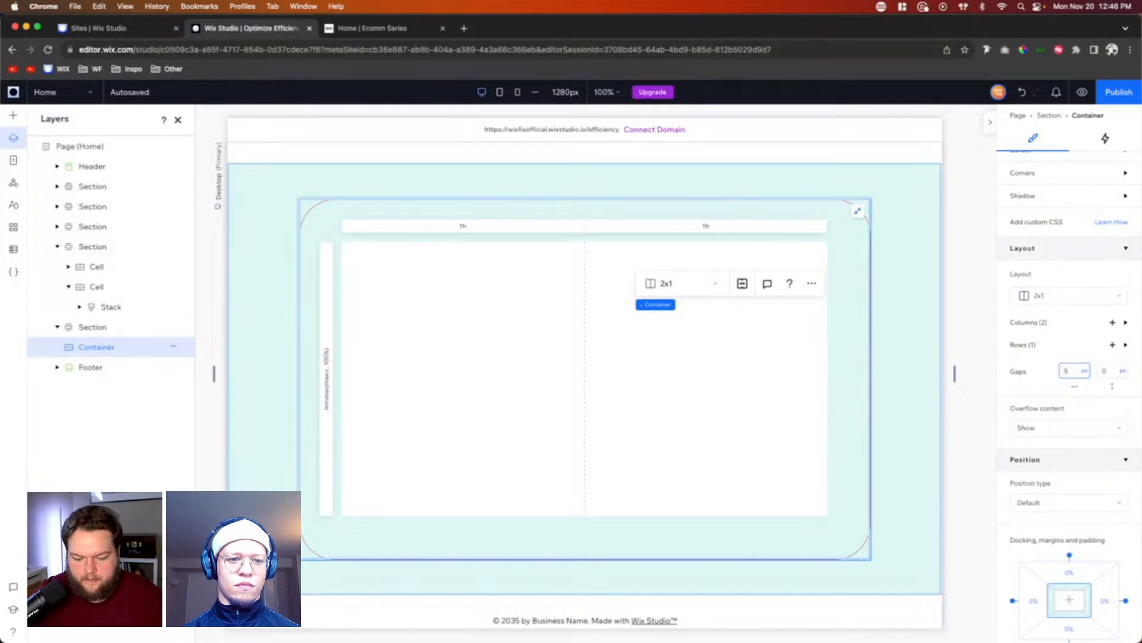
pyautogui.press('Return')
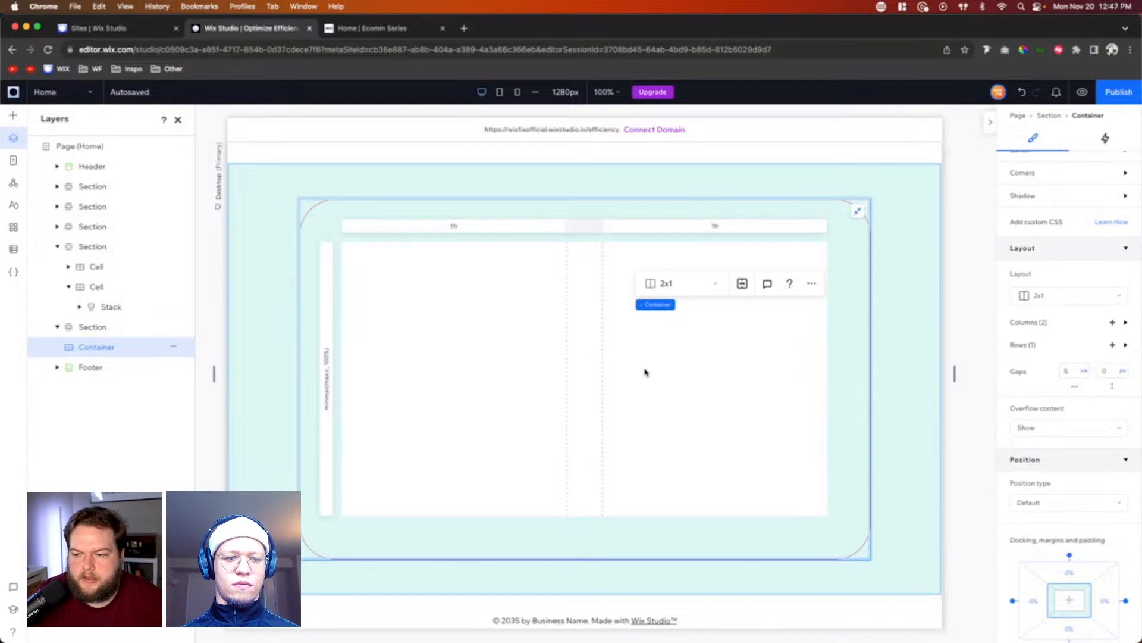
# Step: Set the bordered container's padding to 5% on all sides
pyautogui.click(716, 374)
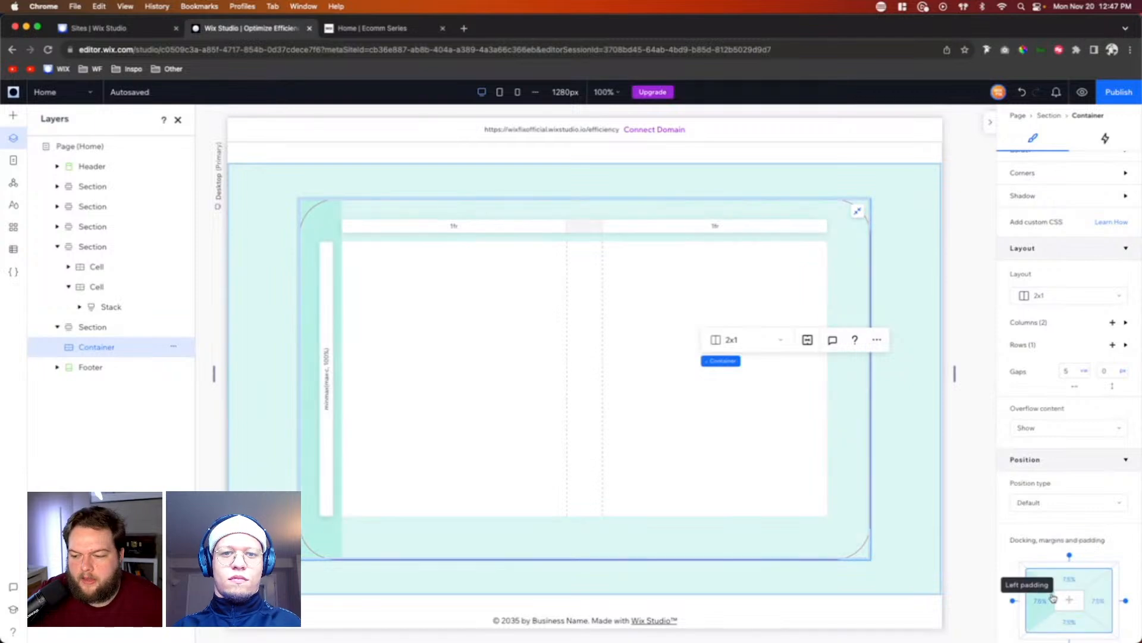
pyautogui.click(1087, 578)
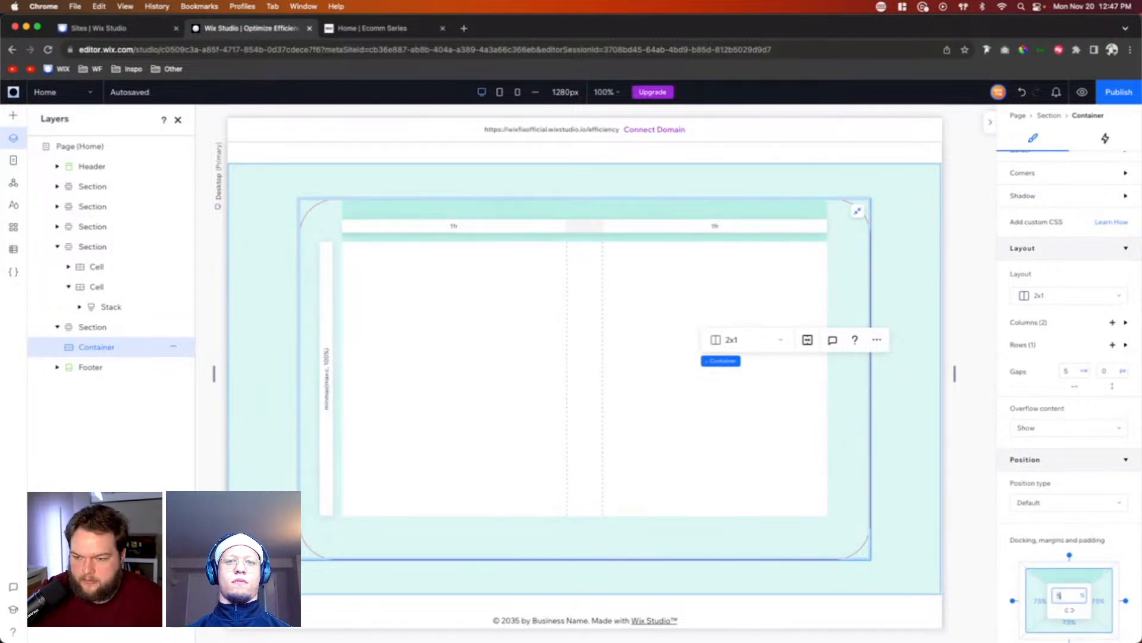
pyautogui.press('Return')
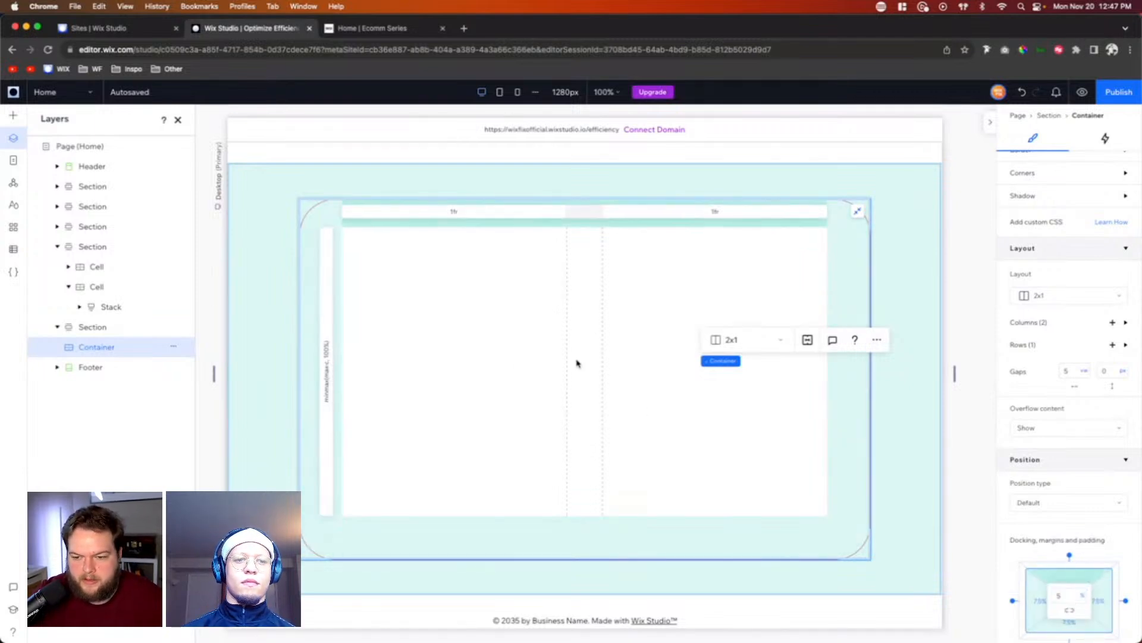
pyautogui.click(1069, 613)
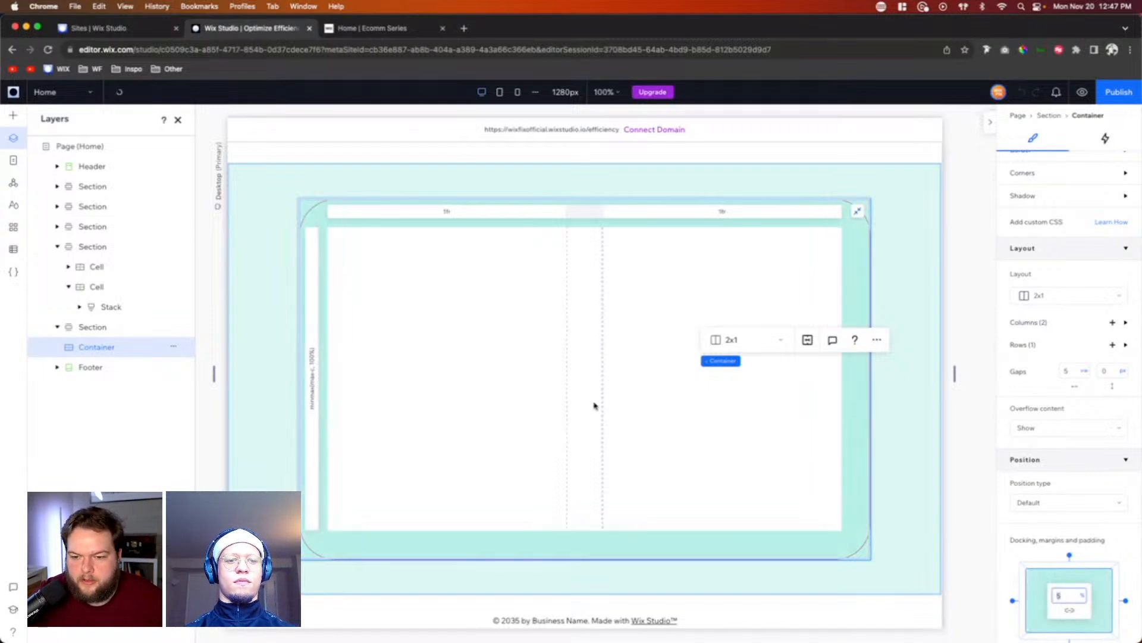
# Step: Add the sample building image to the bordered container's first column so that it fills the cell
pyautogui.click(14, 116)
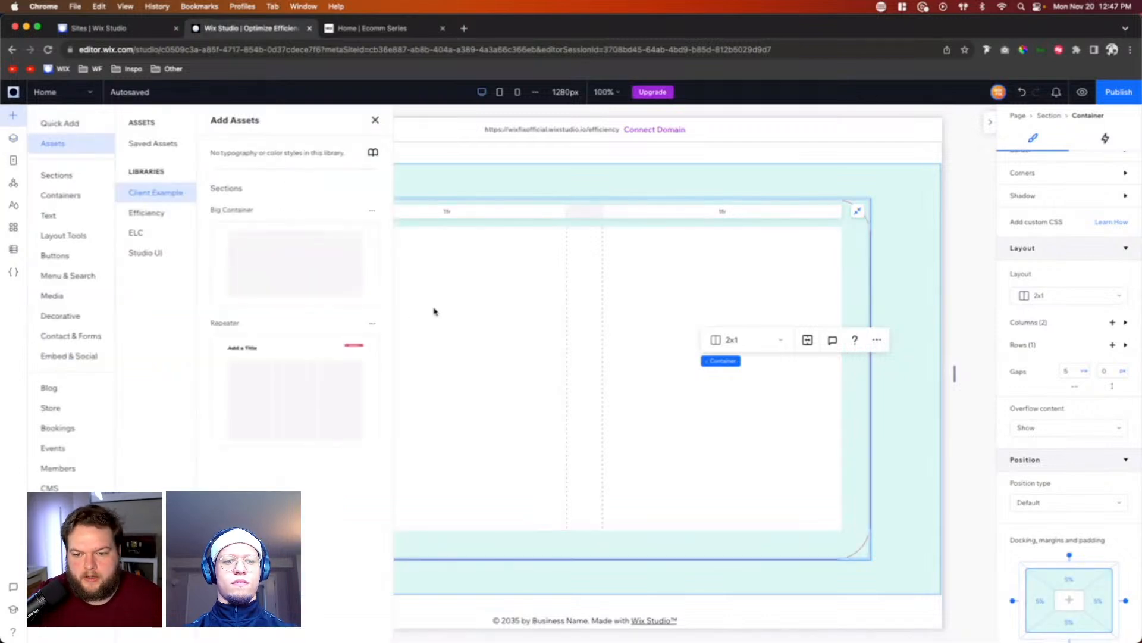
pyautogui.click(56, 303)
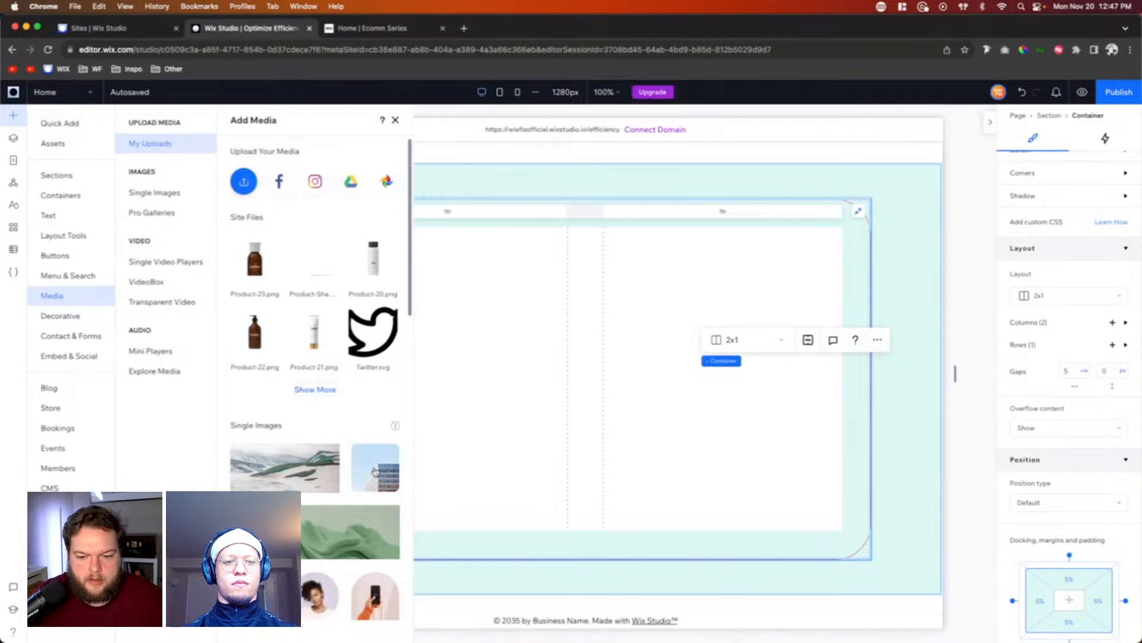
pyautogui.moveTo(375, 472); pyautogui.dragTo(441, 379)
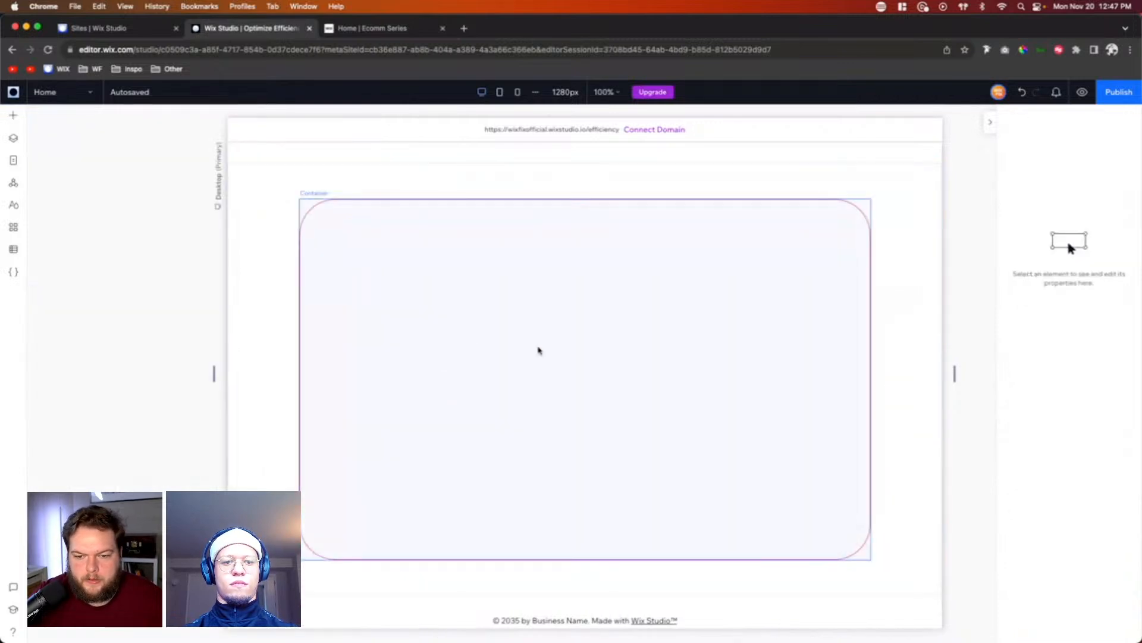
pyautogui.click(506, 310)
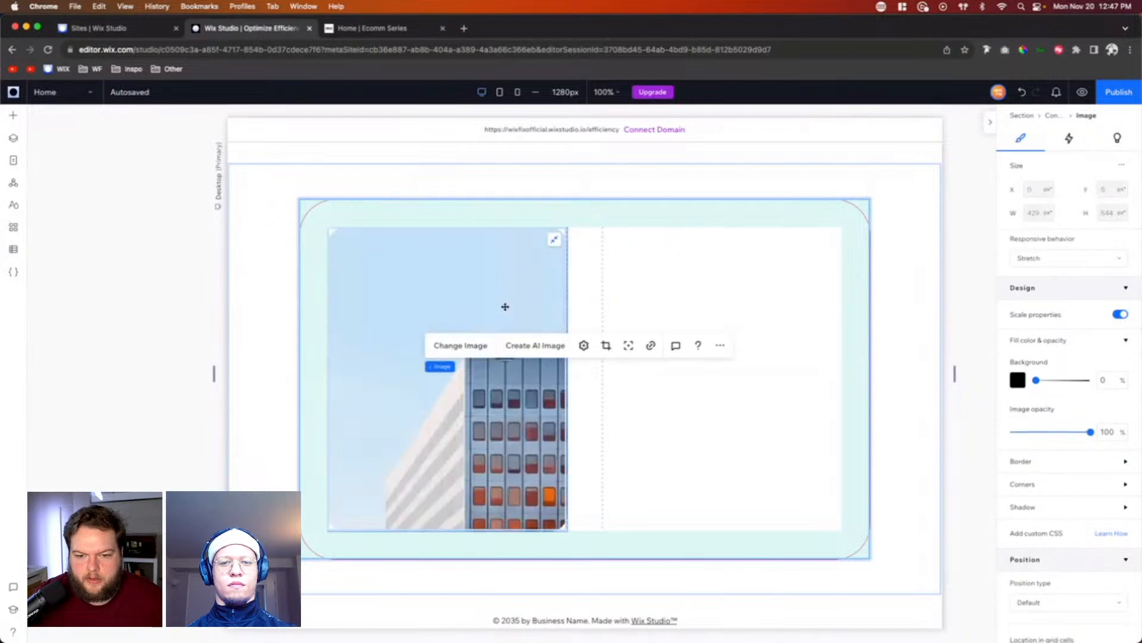
# Step: Set the corner radius of the building image to 32 px on all corners
pyautogui.click(1069, 483)
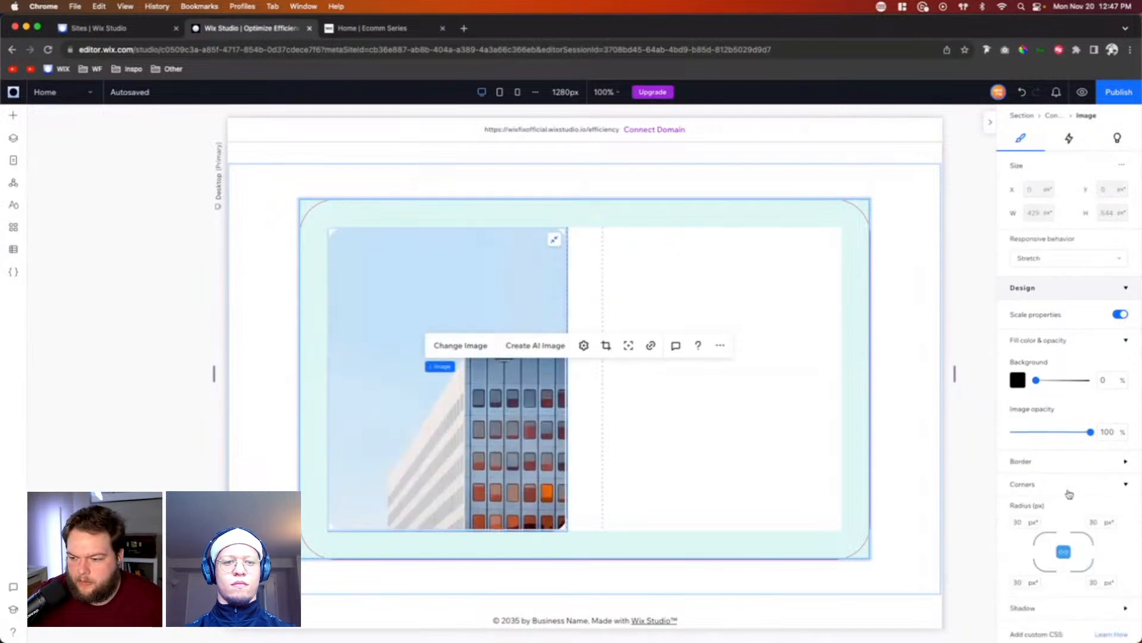
pyautogui.click(1020, 522)
pyautogui.write('32')
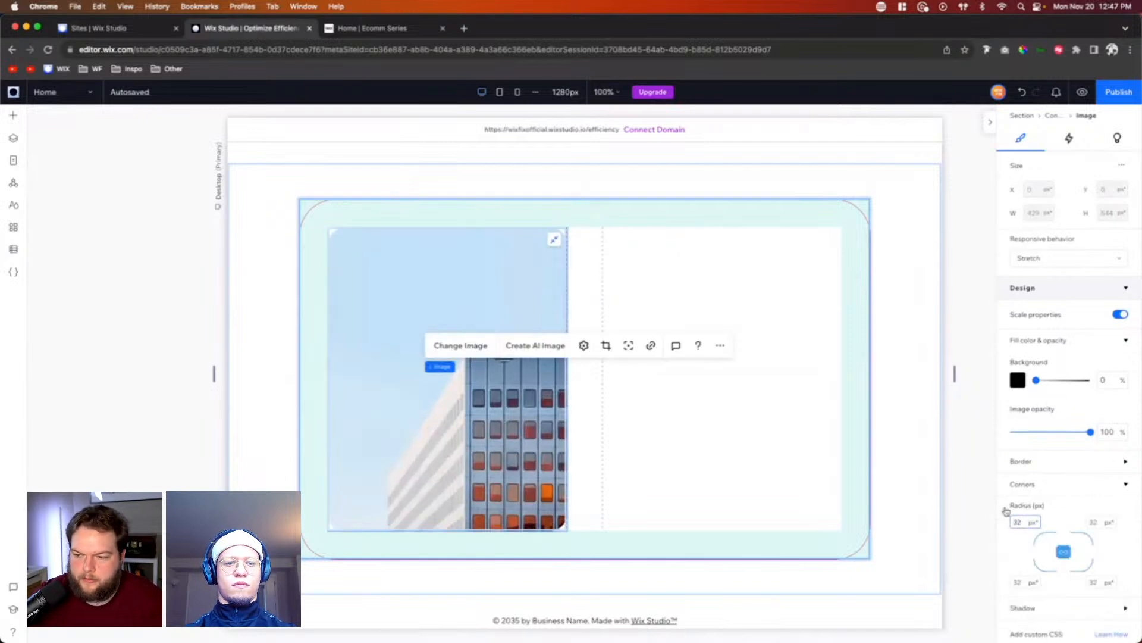
pyautogui.press('Return')
# Step: Check the bordered container's corner radius and match the image's corners to it at 64 px
pyautogui.click(335, 216)
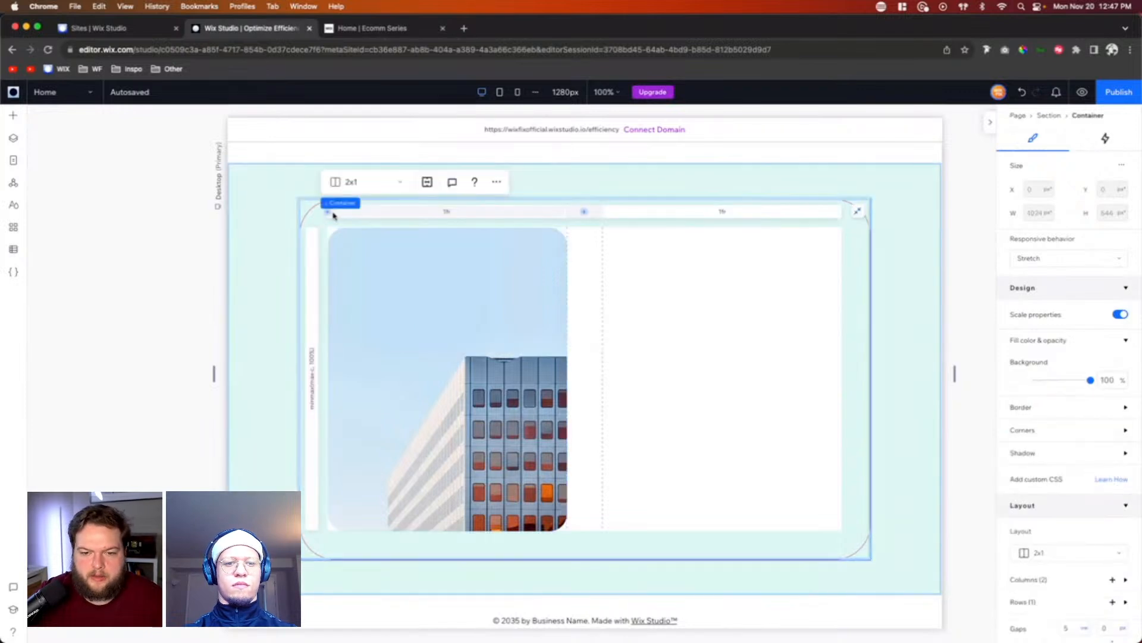
pyautogui.click(1023, 436)
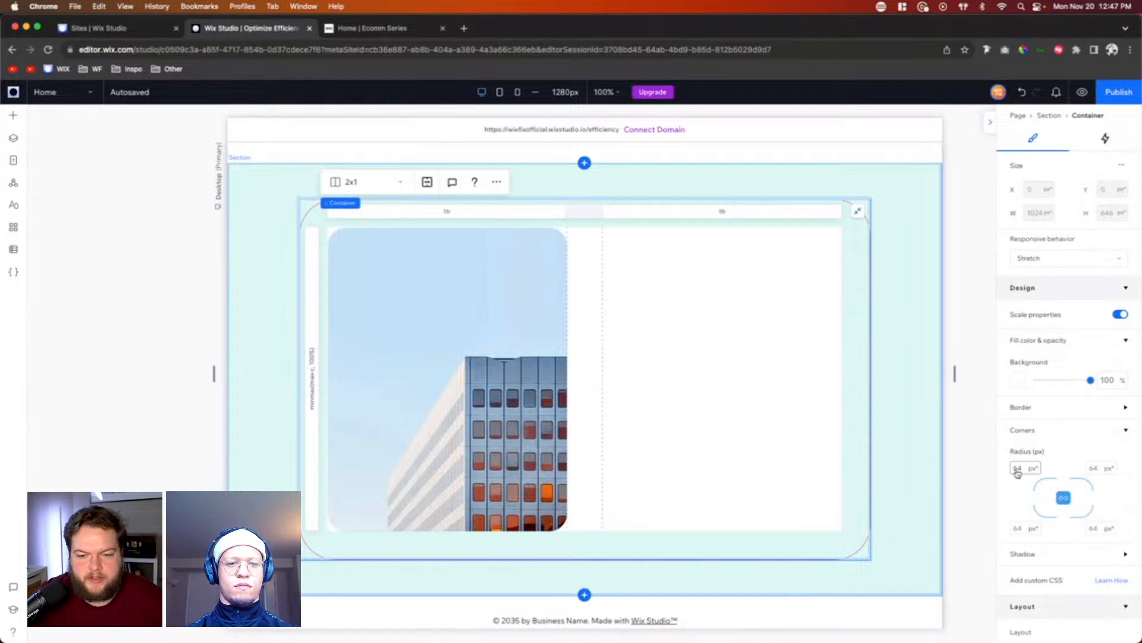
pyautogui.click(438, 268)
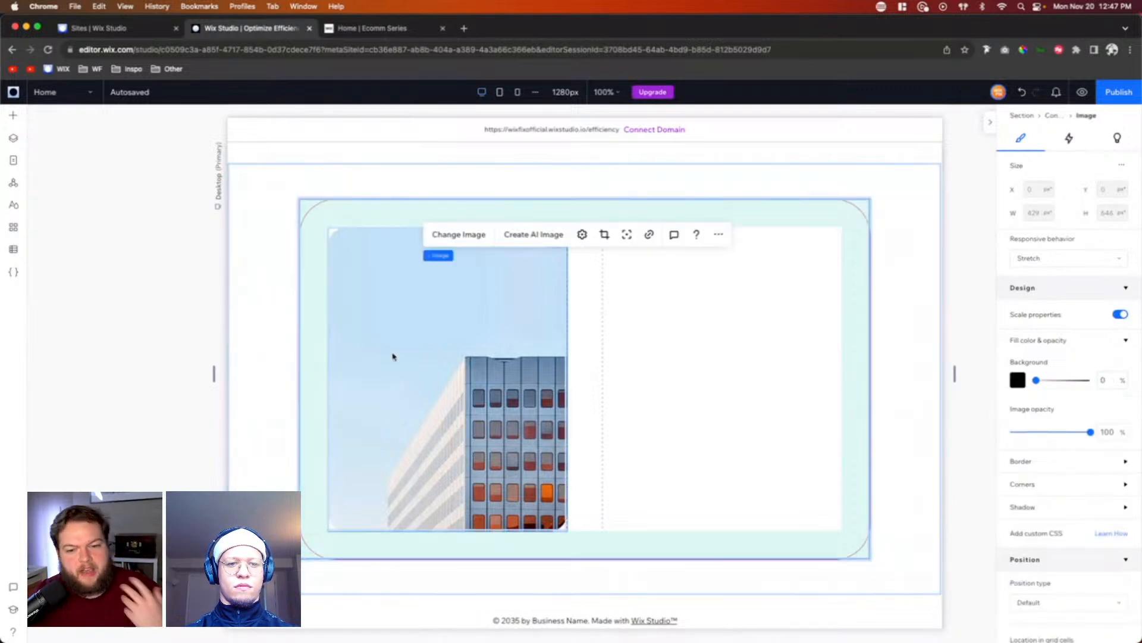
pyautogui.click(416, 348)
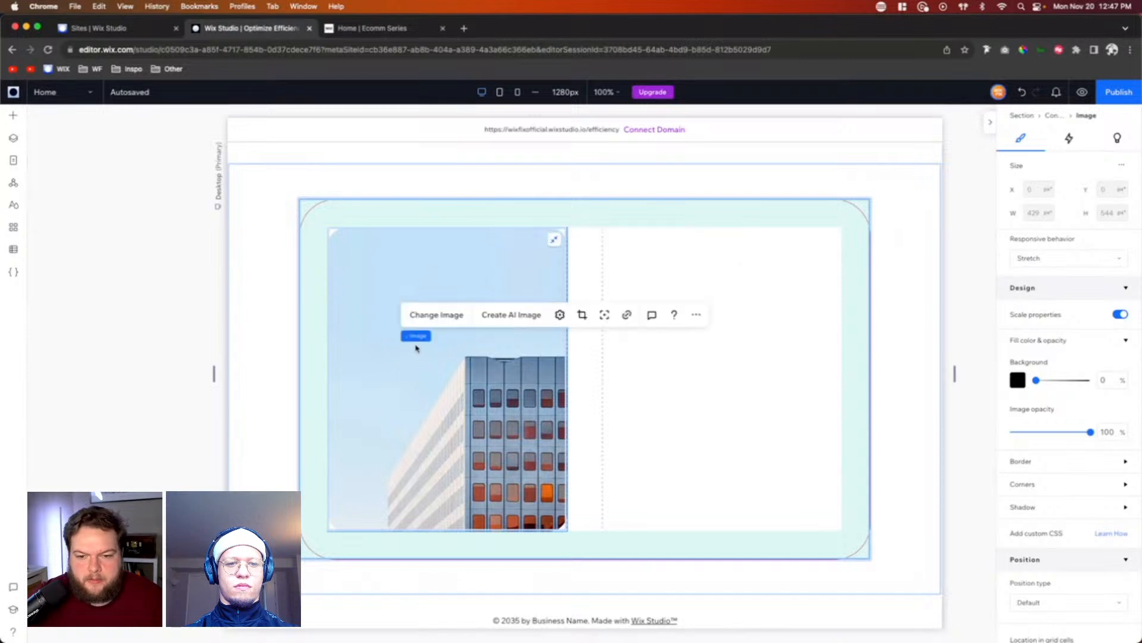
pyautogui.click(1022, 483)
pyautogui.click(1024, 522)
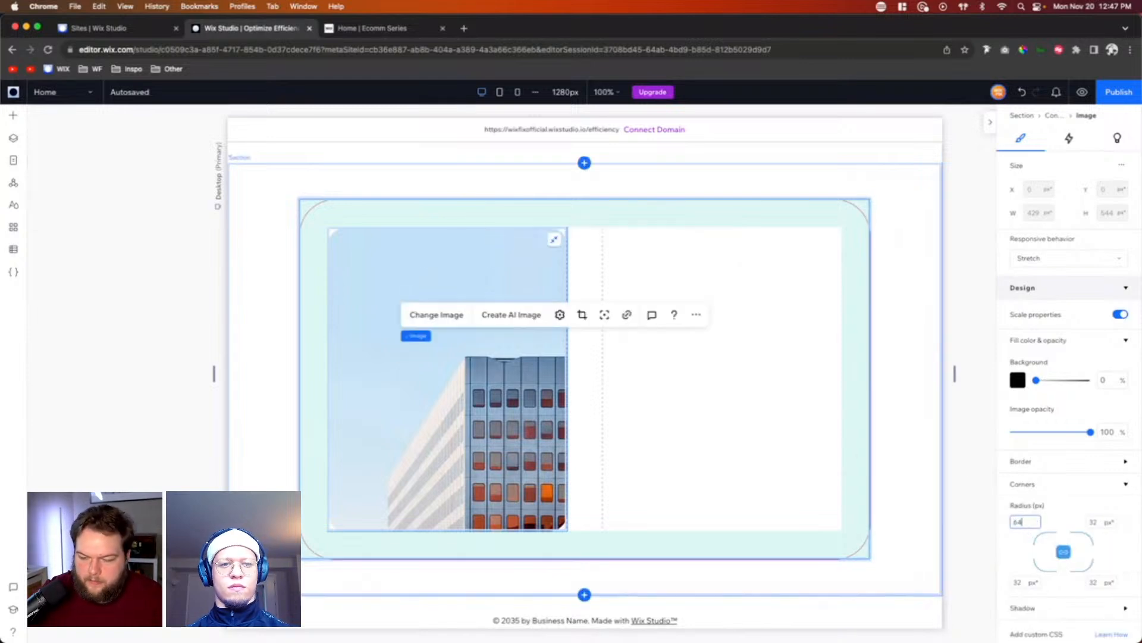
pyautogui.write('64')
pyautogui.press('Return')
pyautogui.click(981, 331)
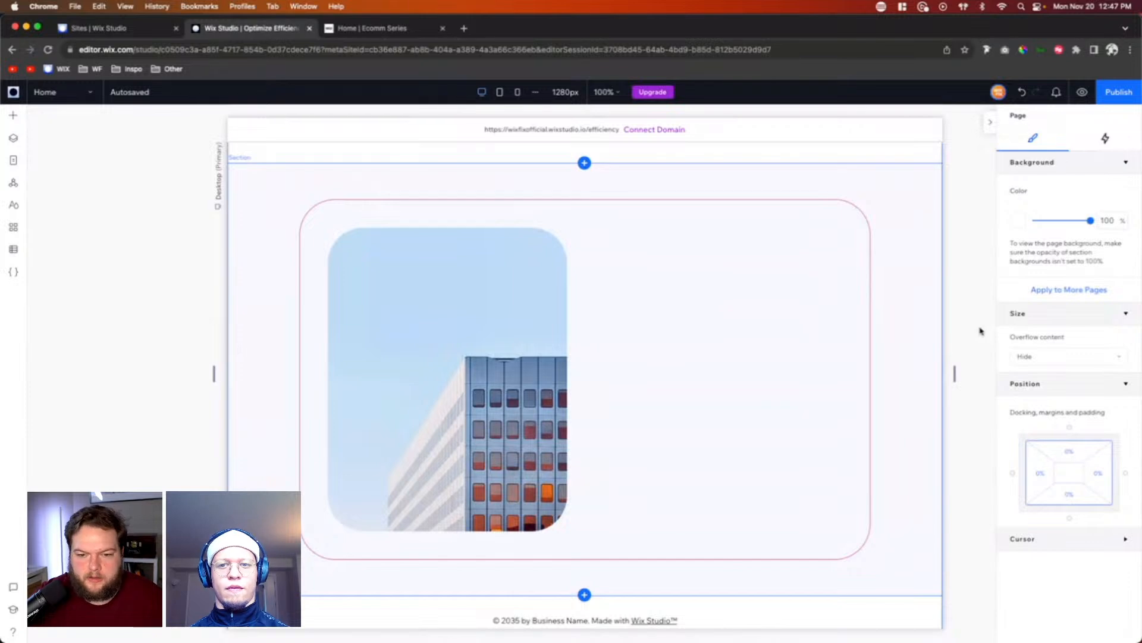
# Step: Return the image's corner radius to 32 px on all corners
pyautogui.click(366, 345)
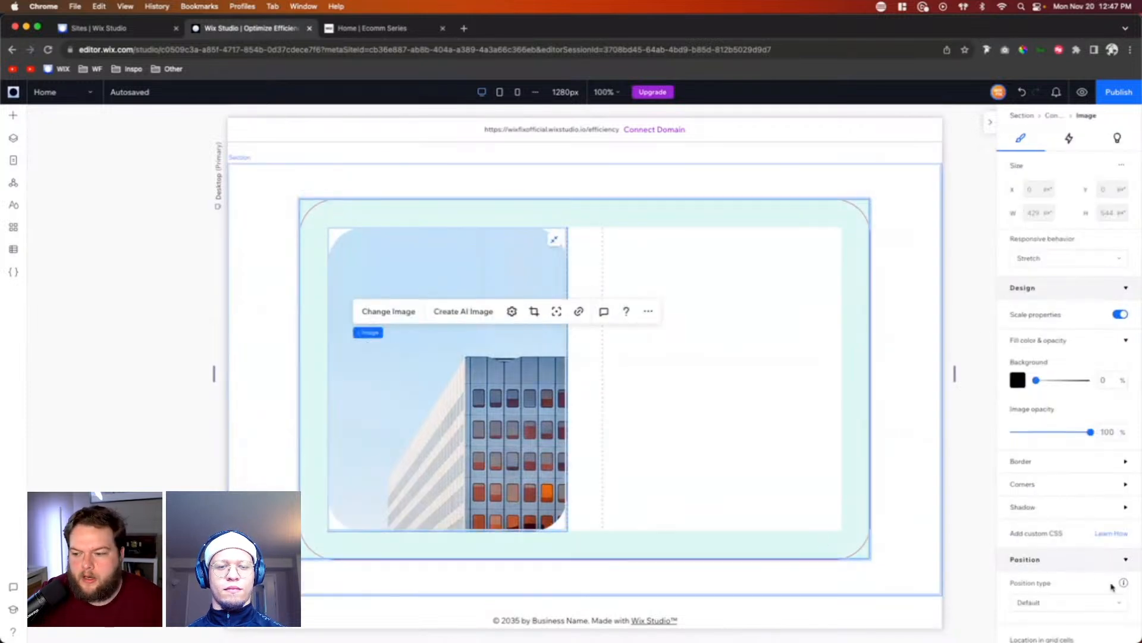
pyautogui.click(1023, 520)
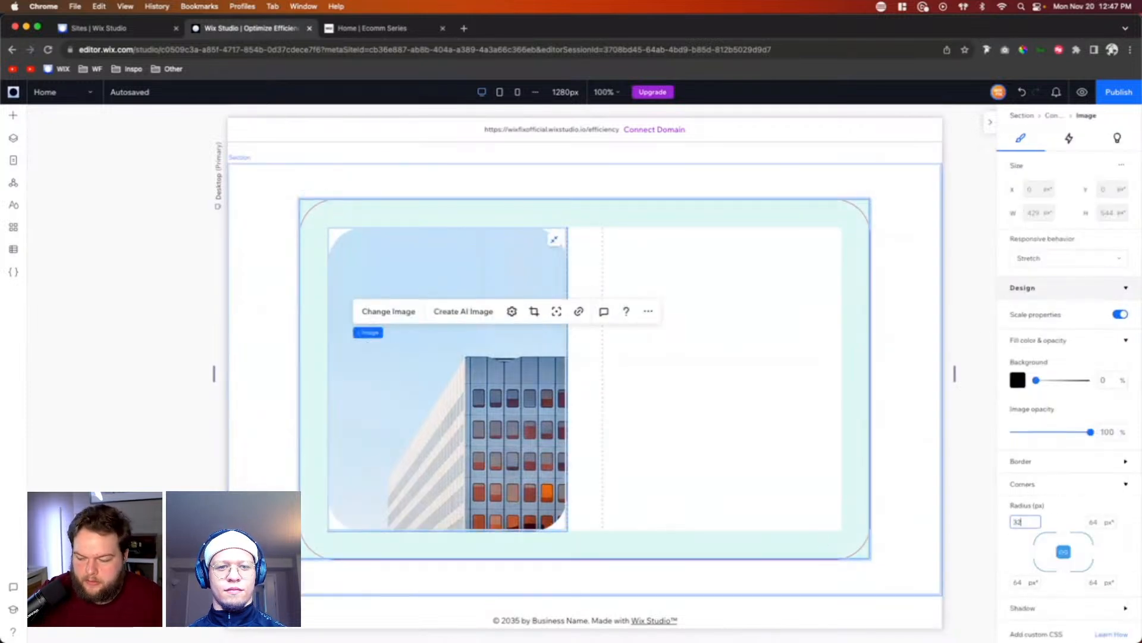
pyautogui.write('32')
pyautogui.press('Return')
pyautogui.click(965, 352)
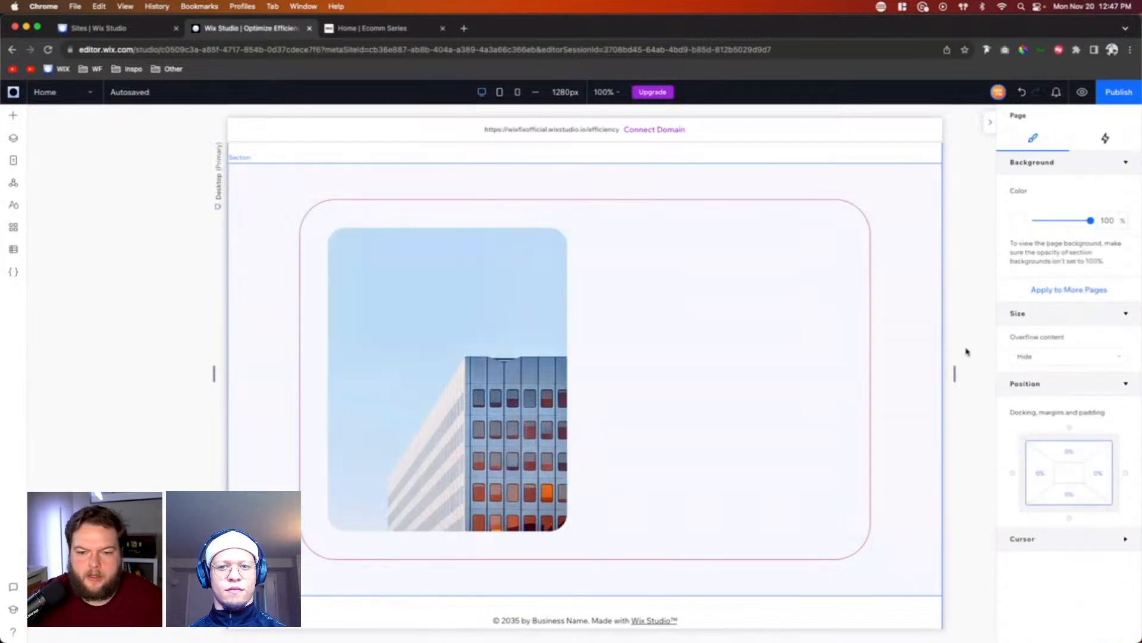
# Step: Replace the building image with a Wix media photo of a woman having eye makeup applied, searching for "makeup"
pyautogui.click(494, 349)
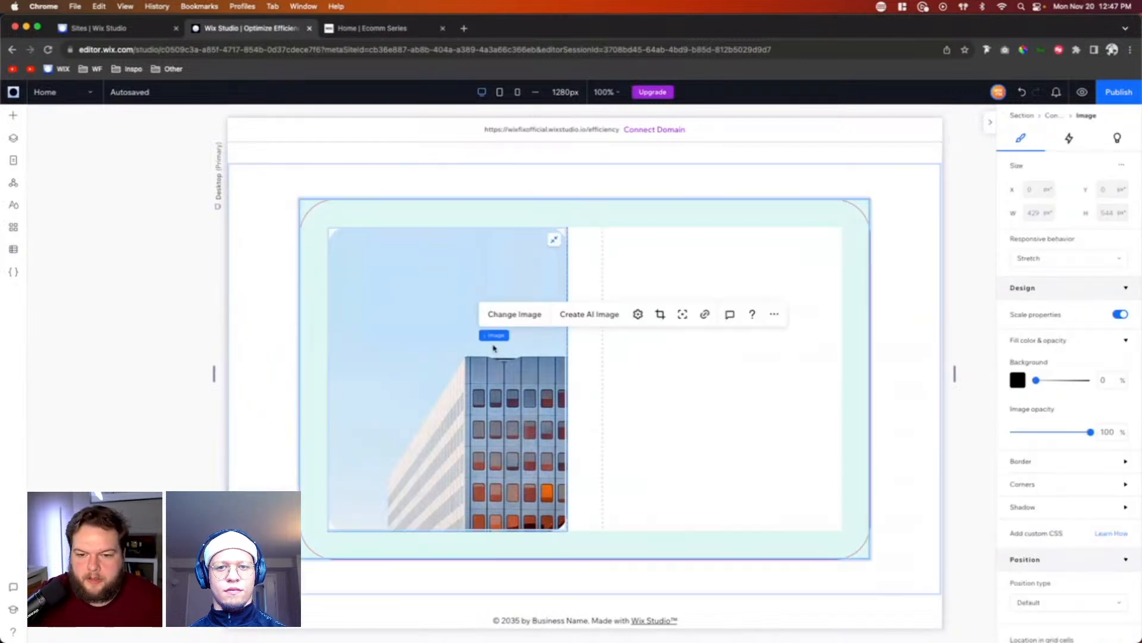
pyautogui.click(514, 314)
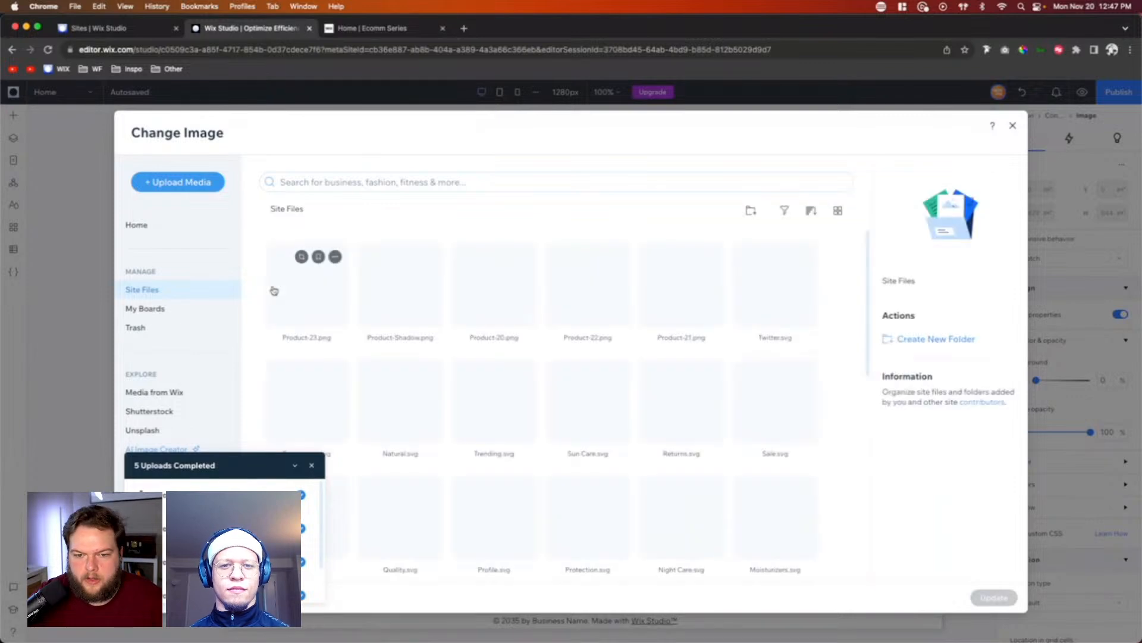
pyautogui.click(154, 392)
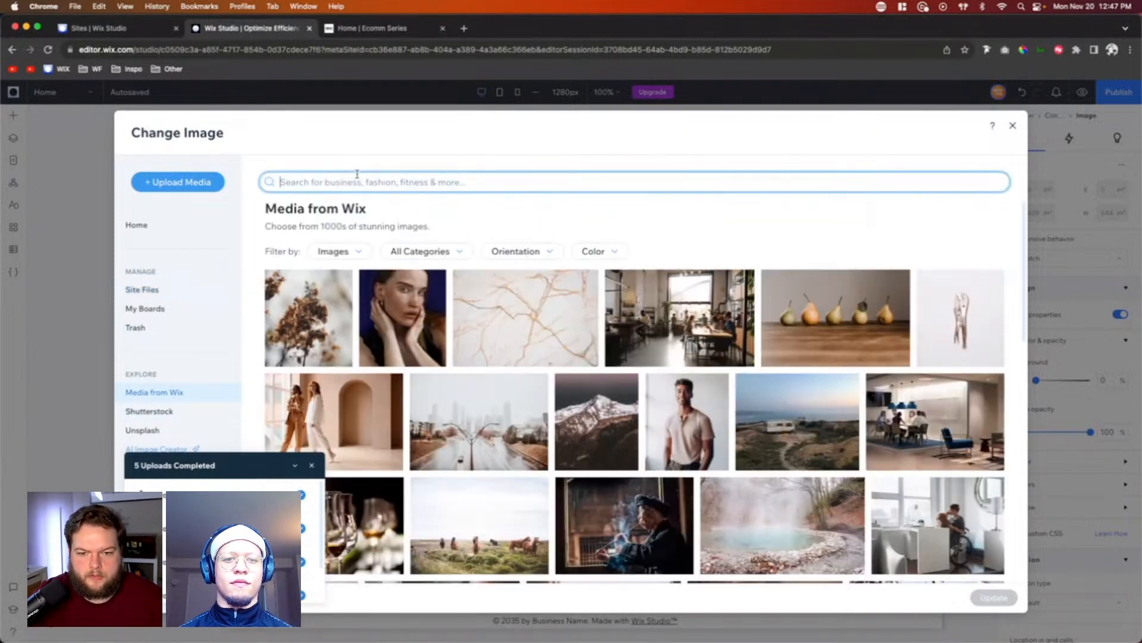
pyautogui.write('makeup')
pyautogui.press('Return')
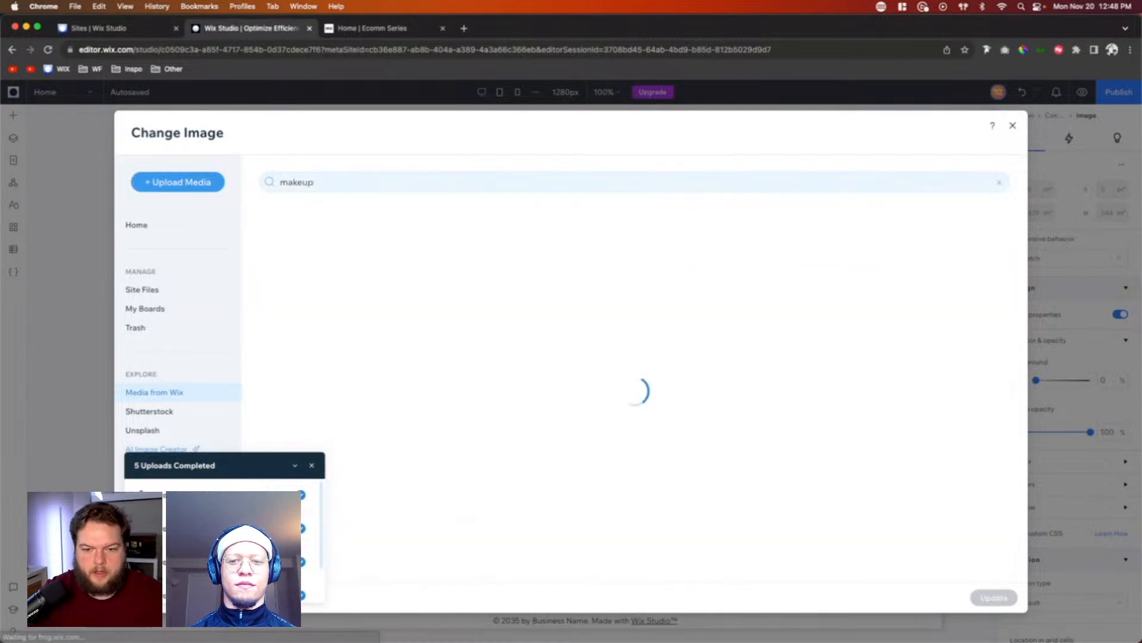
pyautogui.scroll(-5, 365, 282)
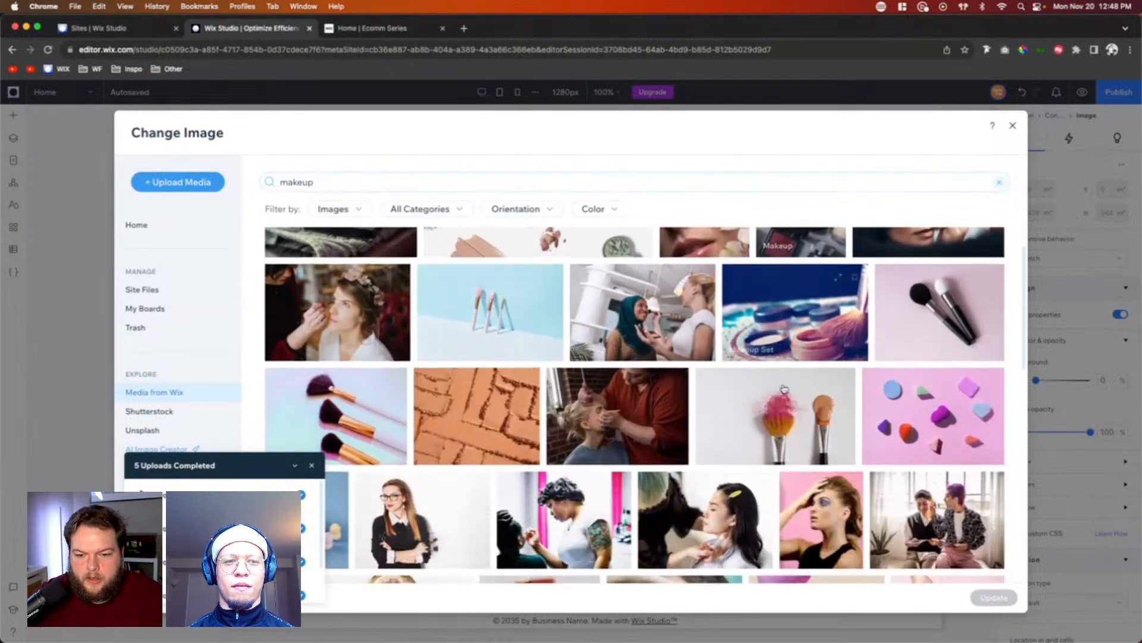
pyautogui.doubleClick(365, 282)
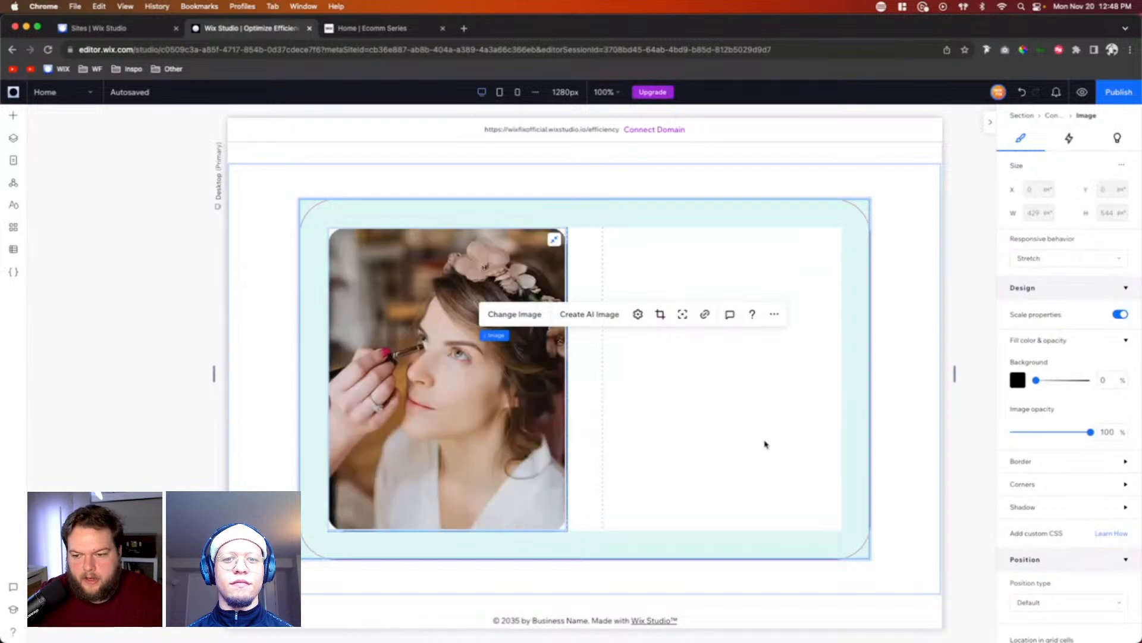
# Step: Add a black clover-like basic shape and place it in the upper part of the container's second column
pyautogui.click(699, 397)
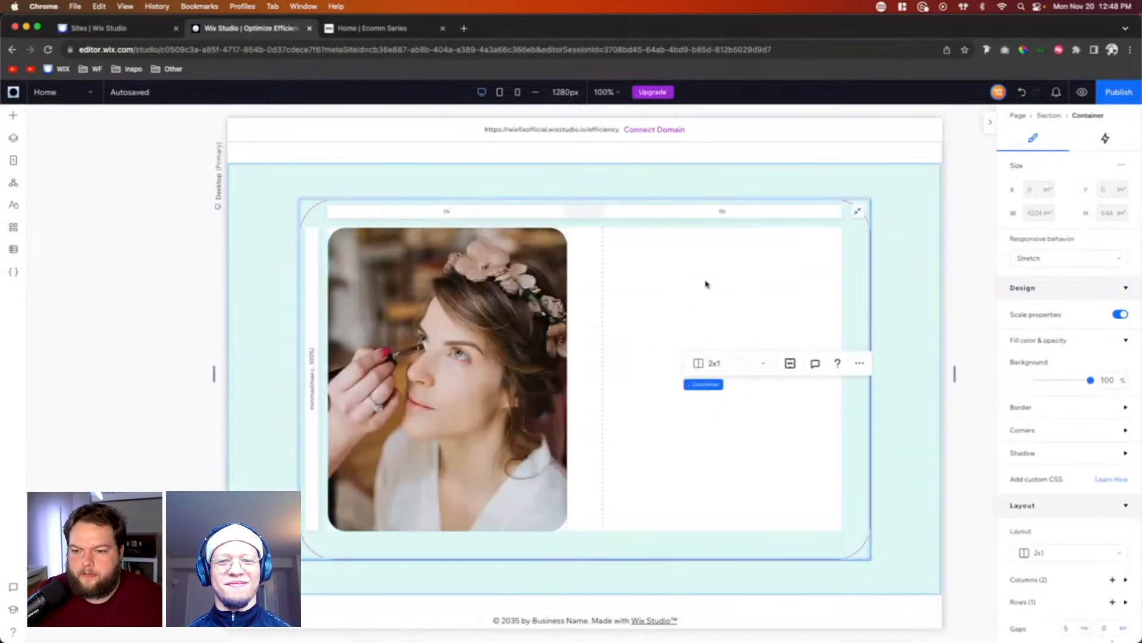
pyautogui.click(615, 250)
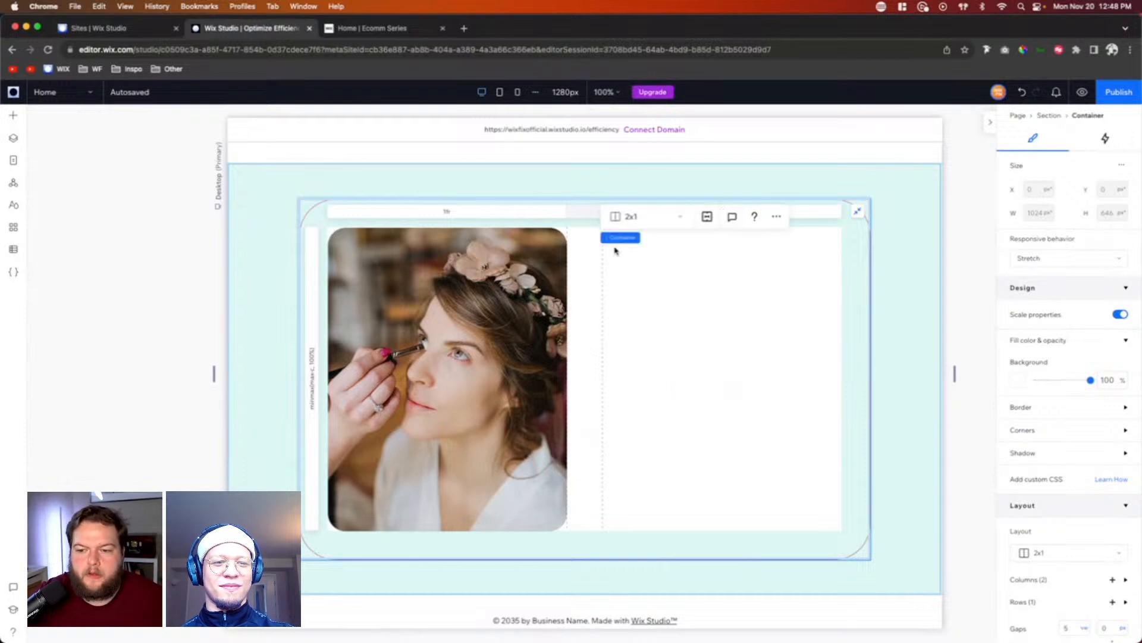
pyautogui.click(11, 119)
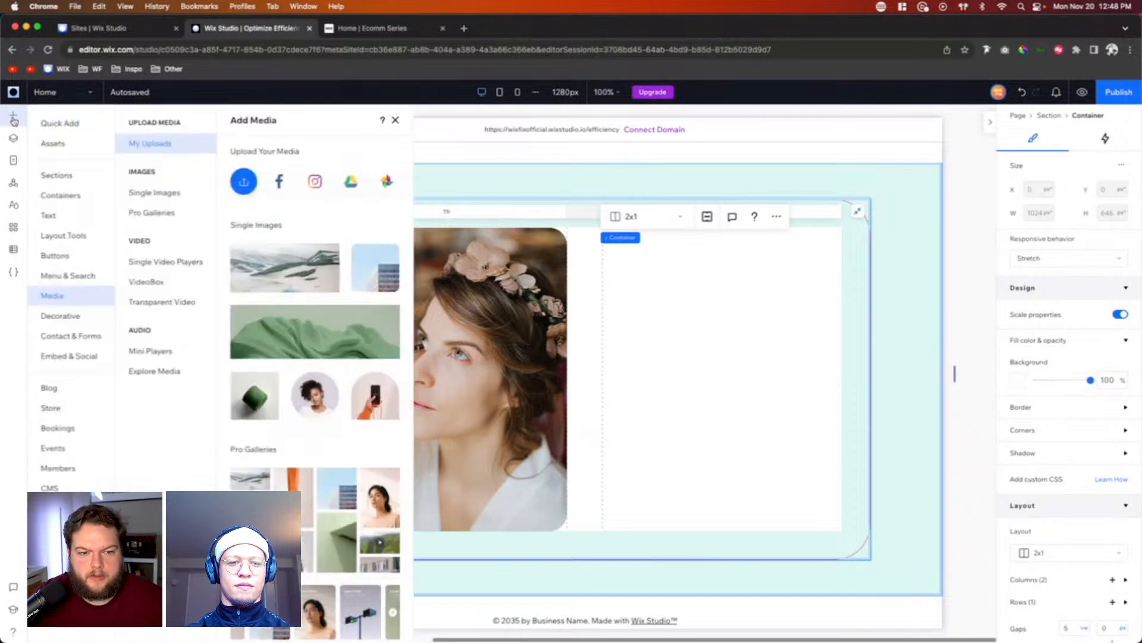
pyautogui.click(47, 124)
pyautogui.click(153, 304)
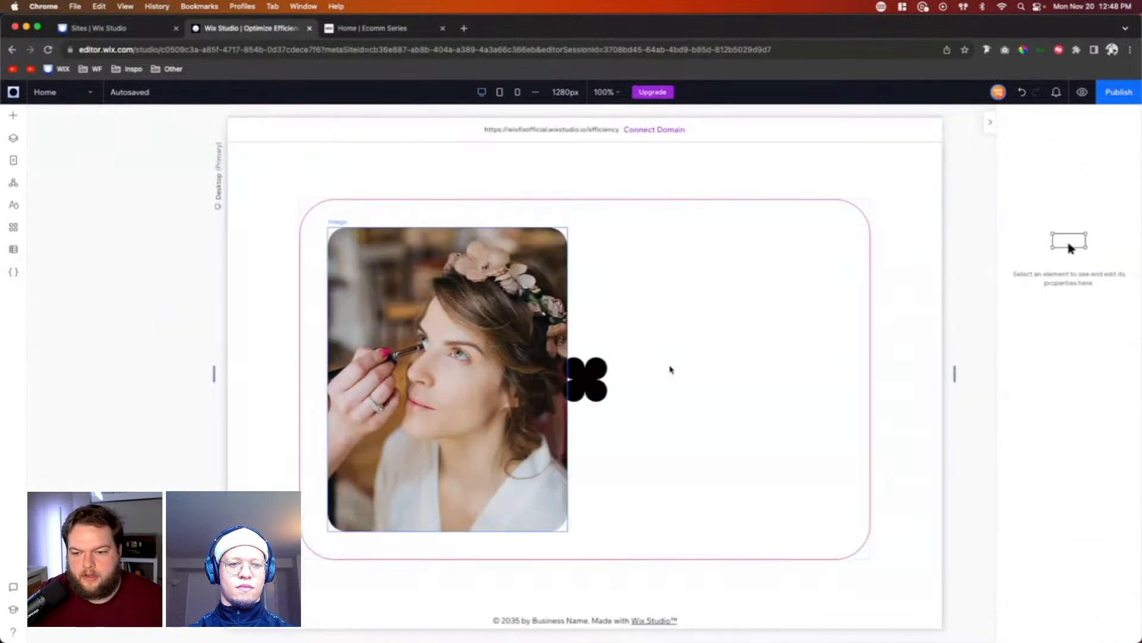
pyautogui.moveTo(589, 372); pyautogui.dragTo(676, 312)
# Step: Replace the shape with the outlined double quotation mark vector art, searching all Wix media results for "quote"
pyautogui.click(681, 267)
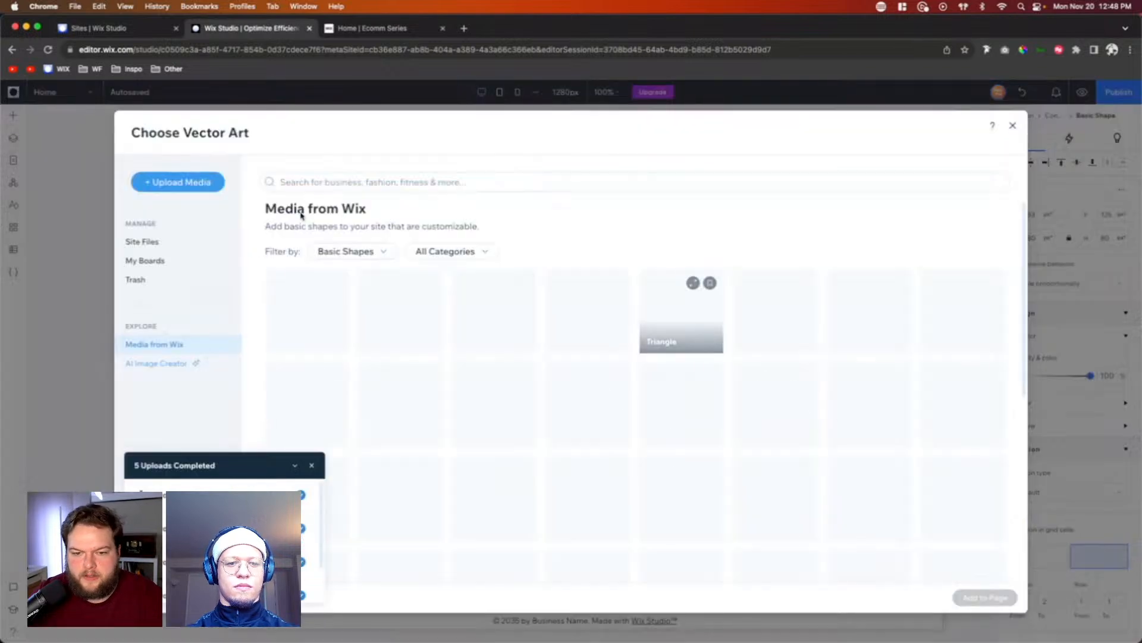
pyautogui.write('quote')
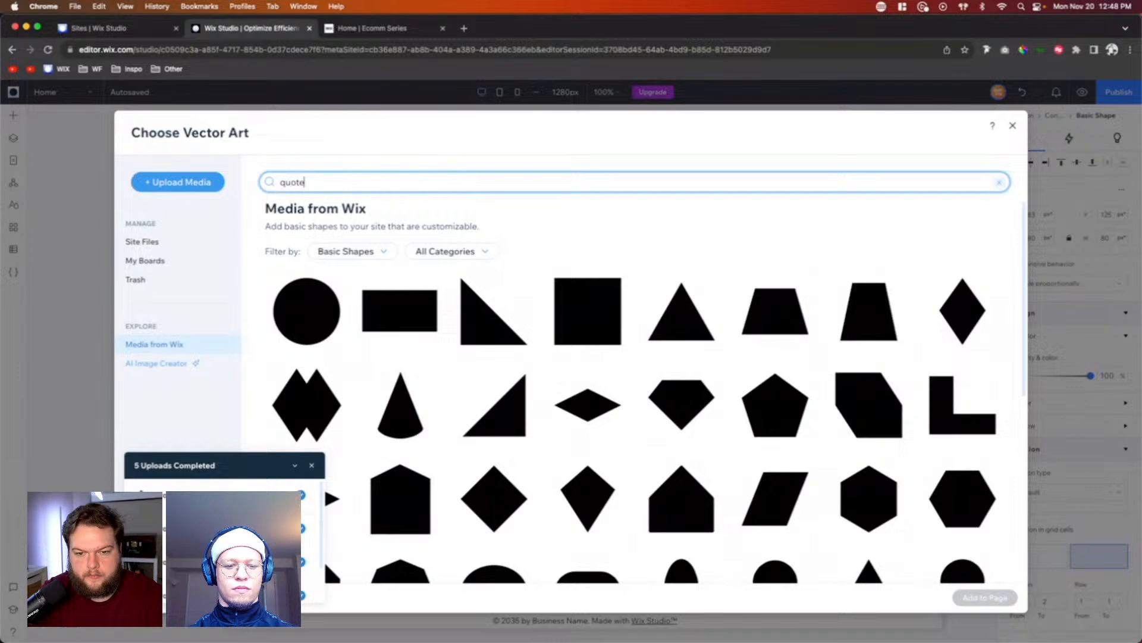
pyautogui.press('Return')
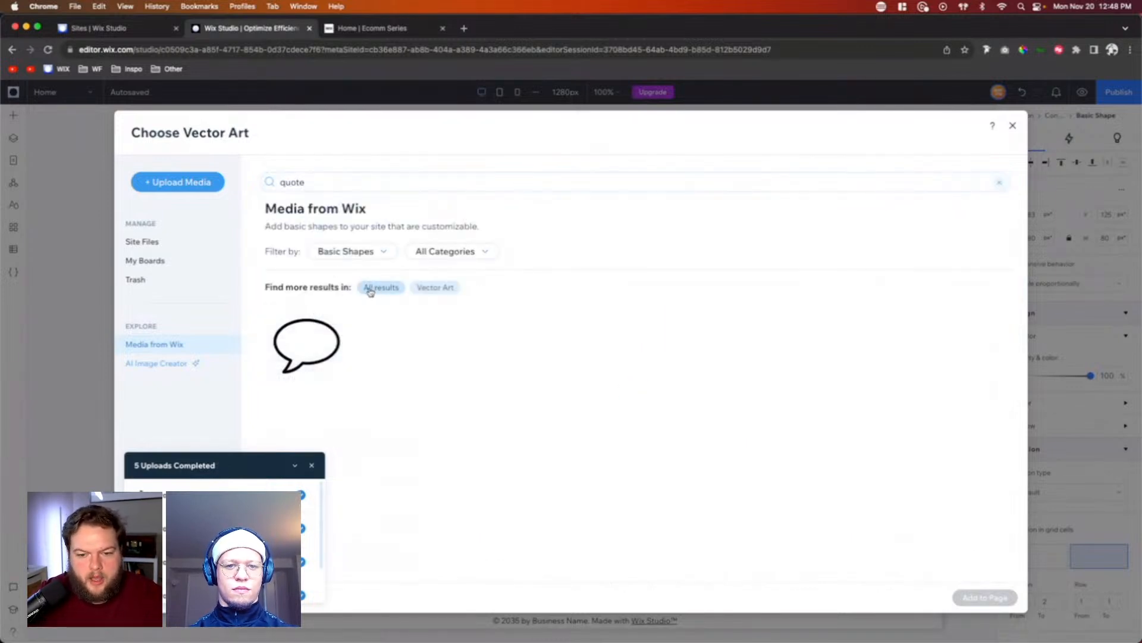
pyautogui.click(373, 290)
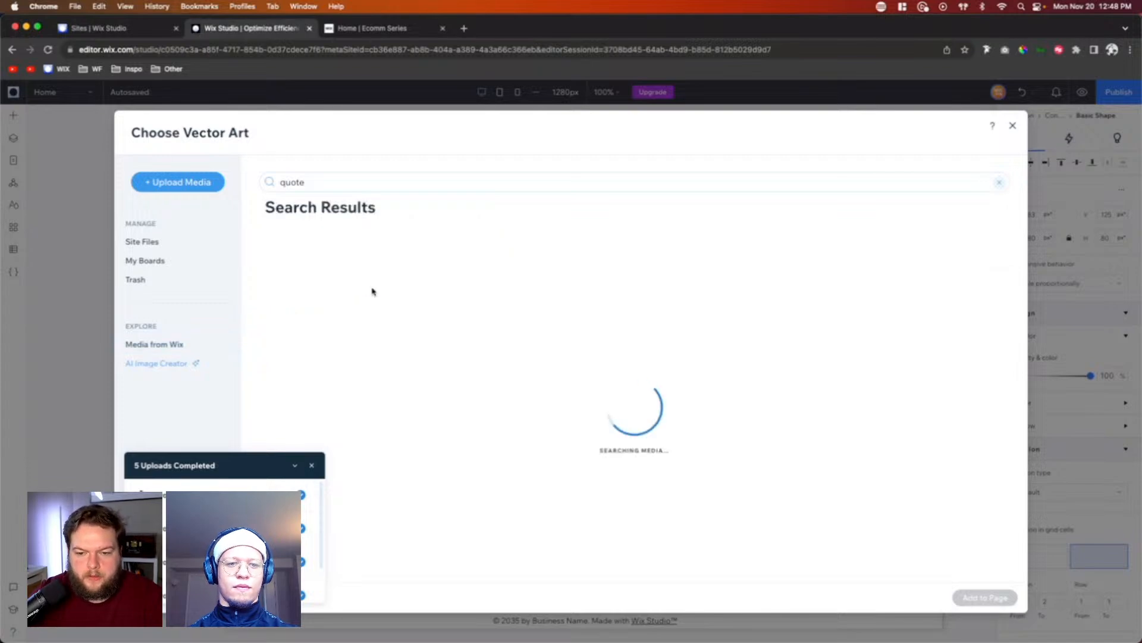
pyautogui.hscroll(5, 557, 363)
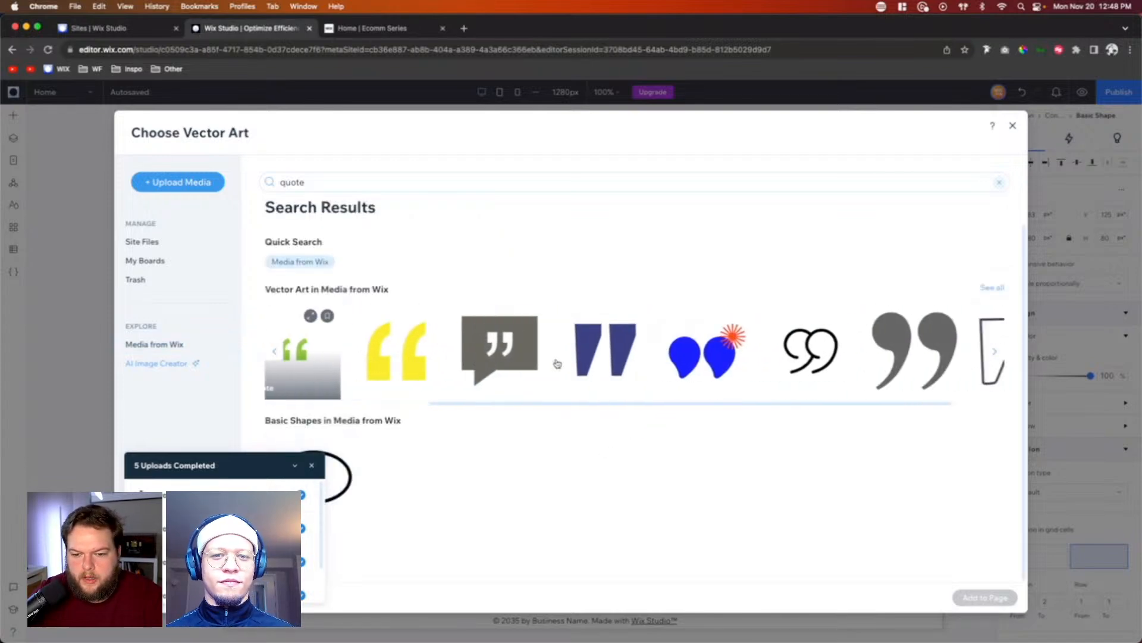
pyautogui.click(741, 357)
pyautogui.doubleClick(741, 357)
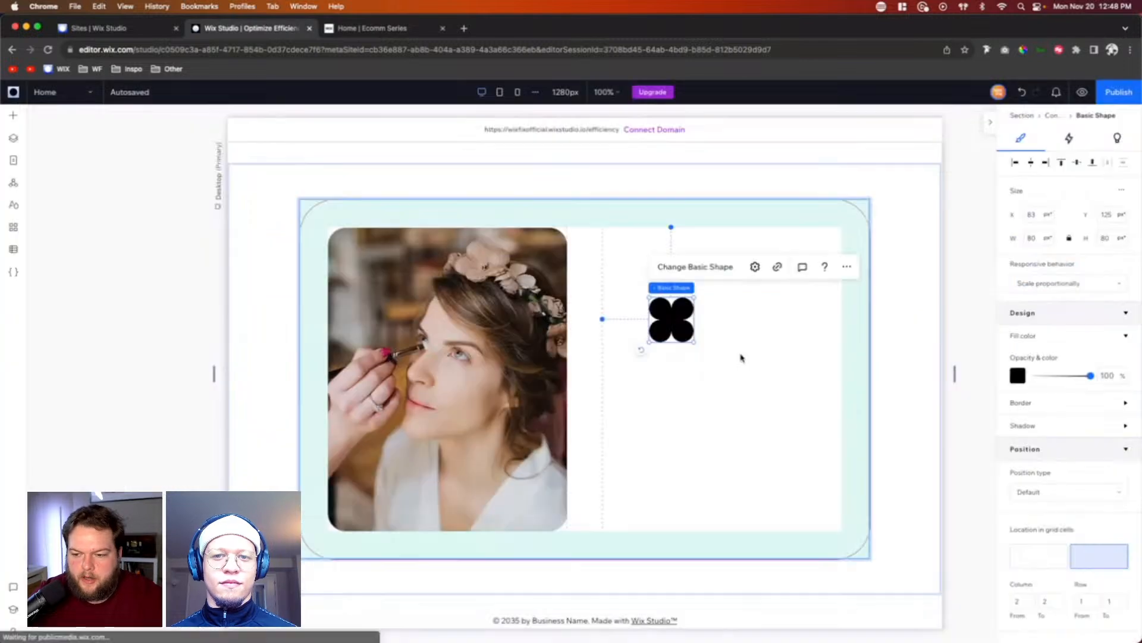
# Step: Fill the quotation mark with the mid-tone pink theme color and shrink it to about 45 by 45 px
pyautogui.click(1017, 376)
pyautogui.click(729, 482)
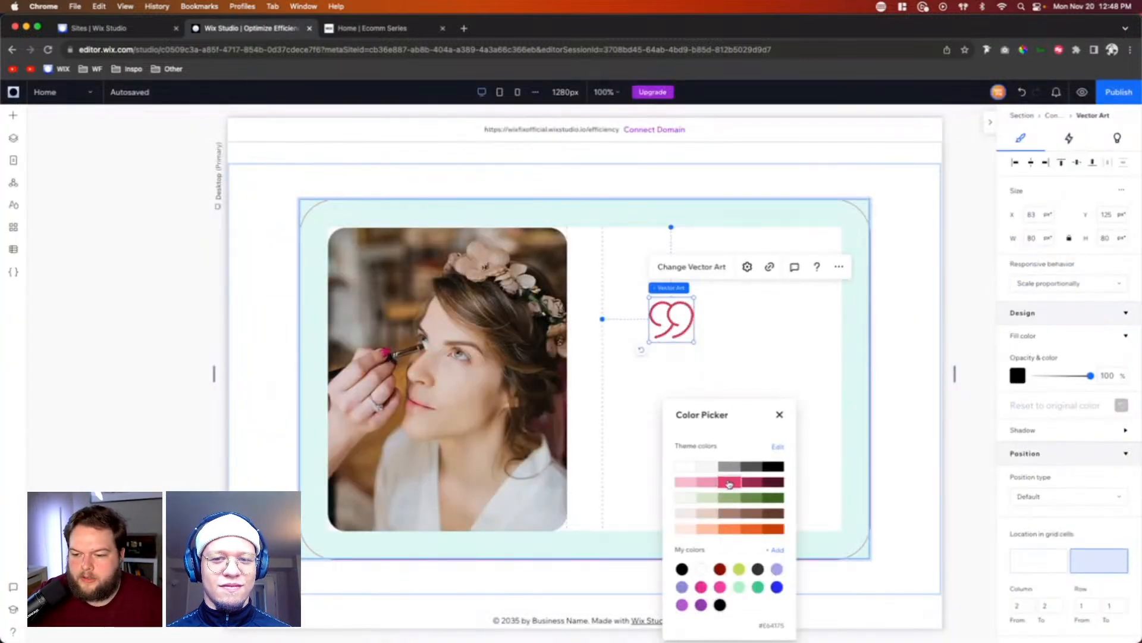
pyautogui.click(769, 349)
pyautogui.moveTo(693, 347); pyautogui.dragTo(664, 317)
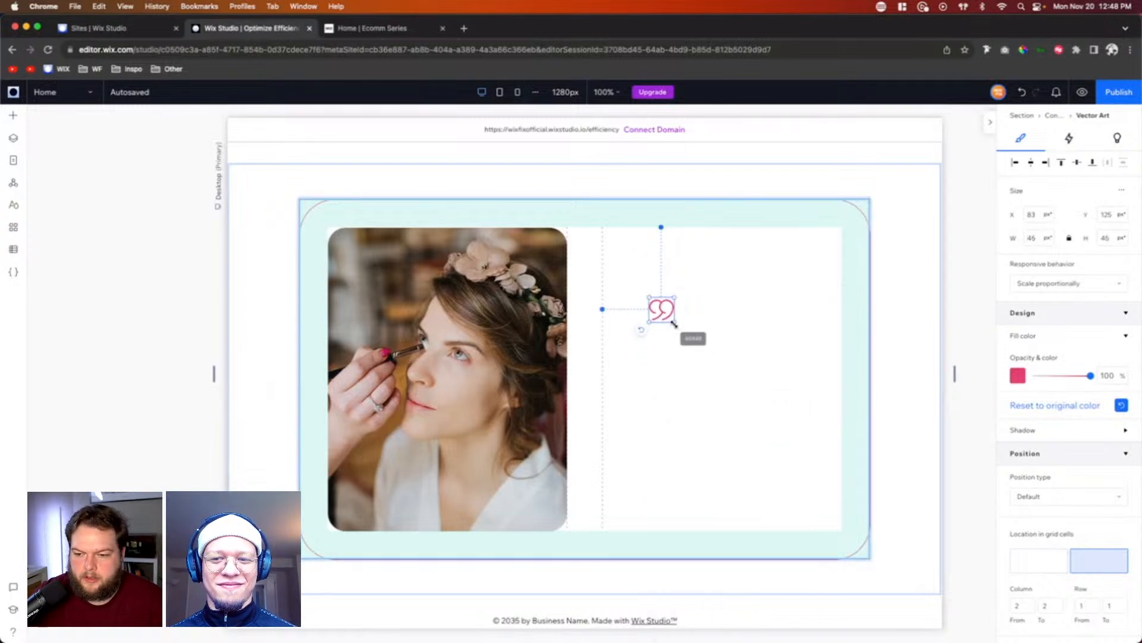
# Step: Align the quotation mark to the left and top edges of the container's second column
pyautogui.click(1016, 162)
pyautogui.click(1061, 162)
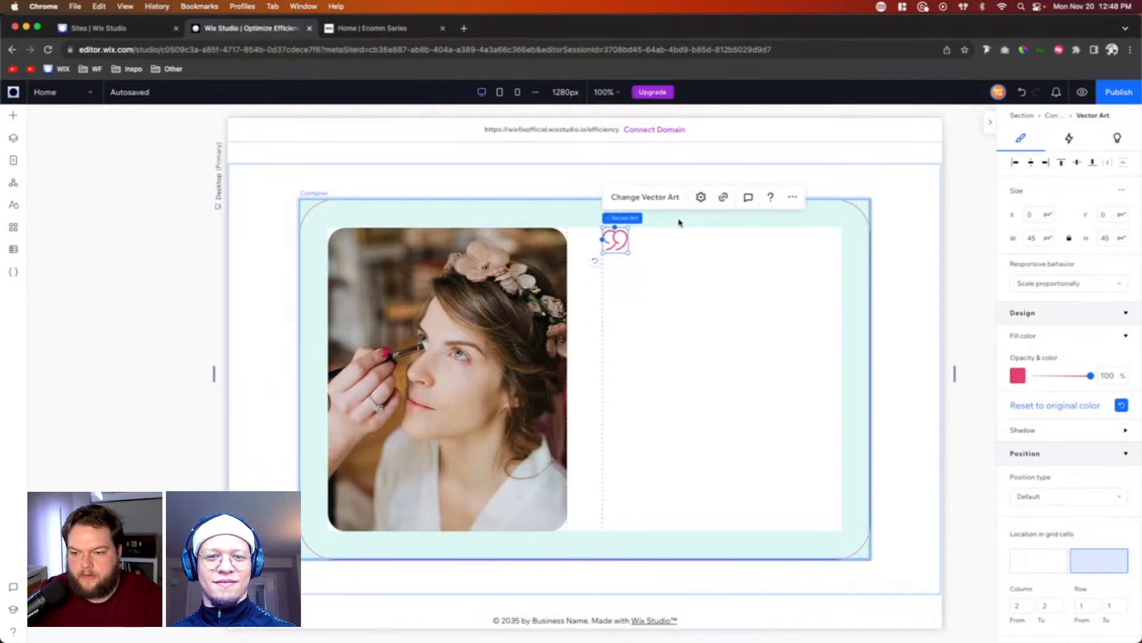
pyautogui.click(713, 308)
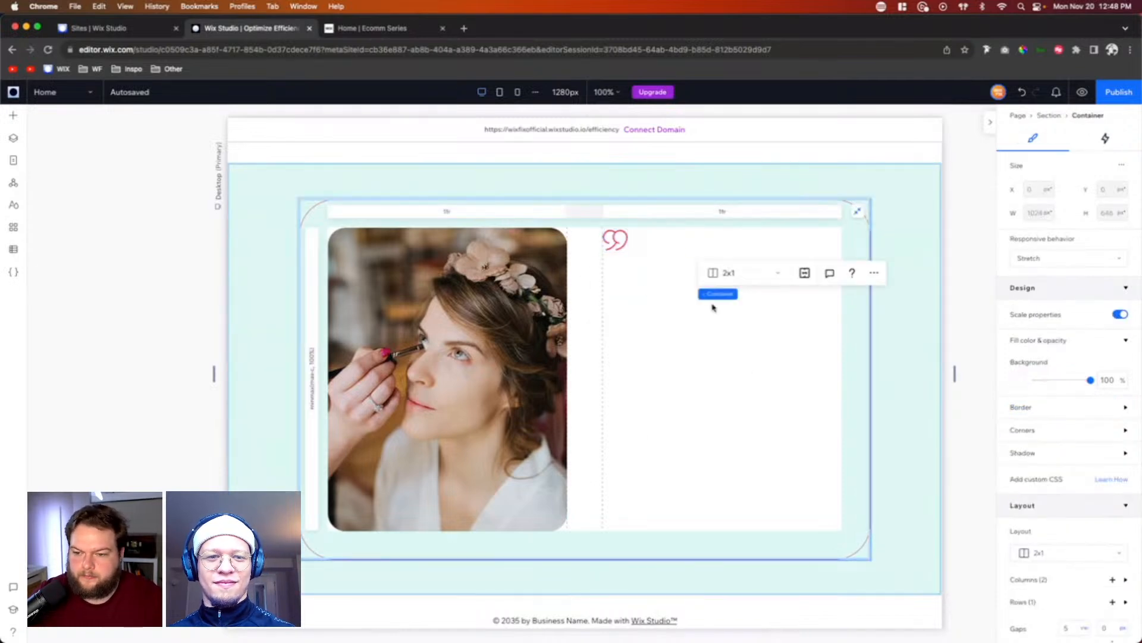
# Step: Add a paragraph text element to the container's second column, aligned to the column's left edge and centered vertically
pyautogui.click(13, 117)
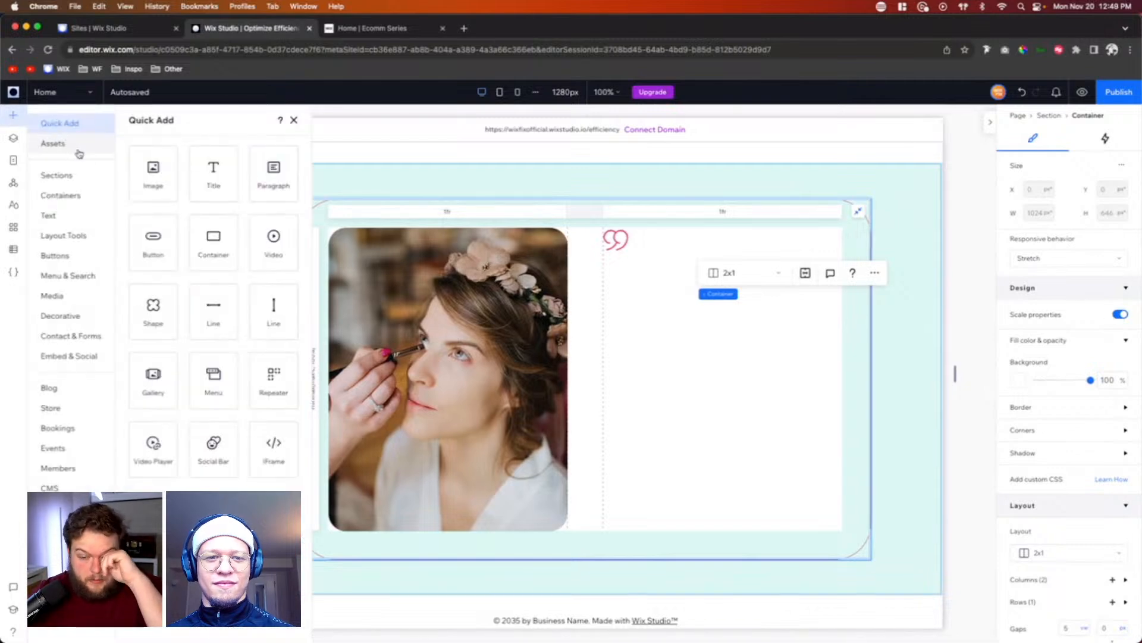
pyautogui.moveTo(273, 173); pyautogui.dragTo(675, 360)
pyautogui.click(678, 348)
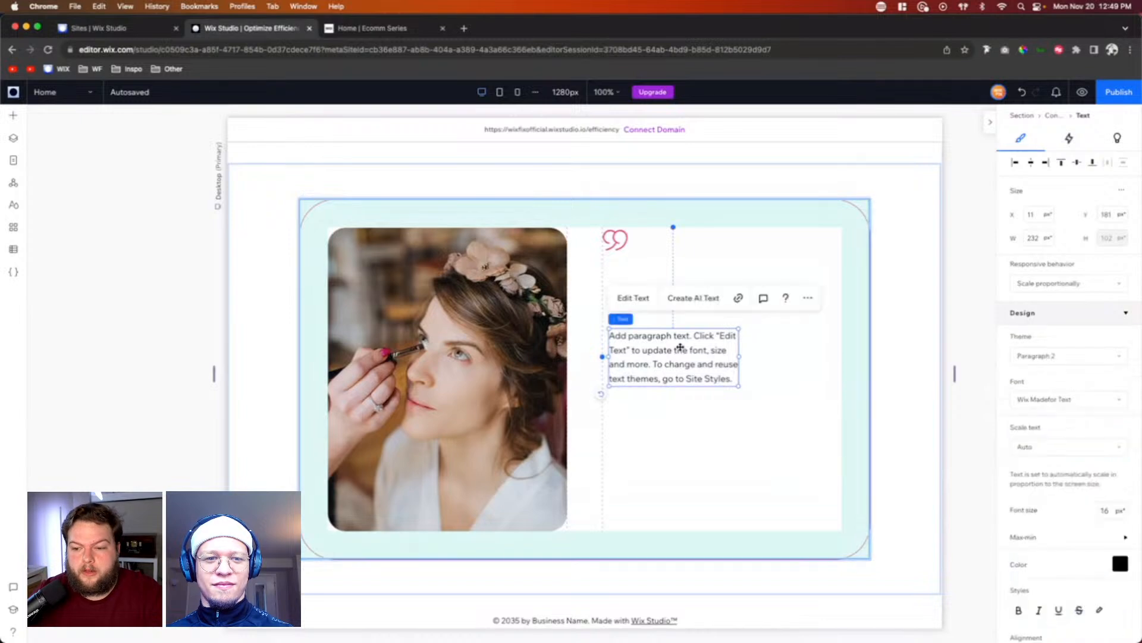
pyautogui.click(1015, 163)
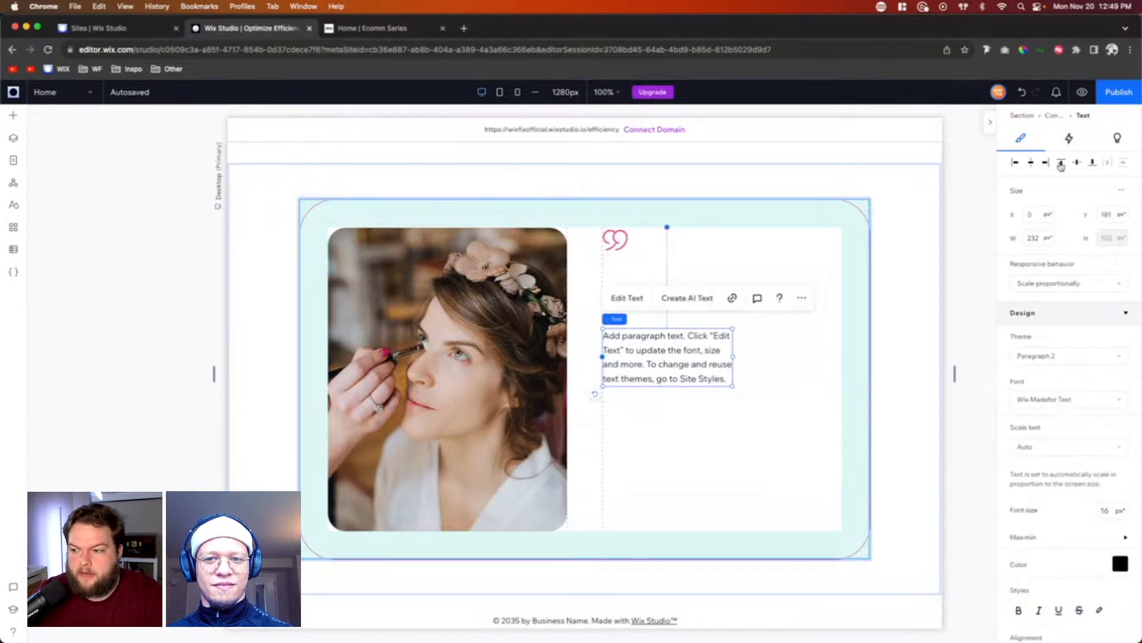
pyautogui.click(1077, 166)
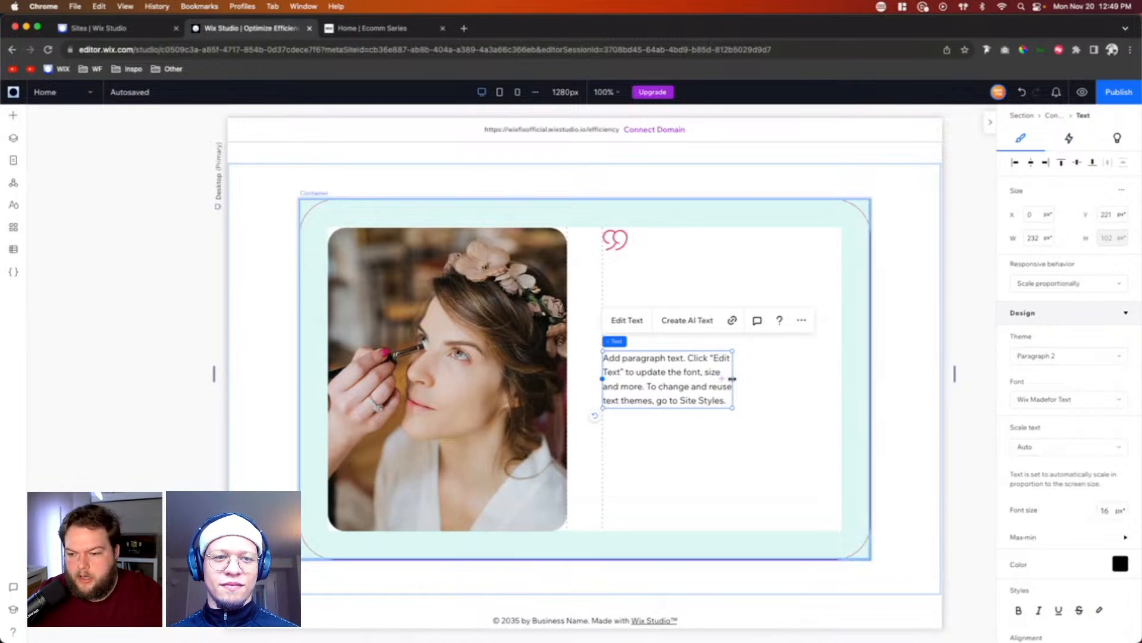
# Step: Widen the paragraph to the full column width, about 426 px, and set its font size to 32 px
pyautogui.moveTo(733, 378); pyautogui.dragTo(841, 384)
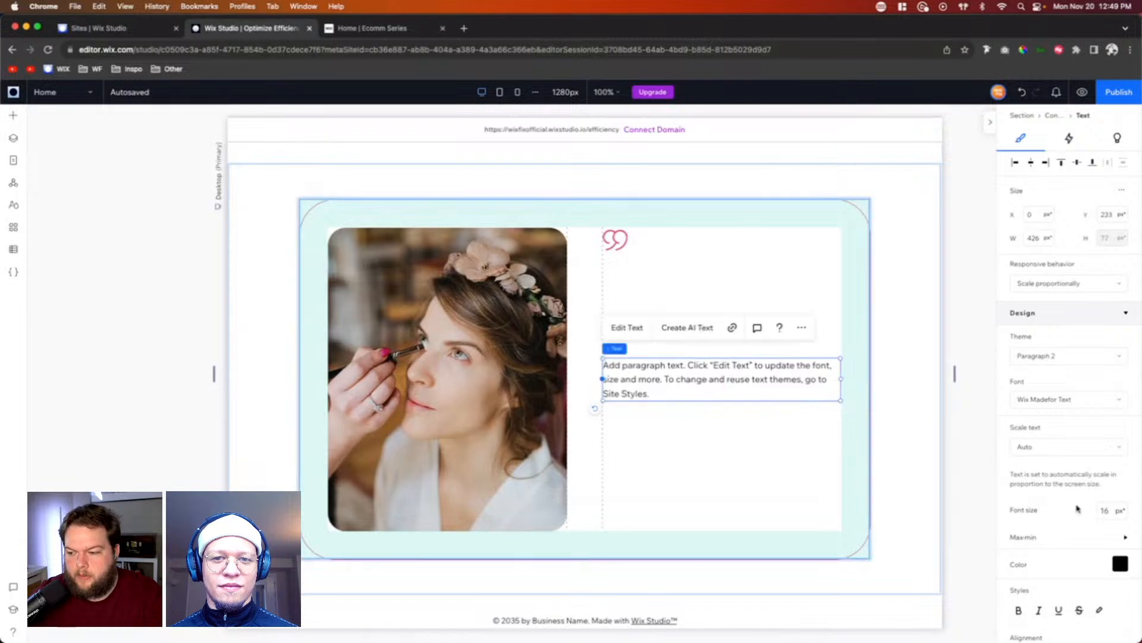
pyautogui.click(1110, 511)
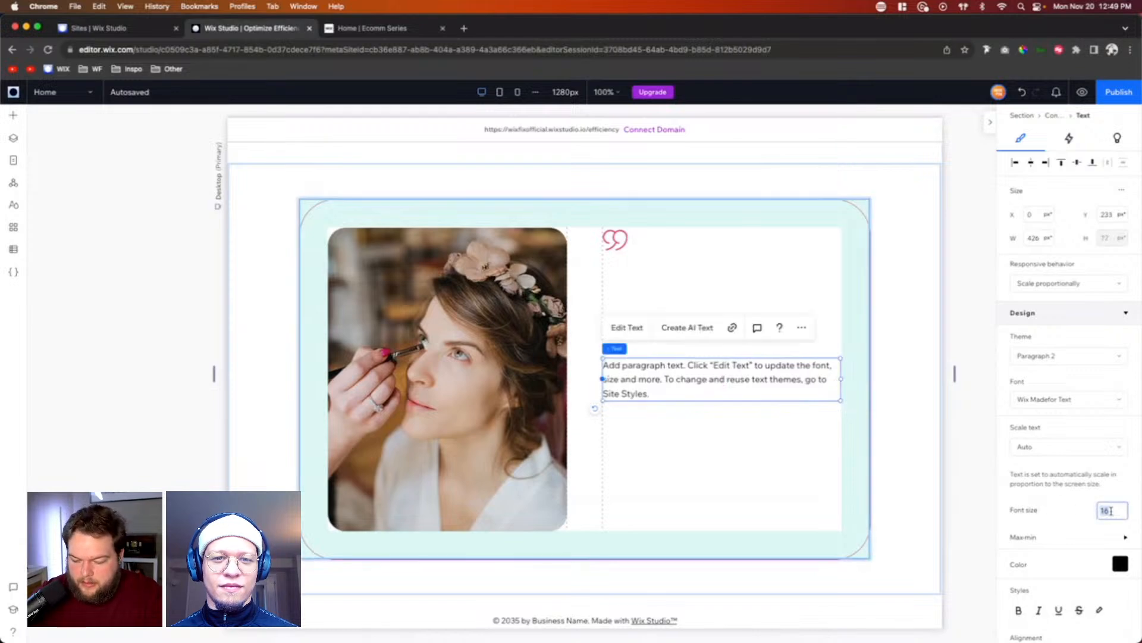
pyautogui.write('32')
pyautogui.press('Return')
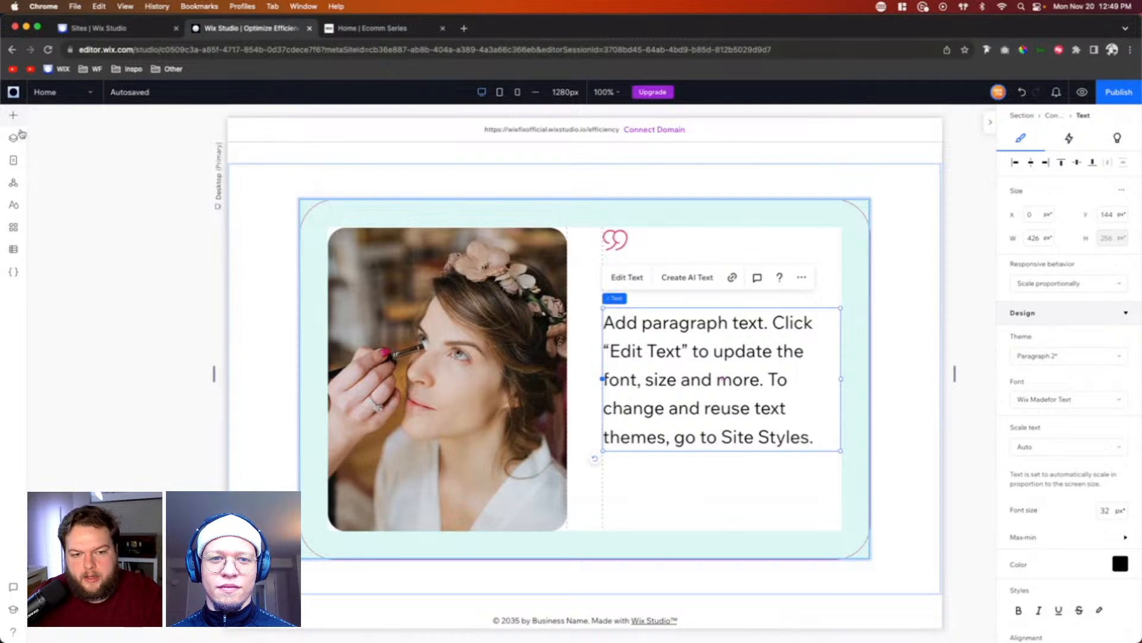
# Step: Add a title text below the paragraph in the second column and set its font to Montserrat Medium
pyautogui.click(13, 115)
pyautogui.moveTo(224, 155); pyautogui.dragTo(671, 500)
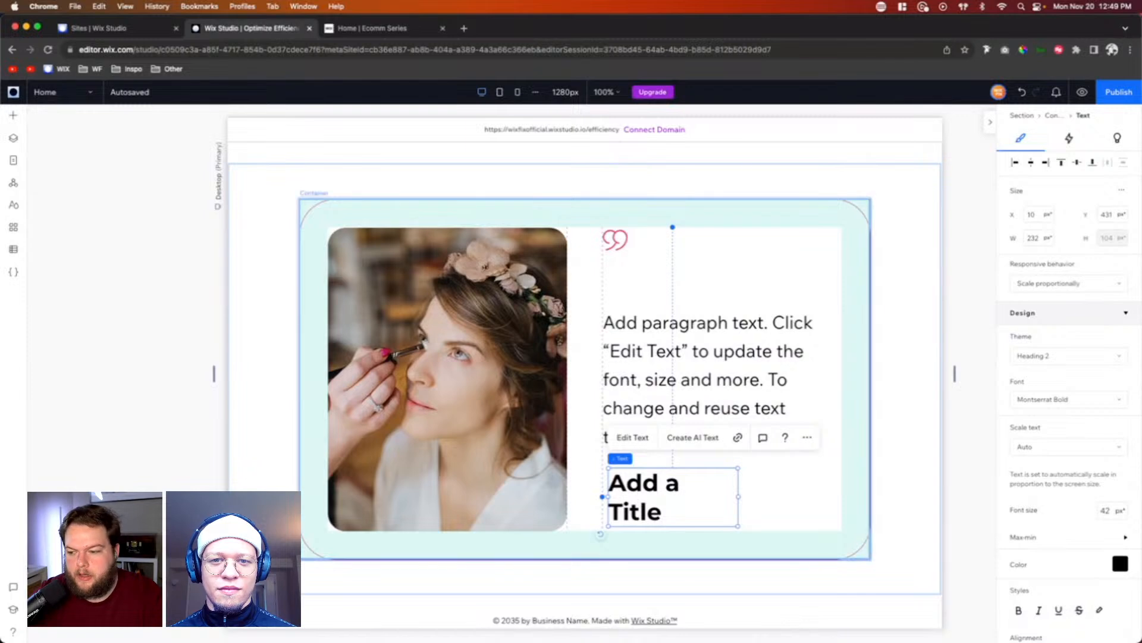
pyautogui.click(1078, 402)
pyautogui.scroll(2, 1065, 460)
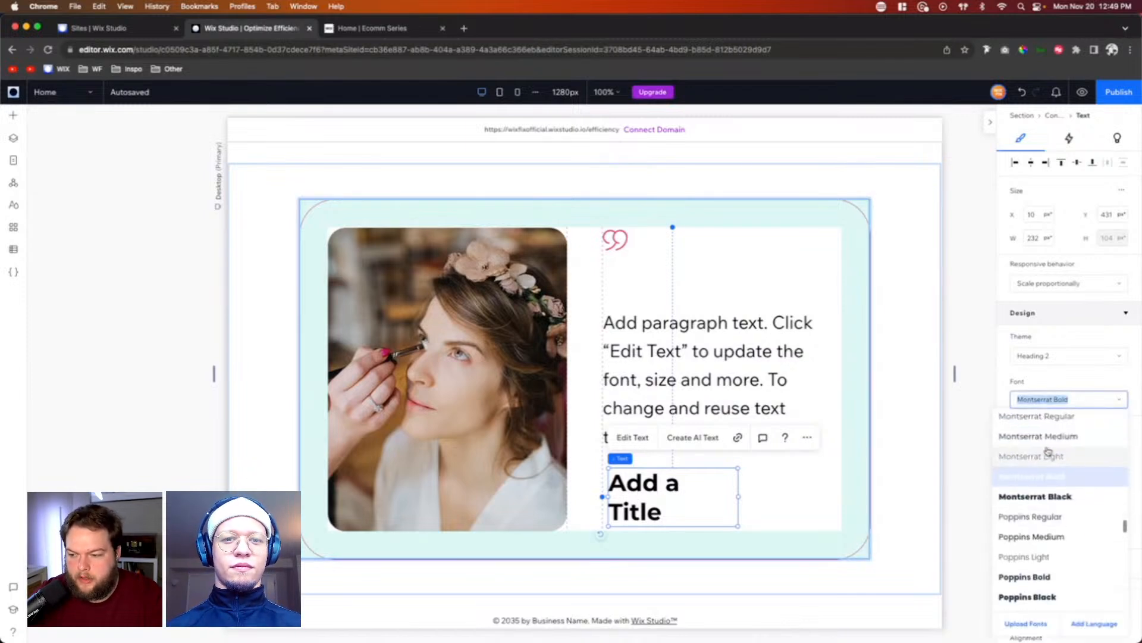
pyautogui.click(1044, 439)
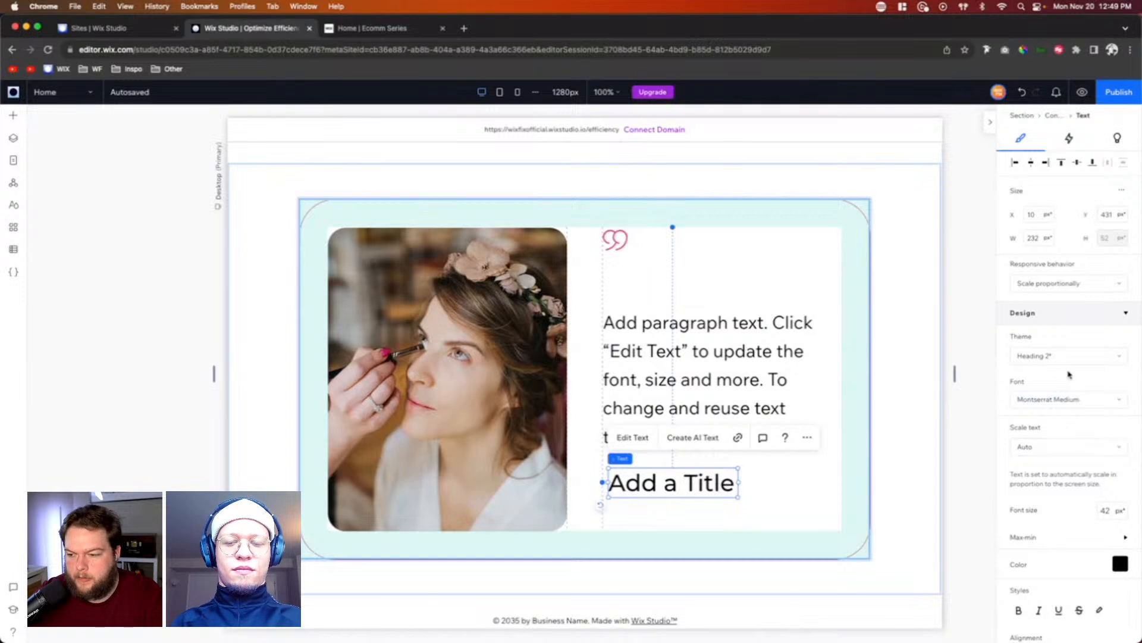
# Step: Set the title's font size to 24 px and switch its font to Montserrat Bold
pyautogui.click(1114, 538)
pyautogui.click(1110, 510)
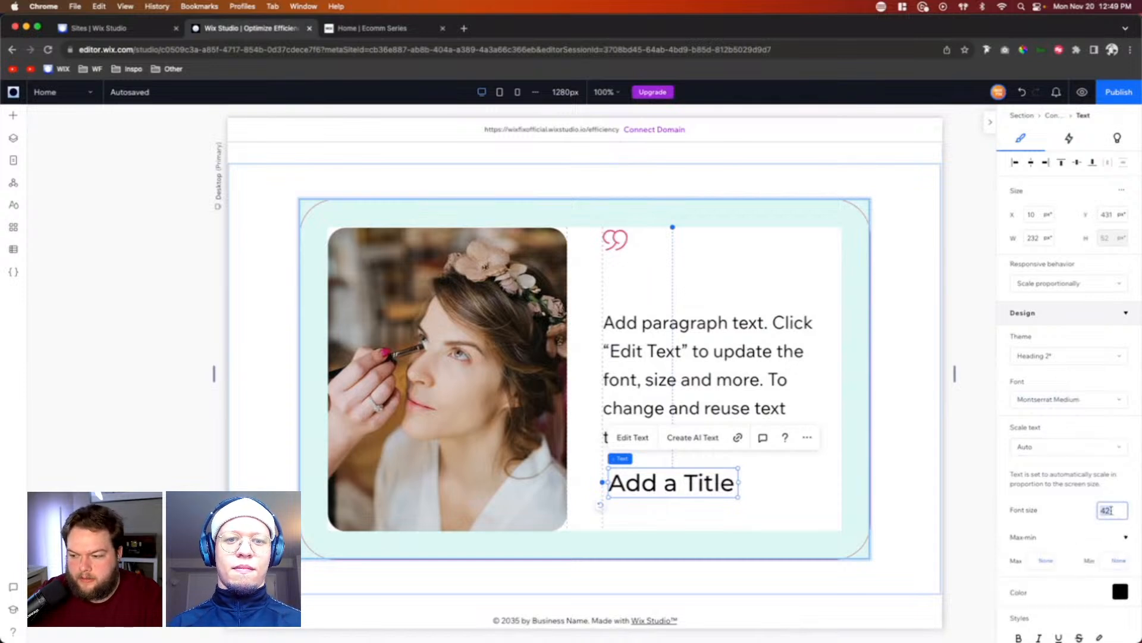
pyautogui.write('24')
pyautogui.press('Return')
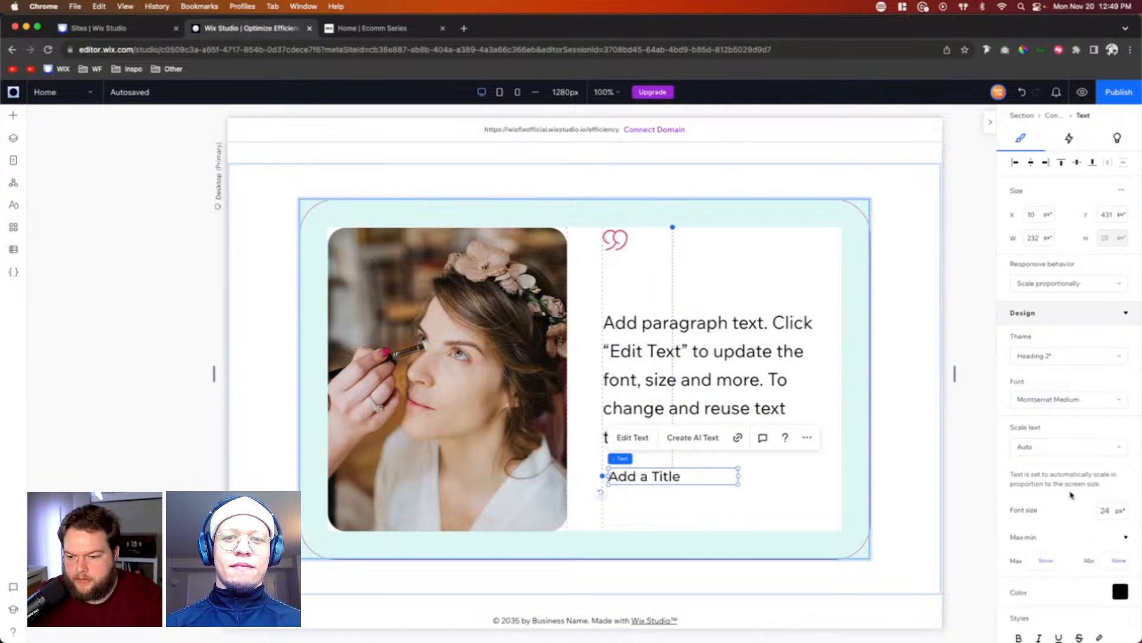
pyautogui.click(1050, 400)
pyautogui.click(1055, 457)
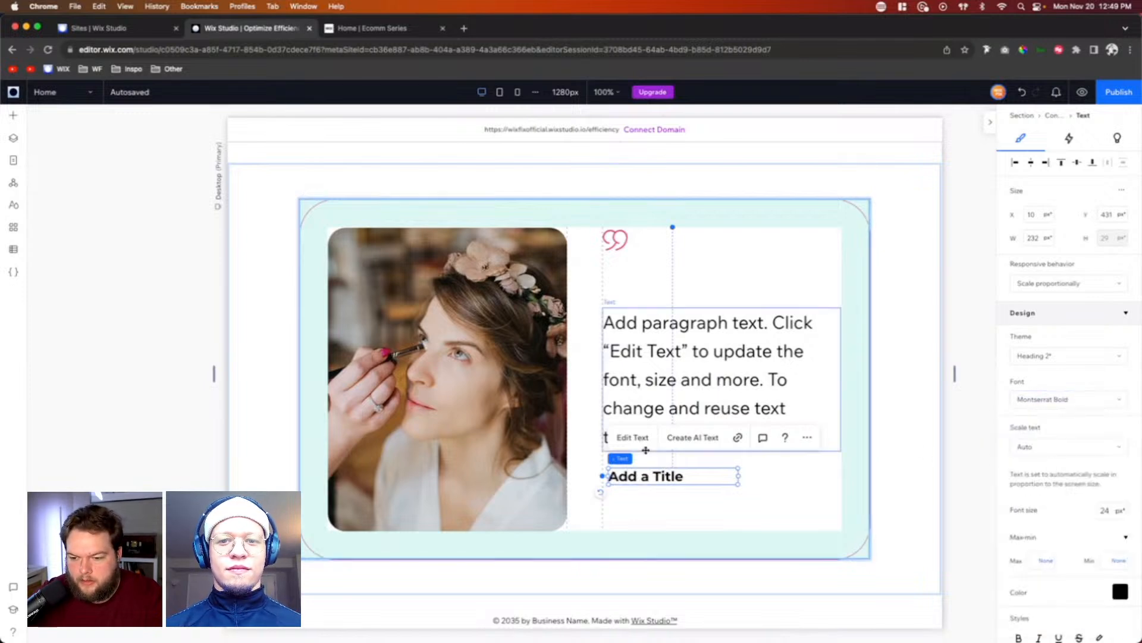
# Step: Move the title to the bottom-left corner of the second column and change its text to "Person's Name"
pyautogui.moveTo(634, 477); pyautogui.dragTo(629, 524)
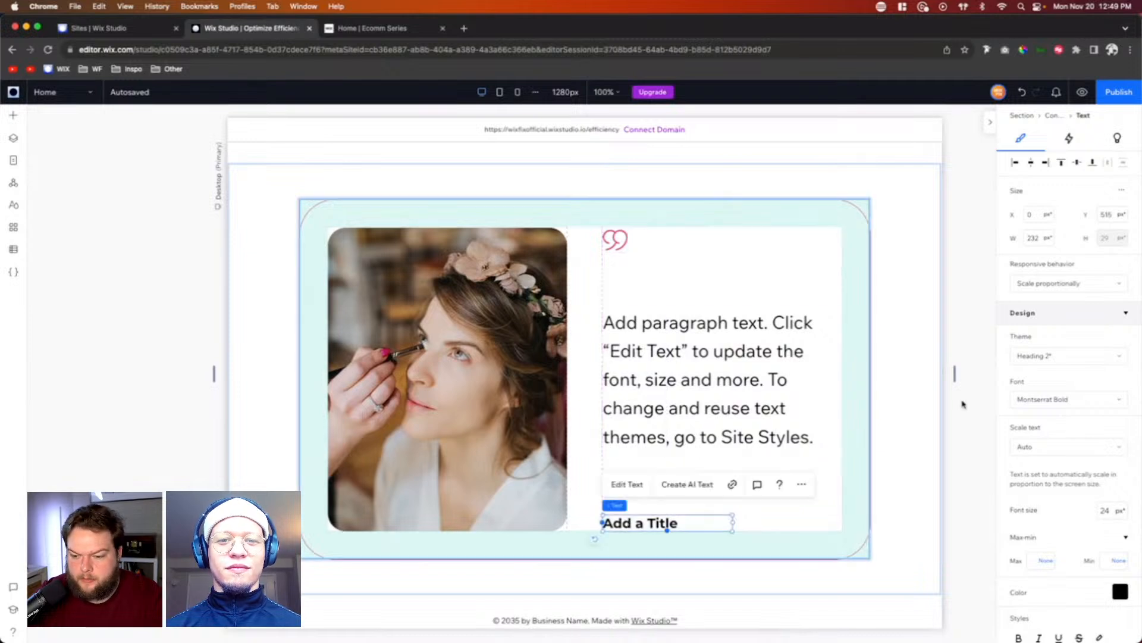
pyautogui.doubleClick(632, 523)
pyautogui.write('Perso')
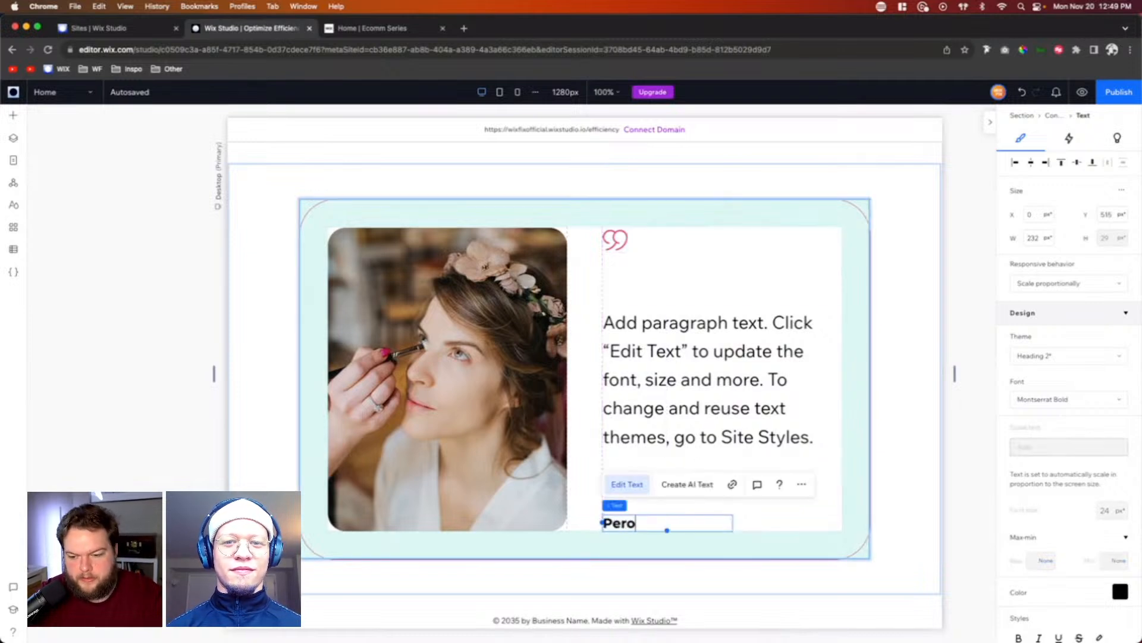
pyautogui.write('n')
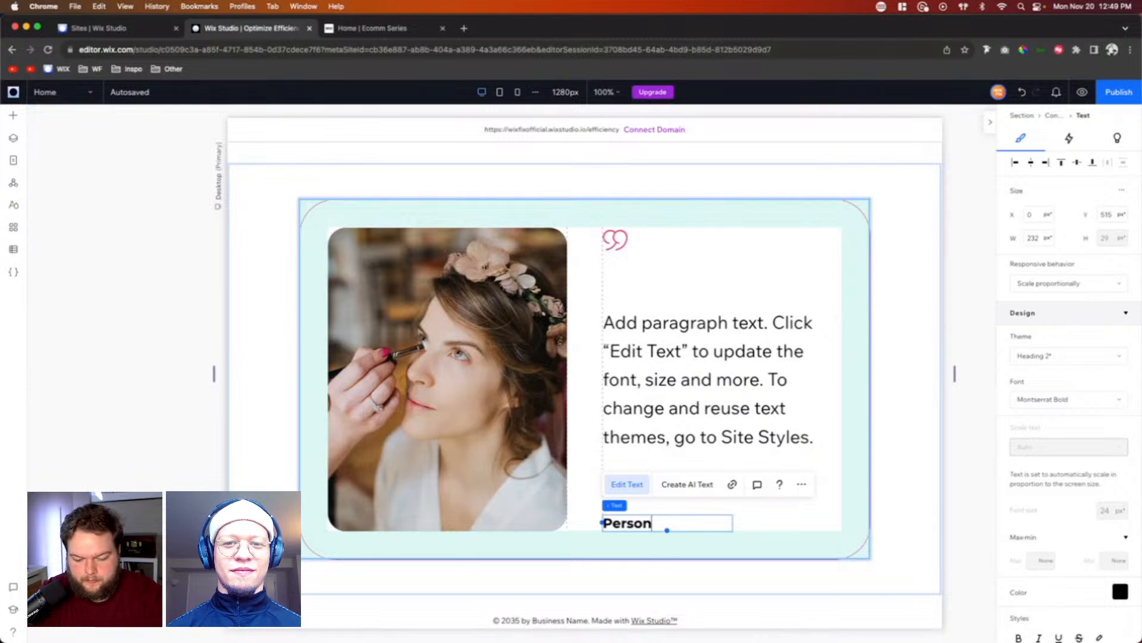
pyautogui.write("'s Name")
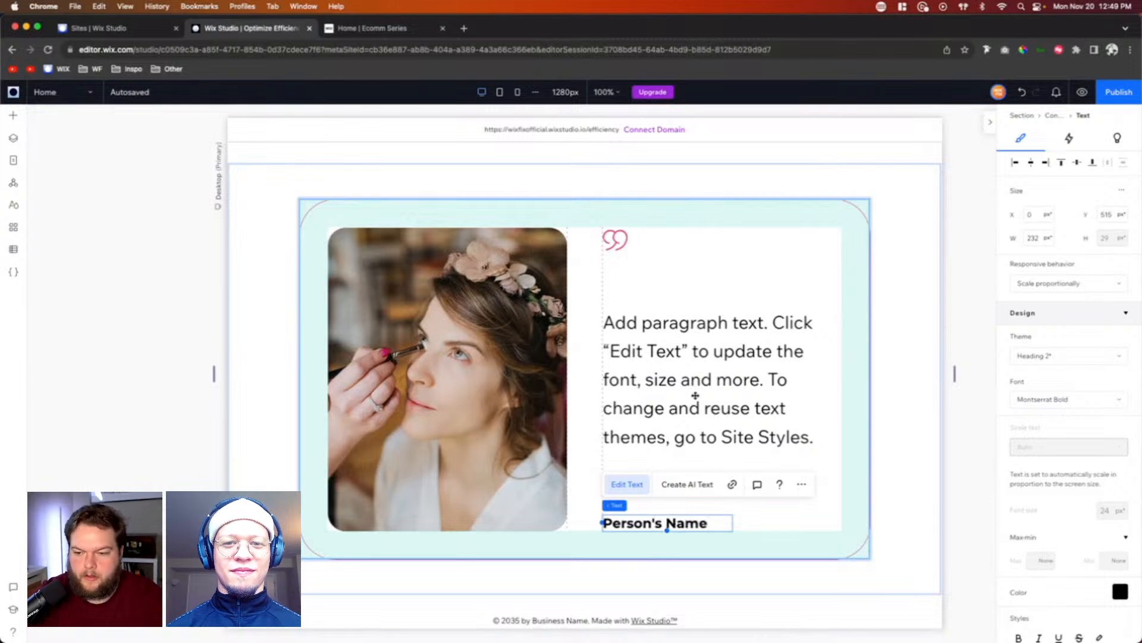
# Step: Select the quotation mark together with the paragraph and combine them into a stack
pyautogui.click(700, 367)
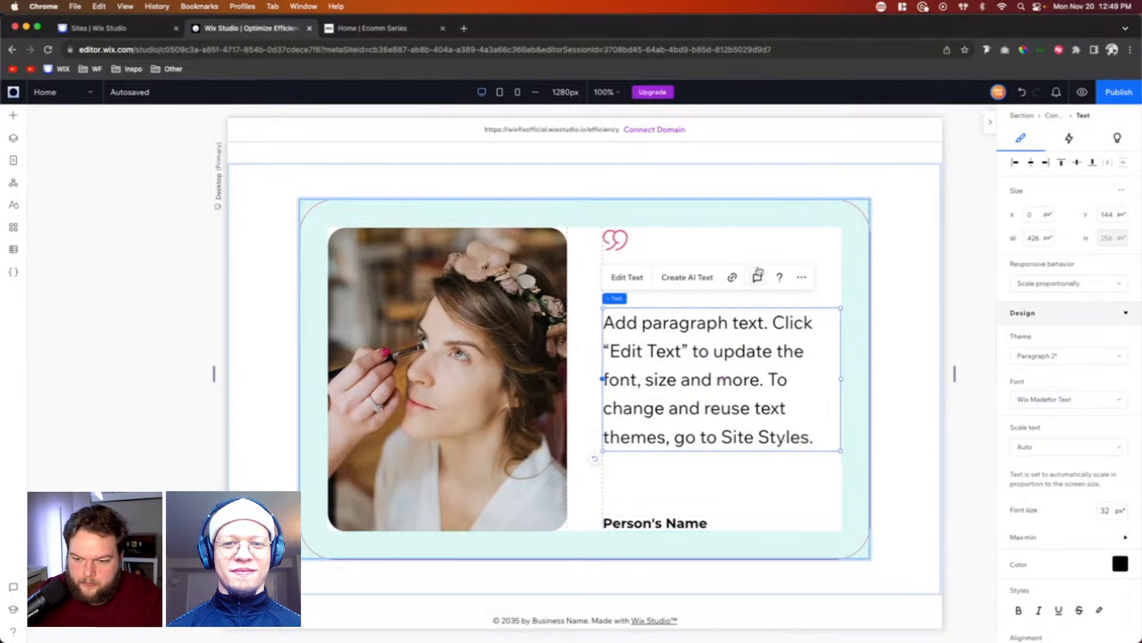
pyautogui.click(612, 239)
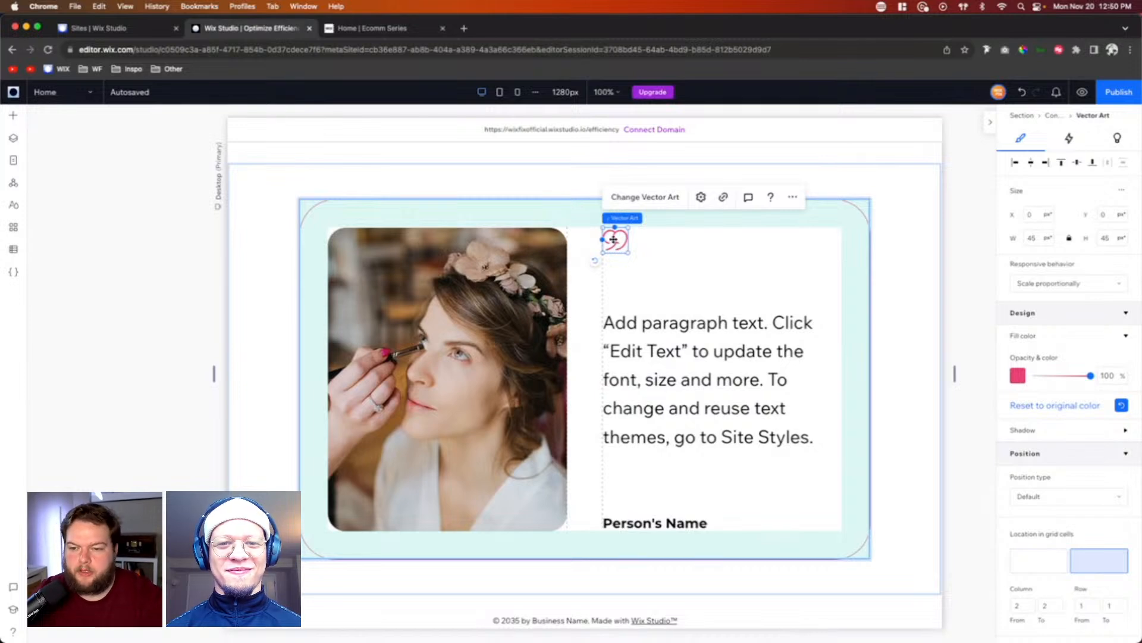
pyautogui.keyDown('shift'); pyautogui.click(651, 351); pyautogui.keyUp('shift')
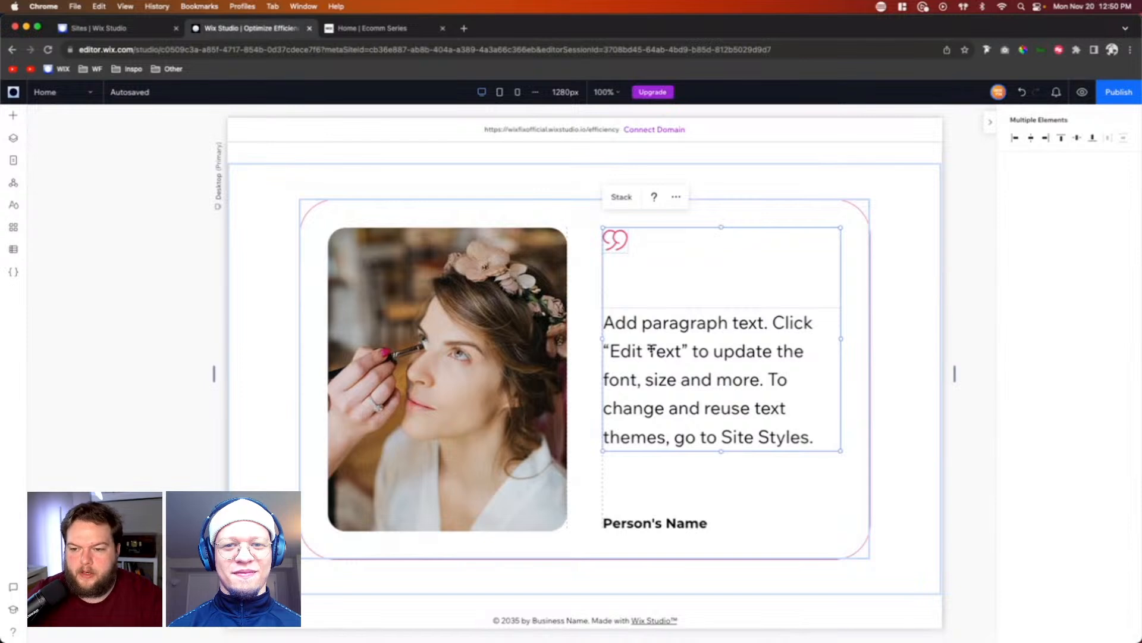
pyautogui.click(621, 197)
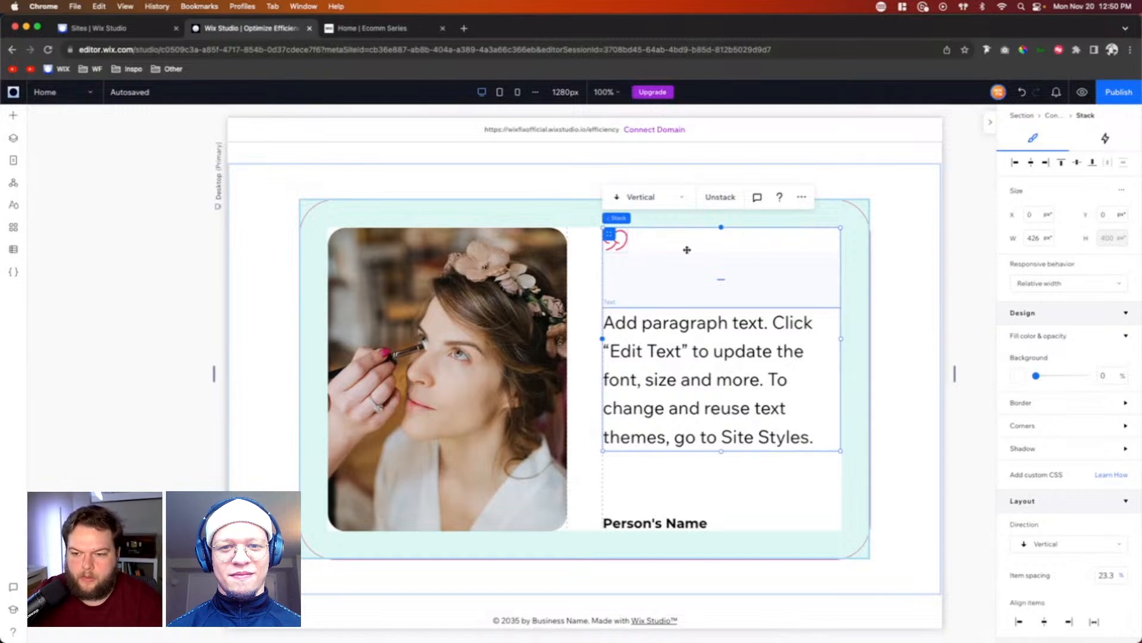
# Step: Set the bottom margin of the new stack to 20%
pyautogui.scroll(-5, 1057, 549)
pyautogui.scroll(-8, 1056, 549)
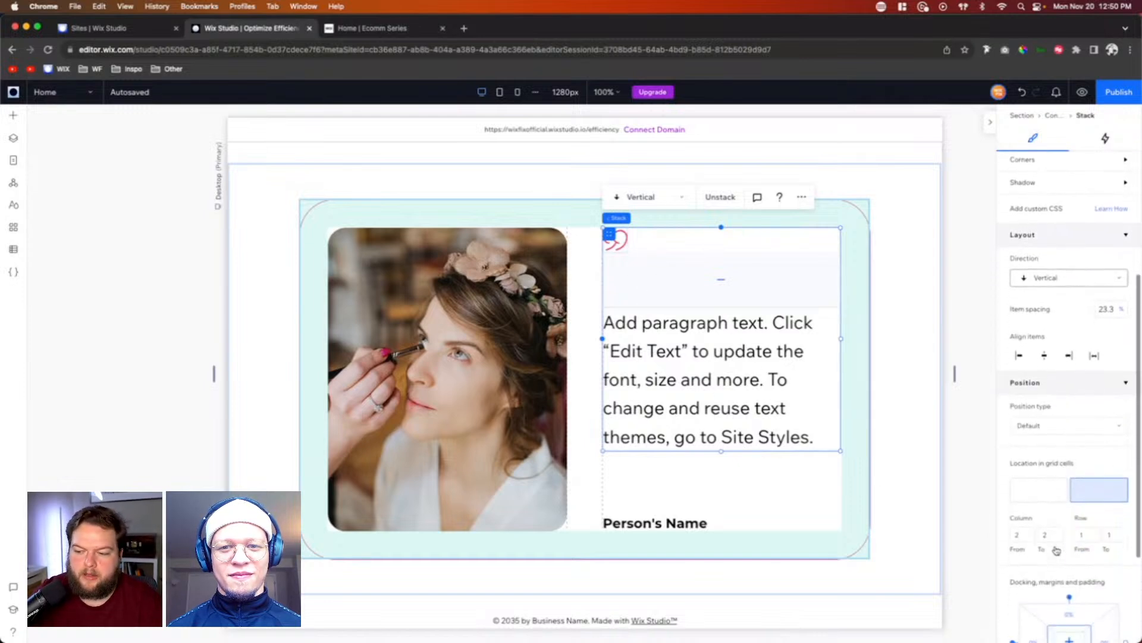
pyautogui.click(1076, 538)
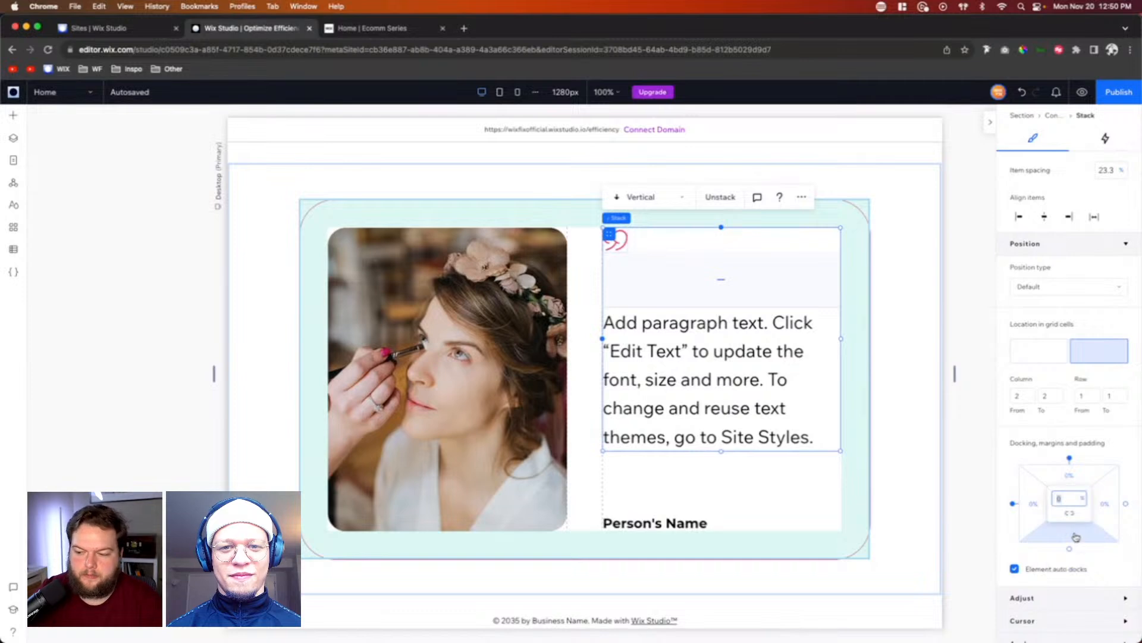
pyautogui.press('Return')
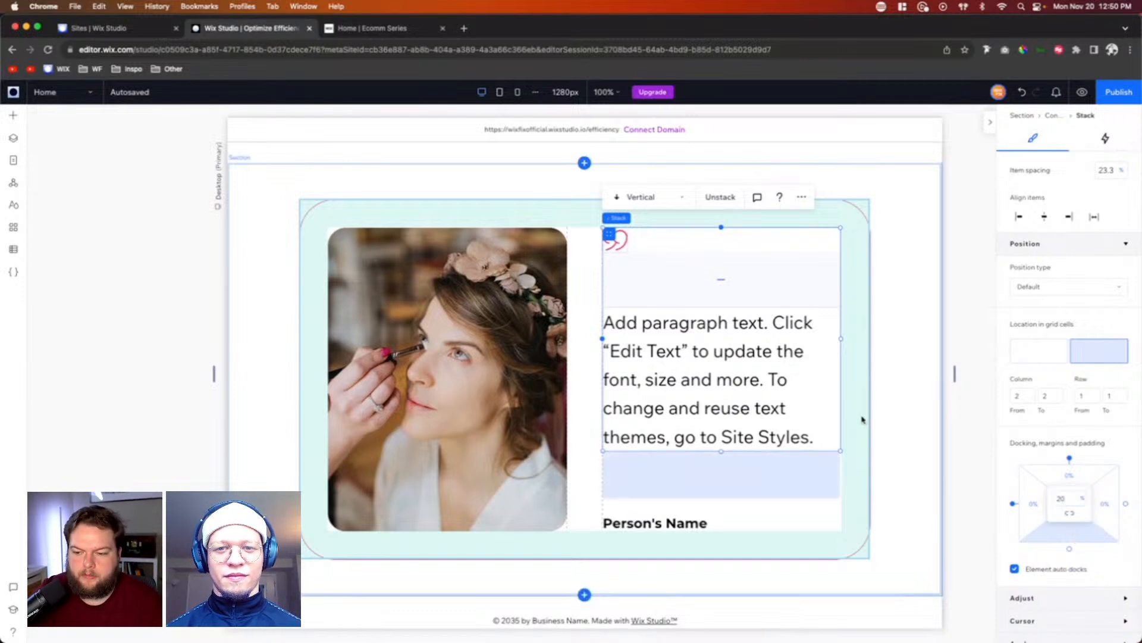
# Step: Copy the whole paragraph text and paste it again at its end to double the testimonial's length
pyautogui.click(729, 374)
pyautogui.doubleClick(729, 374)
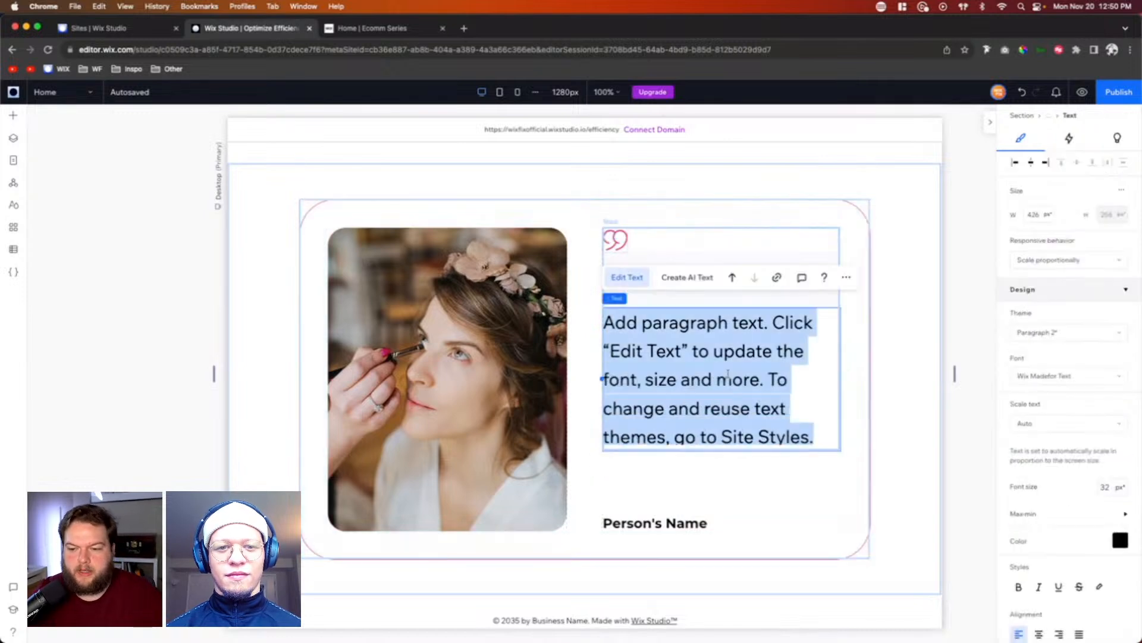
pyautogui.press('super+c')
pyautogui.press('Right')
pyautogui.press('super+v')
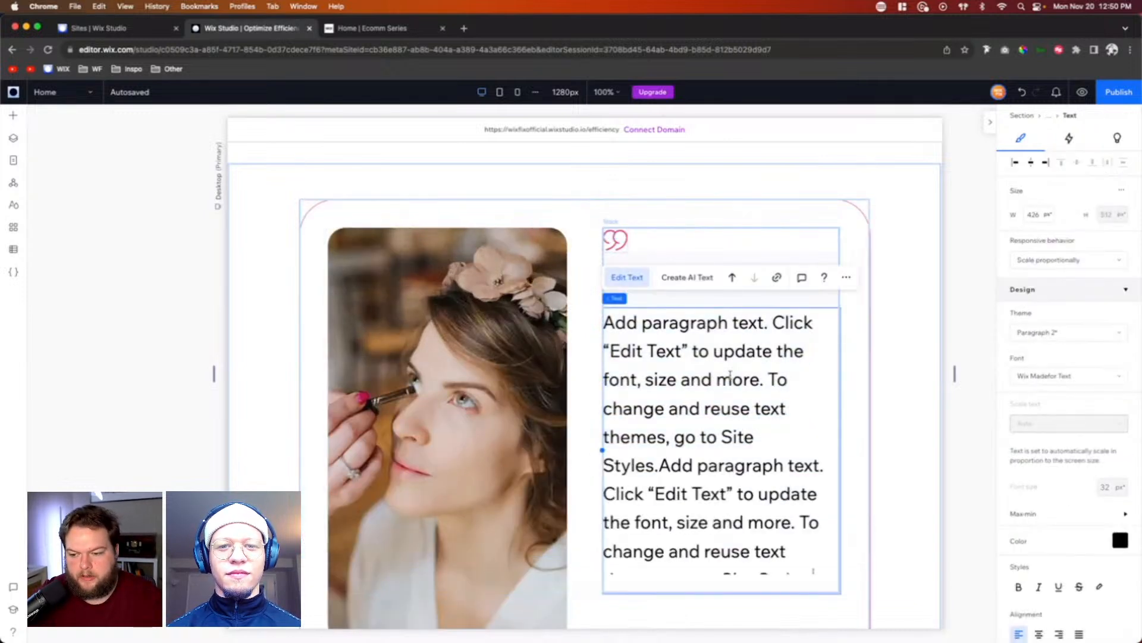
pyautogui.scroll(-2, 865, 376)
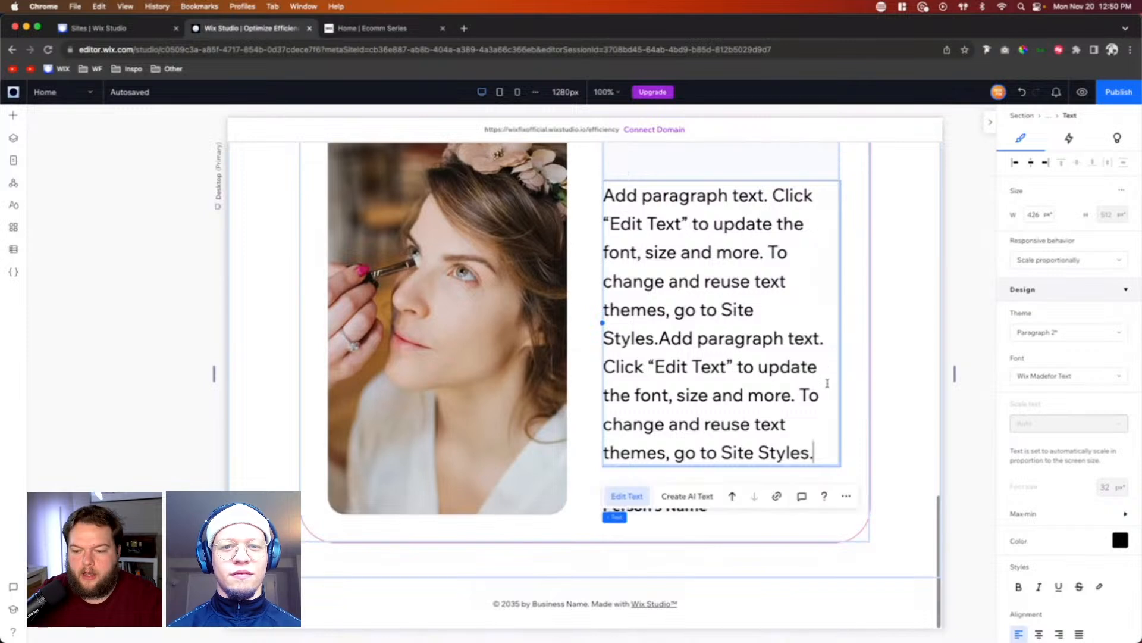
pyautogui.click(667, 479)
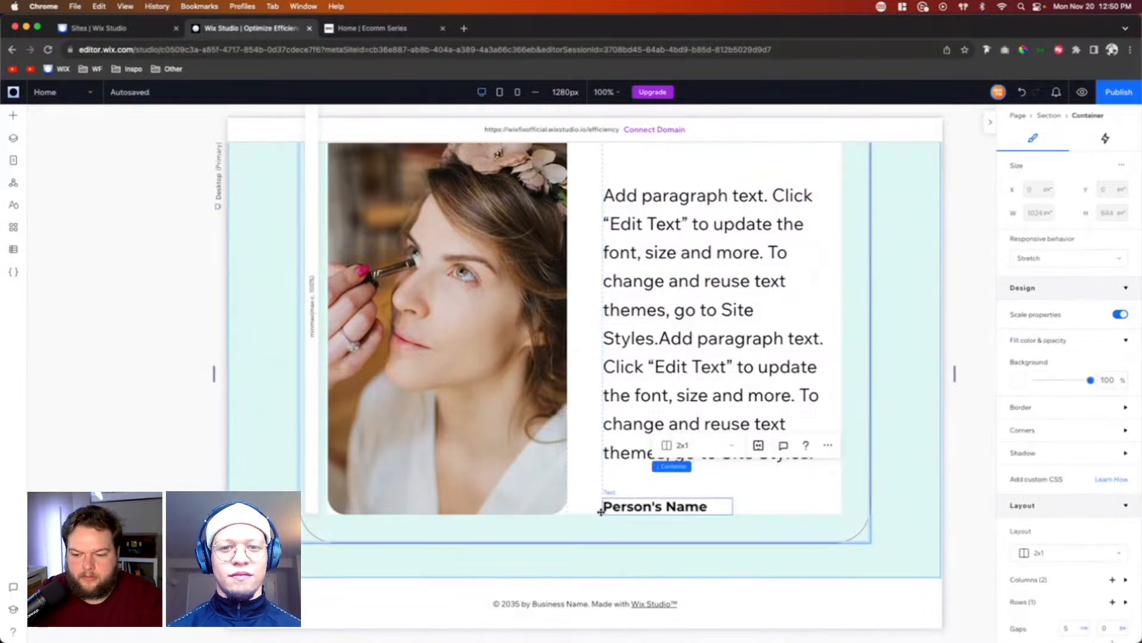
# Step: Try a 0% bottom margin on the stack and restore it to 20%
pyautogui.scroll(1, 684, 228)
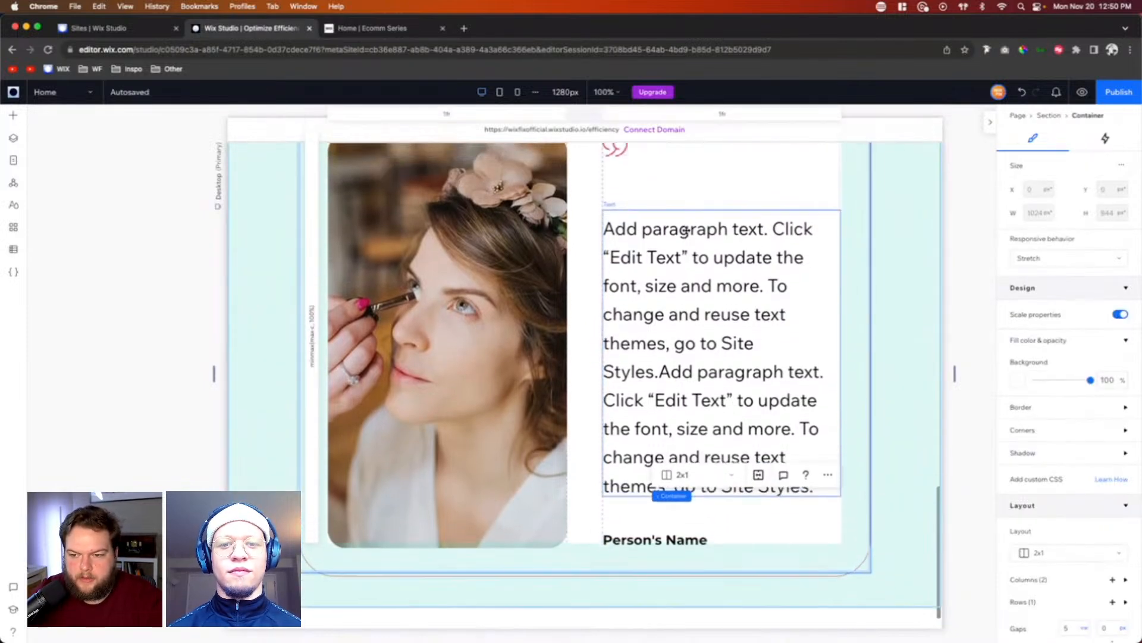
pyautogui.click(651, 217)
pyautogui.scroll(-5, 1048, 516)
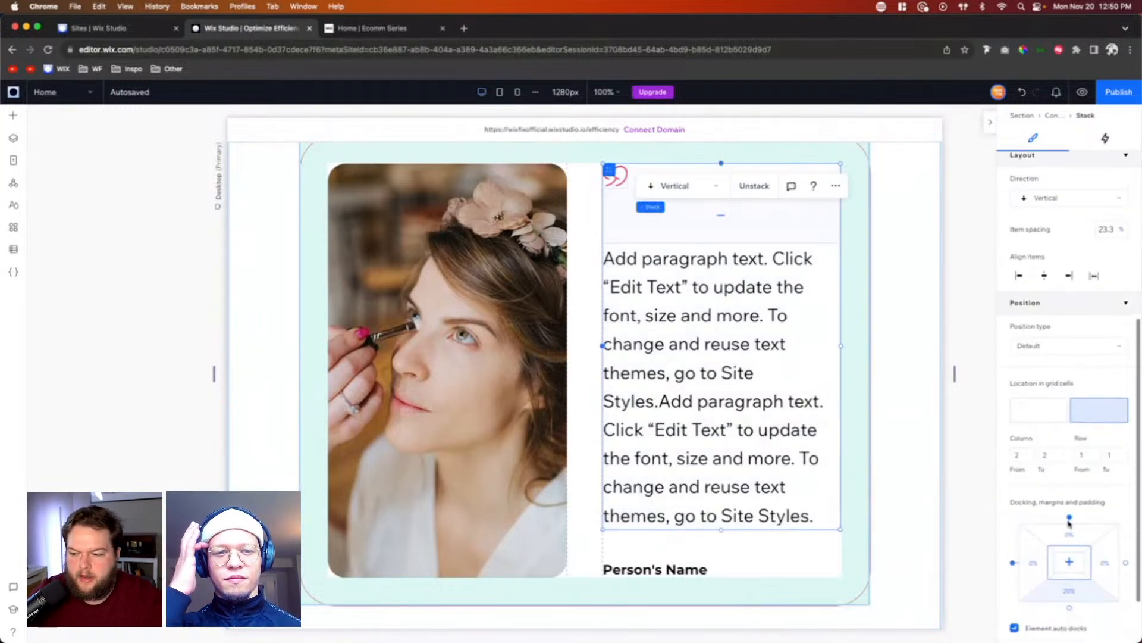
pyautogui.click(1072, 601)
pyautogui.write('0')
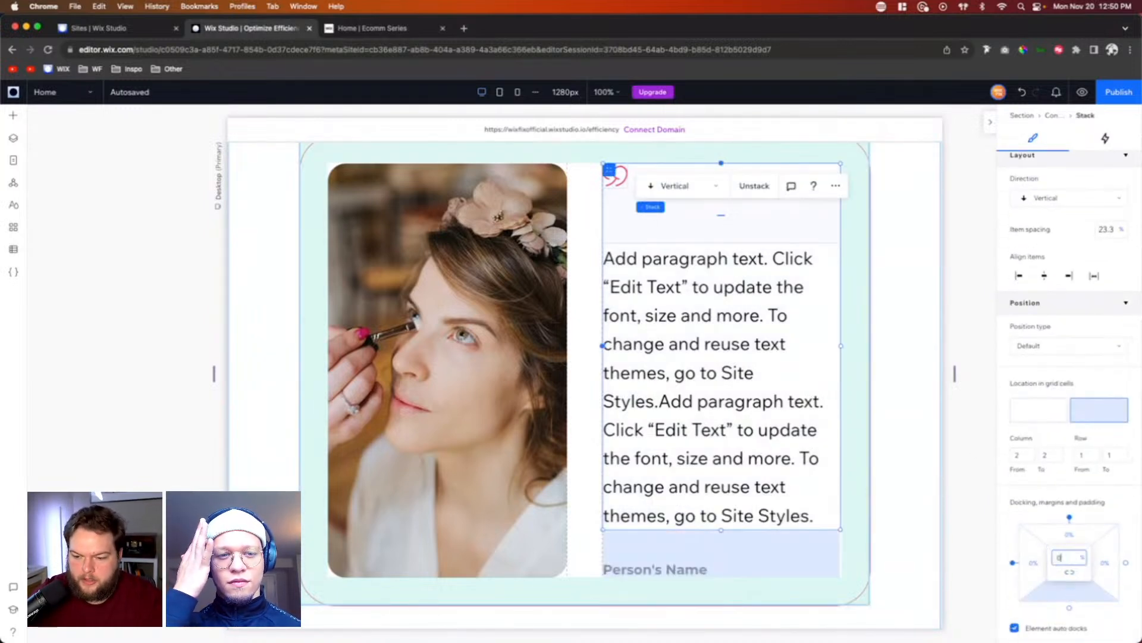
pyautogui.press('Return')
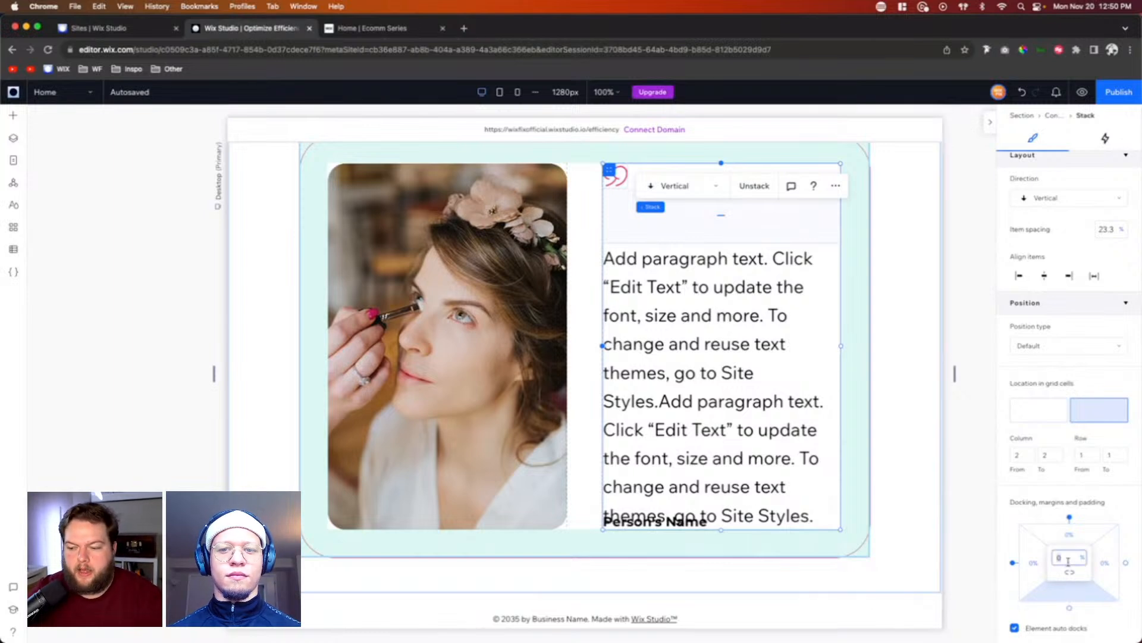
pyautogui.press('Return')
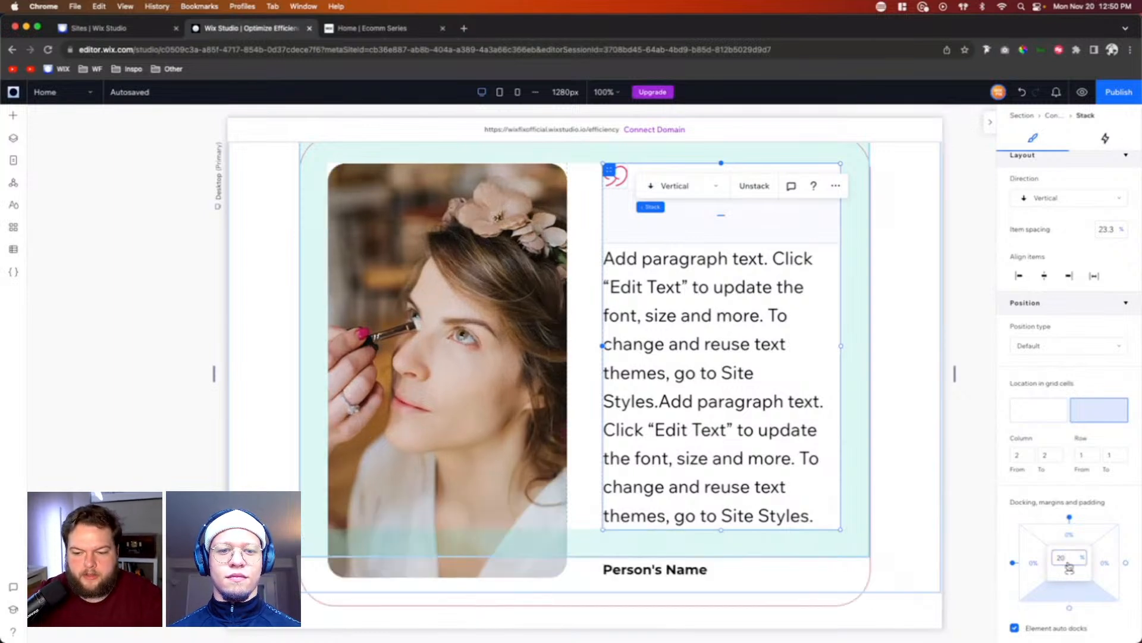
# Step: Replace the doubled testimonial text with a single copy of the paragraph
pyautogui.click(666, 565)
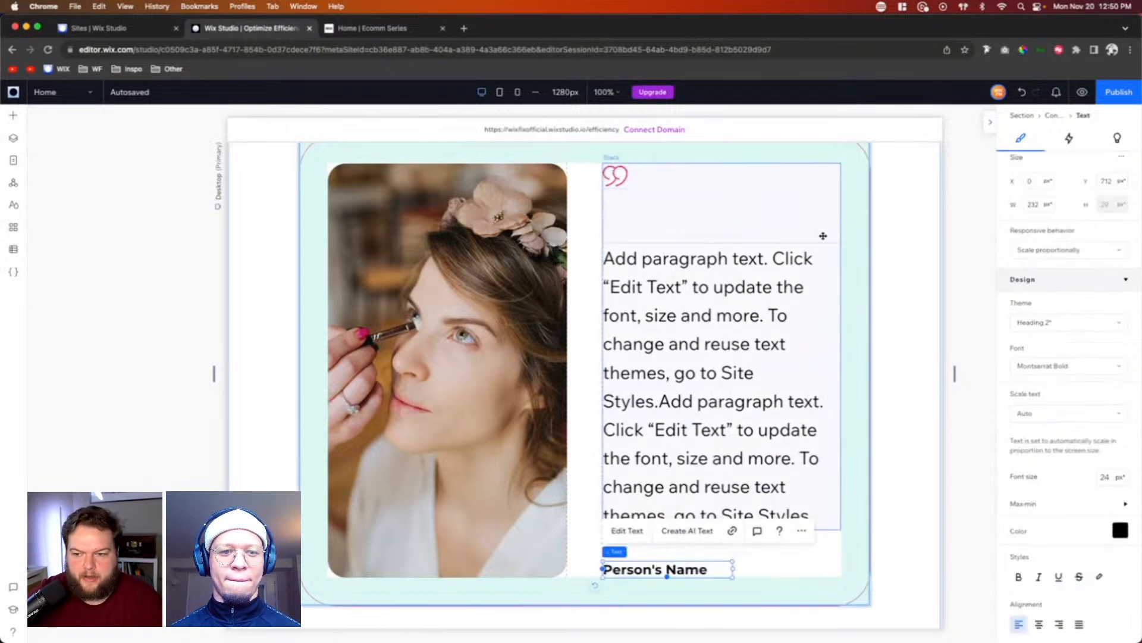
pyautogui.click(823, 235)
pyautogui.click(686, 375)
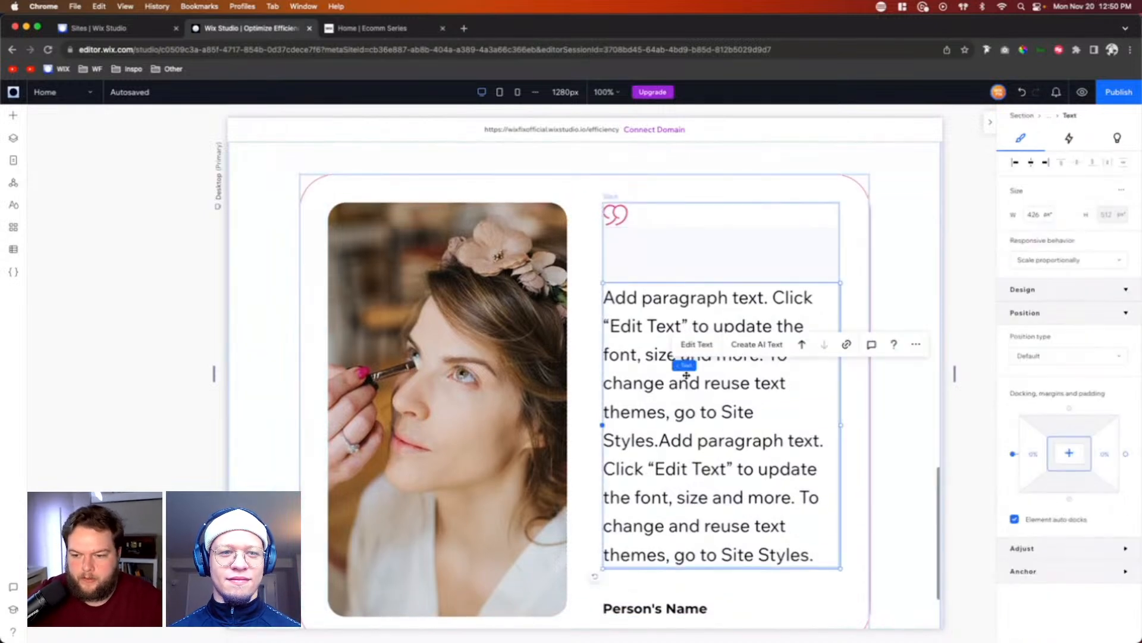
pyautogui.doubleClick(686, 375)
pyautogui.press('super+v')
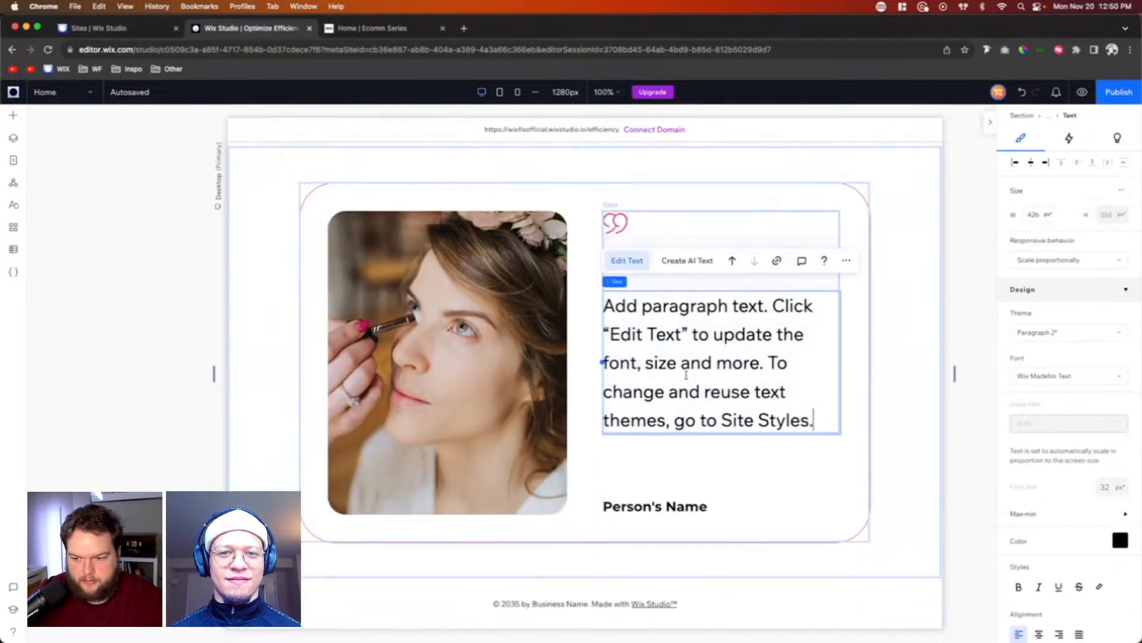
pyautogui.click(900, 397)
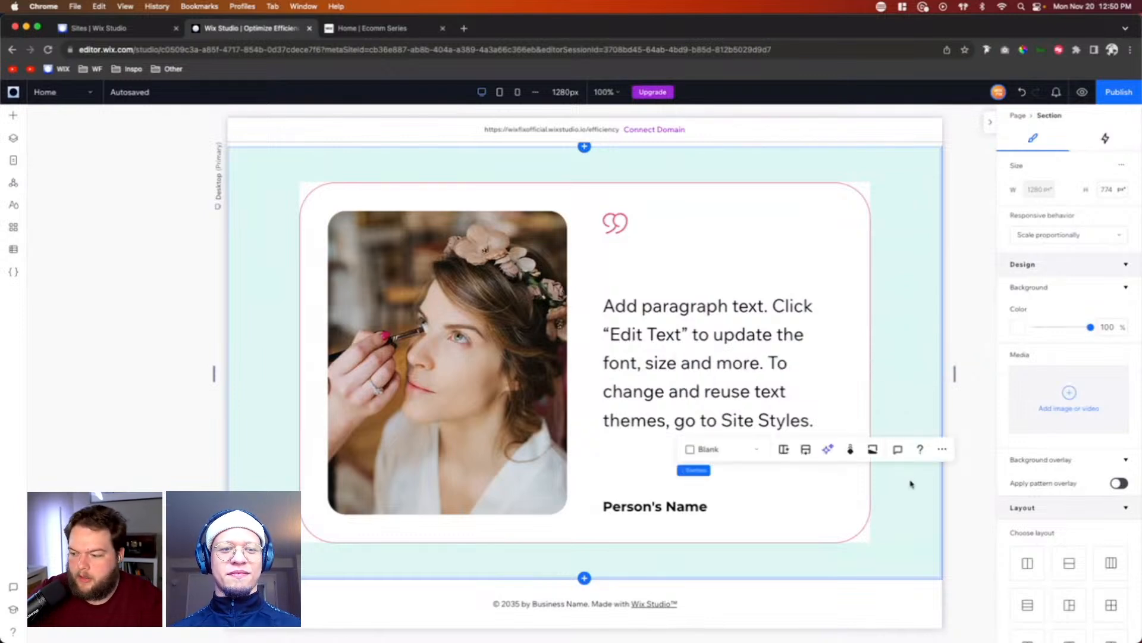
# Step: Add the Big Container section from the Client Example library and place it between the testimonial section and the footer
pyautogui.click(13, 115)
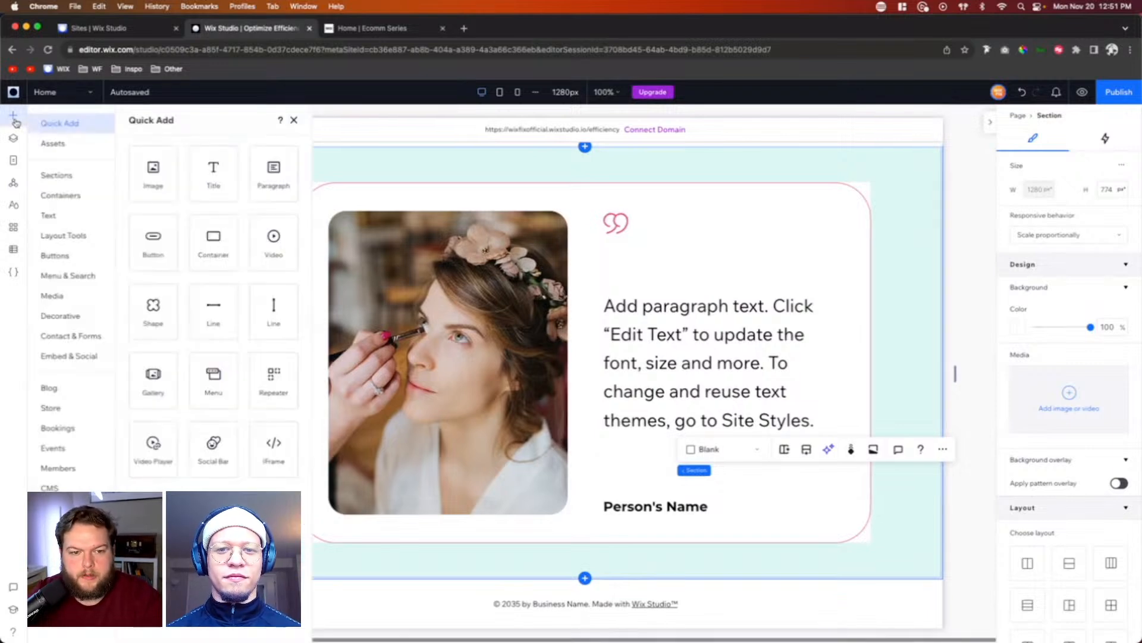
pyautogui.click(58, 143)
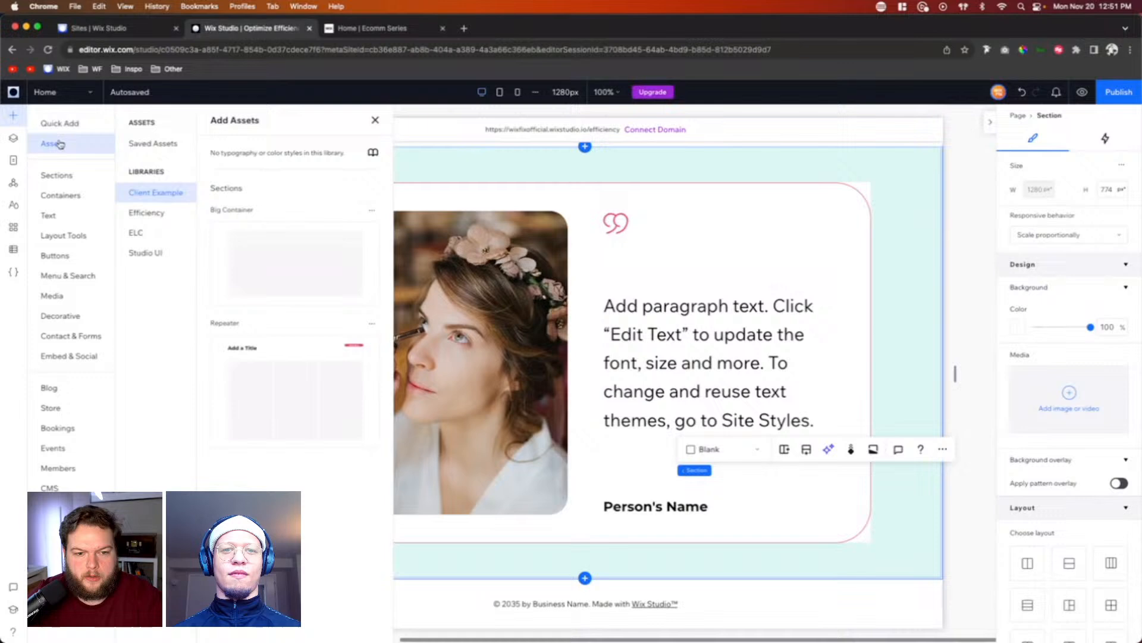
pyautogui.click(264, 249)
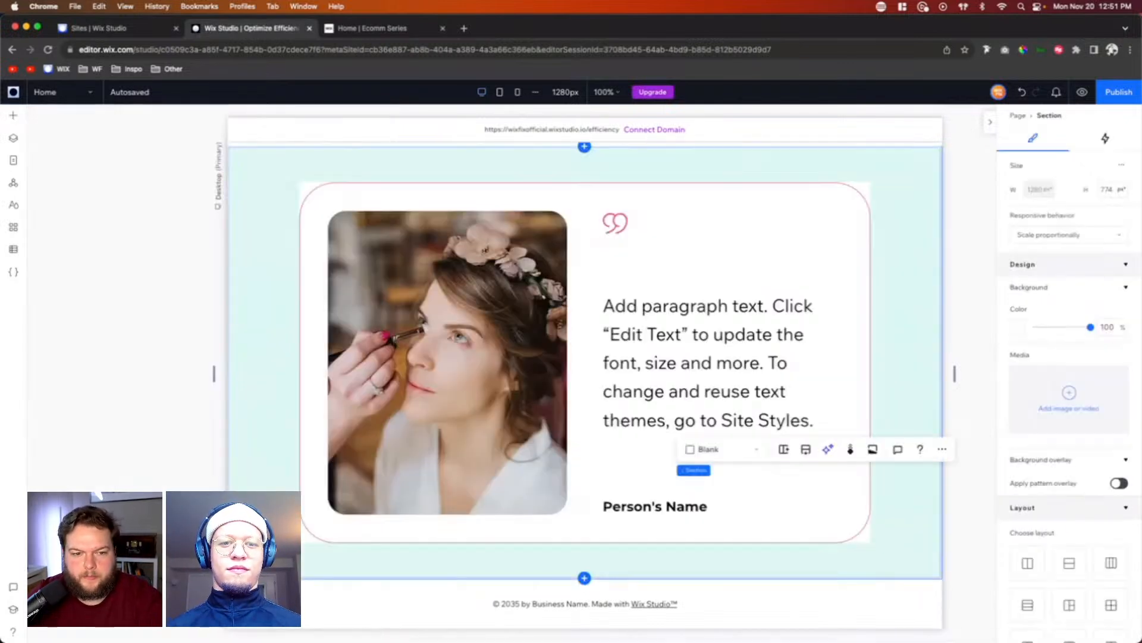
pyautogui.click(14, 137)
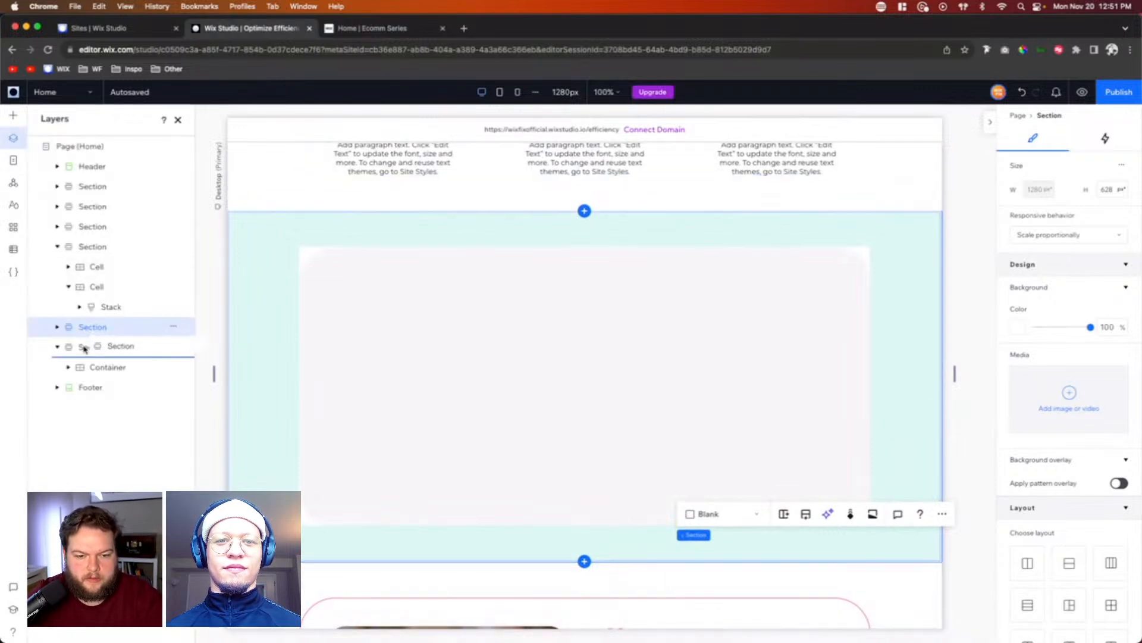
pyautogui.moveTo(85, 353); pyautogui.dragTo(84, 358)
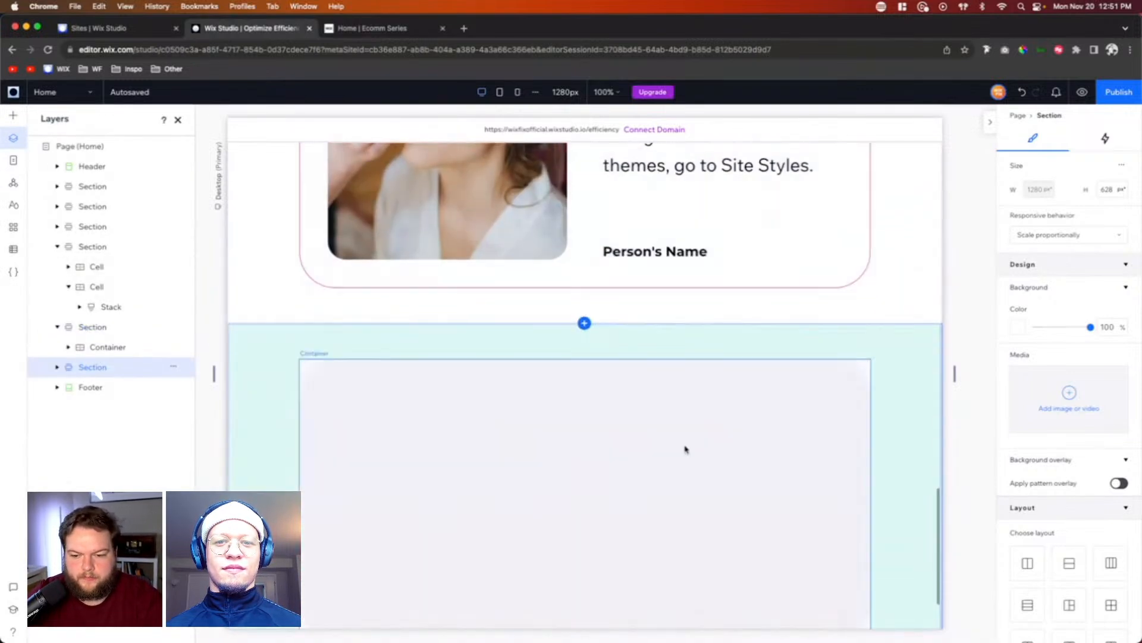
# Step: Copy the "Why People Choose Us" title stack and paste it into the new empty container
pyautogui.click(695, 365)
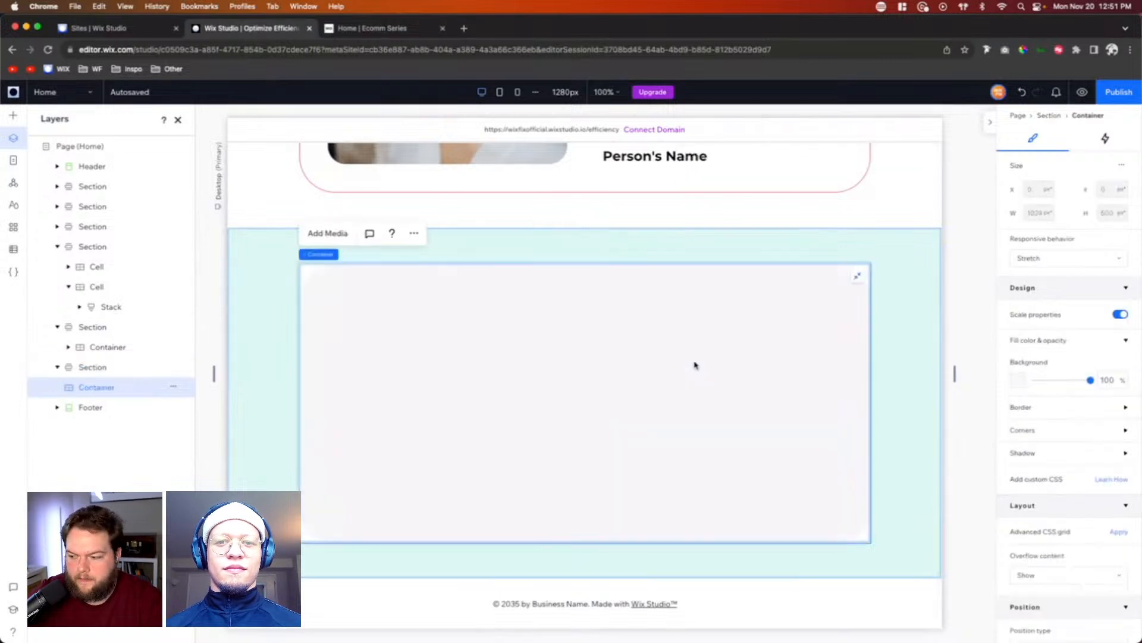
pyautogui.scroll(10, 399, 368)
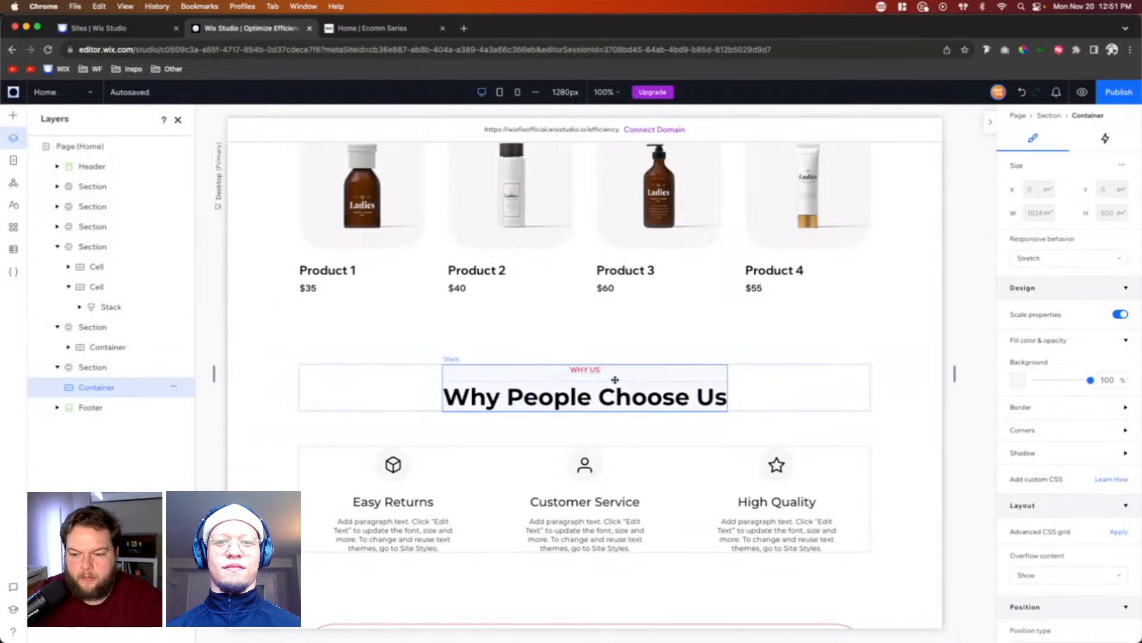
pyautogui.click(615, 379)
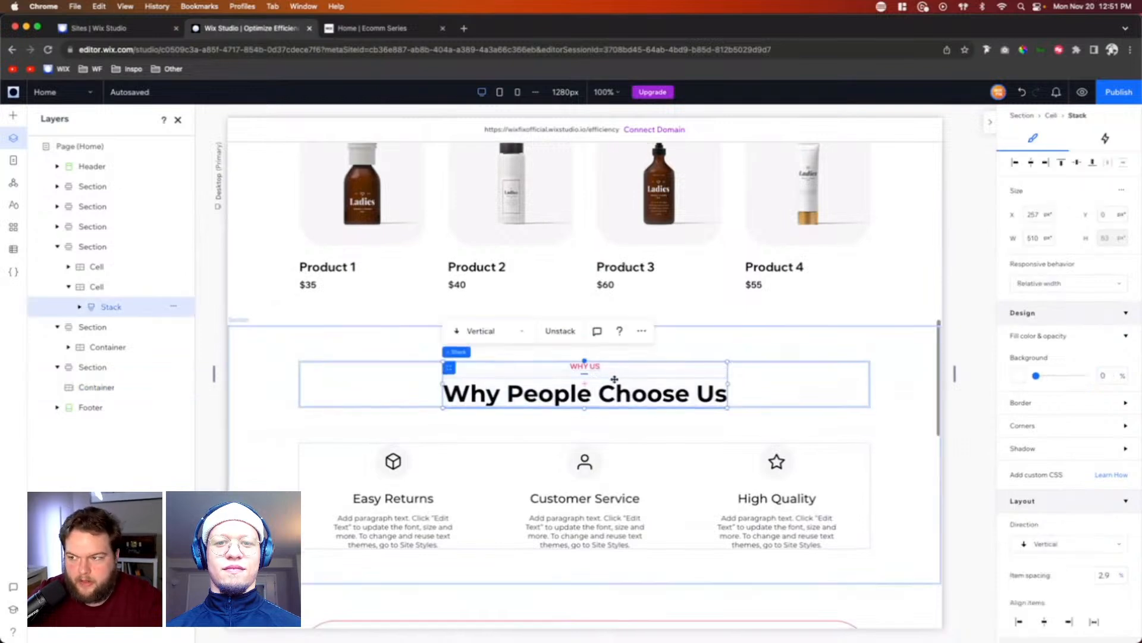
pyautogui.scroll(-10, 613, 381)
pyautogui.click(579, 384)
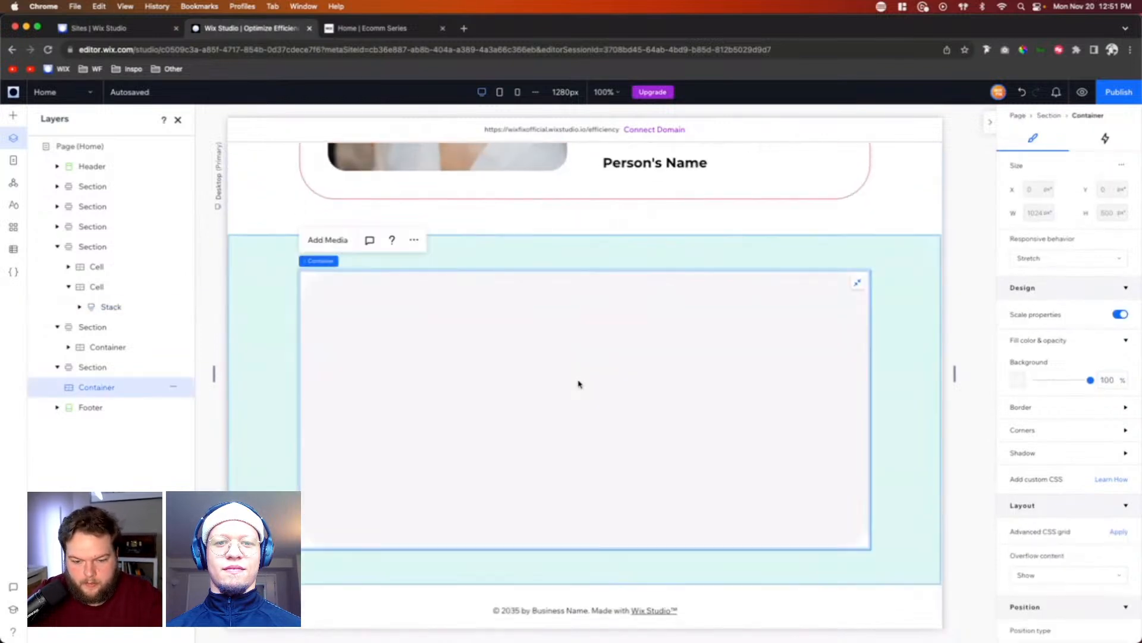
pyautogui.hotkey('ctrl', 'v')
pyautogui.click(574, 386)
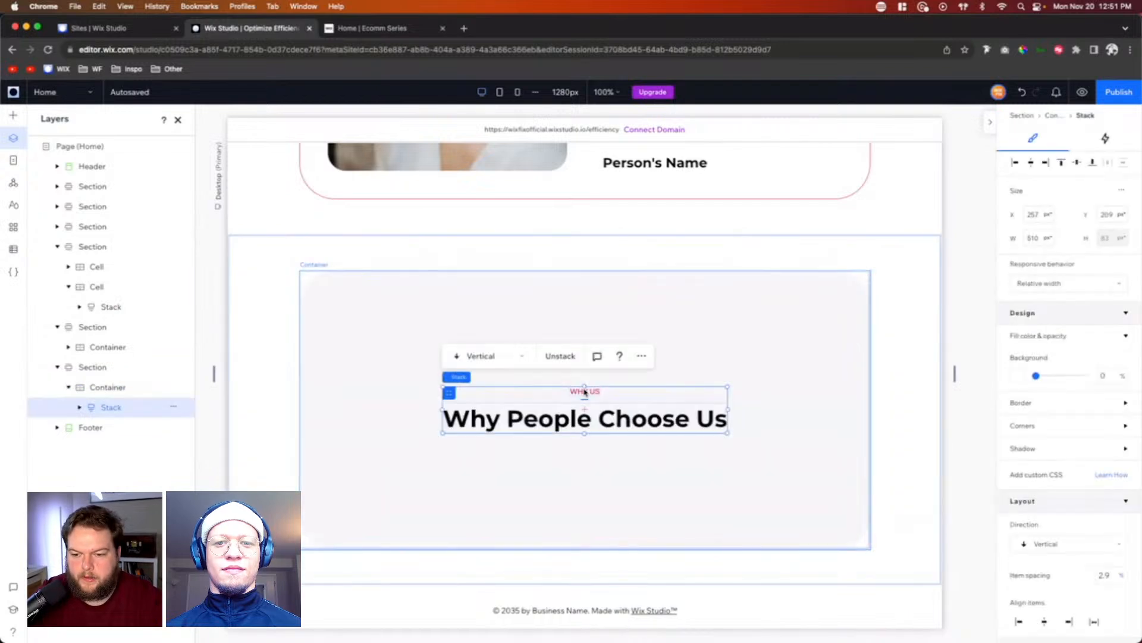
# Step: Change the small pink label in the pasted stack to "SAVE 10% ON FIRST ORDER"
pyautogui.click(577, 390)
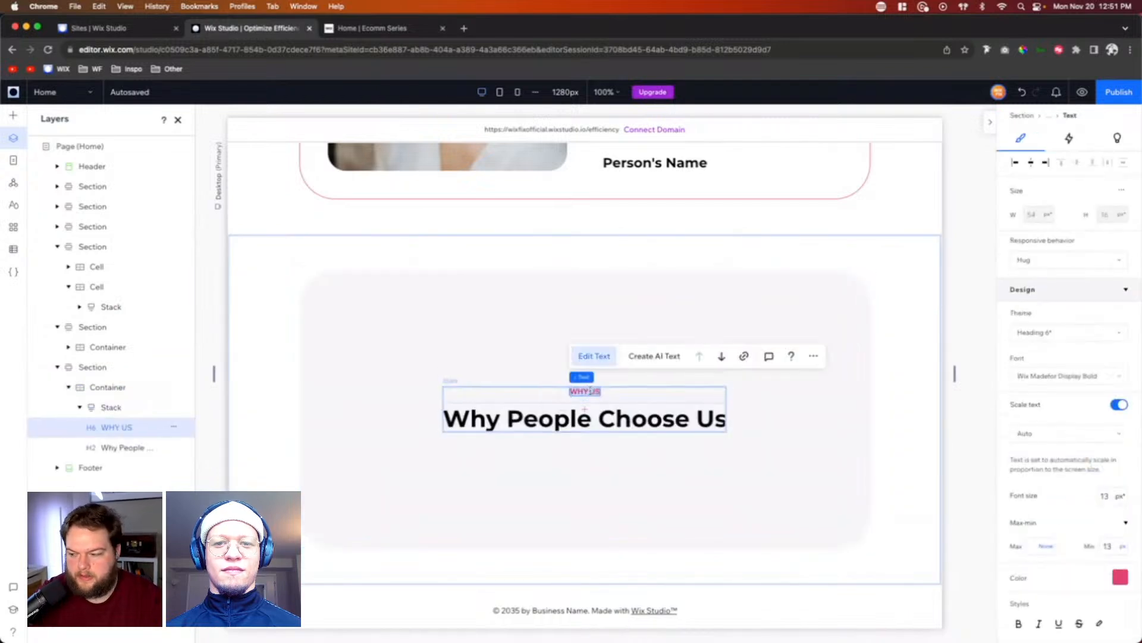
pyautogui.doubleClick(589, 391)
pyautogui.write('SAVE 1')
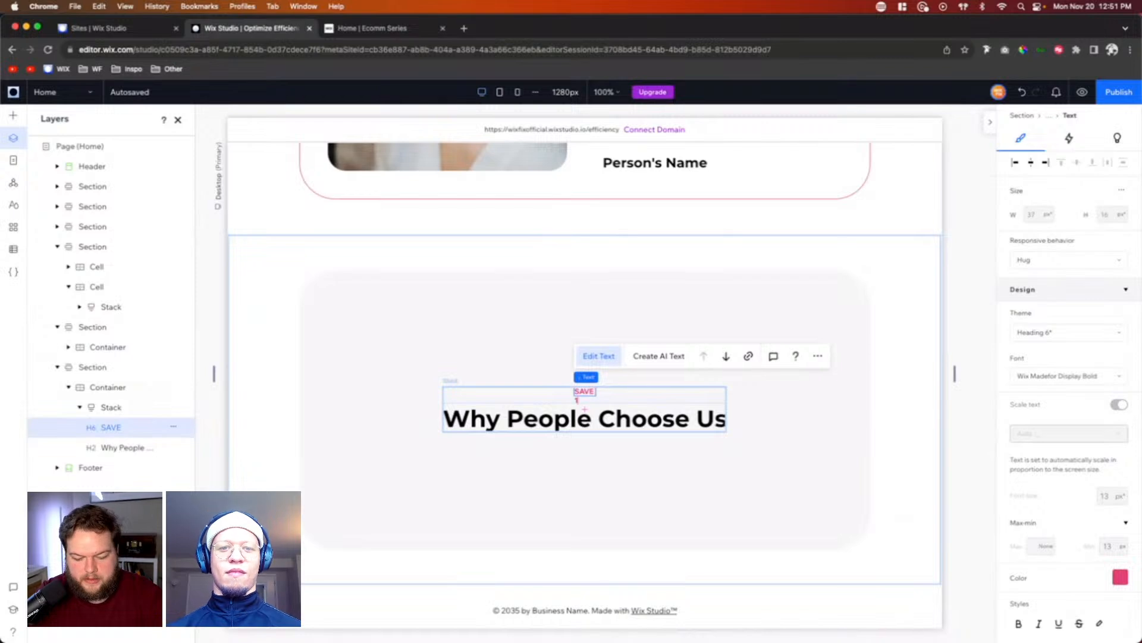
pyautogui.write('0% O')
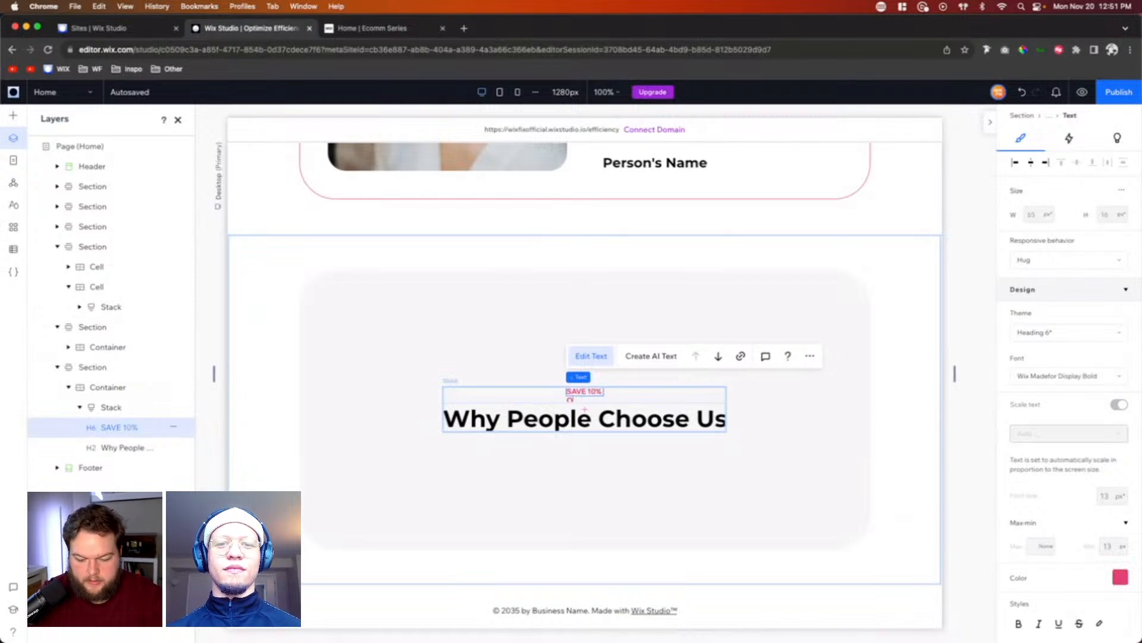
pyautogui.write('N FIRST')
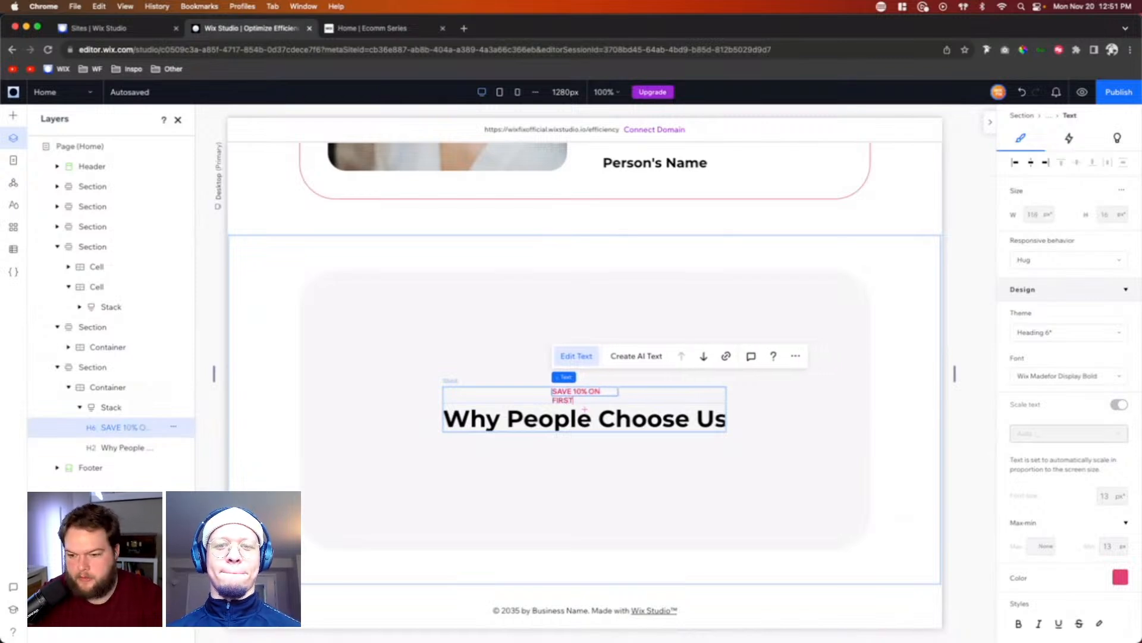
pyautogui.write(' ORDER')
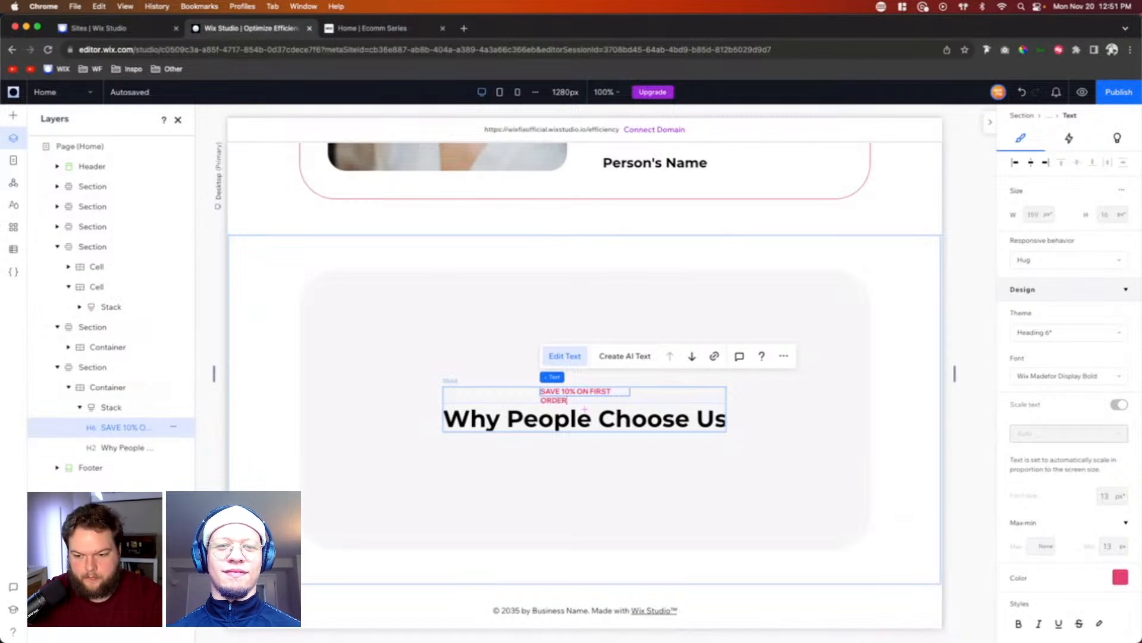
# Step: Change the pasted heading to "Sign Up to Our Newsletter" and center it horizontally in the stack
pyautogui.click(619, 415)
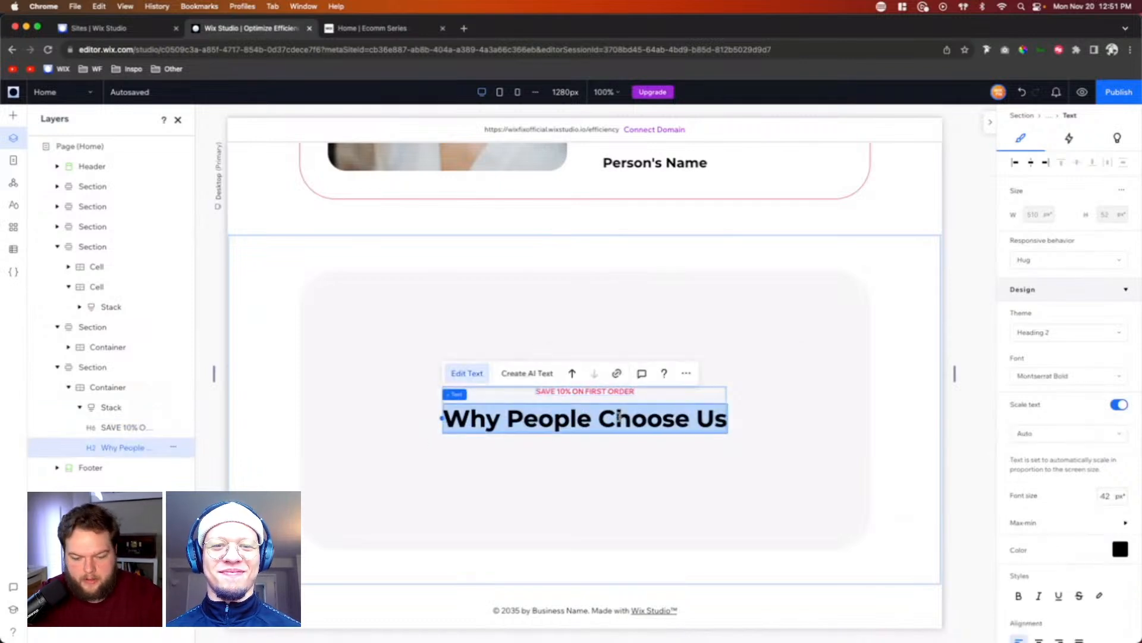
pyautogui.write('S')
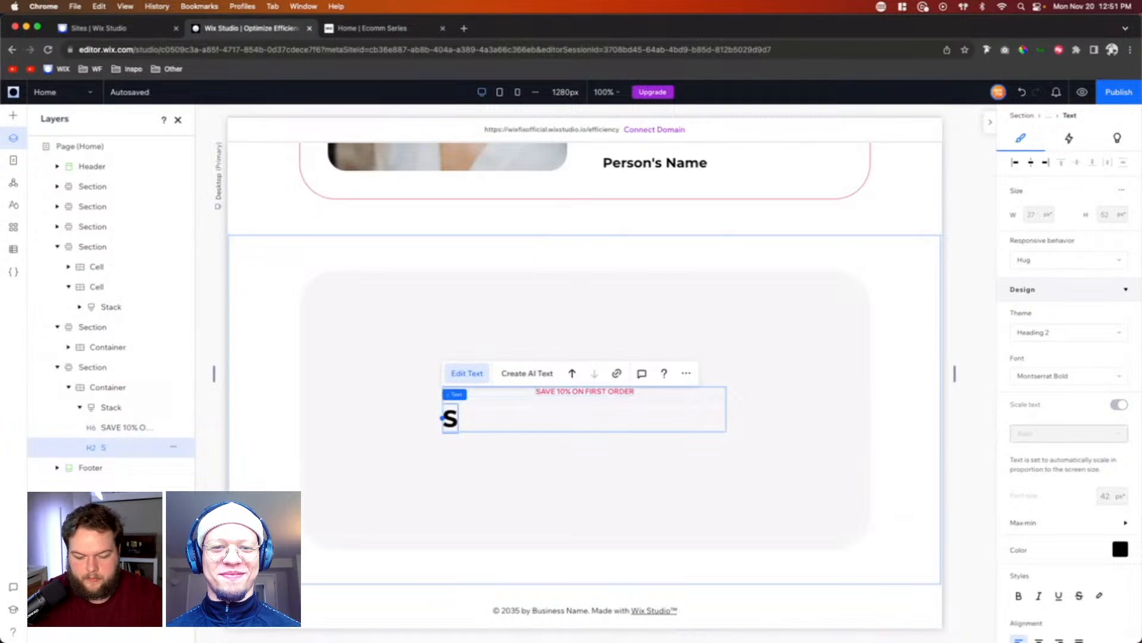
pyautogui.write('ign Up to')
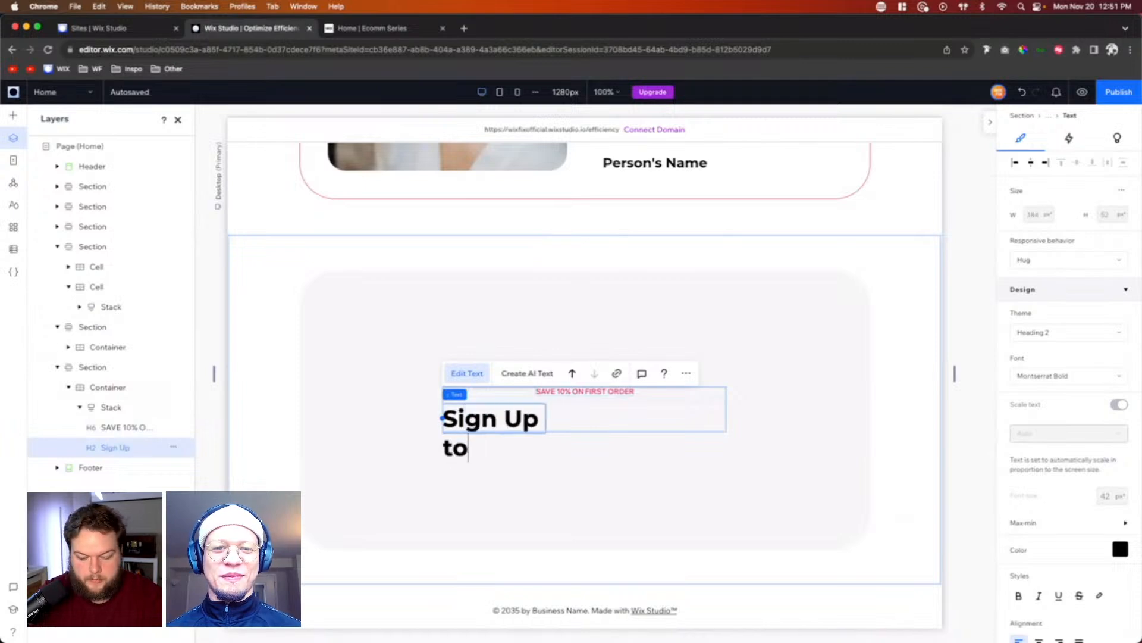
pyautogui.write(' Our Newslett')
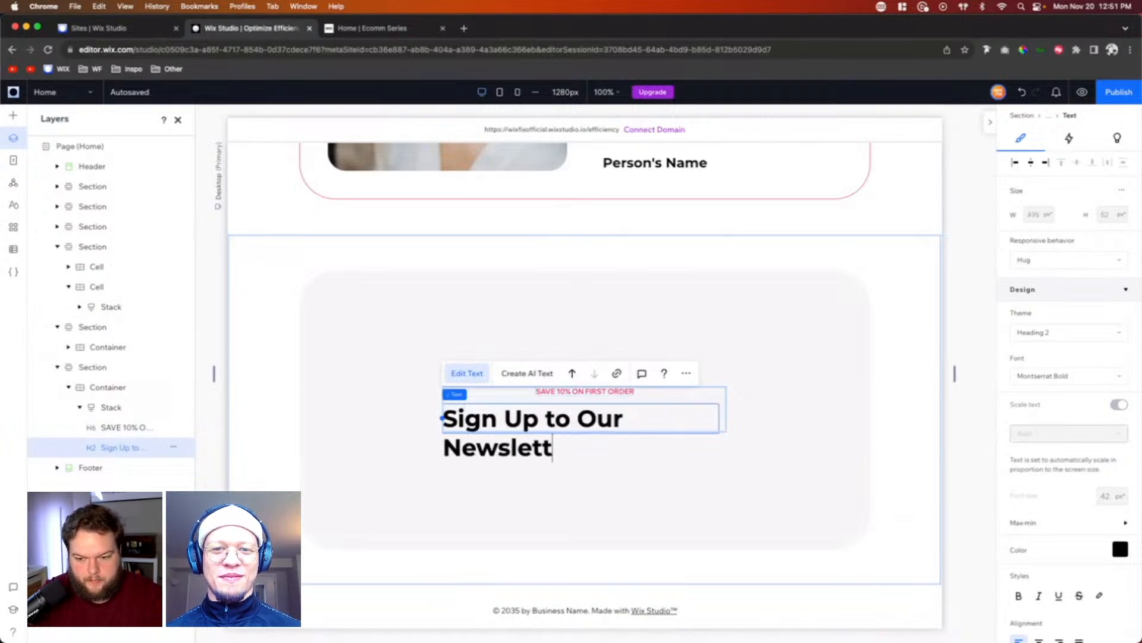
pyautogui.write('er')
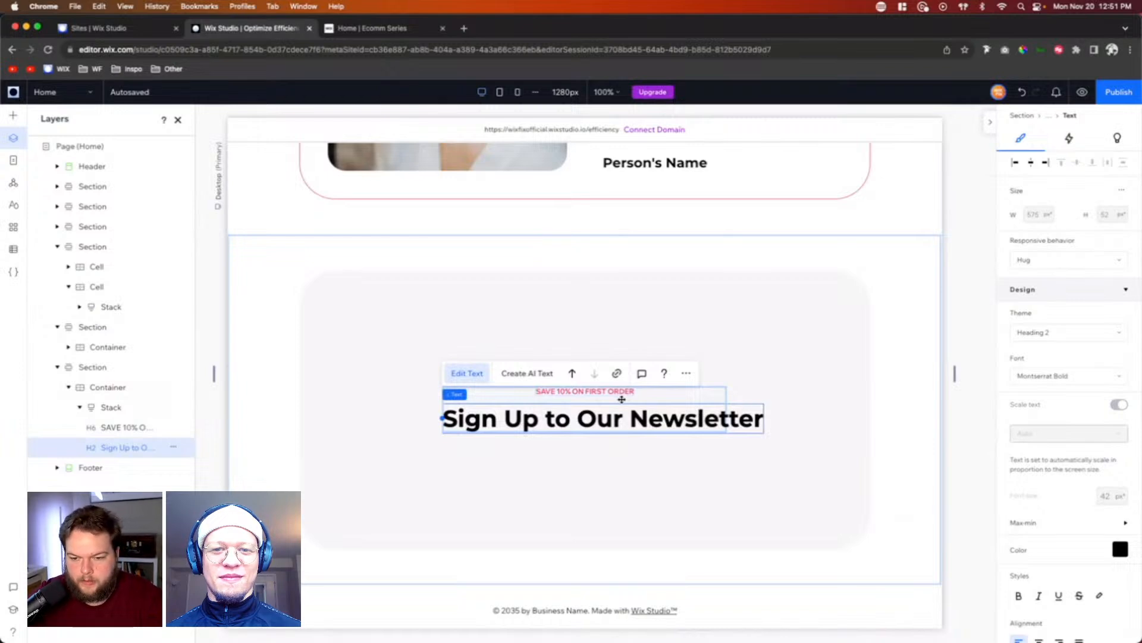
pyautogui.click(1032, 164)
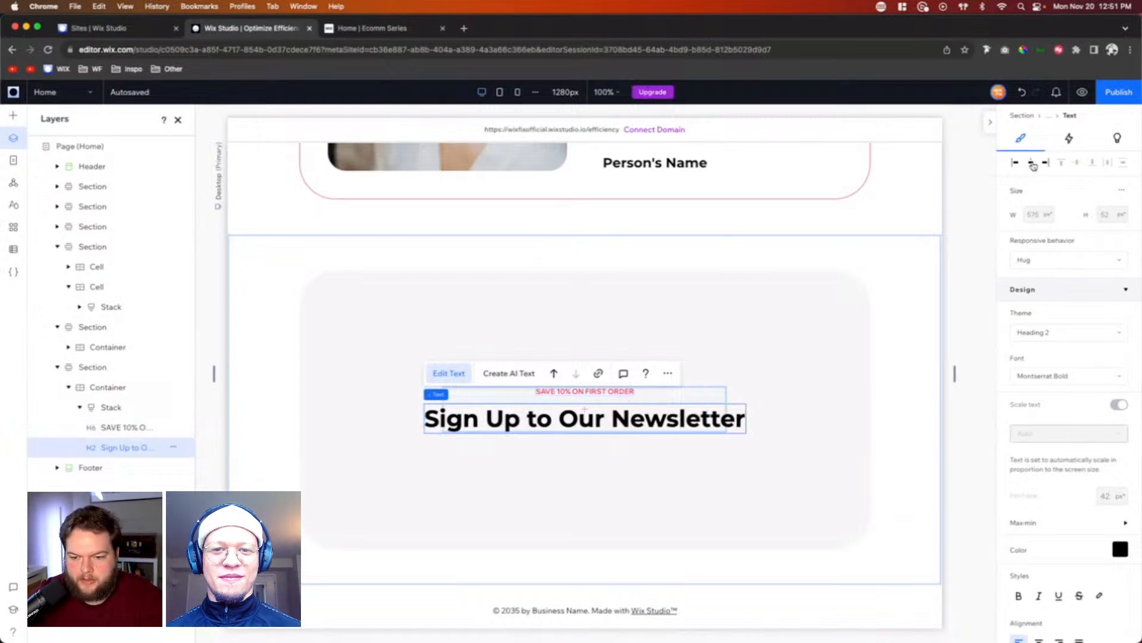
# Step: Move the newsletter title stack up to about 72 px from the container's top edge, keeping it horizontally centered
pyautogui.click(635, 397)
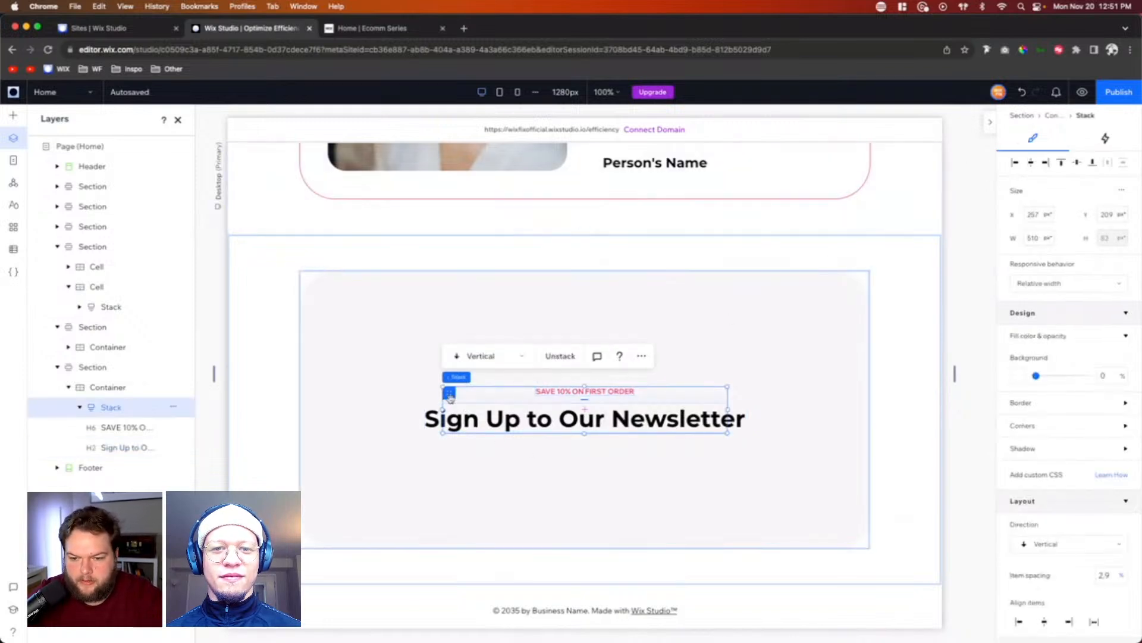
pyautogui.moveTo(449, 393); pyautogui.dragTo(449, 321)
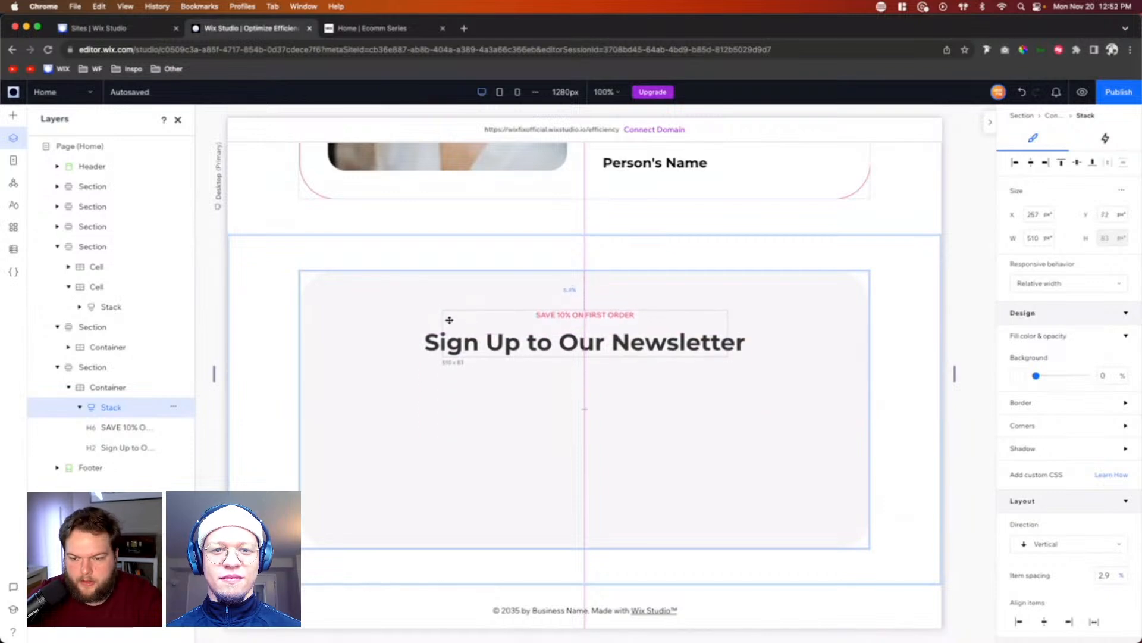
pyautogui.moveTo(381, 311); pyautogui.dragTo(381, 311)
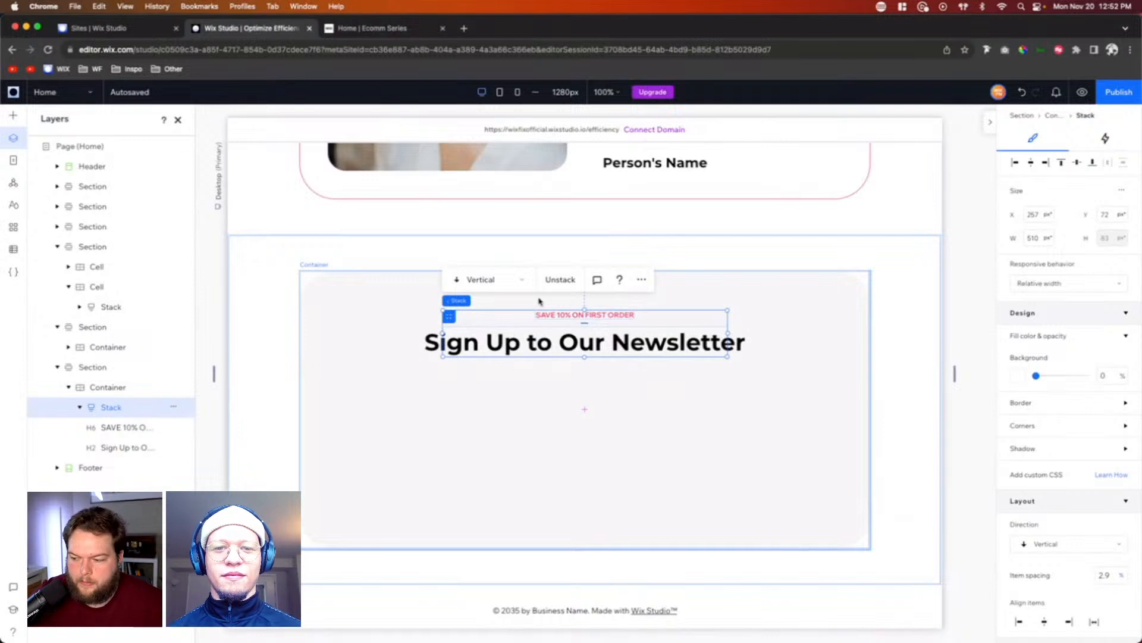
# Step: Enable coding for the site so that the page code editor and developer tools are available
pyautogui.click(19, 121)
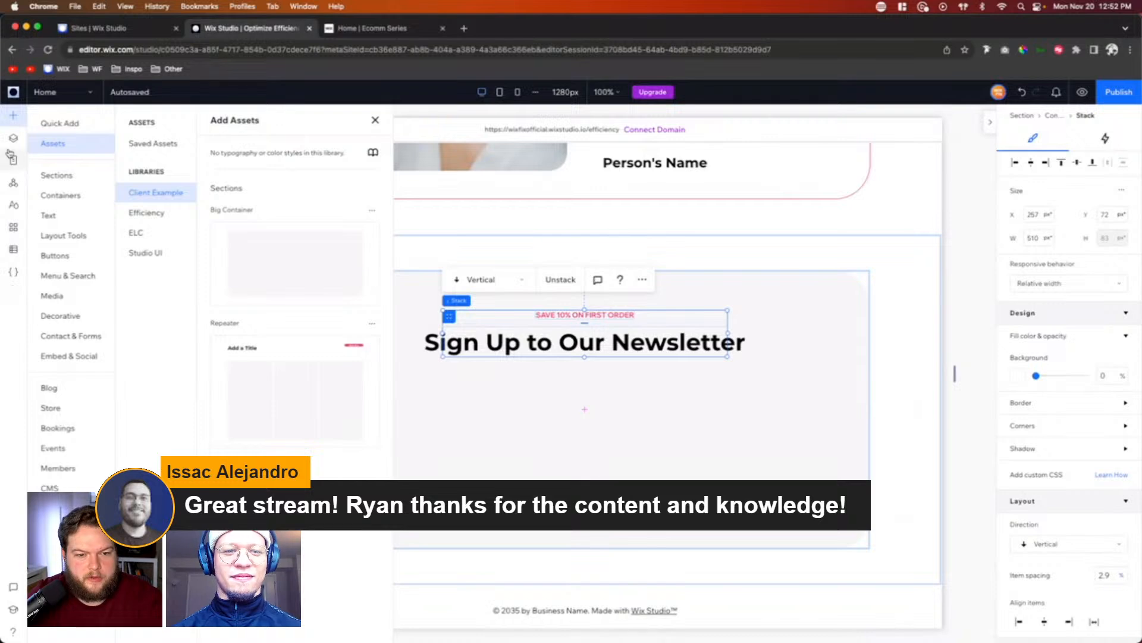
pyautogui.click(22, 271)
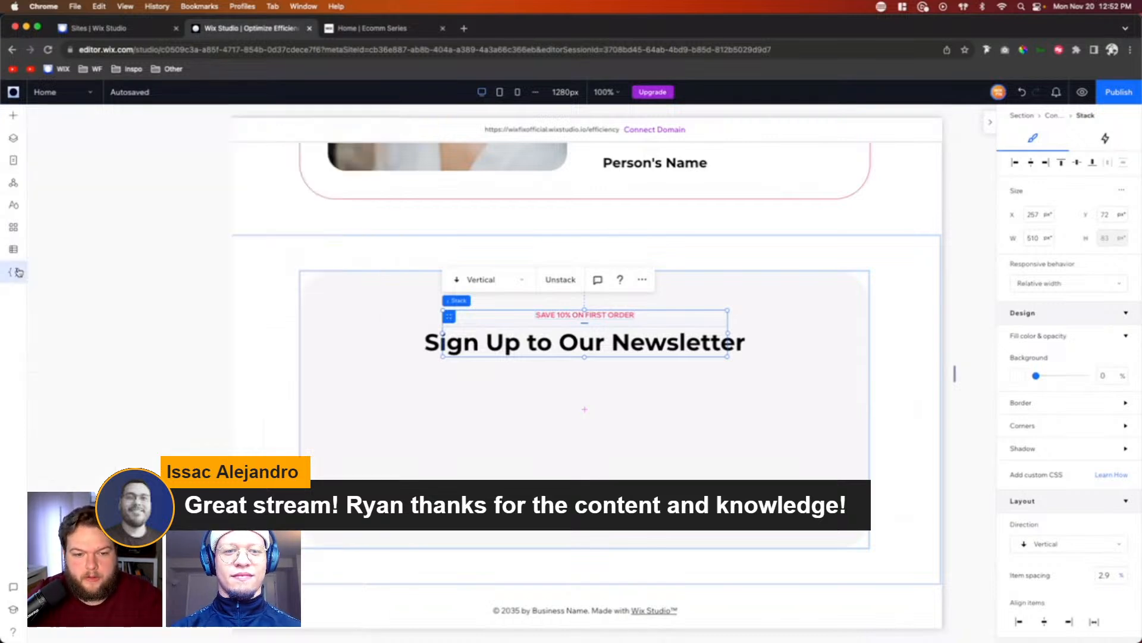
pyautogui.click(15, 115)
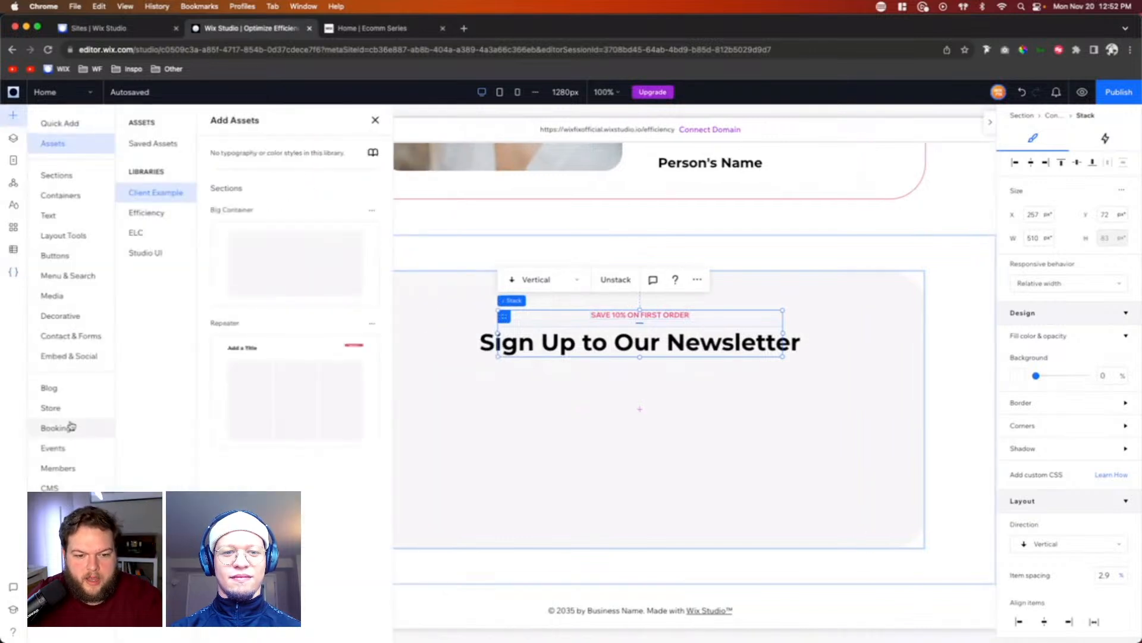
pyautogui.click(13, 272)
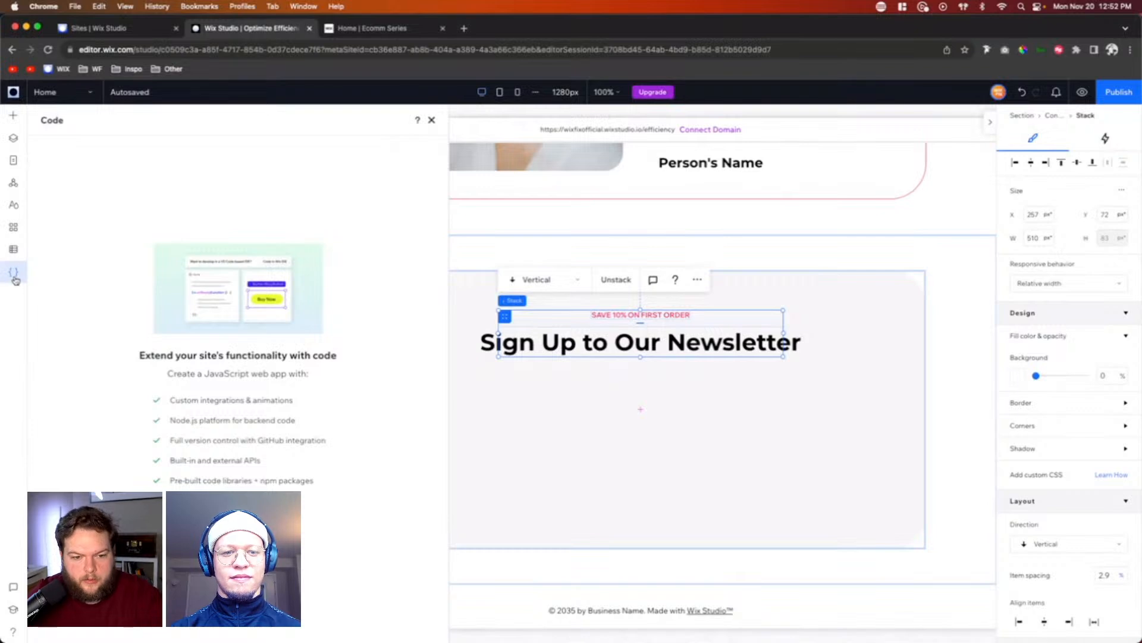
pyautogui.click(238, 517)
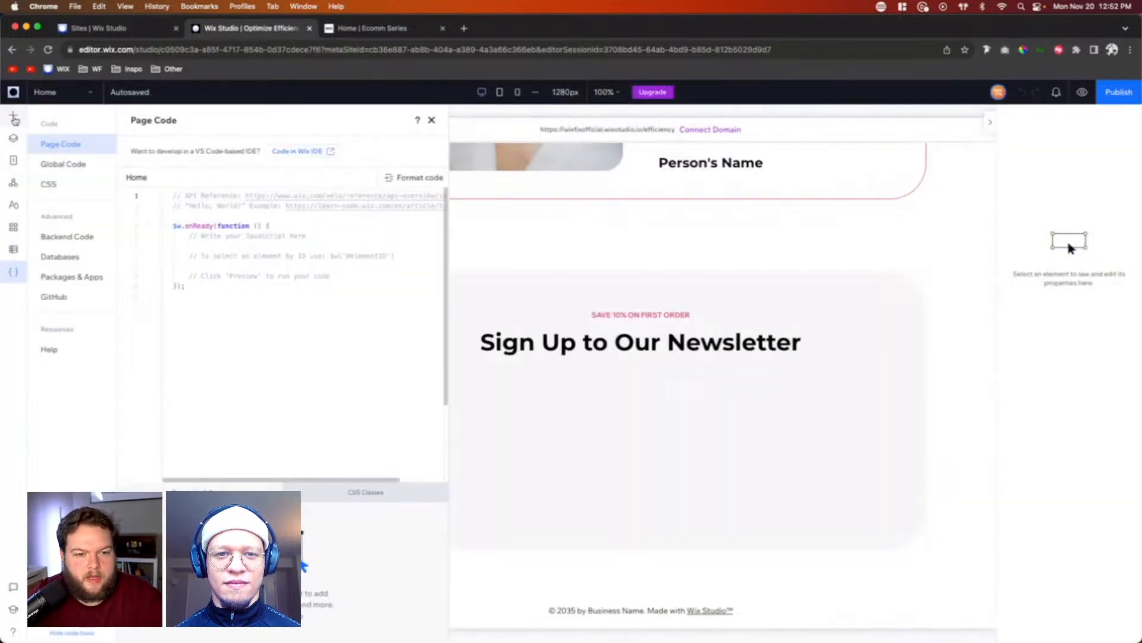
# Step: Add the "Phone number" text input element to the newsletter container, below the "Sign Up to Our Newsletter" heading
pyautogui.click(12, 115)
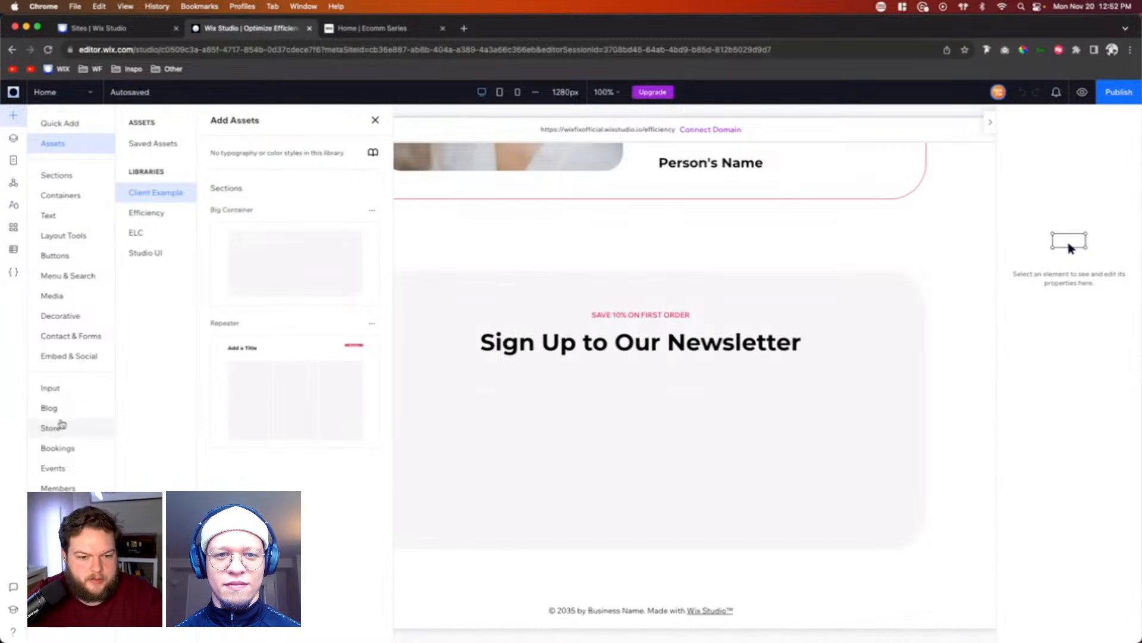
pyautogui.click(51, 390)
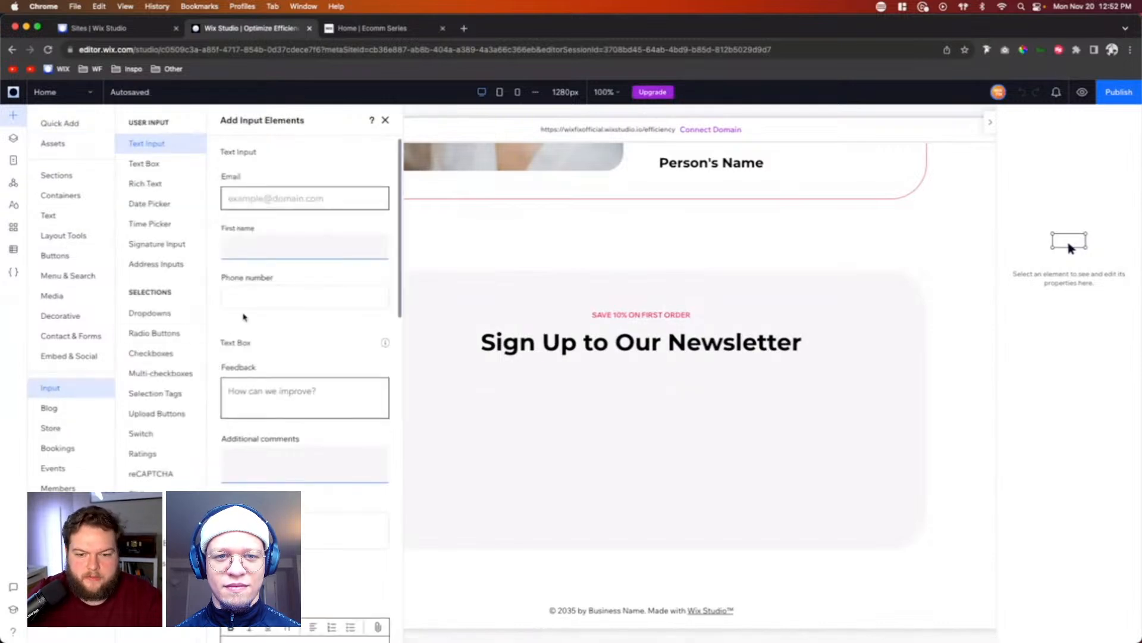
pyautogui.moveTo(263, 296); pyautogui.dragTo(470, 419)
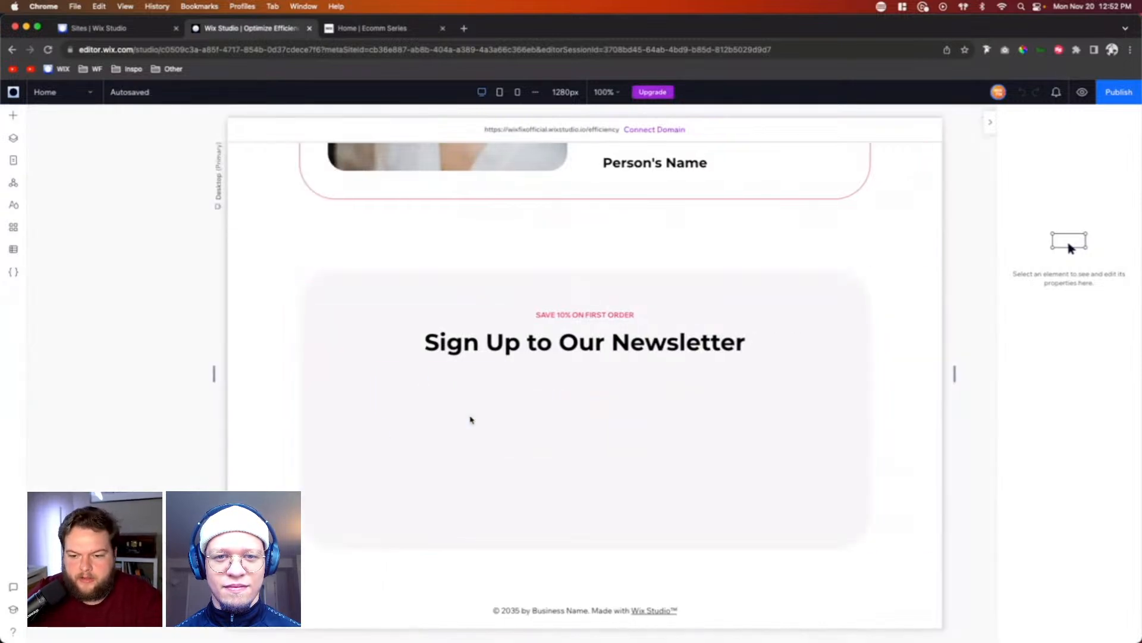
pyautogui.click(523, 416)
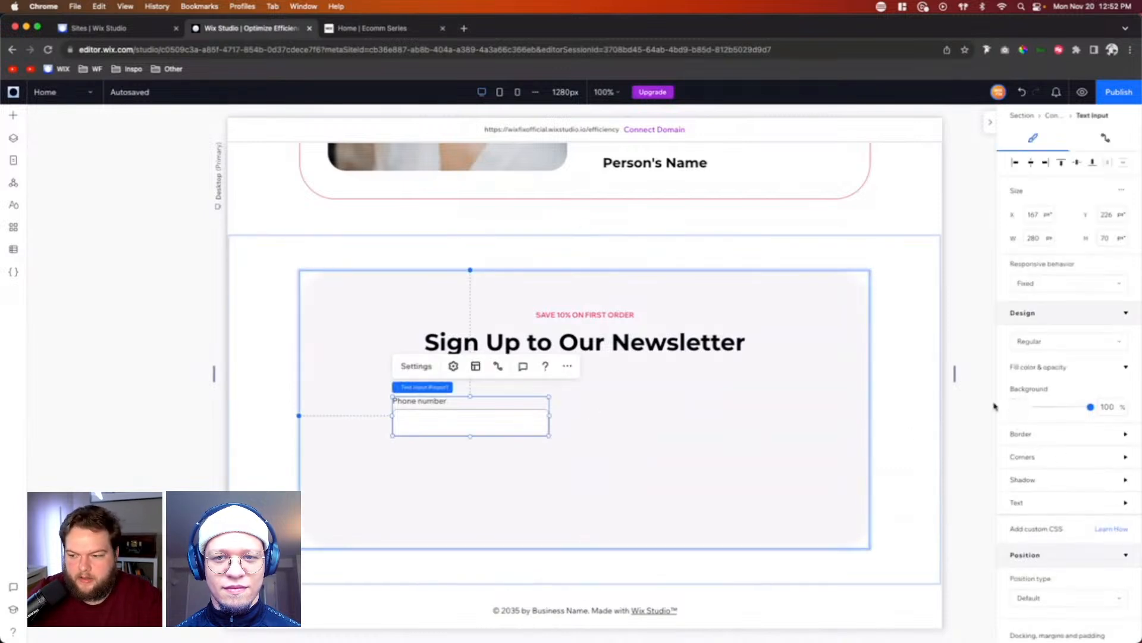
# Step: Clear the text input's field title, show the placeholder "Your Email" instead, and widen the input to about 421 px
pyautogui.click(454, 367)
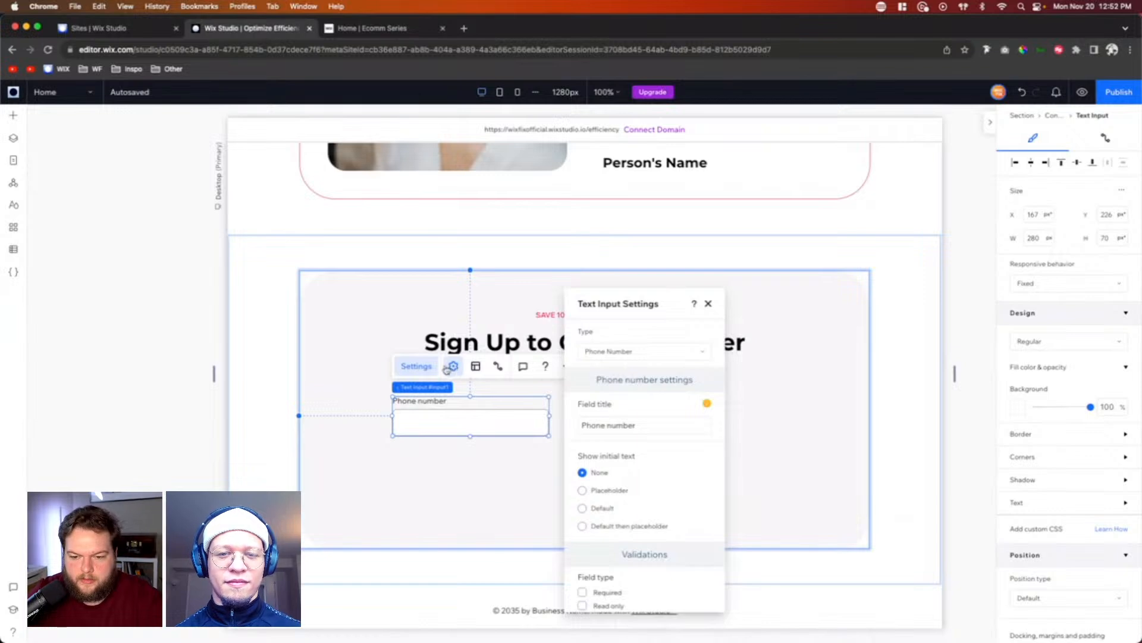
pyautogui.click(644, 426)
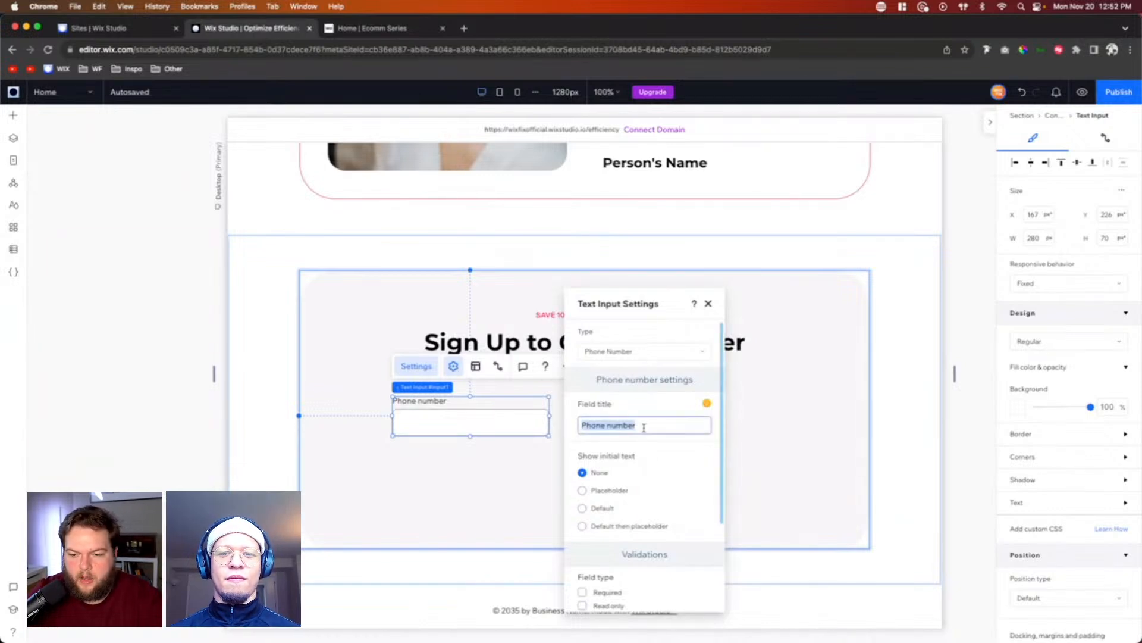
pyautogui.press('BackSpace')
pyautogui.click(601, 491)
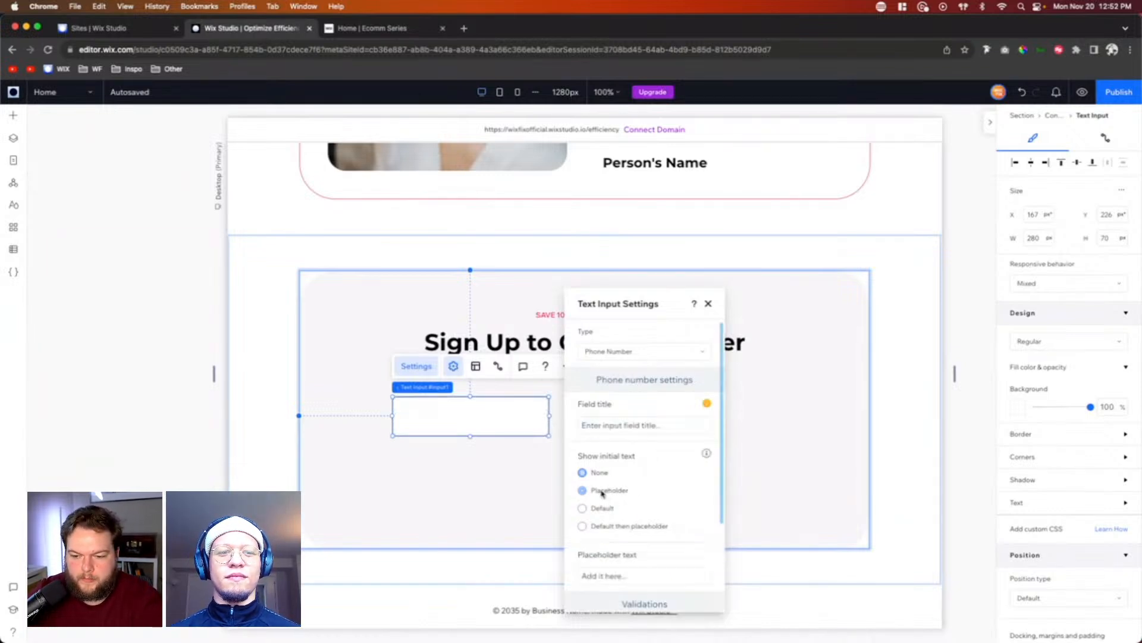
pyautogui.click(608, 574)
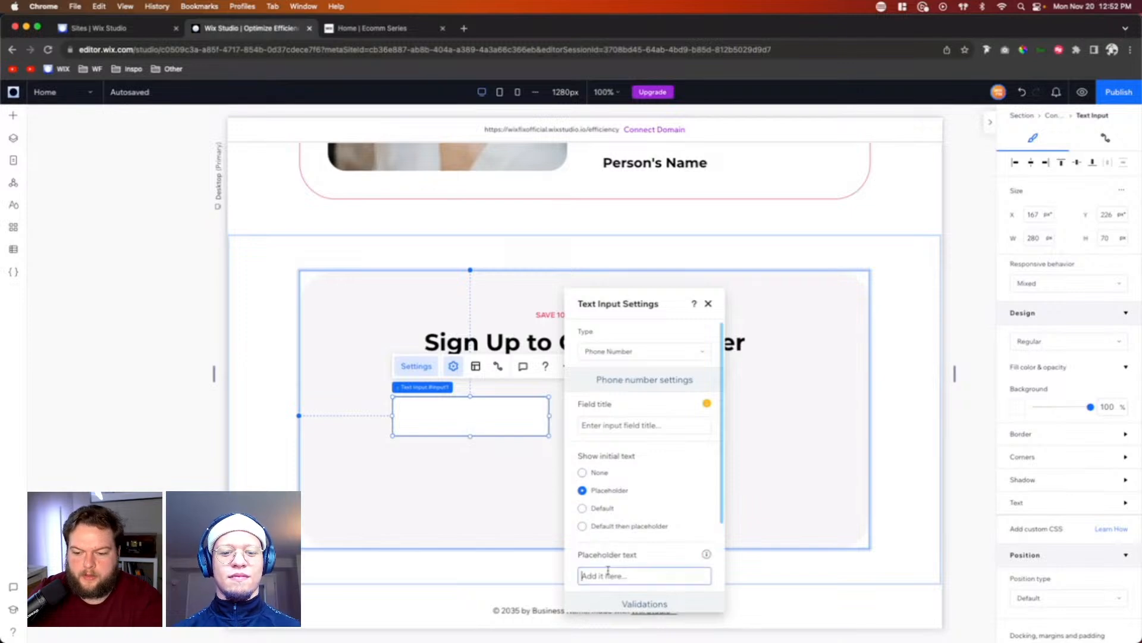
pyautogui.write('Y')
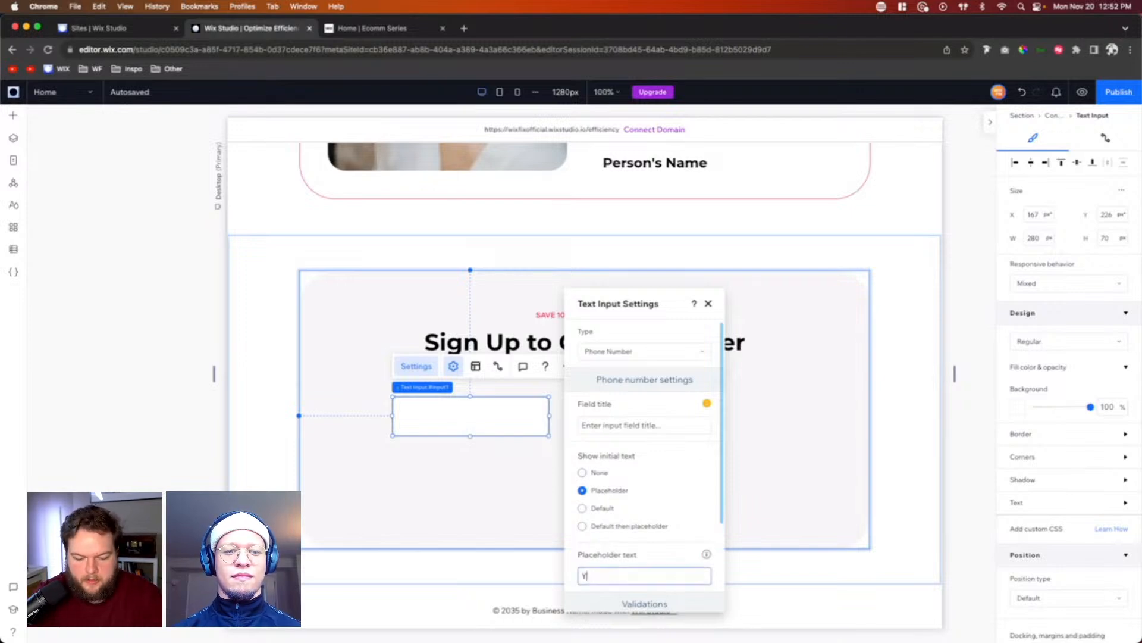
pyautogui.write('our')
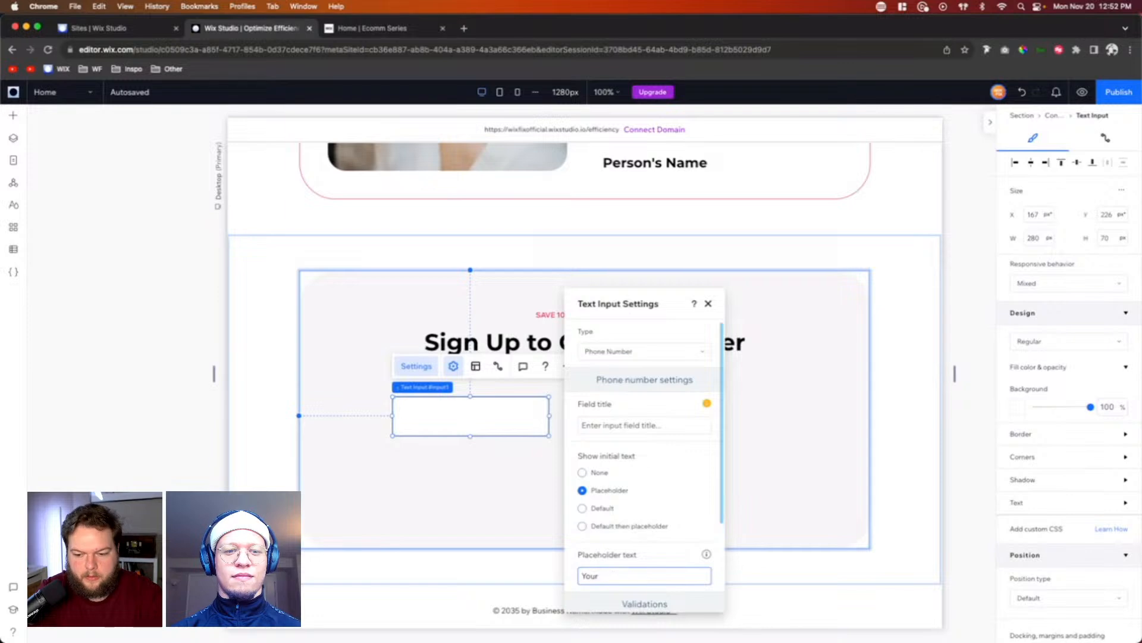
pyautogui.write(' EWail')
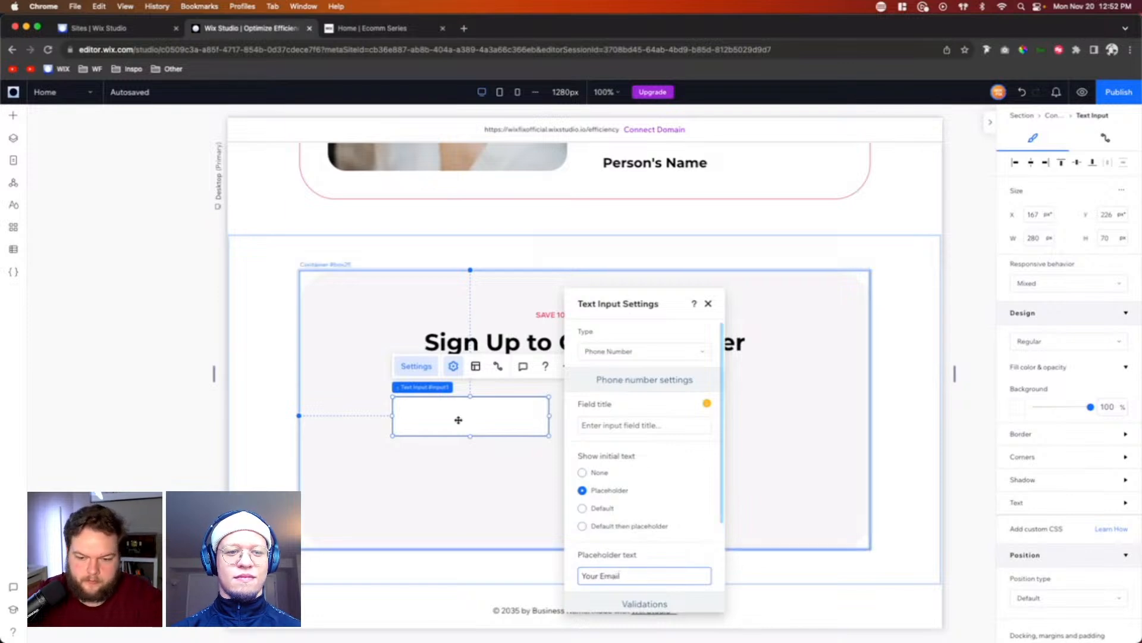
pyautogui.click(500, 424)
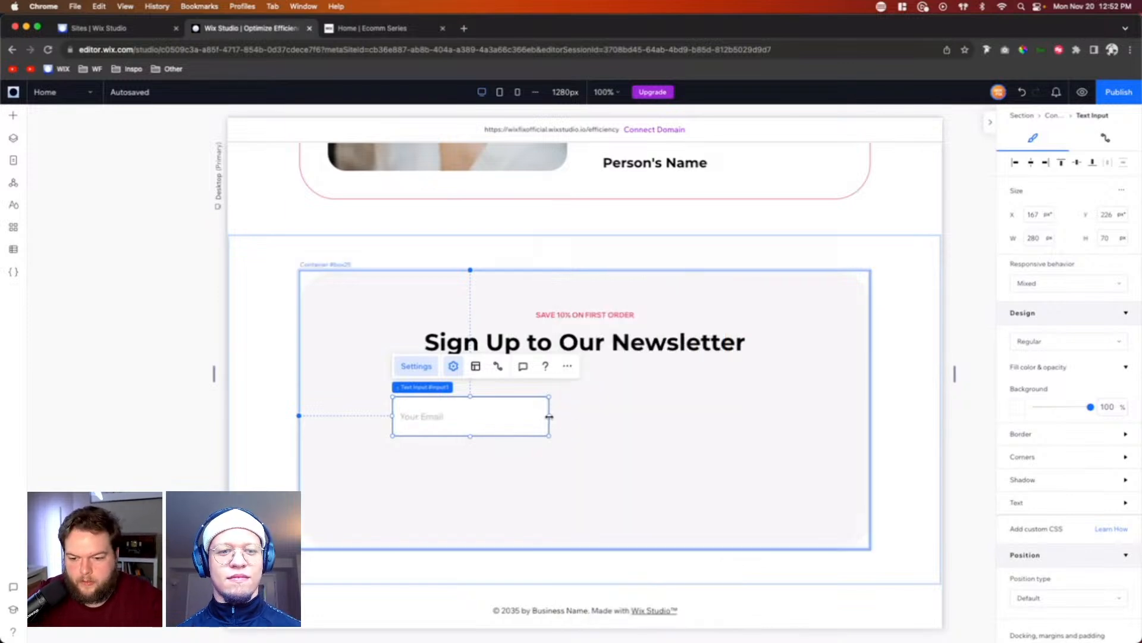
pyautogui.moveTo(550, 417); pyautogui.dragTo(633, 418)
# Step: Copy the "Shop Now" button from the Browse by Category section into the newsletter container and place it to the right of the email input
pyautogui.scroll(3, 763, 391)
pyautogui.scroll(15, 764, 390)
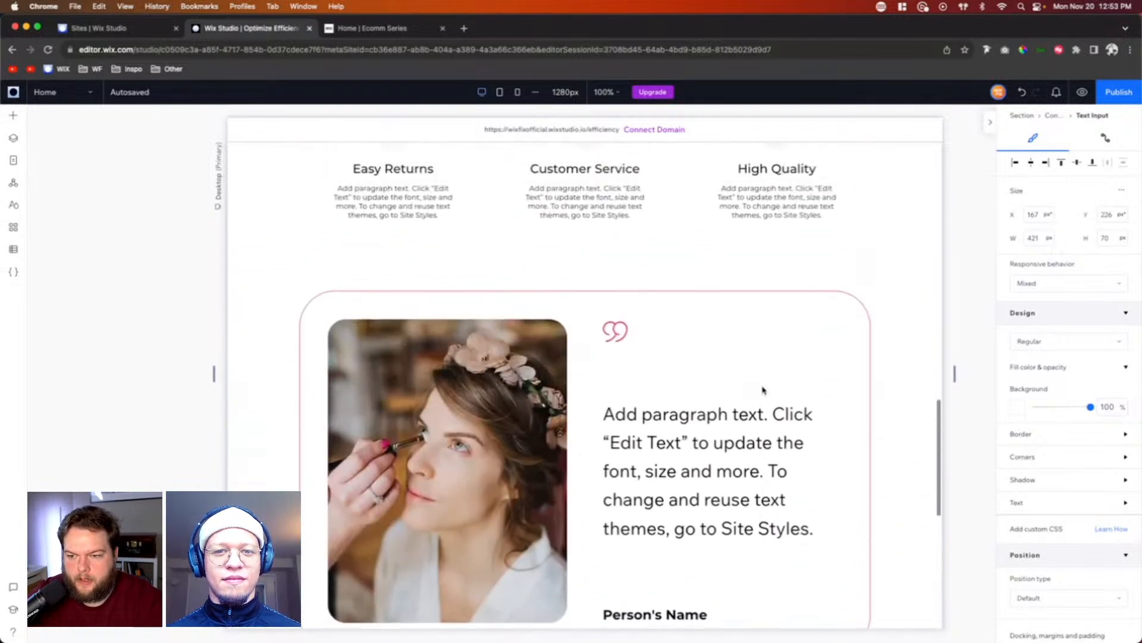
pyautogui.click(840, 351)
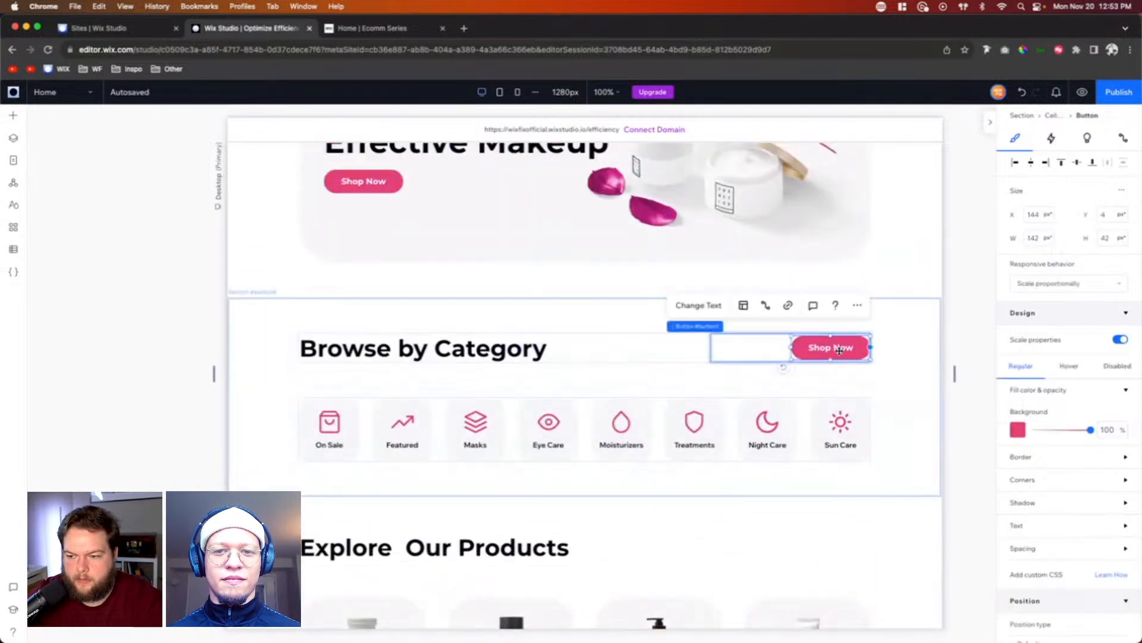
pyautogui.scroll(-15, 839, 351)
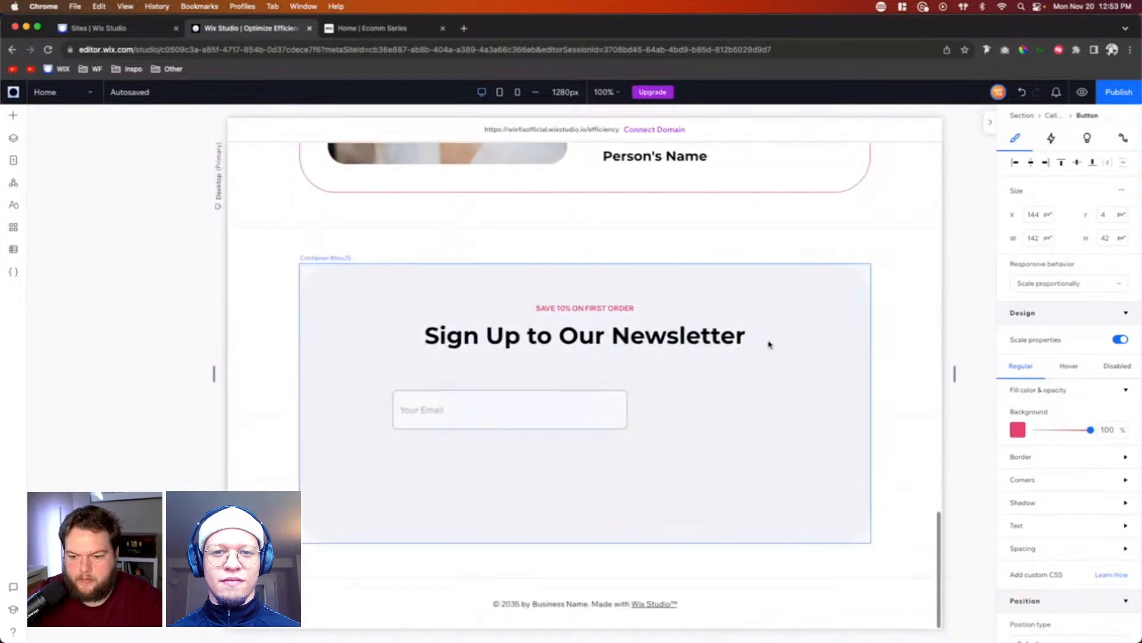
pyautogui.click(701, 395)
pyautogui.press('super+v')
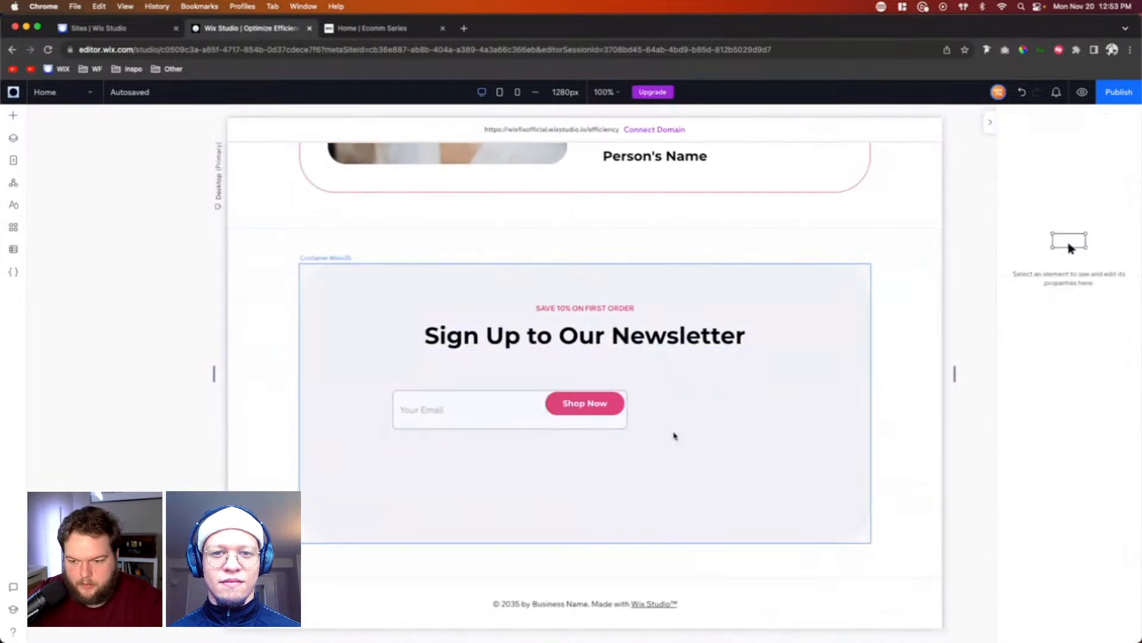
pyautogui.click(562, 405)
pyautogui.moveTo(563, 404); pyautogui.dragTo(696, 398)
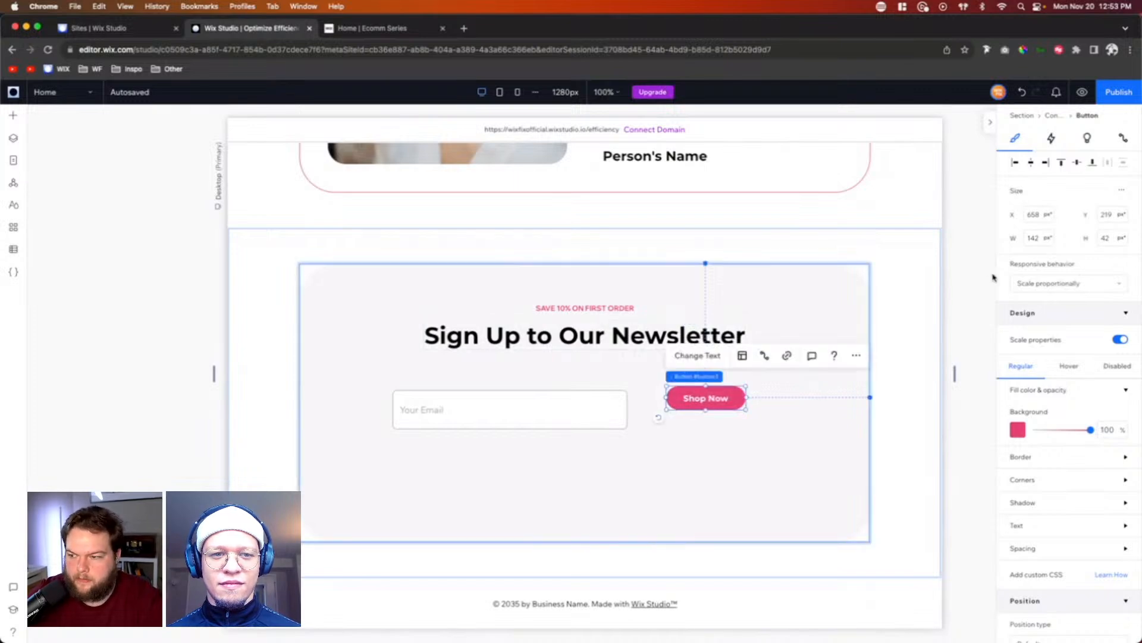
# Step: Set the email input's height to 42 px and move it to line up with the heading's left edge and the button's row
pyautogui.click(485, 417)
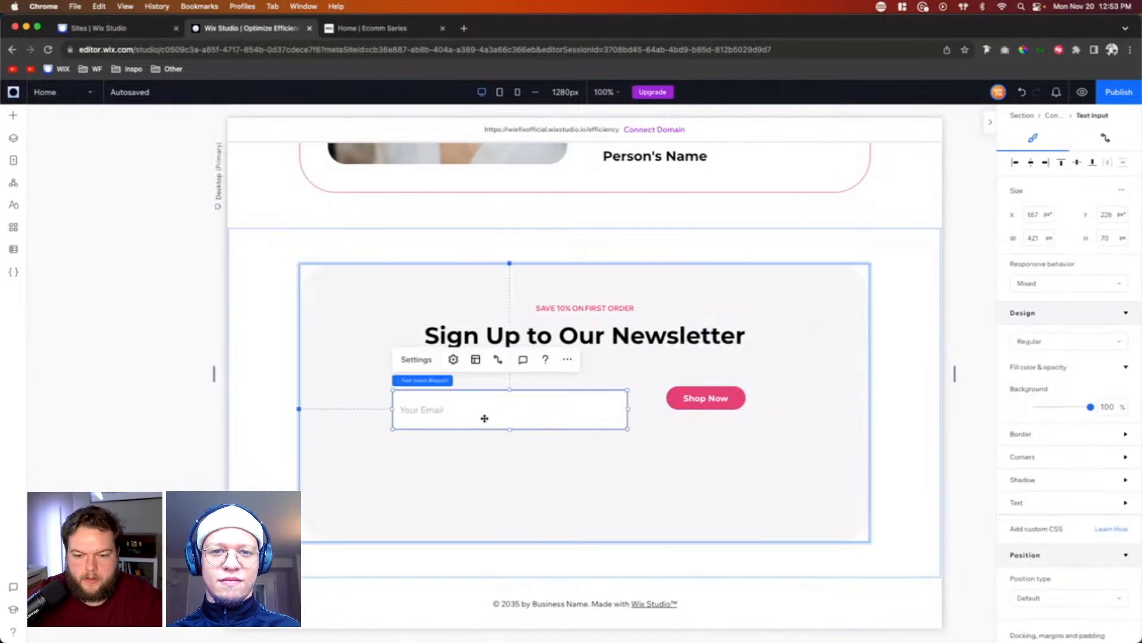
pyautogui.click(1112, 240)
pyautogui.write('42')
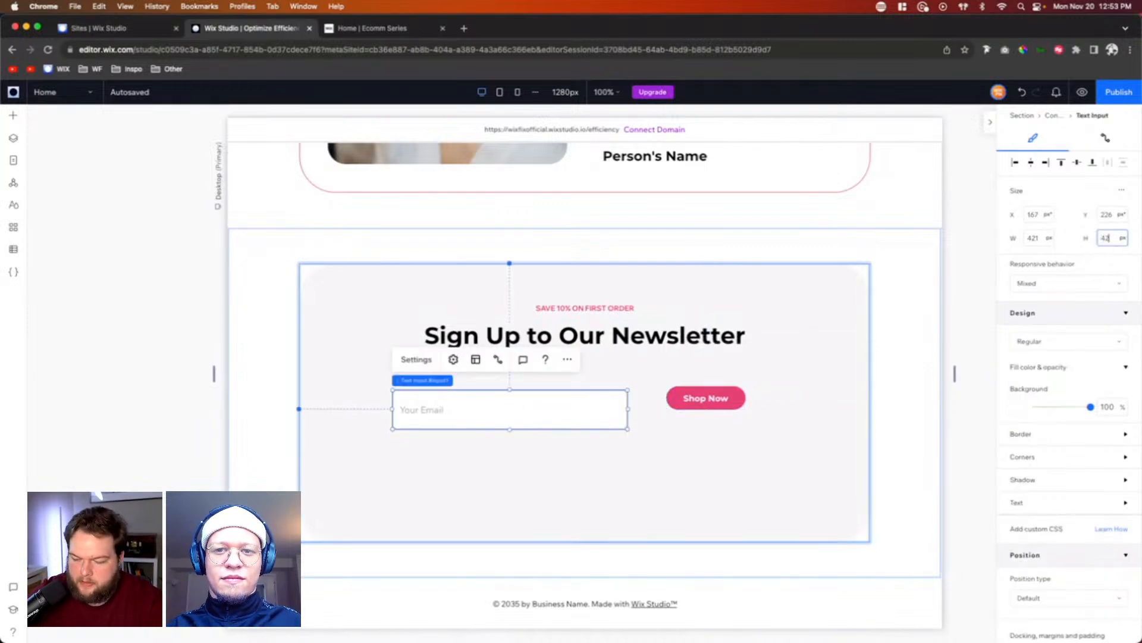
pyautogui.press('Return')
pyautogui.moveTo(539, 406); pyautogui.dragTo(572, 402)
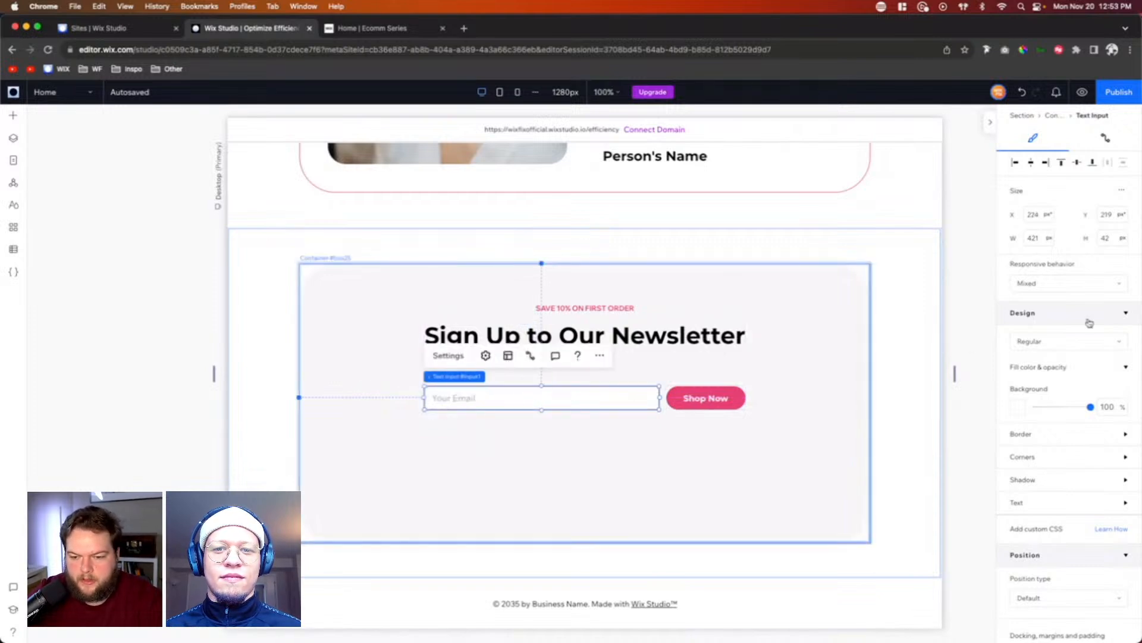
# Step: Remove the email input's visible border by setting its border opacity to 0% and border width to 0 px
pyautogui.scroll(-4, 1055, 366)
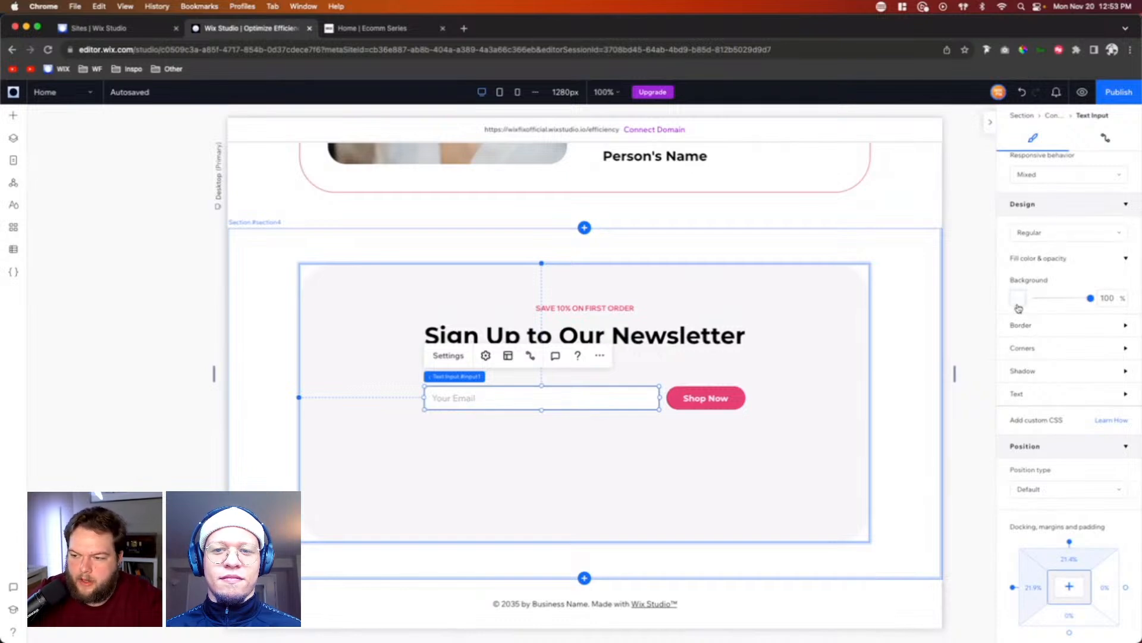
pyautogui.click(1022, 325)
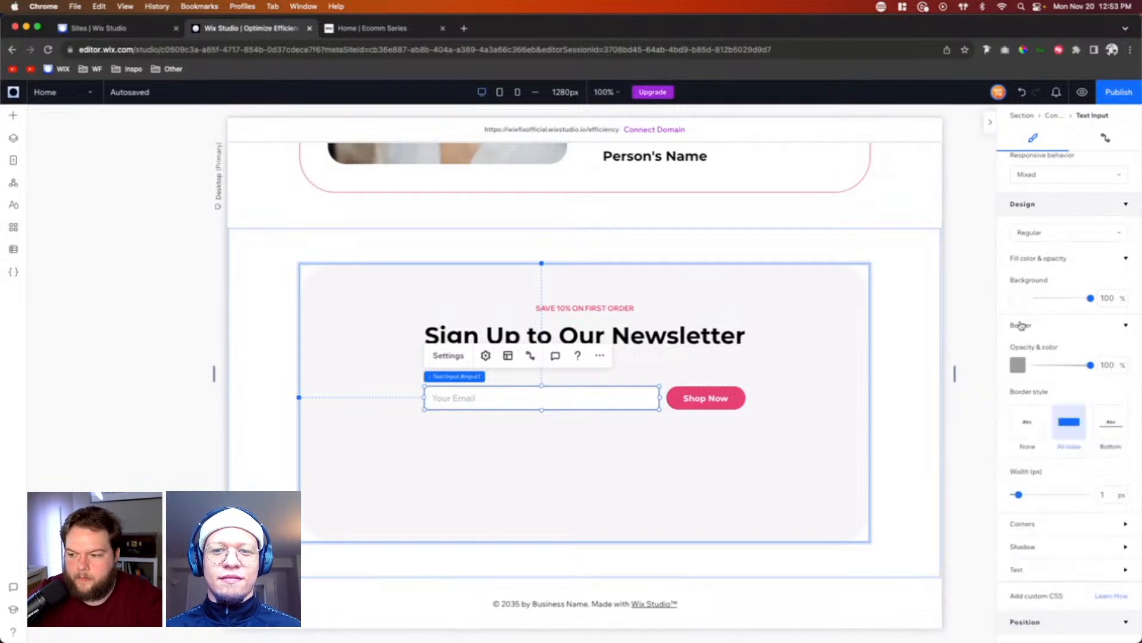
pyautogui.click(1108, 365)
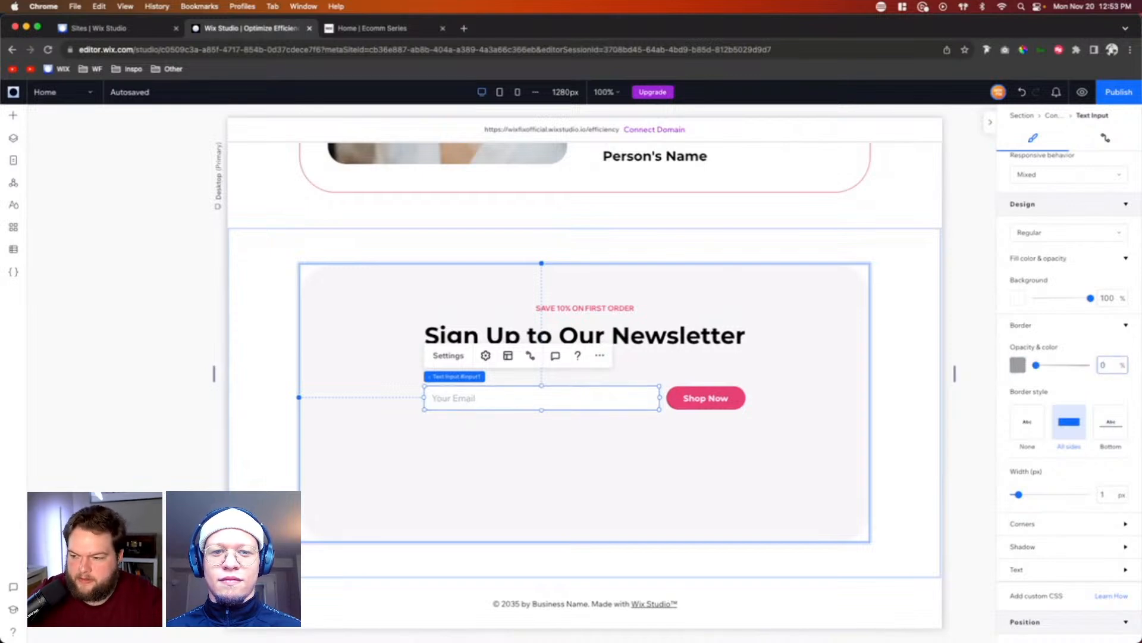
pyautogui.write('0')
pyautogui.click(1108, 495)
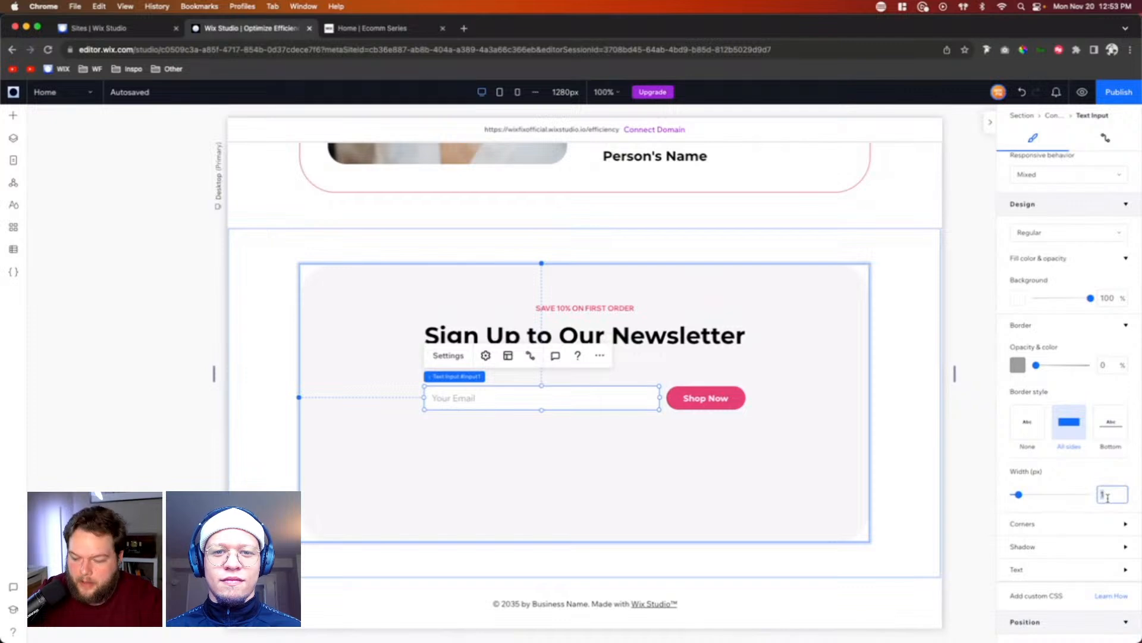
pyautogui.write('0')
# Step: Round all corners of the email input with a radius of 999 px
pyautogui.scroll(-5, 1075, 477)
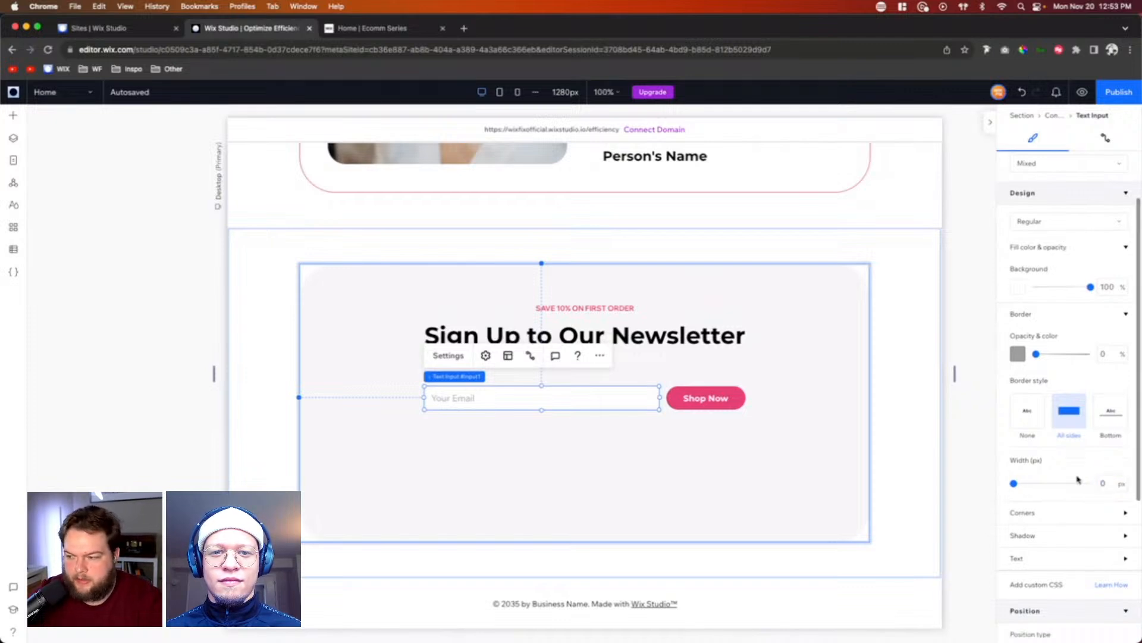
pyautogui.click(1034, 407)
pyautogui.click(1029, 443)
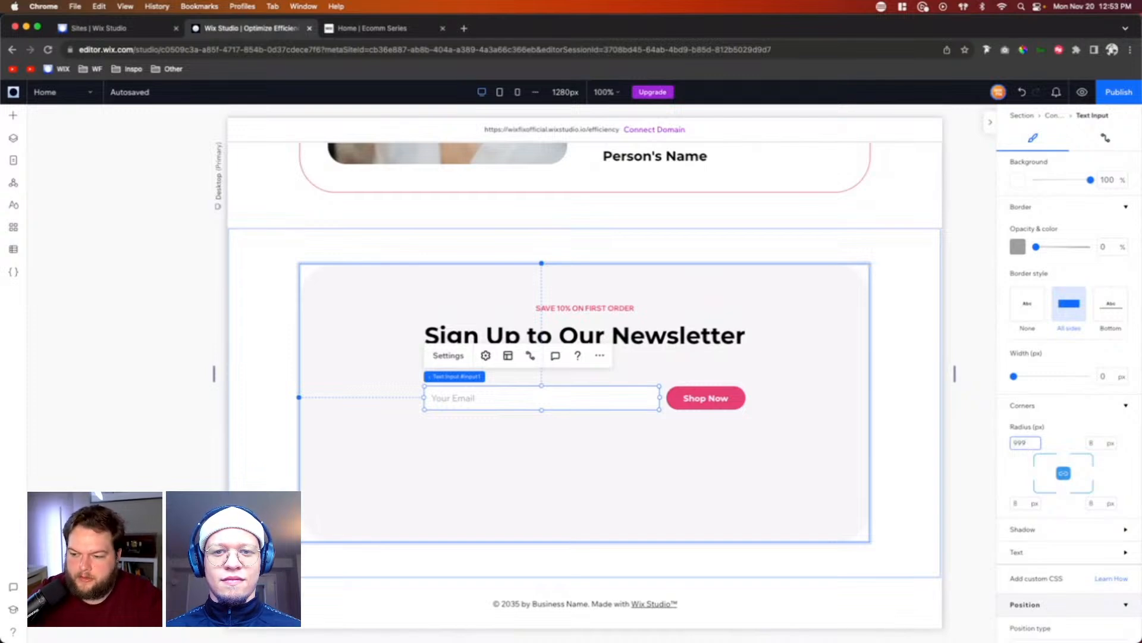
pyautogui.press('Return')
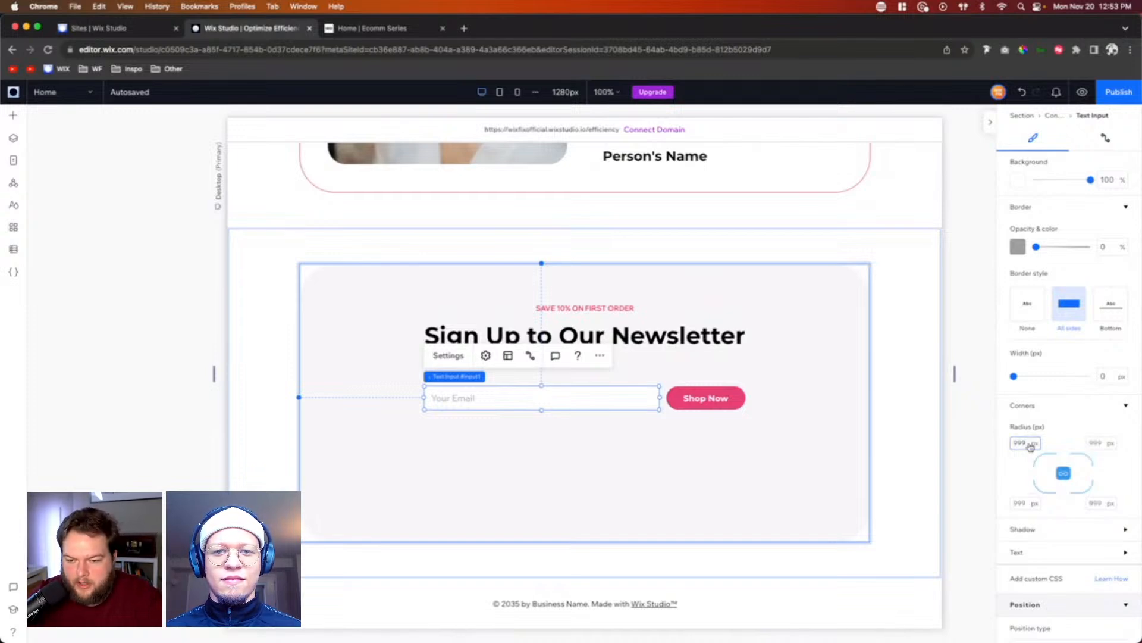
# Step: Change the email input's placeholder color to the medium gray from the theme colors
pyautogui.click(1041, 552)
pyautogui.scroll(-2, 1043, 558)
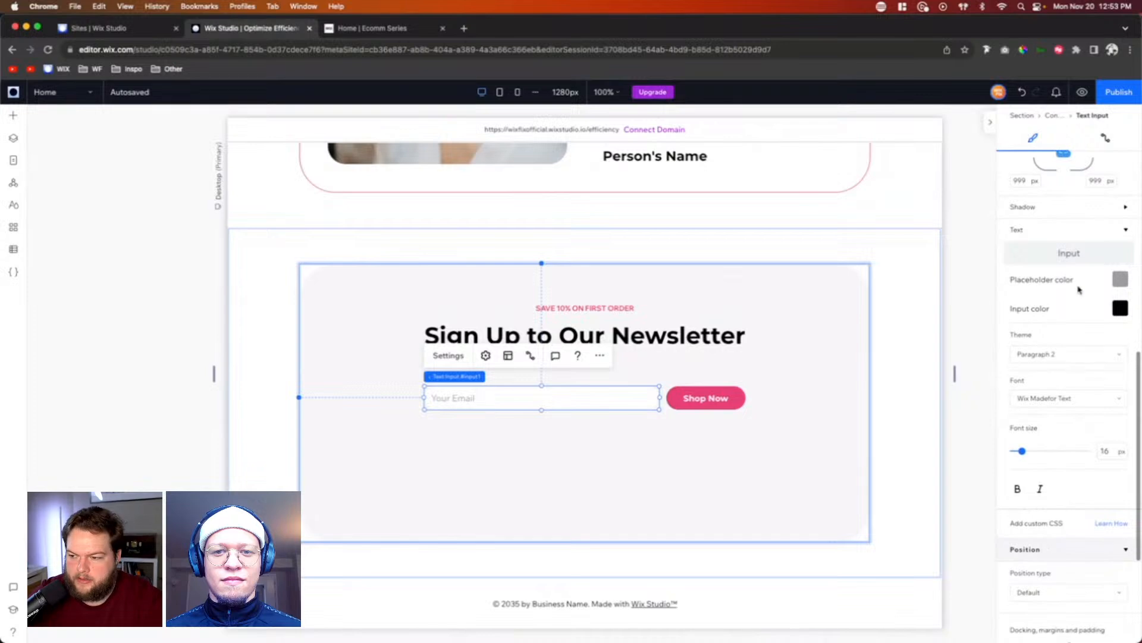
pyautogui.click(1121, 279)
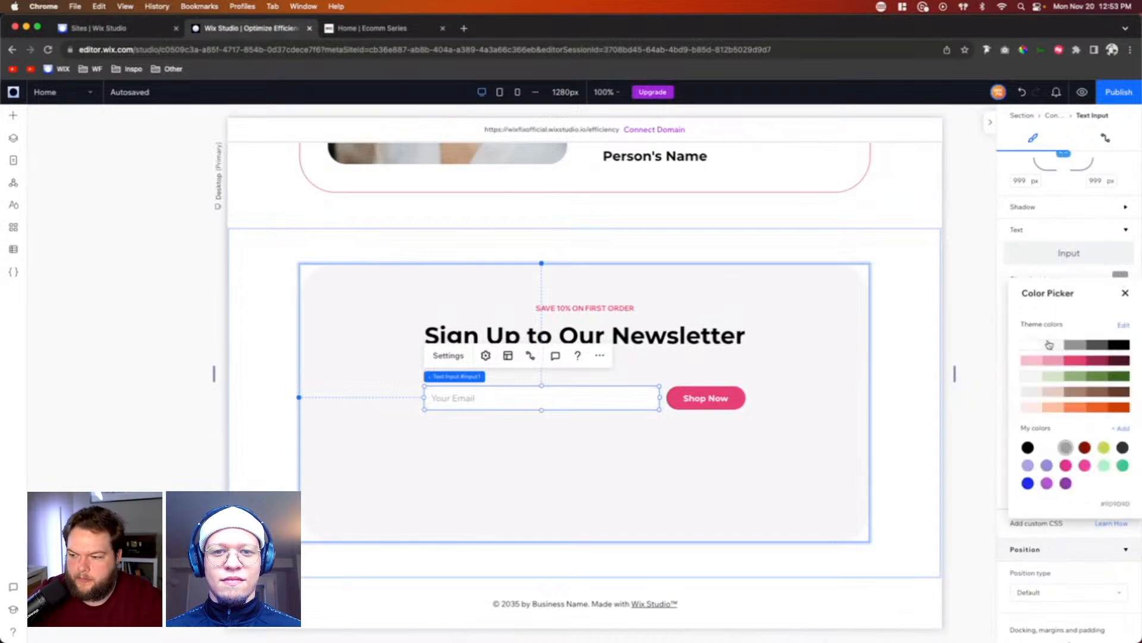
pyautogui.click(1074, 345)
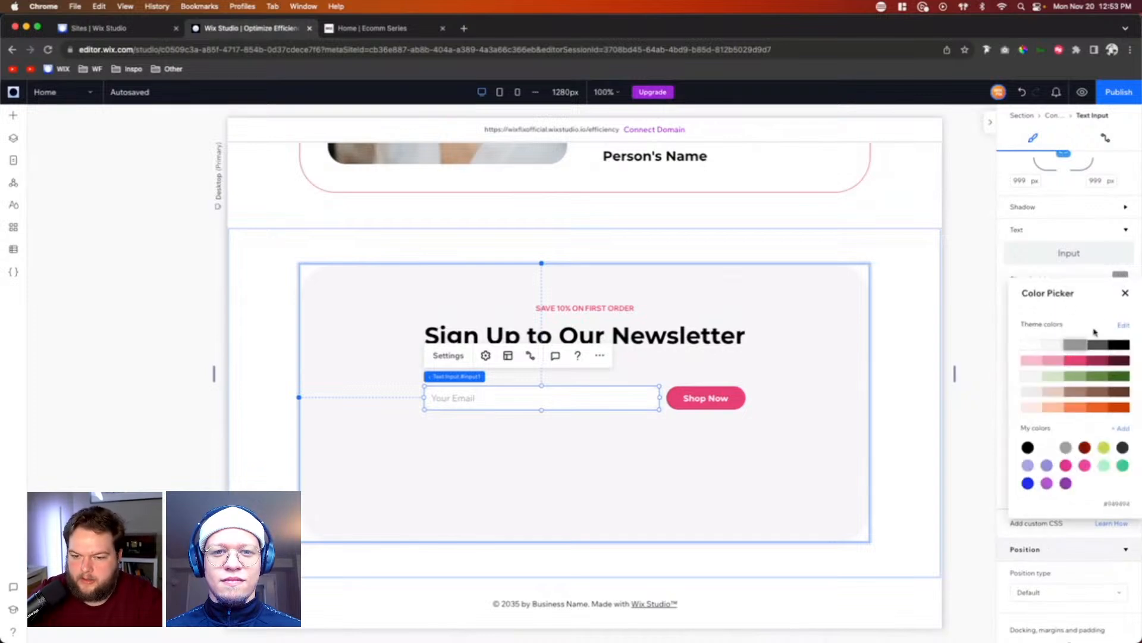
pyautogui.click(1125, 293)
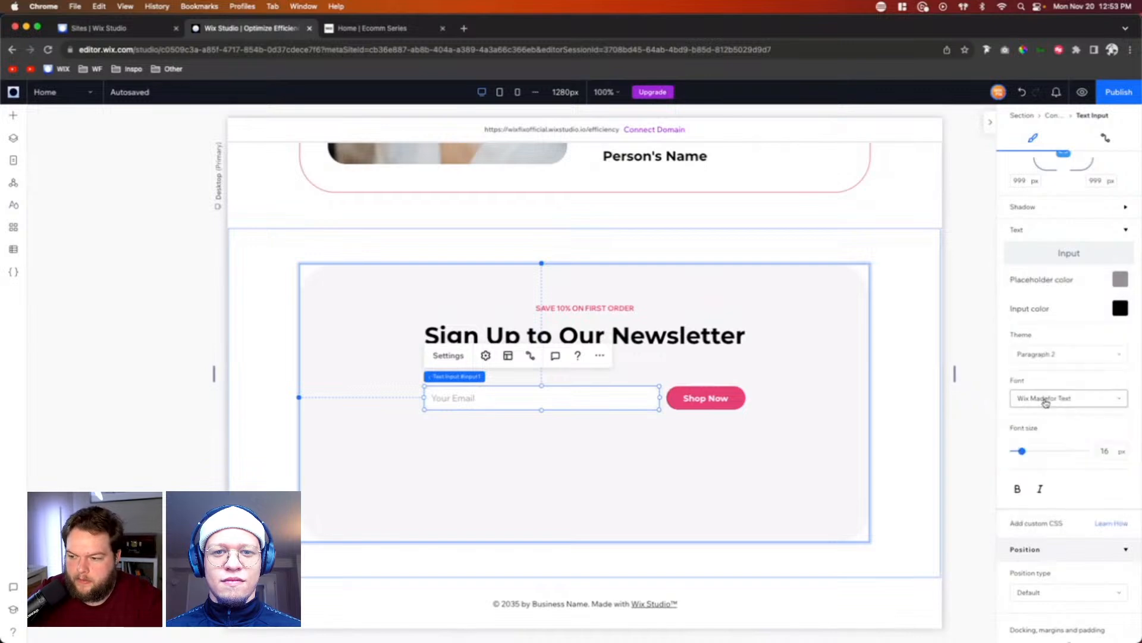
# Step: Set the email input's font to Montserrat Regular and increase its placeholder indent to about 22 px
pyautogui.click(1046, 399)
pyautogui.write('Montserrat Black')
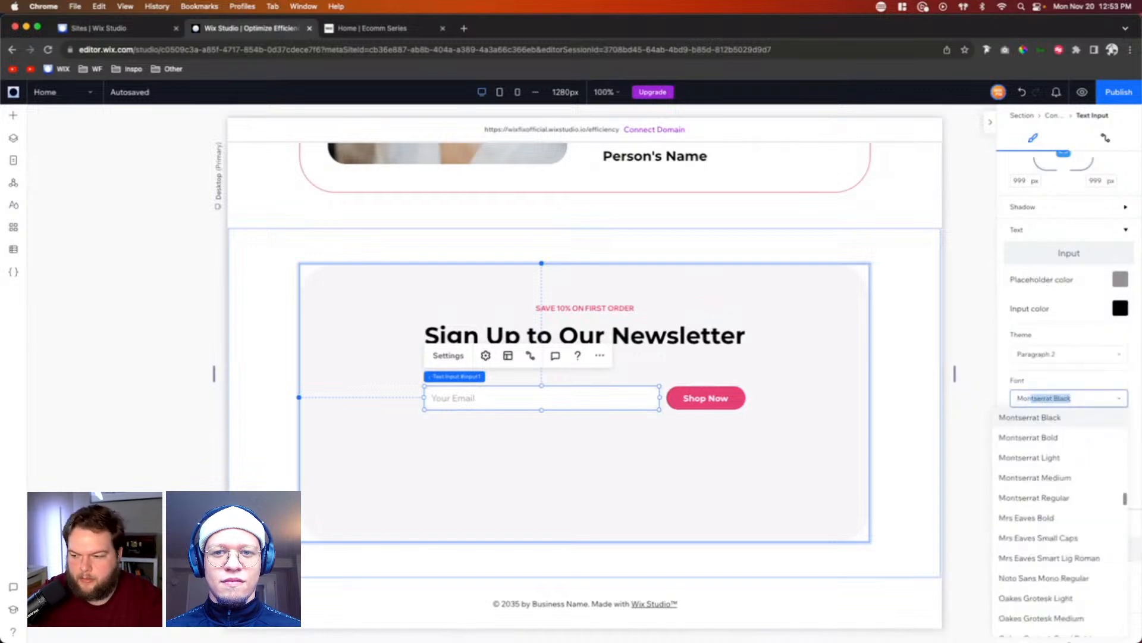
pyautogui.click(1047, 500)
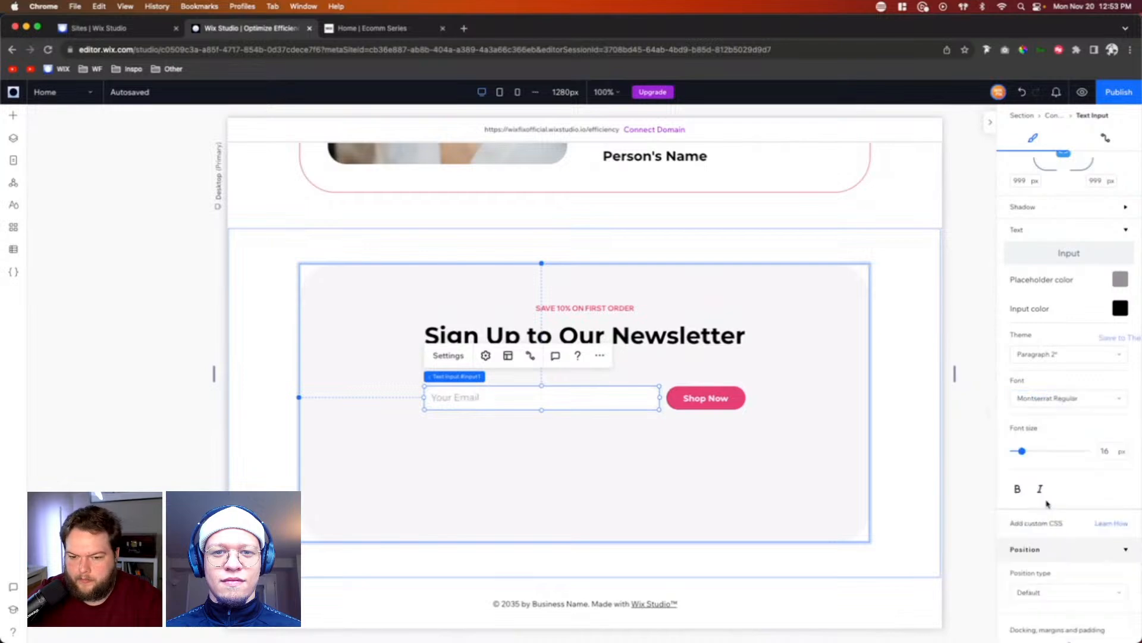
pyautogui.click(508, 356)
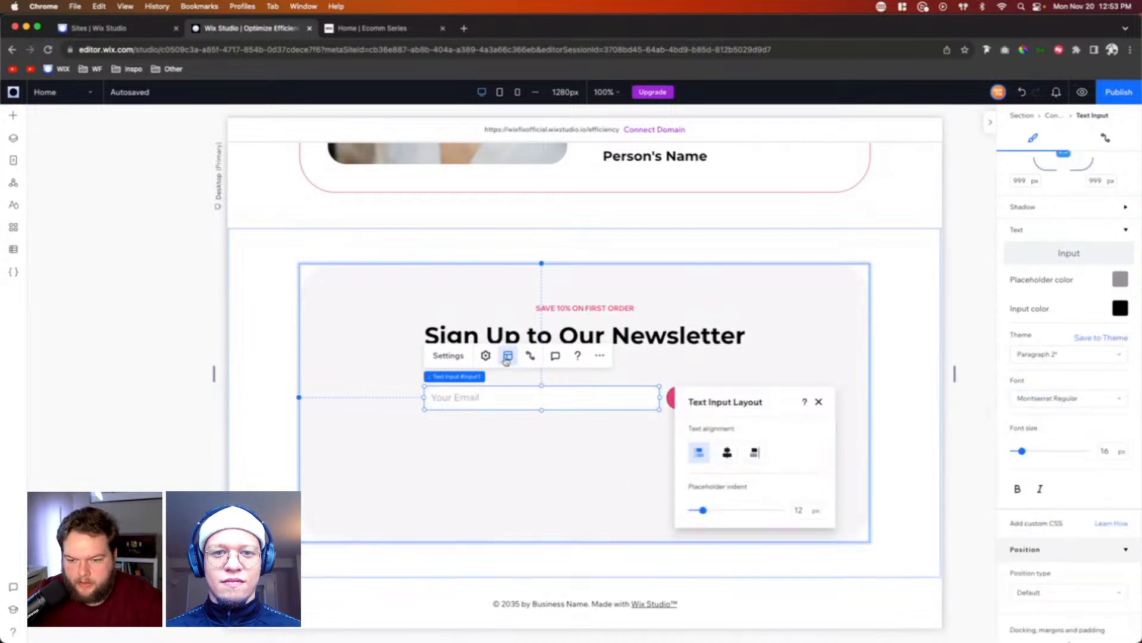
pyautogui.moveTo(704, 513); pyautogui.dragTo(709, 514)
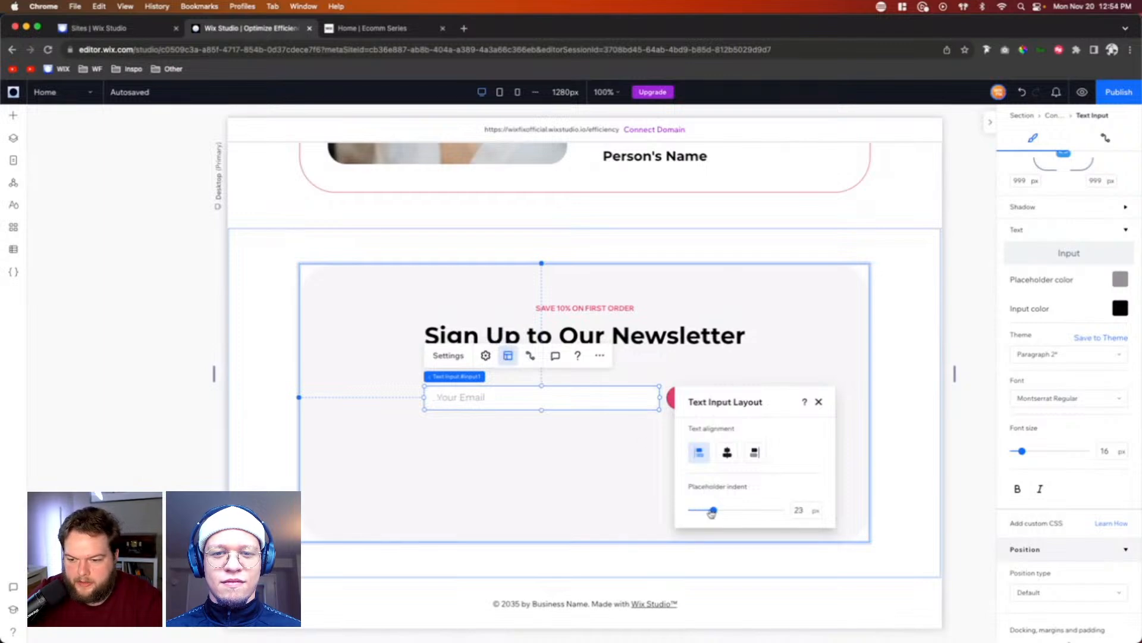
# Step: Combine the email input and Shop Now button into a horizontal stack, centered in the container at a Y position of 189 px
pyautogui.click(641, 436)
pyautogui.click(704, 402)
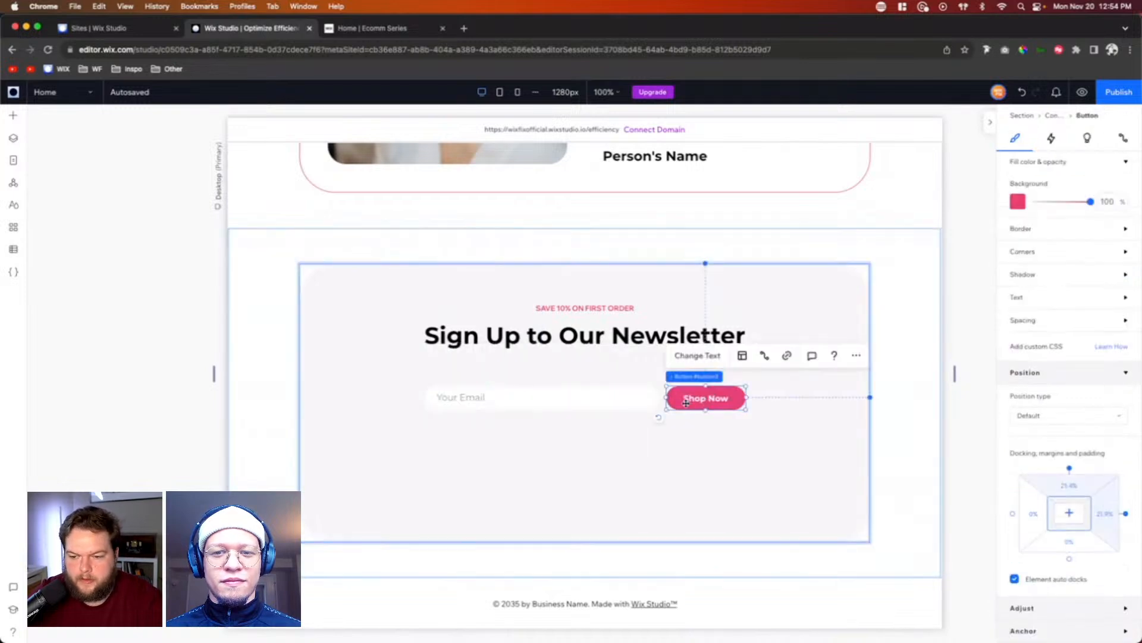
pyautogui.keyDown('shift'); pyautogui.click(617, 402); pyautogui.keyUp('shift')
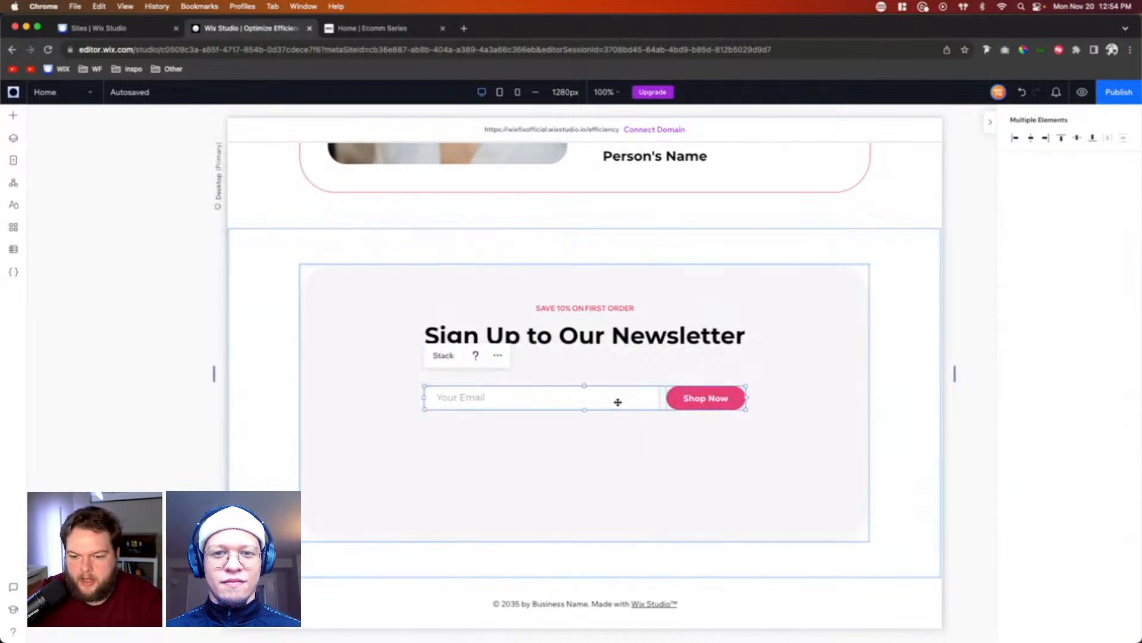
pyautogui.click(444, 356)
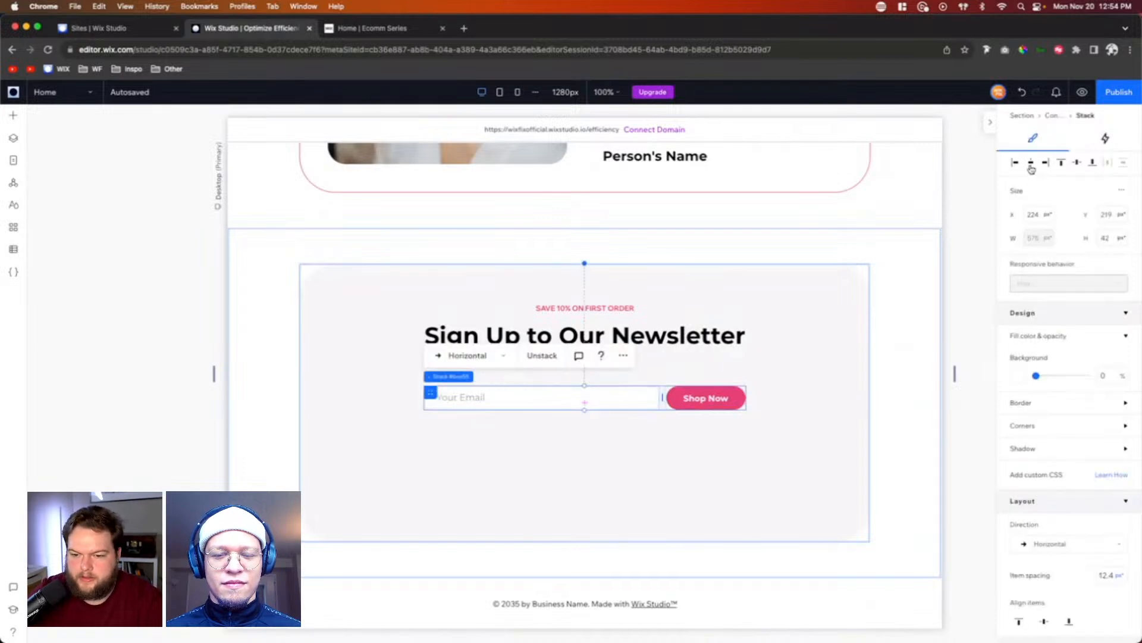
pyautogui.hotkey('shift', 'Up')
pyautogui.hotkey('shift', 'Up')
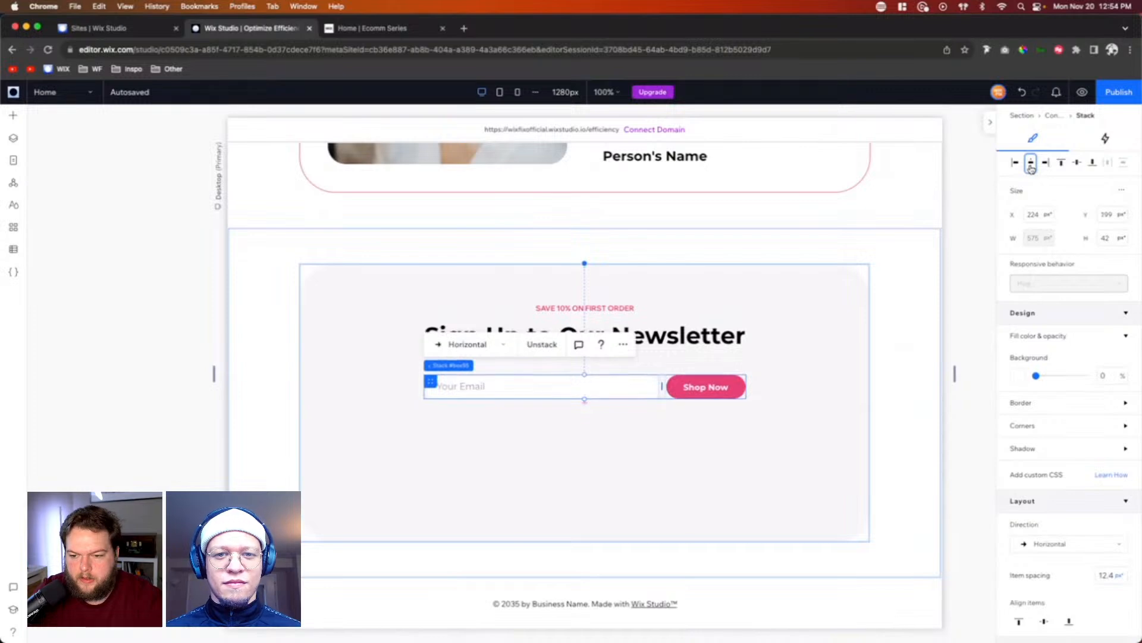
# Step: Add the email and button row to the newsletter title stack and set the combined stack's bottom margin to 7%
pyautogui.keyDown('shift'); pyautogui.click(647, 316); pyautogui.keyUp('shift')
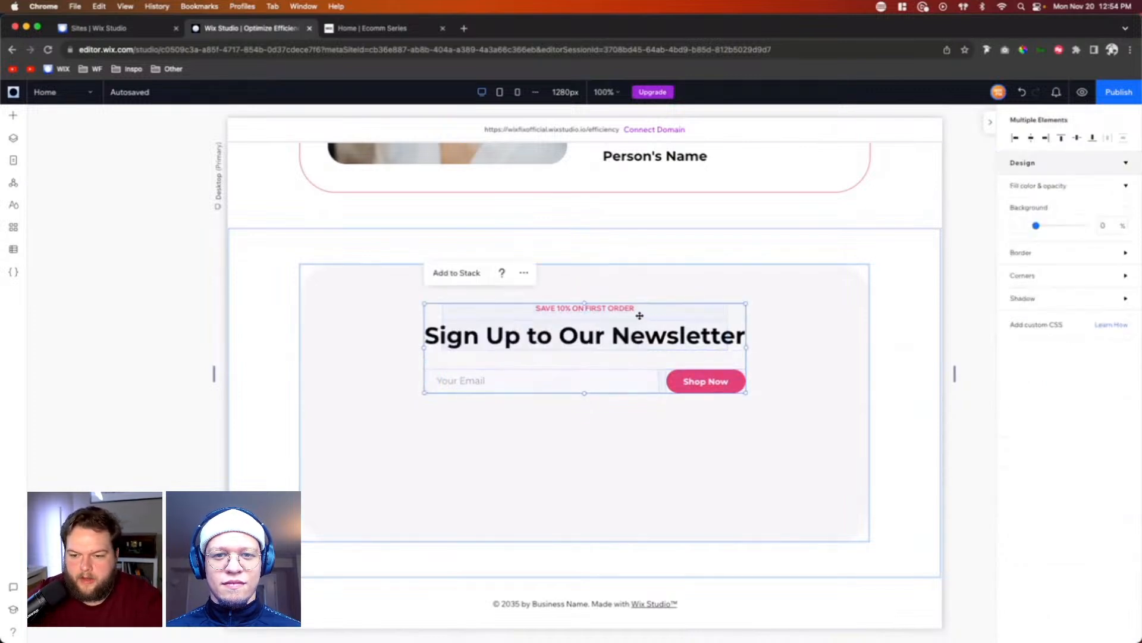
pyautogui.click(455, 273)
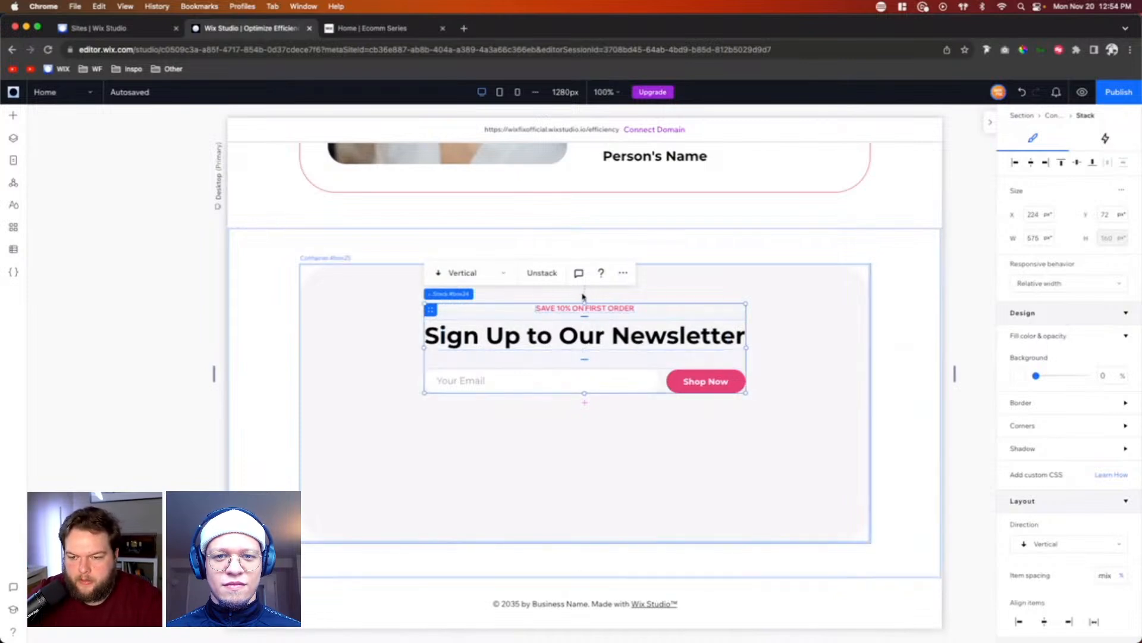
pyautogui.scroll(-5, 1038, 451)
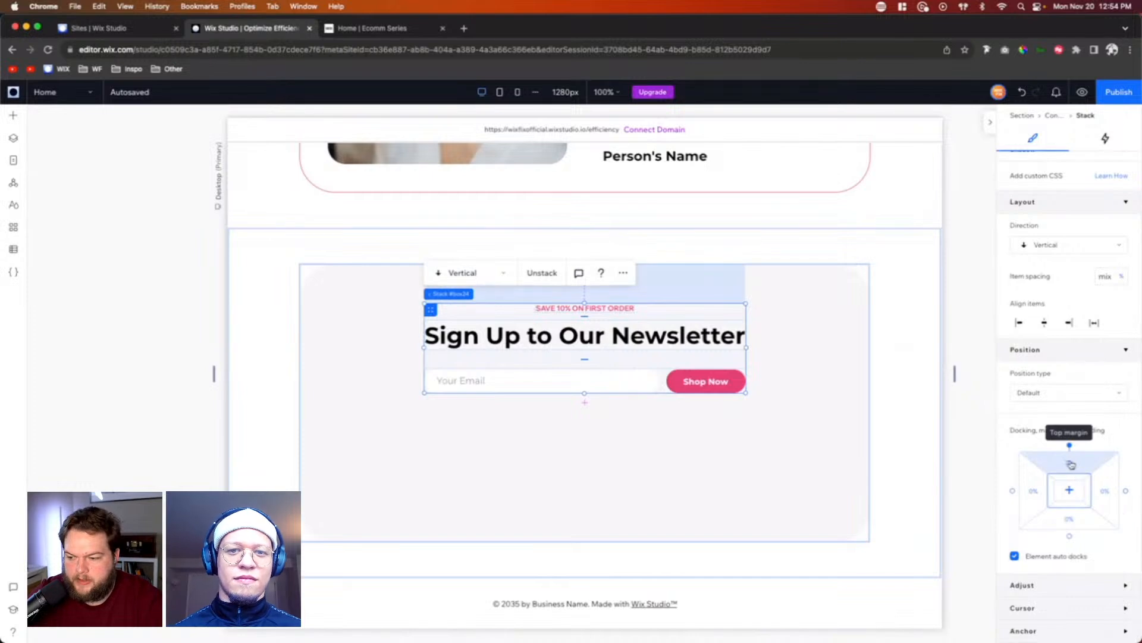
pyautogui.click(1077, 522)
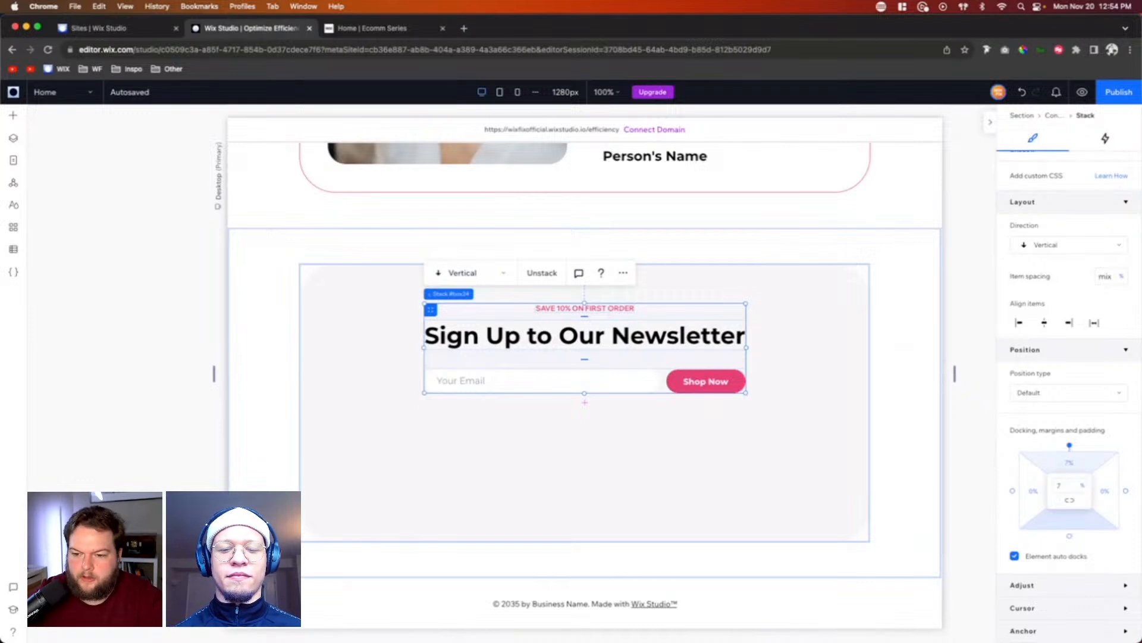
# Step: Reduce the newsletter section's height to 431 px so it fits its content
pyautogui.click(902, 375)
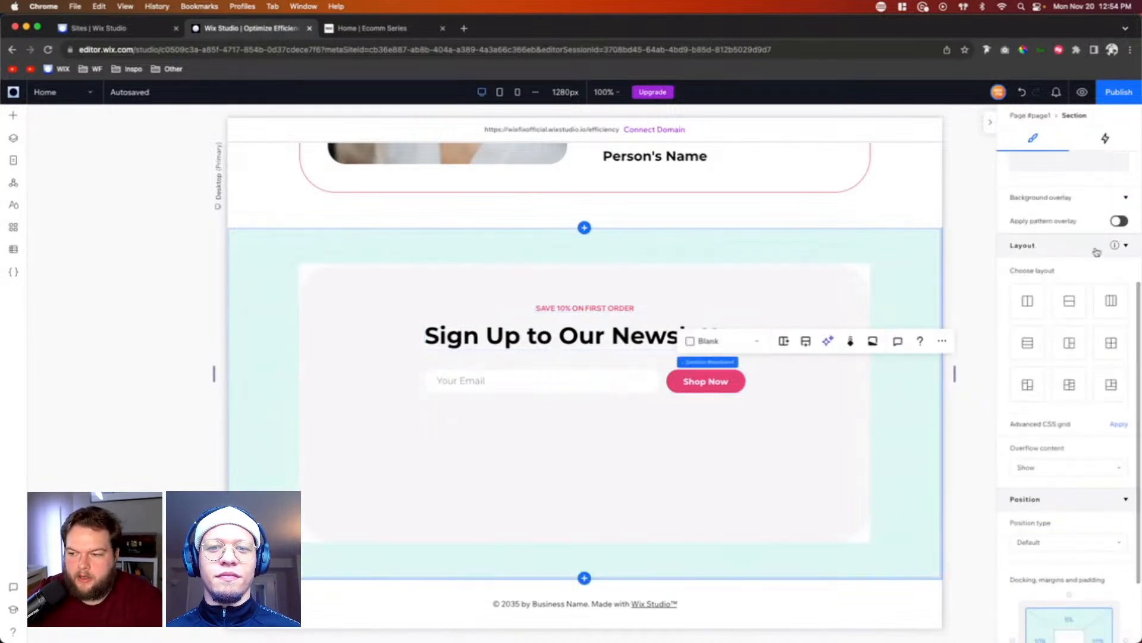
pyautogui.scroll(5, 1099, 247)
pyautogui.click(1113, 190)
pyautogui.write('431')
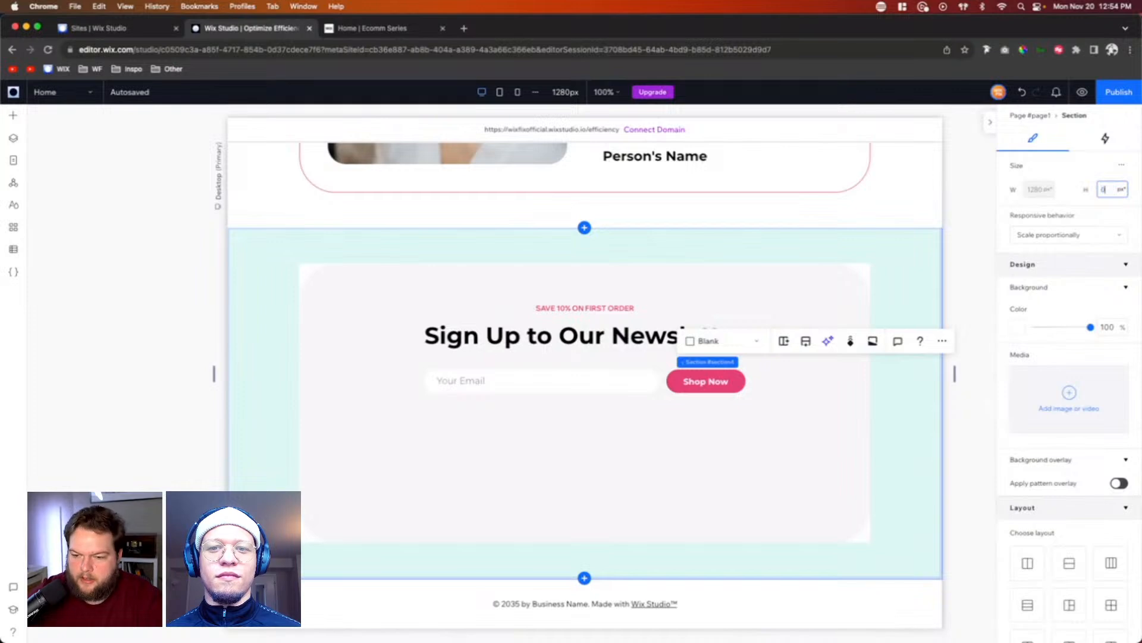
pyautogui.press('Return')
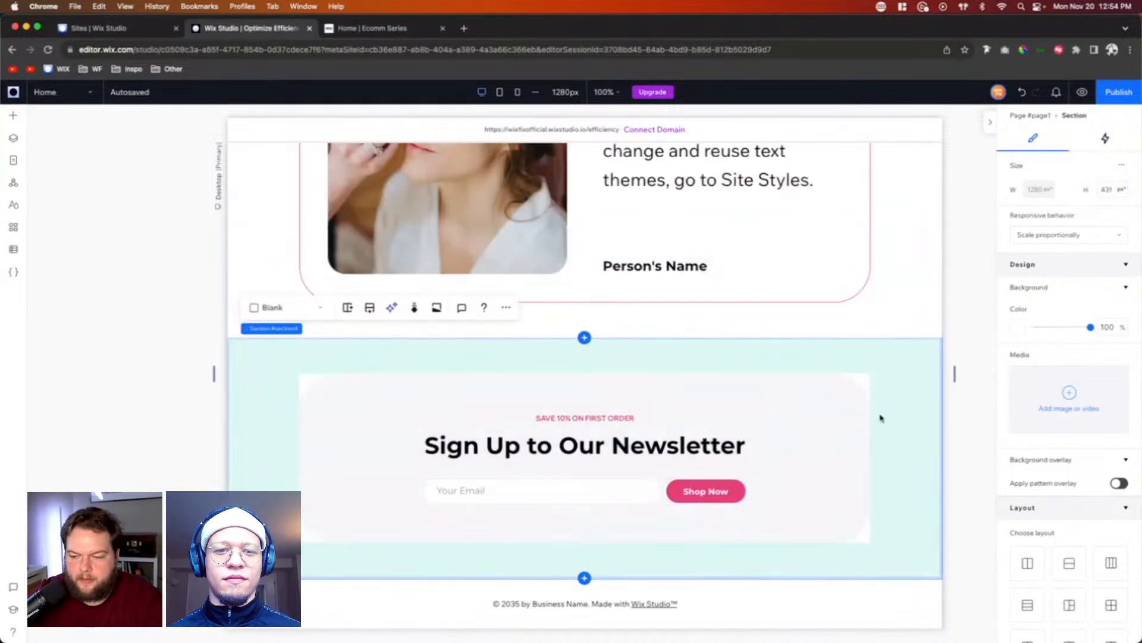
# Step: Preview the home page from the hero to the newsletter section with the developer console collapsed, and return to editing
pyautogui.scroll(20, 880, 417)
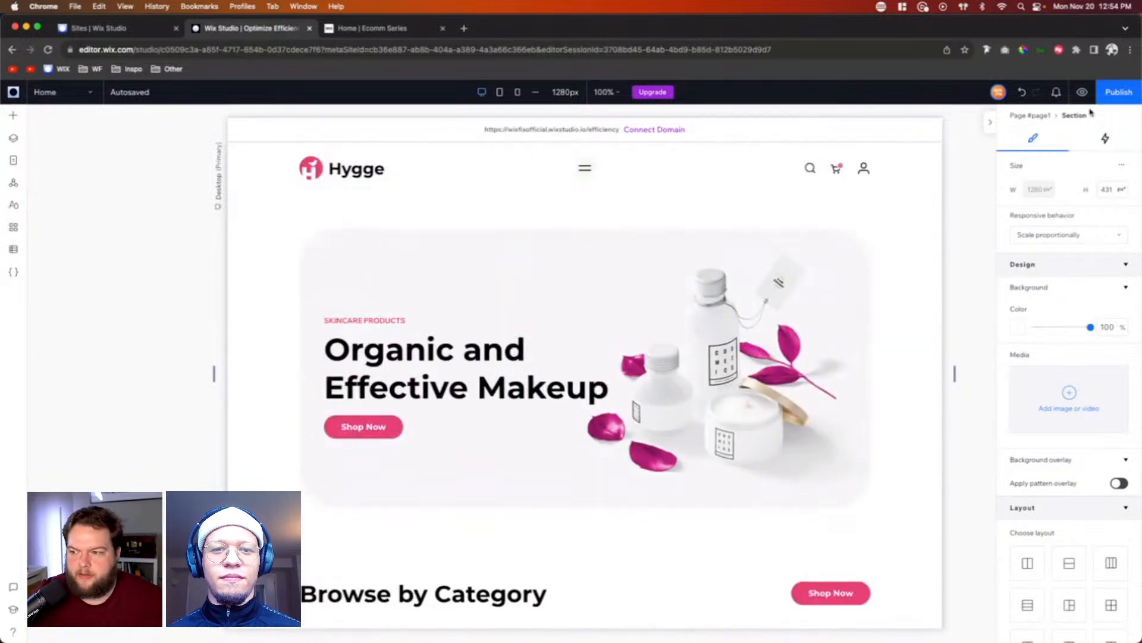
pyautogui.click(1081, 93)
pyautogui.scroll(-10, 898, 259)
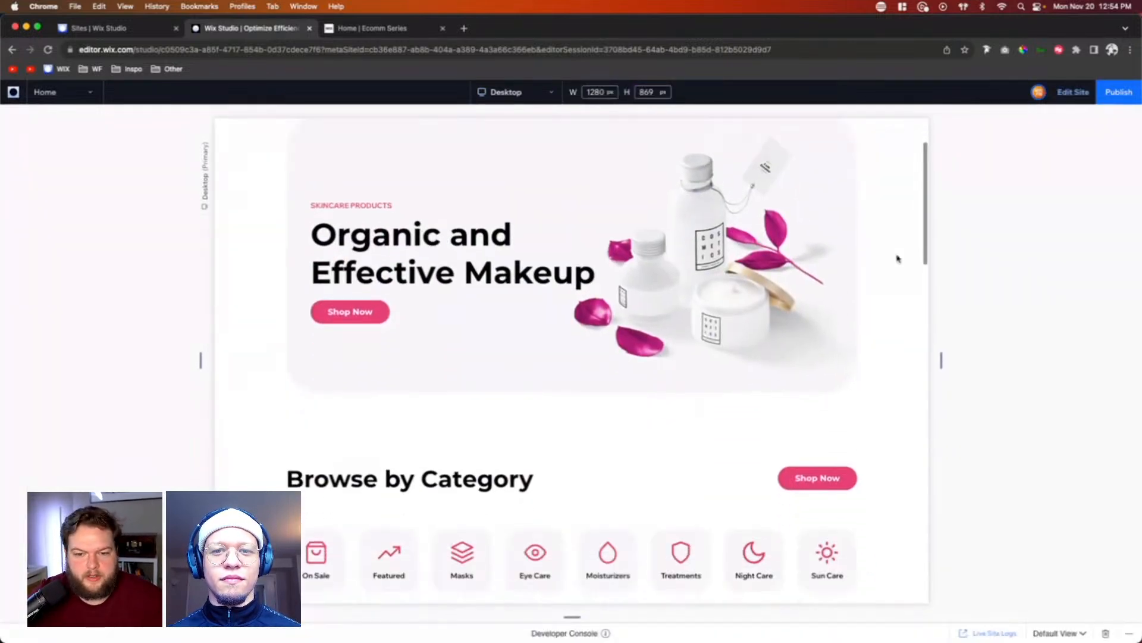
pyautogui.scroll(-15, 898, 258)
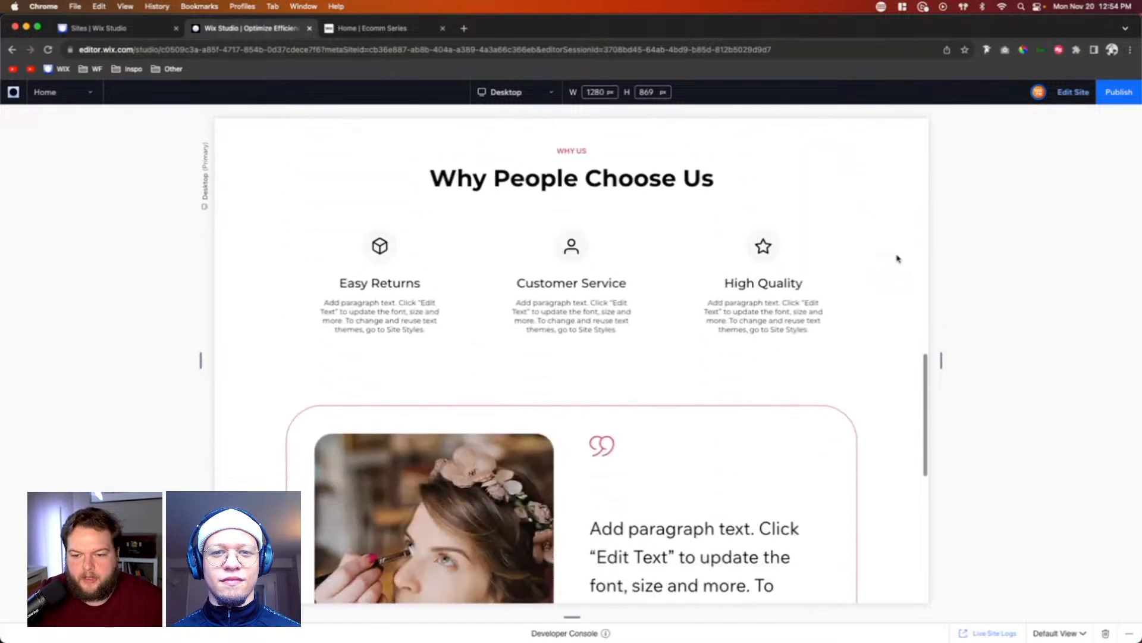
pyautogui.scroll(20, 898, 258)
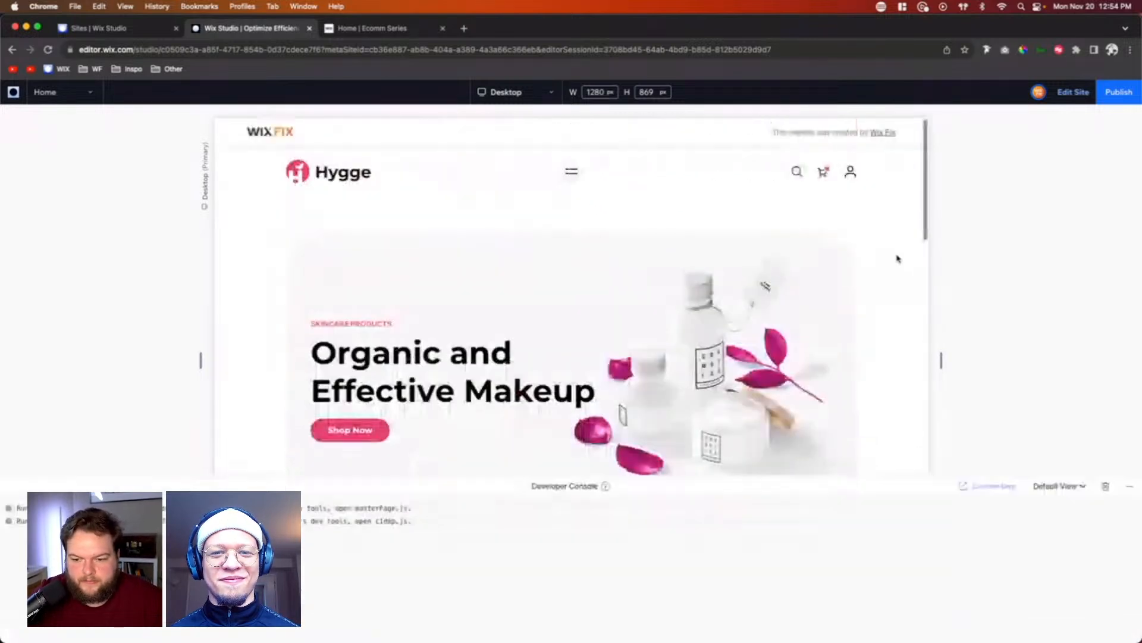
pyautogui.click(1130, 489)
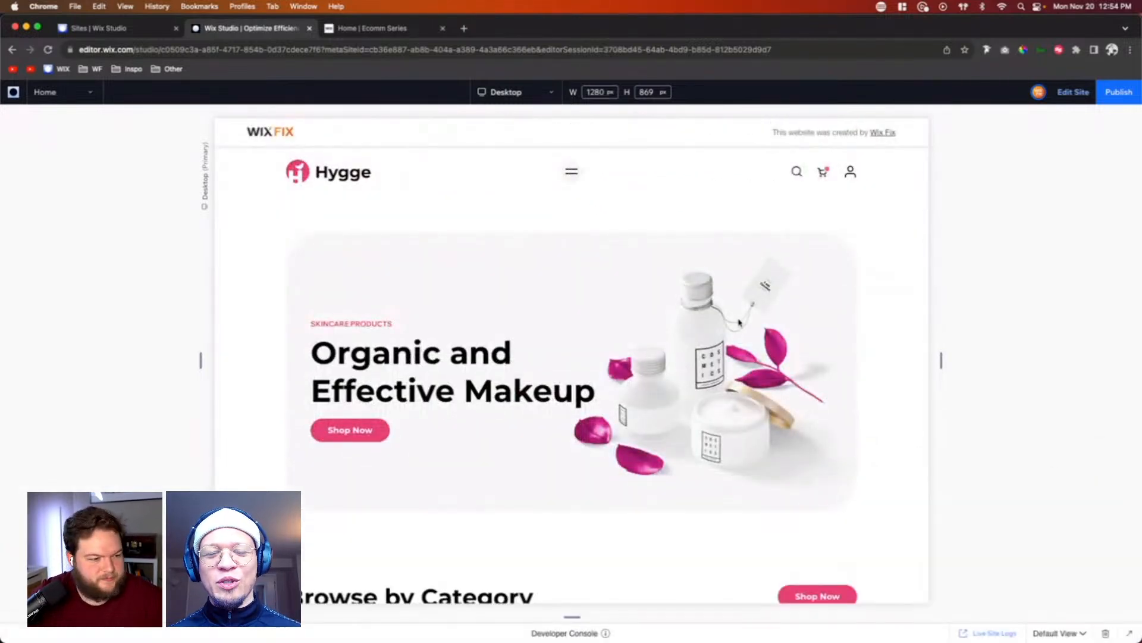
pyautogui.scroll(-10, 527, 298)
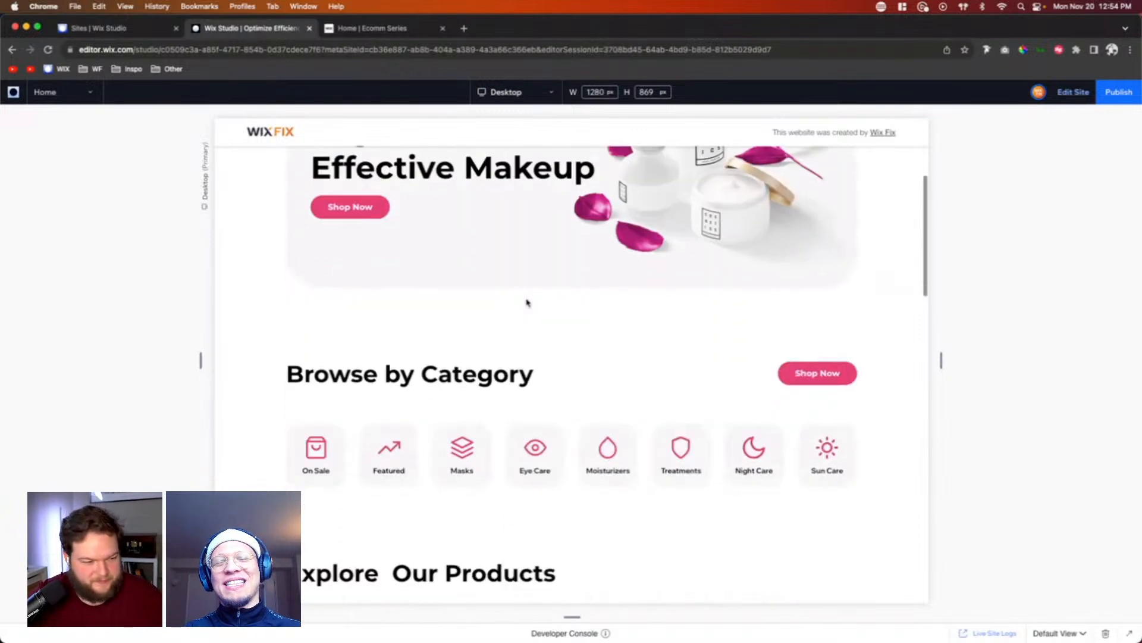
pyautogui.scroll(-8, 527, 298)
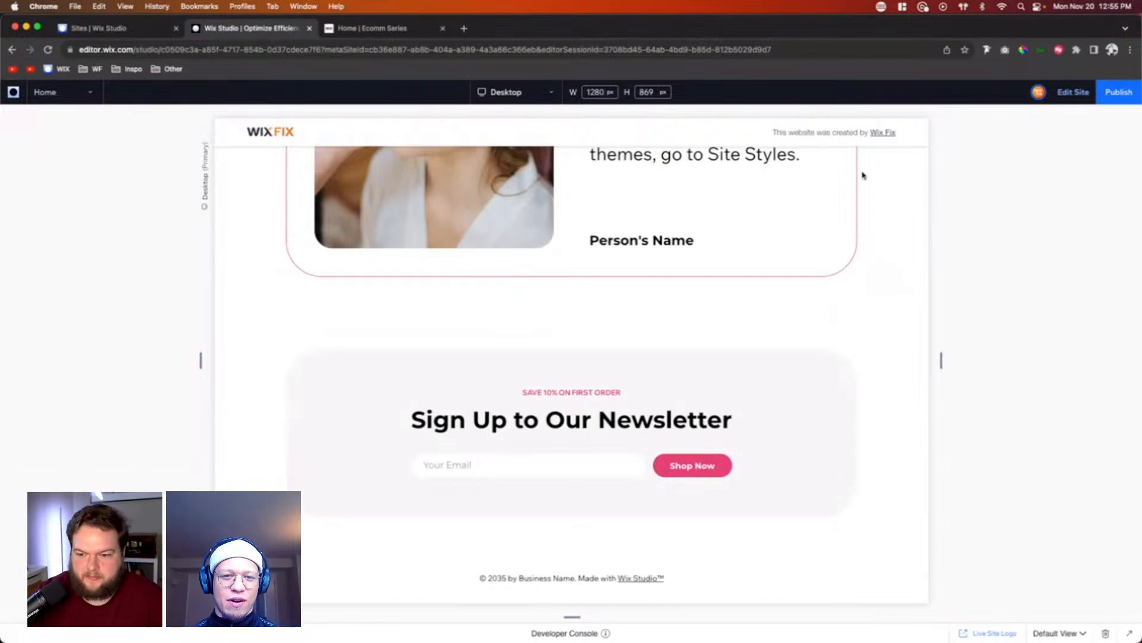
pyautogui.click(1074, 92)
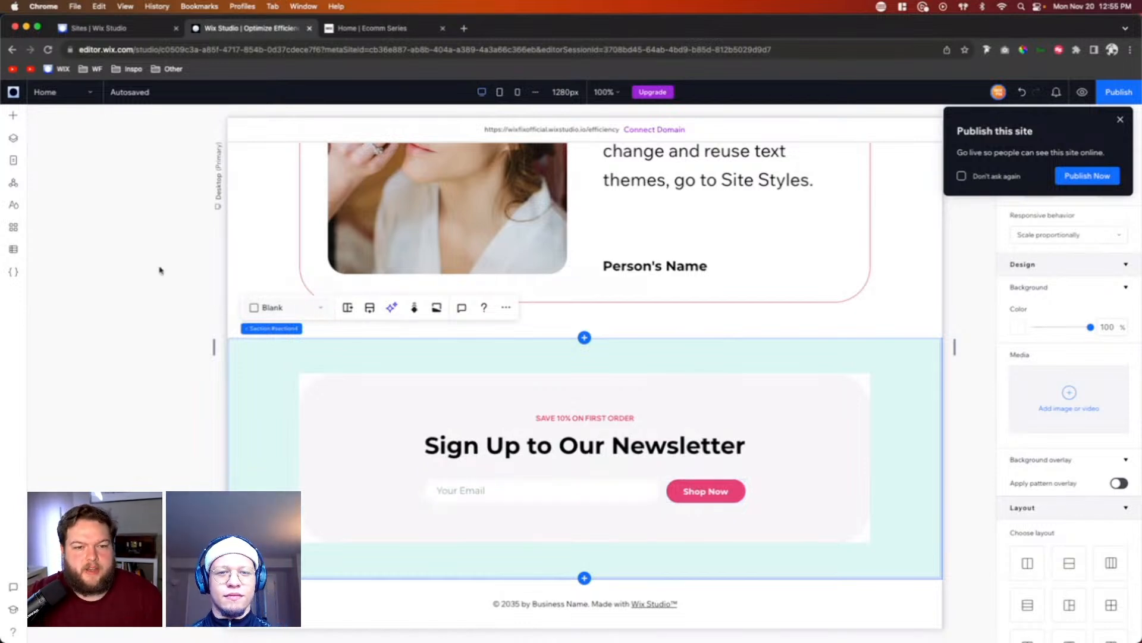
# Step: Look through the available Contact & Forms elements for creating or adding a form, and close the element library
pyautogui.click(13, 120)
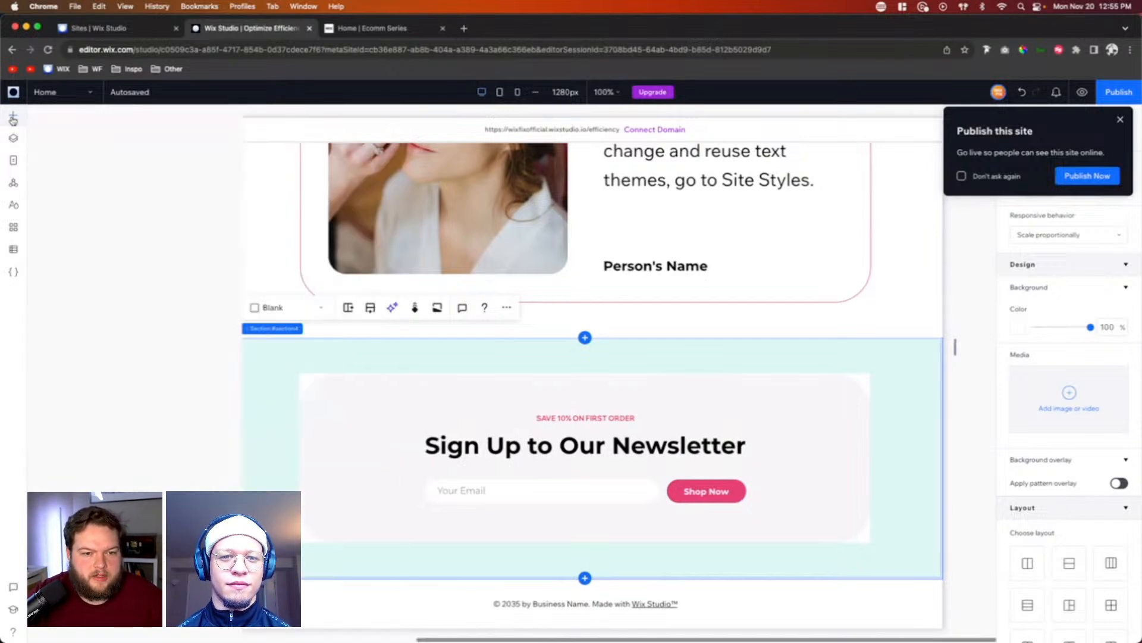
pyautogui.click(13, 120)
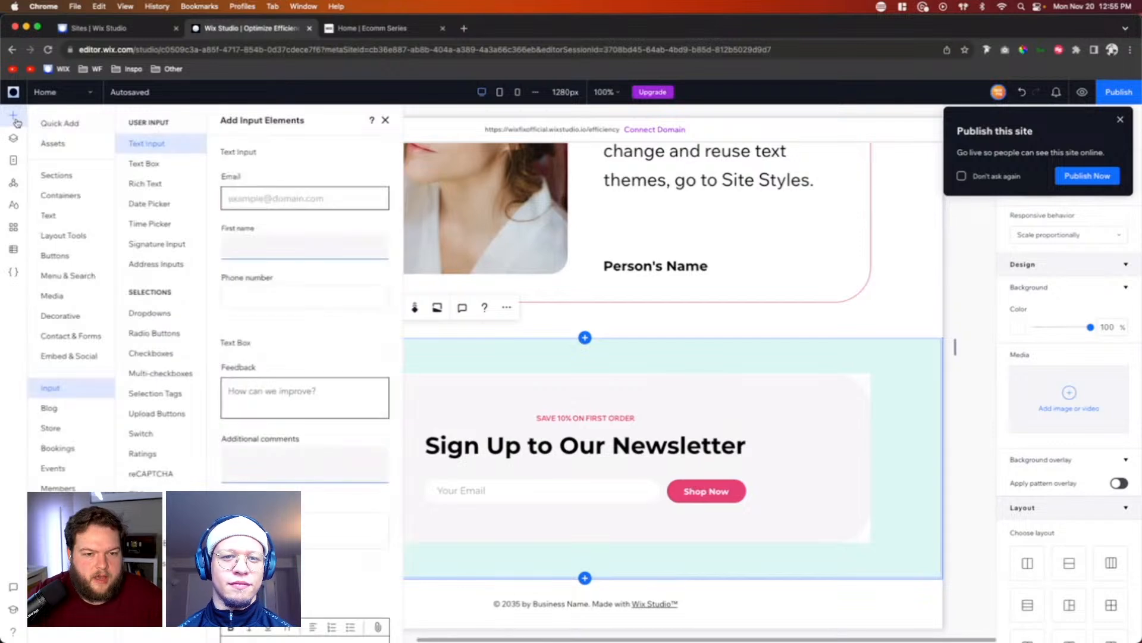
pyautogui.click(60, 336)
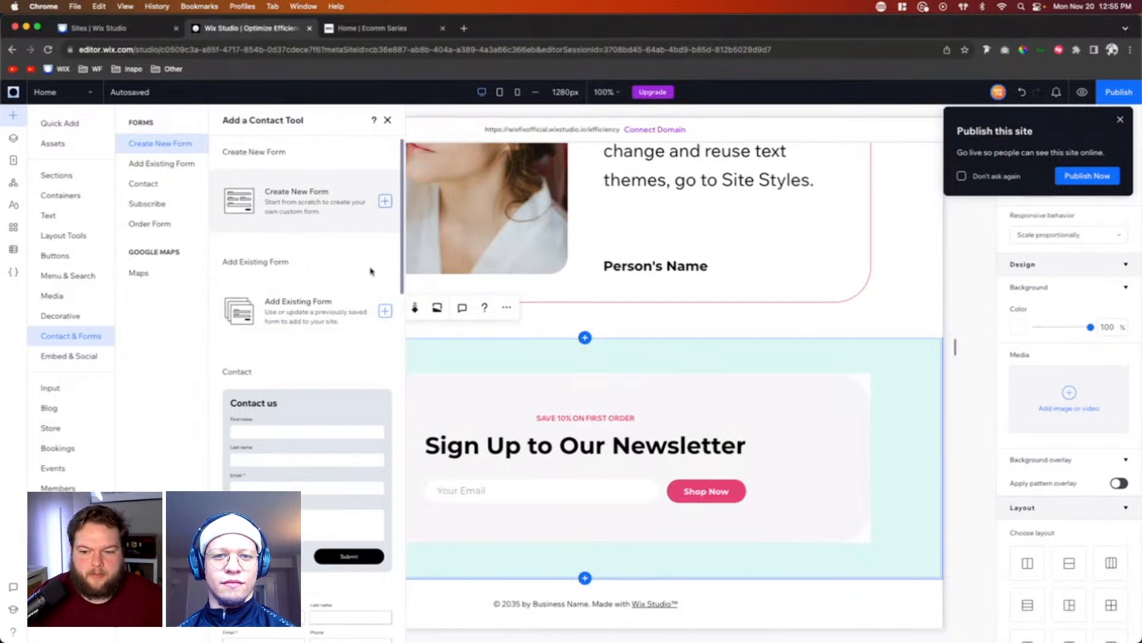
pyautogui.click(387, 120)
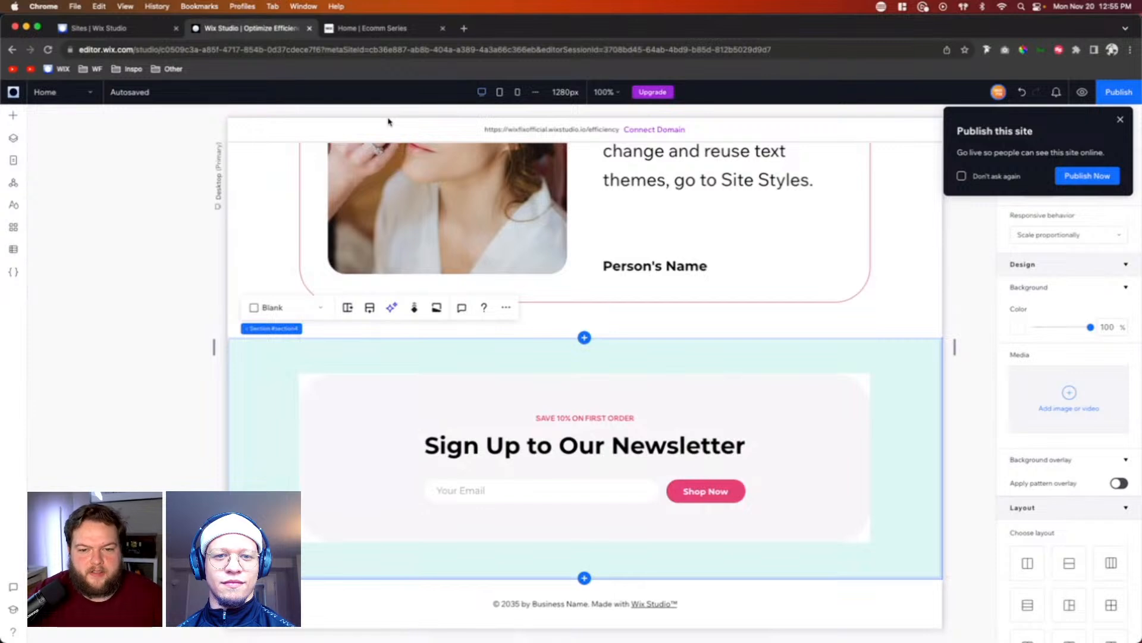
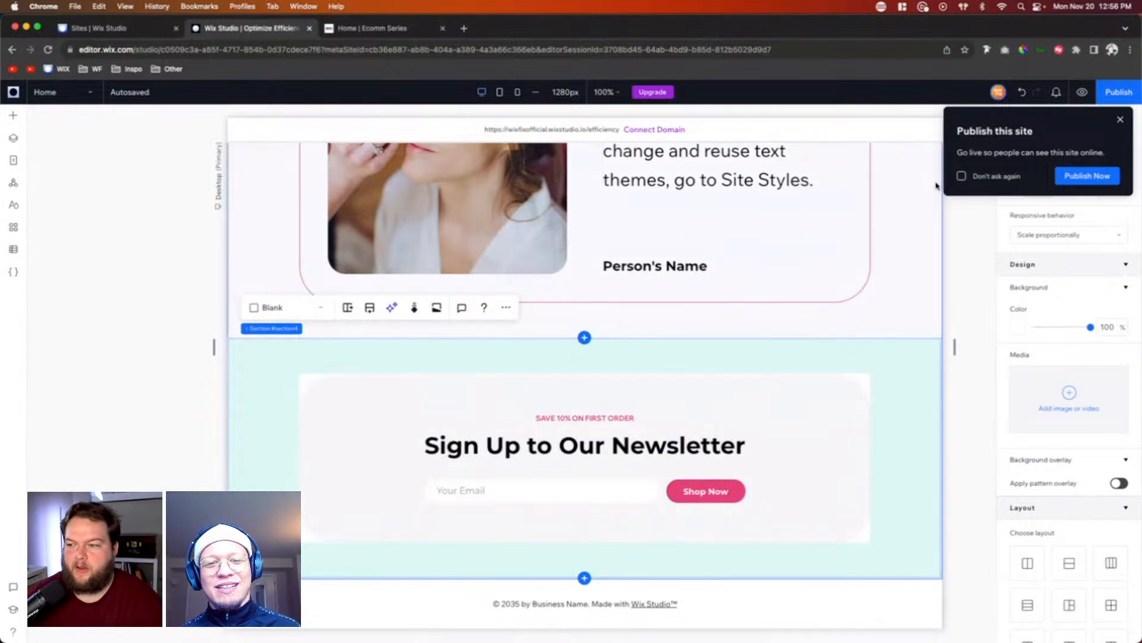
# Step: Open the Home page in preview mode and dismiss the publish reminder with "Don't ask again" enabled
pyautogui.scroll(10, 939, 184)
pyautogui.click(1083, 92)
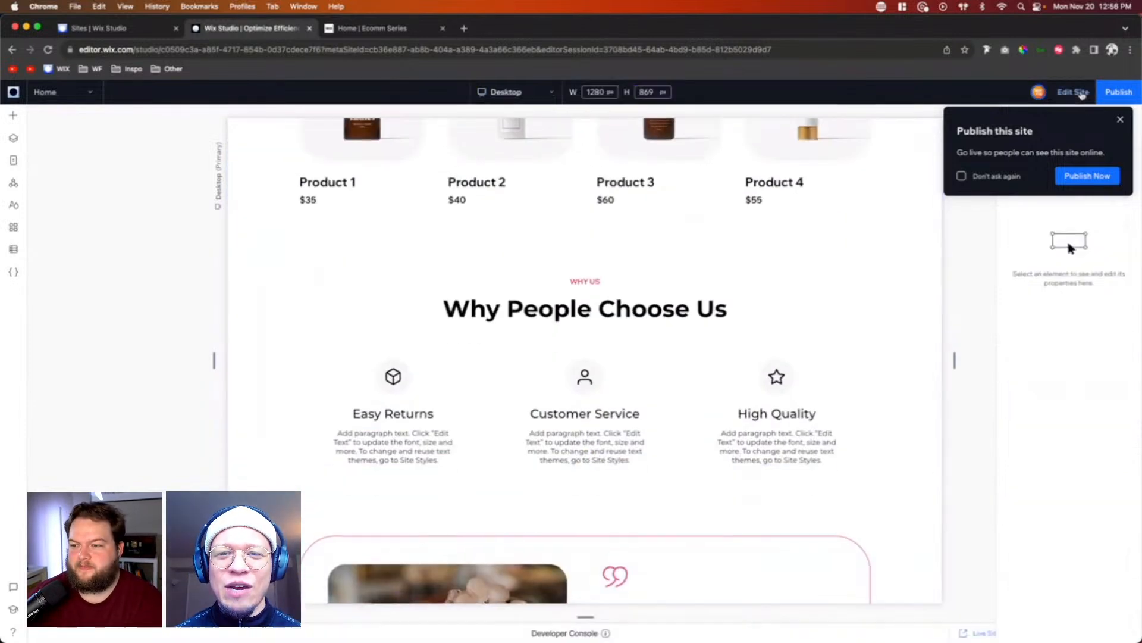
pyautogui.click(990, 177)
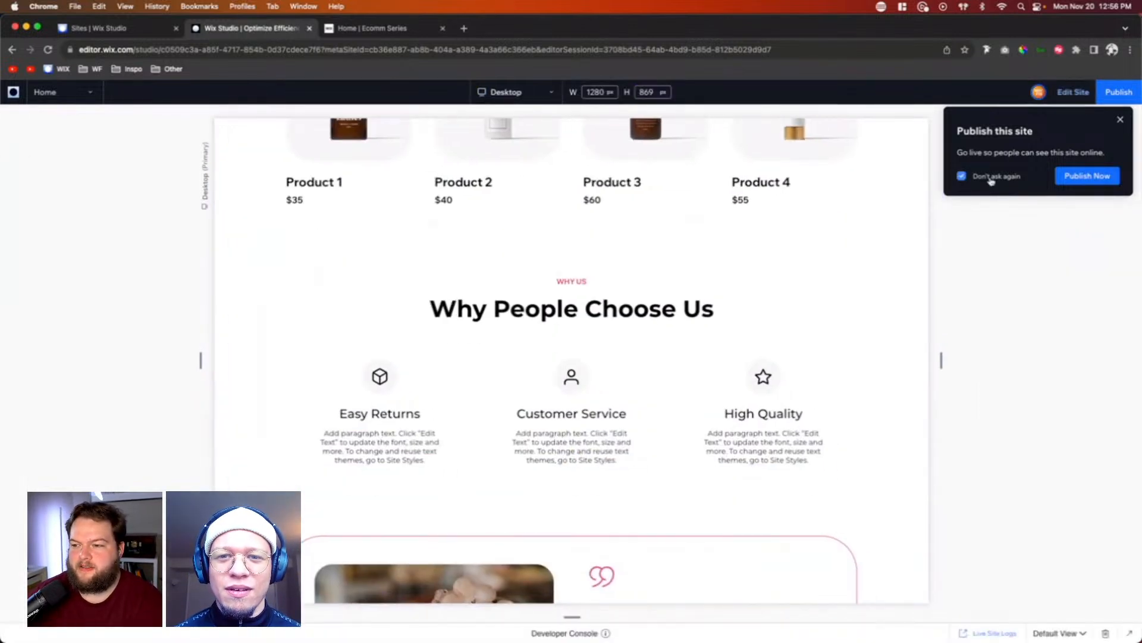
pyautogui.click(1120, 119)
# Step: Review the previewed Home page's sections from the hero banner down to the newsletter sign-up and footer
pyautogui.scroll(6, 910, 316)
pyautogui.scroll(7, 911, 316)
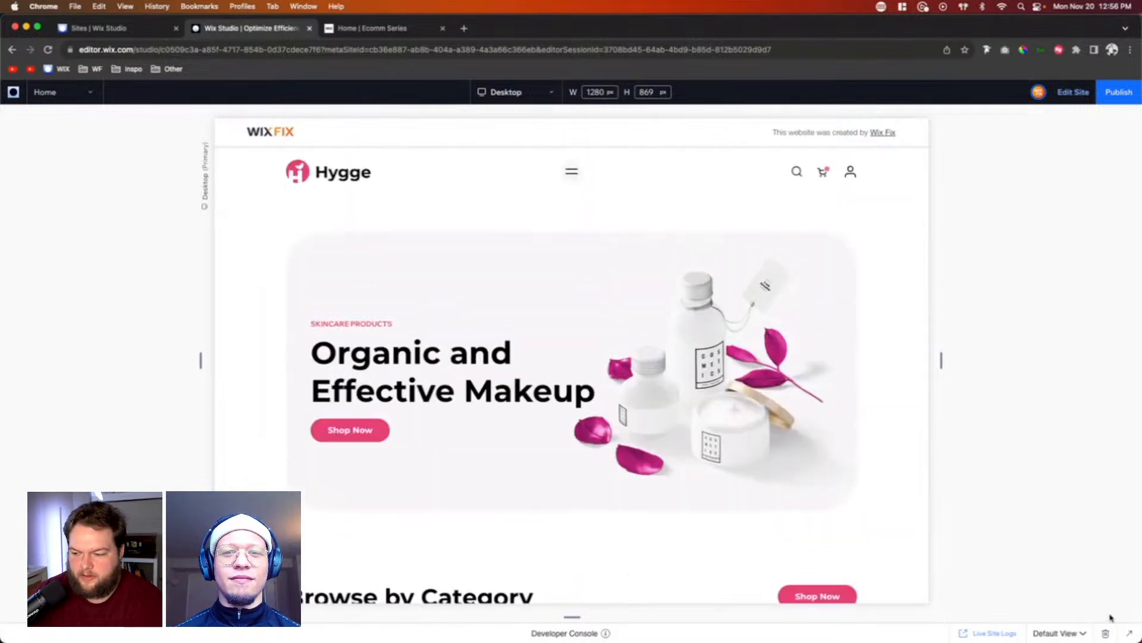
pyautogui.scroll(-2, 1067, 342)
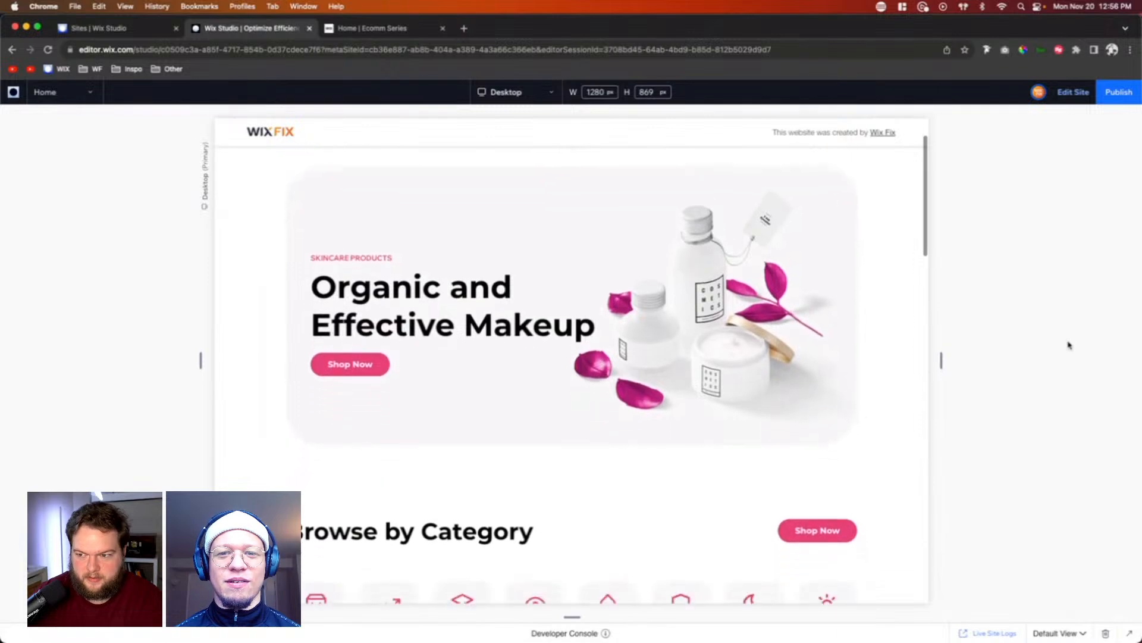
pyautogui.scroll(2, 1070, 345)
pyautogui.scroll(-1, 1069, 346)
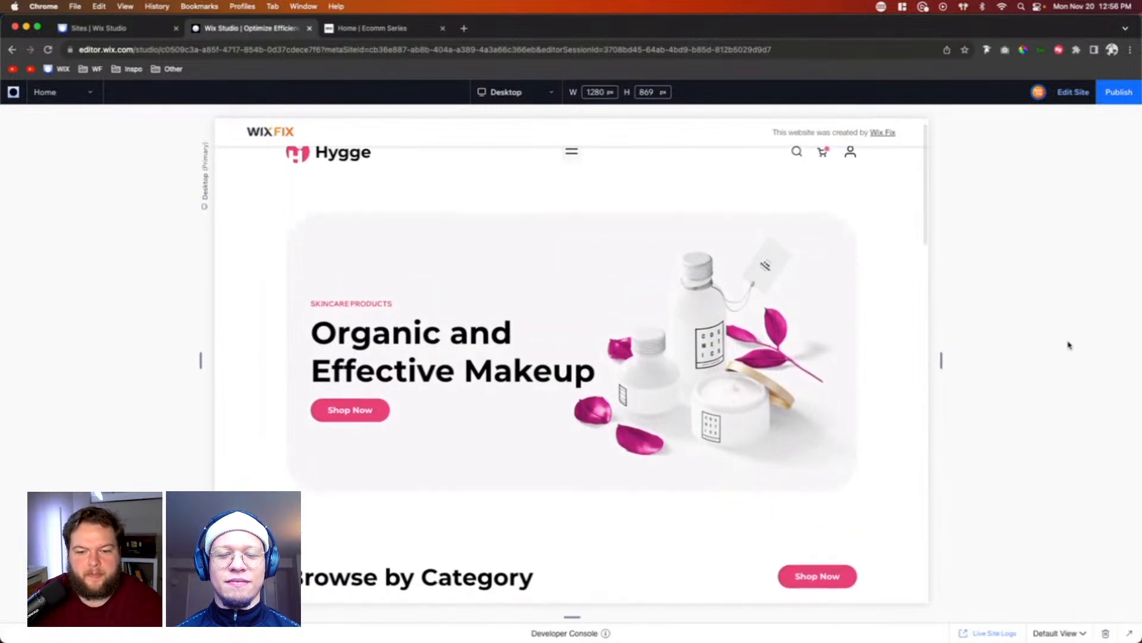
pyautogui.scroll(-1, 1069, 345)
pyautogui.scroll(-10, 1069, 346)
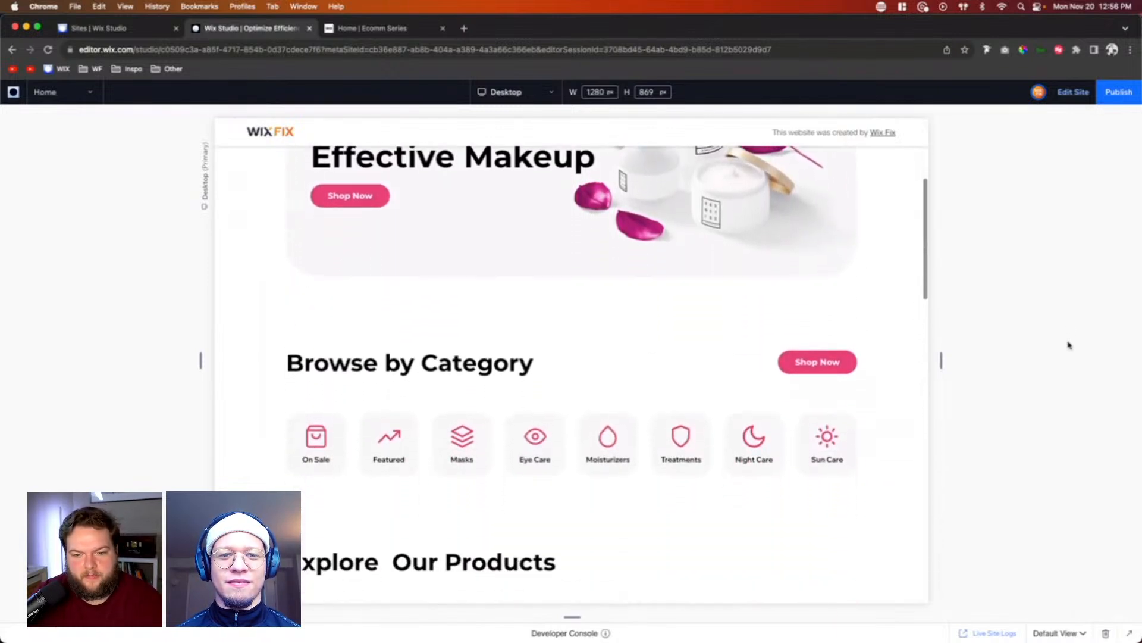
pyautogui.scroll(-10, 1069, 345)
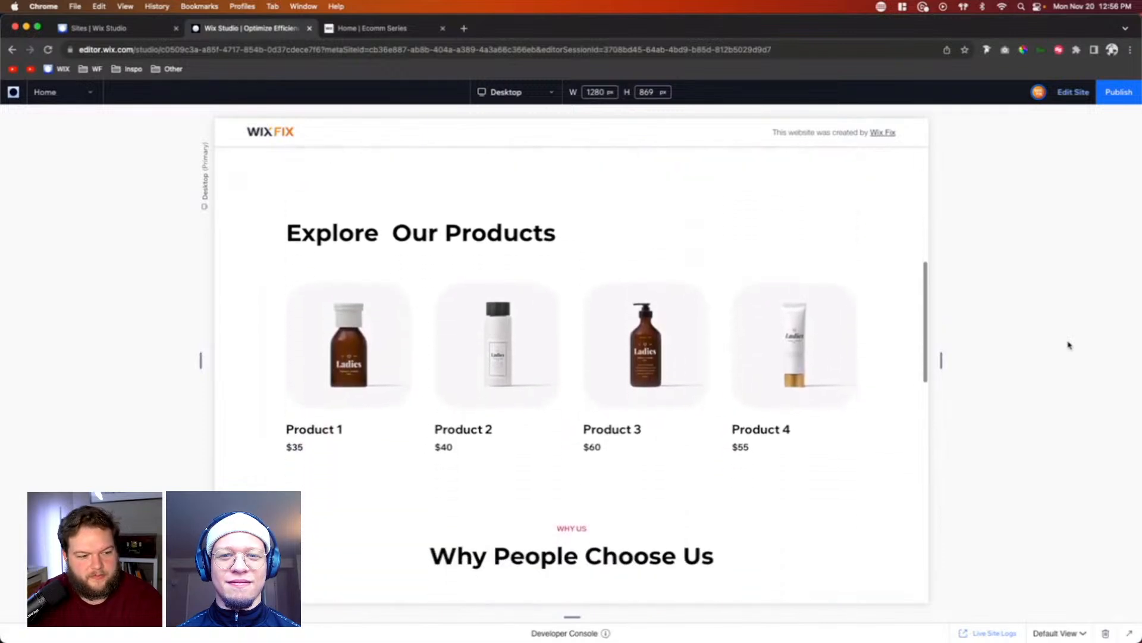
pyautogui.scroll(-12, 1069, 345)
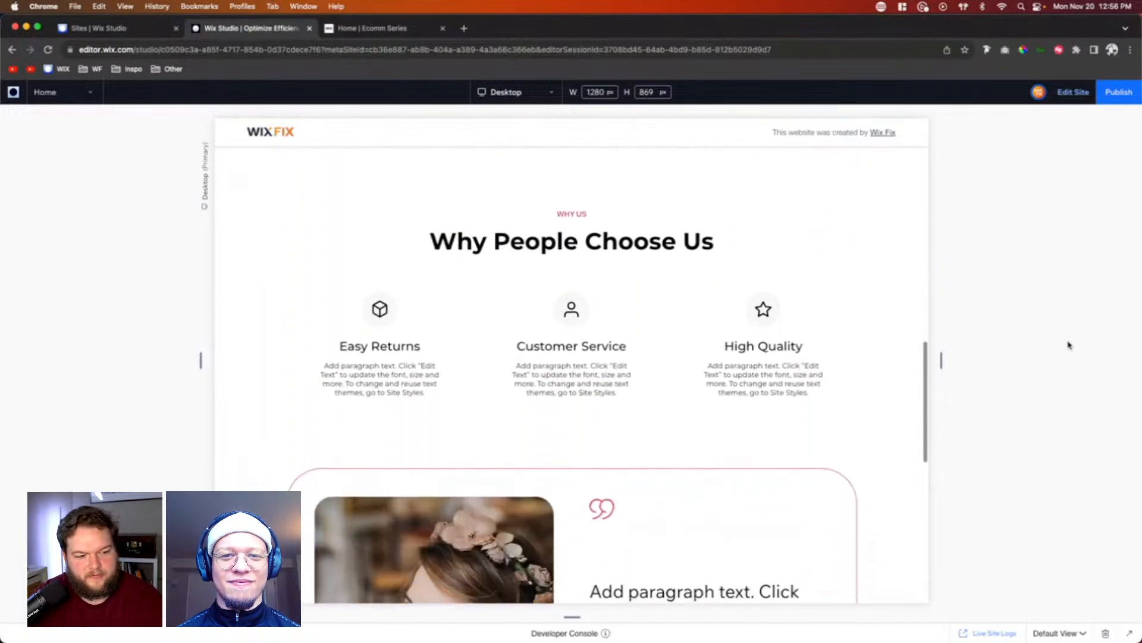
pyautogui.scroll(-12, 1069, 345)
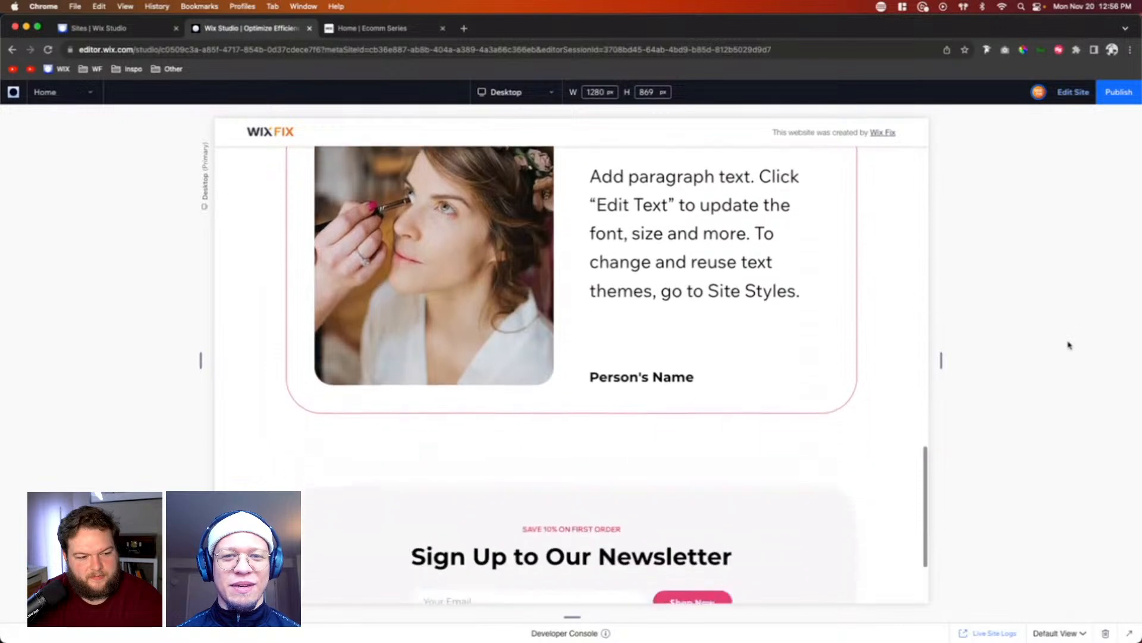
pyautogui.scroll(-3, 1069, 345)
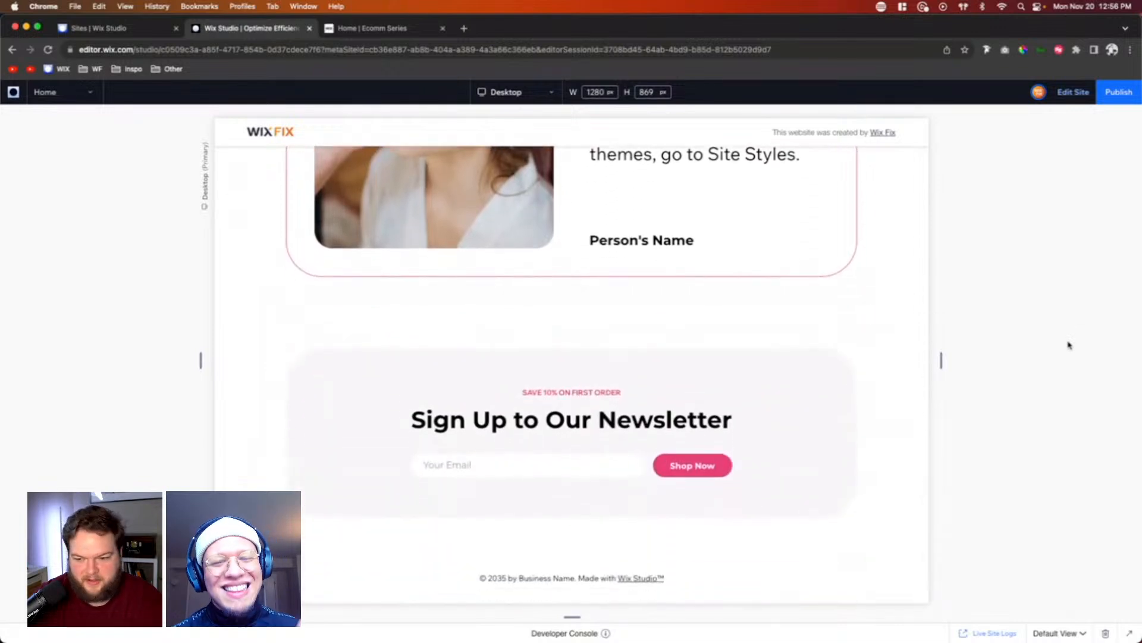
pyautogui.scroll(20, 1069, 345)
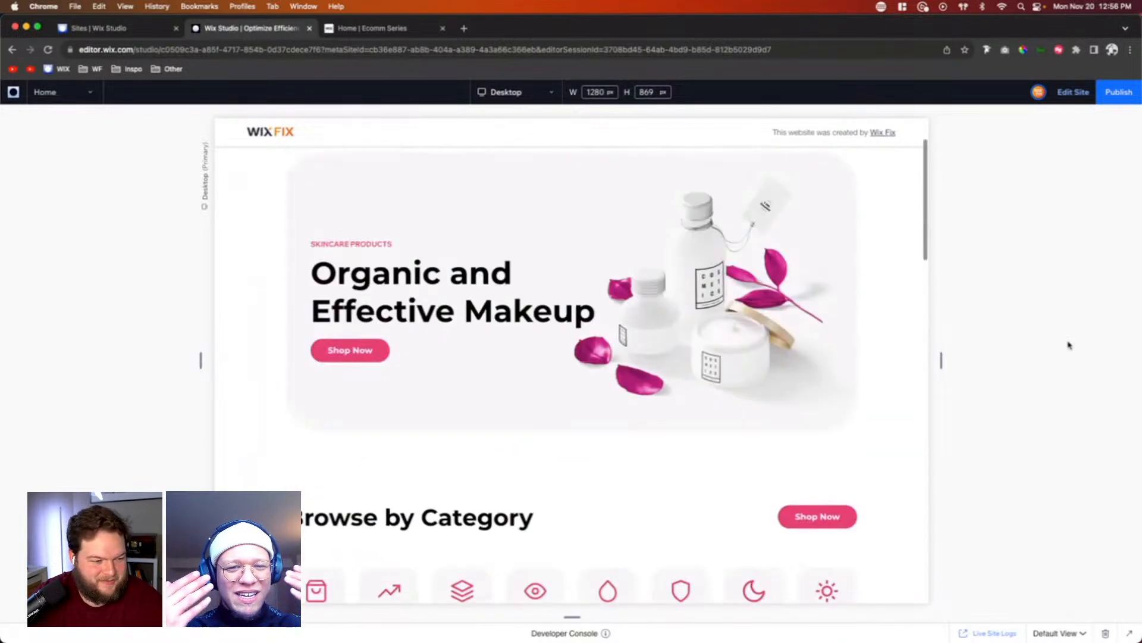